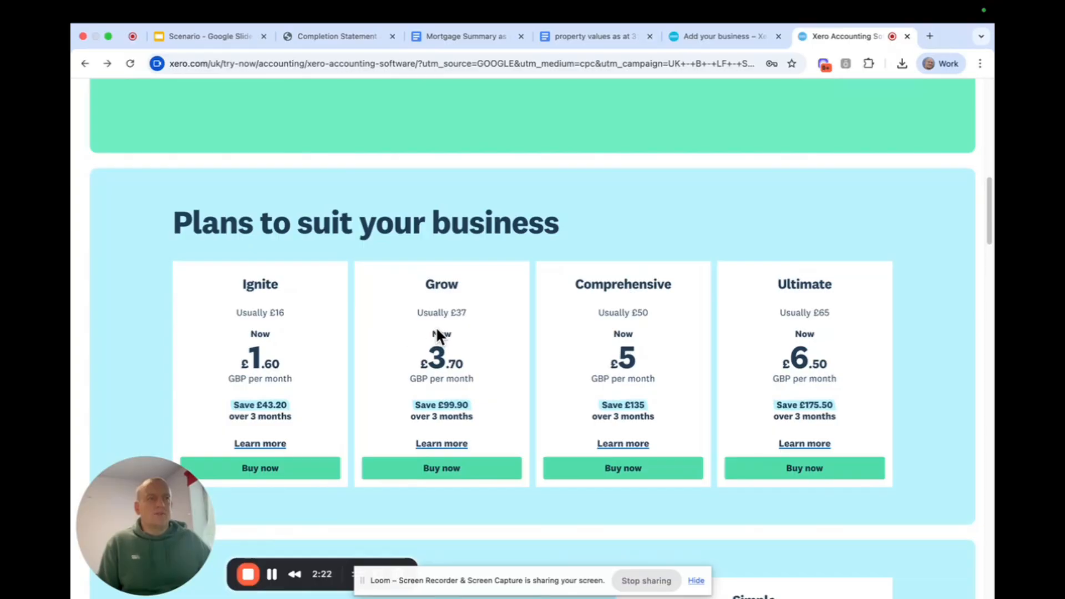
# Compare the Xero pricing plans, open the sign-up page for the Simple plan and review its form fields.
pyautogui.scroll(-7, 444, 333)
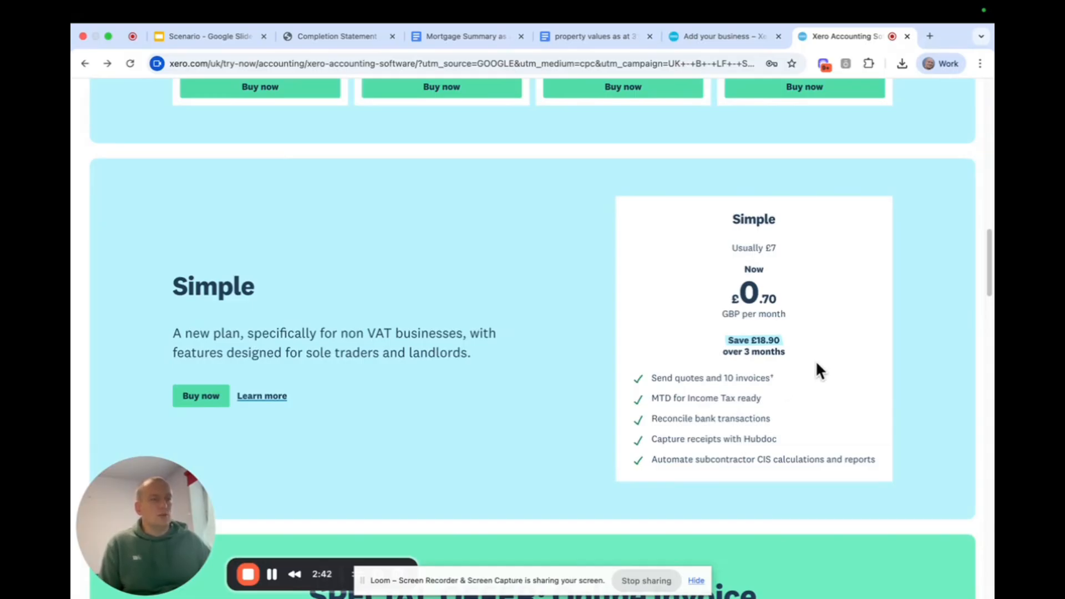
pyautogui.scroll(-1, 808, 319)
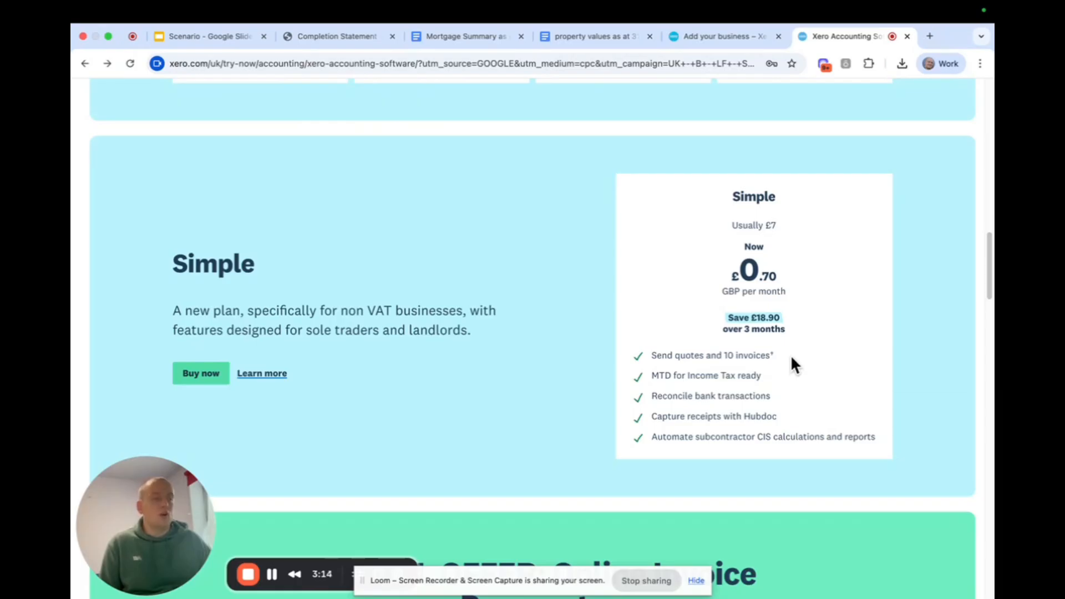
pyautogui.scroll(2, 711, 344)
pyautogui.scroll(5, 710, 344)
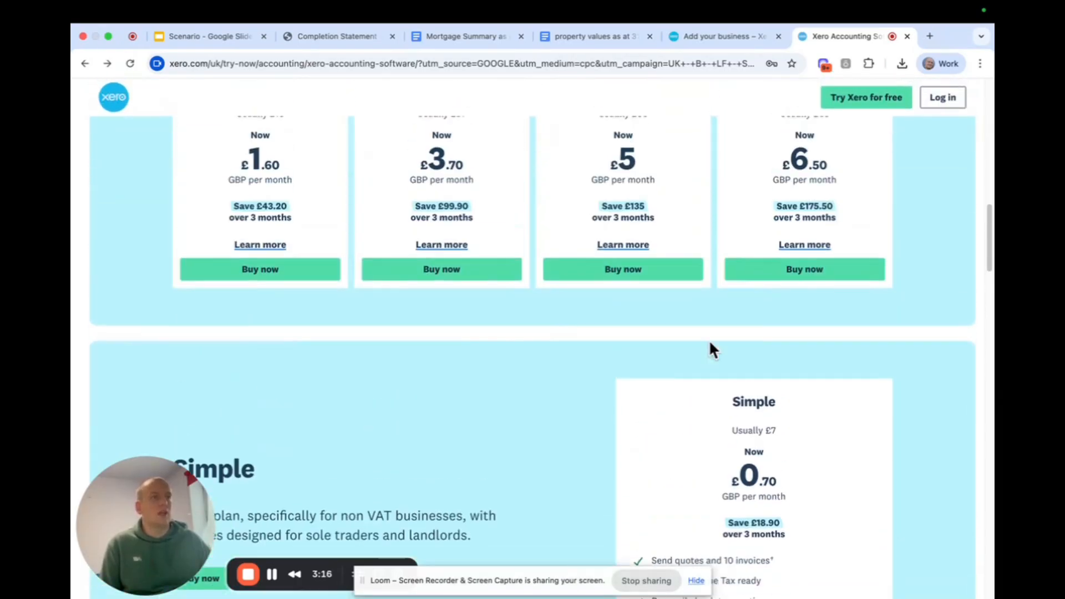
pyautogui.scroll(-6, 660, 442)
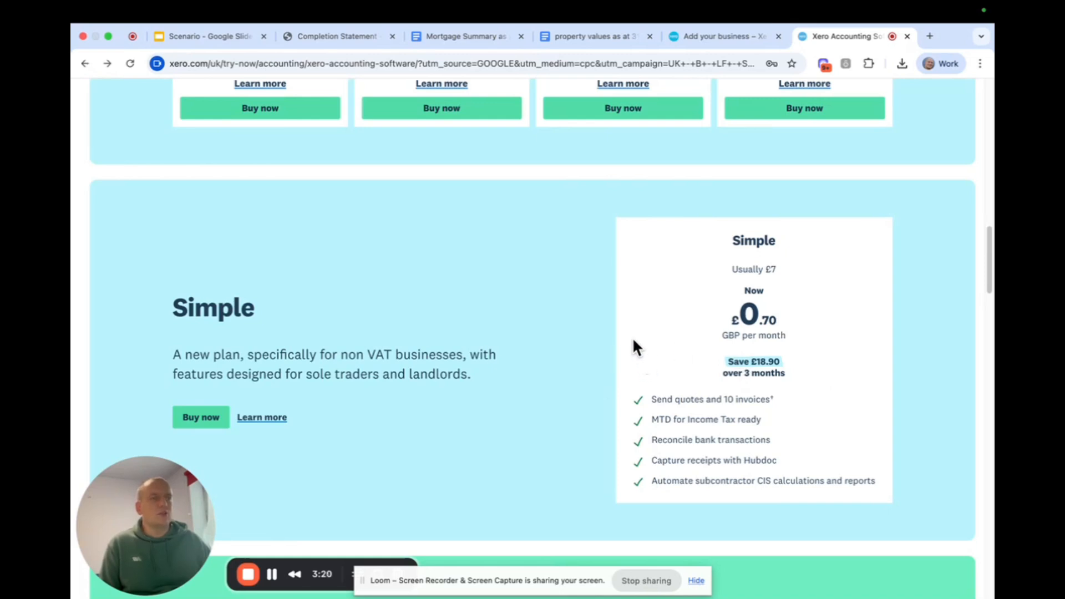
pyautogui.click(212, 427)
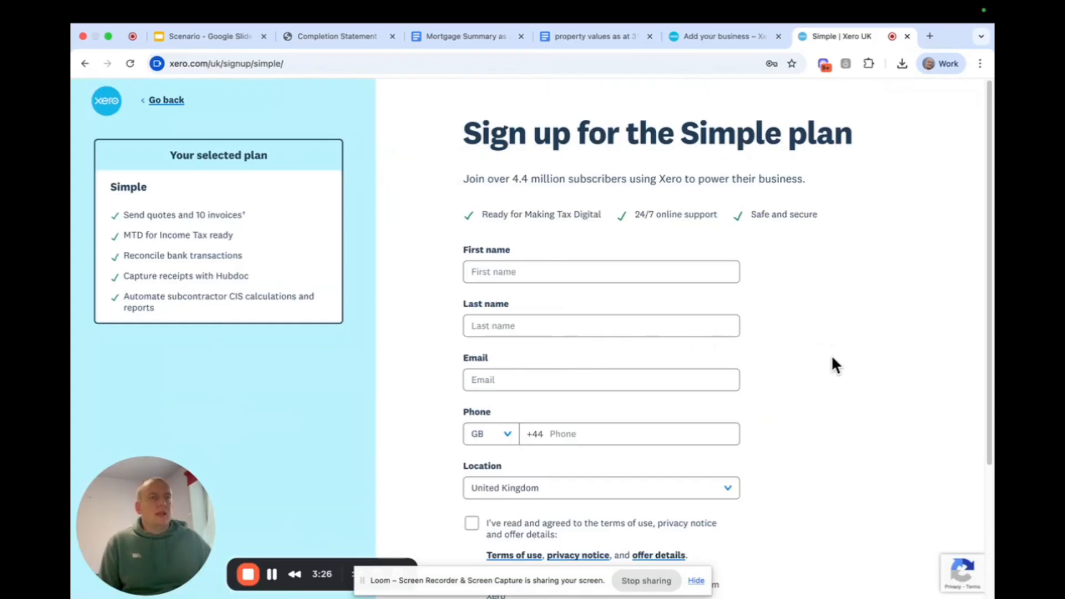
pyautogui.scroll(-3, 843, 352)
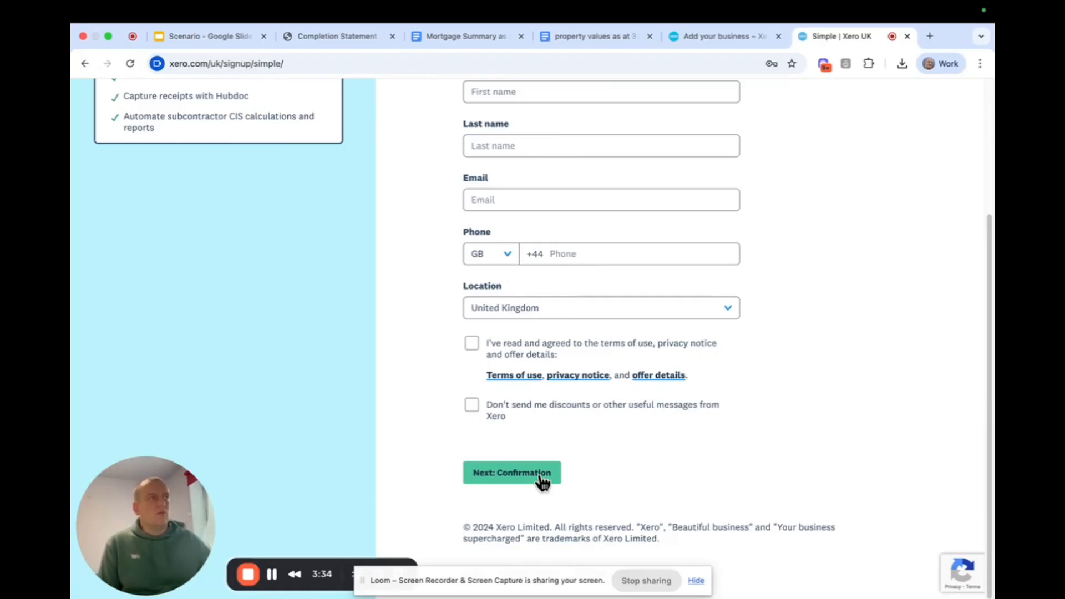
# Go to the Add your business form and enter 123 Property Limited as the business name.
pyautogui.click(708, 44)
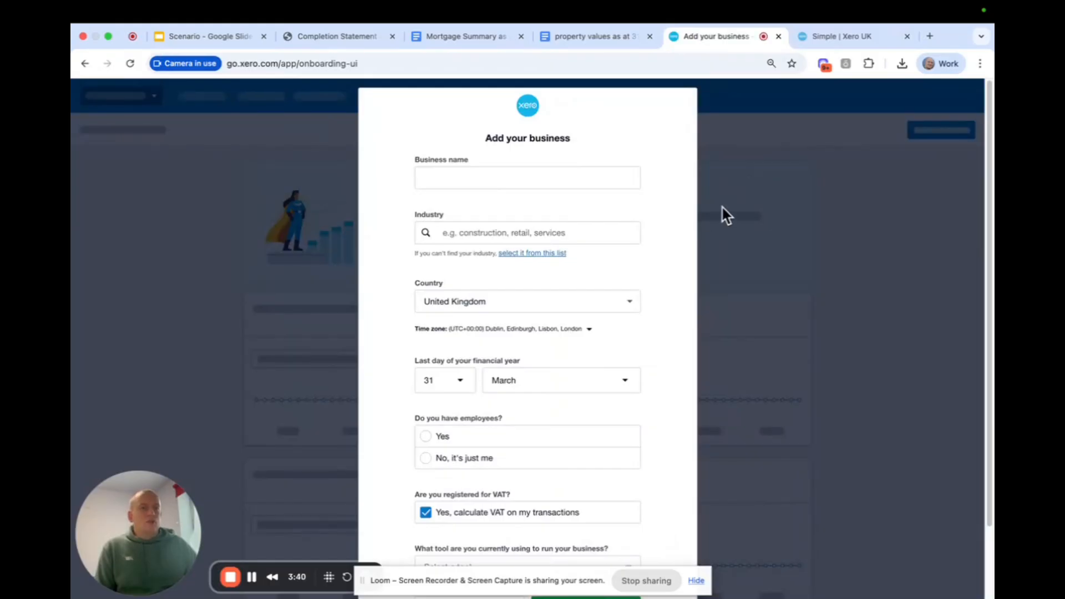
pyautogui.click(529, 182)
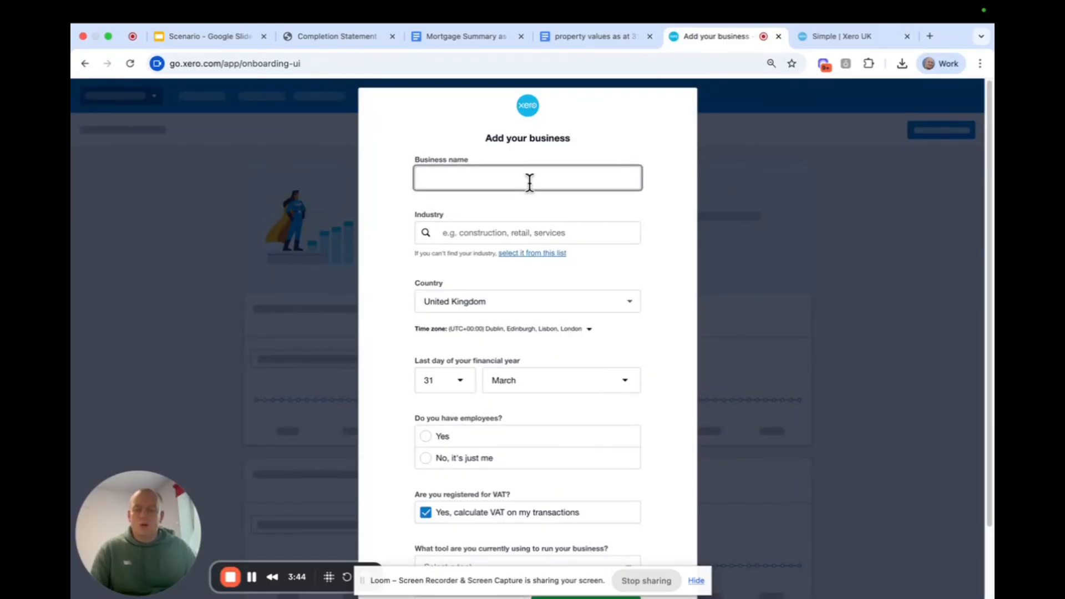
pyautogui.write('123')
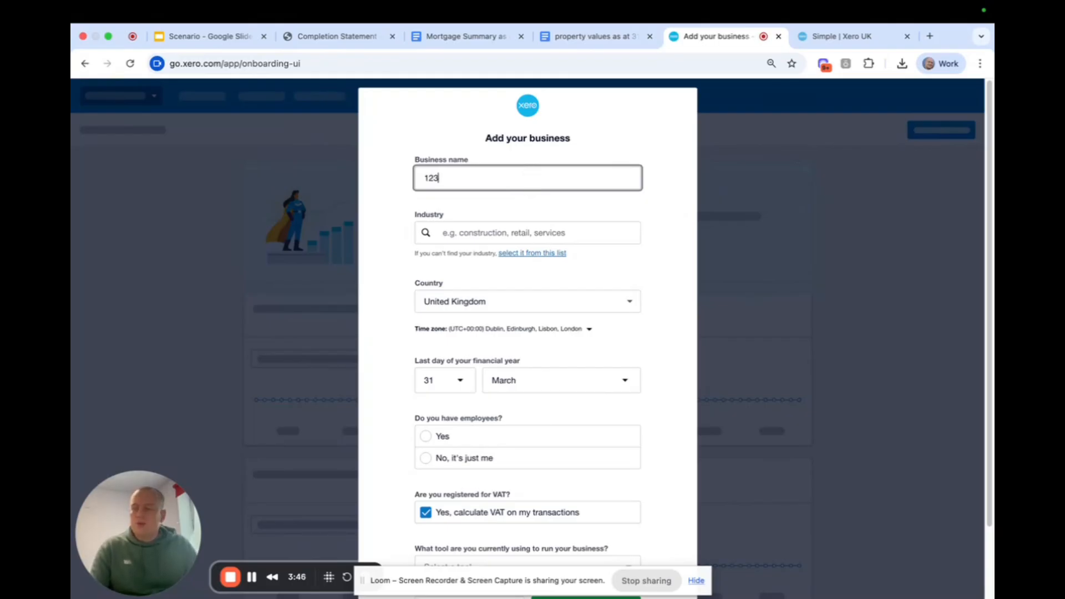
pyautogui.write(' Property ')
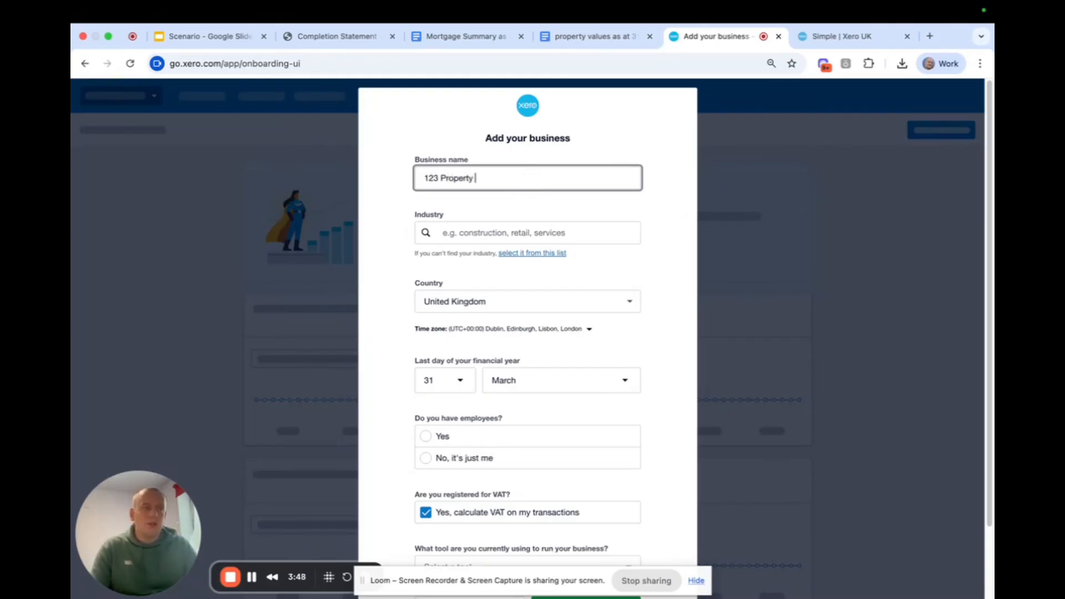
pyautogui.write('Limite')
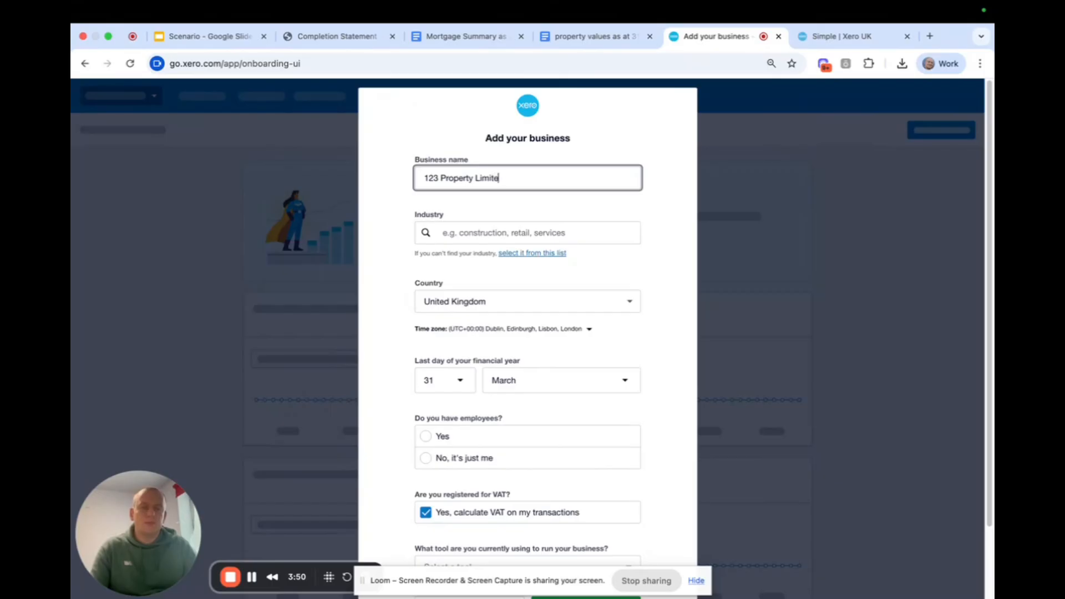
pyautogui.write('d')
# Search the industries for "prop" and set the business's industry to Residential Property Operators.
pyautogui.click(504, 240)
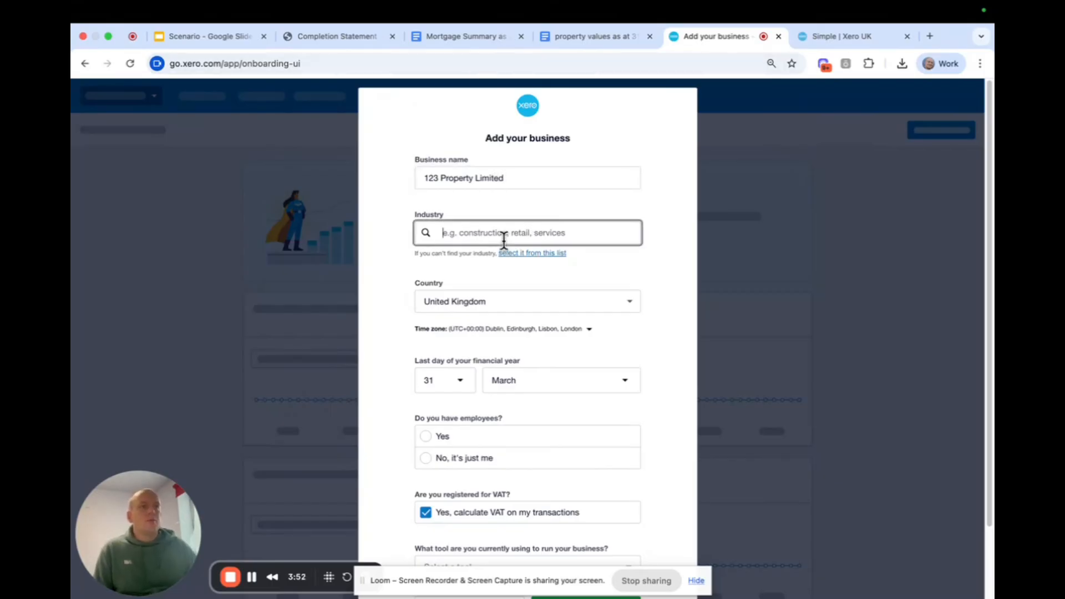
pyautogui.write('prop')
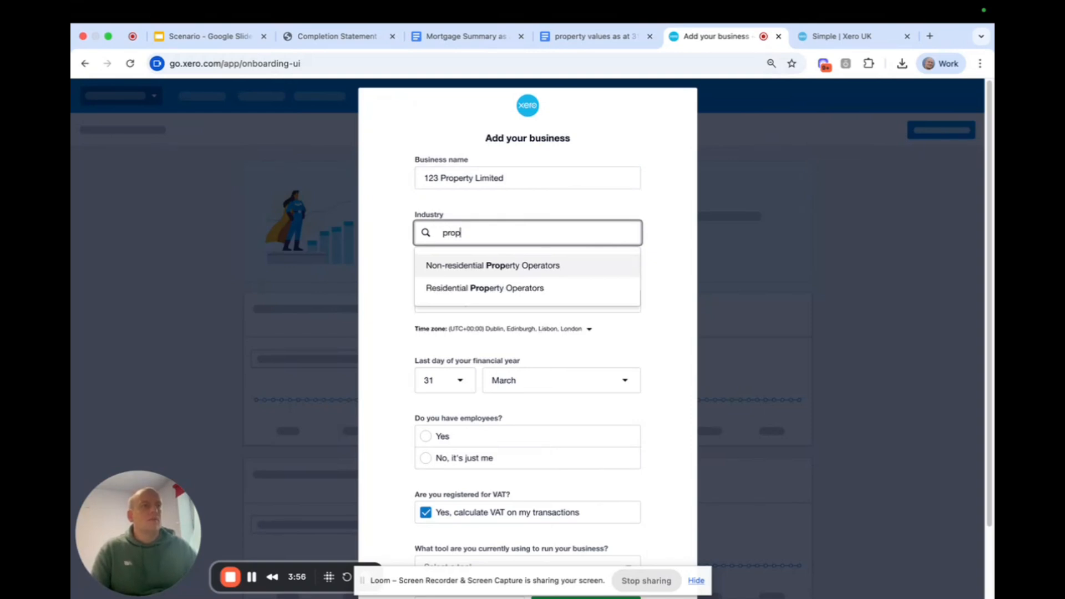
pyautogui.click(496, 290)
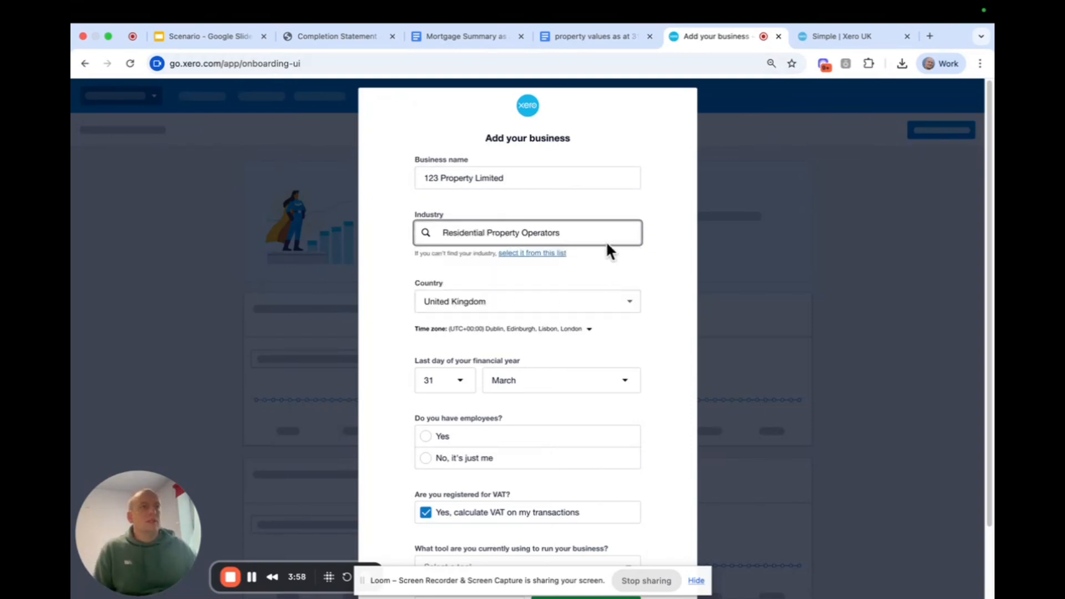
pyautogui.click(672, 211)
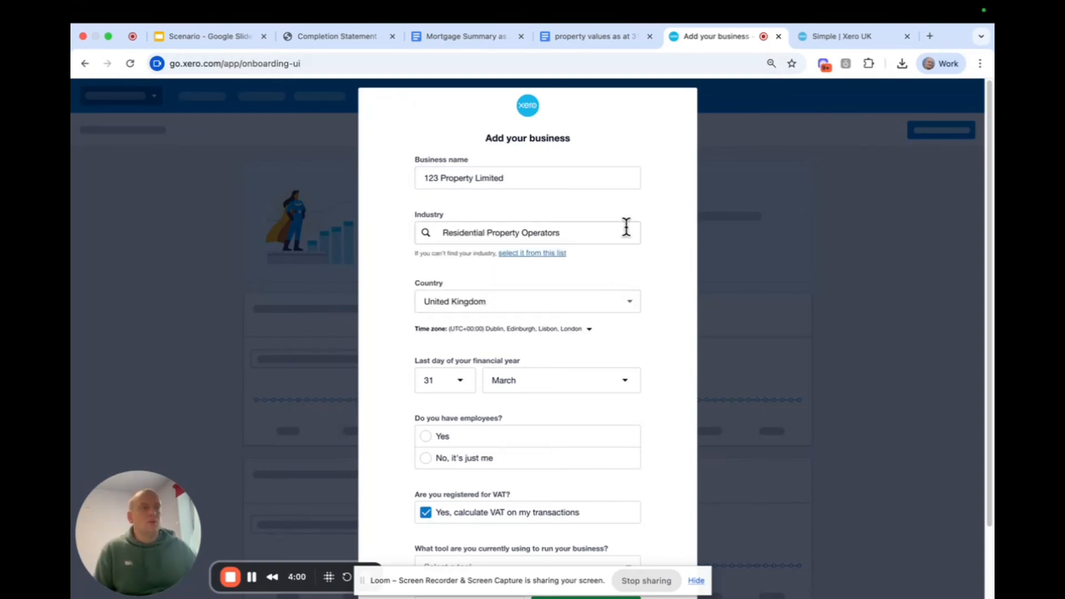
# Set the last month of the financial year to December, keeping day 31.
pyautogui.scroll(-2, 610, 228)
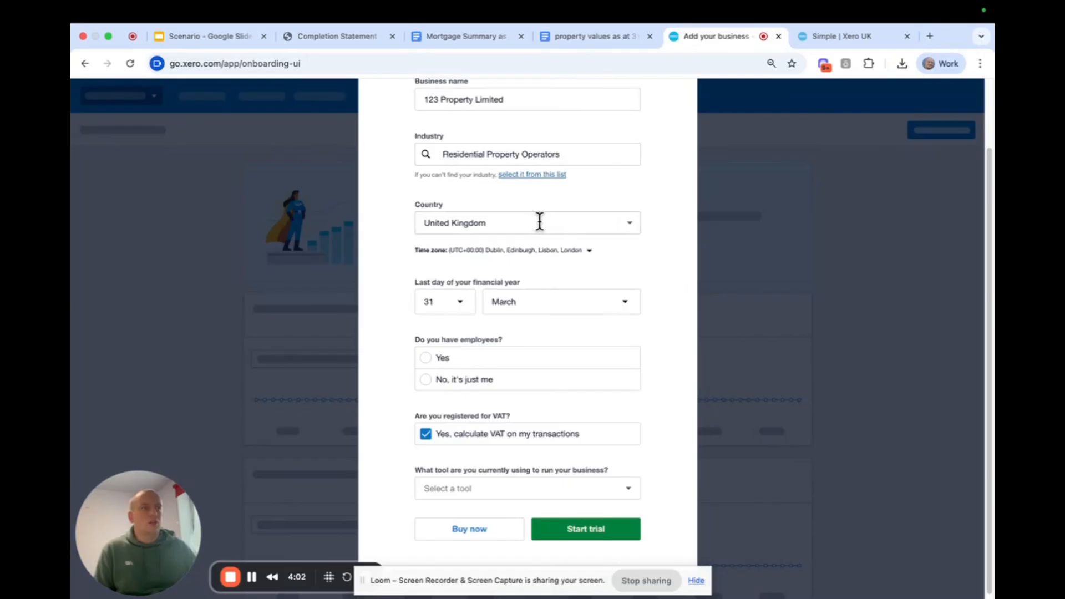
pyautogui.scroll(-1, 537, 222)
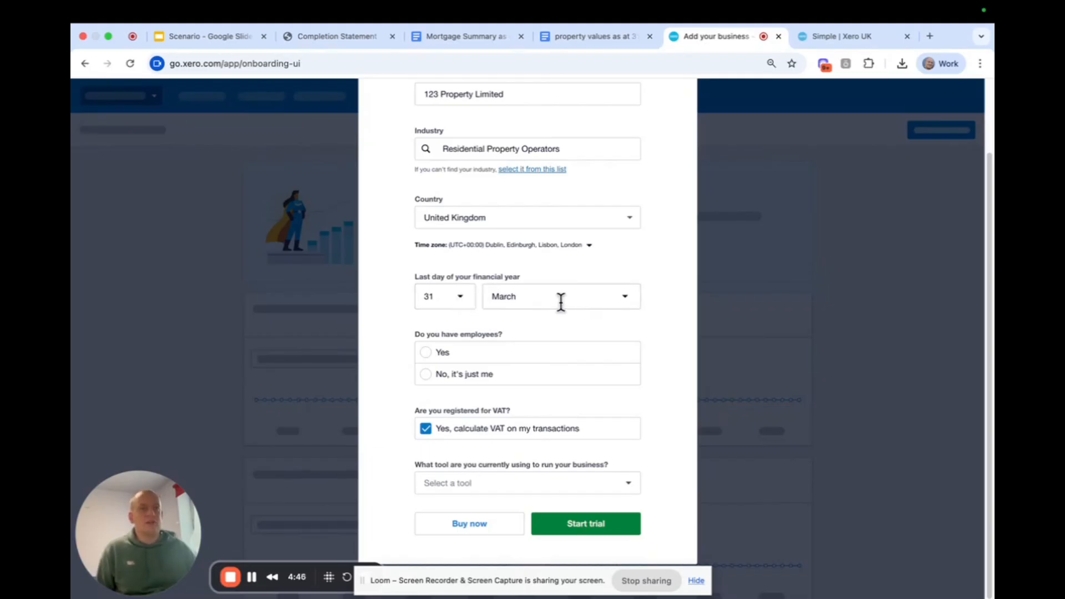
pyautogui.click(460, 307)
pyautogui.click(458, 305)
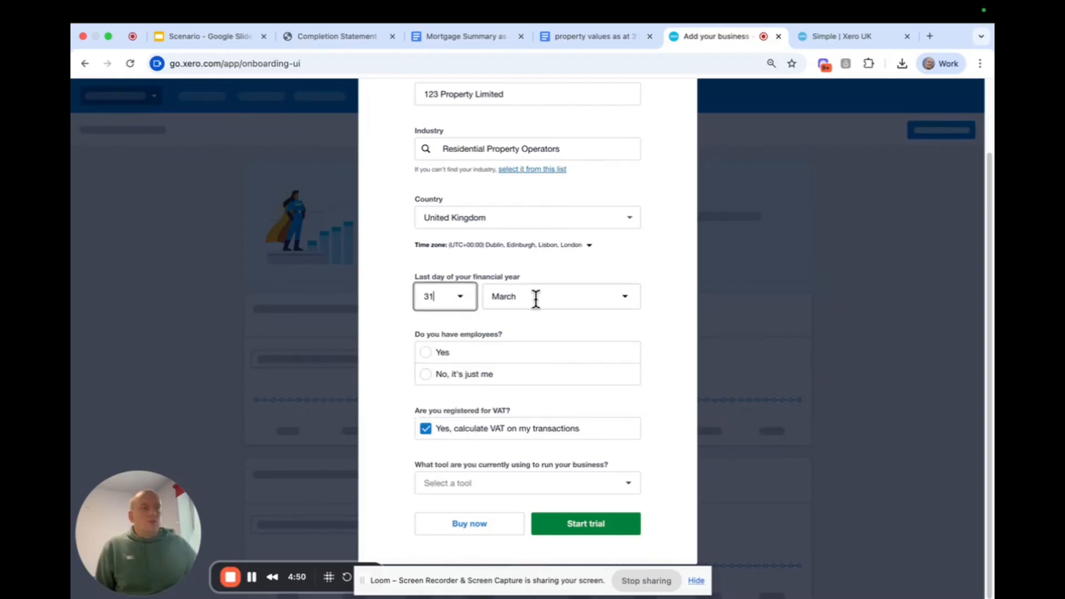
pyautogui.click(536, 298)
pyautogui.moveTo(544, 294); pyautogui.dragTo(478, 300)
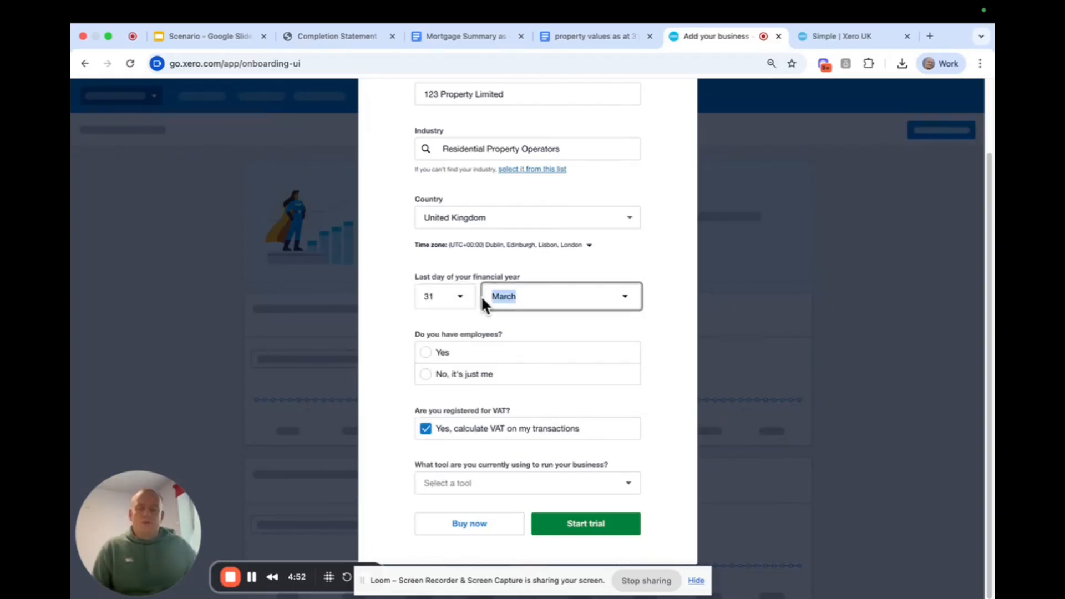
pyautogui.write('dec')
pyautogui.click(508, 328)
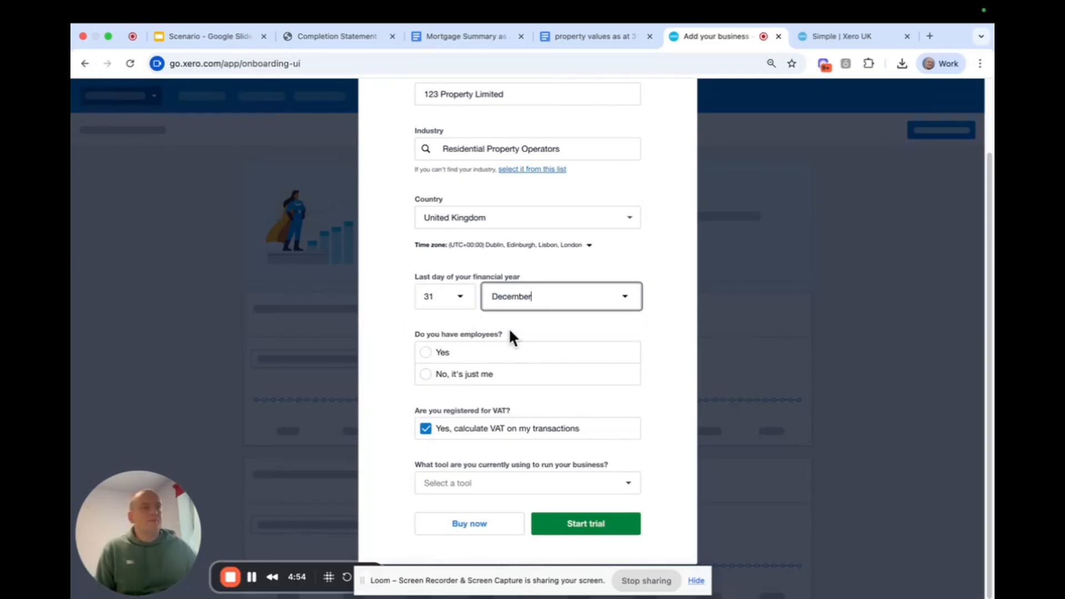
pyautogui.click(659, 286)
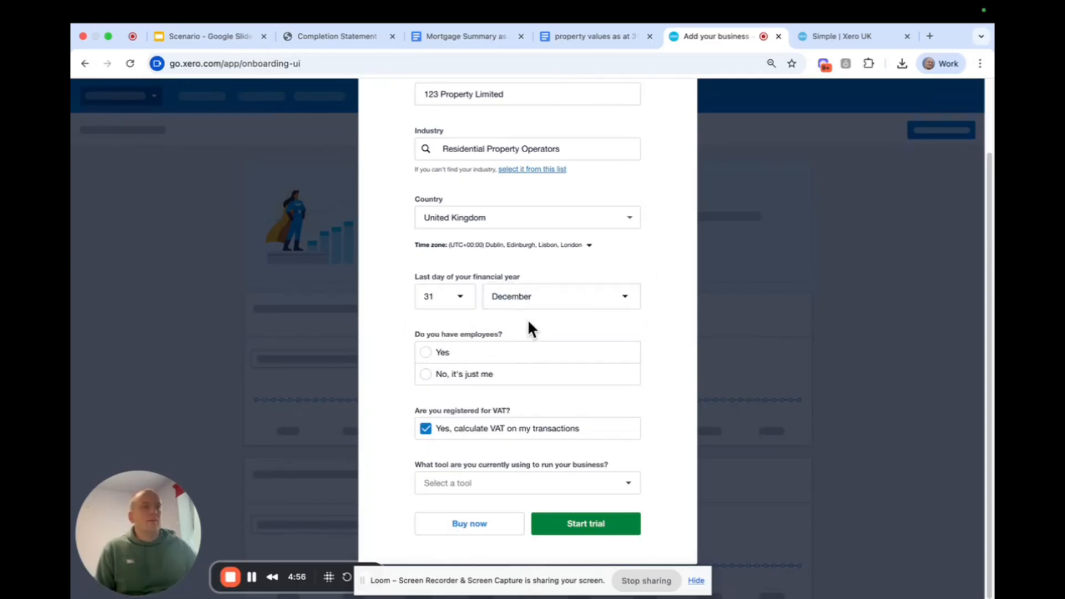
# Answer "No, it's just me" for employees and turn off VAT calculation on transactions.
pyautogui.click(425, 374)
pyautogui.click(427, 430)
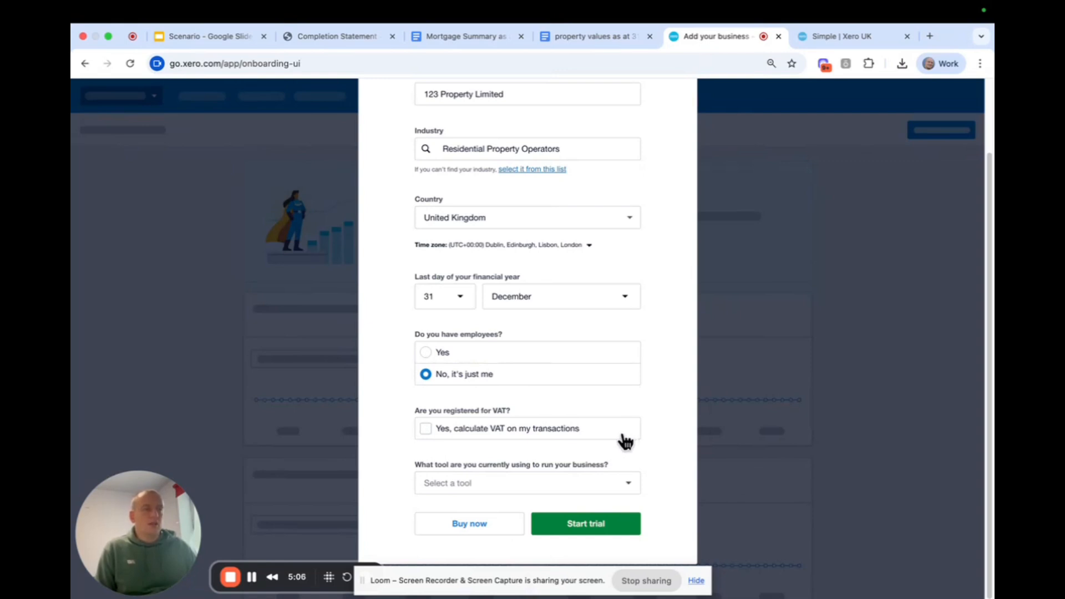
# Choose "None, I'm just starting" as the tool currently used to run the business and start the trial.
pyautogui.click(552, 480)
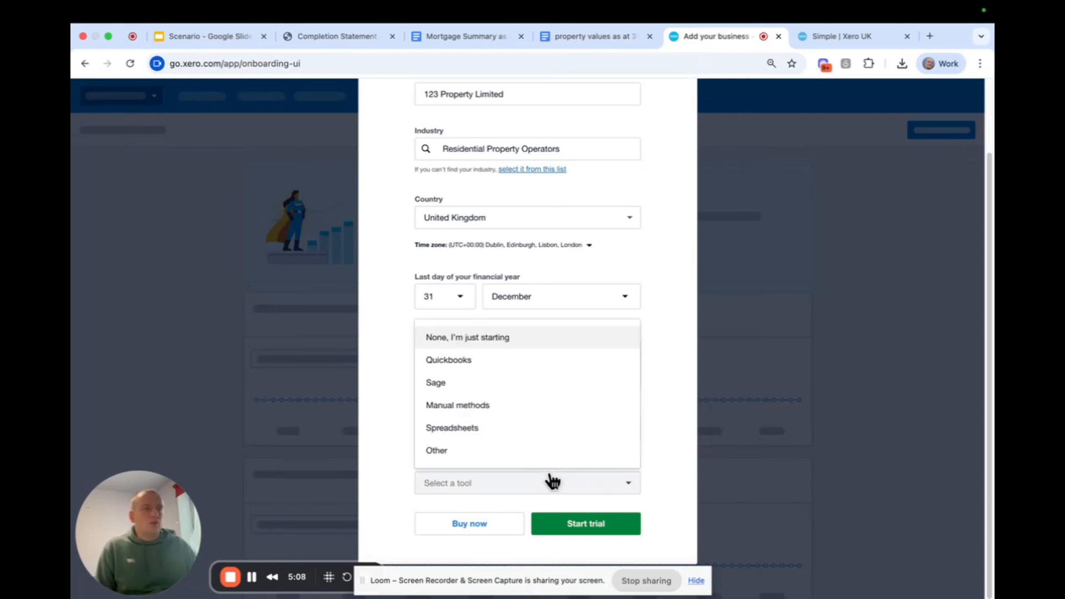
pyautogui.click(529, 340)
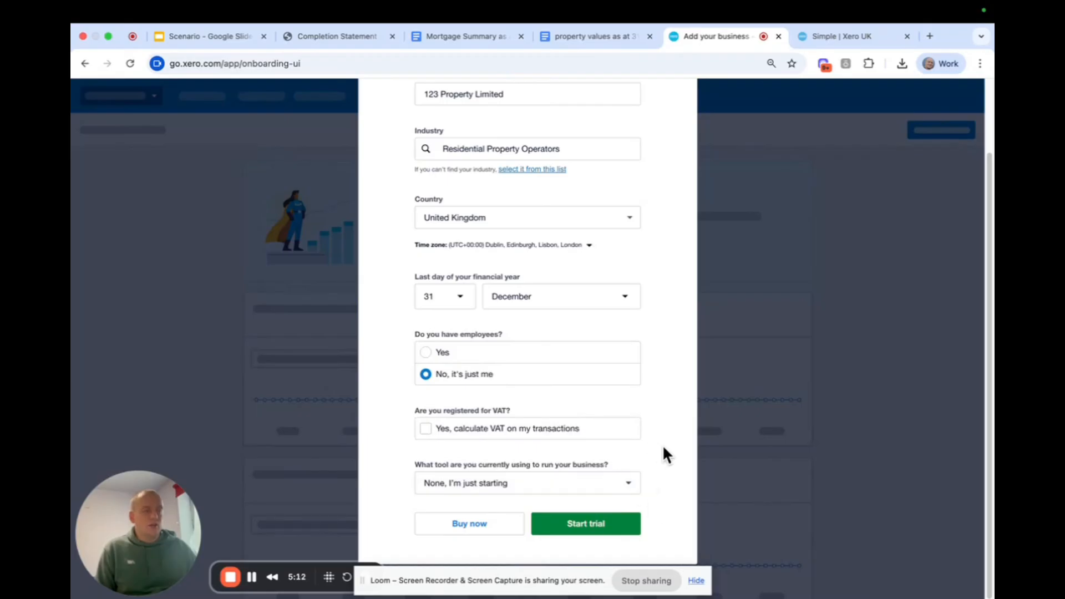
pyautogui.click(614, 486)
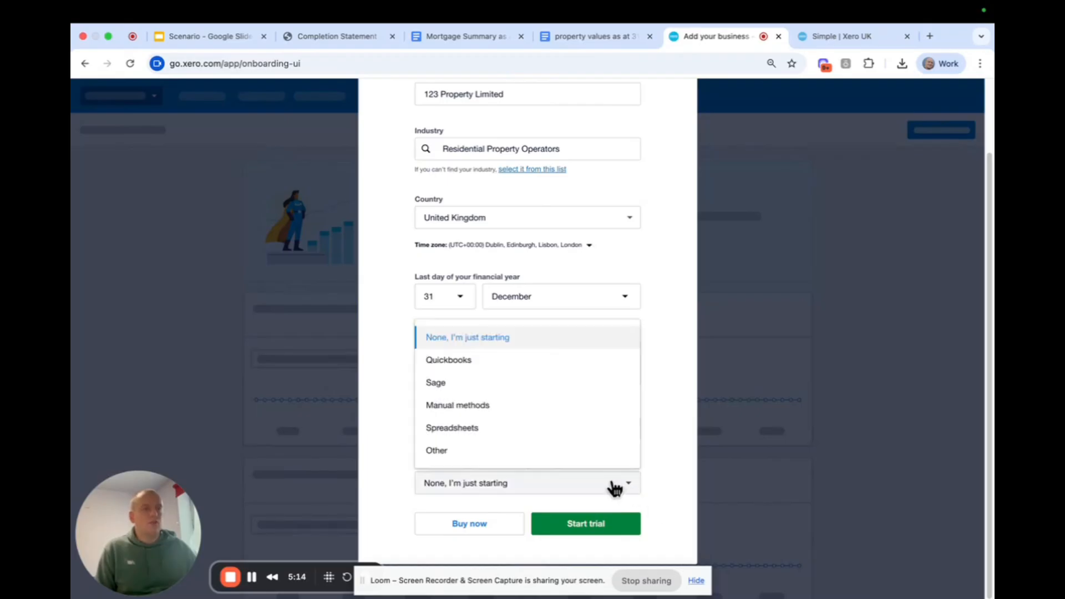
pyautogui.click(602, 337)
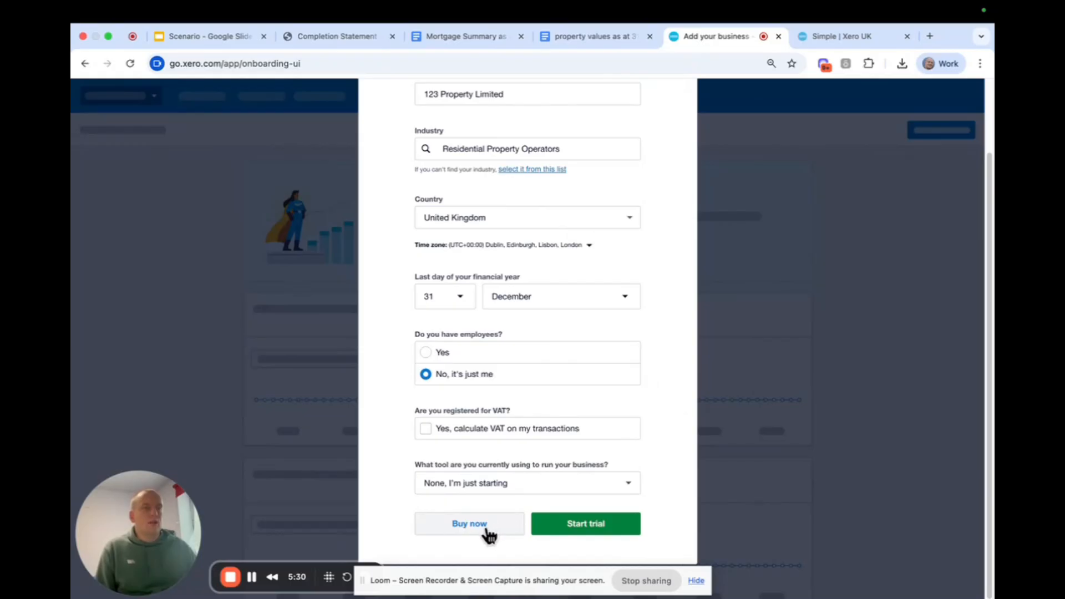
pyautogui.click(563, 530)
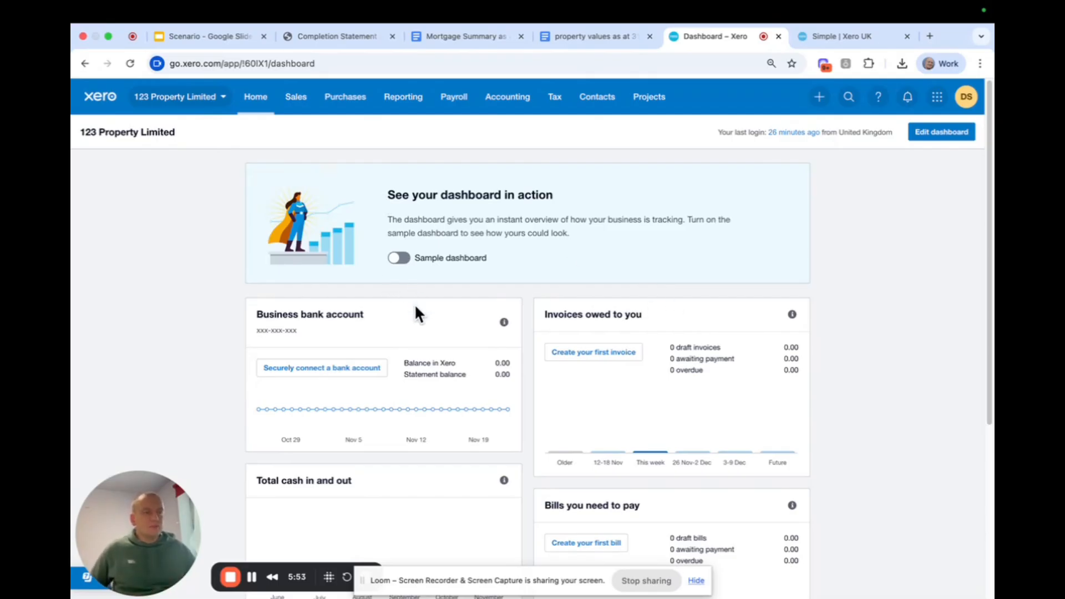
pyautogui.click(696, 580)
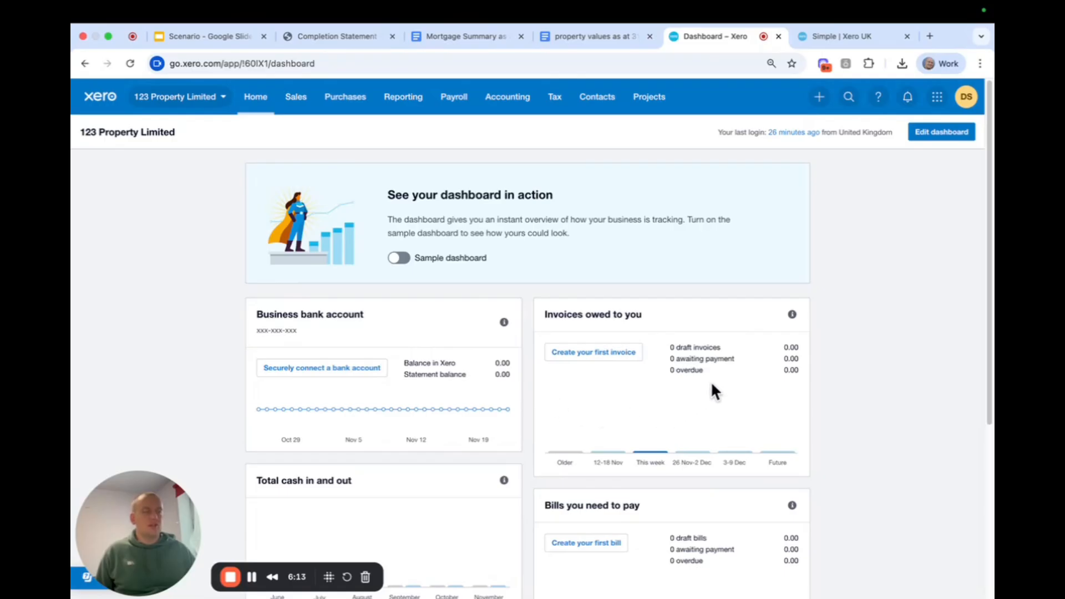
# Look over the new organisation's dashboard panels and examine the options in its organisation and Sales menus.
pyautogui.scroll(-5, 719, 375)
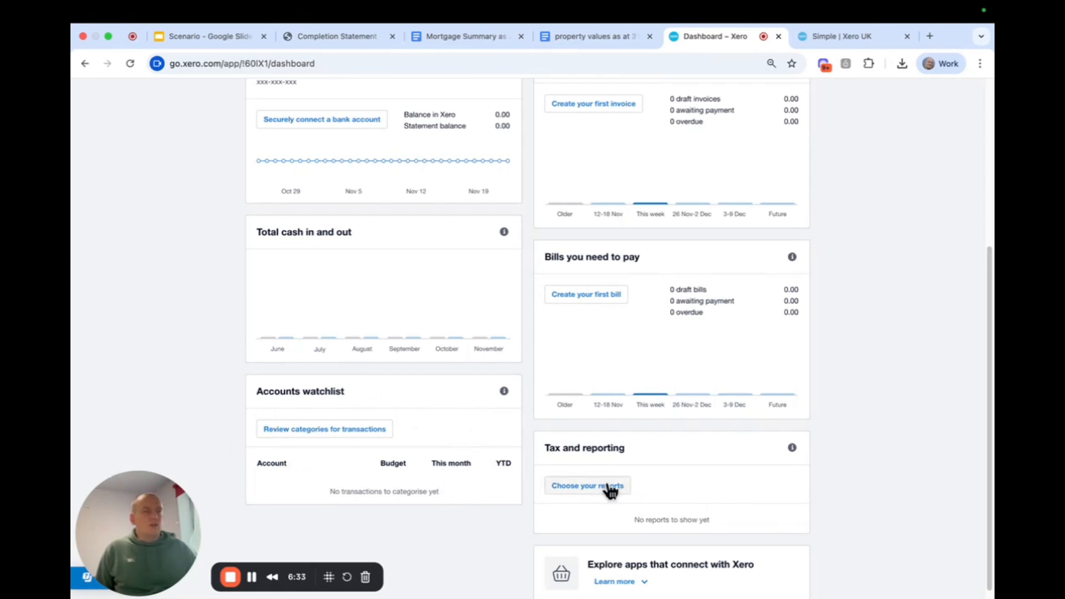
pyautogui.scroll(-1, 814, 453)
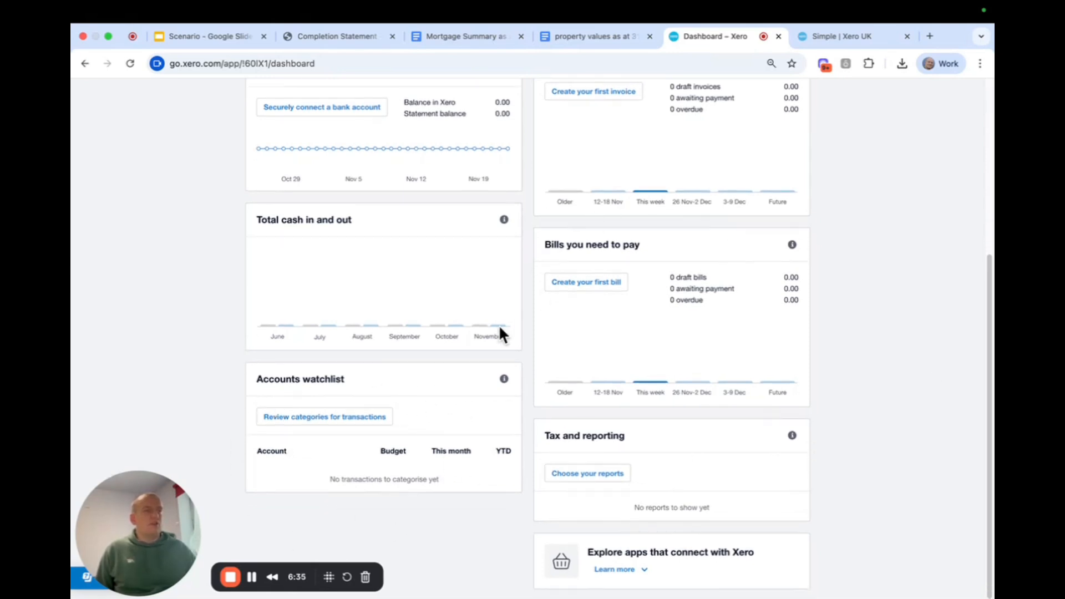
pyautogui.scroll(4, 499, 328)
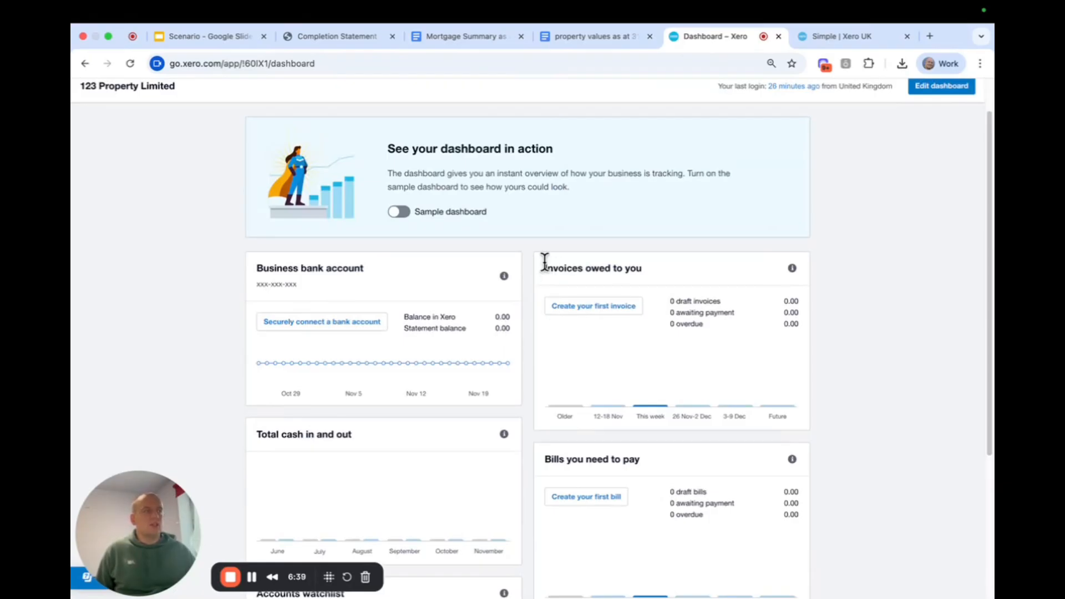
pyautogui.scroll(1, 544, 262)
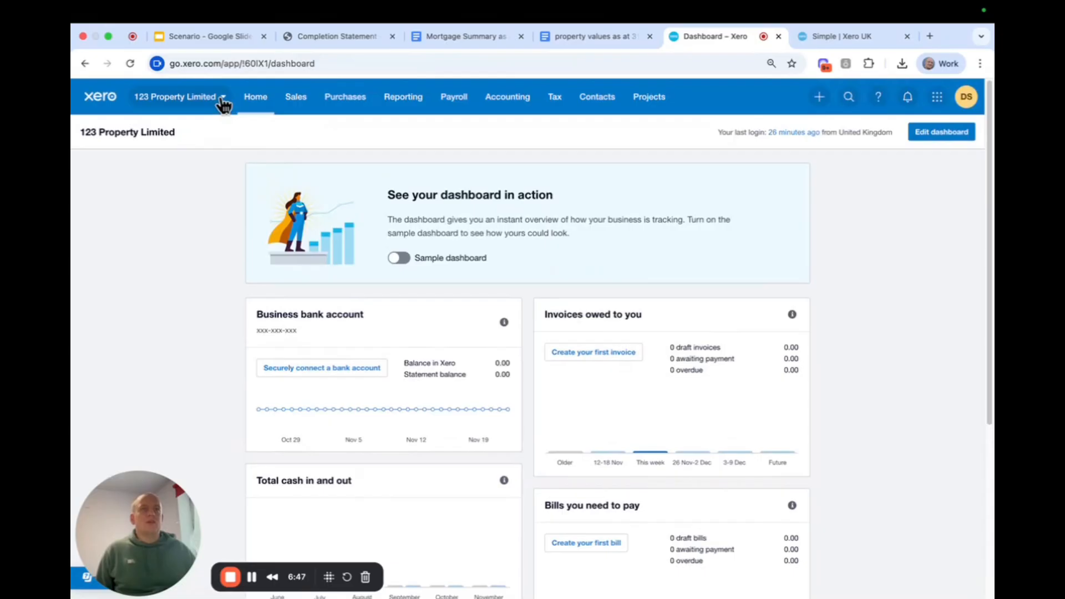
pyautogui.click(224, 100)
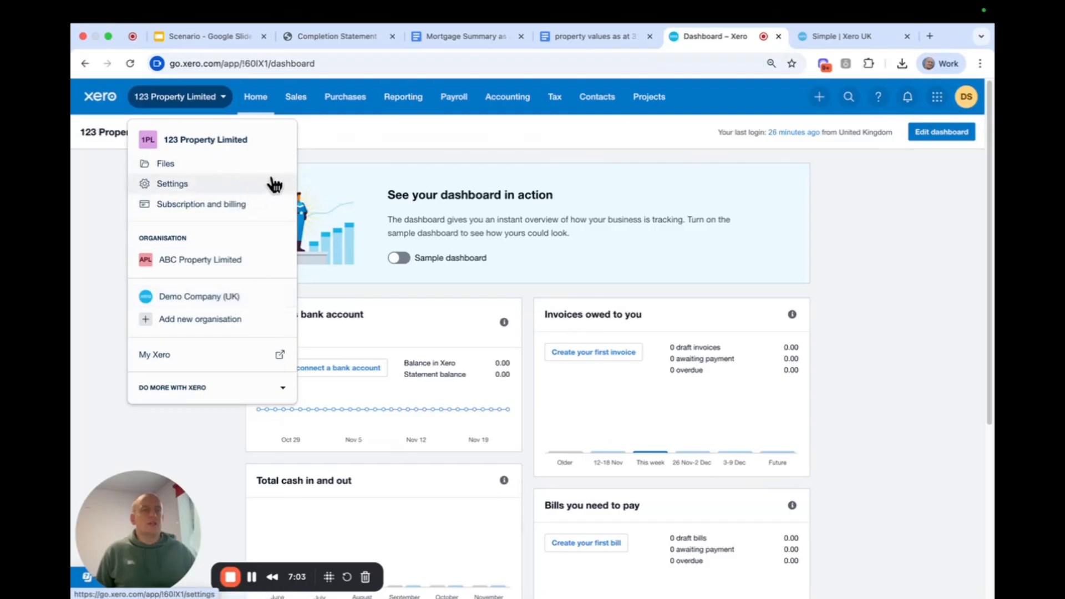
pyautogui.click(408, 140)
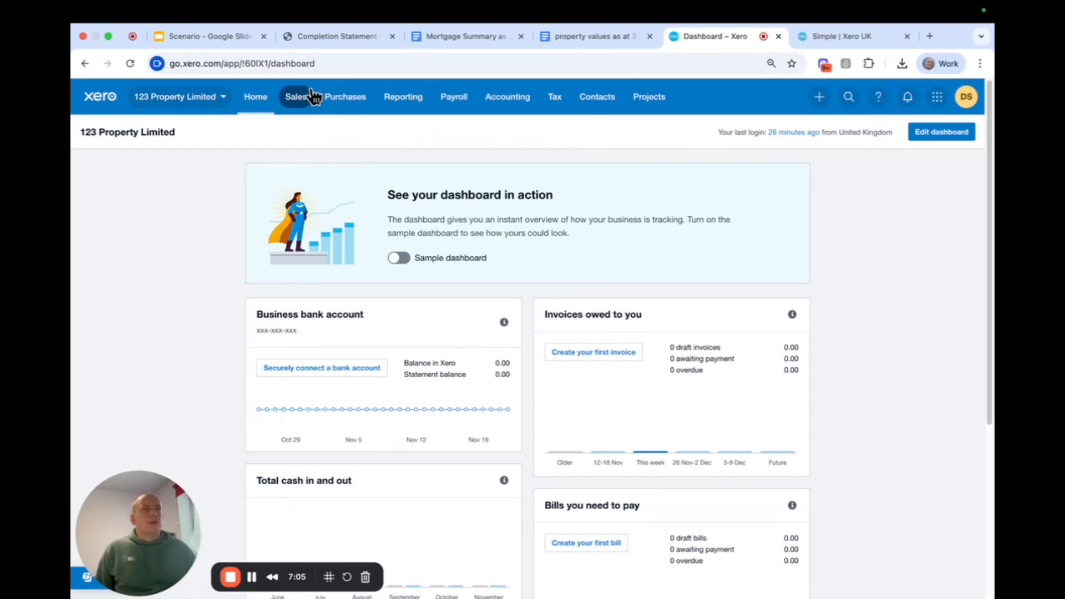
pyautogui.click(312, 98)
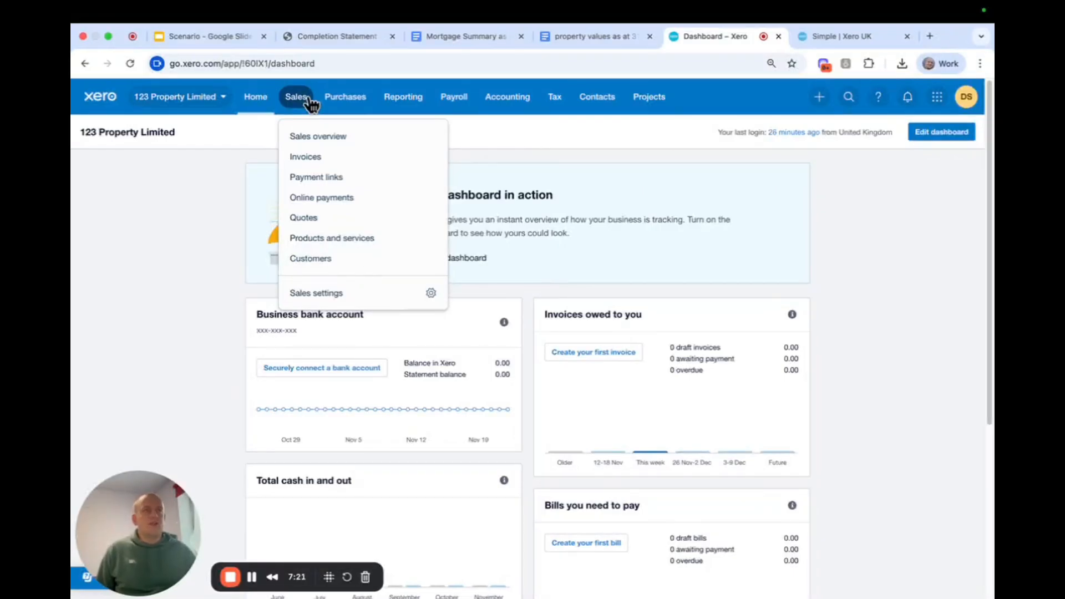
# Examine the options in the Purchases, Reporting and Payroll menus.
pyautogui.click(524, 147)
pyautogui.click(357, 109)
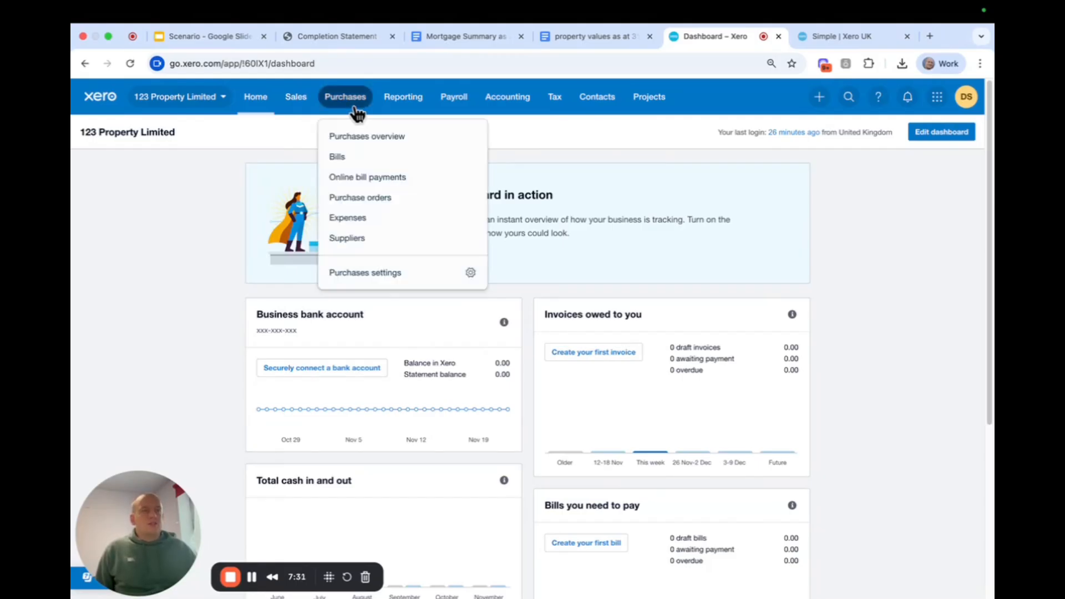
pyautogui.click(565, 134)
pyautogui.click(404, 100)
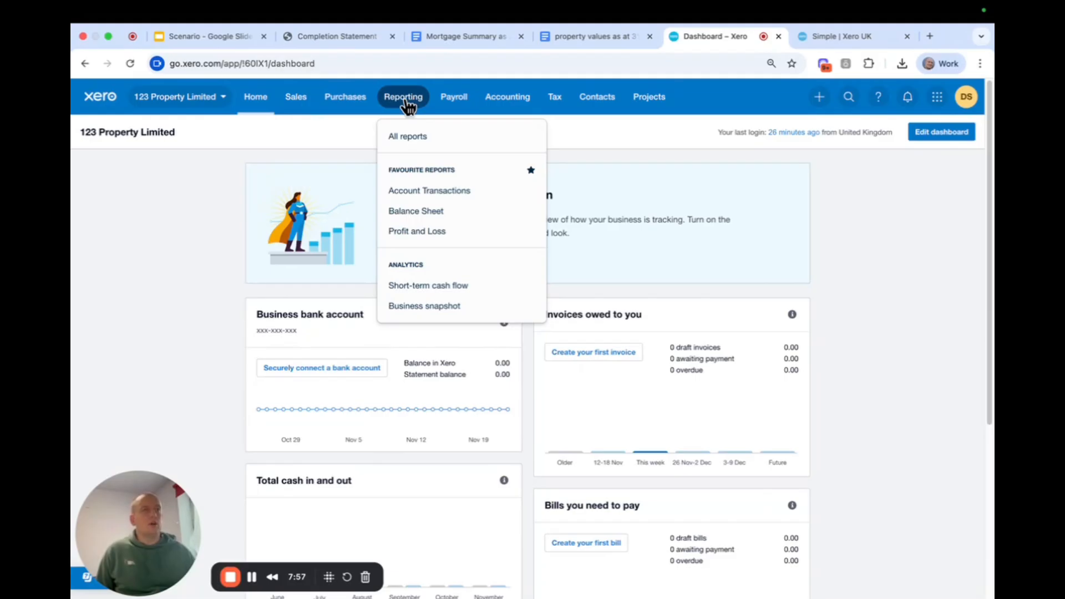
pyautogui.click(324, 146)
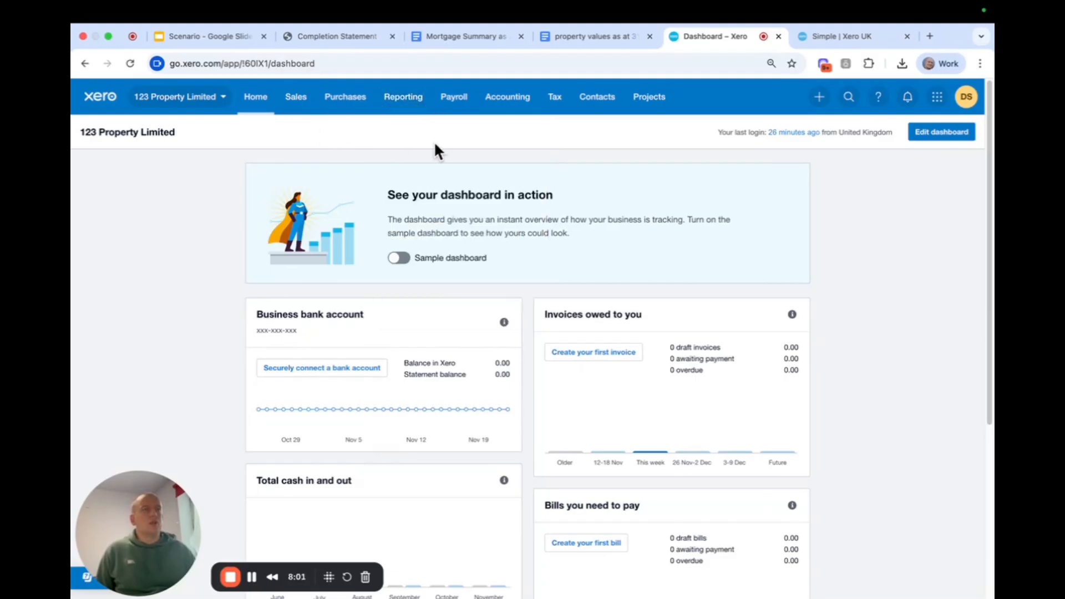
pyautogui.click(459, 101)
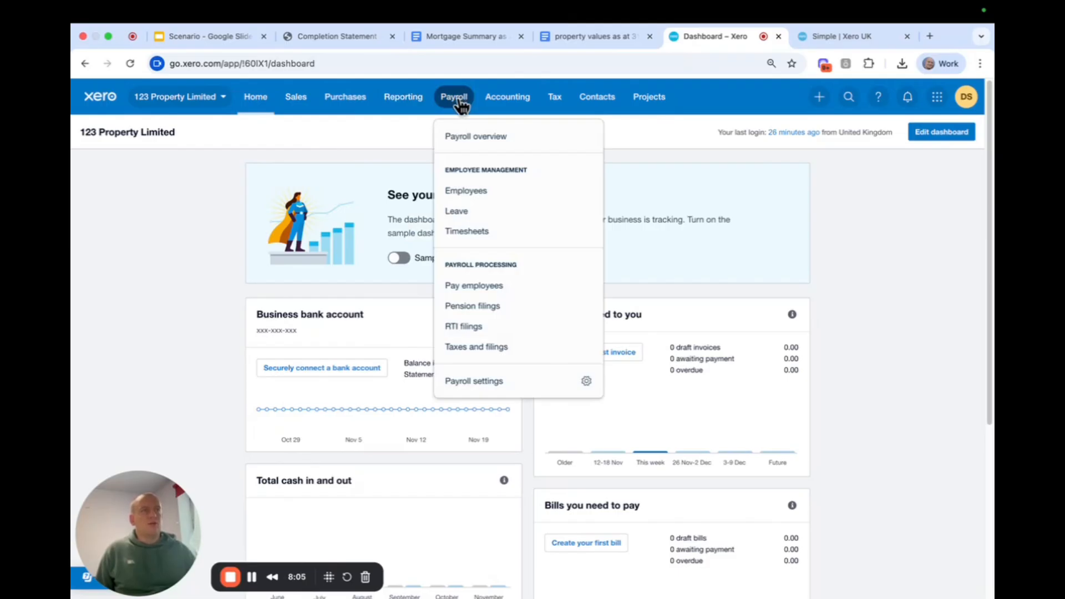
pyautogui.click(395, 141)
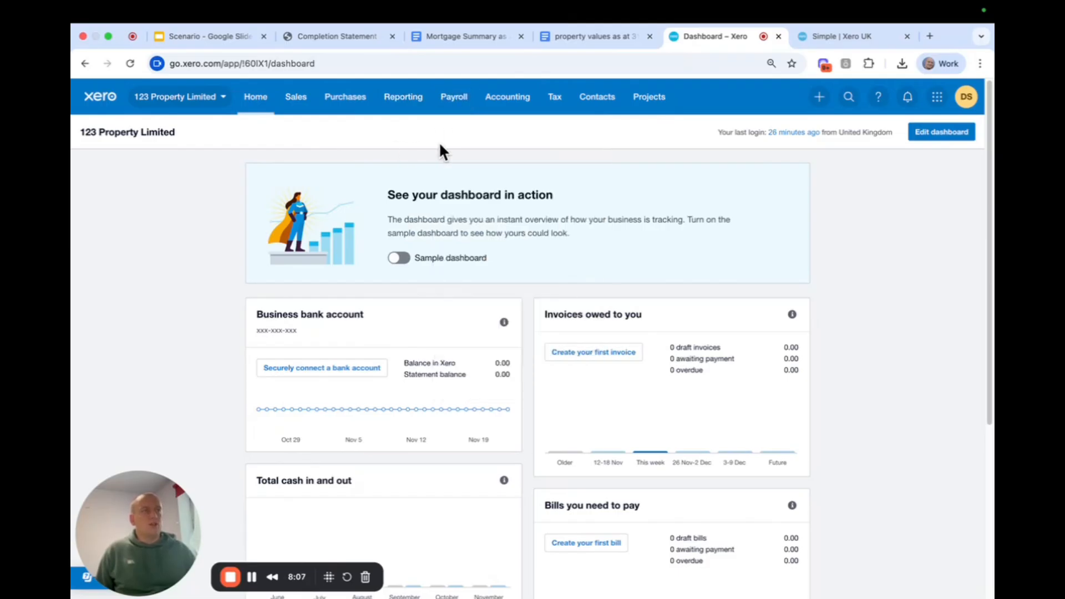
# Examine the options in the Accounting, Tax, Contacts and Projects menus, and look over the dashboard panels.
pyautogui.click(529, 103)
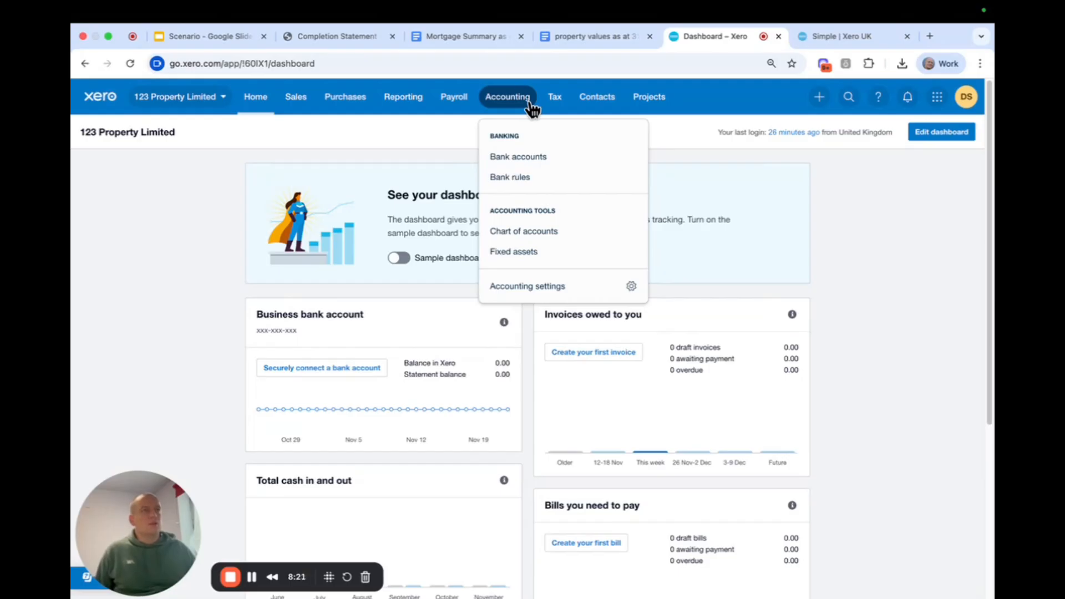
pyautogui.click(555, 110)
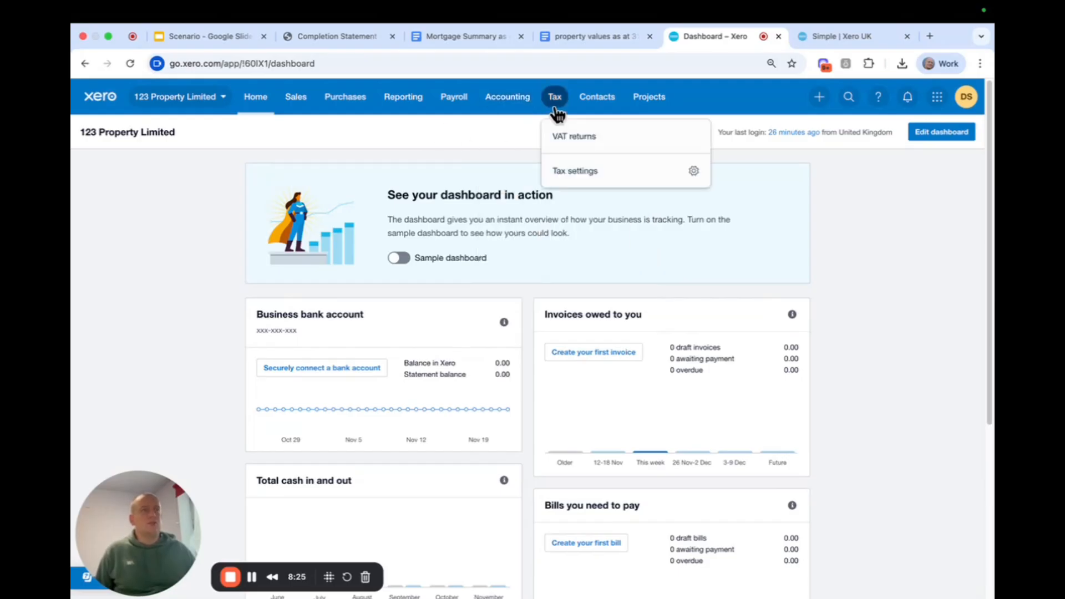
pyautogui.click(597, 100)
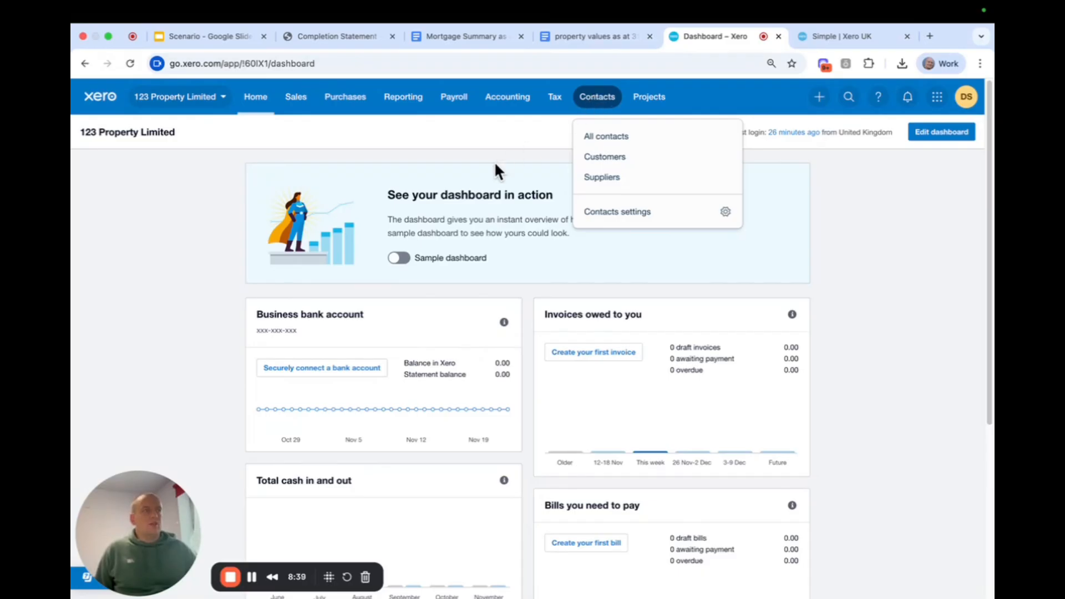
pyautogui.click(660, 99)
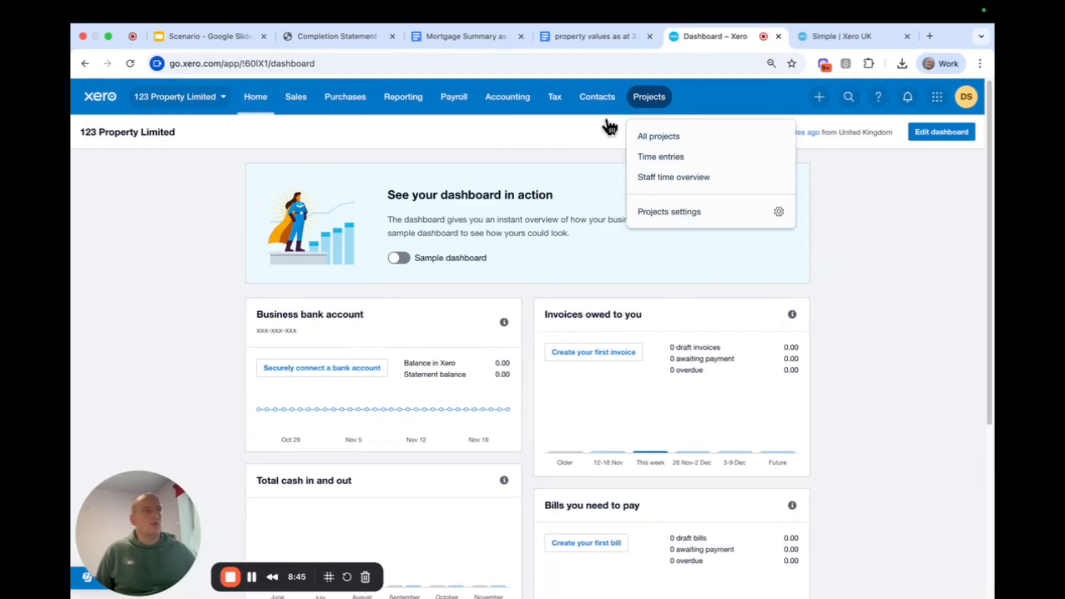
pyautogui.click(552, 151)
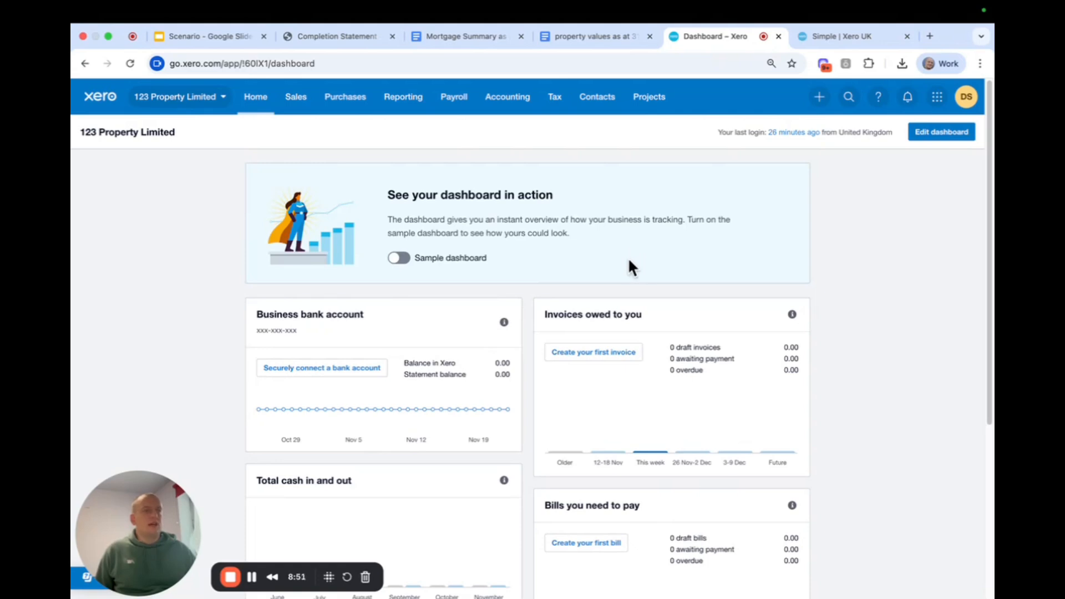
pyautogui.scroll(-2, 463, 262)
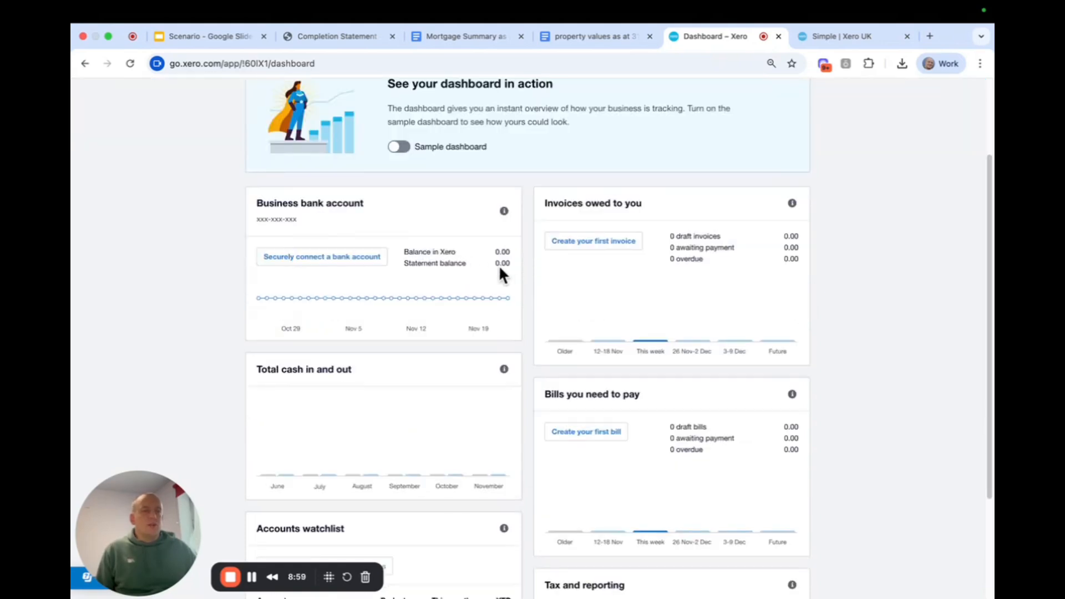
pyautogui.scroll(2, 499, 269)
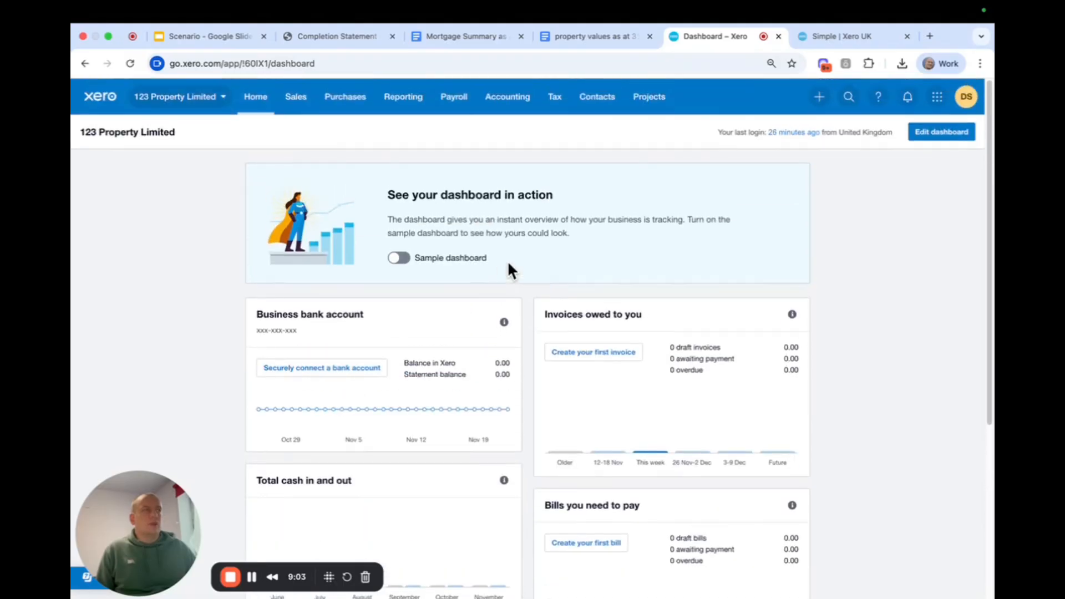
# Open the chart of accounts and look over the codes, names and types in the default account list.
pyautogui.click(506, 110)
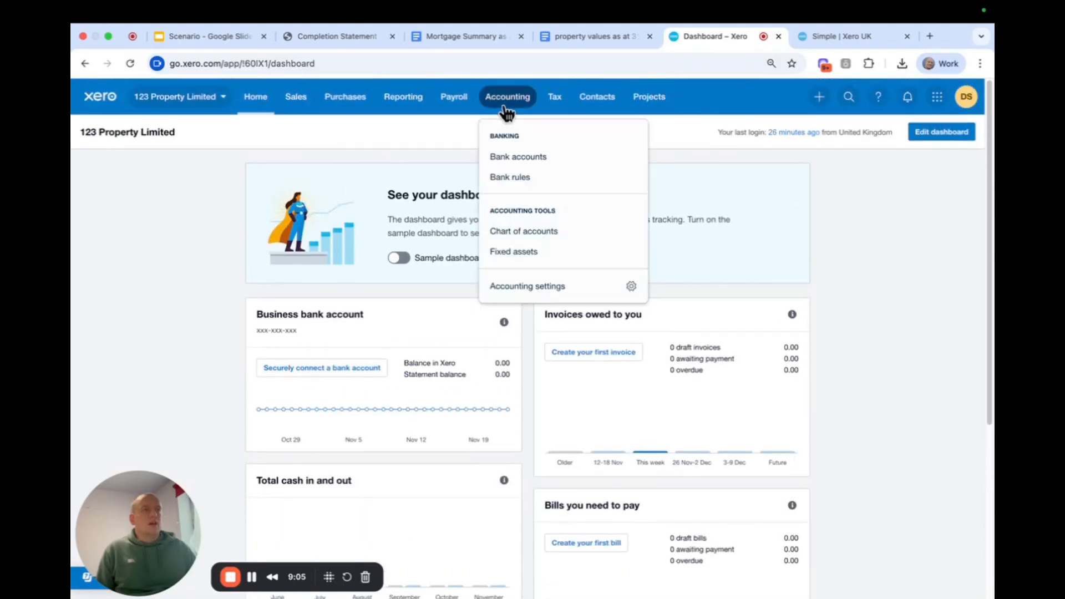
pyautogui.click(550, 241)
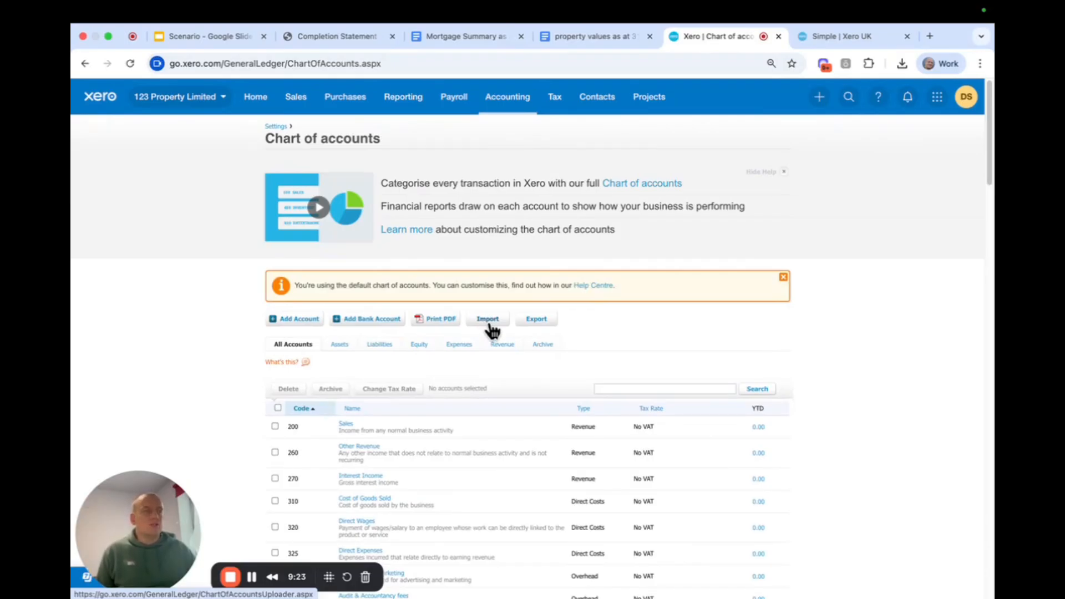
pyautogui.scroll(-2, 492, 330)
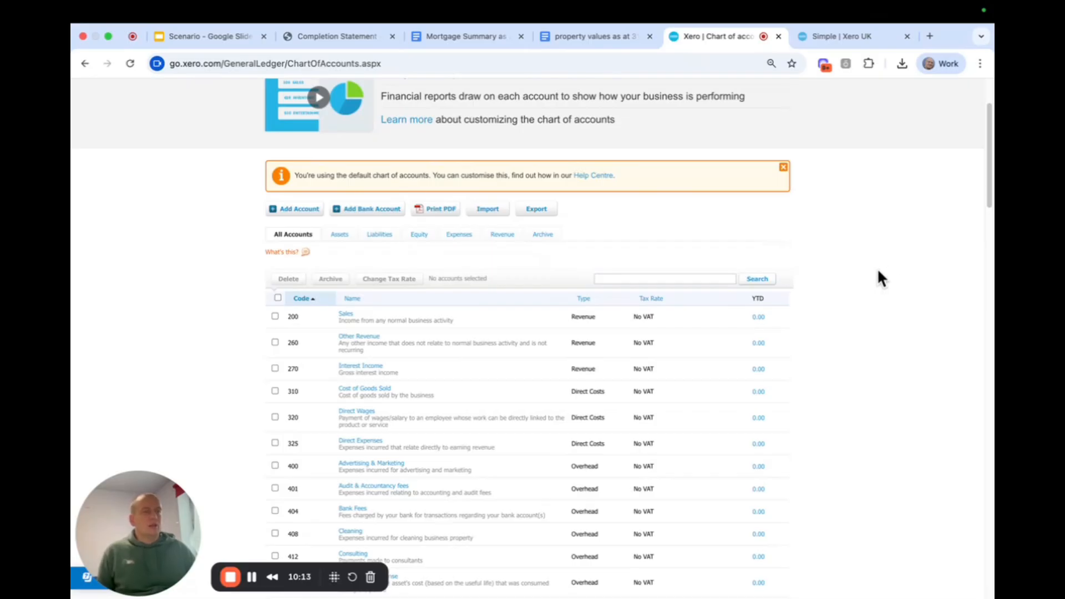
pyautogui.scroll(-2, 877, 268)
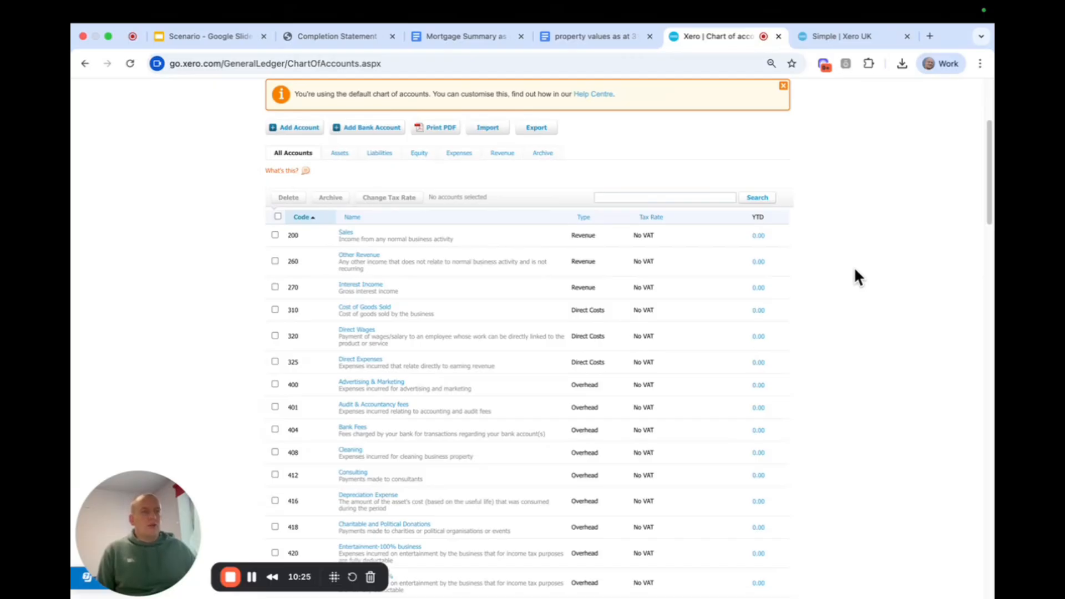
pyautogui.scroll(-1, 855, 270)
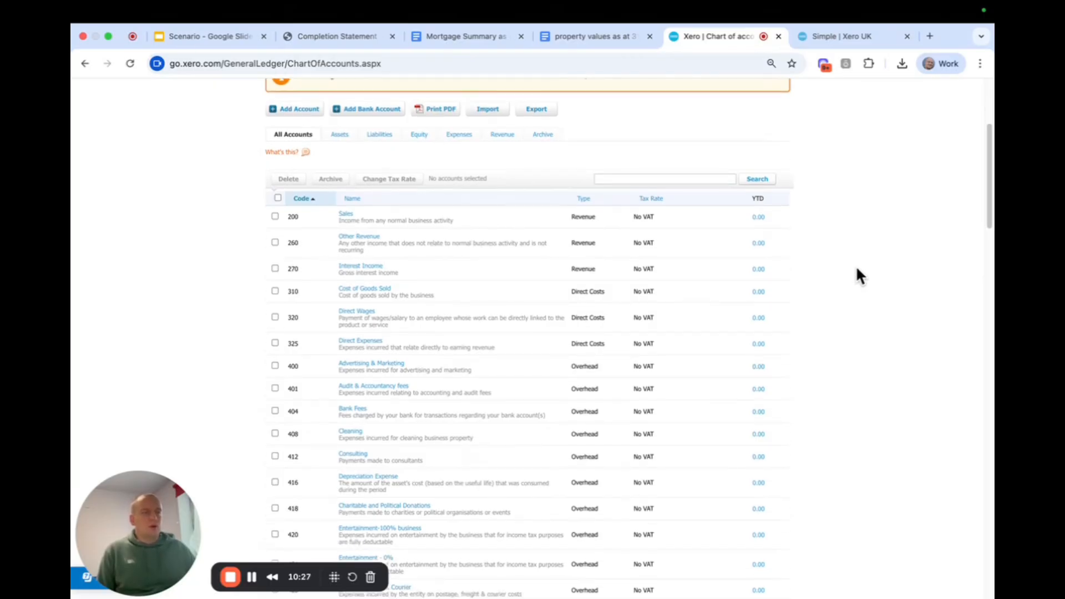
pyautogui.scroll(1, 855, 276)
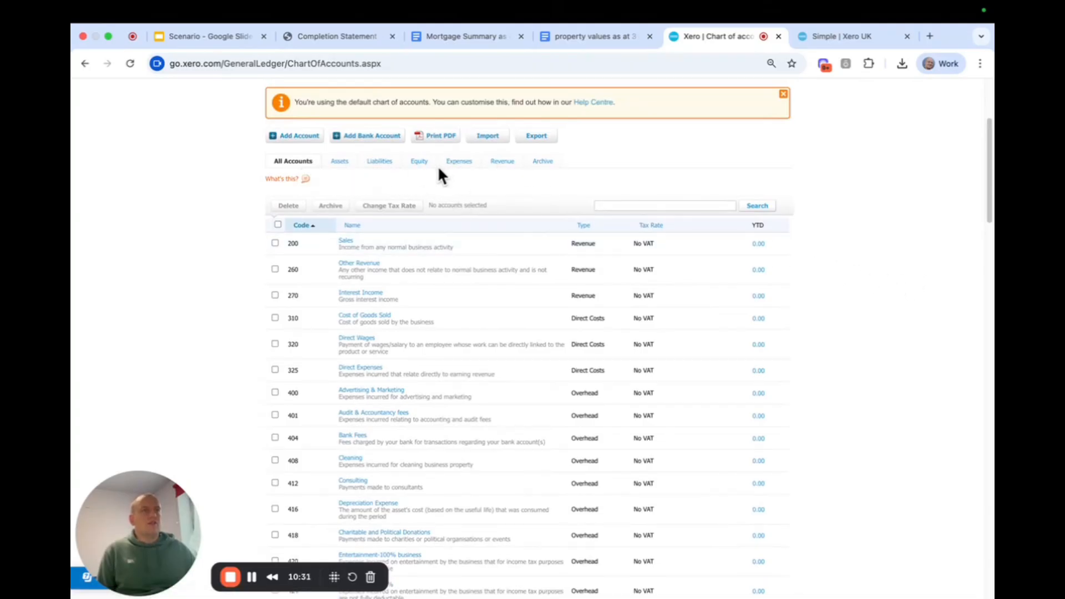
# Examine the default accounts by category: Assets, Liabilities, Equity, Expenses and Revenue.
pyautogui.click(336, 163)
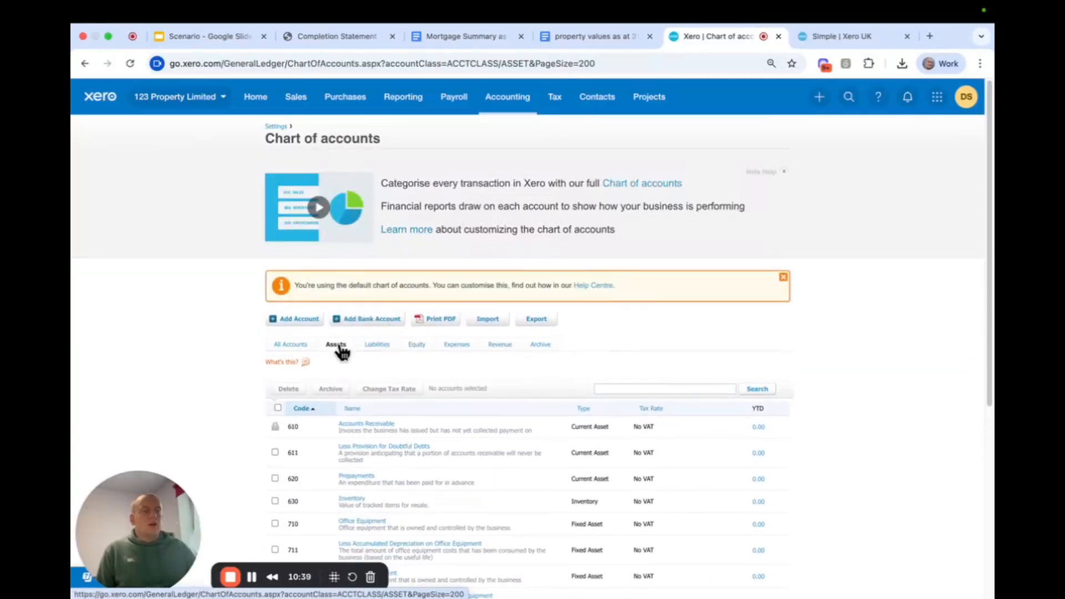
pyautogui.scroll(-1, 339, 348)
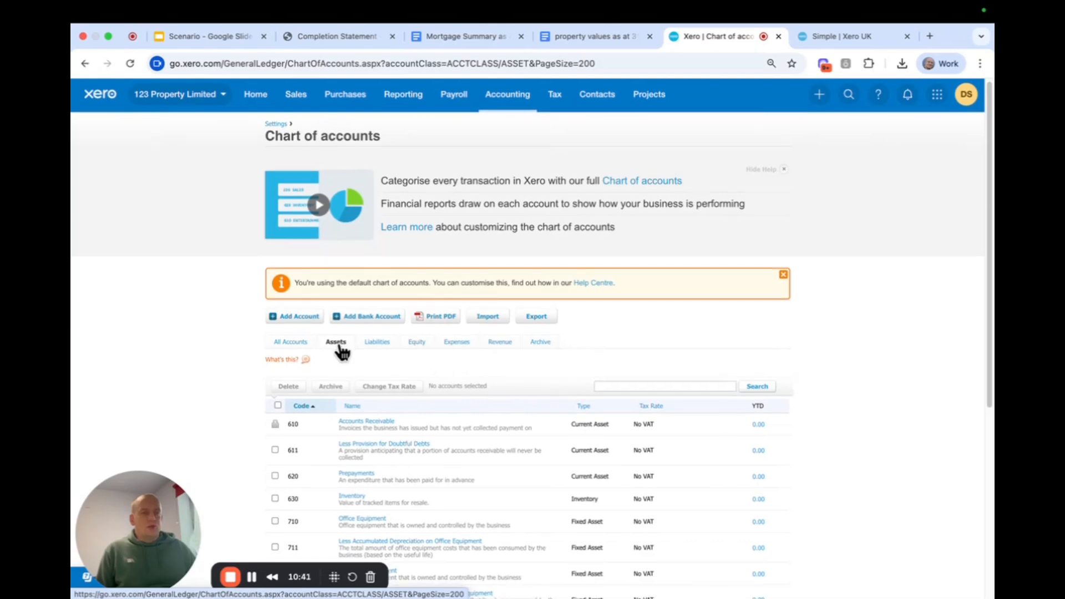
pyautogui.scroll(-1, 336, 348)
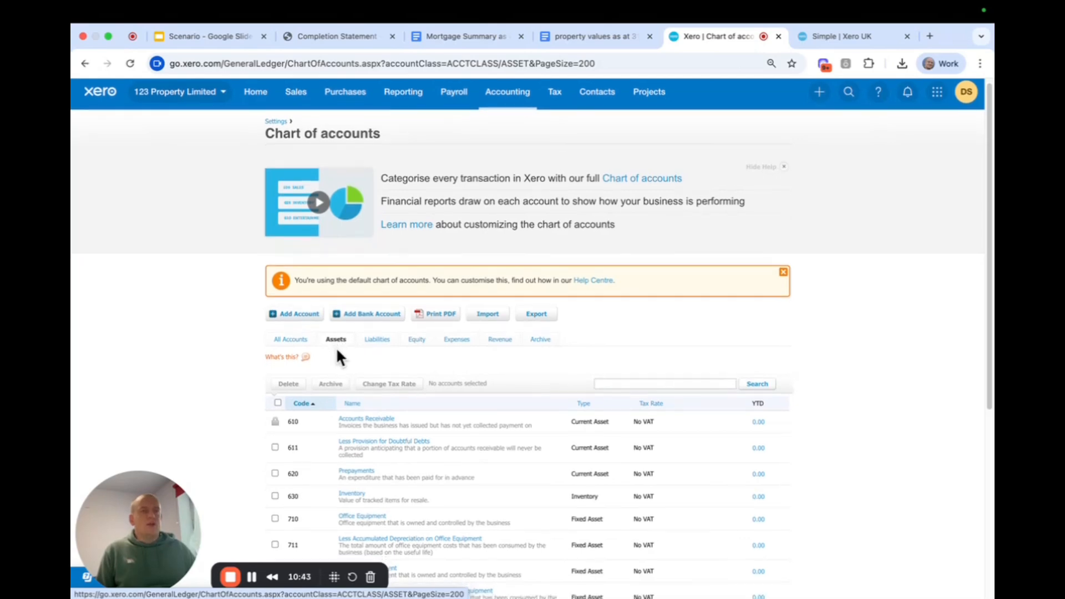
pyautogui.click(383, 342)
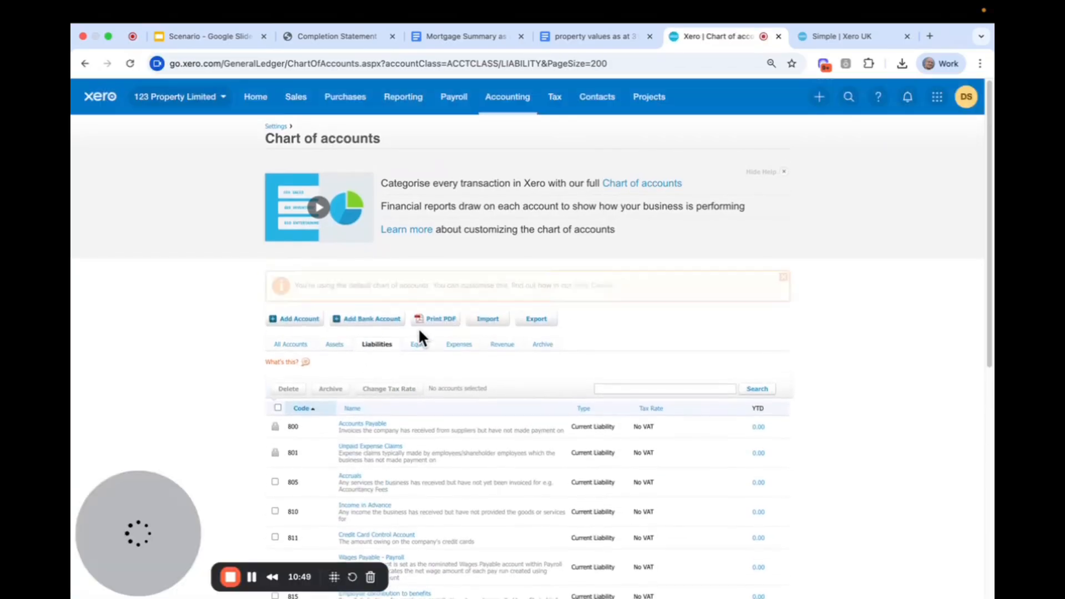
pyautogui.scroll(-2, 418, 330)
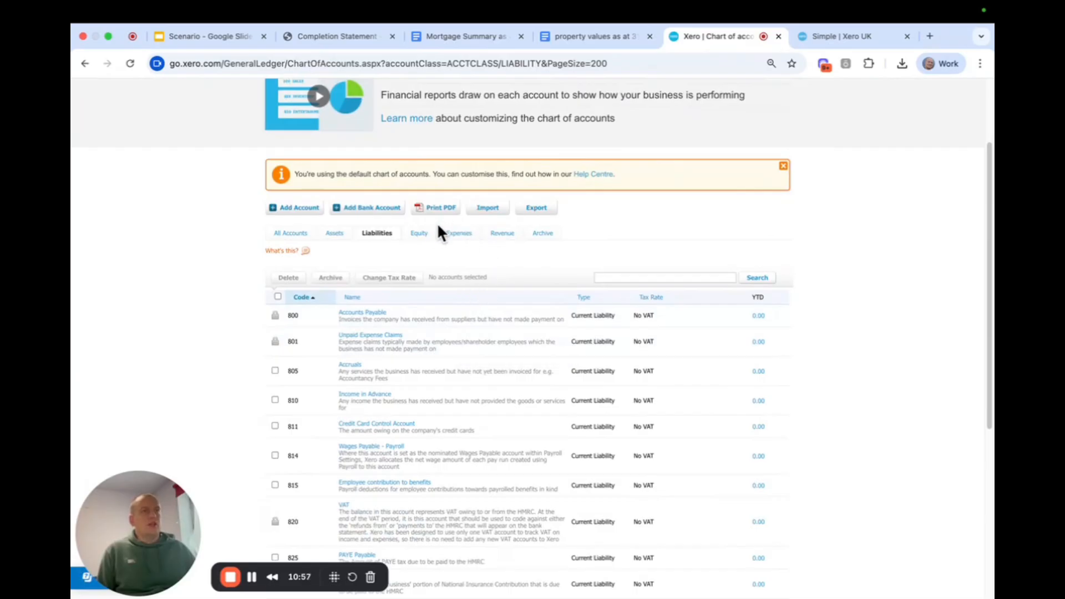
pyautogui.click(419, 234)
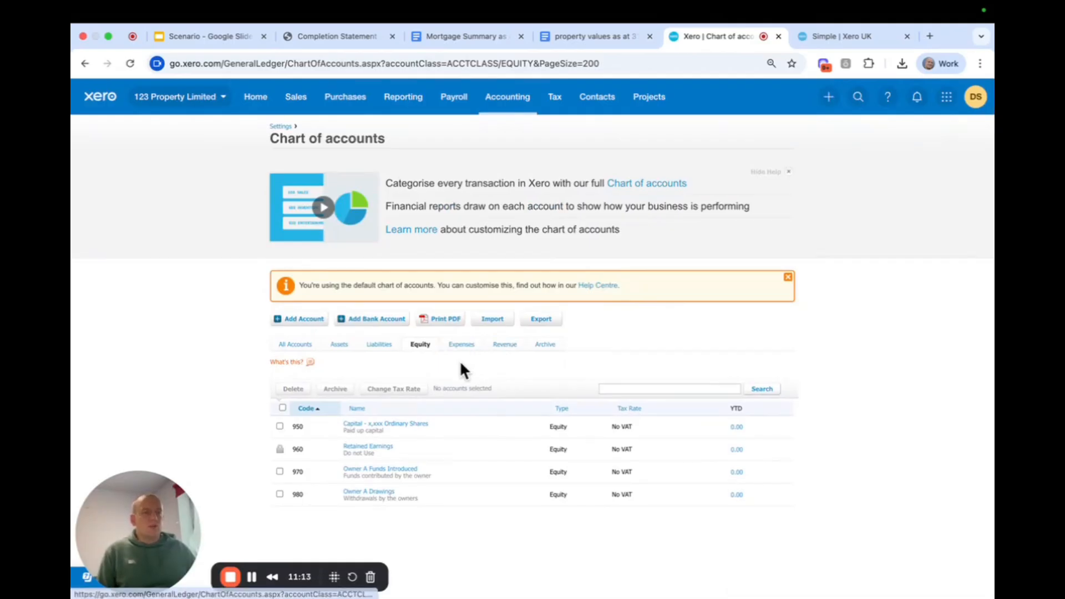
pyautogui.click(460, 346)
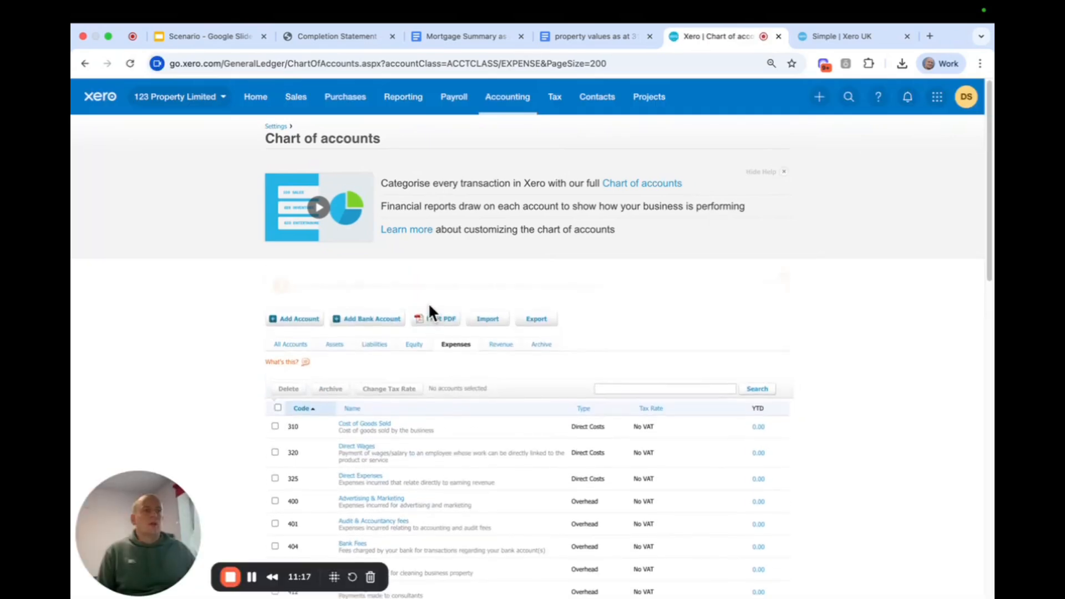
pyautogui.click(502, 345)
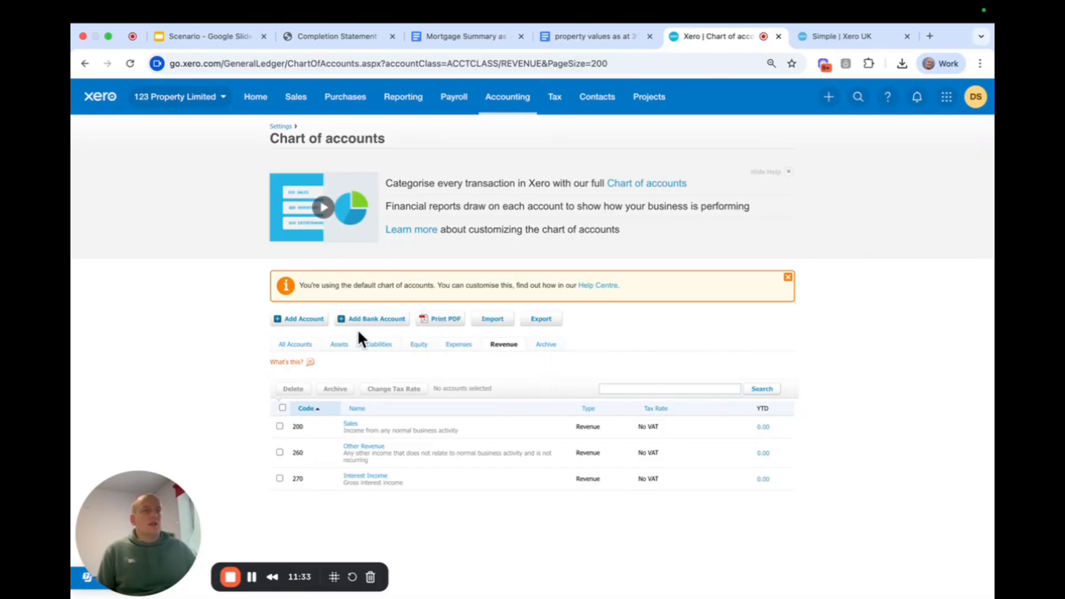
# Import the ChartOfAccounts_Property_Investment_v2 CSV file as the new chart of accounts, without account balances, and confirm the imported accounts.
pyautogui.click(494, 321)
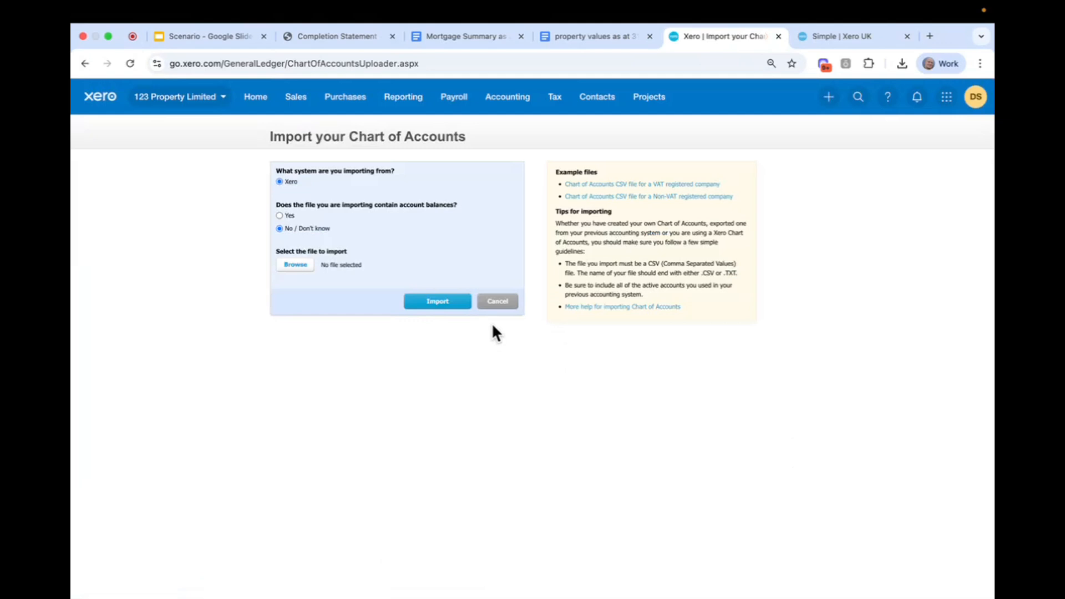
pyautogui.click(605, 36)
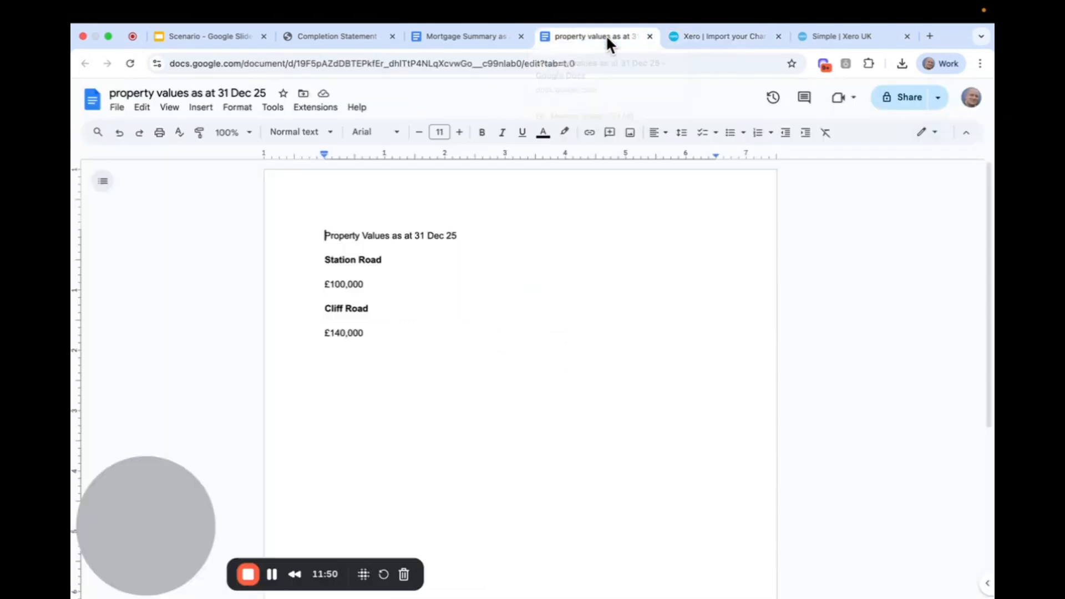
pyautogui.click(735, 37)
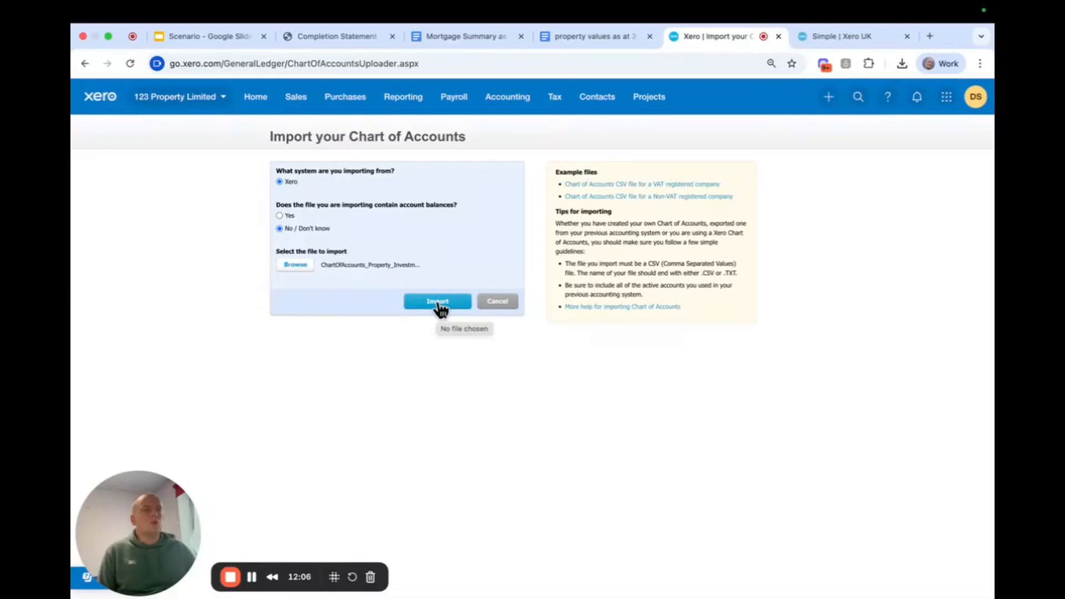
pyautogui.click(438, 302)
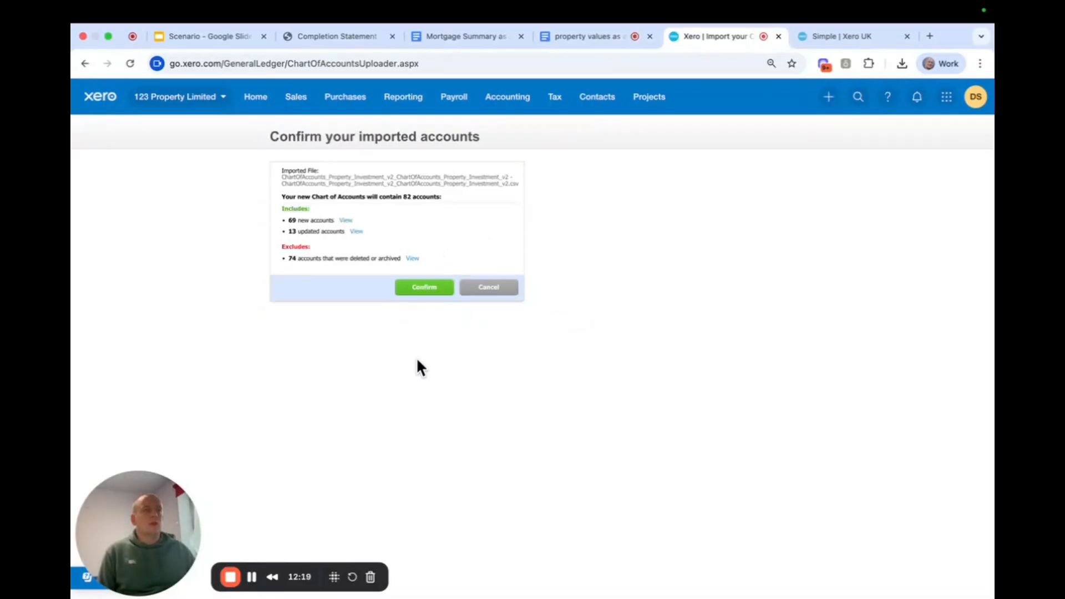
pyautogui.click(436, 289)
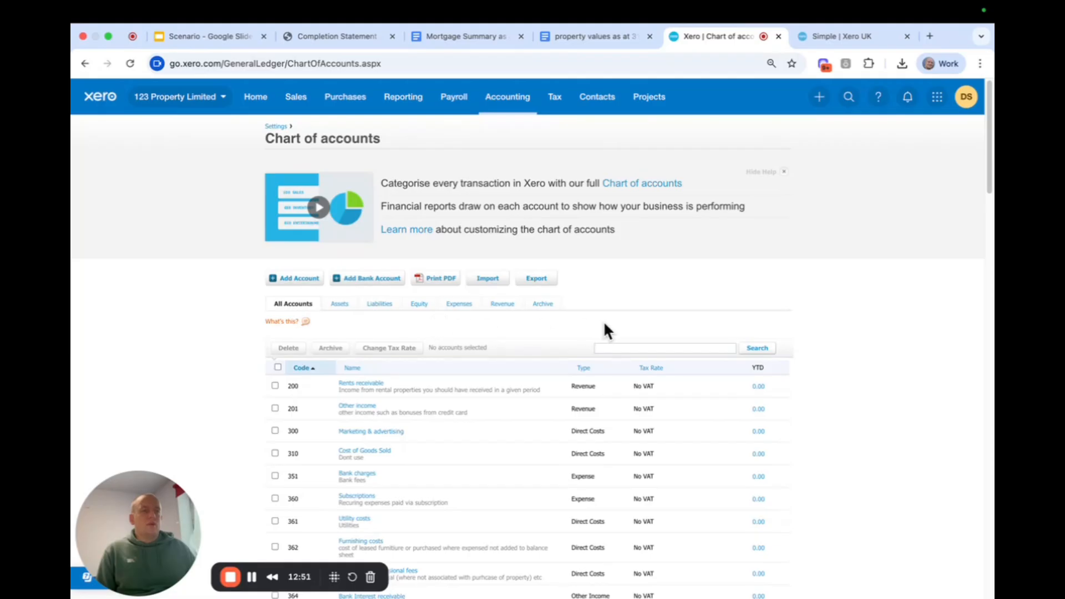
# Review the imported chart of accounts, rename fixed asset account 700 to "Station Road Investment Property", and save it.
pyautogui.scroll(-4, 633, 324)
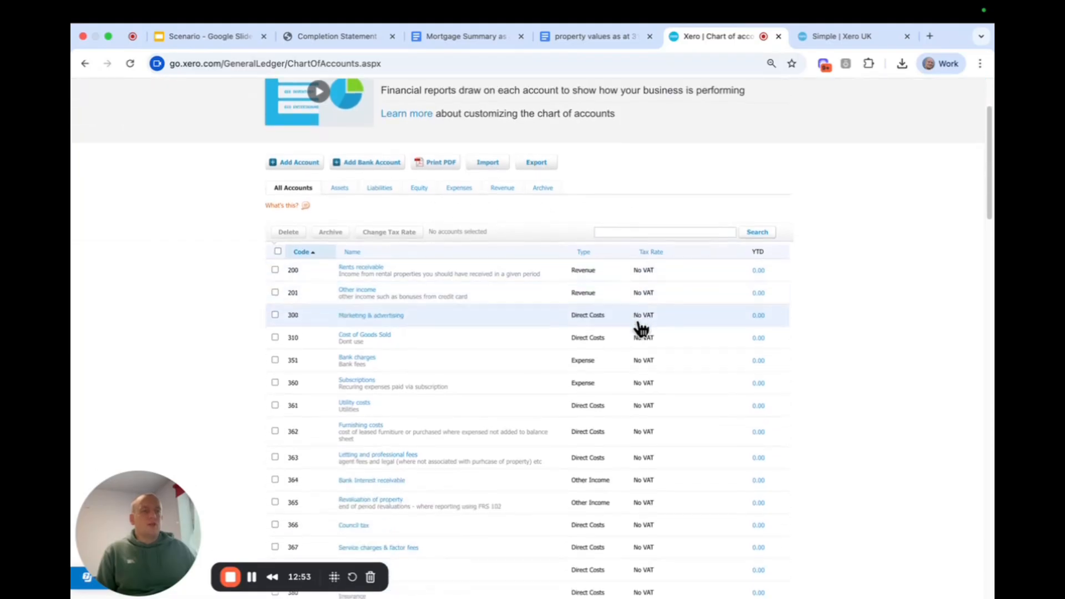
pyautogui.scroll(2, 610, 333)
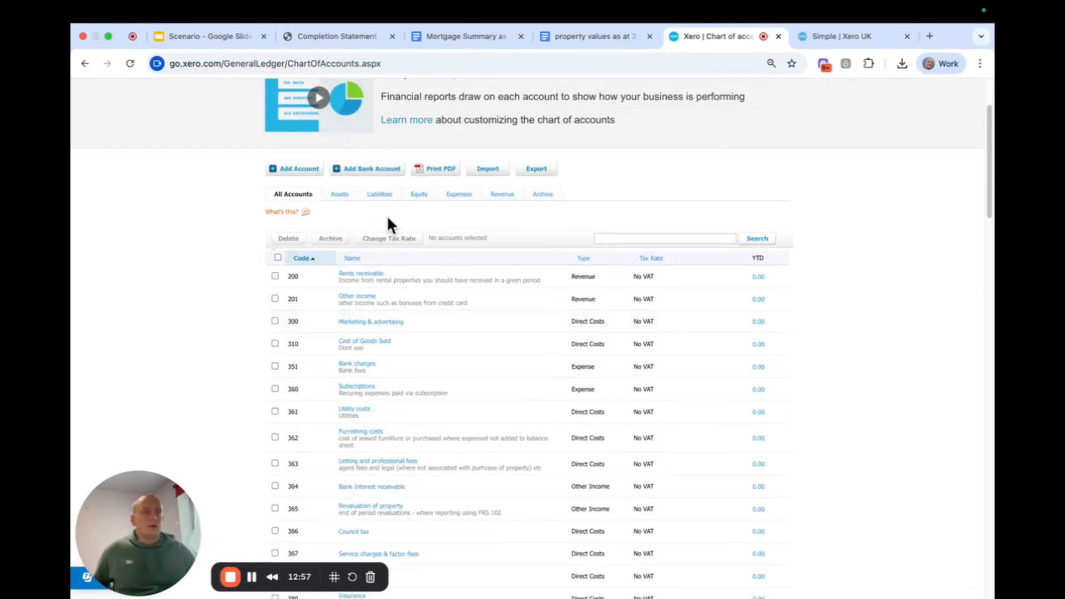
pyautogui.scroll(-1, 566, 349)
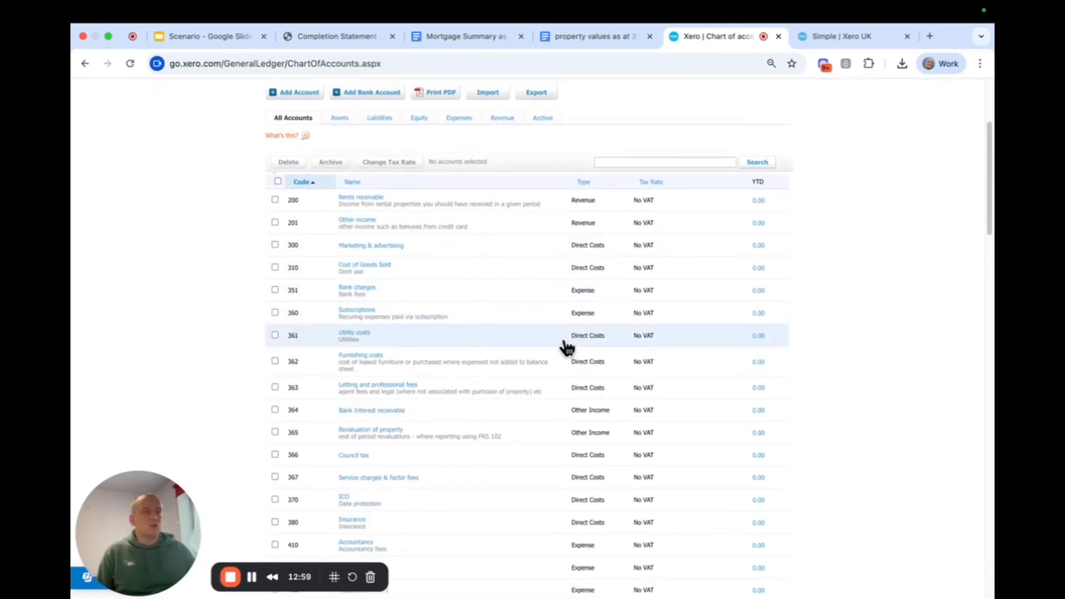
pyautogui.scroll(-6, 566, 346)
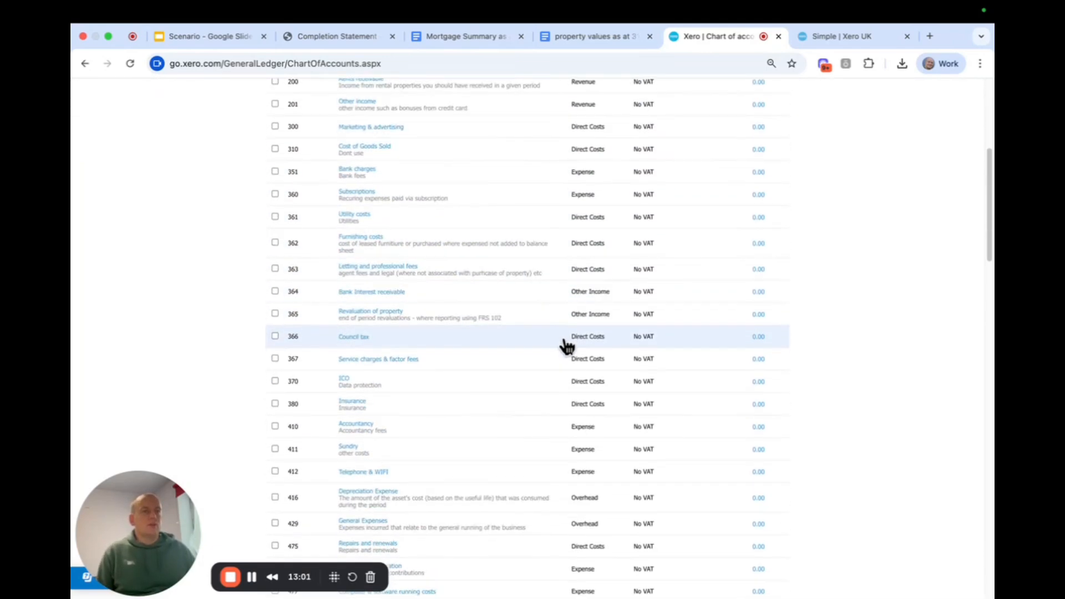
pyautogui.scroll(-7, 565, 347)
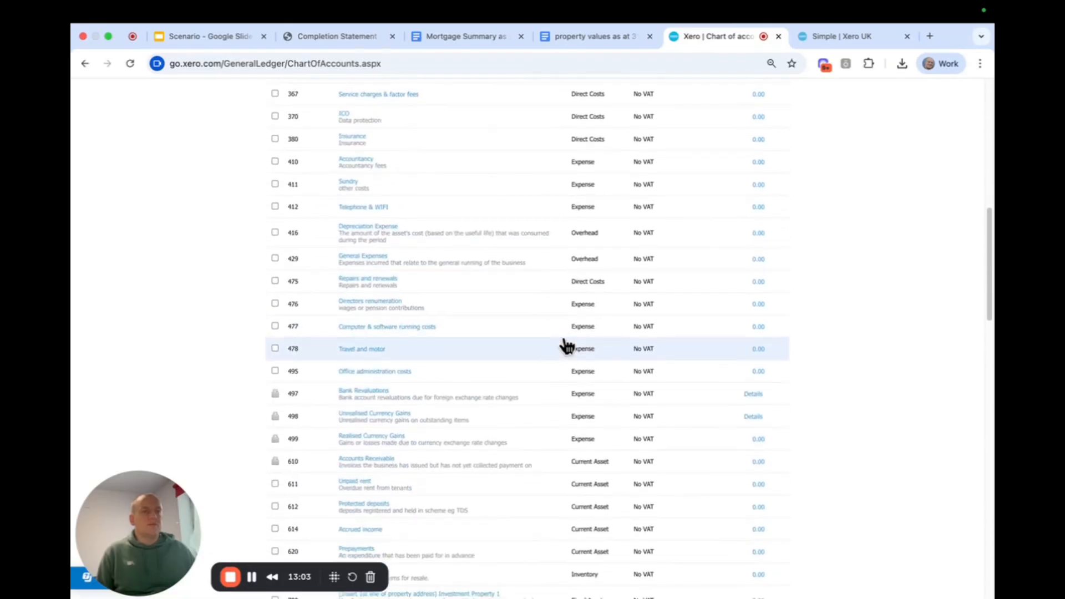
pyautogui.scroll(-3, 482, 350)
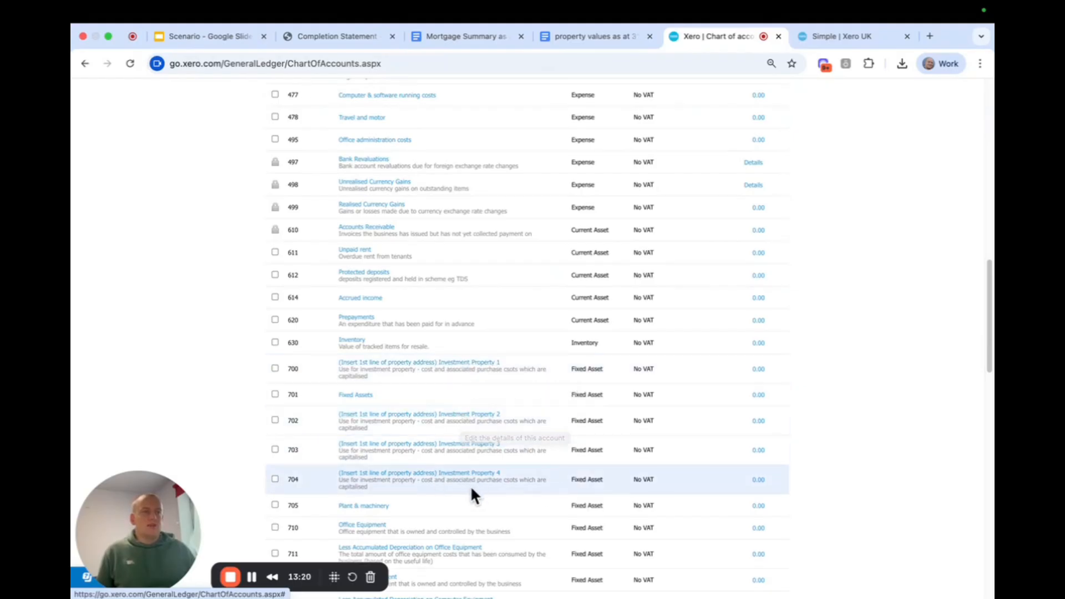
pyautogui.click(464, 361)
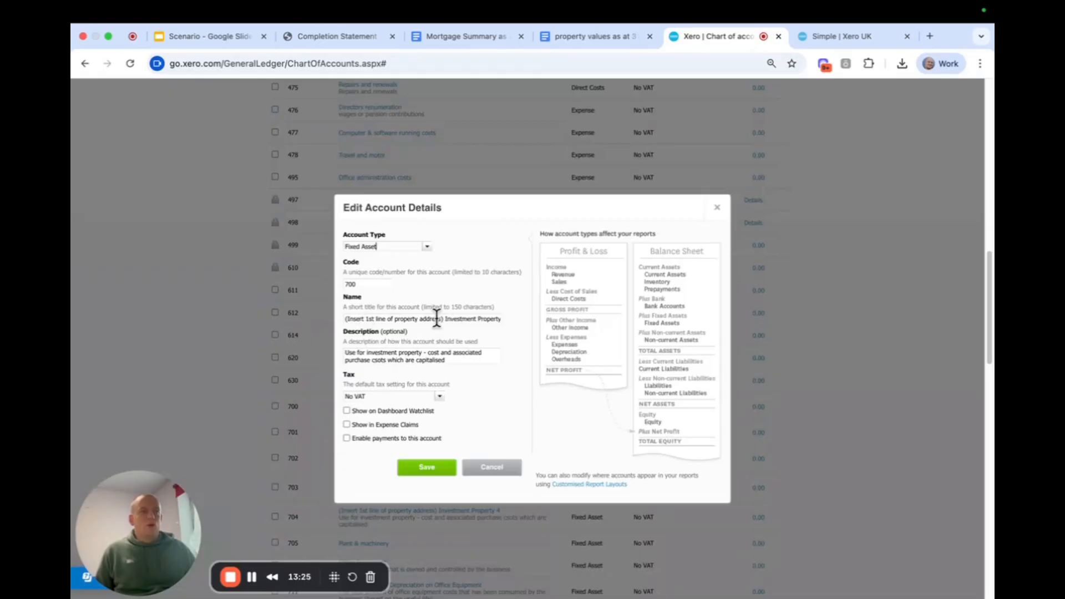
pyautogui.moveTo(443, 320); pyautogui.dragTo(343, 320)
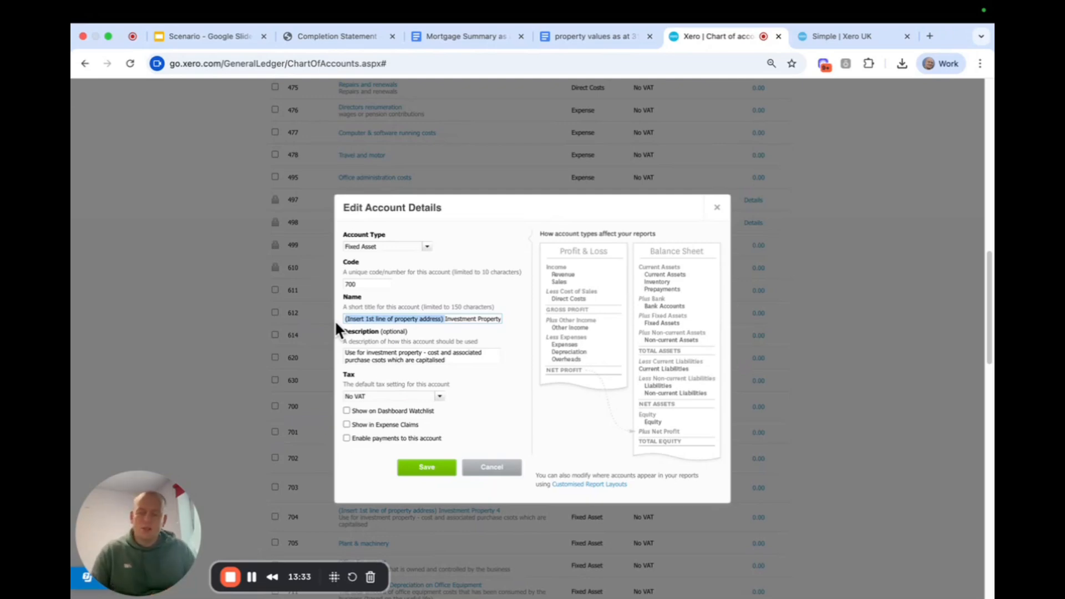
pyautogui.write('Station Road Investment Property 1')
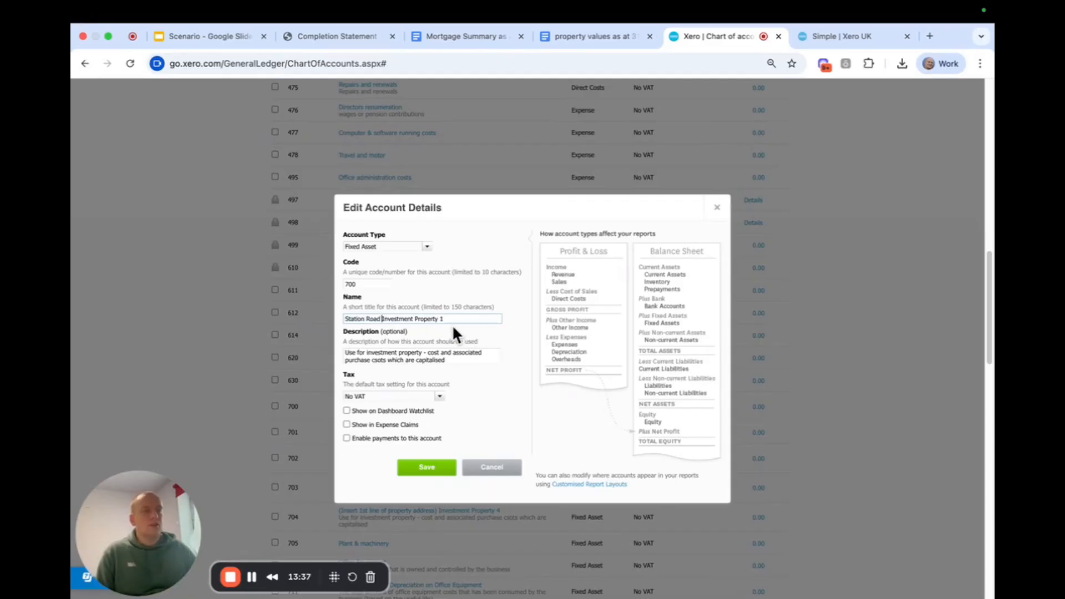
pyautogui.click(466, 318)
pyautogui.press('BackSpace')
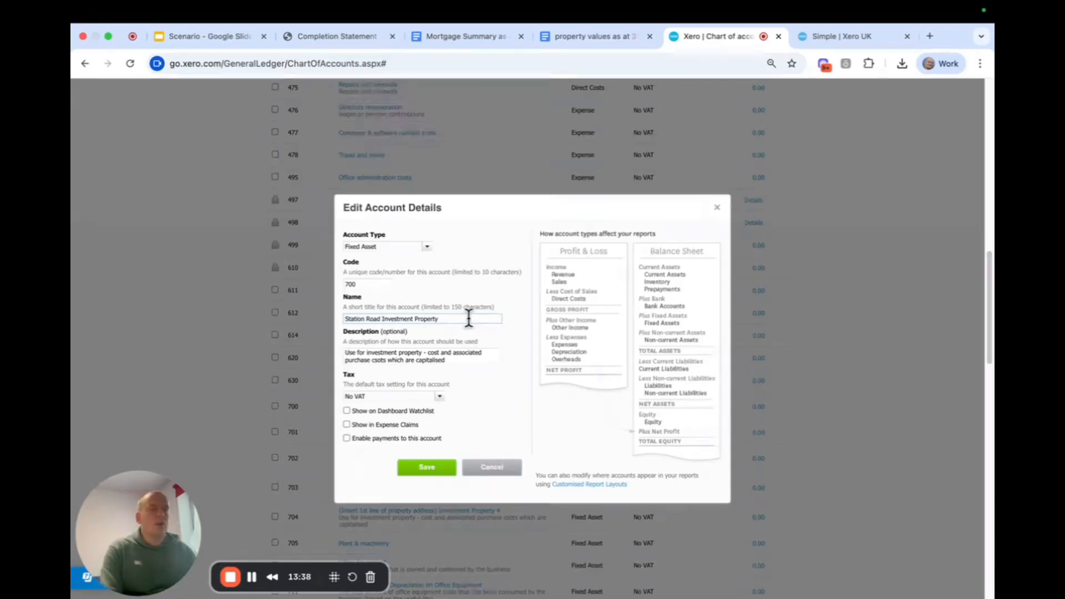
pyautogui.click(427, 467)
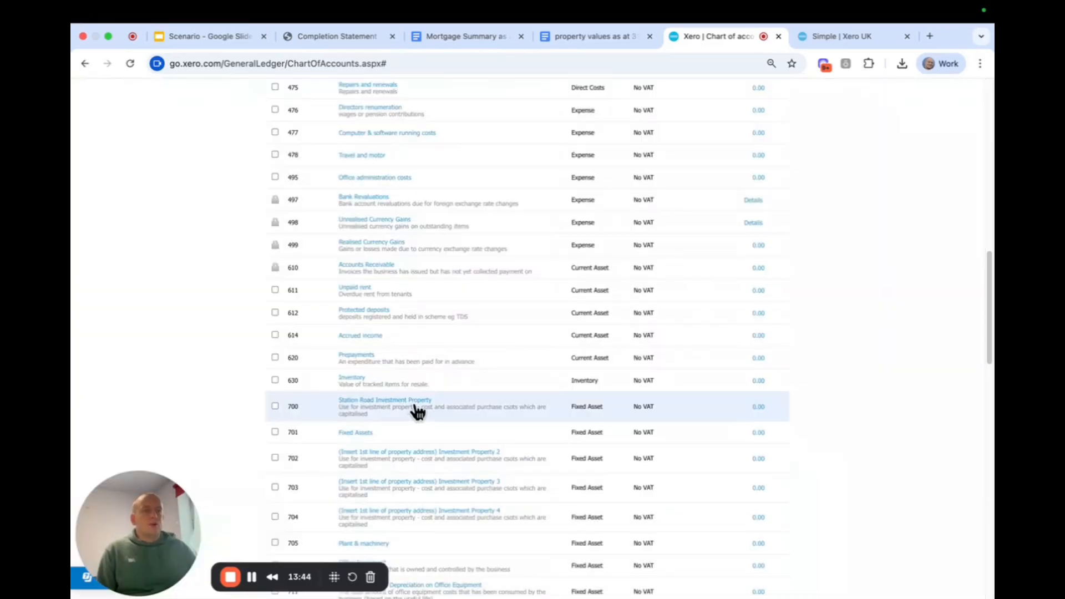
# Rename fixed asset account 702 to "Cliff Road Investment Property" and save it.
pyautogui.click(437, 452)
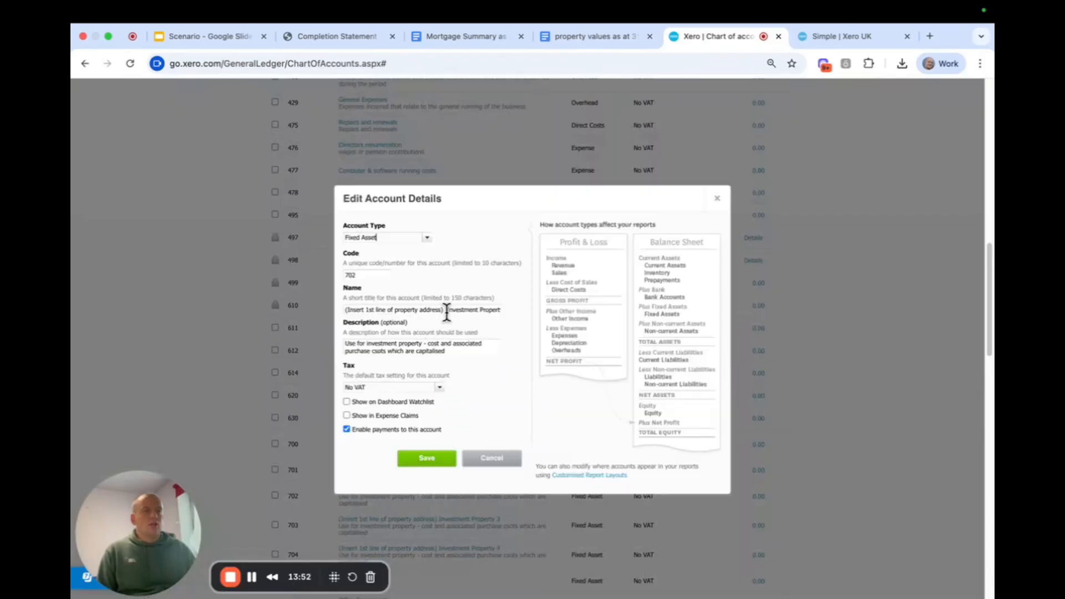
pyautogui.moveTo(447, 312); pyautogui.dragTo(295, 310)
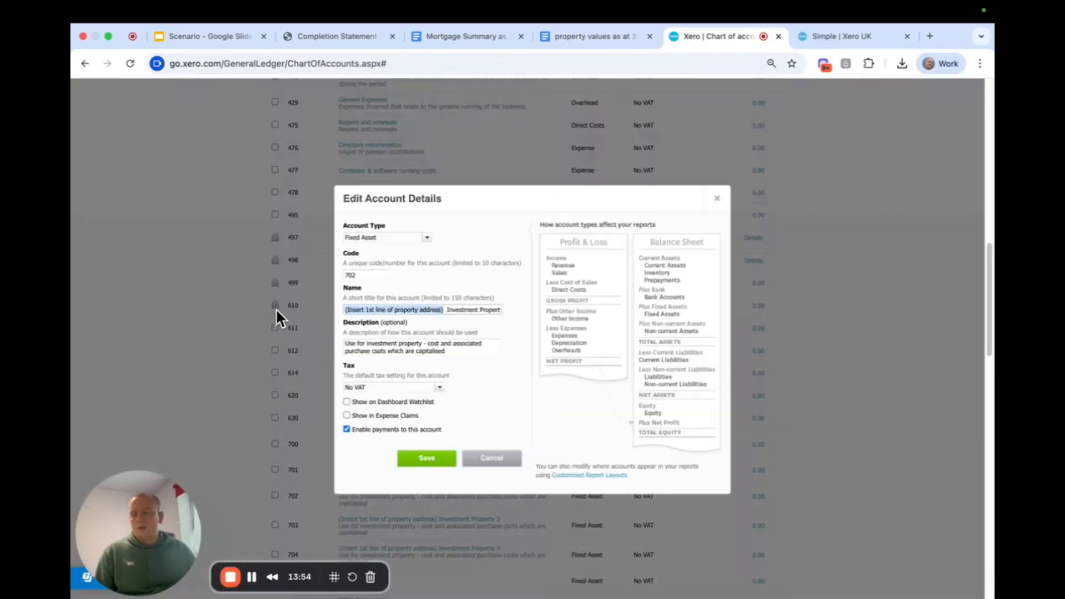
pyautogui.write('Cliff')
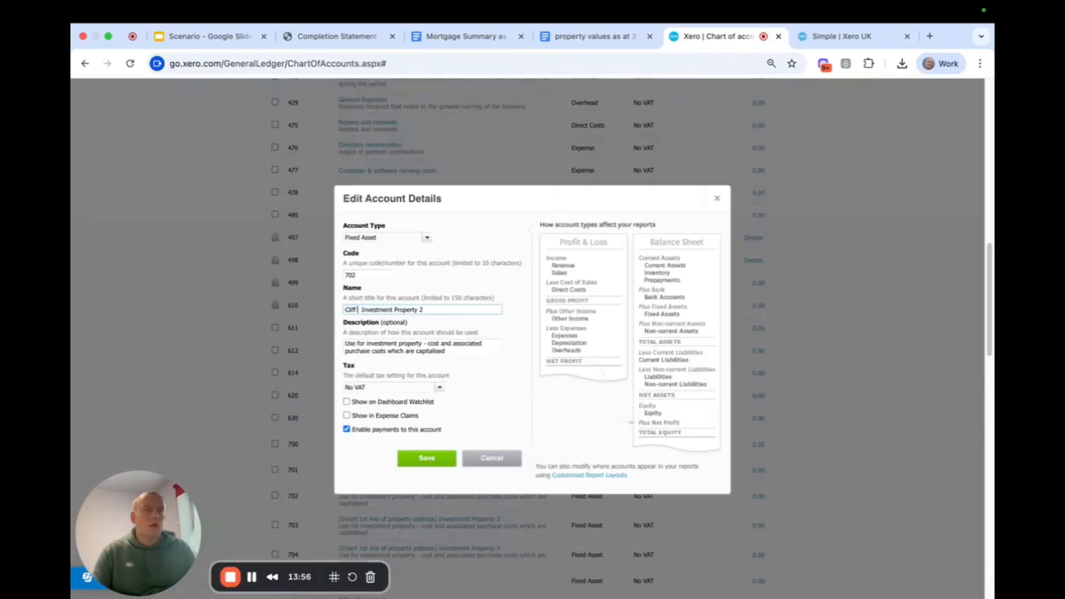
pyautogui.write(' Road')
pyautogui.click(435, 309)
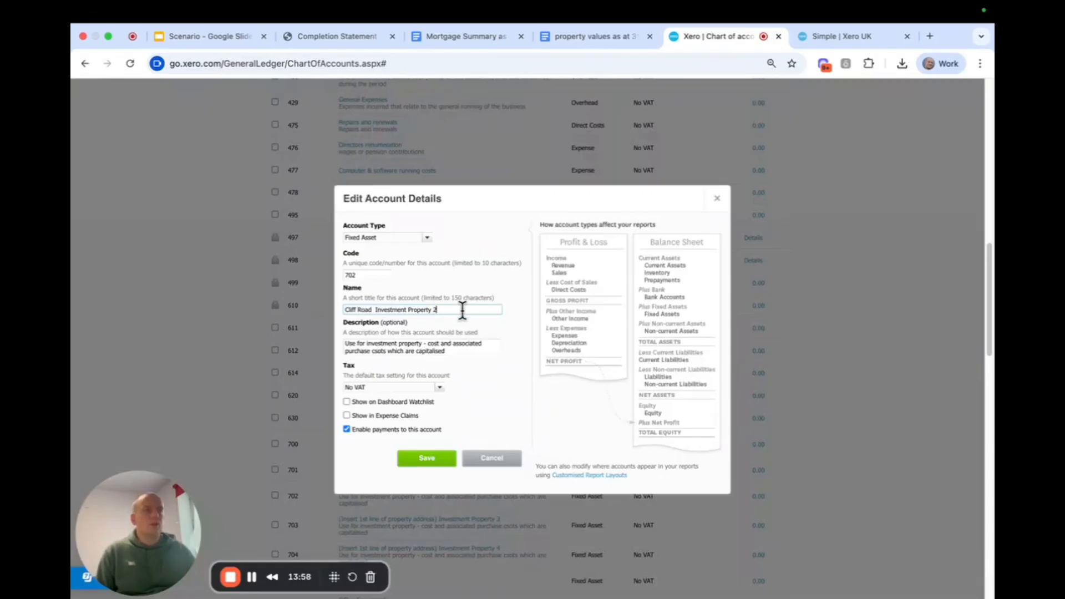
pyautogui.press('BackSpace')
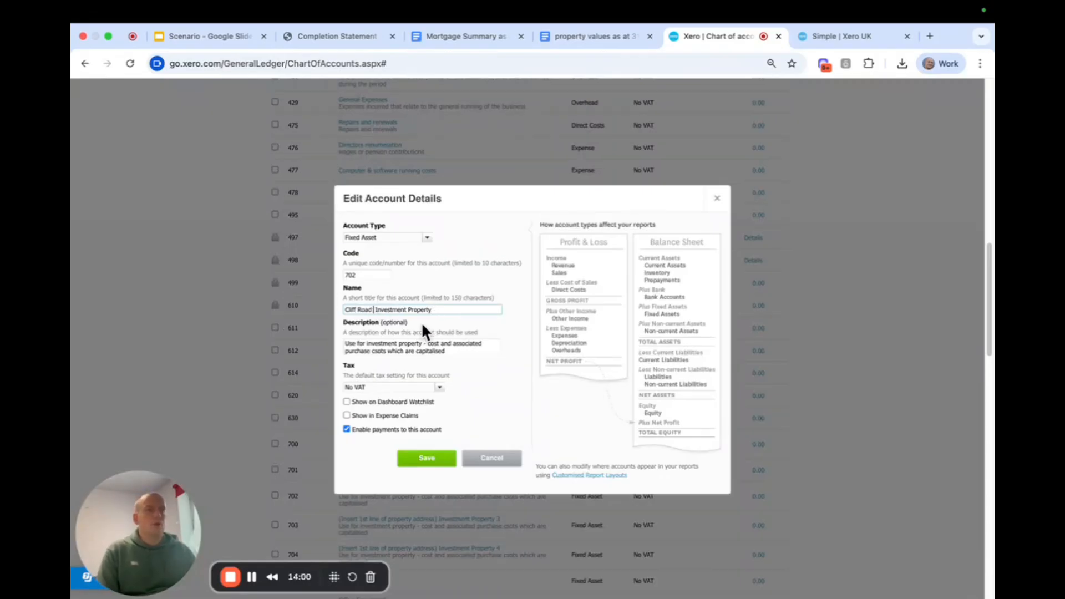
pyautogui.click(427, 458)
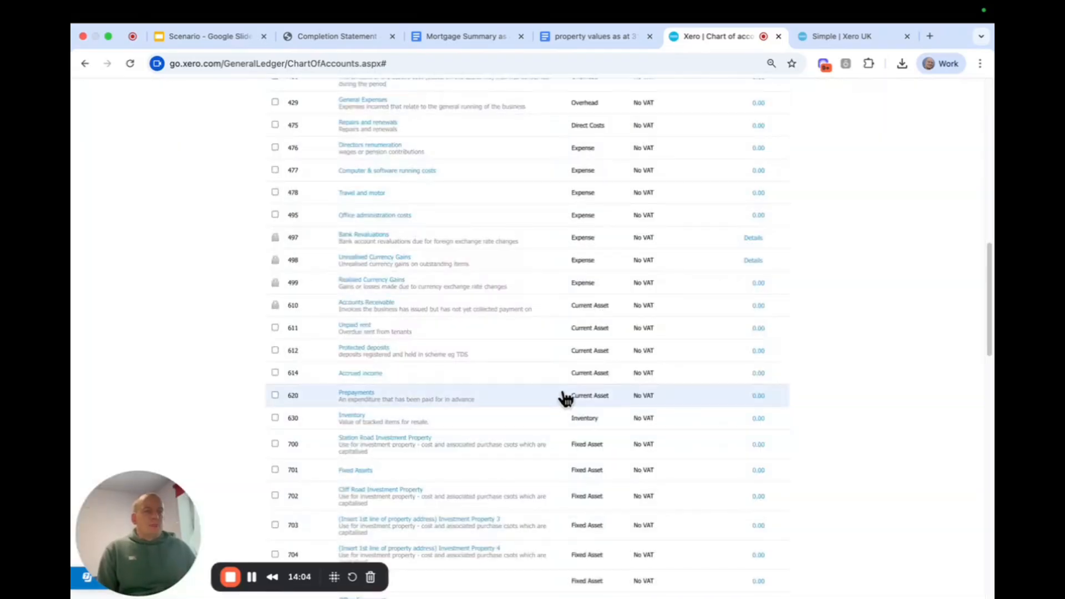
# In directors loan account 896, replace the "insert director name" placeholder with the director's full name and save the account.
pyautogui.scroll(-2, 564, 397)
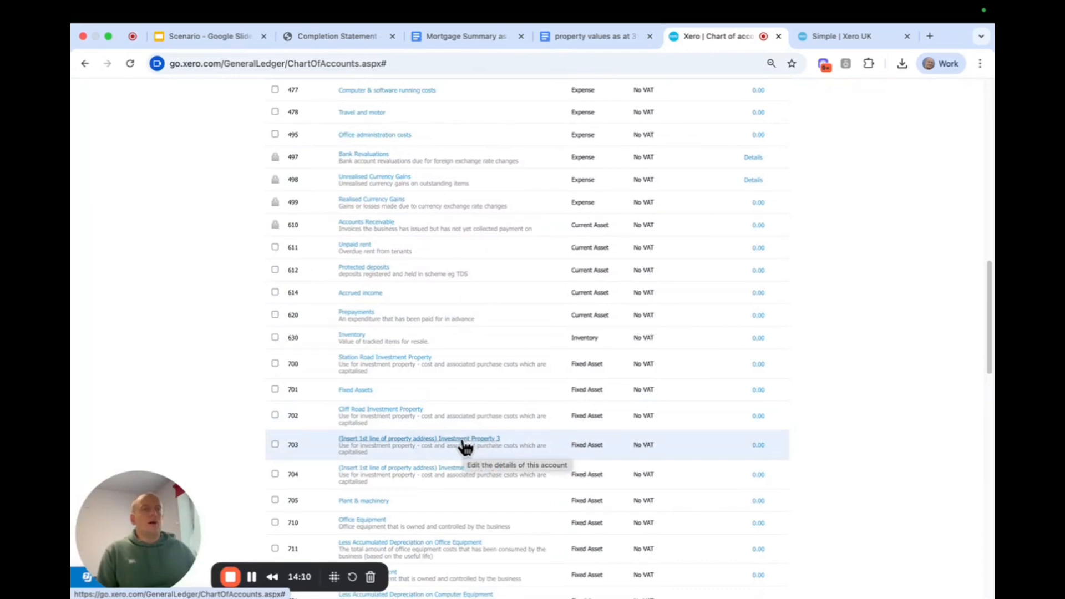
pyautogui.scroll(-1, 488, 443)
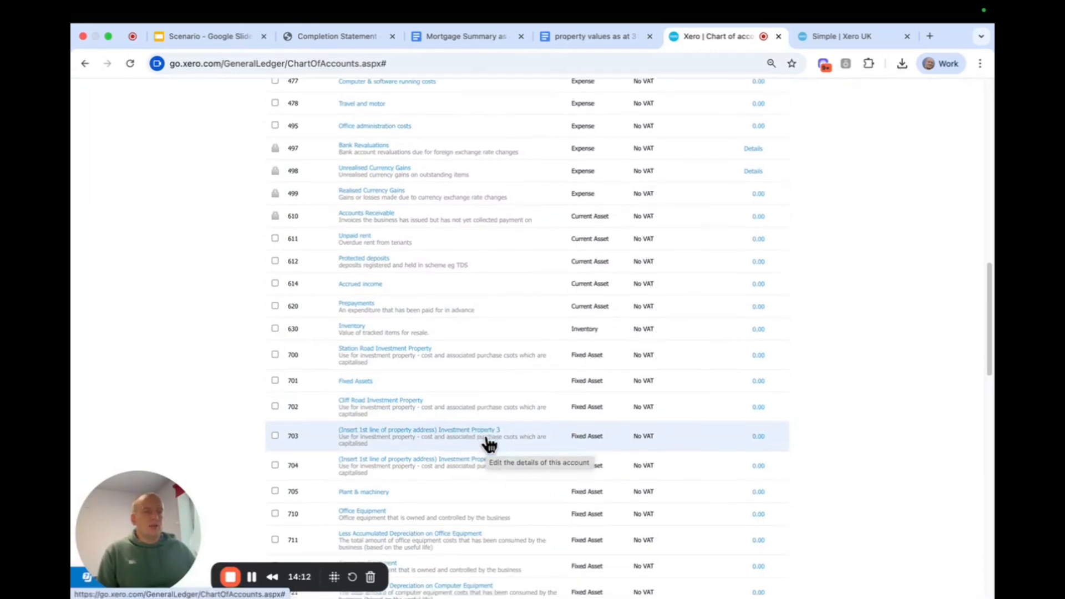
pyautogui.scroll(-5, 490, 443)
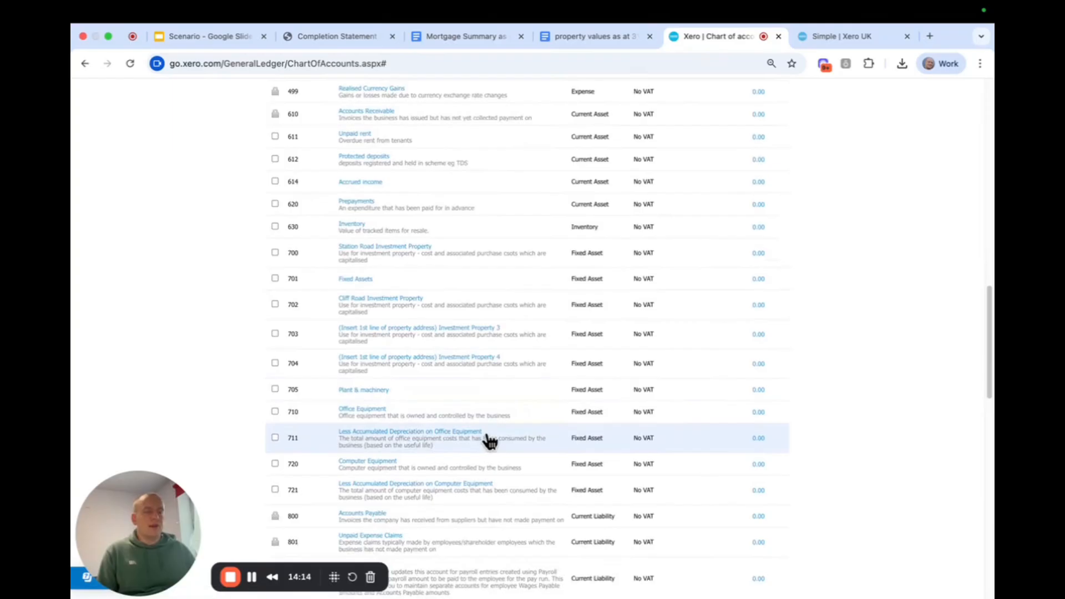
pyautogui.scroll(-1, 489, 441)
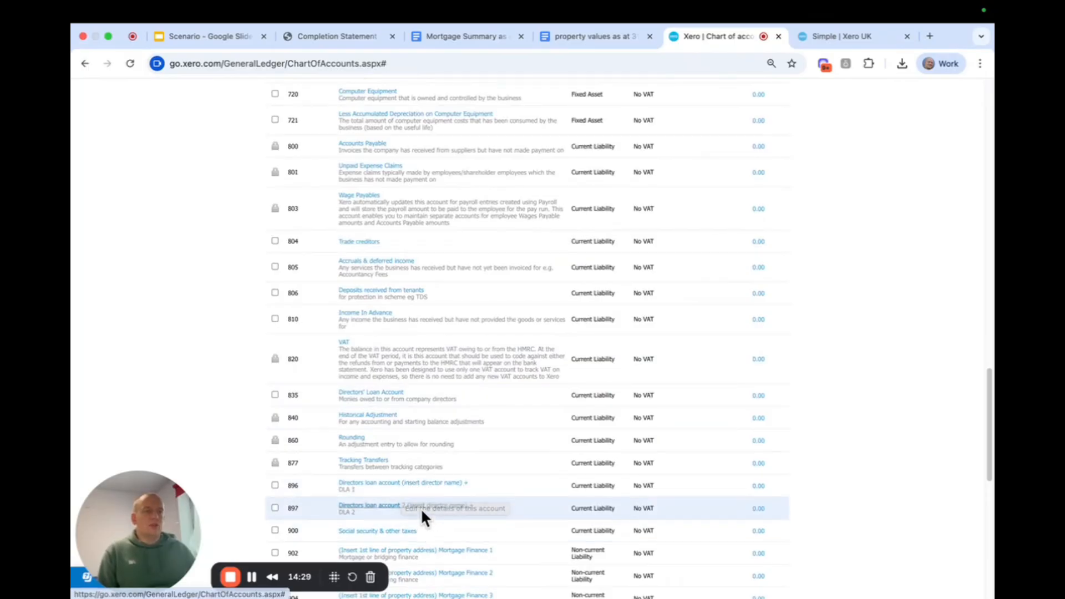
pyautogui.click(435, 483)
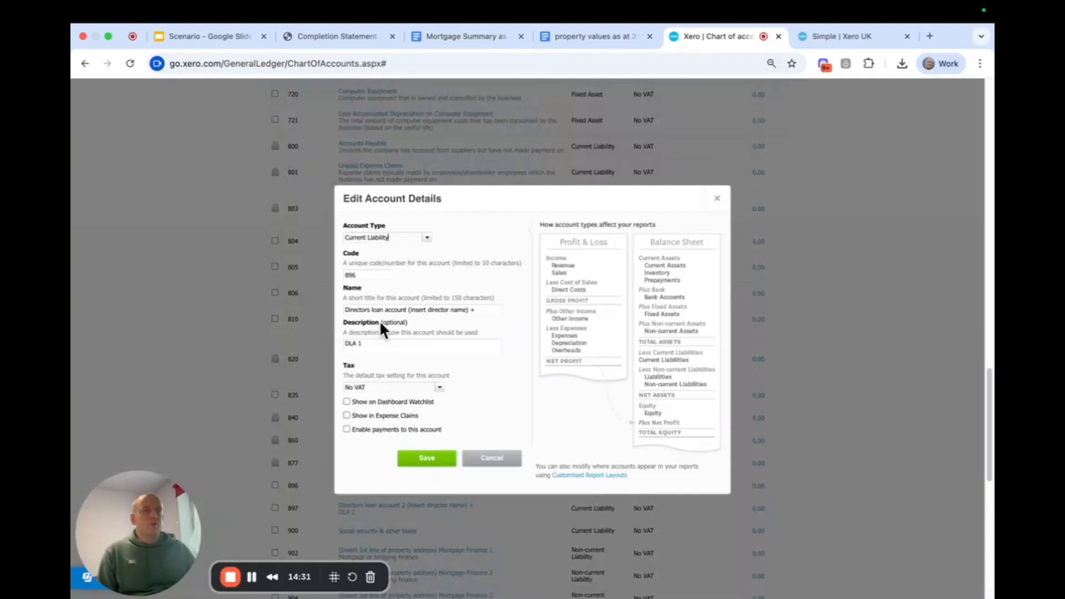
pyautogui.click(411, 309)
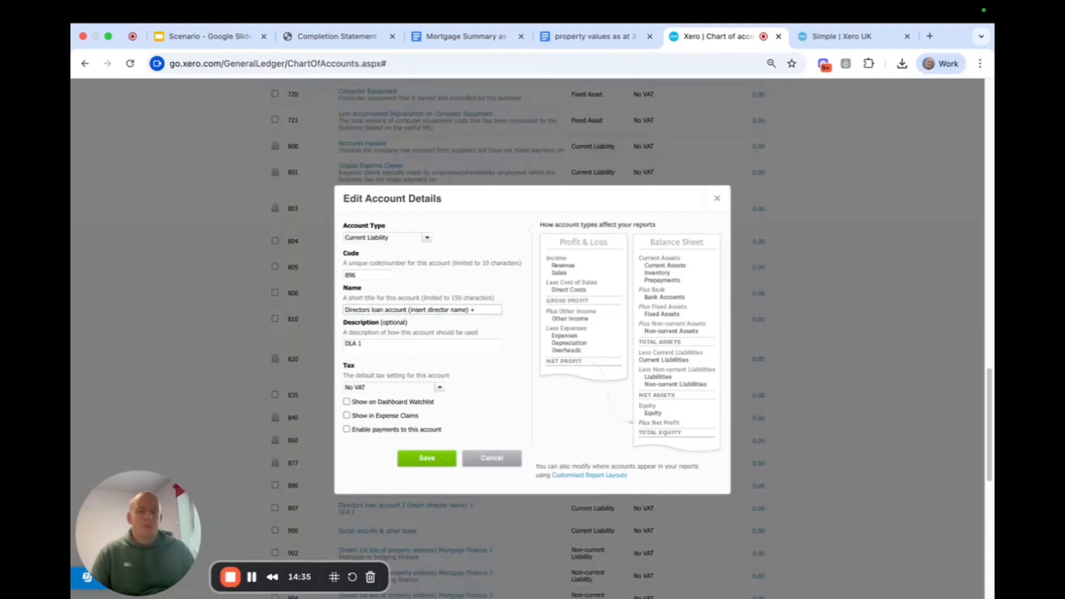
pyautogui.write('Bill Smith')
pyautogui.press('Delete')
pyautogui.press('Delete')
pyautogui.press('Delete')
pyautogui.press('Delete')
pyautogui.press('Delete')
pyautogui.press('Delete')
pyautogui.press('Delete')
pyautogui.press('Delete')
pyautogui.press('Delete')
pyautogui.press('Delete')
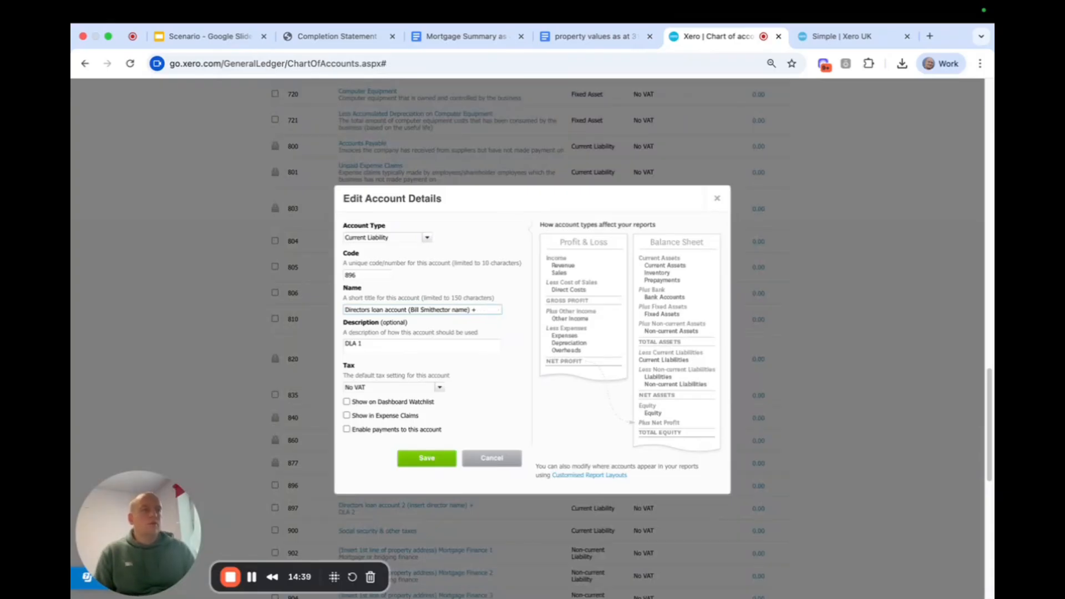
pyautogui.press('Delete')
pyautogui.press('Delete')
pyautogui.press('Delete')
pyautogui.press('Delete')
pyautogui.press('Delete')
pyautogui.press('Delete')
pyautogui.press('Delete')
pyautogui.press('Delete')
pyautogui.press('Delete')
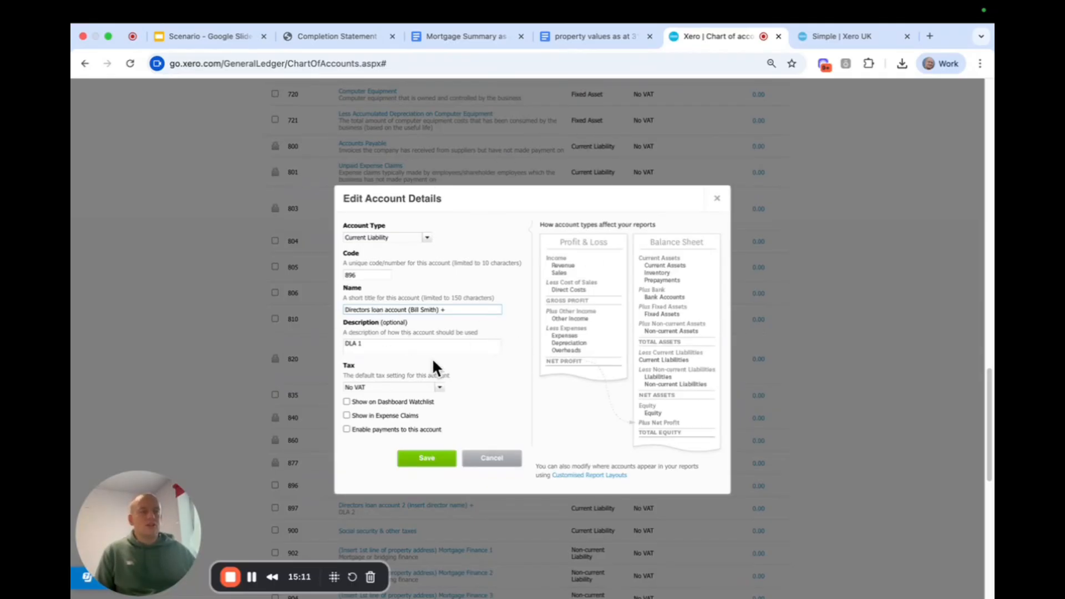
pyautogui.click(427, 459)
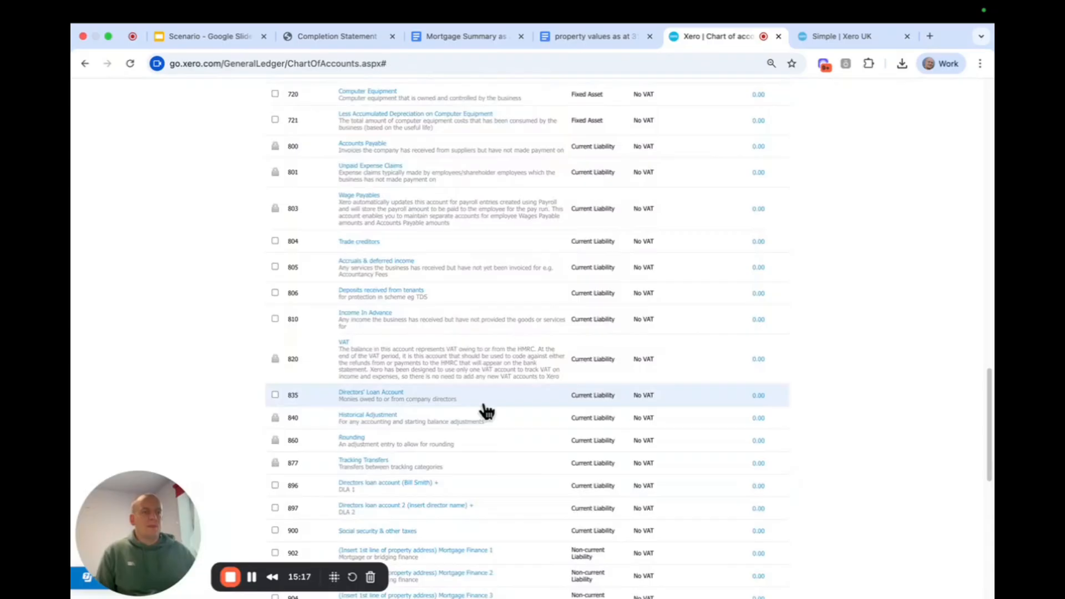
# Rename non-current liability account 902 to "Station Road Mortgage Finance" and save it.
pyautogui.scroll(-3, 482, 410)
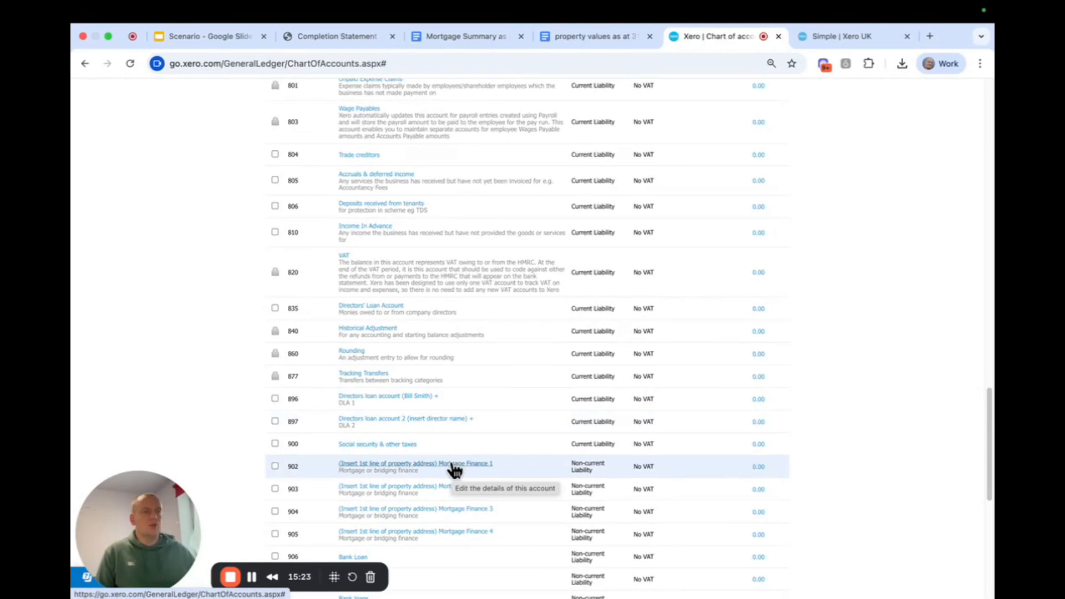
pyautogui.click(451, 464)
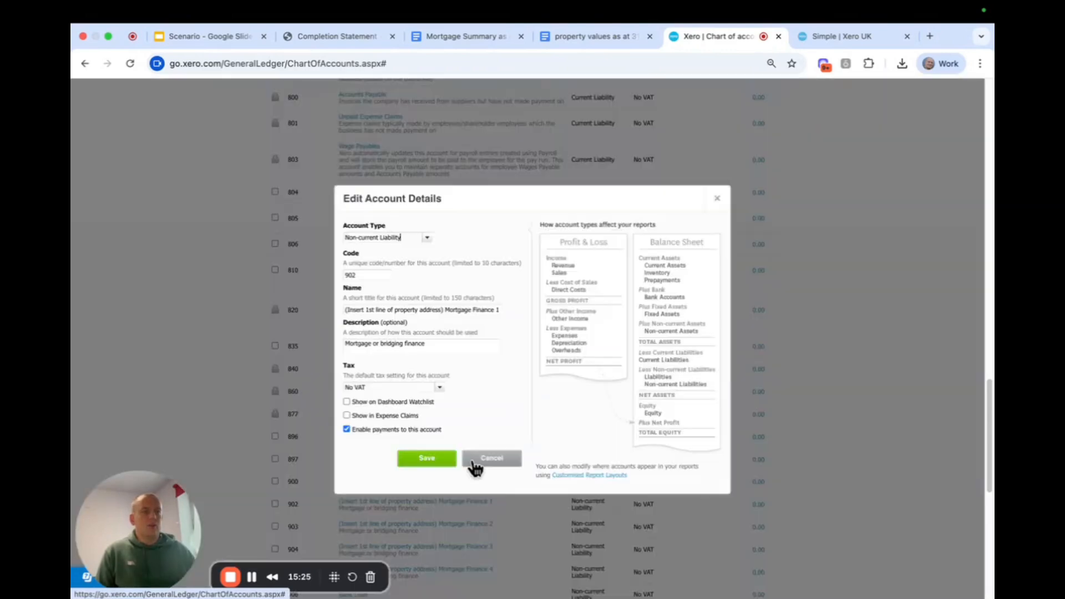
pyautogui.moveTo(443, 311); pyautogui.dragTo(265, 302)
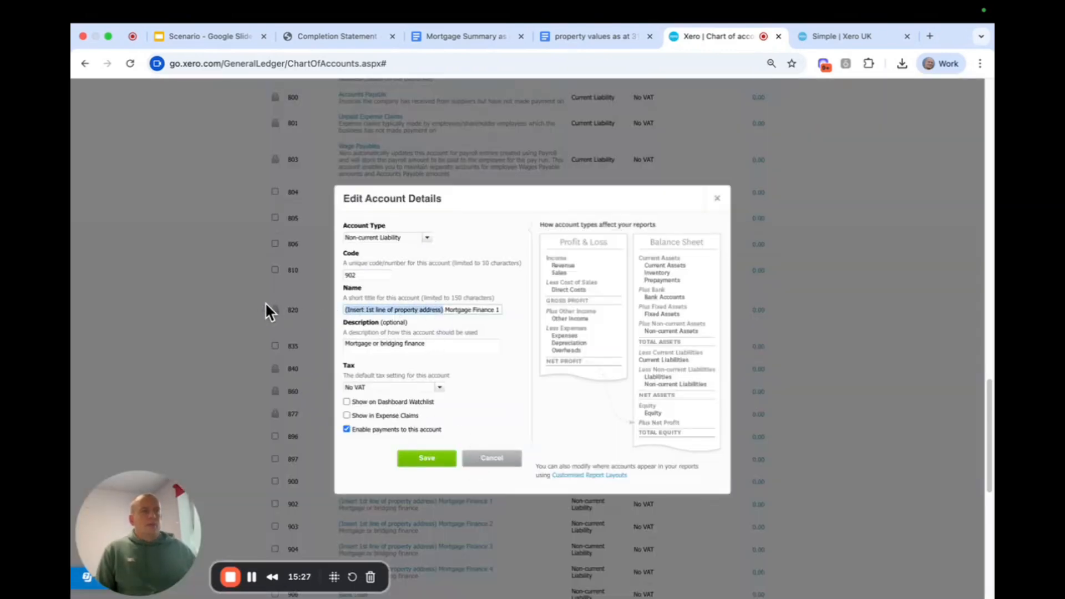
pyautogui.write('Station R')
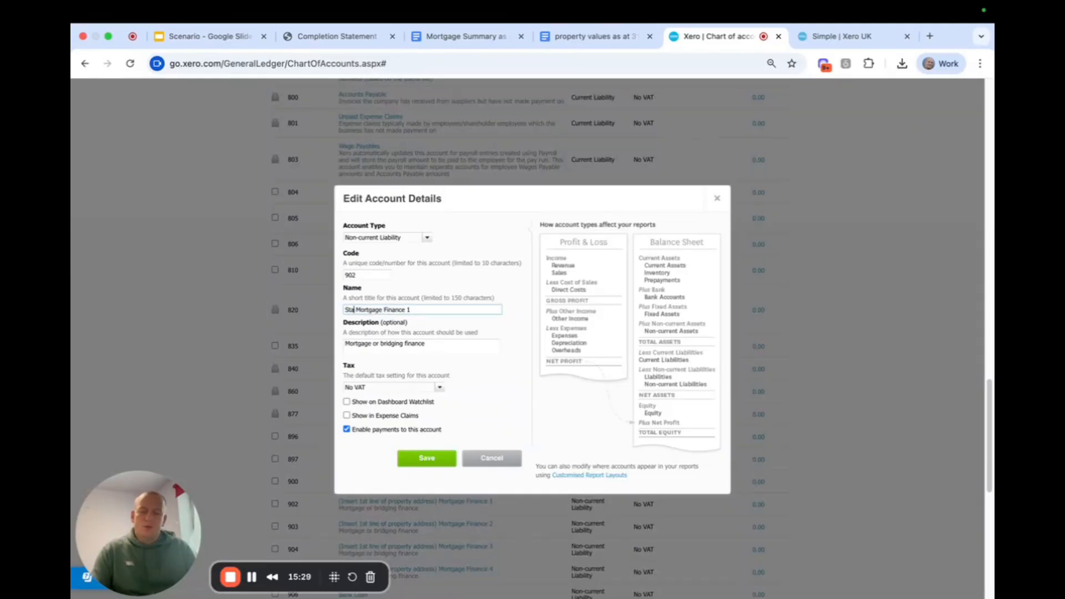
pyautogui.write('oad')
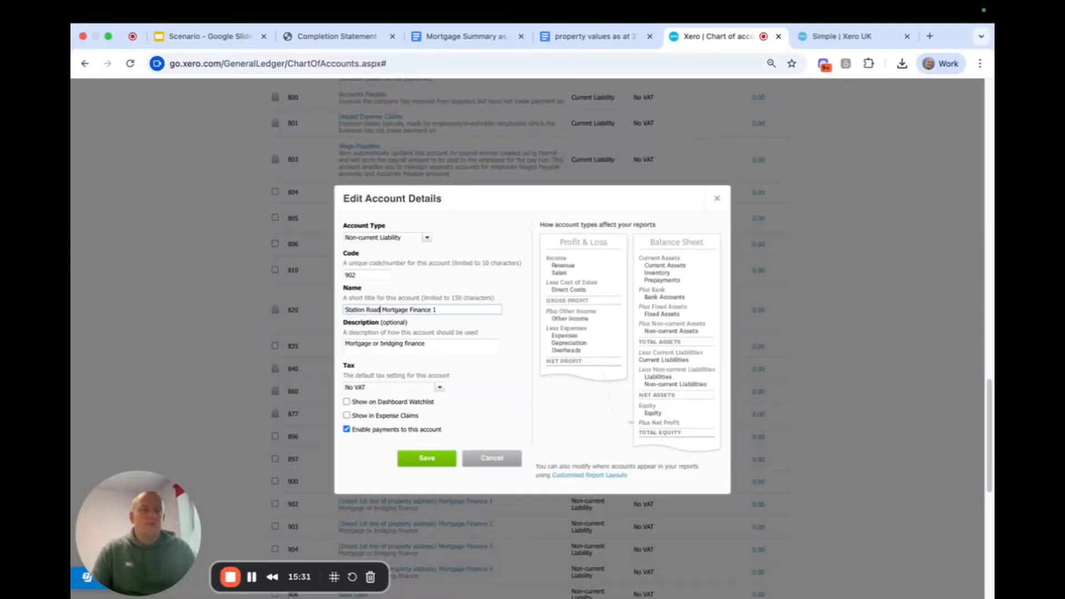
pyautogui.press('BackSpace')
pyautogui.press('BackSpace')
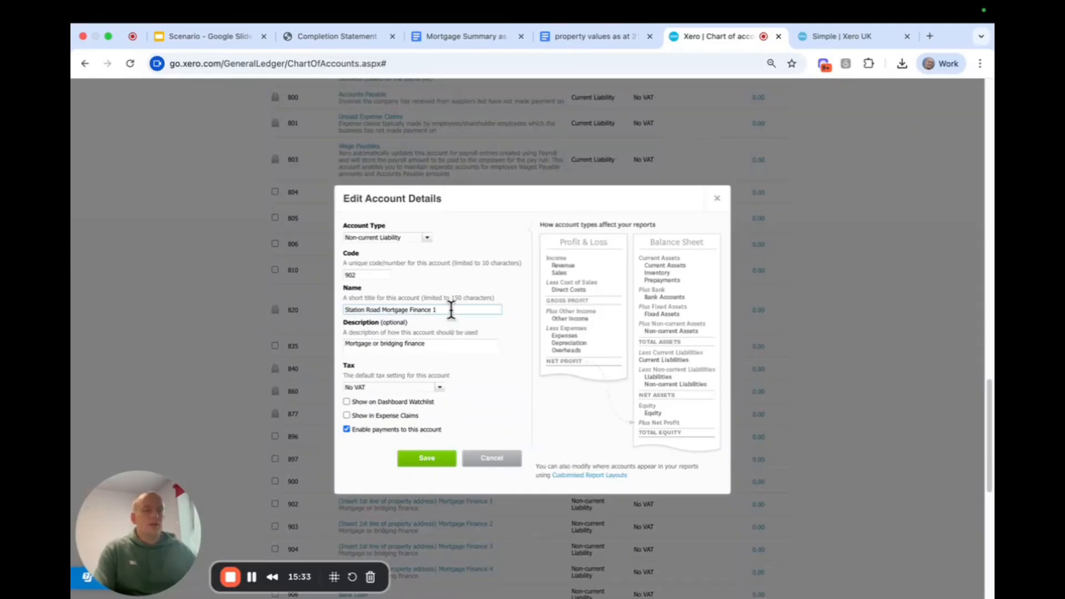
pyautogui.click(432, 459)
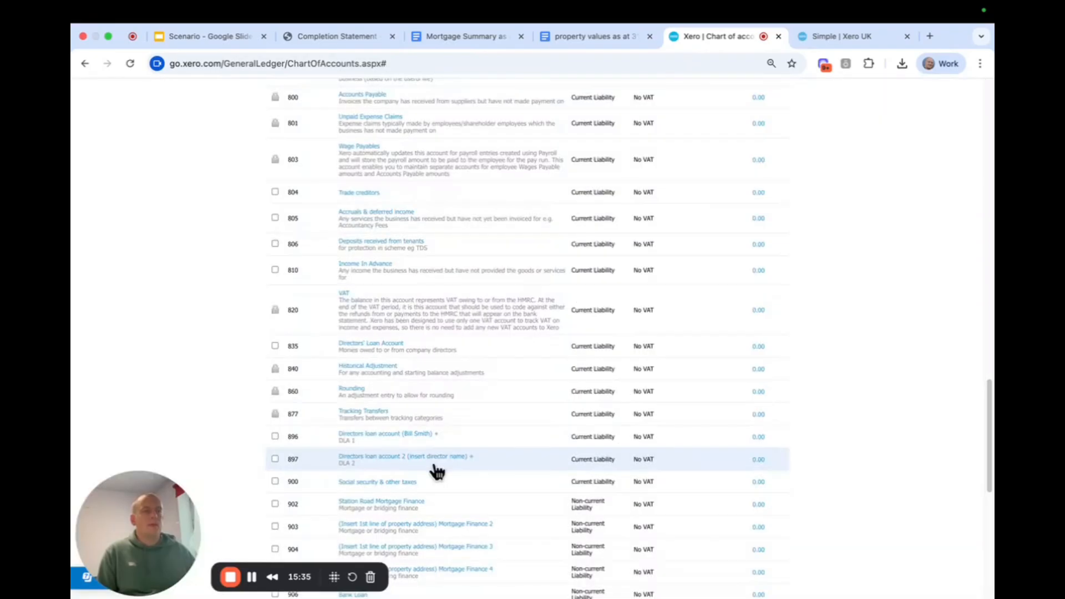
# Rename non-current liability account 903 to "Cliff Road Mortgage Finance" and save it.
pyautogui.click(434, 525)
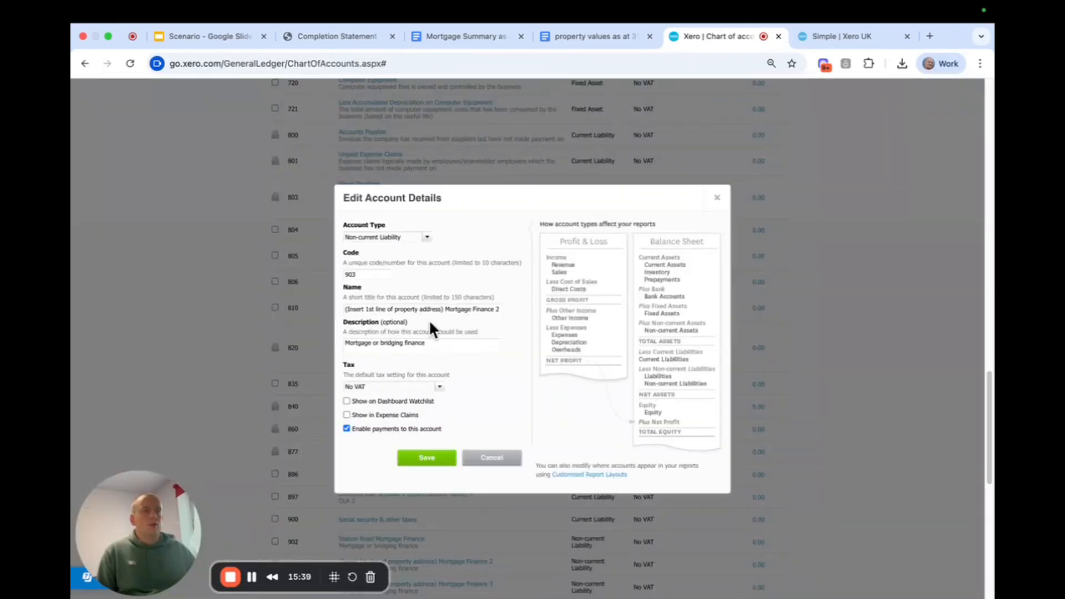
pyautogui.moveTo(443, 309); pyautogui.dragTo(265, 301)
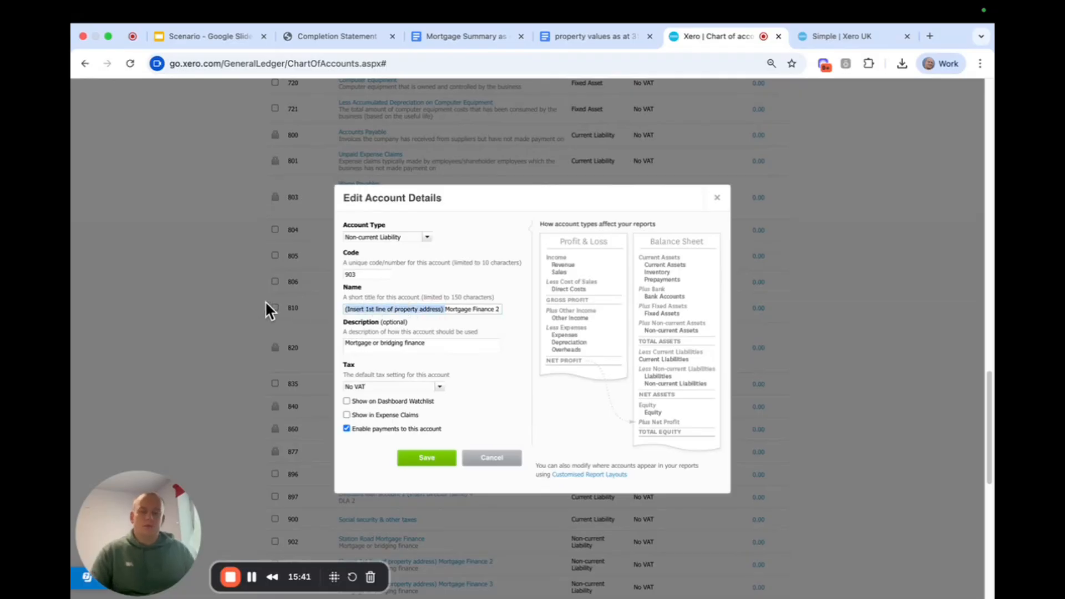
pyautogui.write('Cliff Road')
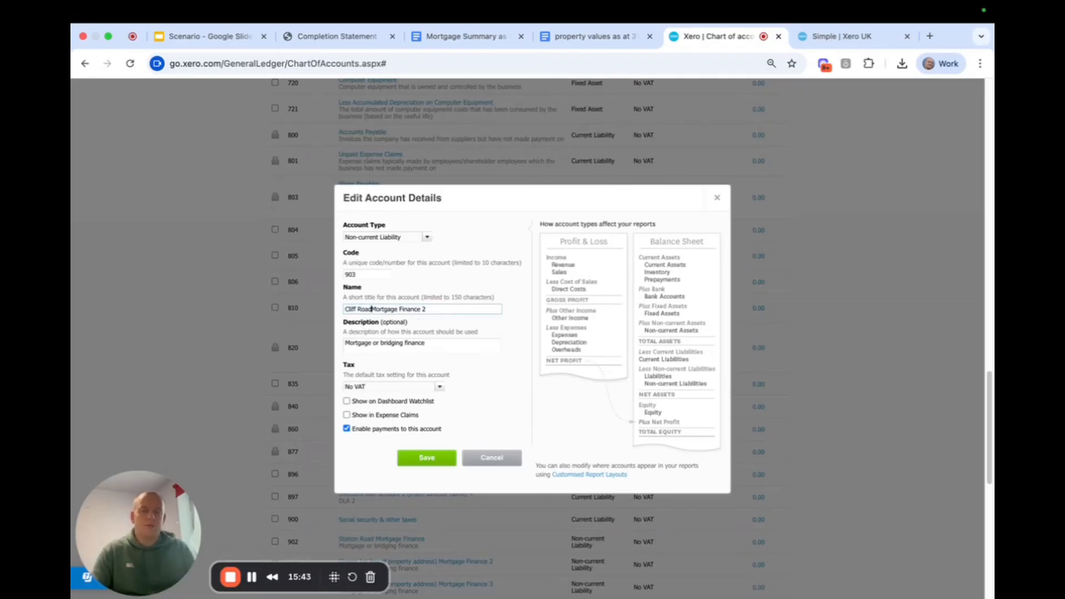
pyautogui.scroll(-1, 373, 276)
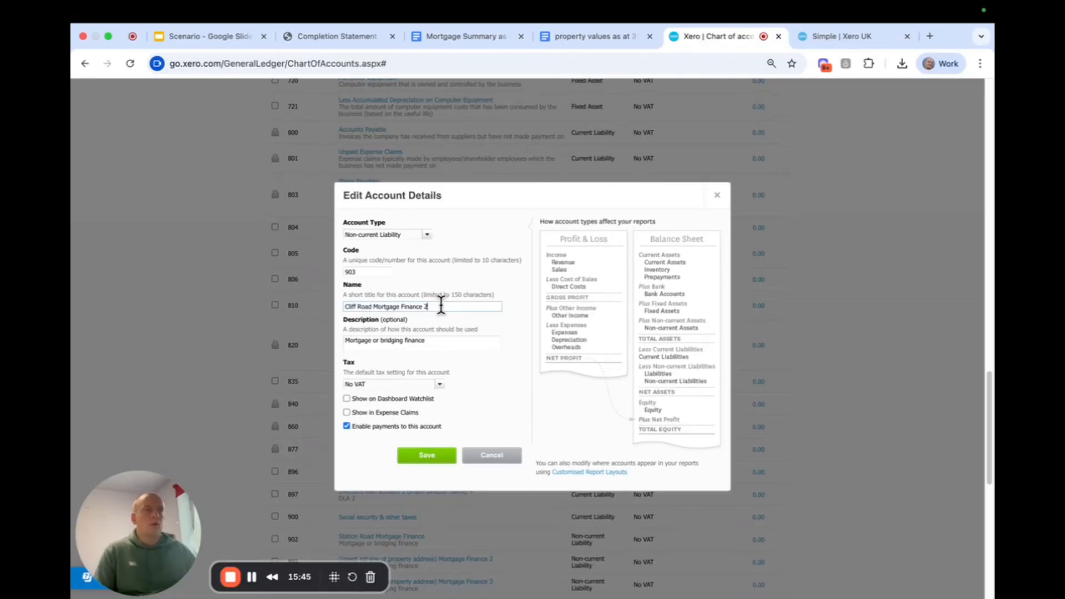
pyautogui.click(441, 306)
pyautogui.press('BackSpace')
pyautogui.click(412, 459)
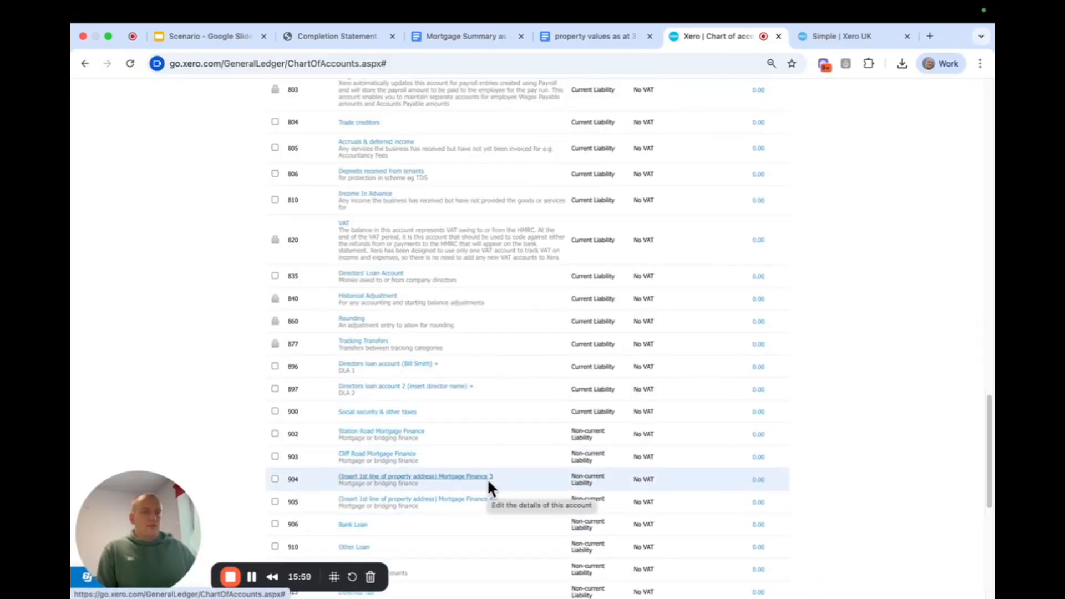
# Review the revenue accounts and the expense accounts in the chart of accounts.
pyautogui.scroll(20, 488, 477)
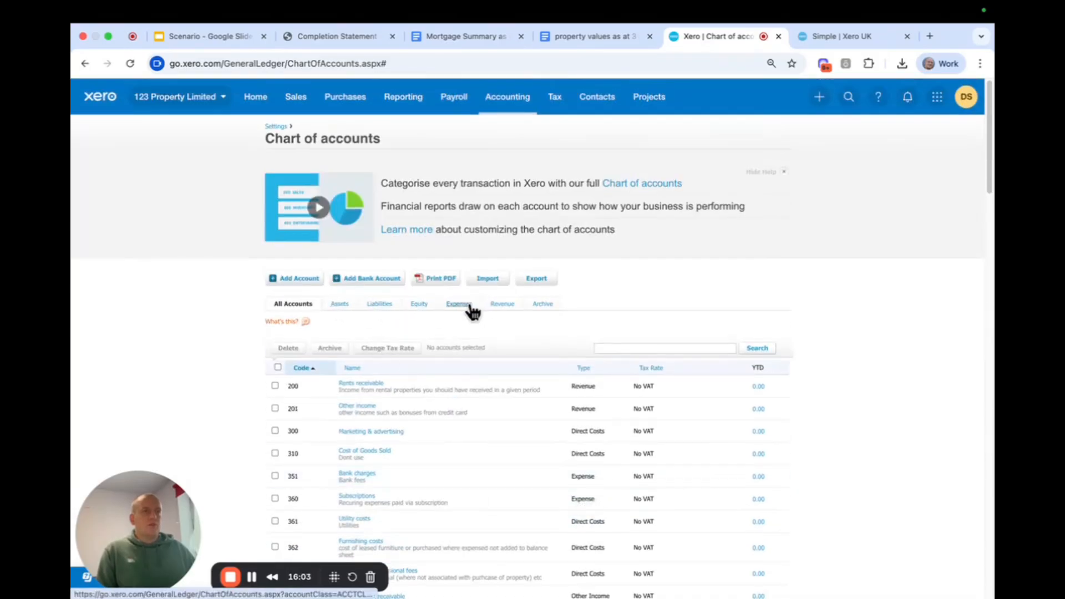
pyautogui.click(503, 305)
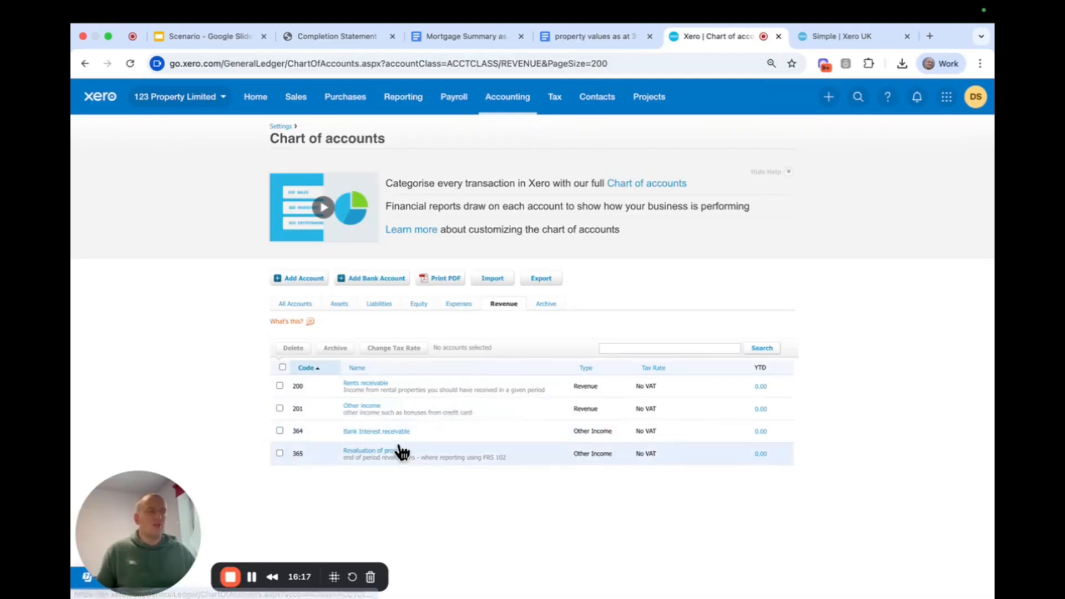
pyautogui.click(454, 305)
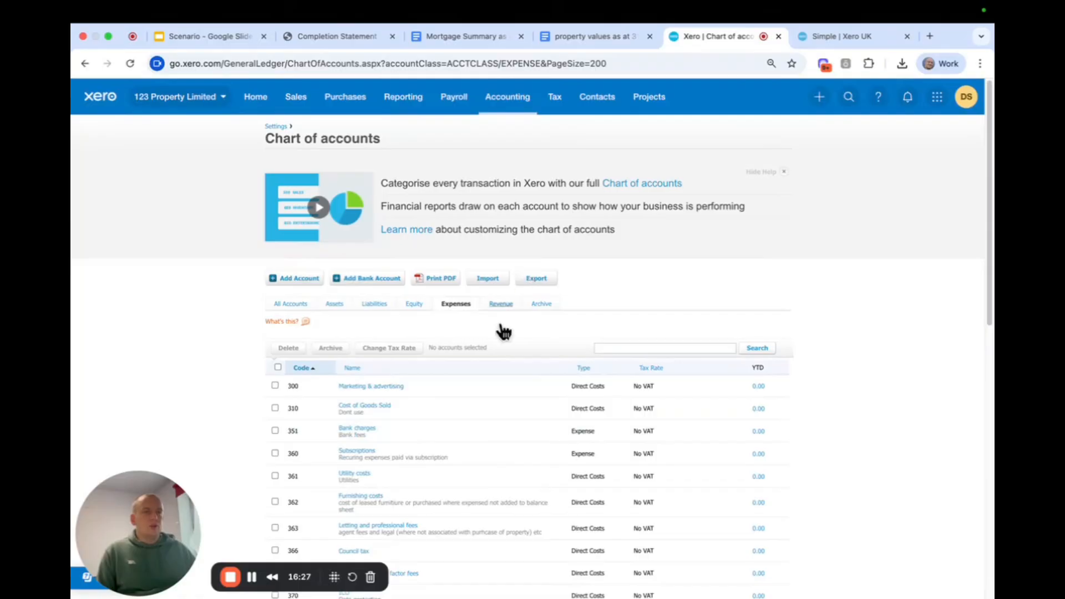
pyautogui.scroll(-1, 520, 366)
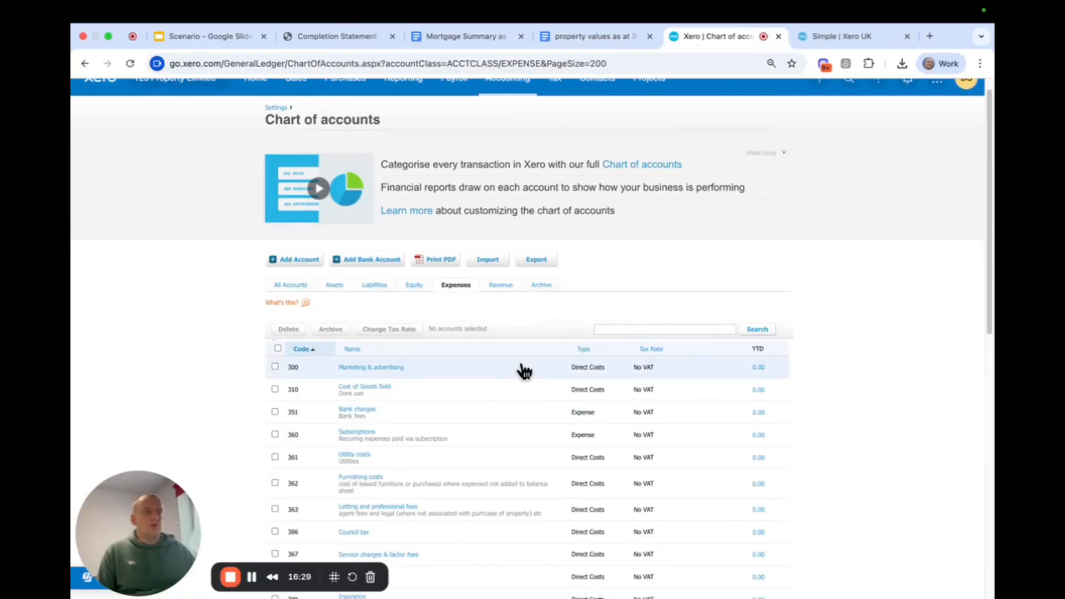
pyautogui.scroll(-1, 522, 366)
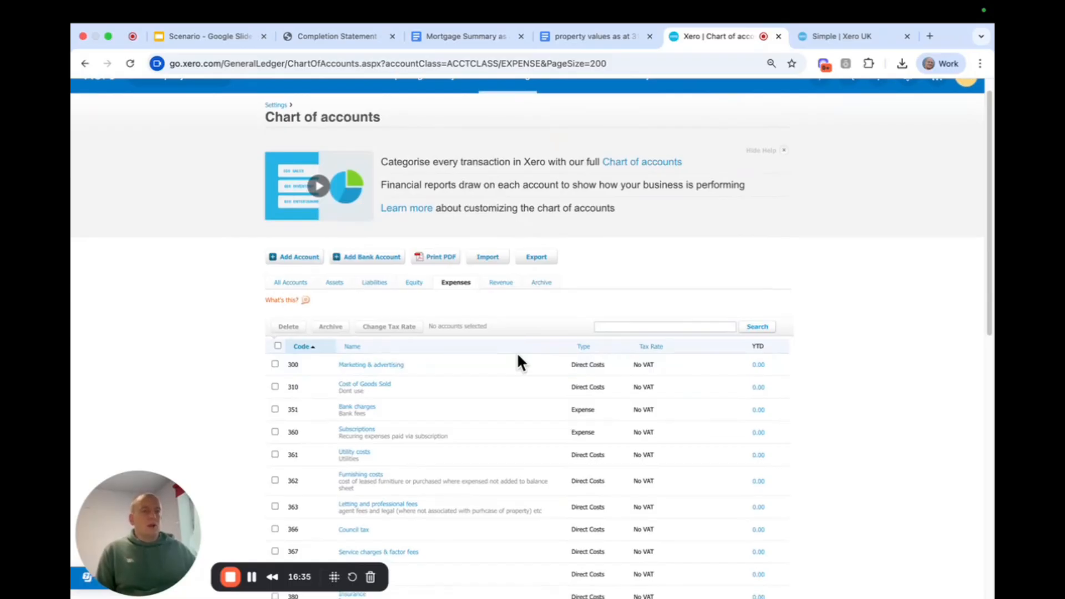
pyautogui.scroll(-4, 813, 354)
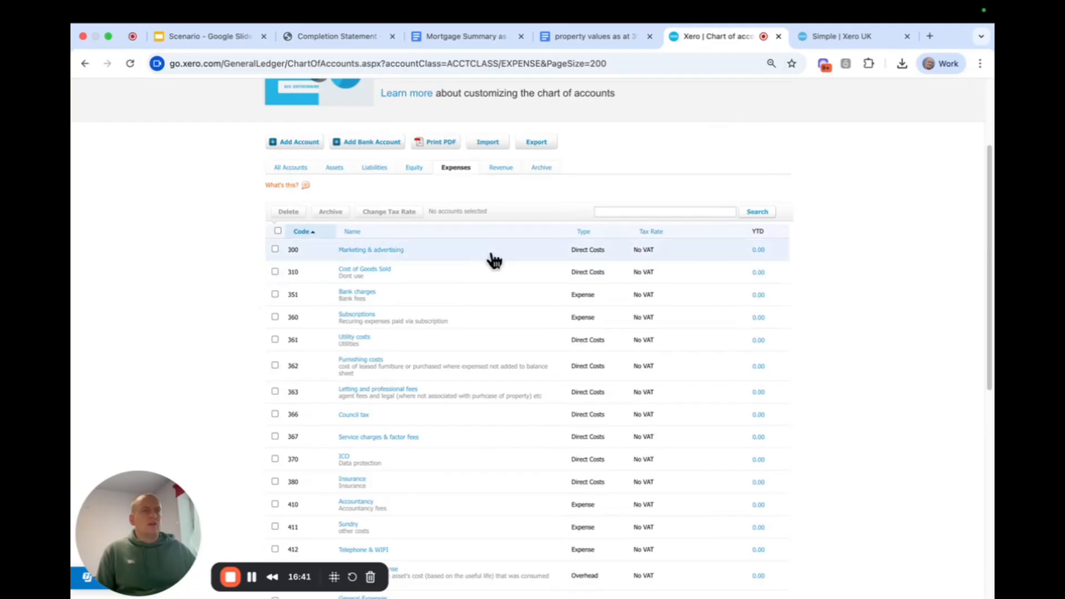
pyautogui.scroll(-1, 494, 261)
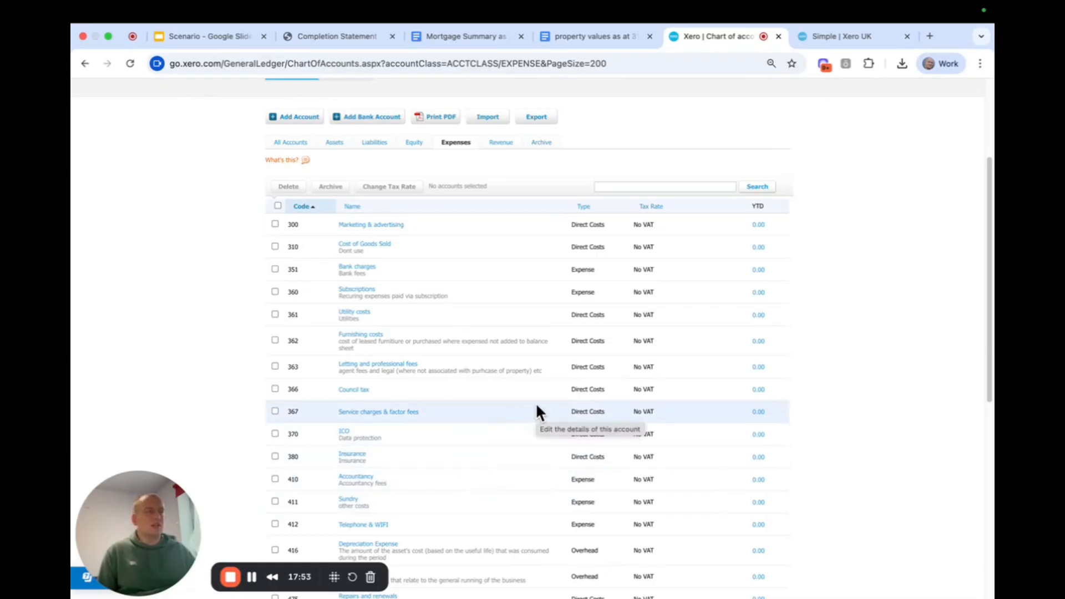
pyautogui.scroll(-1, 610, 408)
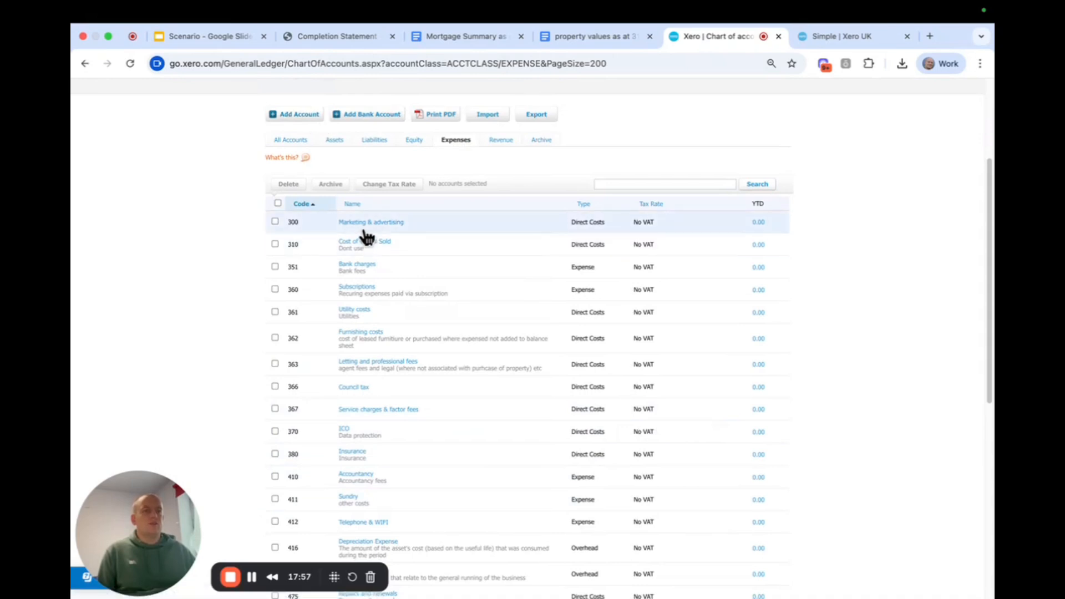
# Look at the blank new account form and the details of the Marketing & advertising account, closing both without saving.
pyautogui.click(308, 115)
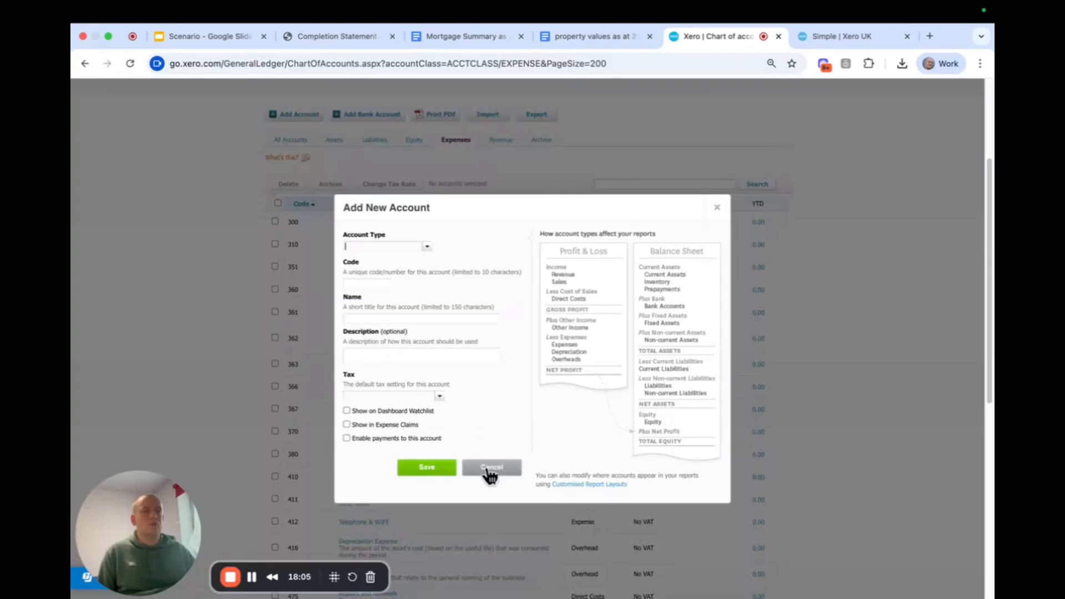
pyautogui.click(716, 208)
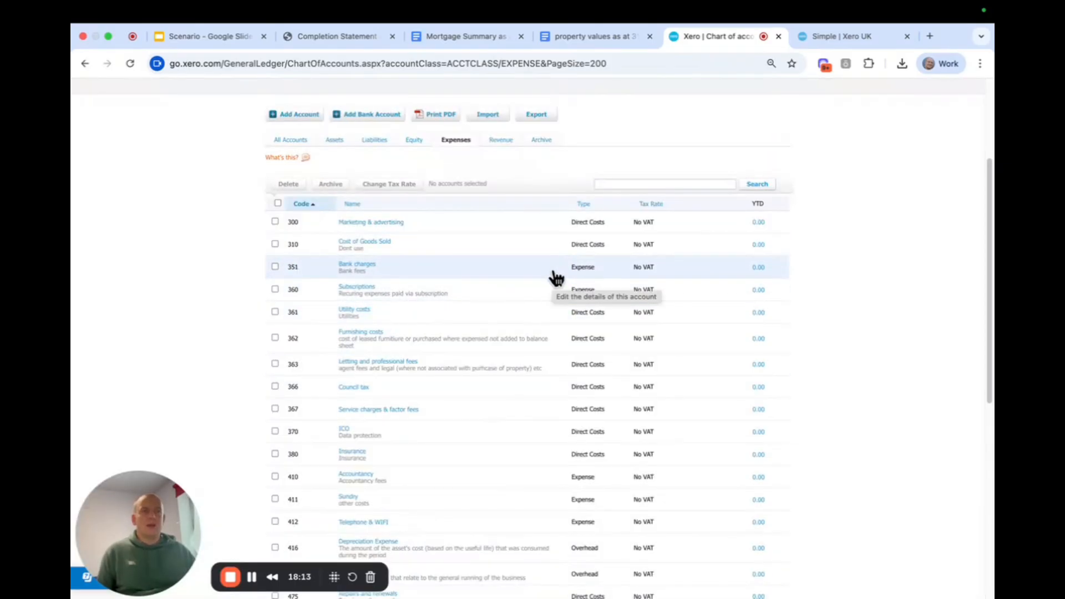
pyautogui.click(368, 223)
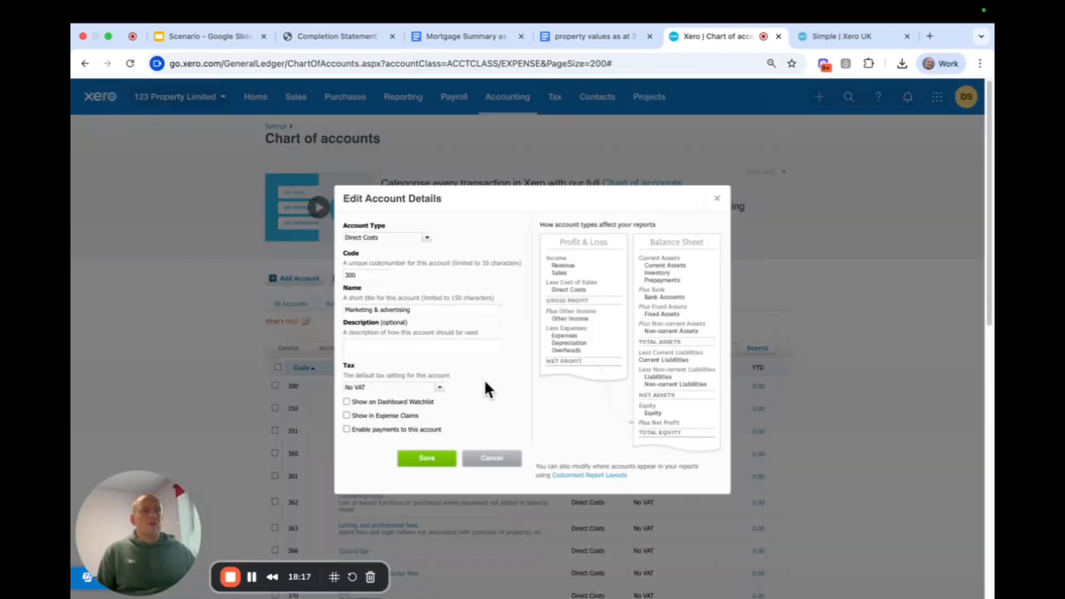
pyautogui.click(717, 198)
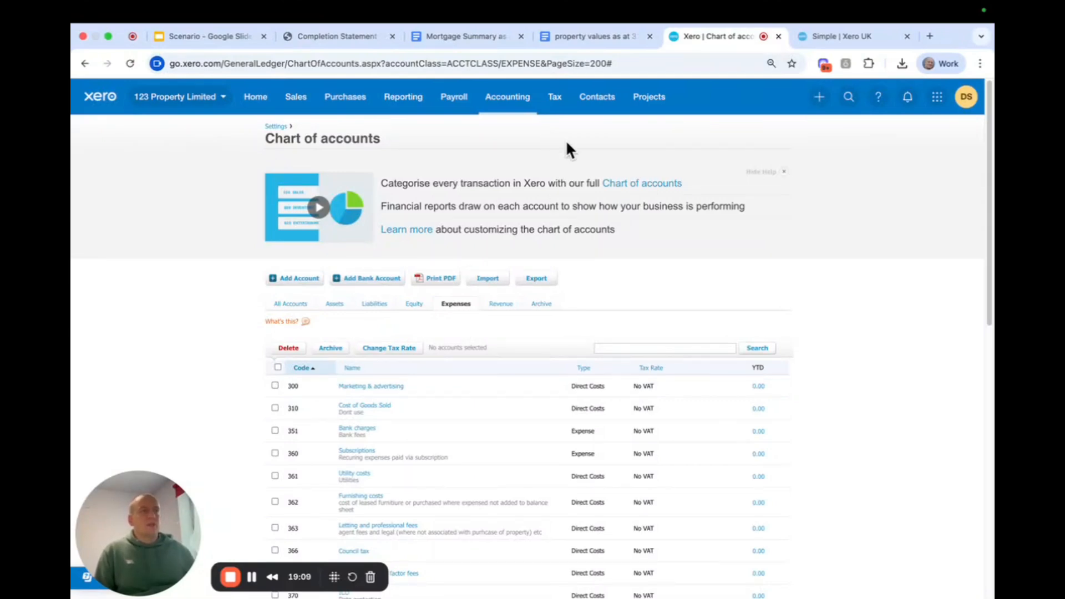
# Start a new tracking category in the accounting settings and name it "Property".
pyautogui.click(495, 100)
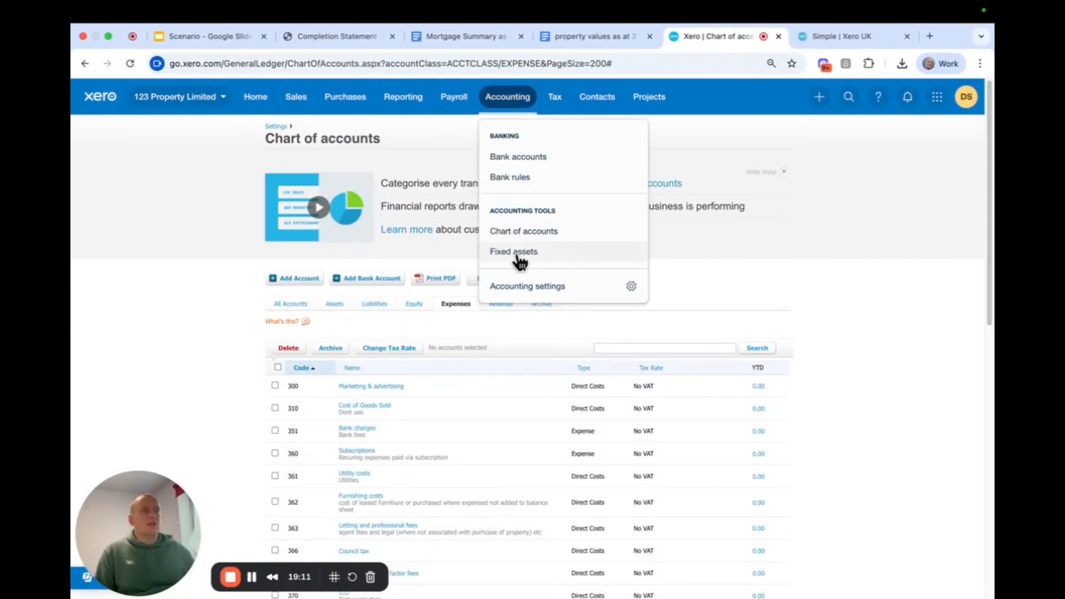
pyautogui.click(528, 287)
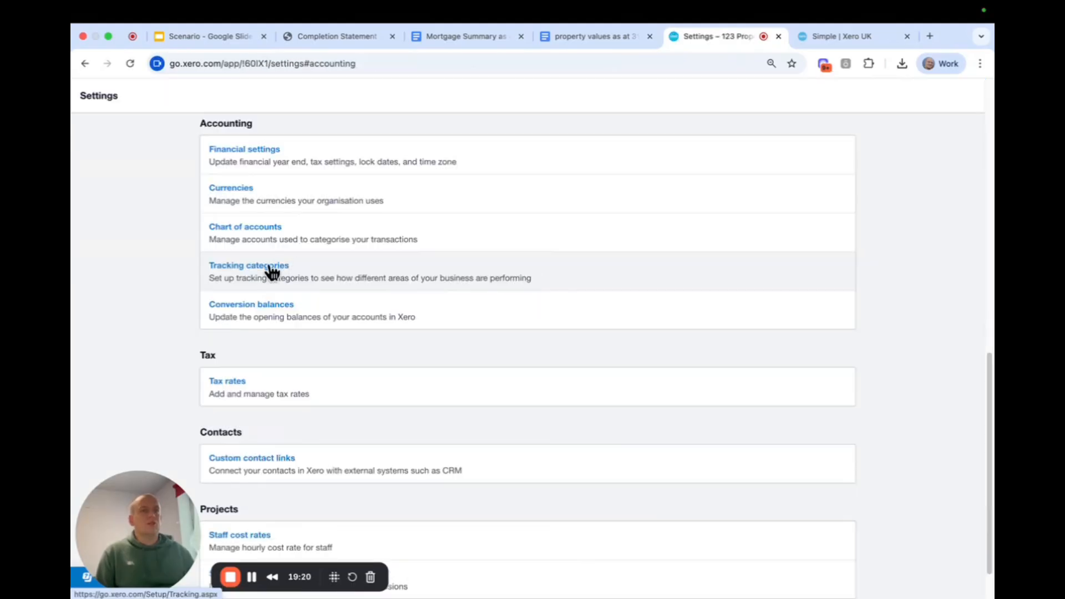
pyautogui.click(270, 267)
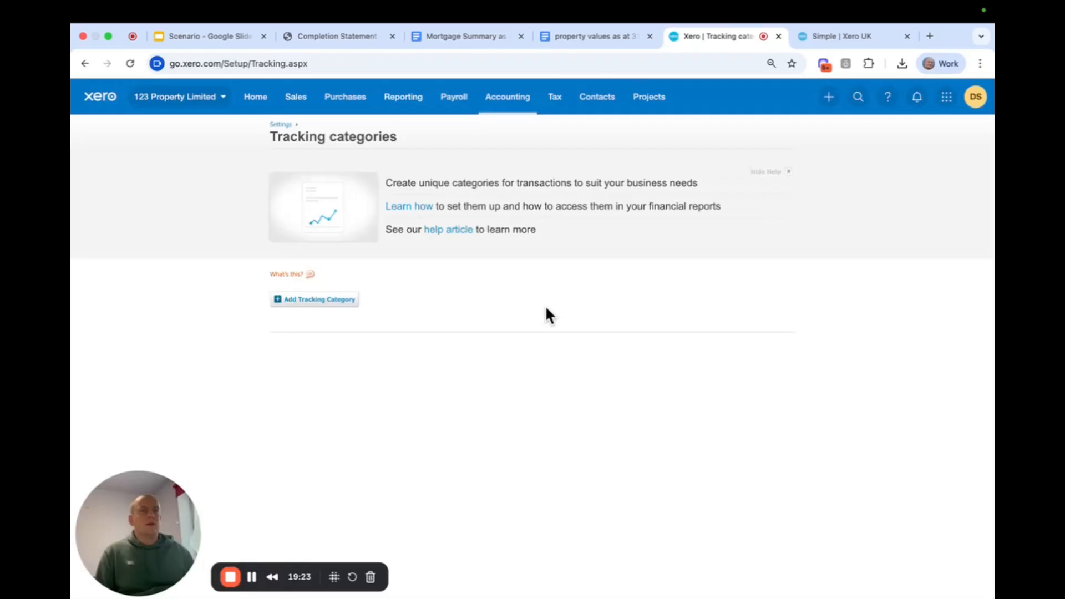
pyautogui.click(290, 301)
pyautogui.doubleClick(312, 371)
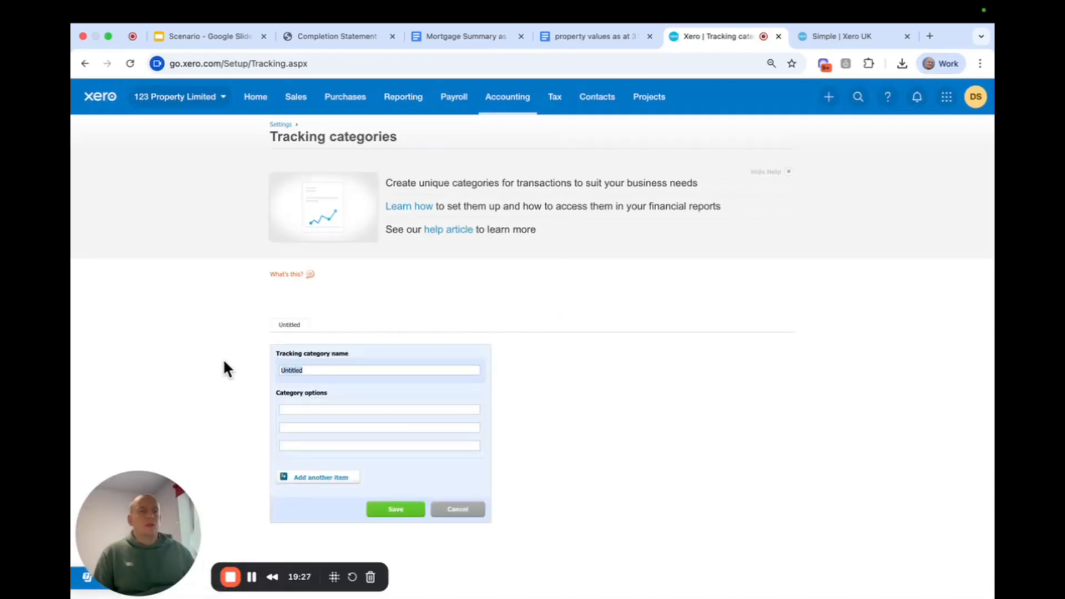
pyautogui.write('Property')
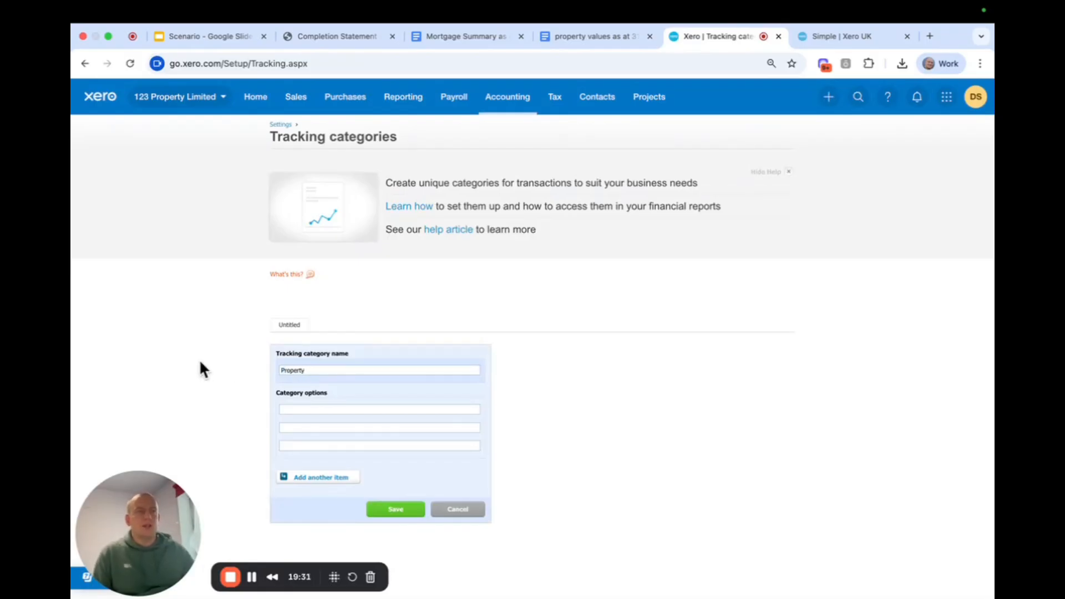
# Give the Property tracking category the options "Station Road" and "Cliff Road" and save it.
pyautogui.click(319, 409)
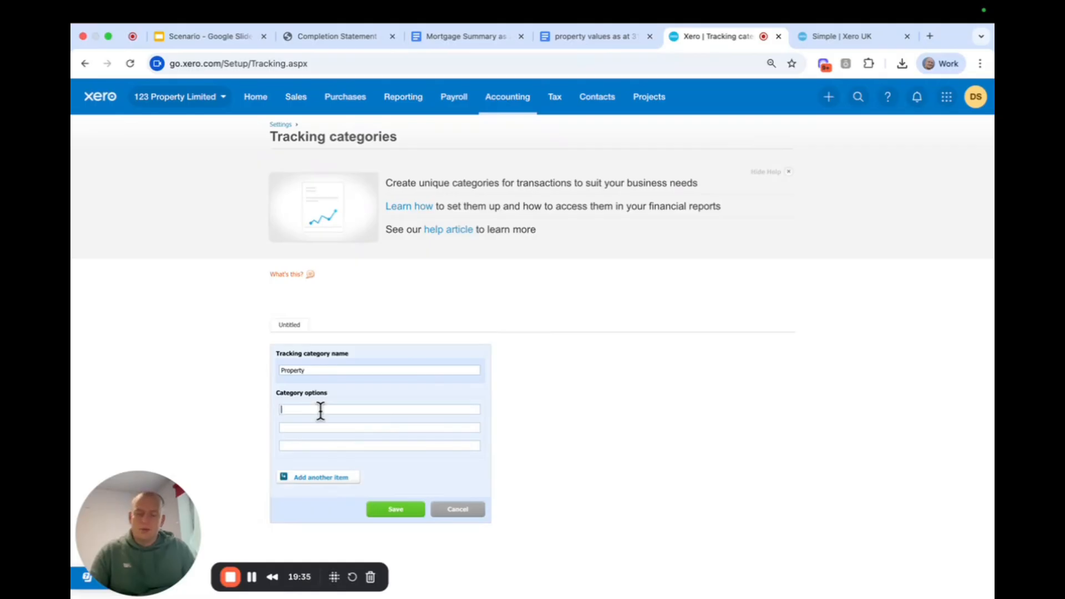
pyautogui.write('Station Road')
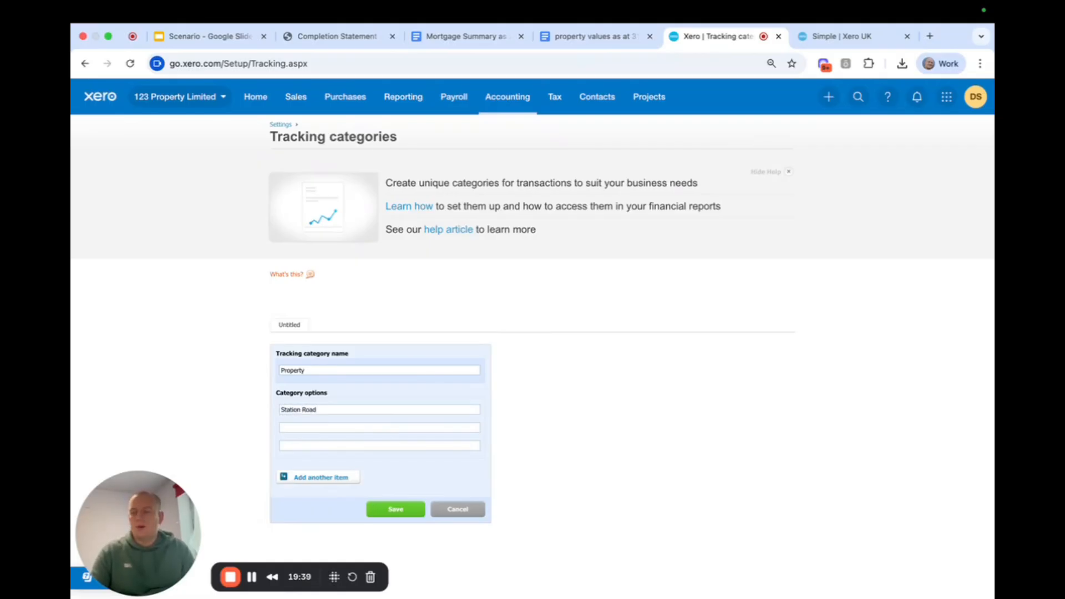
pyautogui.write('Cliff Road')
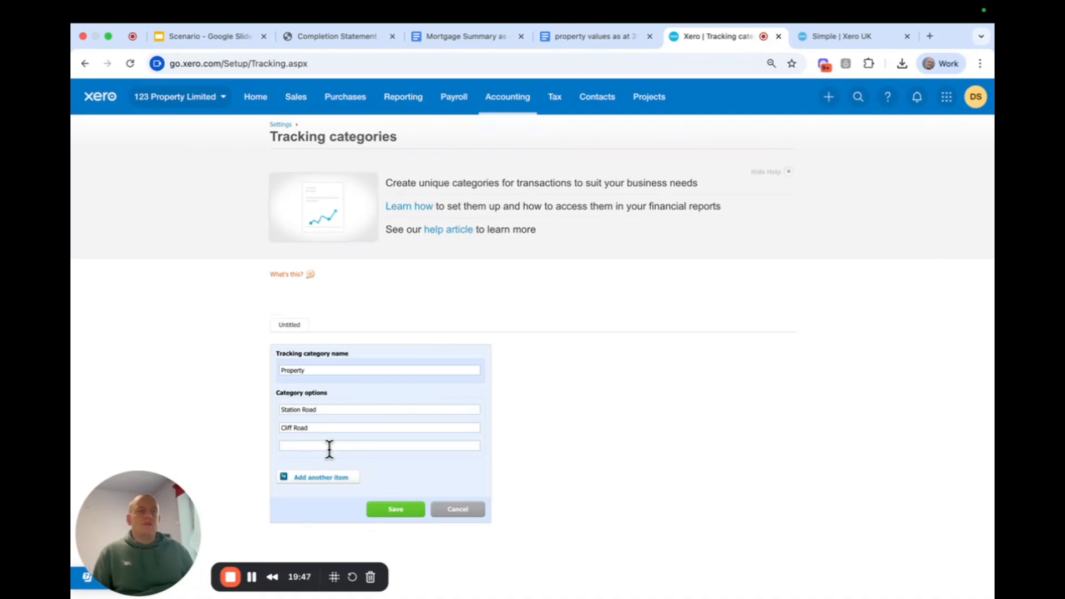
pyautogui.click(395, 511)
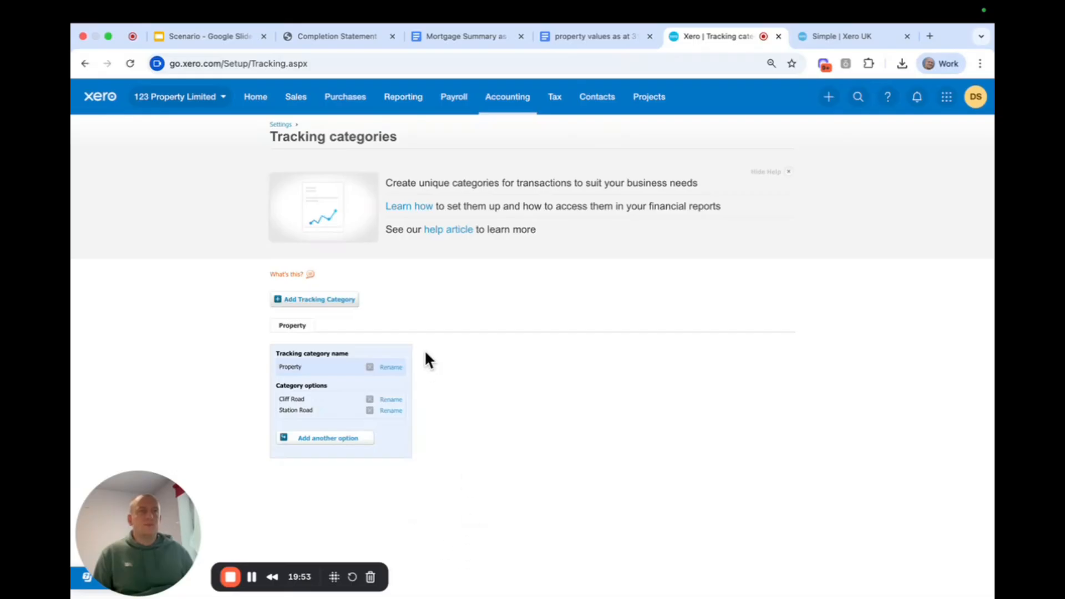
# Start connecting a bank account from the dashboard and search the United Kingdom banks for "starling".
pyautogui.click(267, 111)
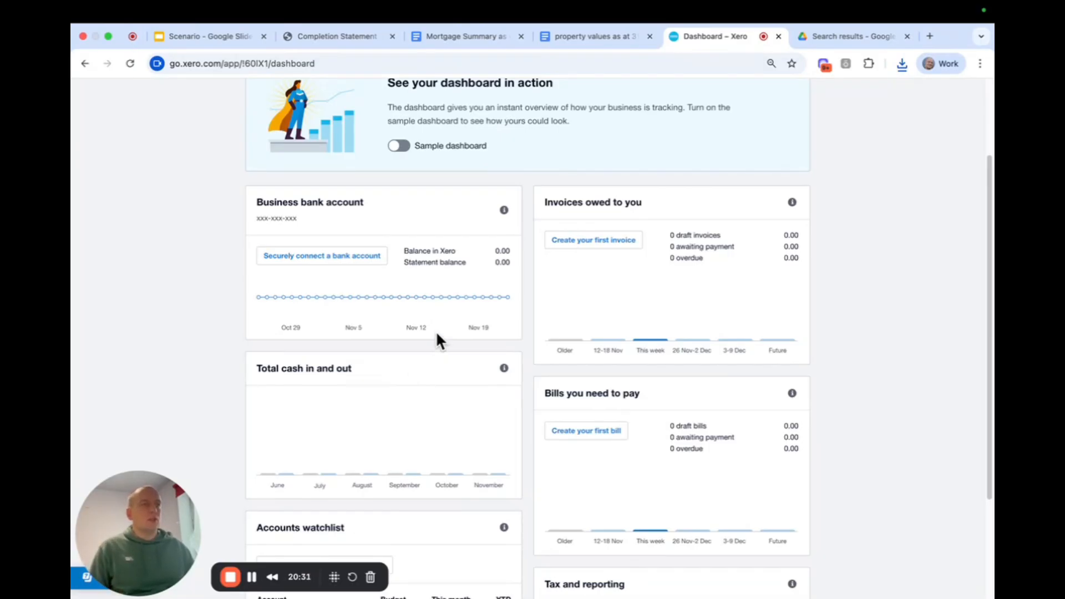
pyautogui.scroll(2, 388, 297)
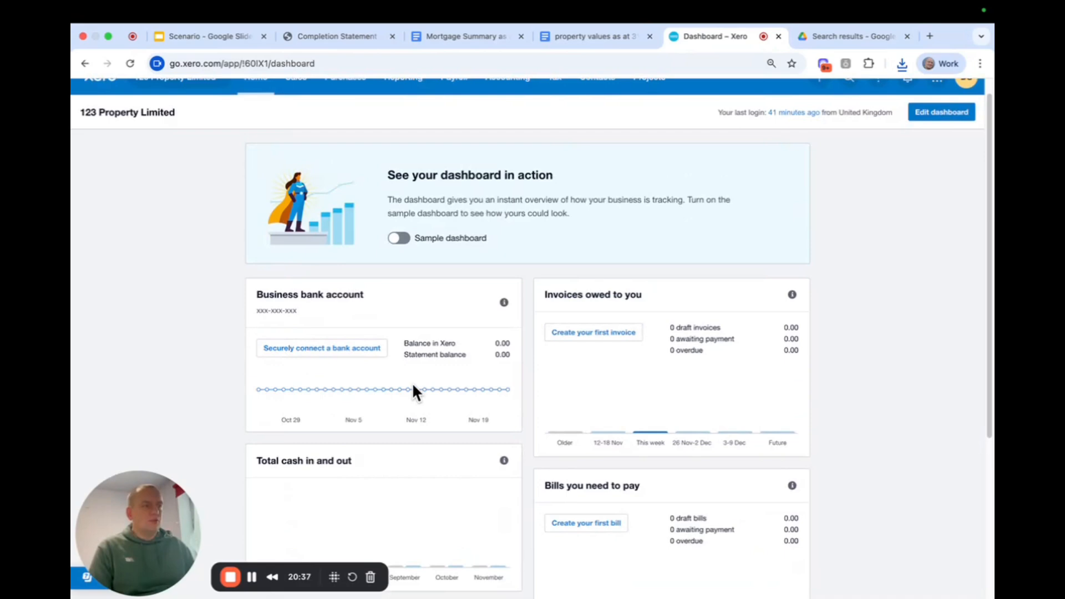
pyautogui.scroll(-2, 410, 390)
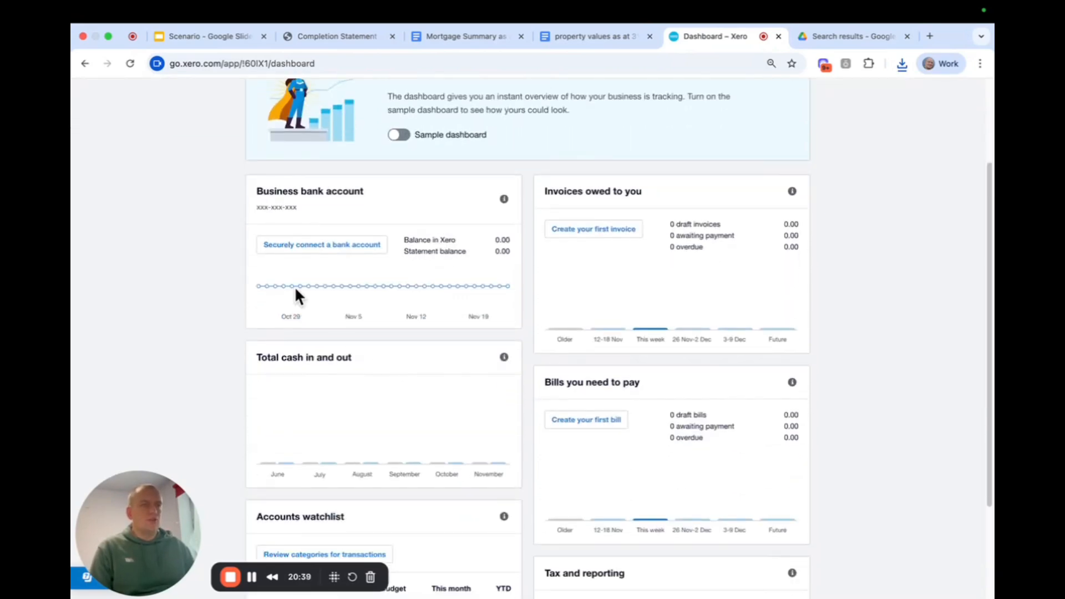
pyautogui.click(287, 249)
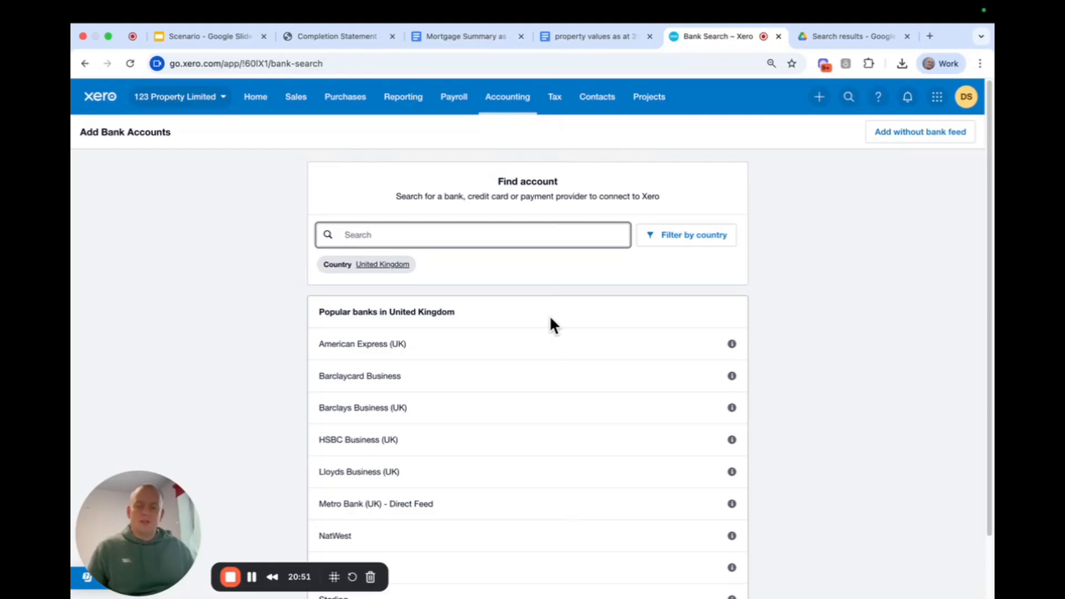
pyautogui.write('starling')
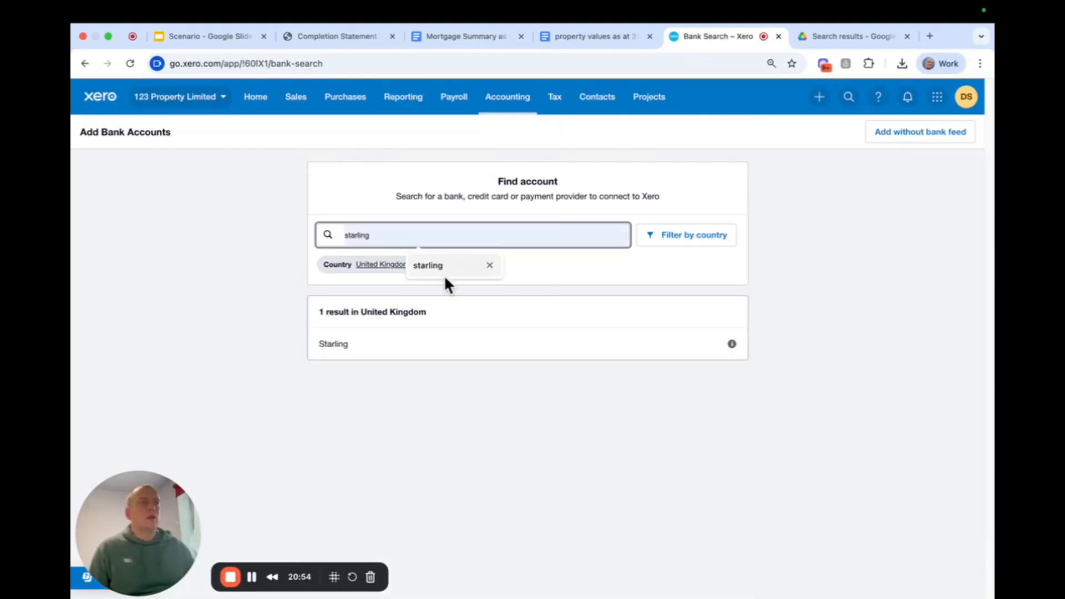
pyautogui.click(431, 268)
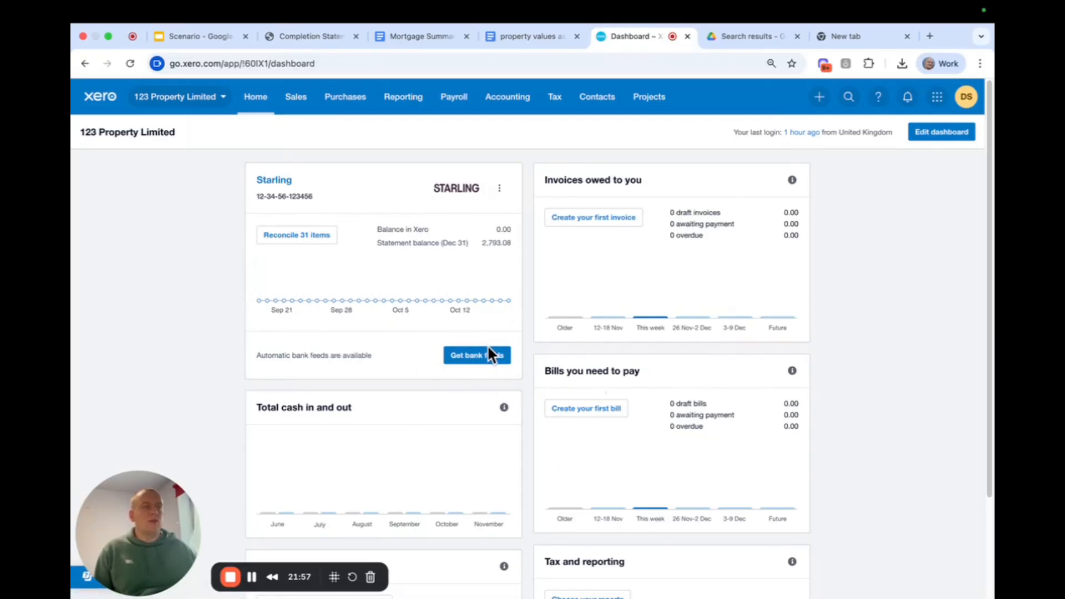
# Open the Starling account's unreconciled items and look through the bank statement lines.
pyautogui.click(321, 247)
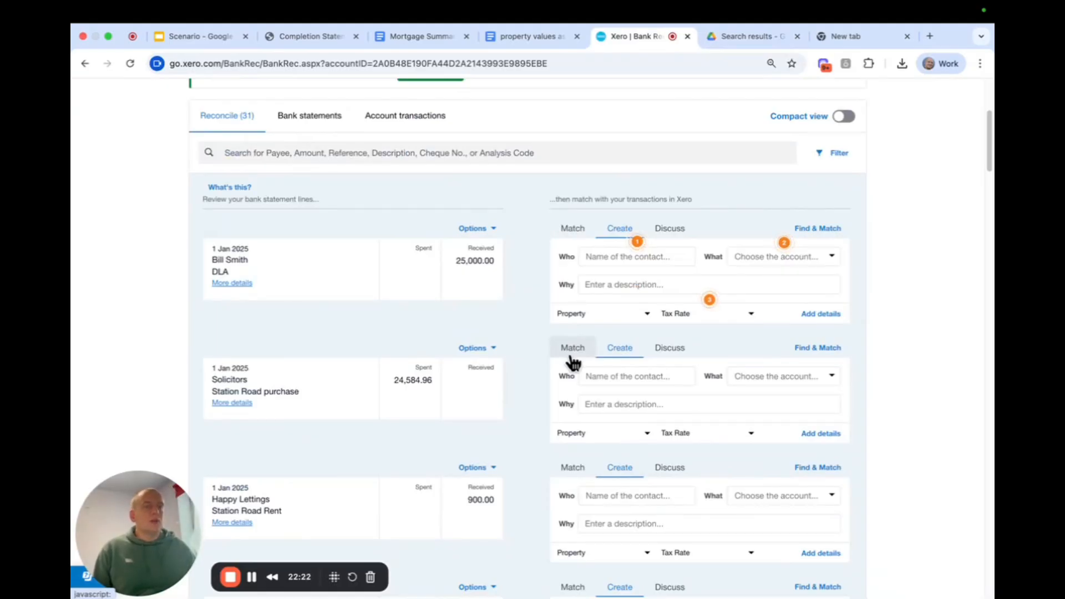
pyautogui.scroll(-2, 571, 362)
pyautogui.scroll(2, 572, 361)
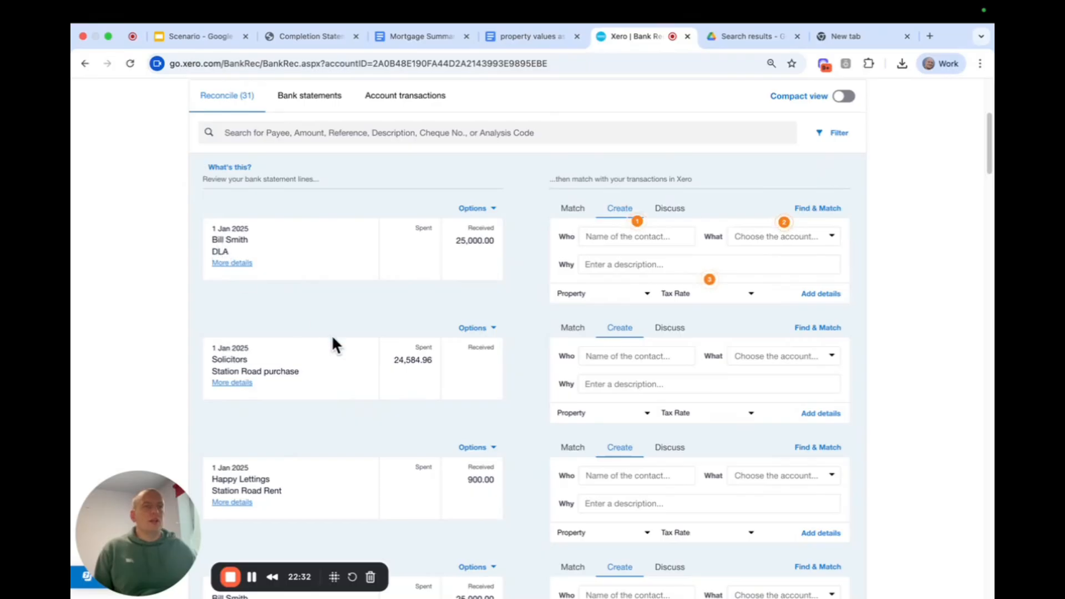
pyautogui.scroll(-5, 333, 344)
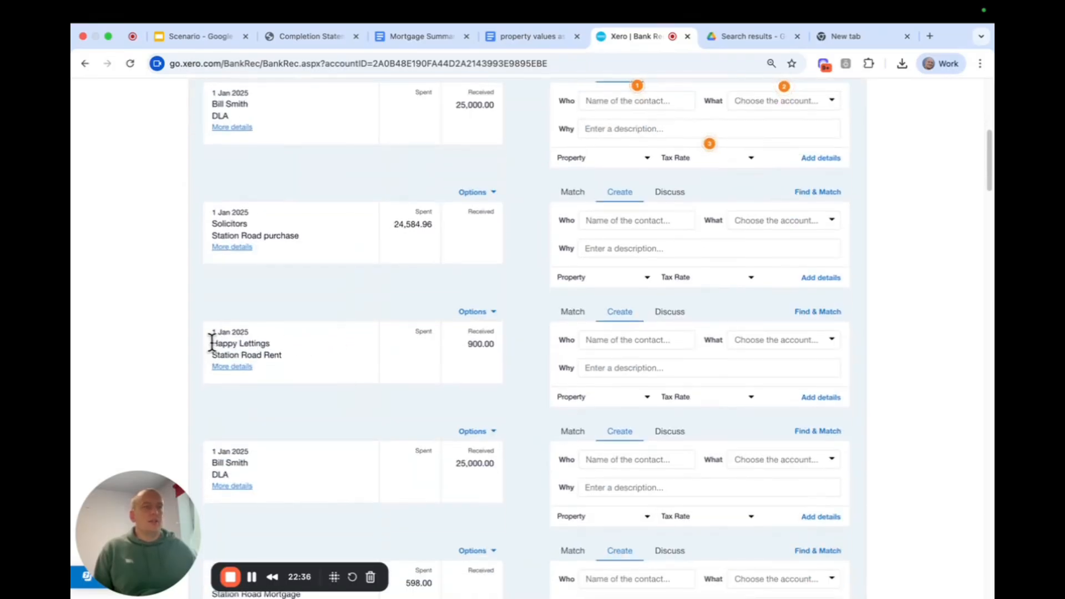
# Code the 900.00 Station Road rent receipt to new contact "Happy Lettings" and account "200 - Rents receivable".
pyautogui.moveTo(213, 343); pyautogui.dragTo(275, 343)
pyautogui.press('super+c')
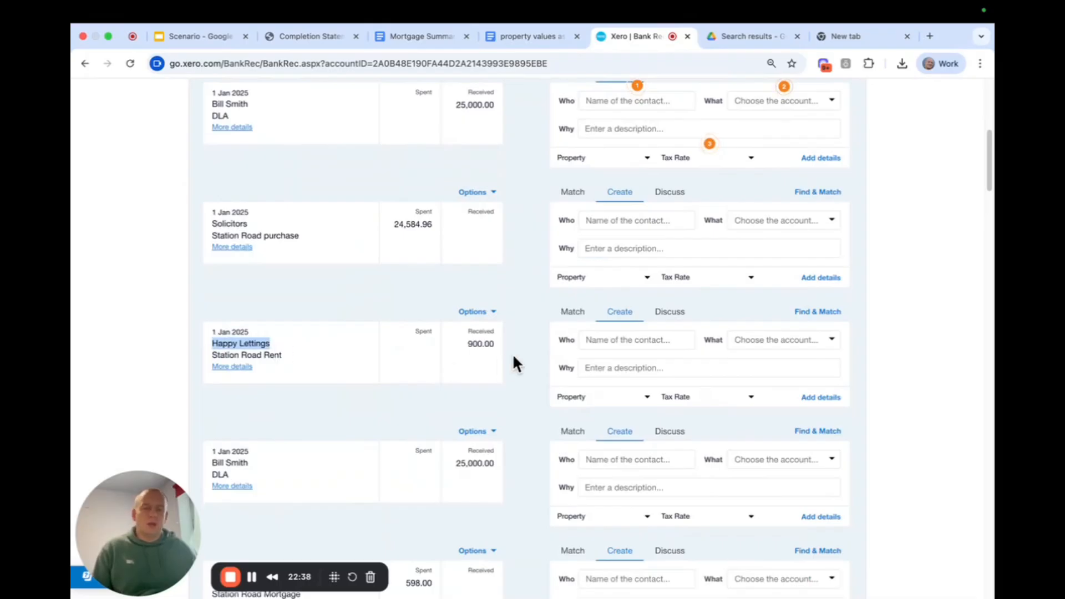
pyautogui.click(636, 347)
pyautogui.press('super+v')
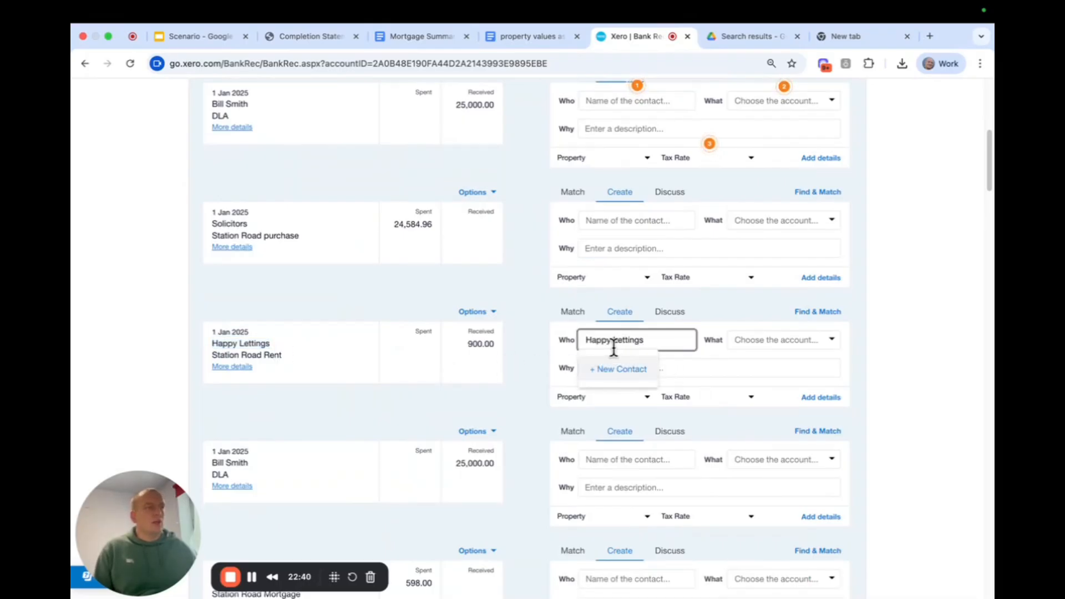
pyautogui.click(615, 376)
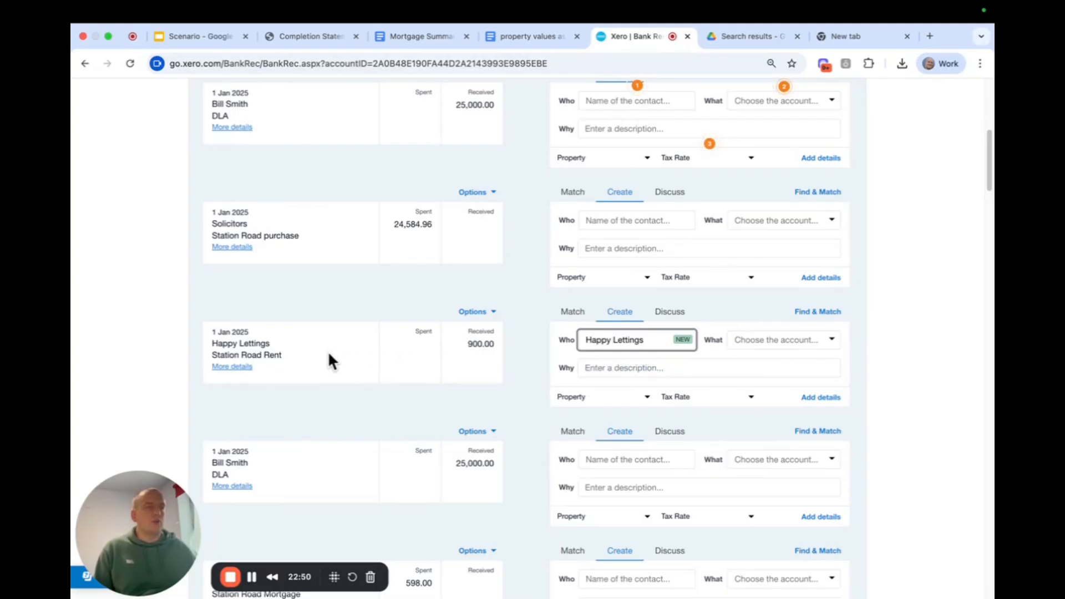
pyautogui.click(757, 339)
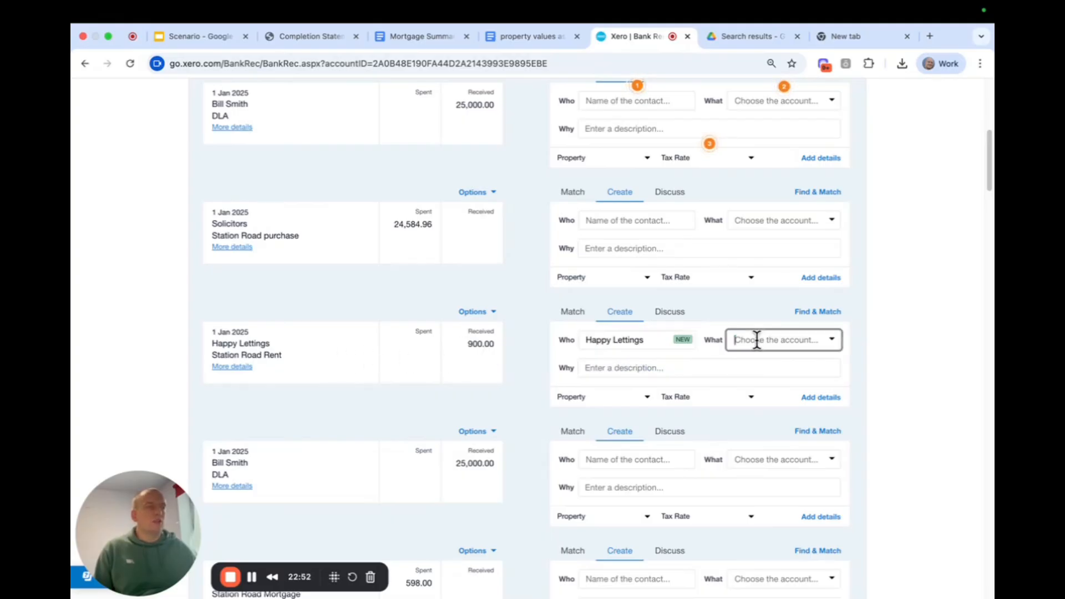
pyautogui.write('rent')
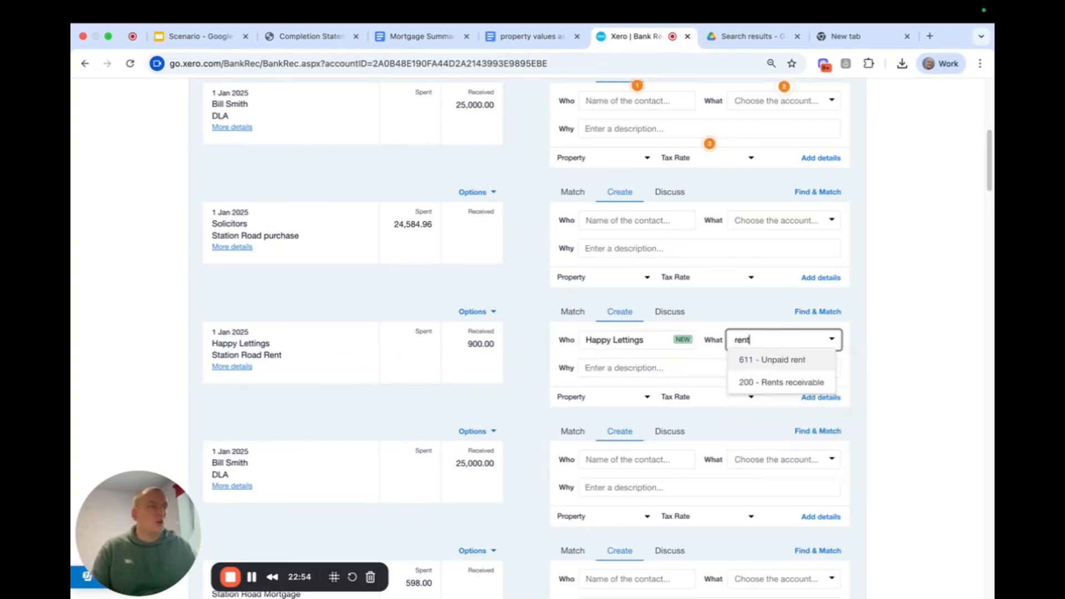
pyautogui.click(774, 383)
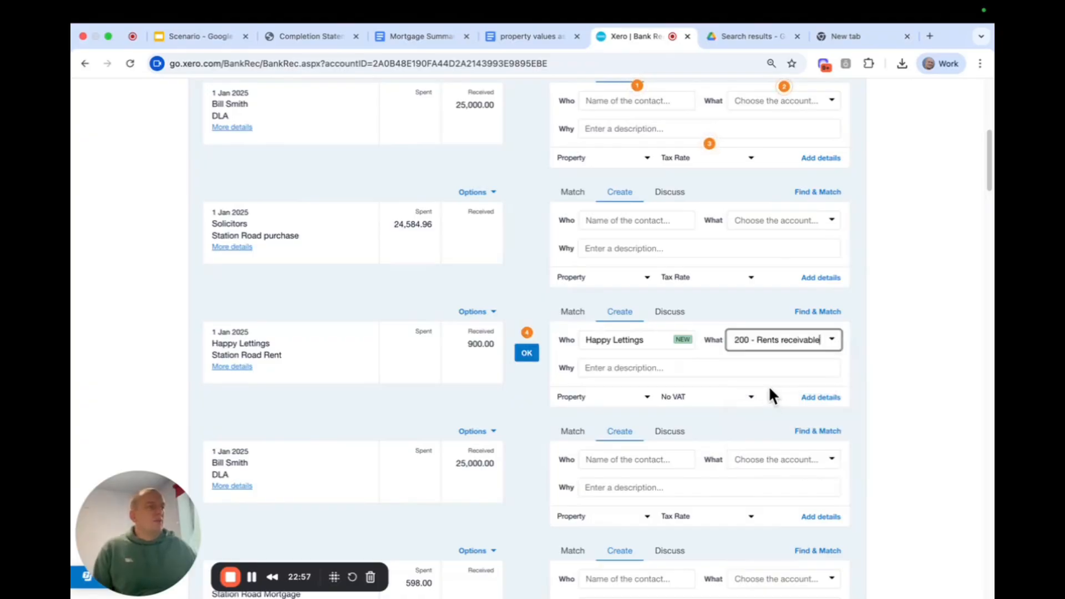
# Give the Happy Lettings receipt the description "Station Road Rent" and reconcile it.
pyautogui.click(633, 368)
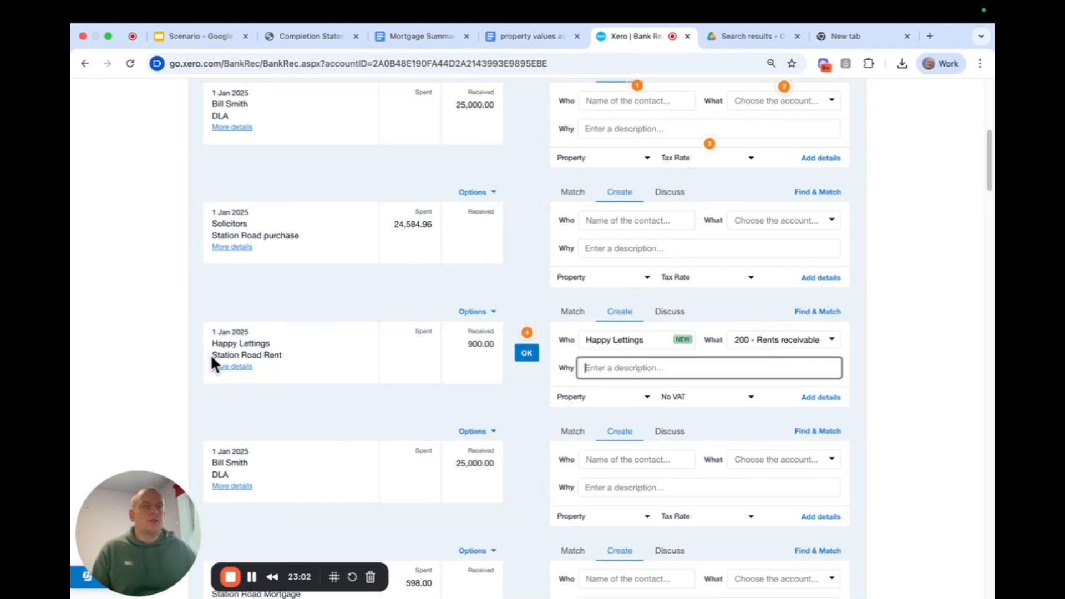
pyautogui.moveTo(211, 353); pyautogui.dragTo(282, 354)
pyautogui.press('super+c')
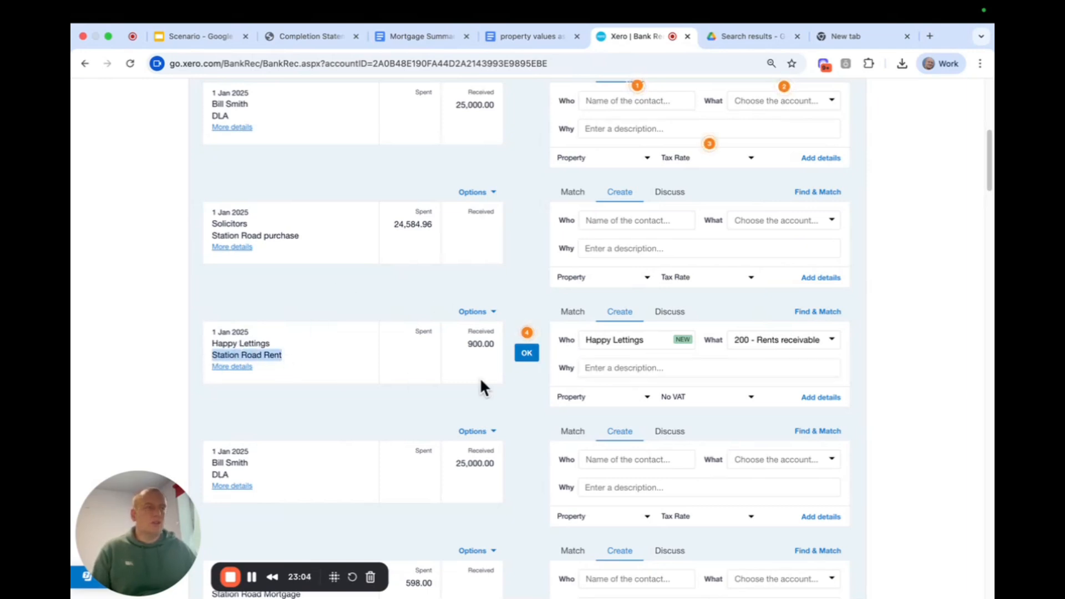
pyautogui.click(614, 368)
pyautogui.press('super+v')
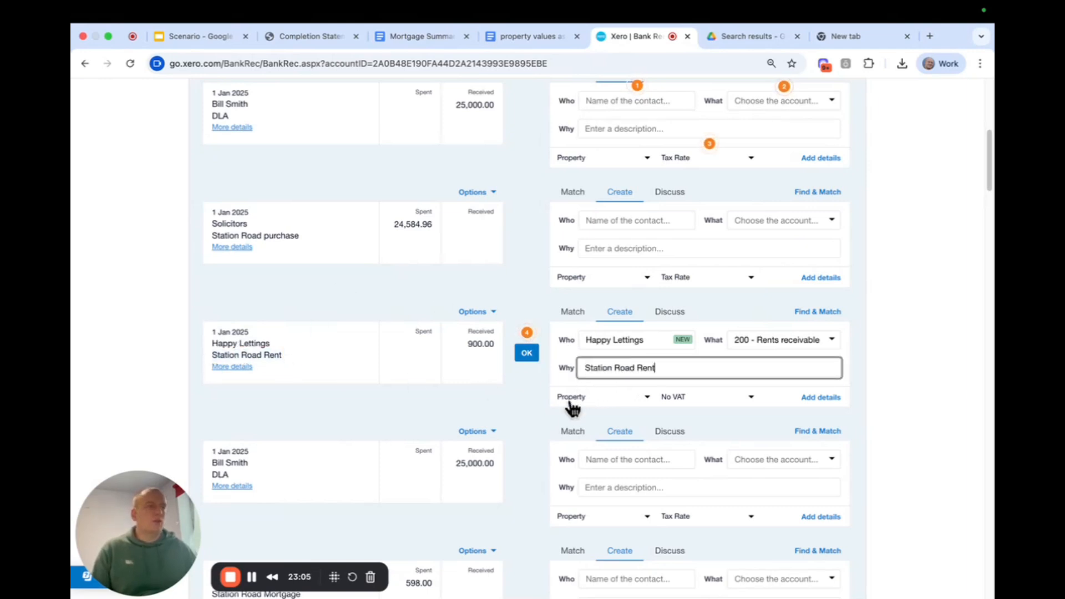
pyautogui.click(526, 356)
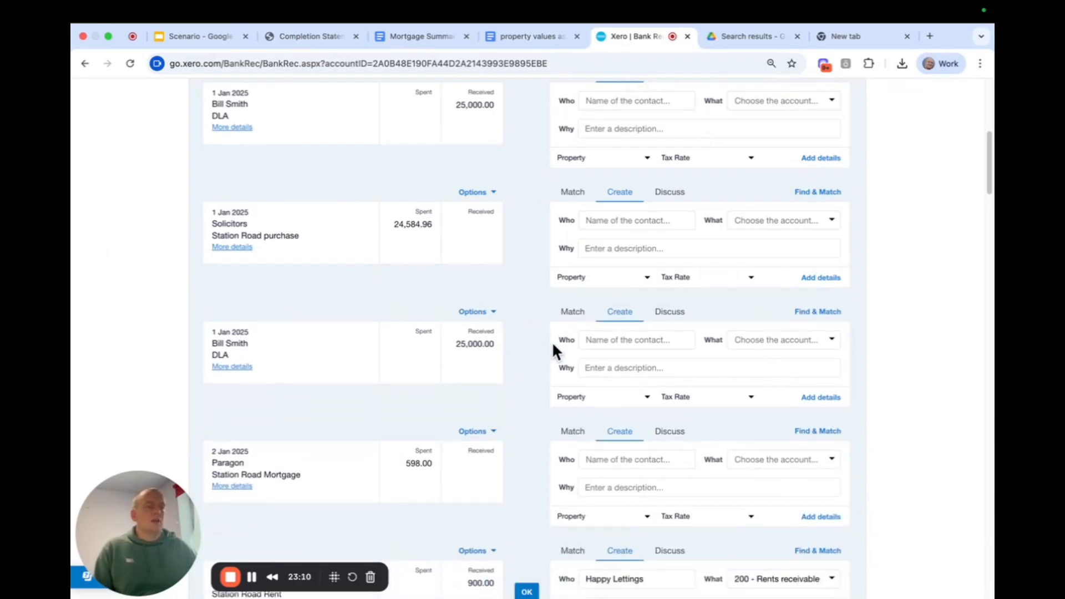
# Start a bank rule from the first 25,000.00 DLA receipt dated 1 Jan 2025.
pyautogui.scroll(-3, 548, 339)
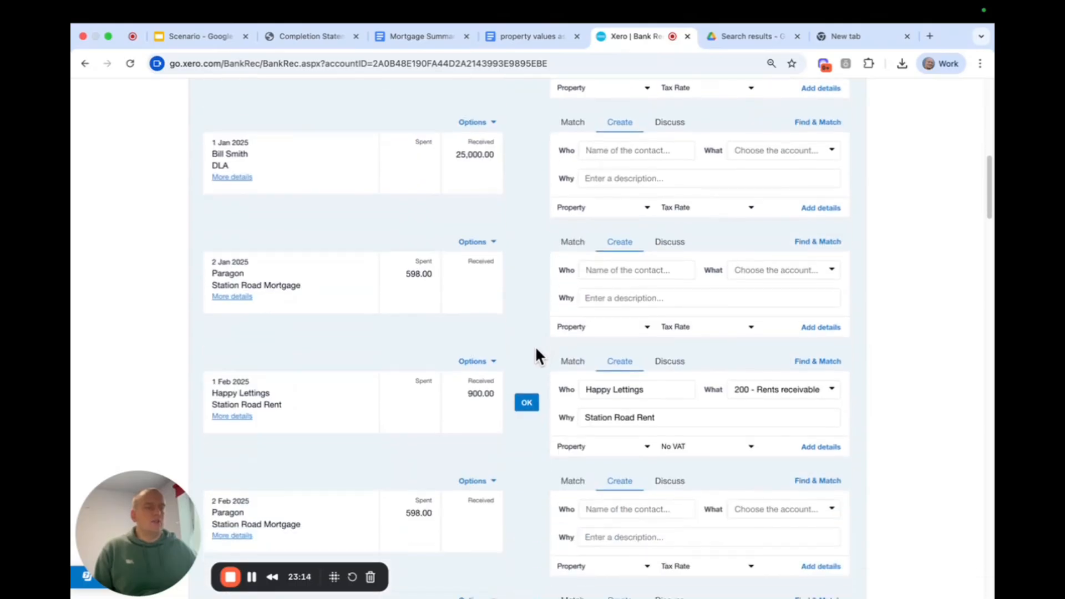
pyautogui.scroll(-2, 537, 355)
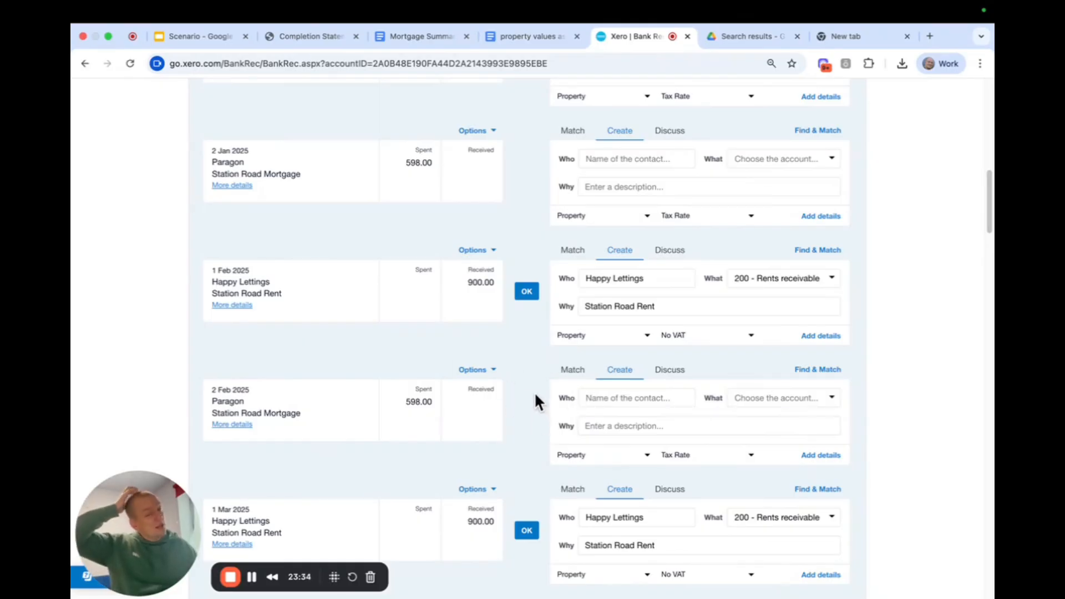
pyautogui.scroll(4, 536, 388)
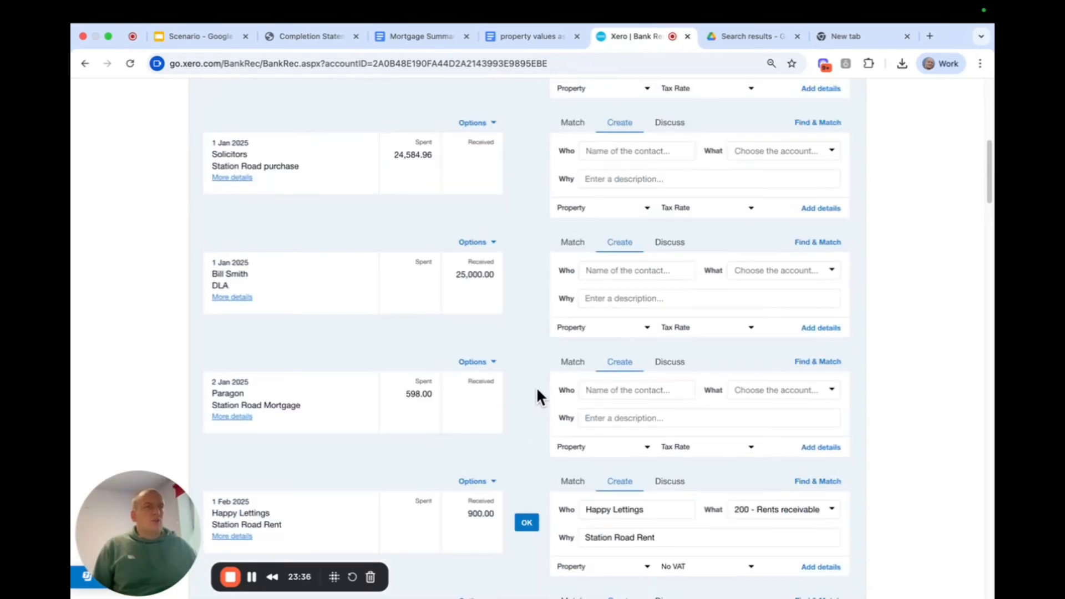
pyautogui.scroll(2, 537, 387)
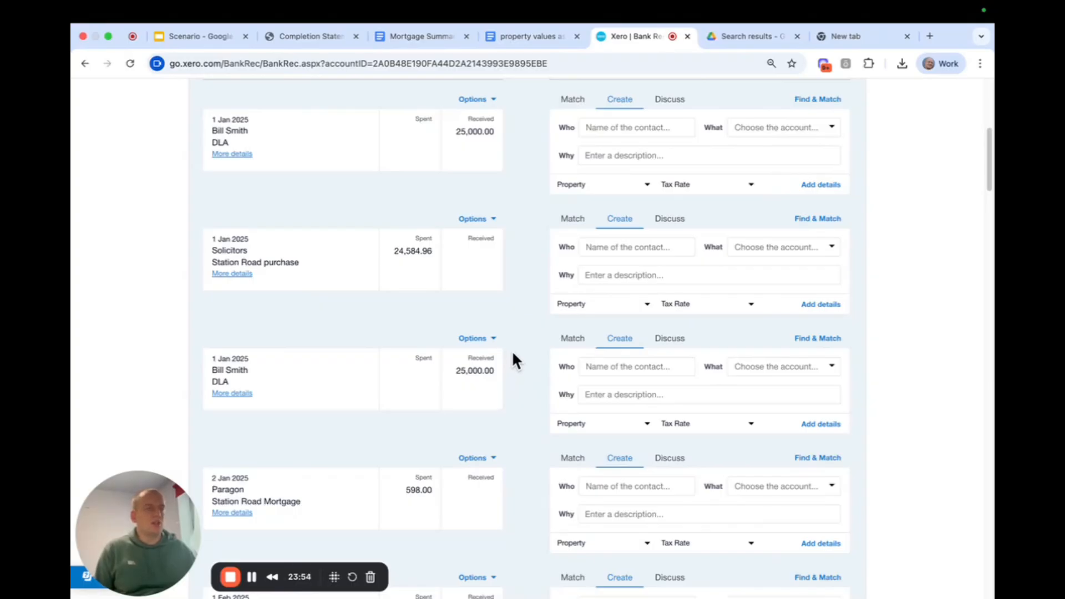
pyautogui.scroll(2, 513, 353)
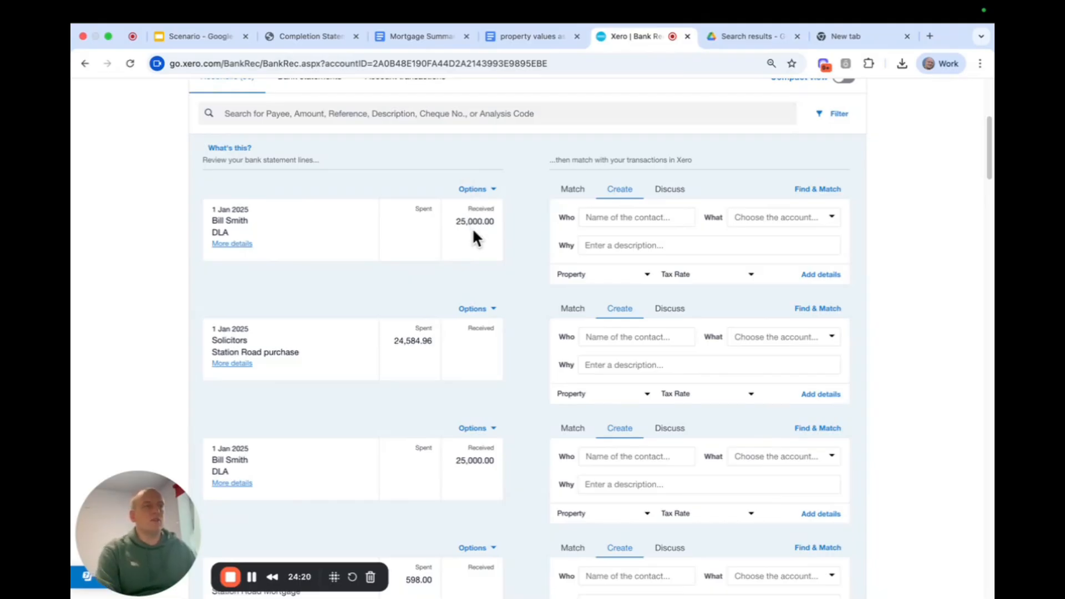
pyautogui.click(490, 195)
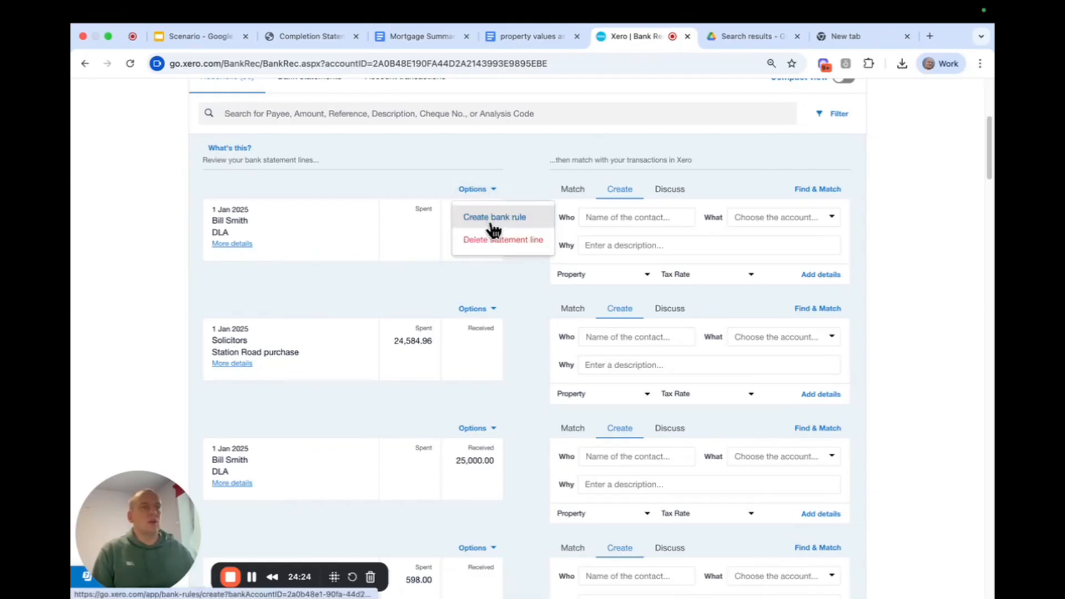
pyautogui.click(492, 222)
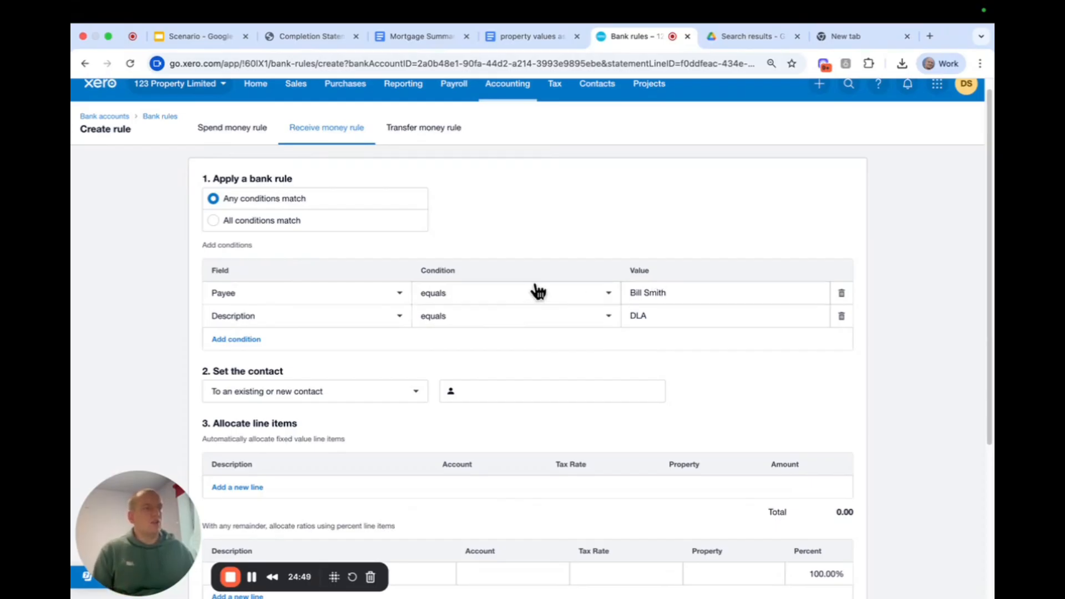
# Set the rule's Payee condition to "contains" and remove the Description condition.
pyautogui.click(600, 300)
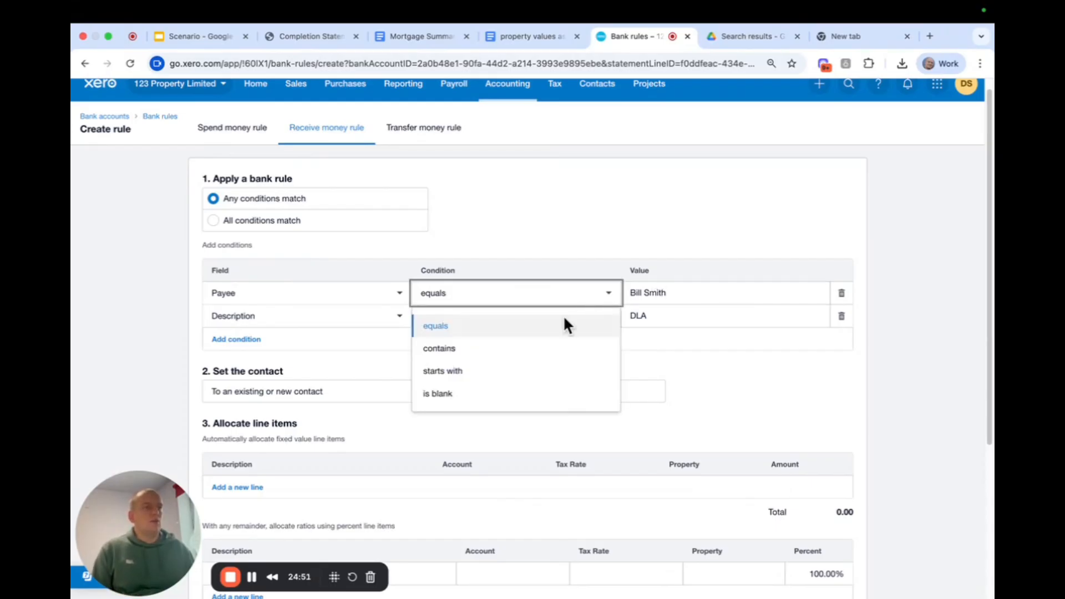
pyautogui.click(506, 352)
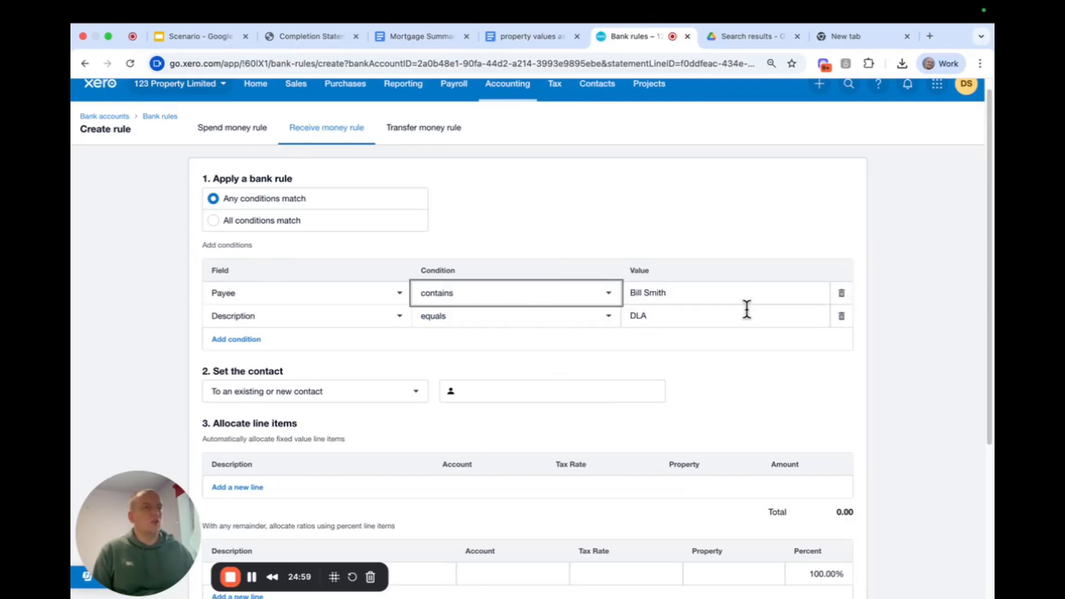
pyautogui.click(839, 321)
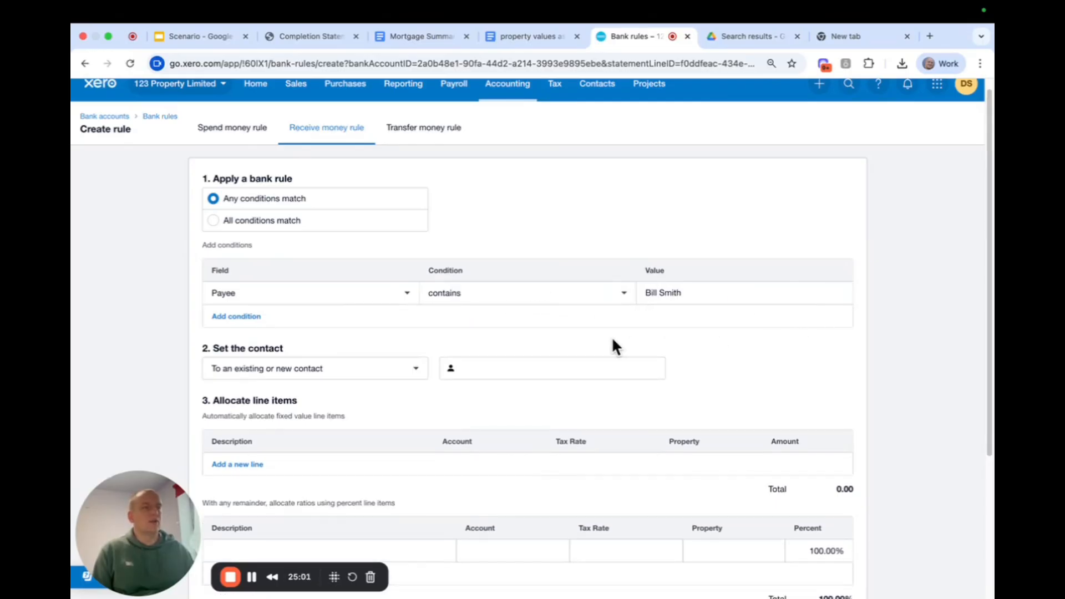
# Set the rule's contact by creating a new contact with the same name as the payee value.
pyautogui.click(563, 364)
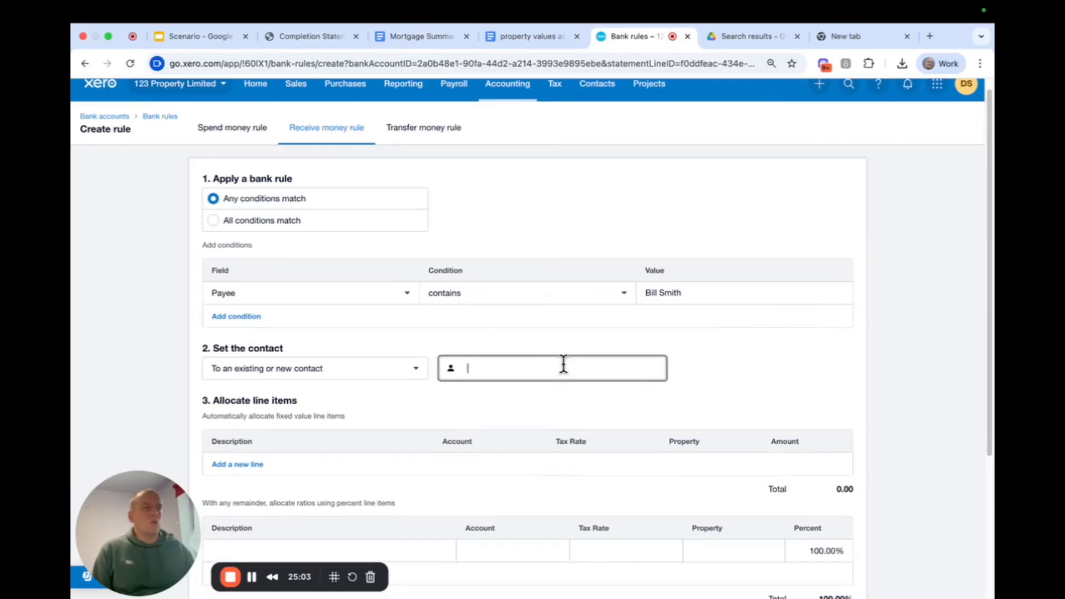
pyautogui.click(671, 294)
pyautogui.hotkey('ctrl', 'c')
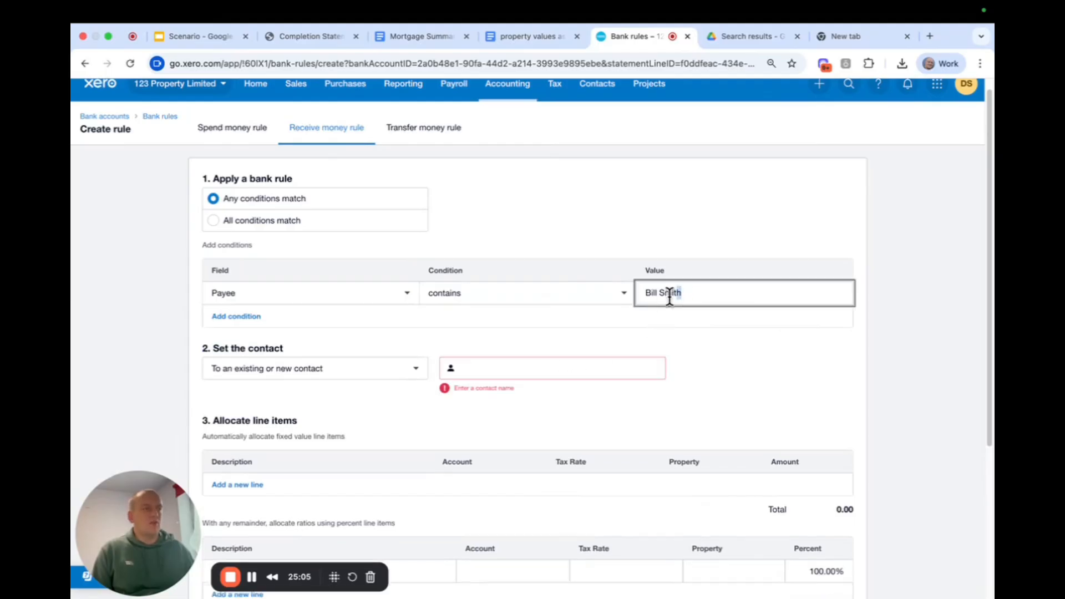
pyautogui.click(560, 368)
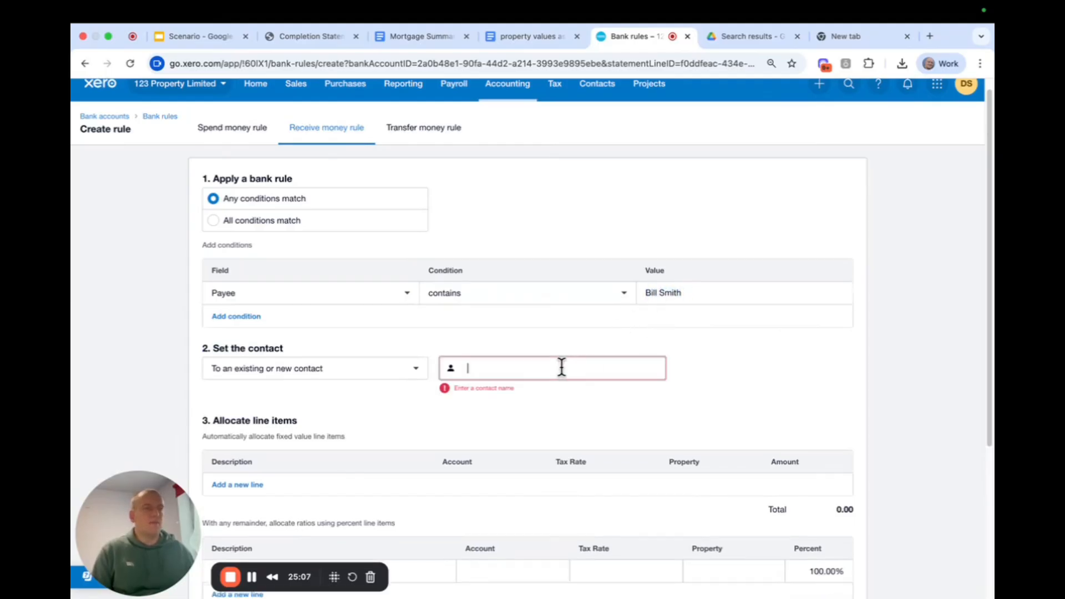
pyautogui.hotkey('ctrl', 'v')
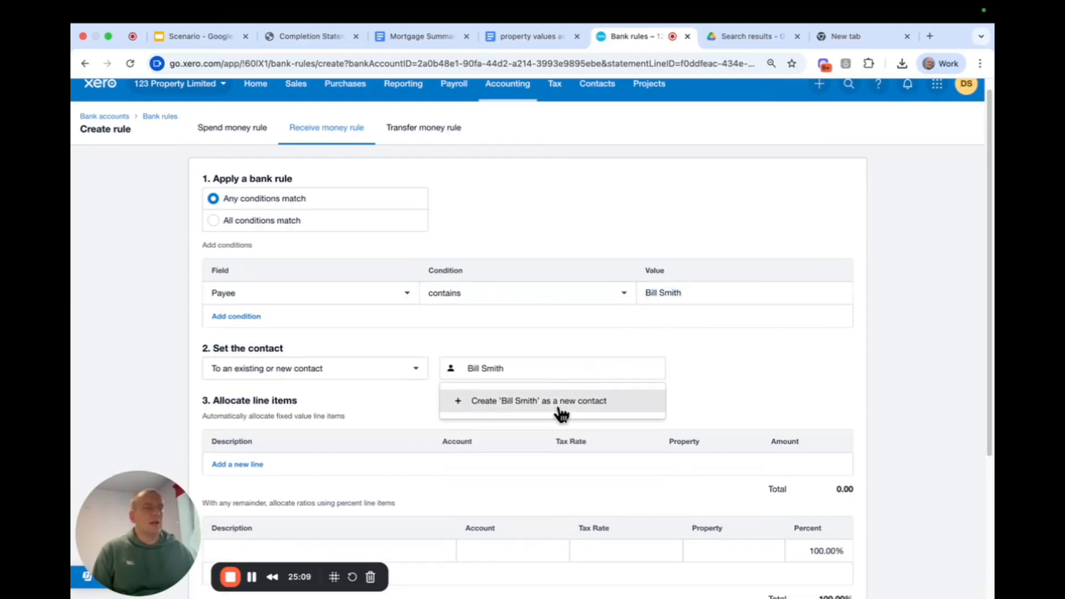
pyautogui.click(557, 405)
# Describe the 100% percent line item with the director's full name followed by "DLA".
pyautogui.scroll(-3, 620, 332)
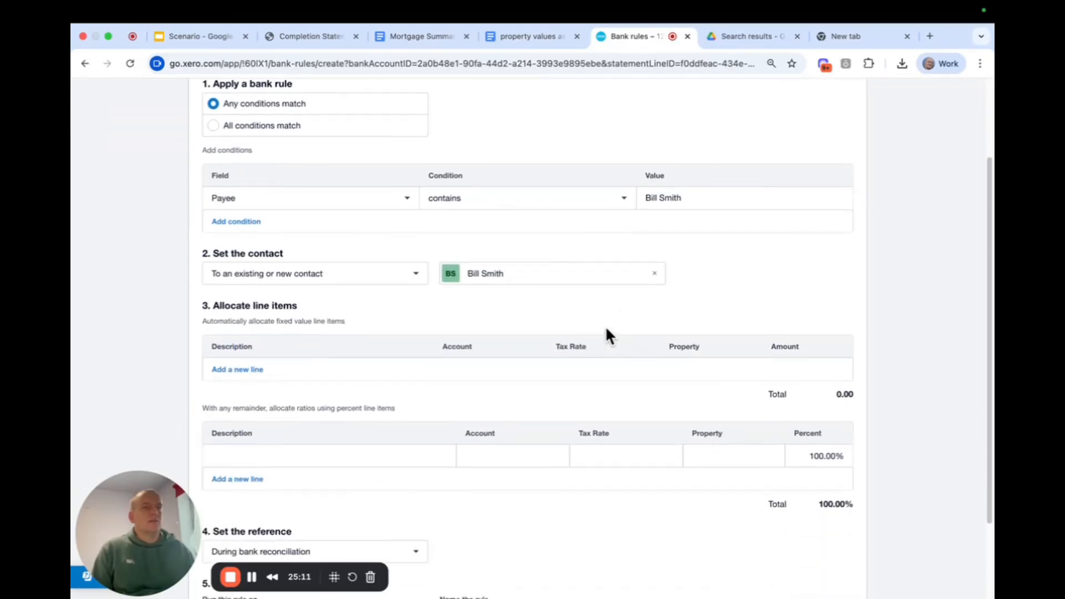
pyautogui.scroll(-1, 472, 332)
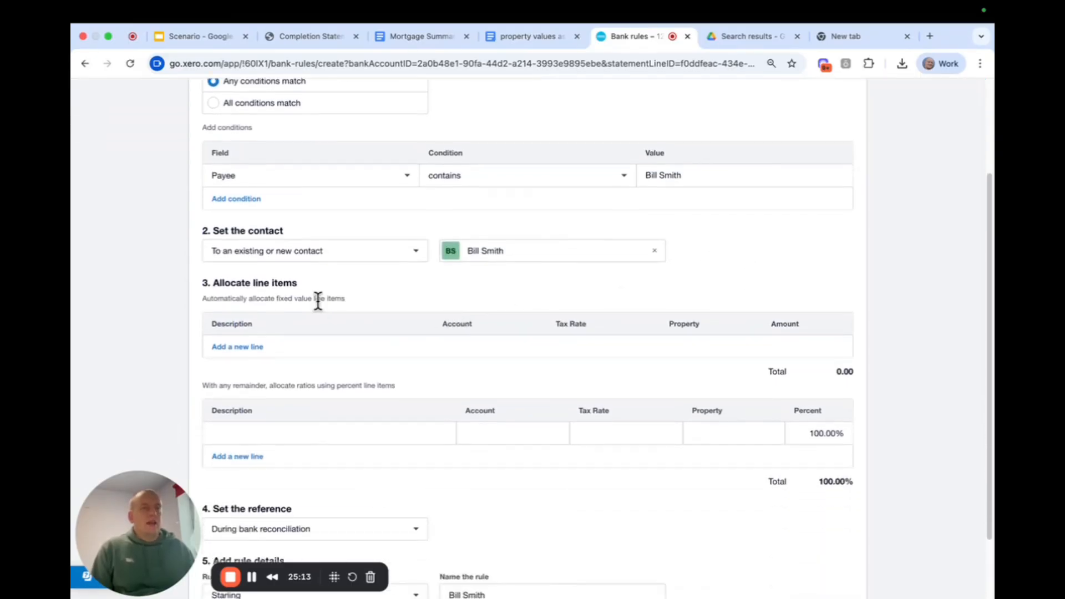
pyautogui.scroll(-1, 318, 302)
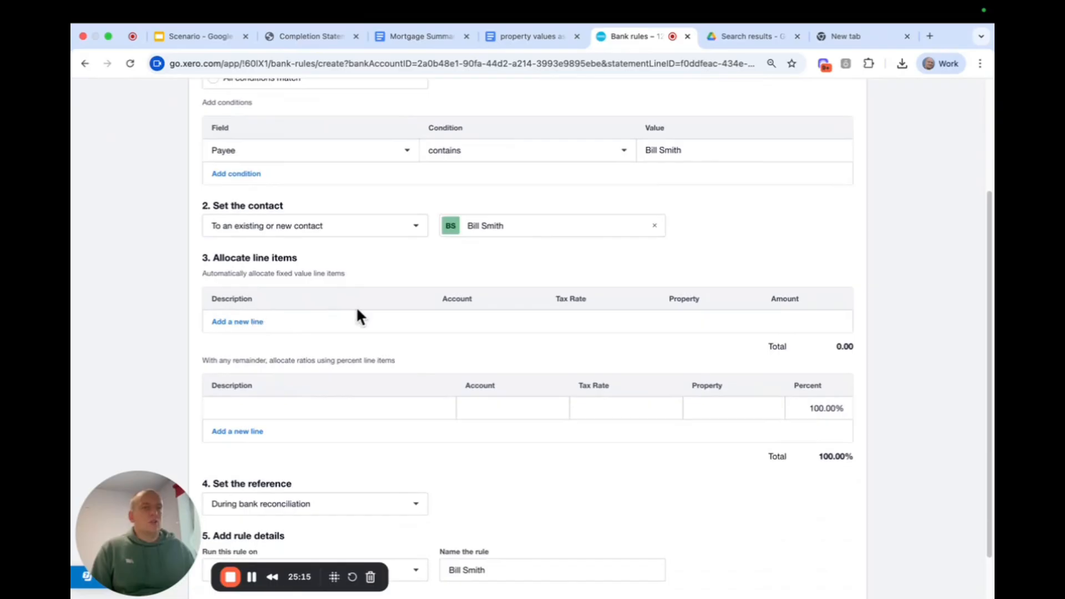
pyautogui.click(360, 411)
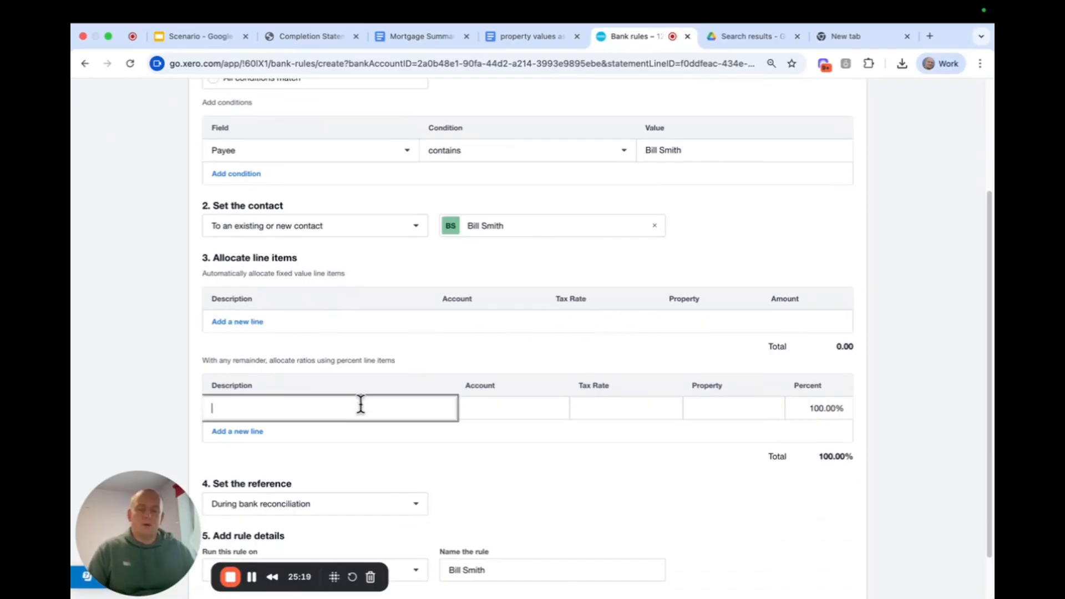
pyautogui.write('Bill SMi')
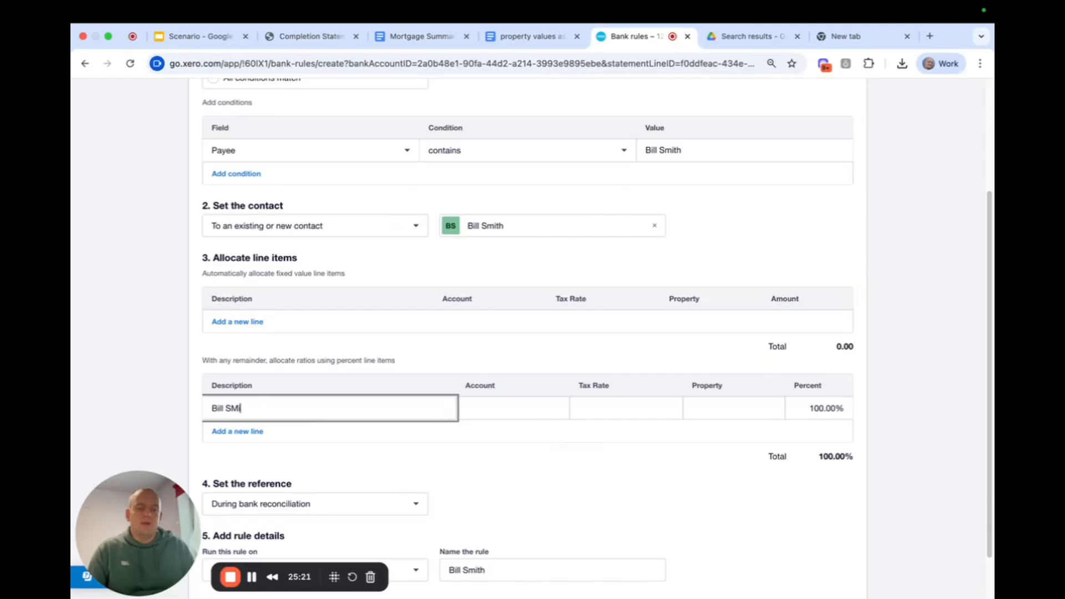
pyautogui.write('th ')
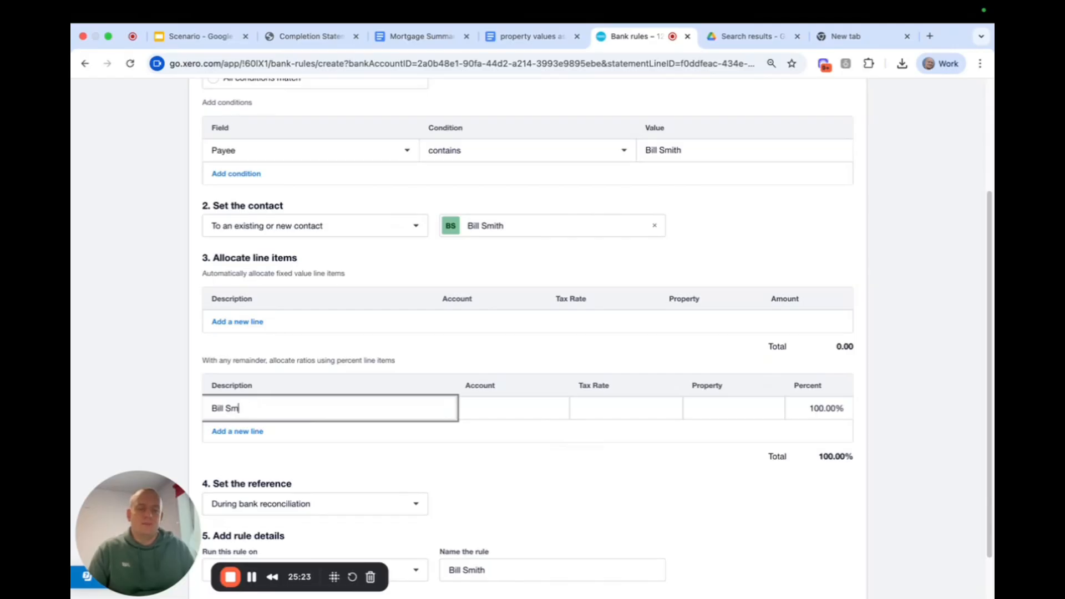
pyautogui.write('ith DLA')
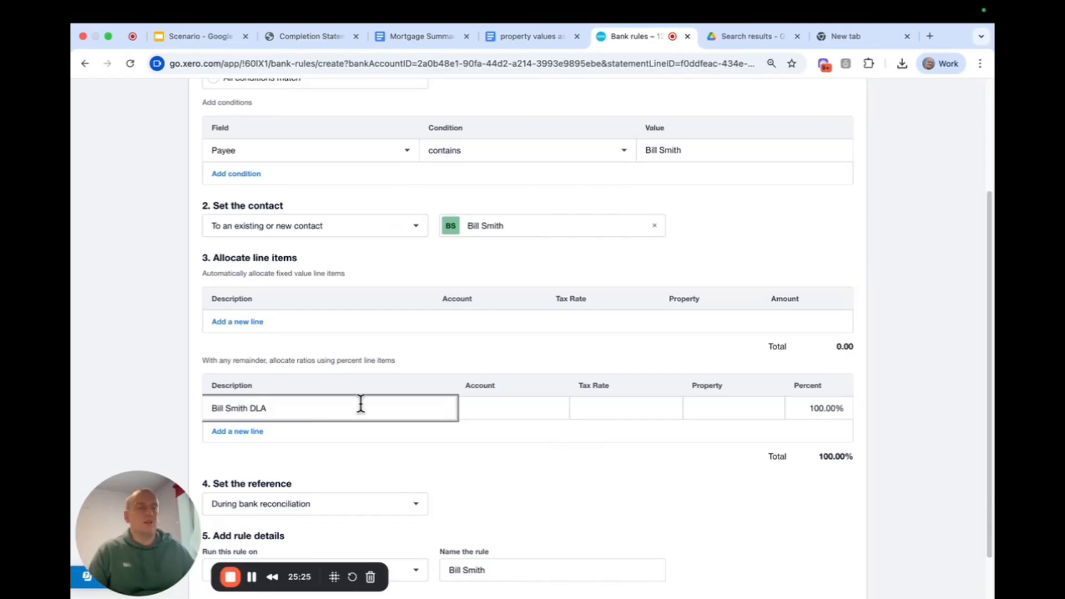
# Allocate the rule's 100% line item to account 896, the named director's loan account.
pyautogui.click(522, 410)
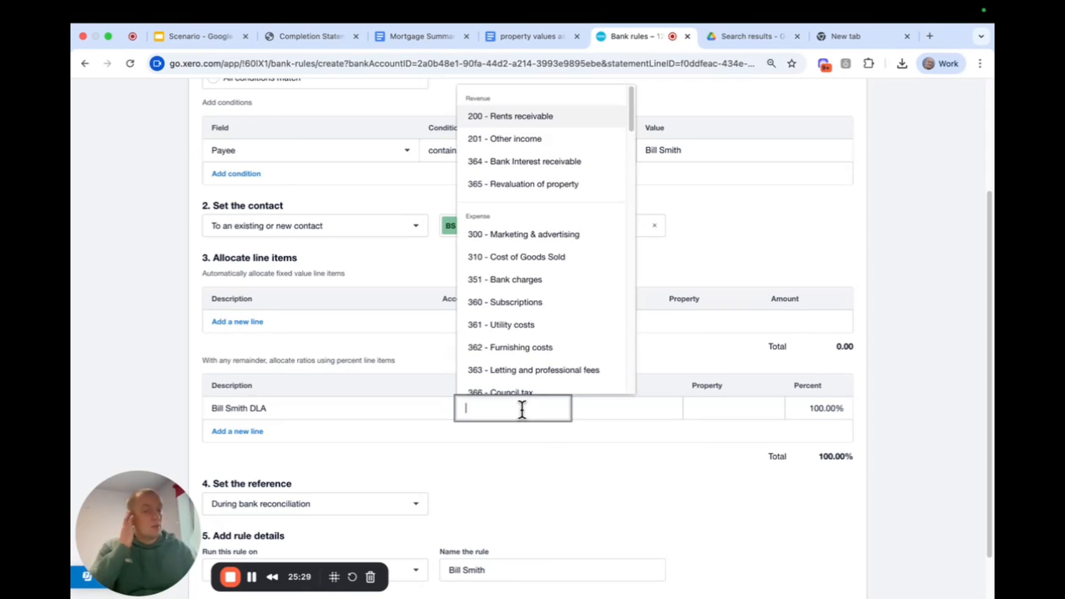
pyautogui.write('director')
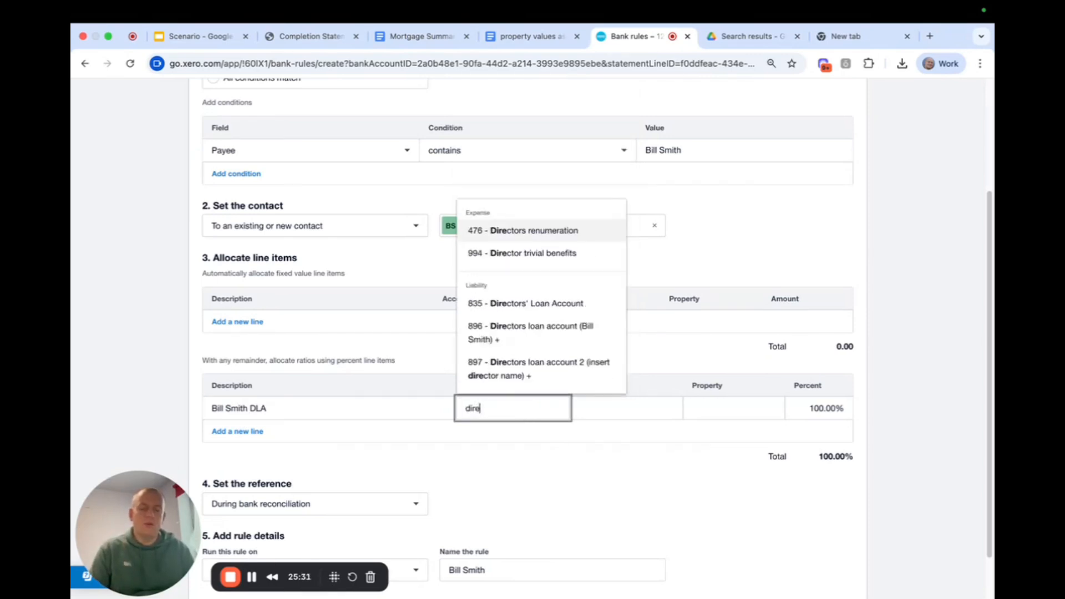
pyautogui.click(551, 333)
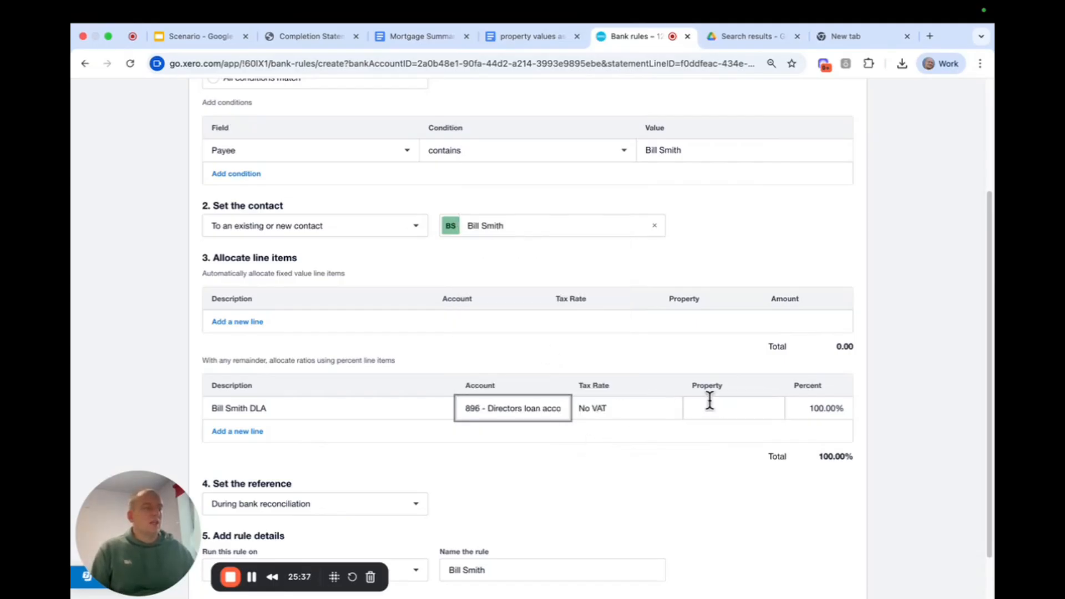
pyautogui.scroll(-1, 643, 409)
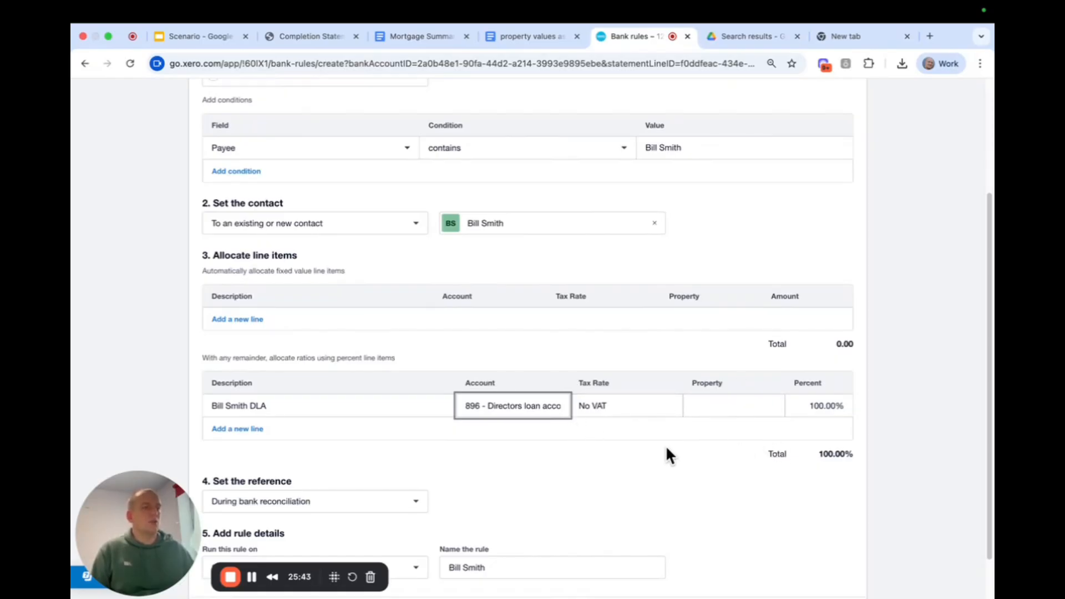
# Name the rule with the director's full name followed by "- DLA".
pyautogui.scroll(-2, 660, 449)
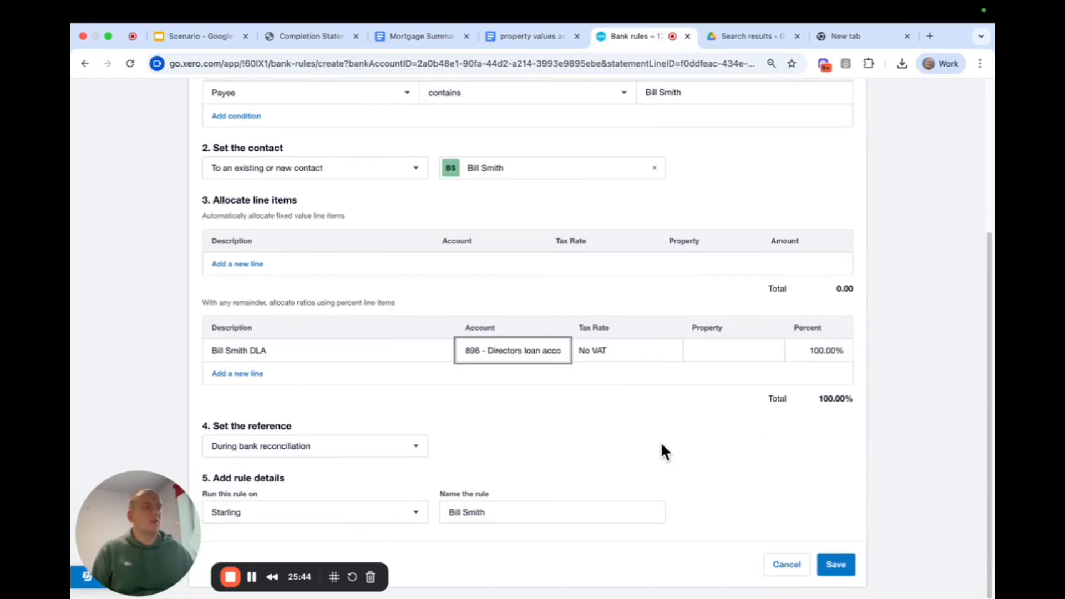
pyautogui.click(535, 508)
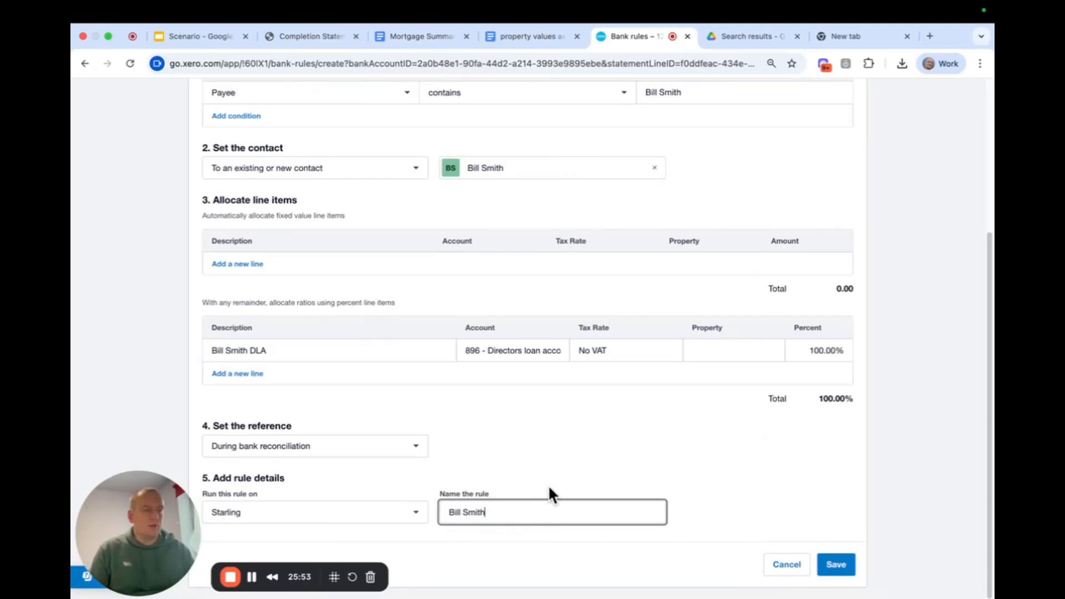
pyautogui.write('- DLA')
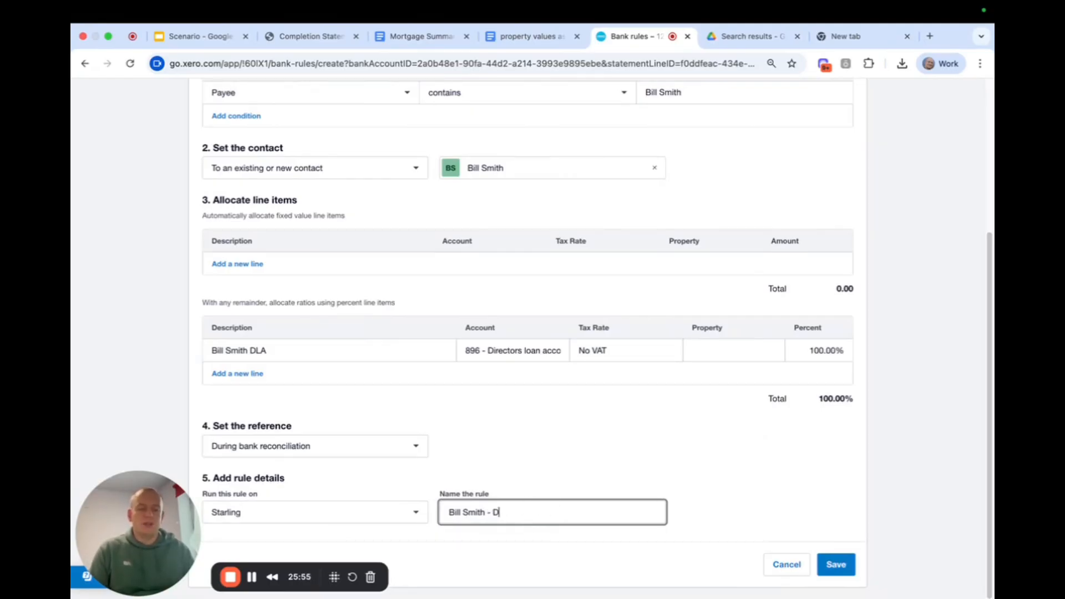
pyautogui.click(639, 441)
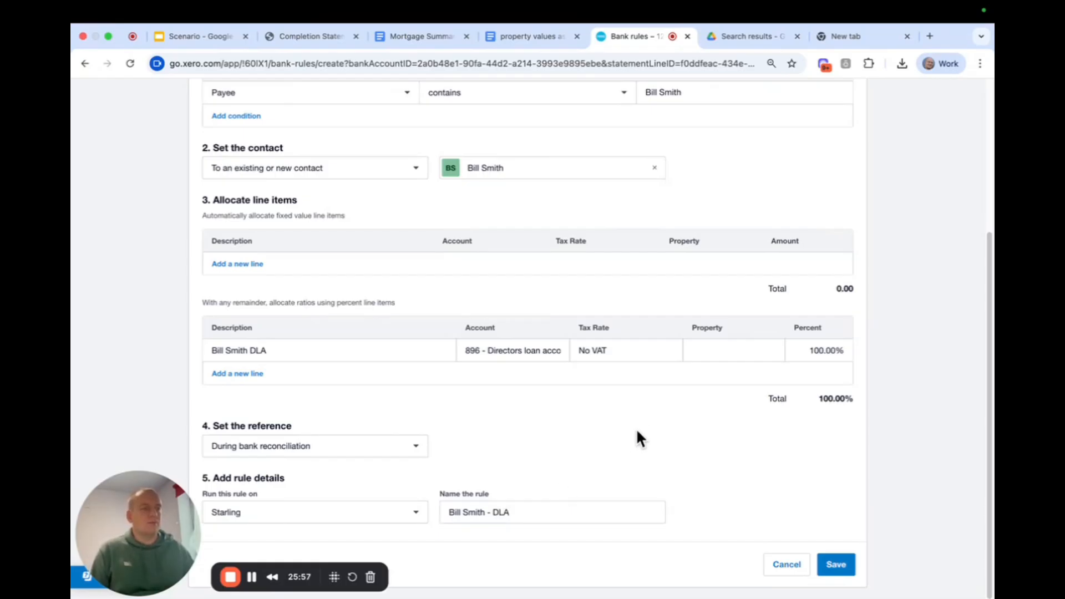
# Check the rule's type, keep it as a receive money rule, and save it.
pyautogui.scroll(5, 628, 390)
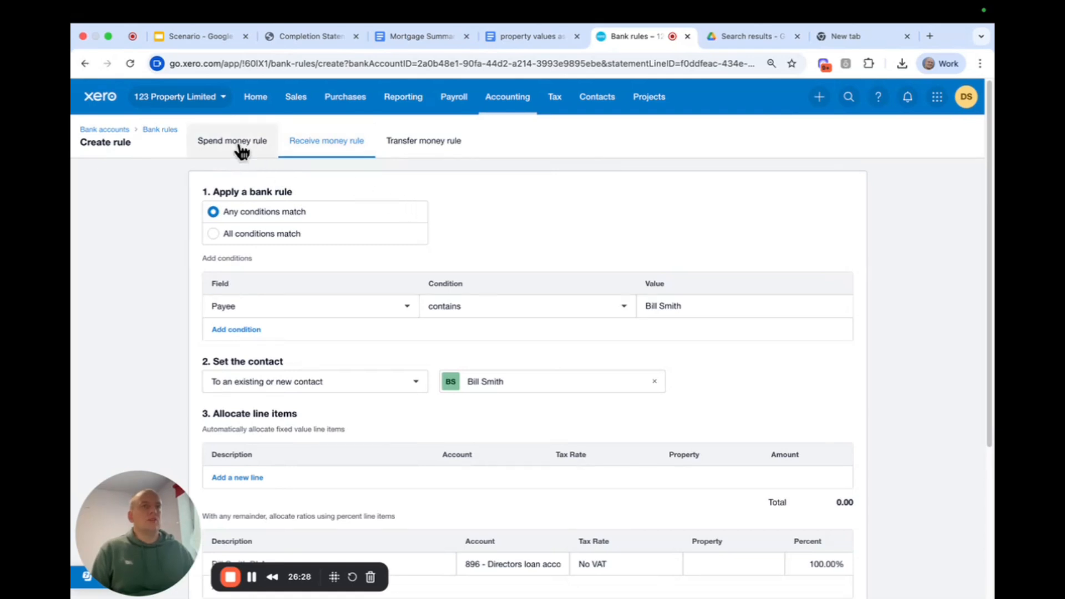
pyautogui.click(241, 148)
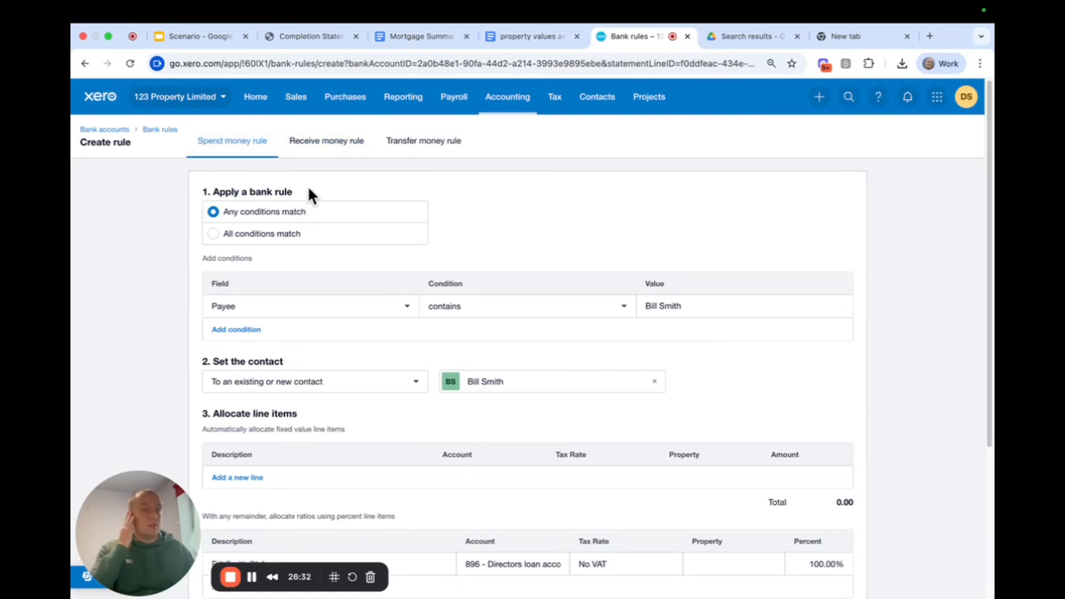
pyautogui.click(333, 146)
pyautogui.scroll(-4, 654, 354)
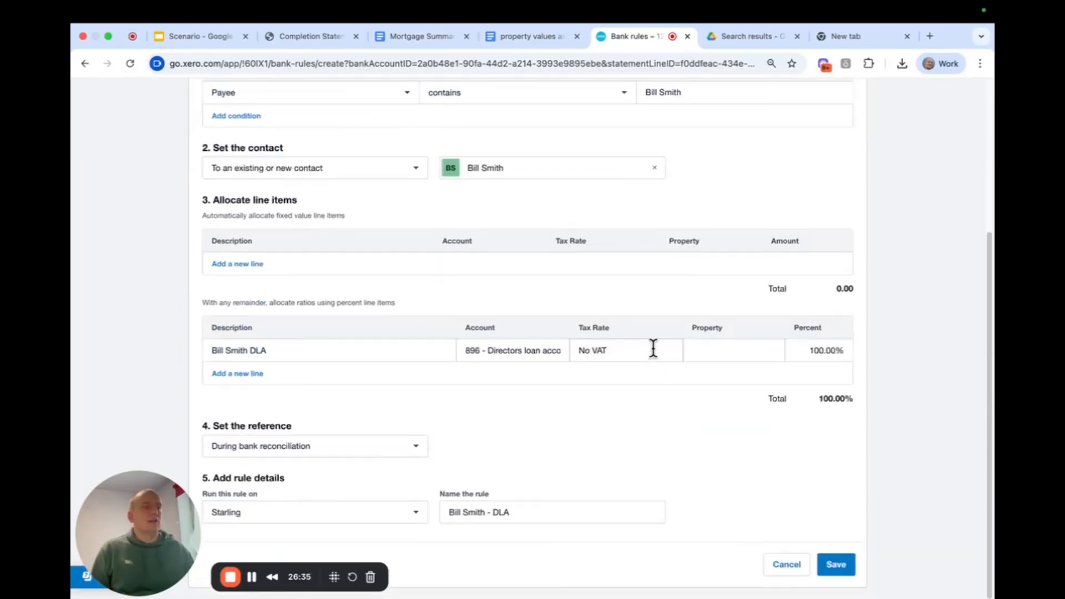
pyautogui.click(835, 565)
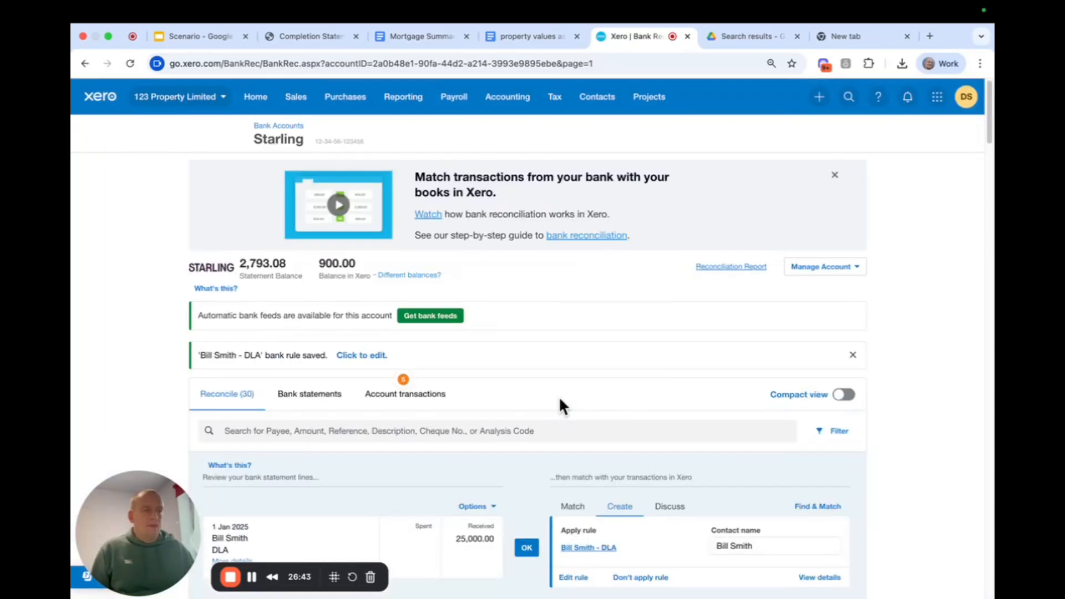
# Set the contact of the 1 Jan 2025 Station Road purchase payment to a new contact, "Solicitors".
pyautogui.scroll(-7, 559, 398)
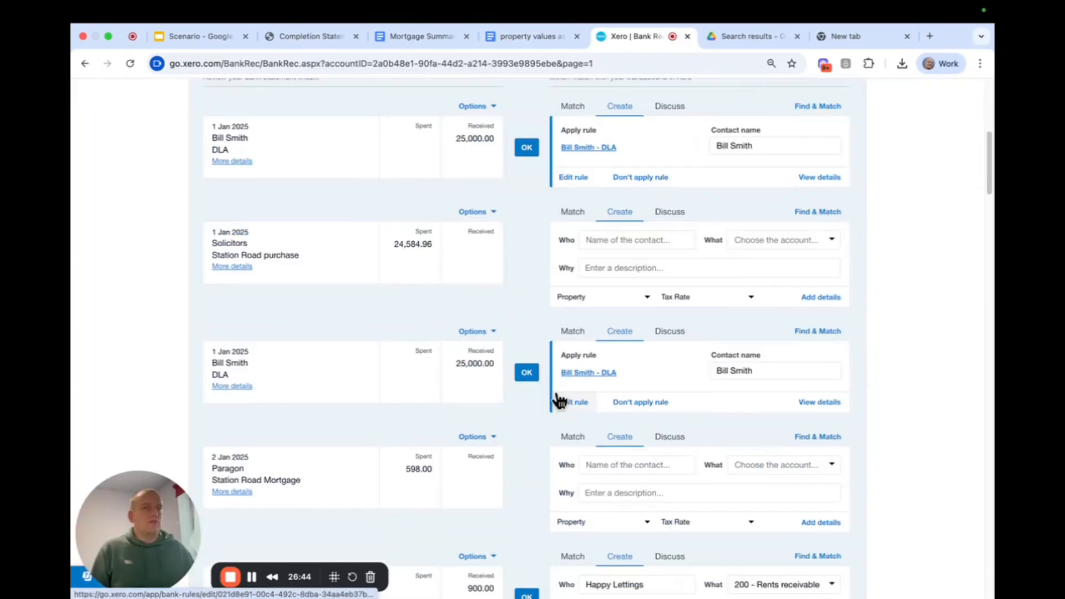
pyautogui.scroll(4, 559, 400)
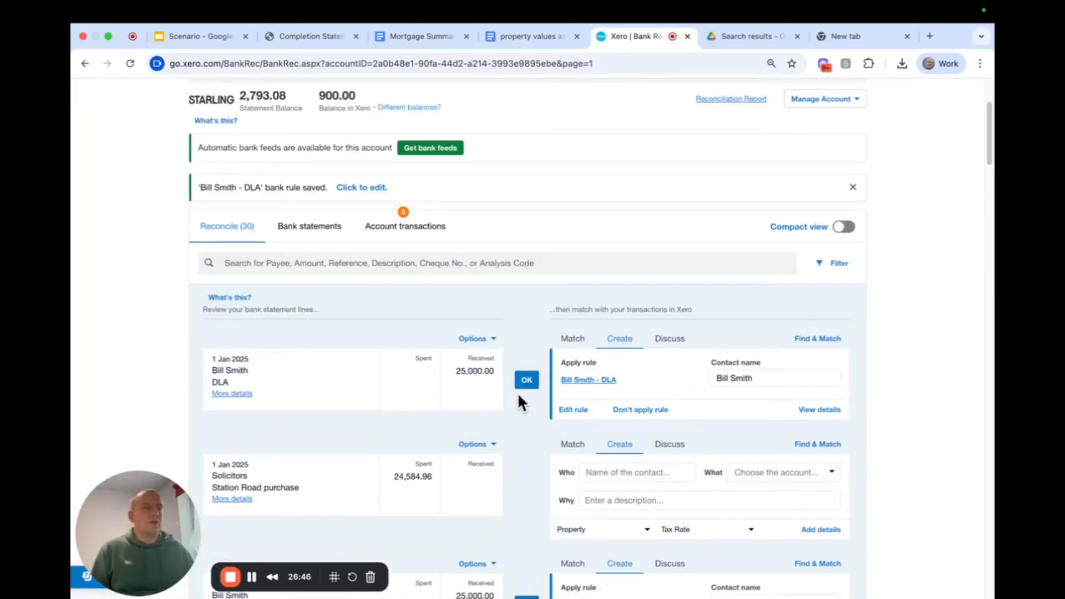
pyautogui.scroll(-2, 515, 325)
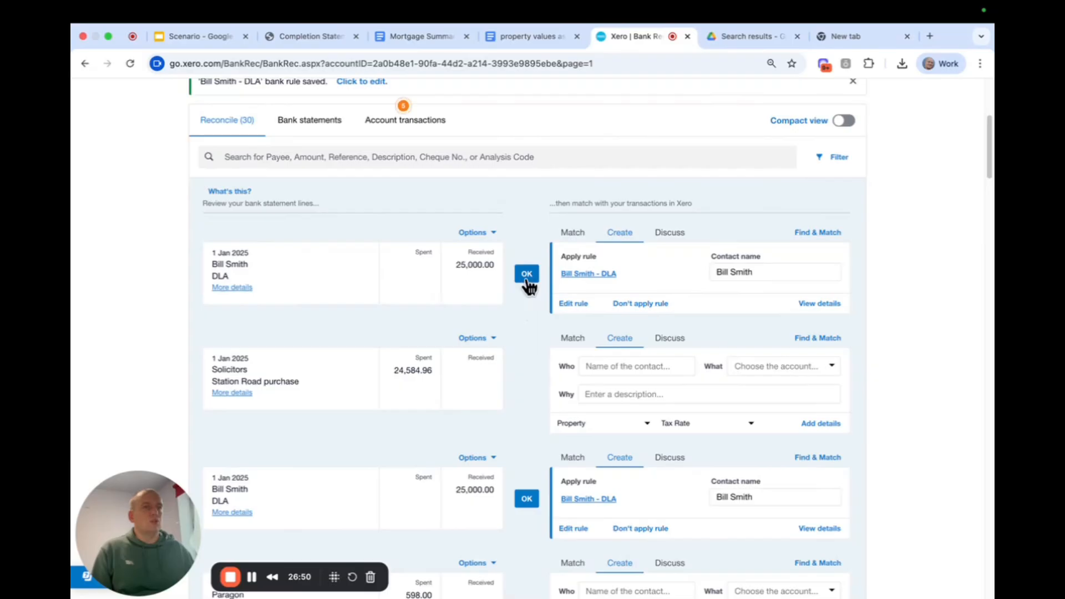
pyautogui.scroll(-4, 517, 425)
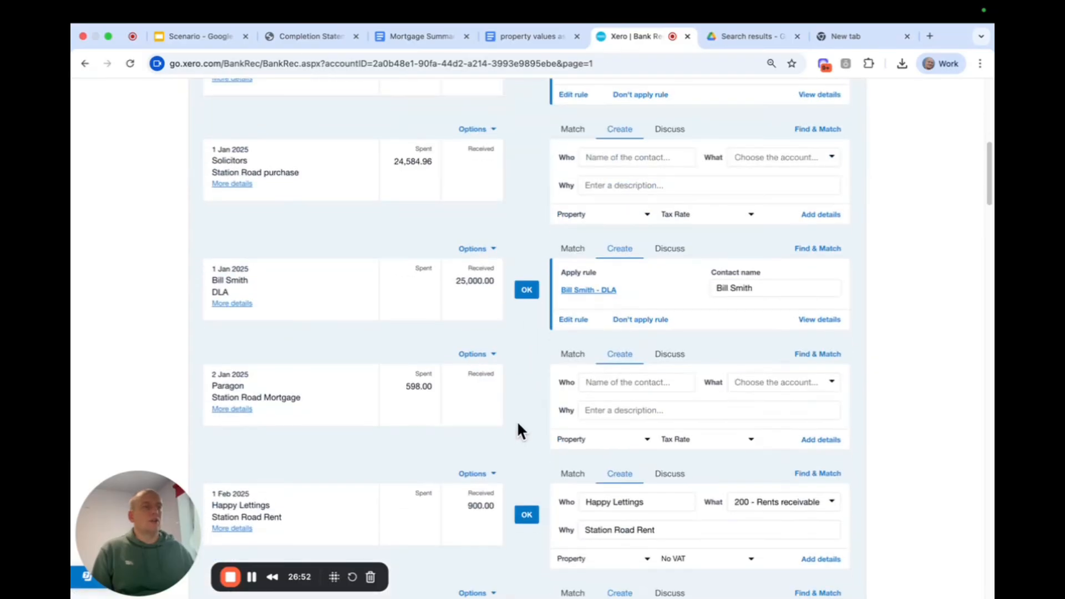
pyautogui.scroll(5, 517, 418)
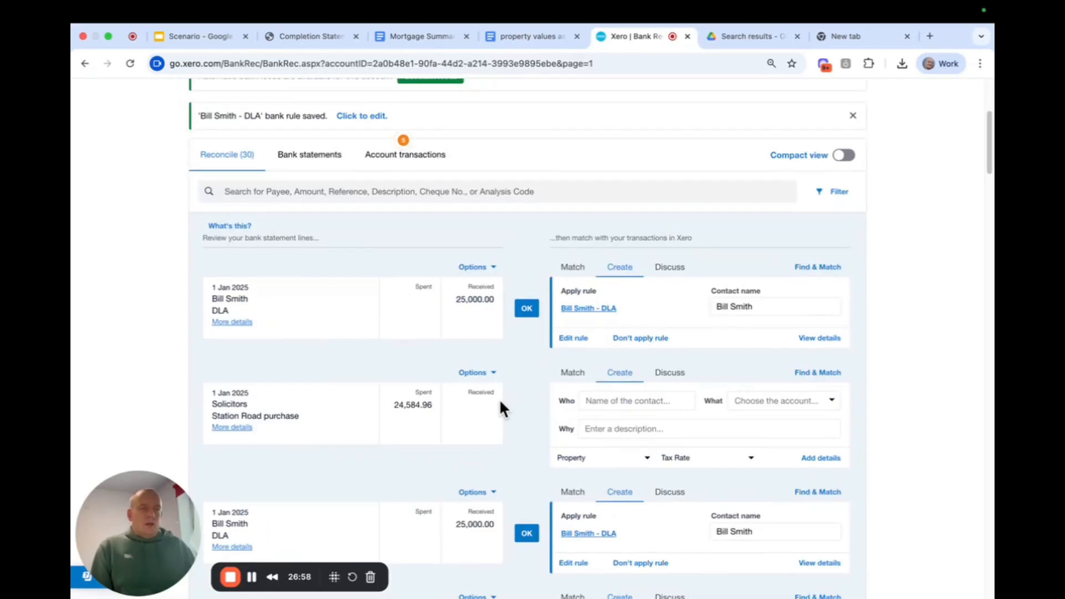
pyautogui.scroll(-2, 483, 392)
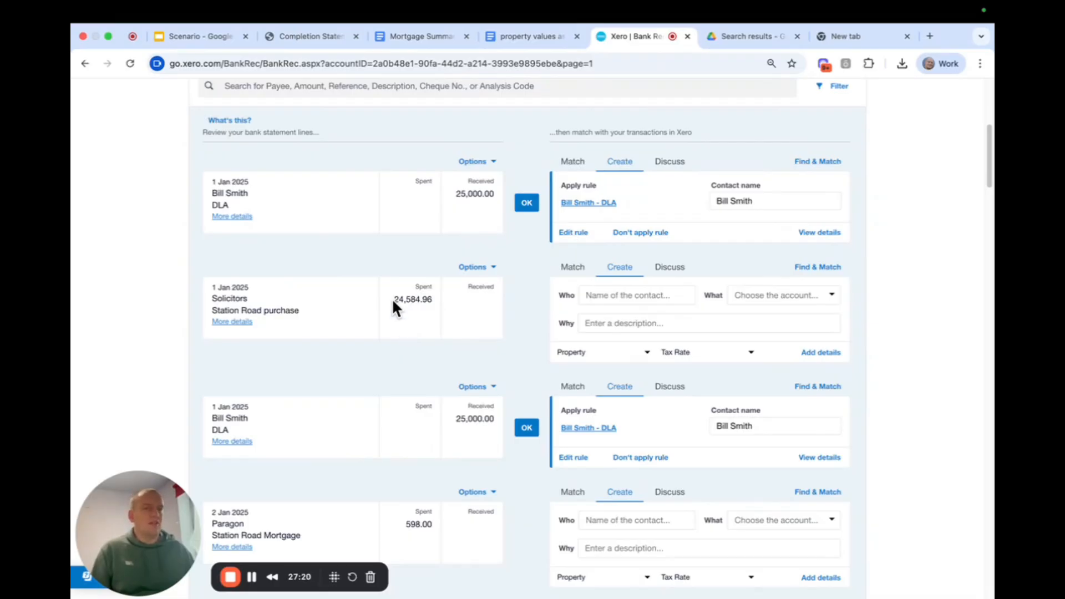
pyautogui.doubleClick(219, 298)
pyautogui.hotkey('ctrl', 'c')
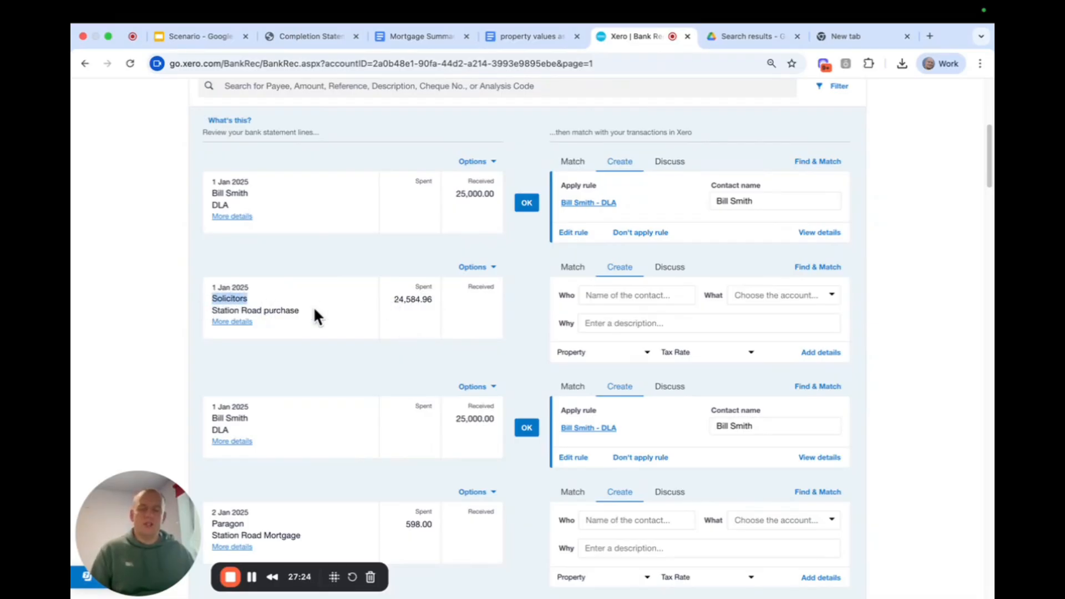
pyautogui.click(590, 296)
pyautogui.hotkey('ctrl', 'v')
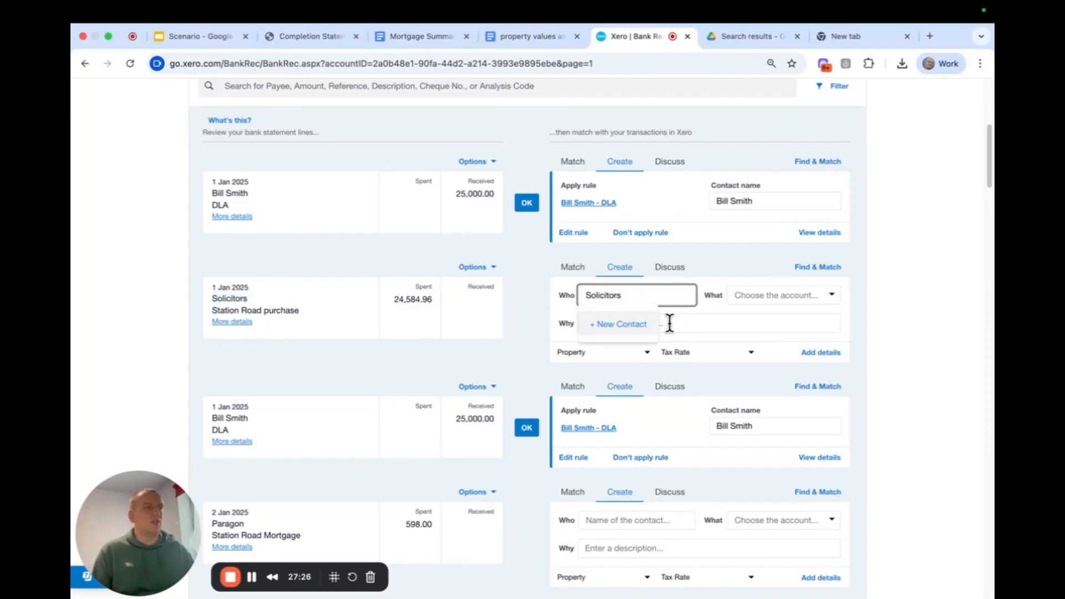
pyautogui.click(623, 324)
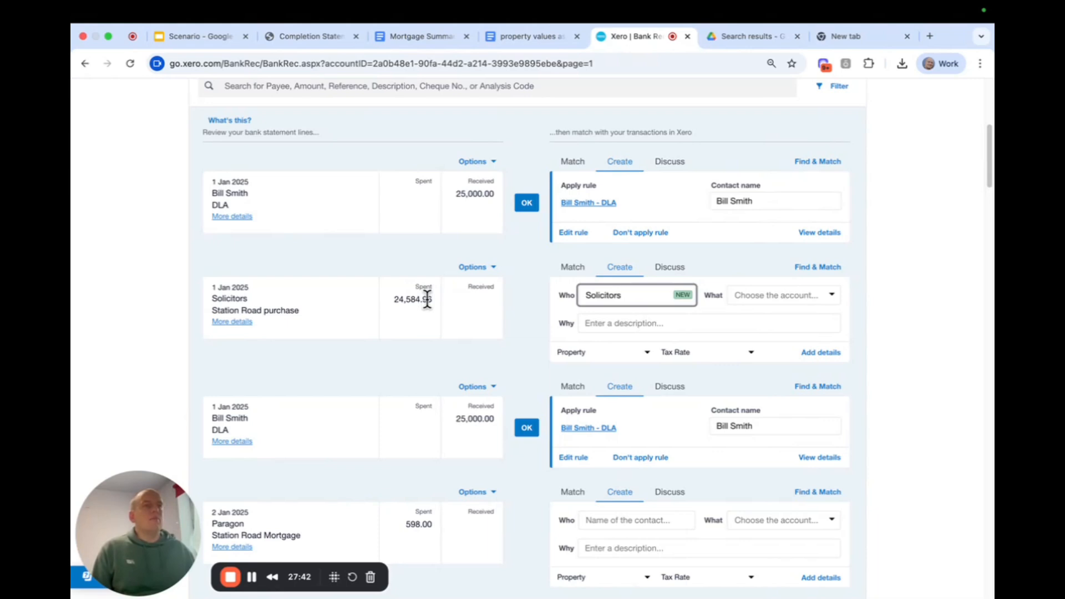
# Code the Solicitors payment to account 700 - Station Road Investment Property with the description "Station Road purchase".
pyautogui.click(754, 301)
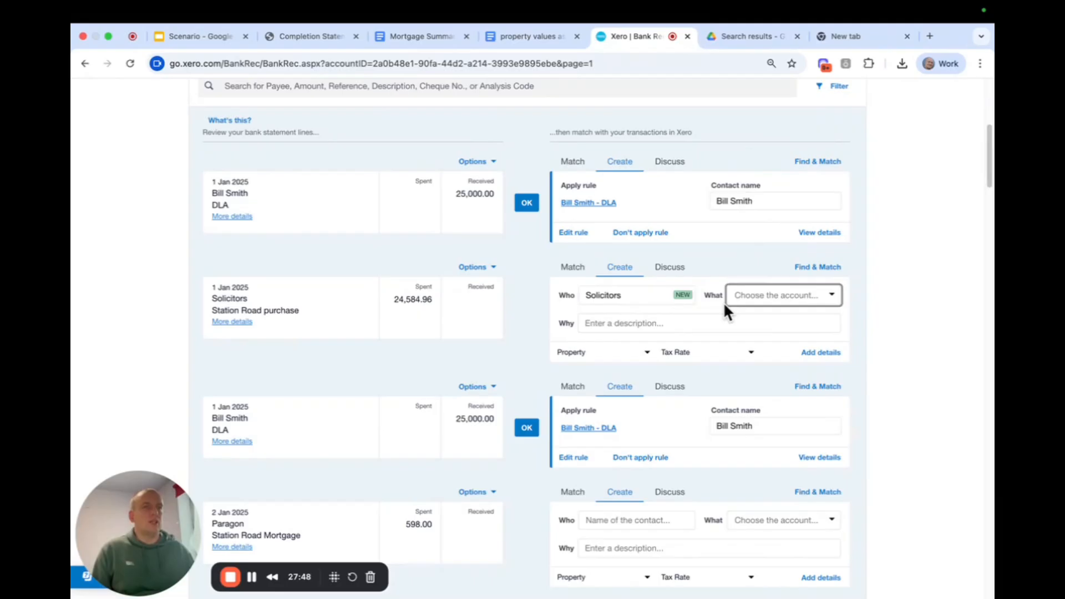
pyautogui.write('station')
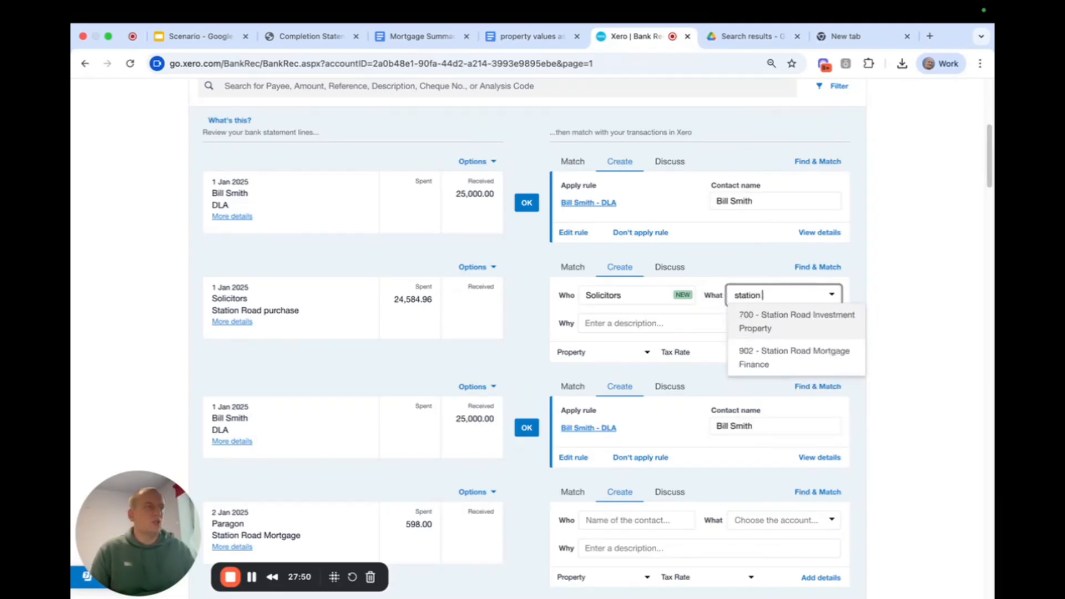
pyautogui.click(770, 321)
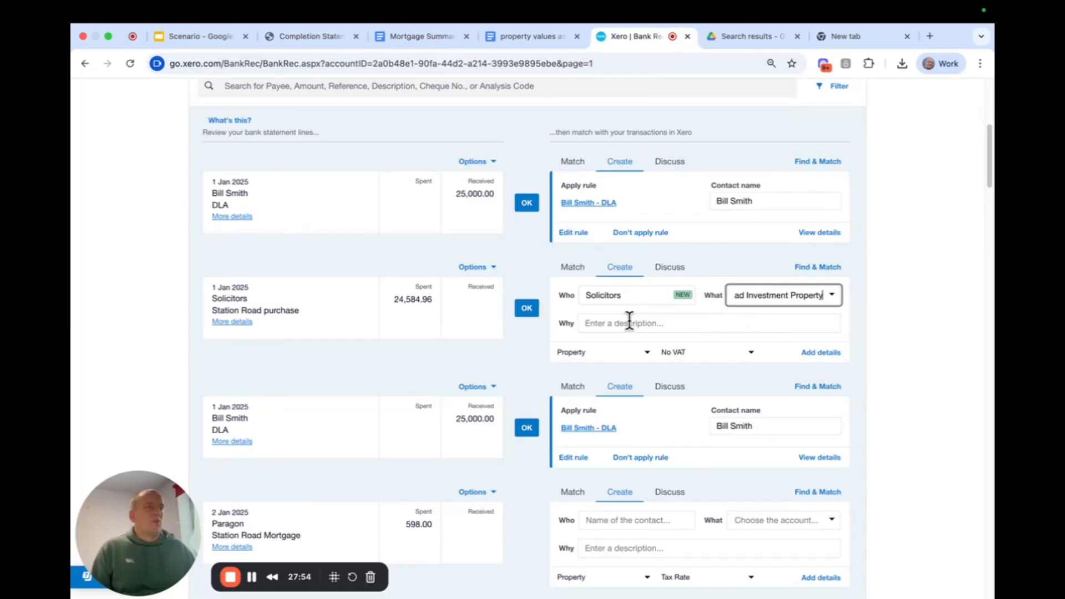
pyautogui.moveTo(213, 310); pyautogui.dragTo(298, 310)
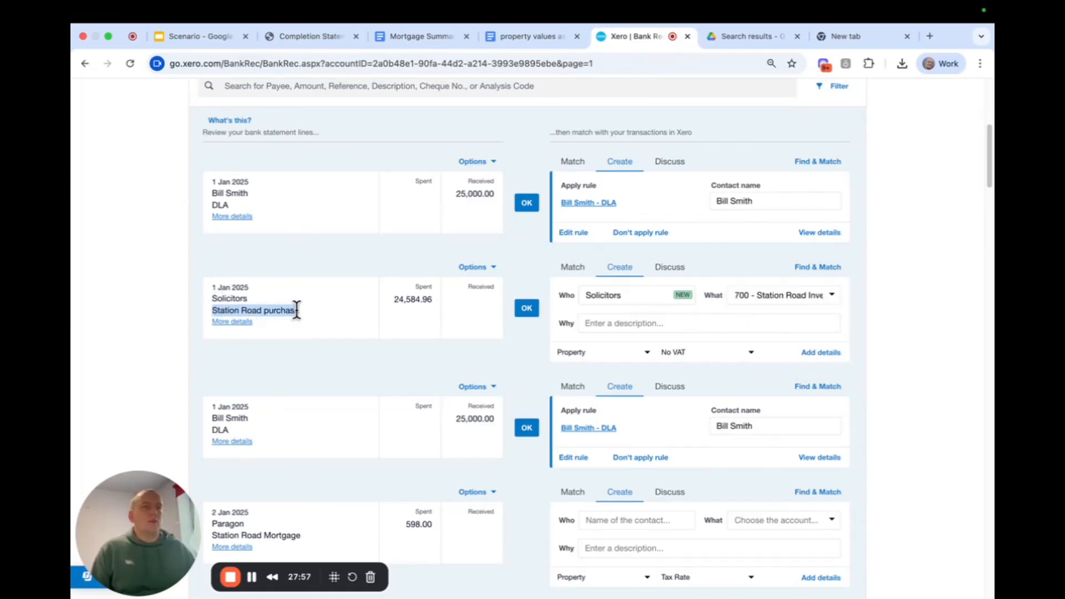
pyautogui.click(634, 324)
pyautogui.hotkey('ctrl', 'v')
pyautogui.click(525, 348)
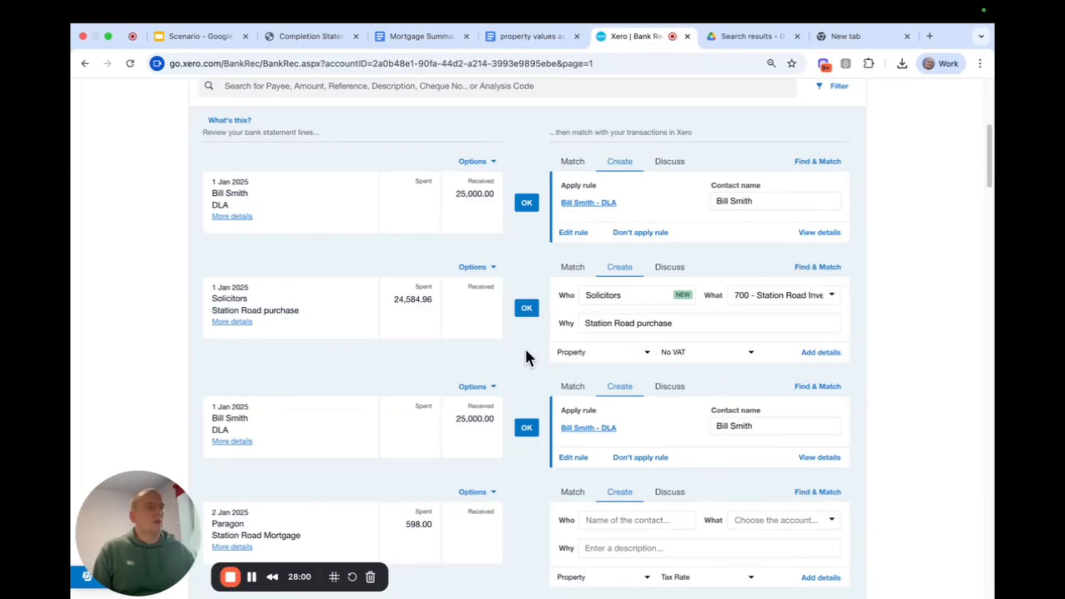
# Reconcile the Solicitors payment and the two 25,000.00 director's loan receipts dated 1 Jan 2025.
pyautogui.click(533, 309)
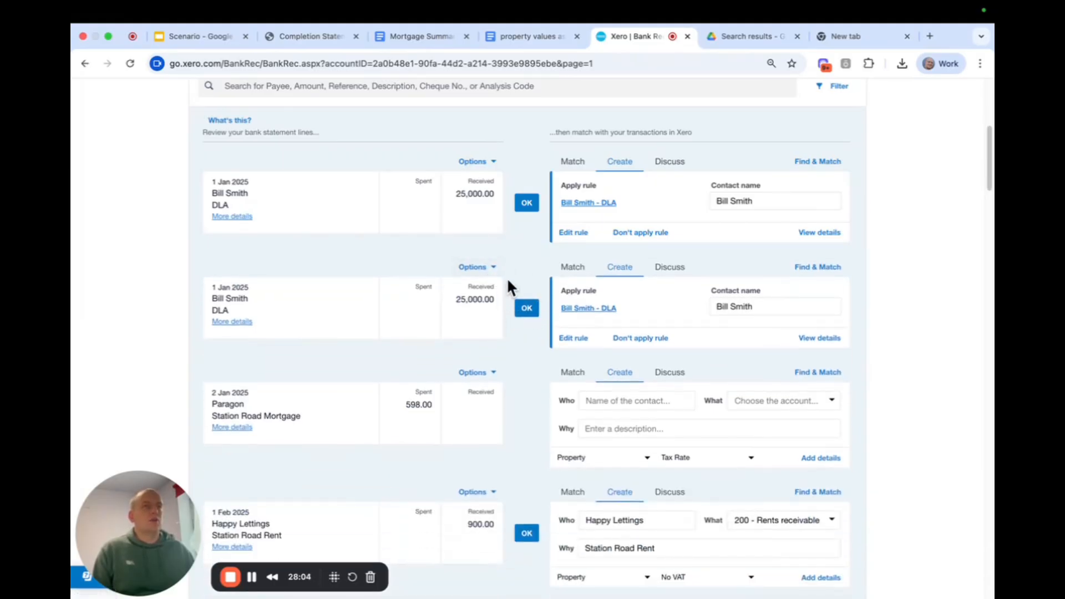
pyautogui.click(526, 204)
pyautogui.click(527, 204)
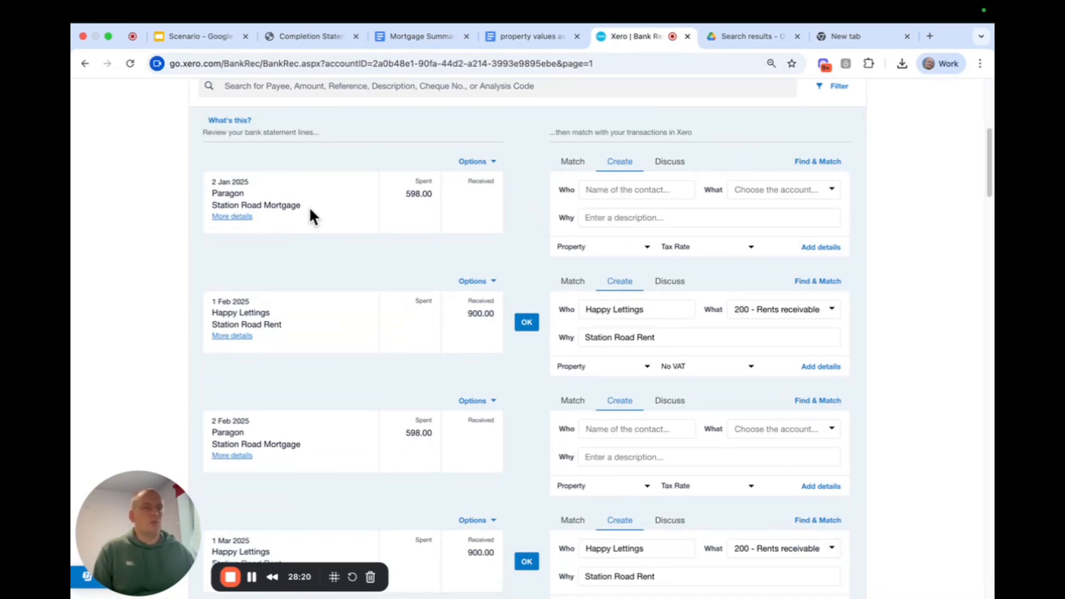
# Start a bank rule from the 2 Jan 2025 Paragon payment, with payee contains "Paragon" as its only condition.
pyautogui.click(487, 164)
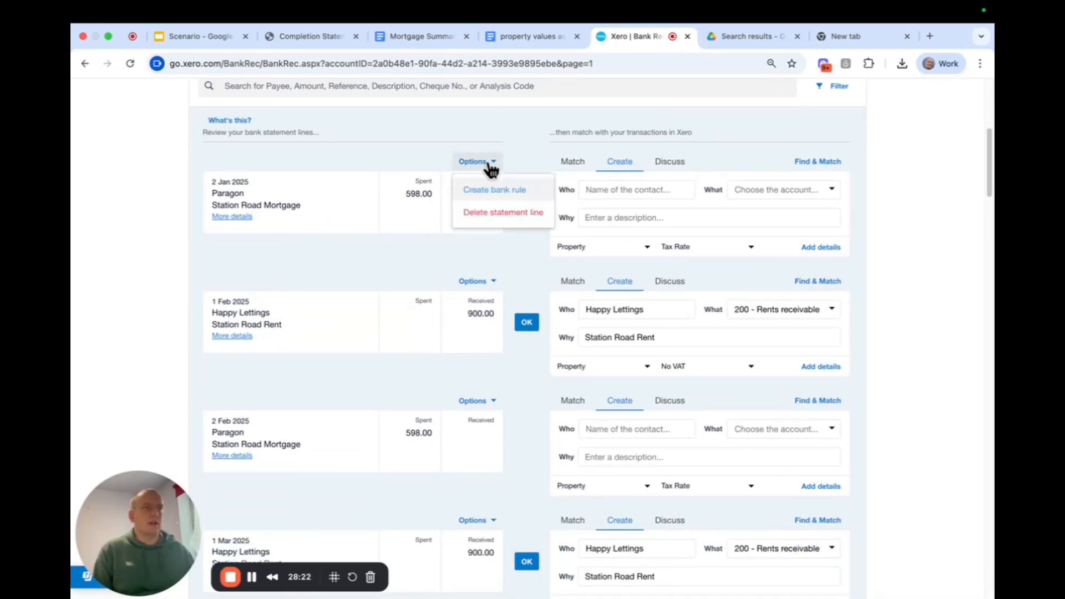
pyautogui.click(492, 192)
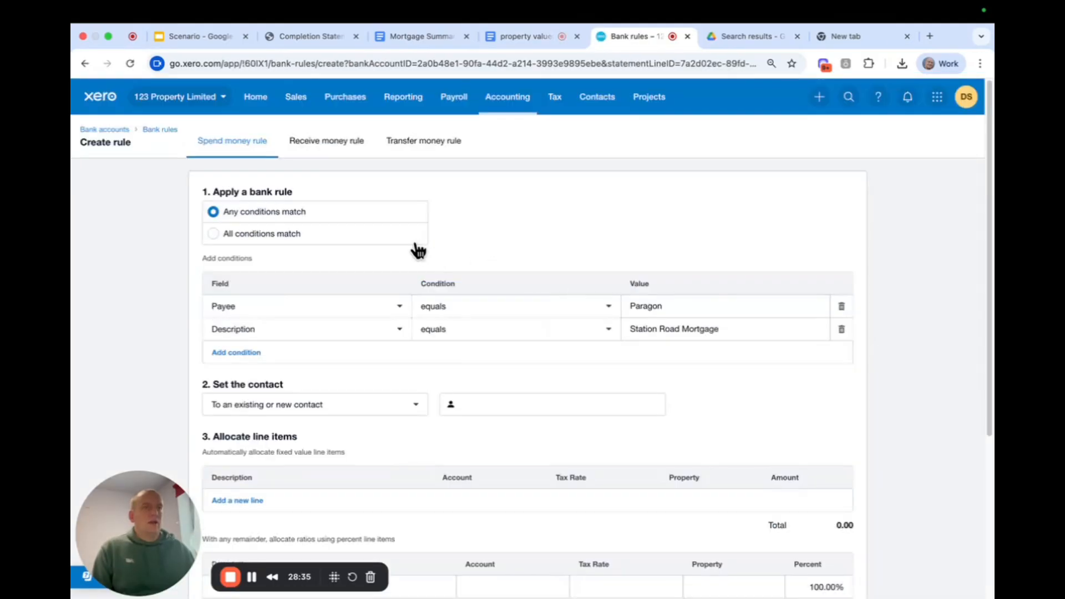
pyautogui.click(841, 330)
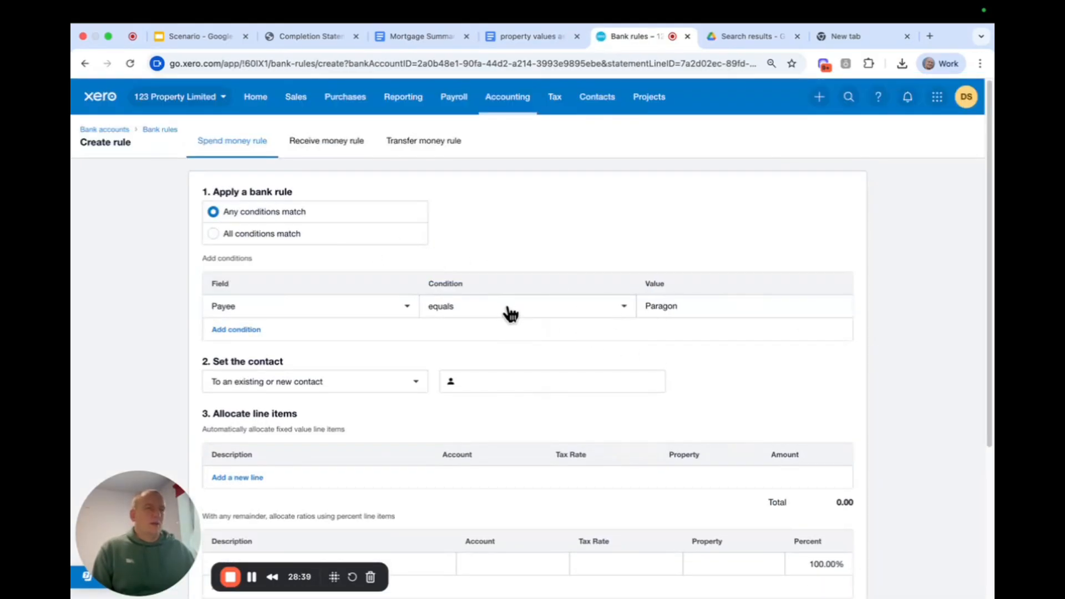
pyautogui.doubleClick(681, 310)
pyautogui.click(693, 310)
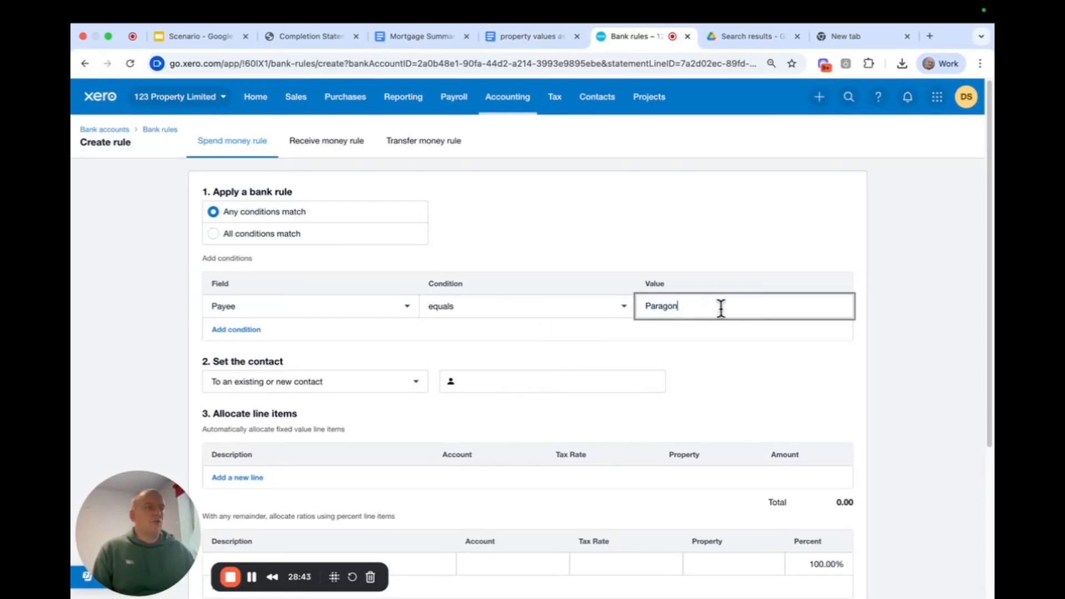
pyautogui.click(513, 313)
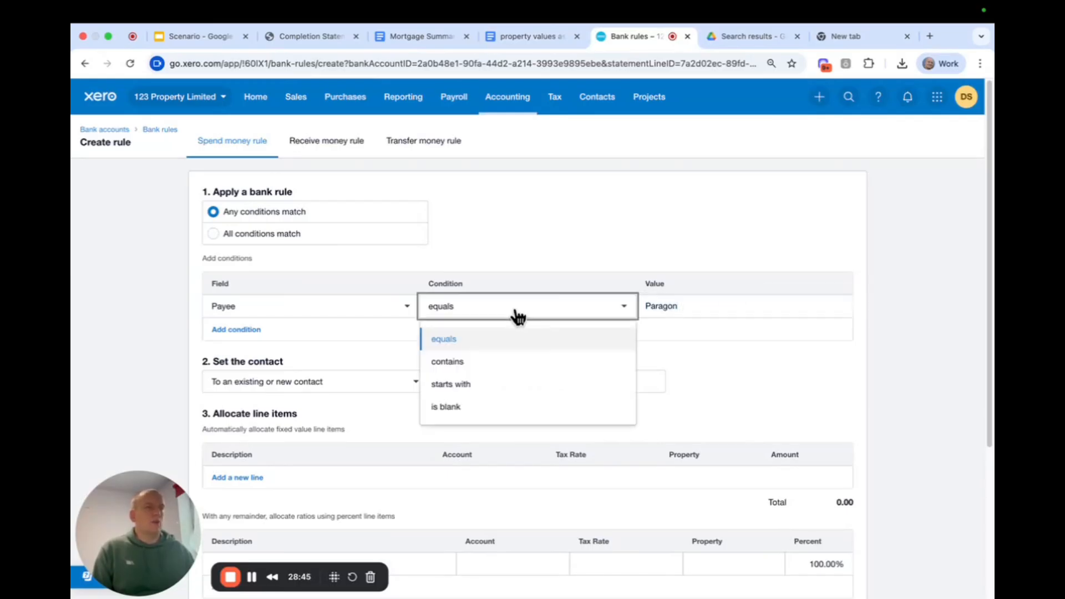
pyautogui.click(496, 363)
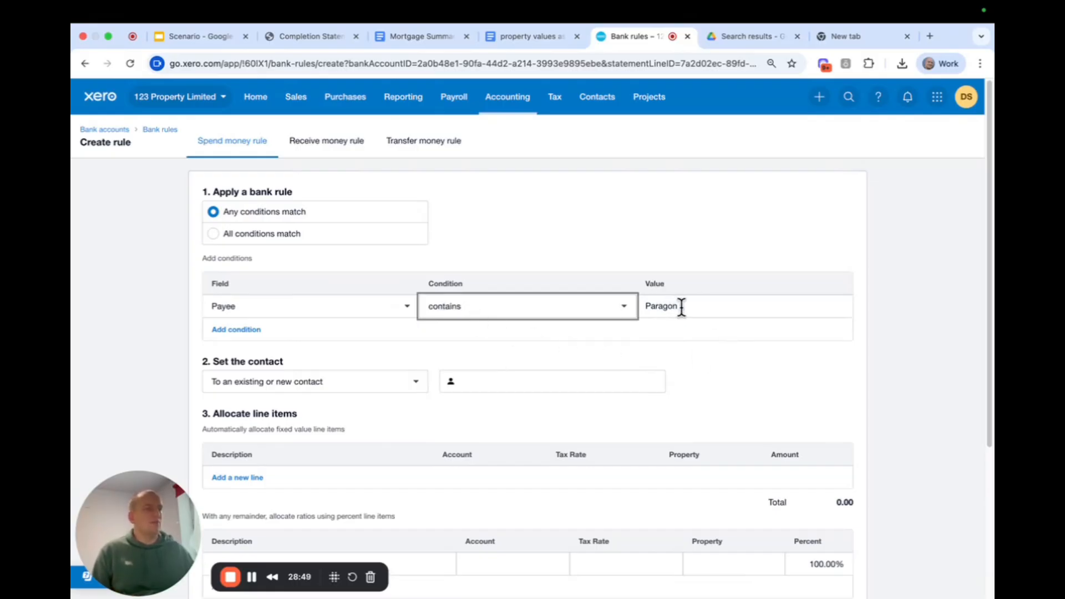
# Set the rule's contact to "Paragon", copied from the payee condition's value.
pyautogui.click(709, 304)
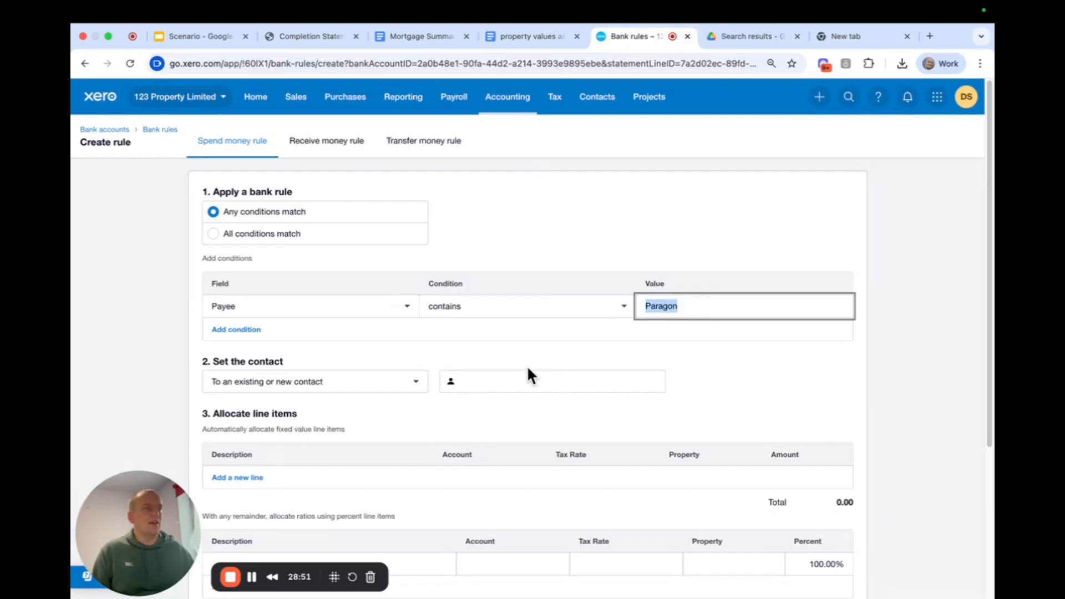
pyautogui.click(721, 353)
pyautogui.moveTo(691, 307); pyautogui.dragTo(602, 316)
pyautogui.hotkey('ctrl', 'c')
pyautogui.click(546, 381)
pyautogui.hotkey('ctrl', 'v')
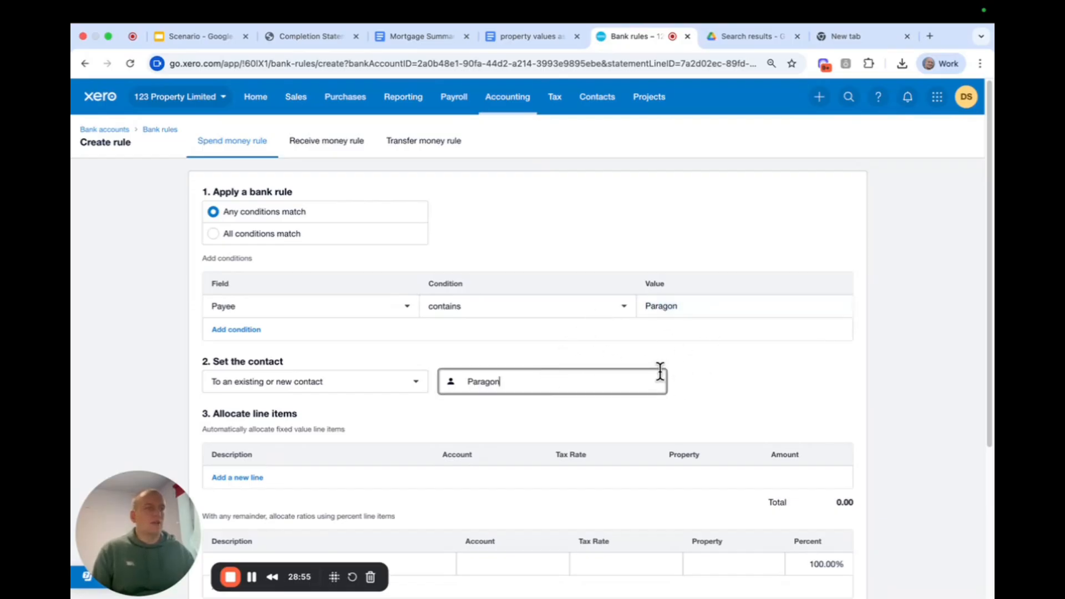
pyautogui.click(554, 413)
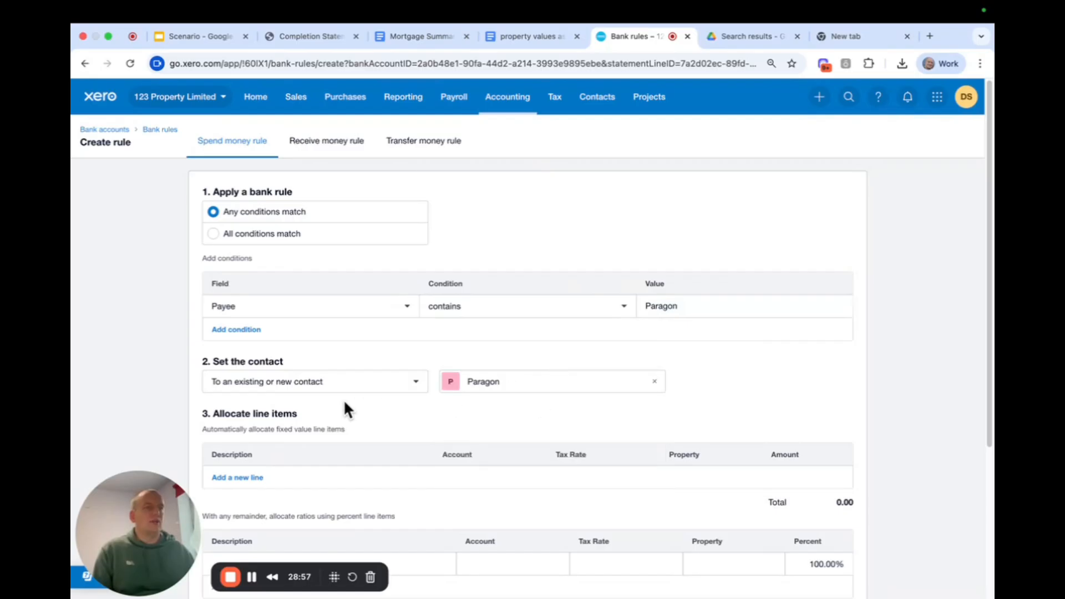
# Describe the rule's 100% percent line item as "Paragon mortgage".
pyautogui.scroll(-4, 344, 399)
pyautogui.click(321, 347)
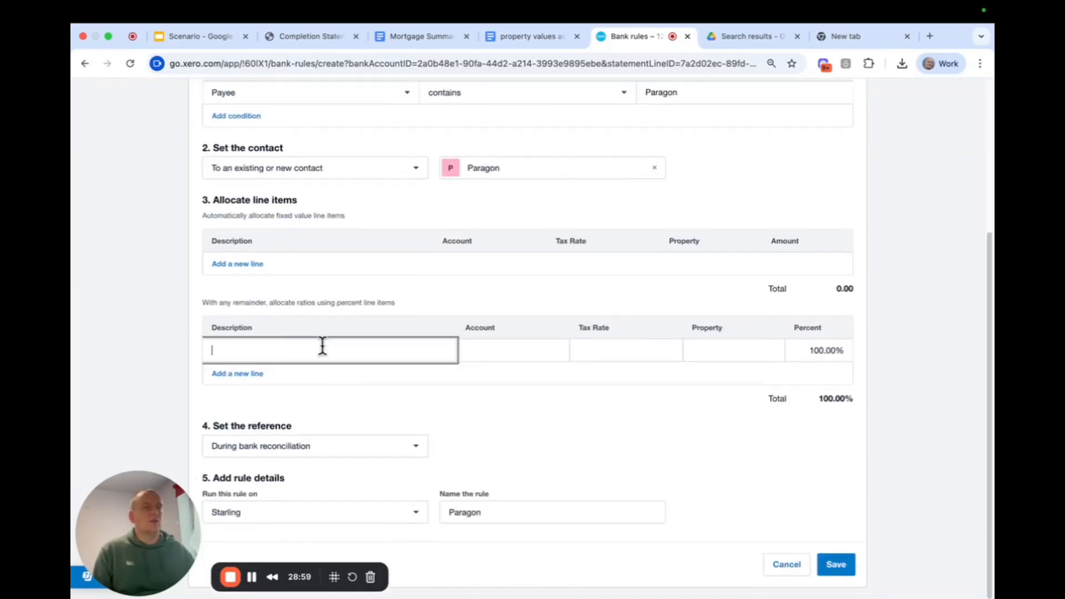
pyautogui.hotkey('ctrl', 'v')
pyautogui.write('m')
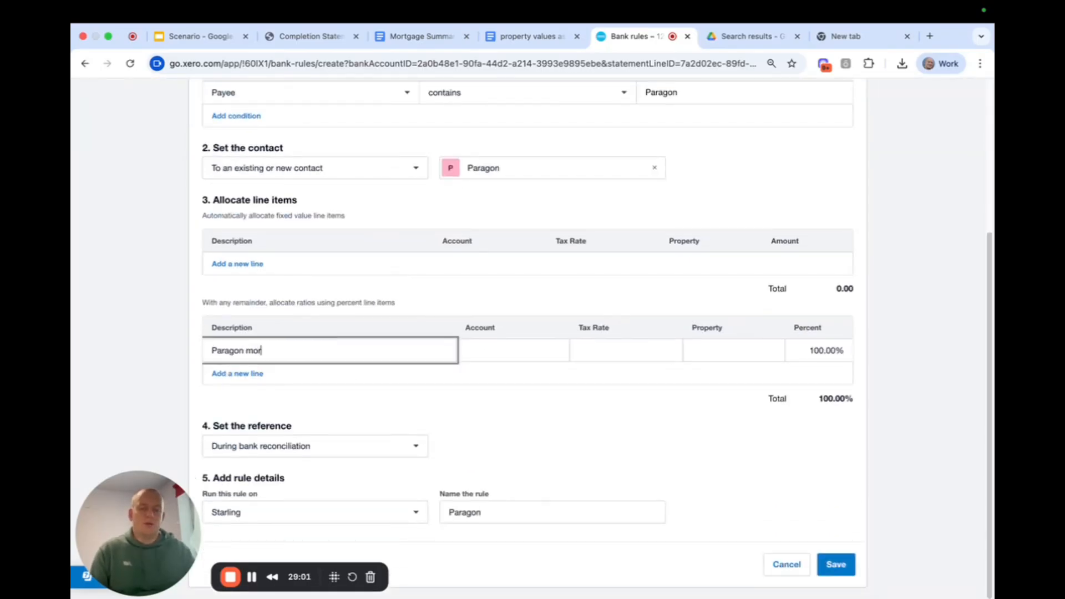
pyautogui.write('ortgage')
pyautogui.scroll(2, 527, 333)
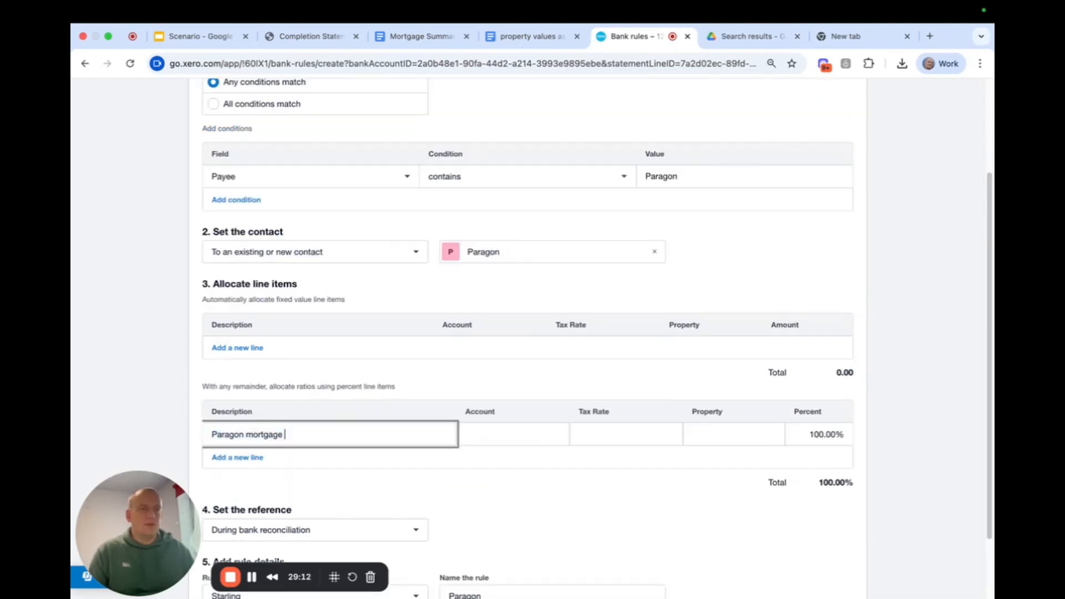
# Complete the percent line description as "Paragon mortgage station road" and allocate it to account 992 - Mortgage interest.
pyautogui.write('station road')
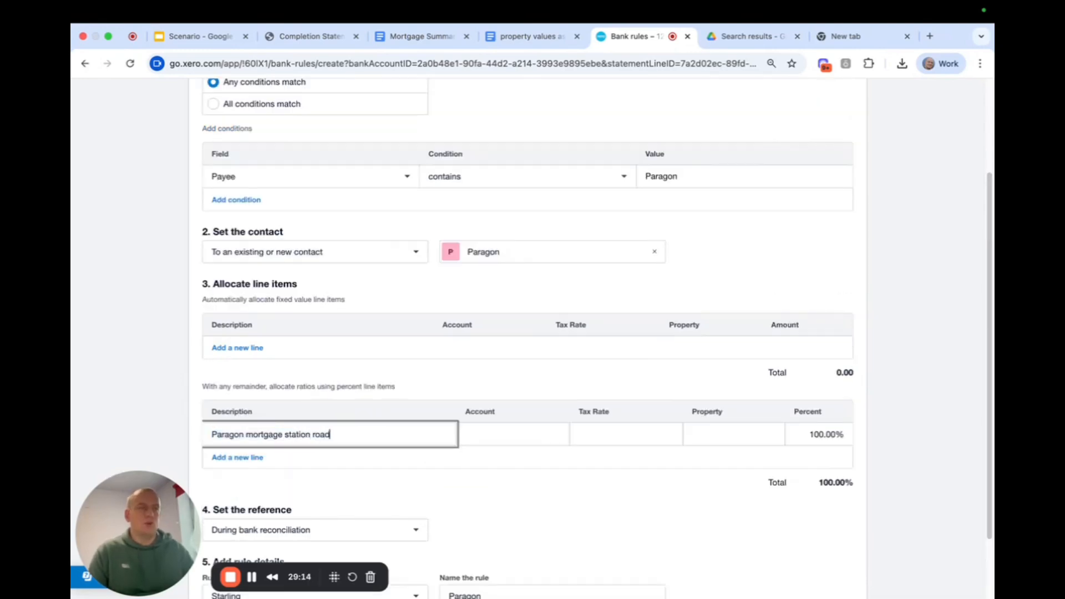
pyautogui.click(520, 434)
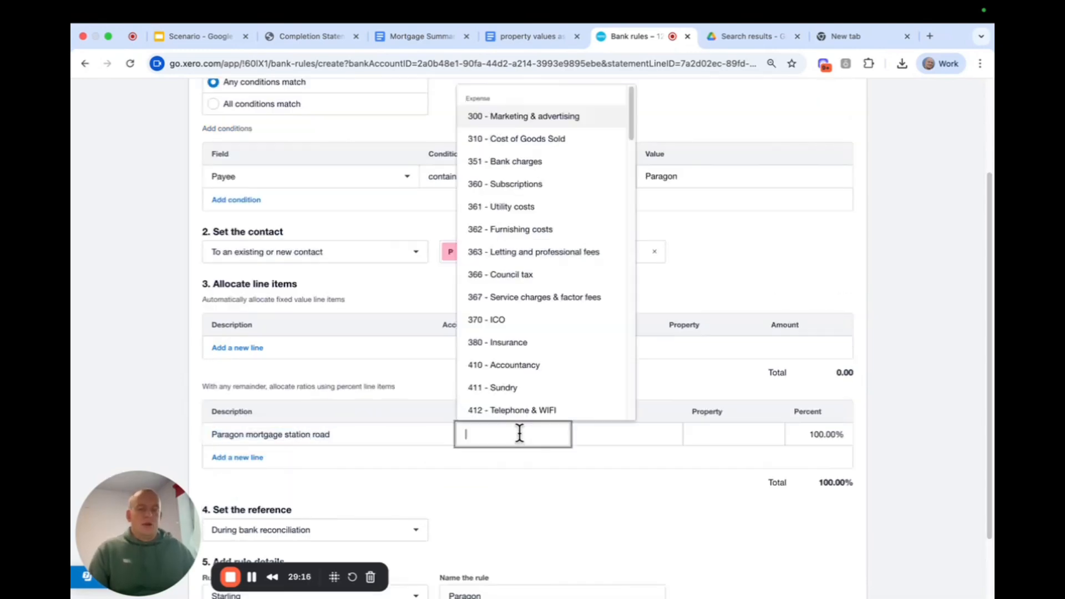
pyautogui.write('mort')
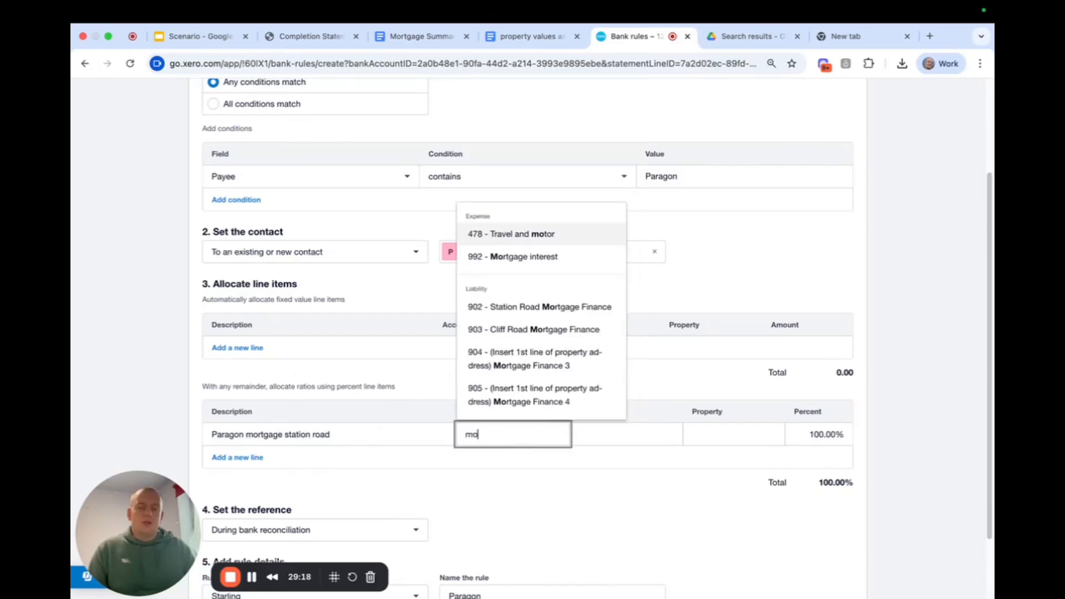
pyautogui.click(553, 257)
# Assign the mortgage interest line to the Station Road property.
pyautogui.click(725, 425)
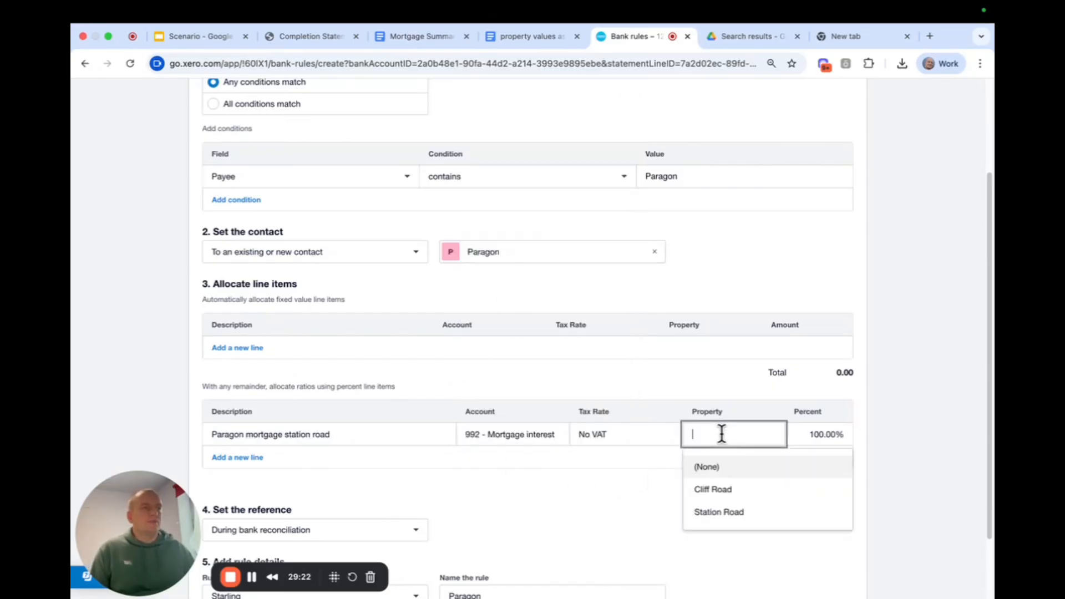
pyautogui.write('staion')
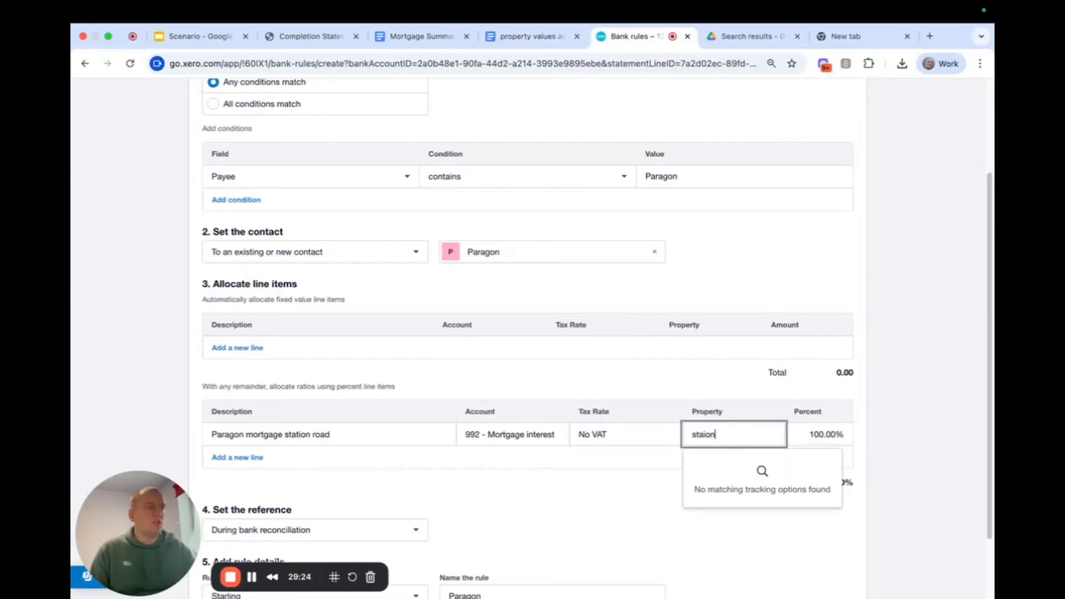
pyautogui.press('BackSpace')
pyautogui.press('BackSpace')
pyautogui.press('BackSpace')
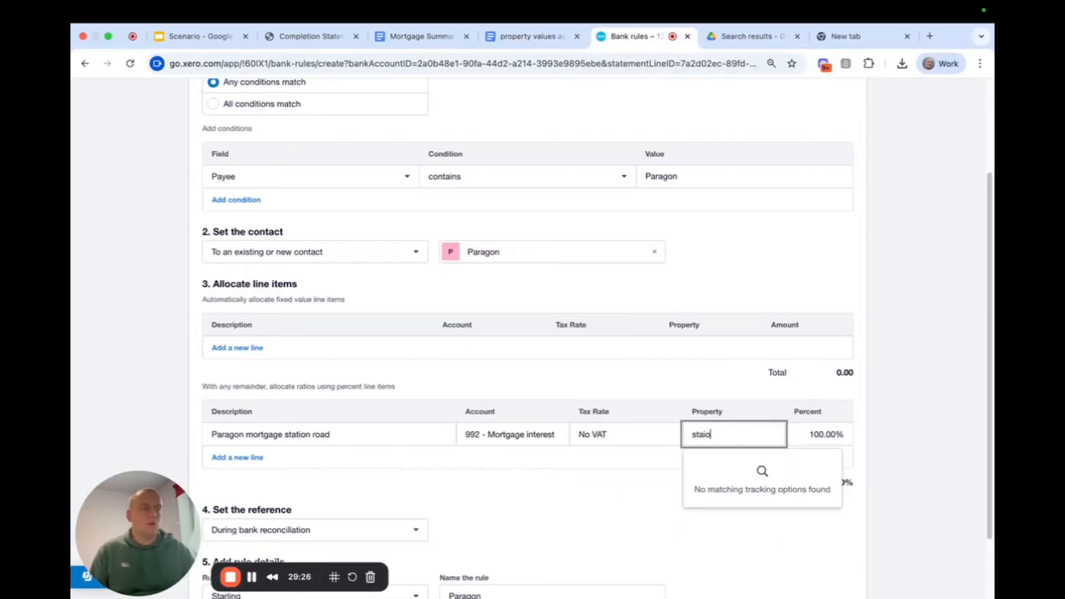
pyautogui.click(724, 469)
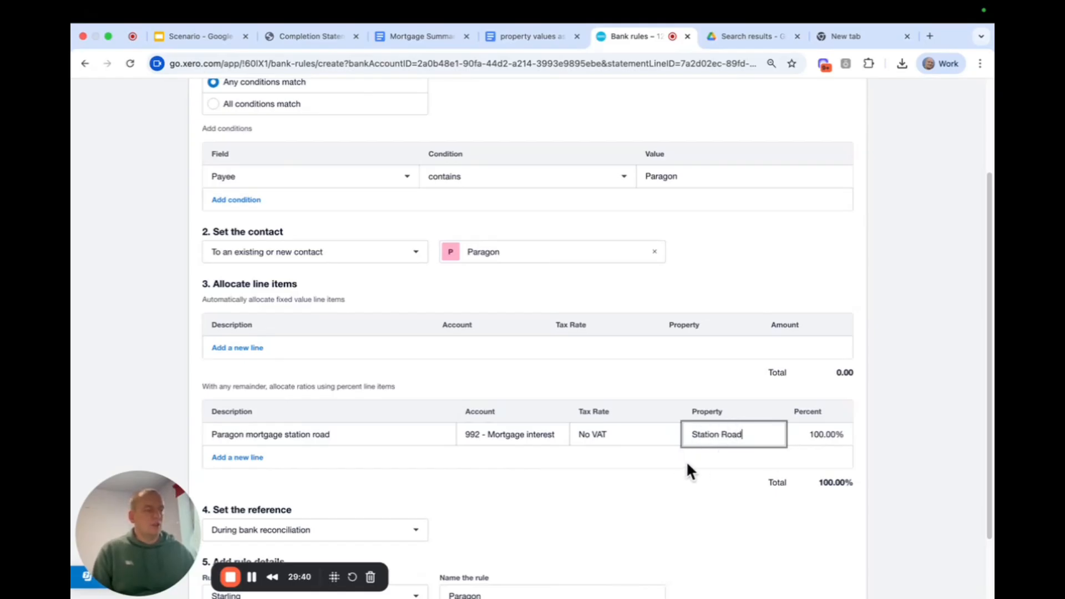
# Name the rule "Paragon - station road mortgage" and save it.
pyautogui.scroll(-3, 686, 460)
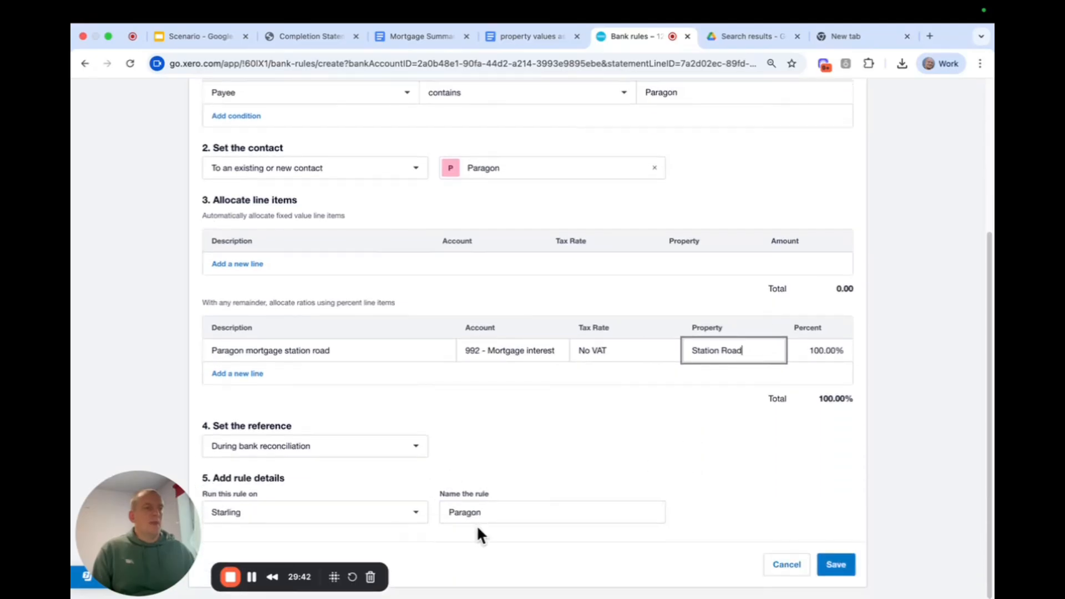
pyautogui.click(524, 508)
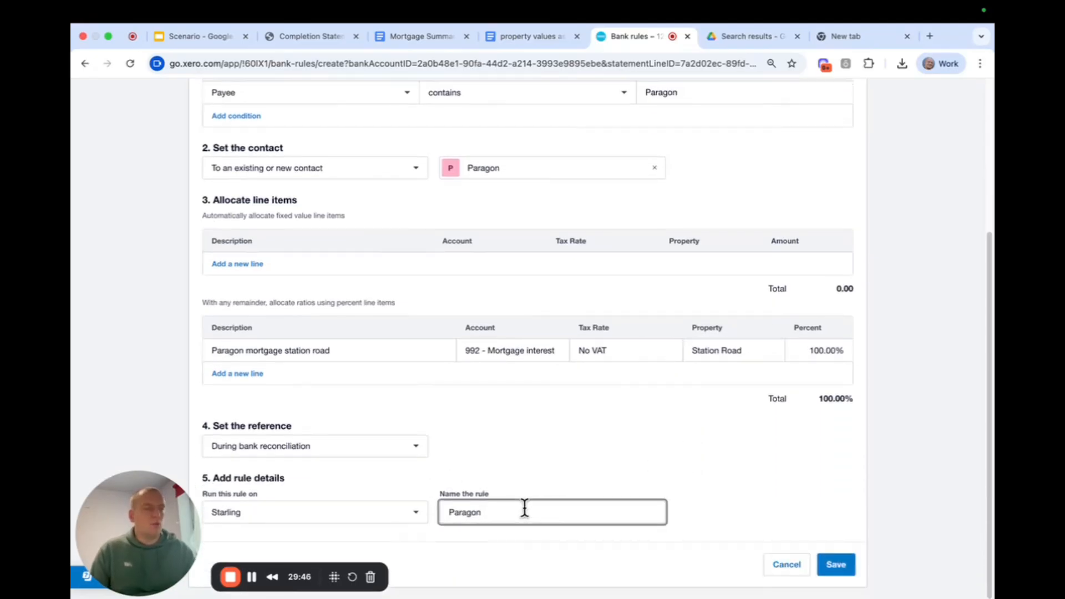
pyautogui.write('- ')
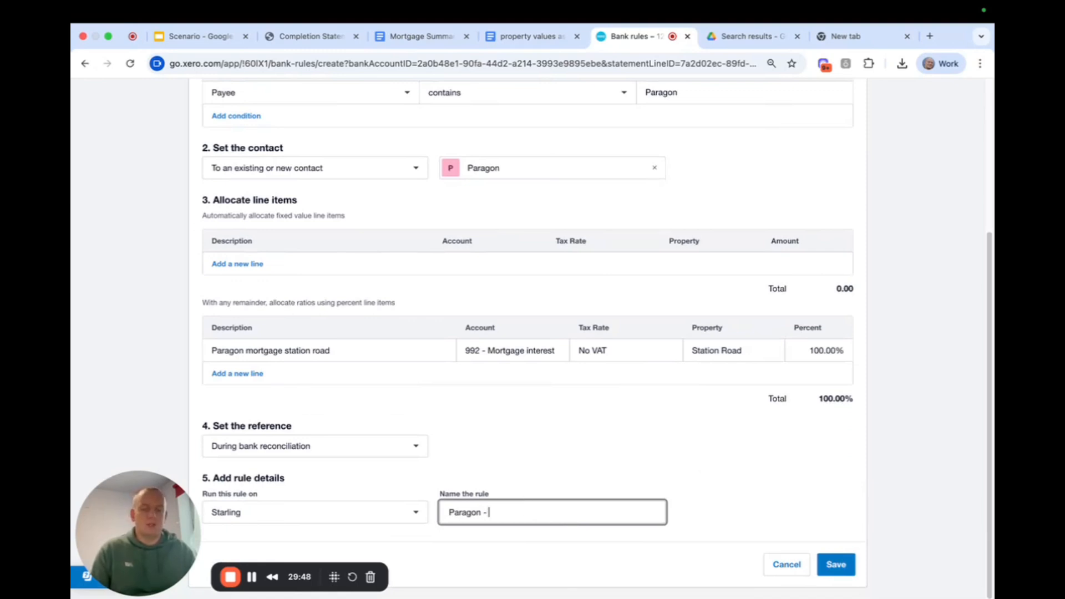
pyautogui.write('station road ')
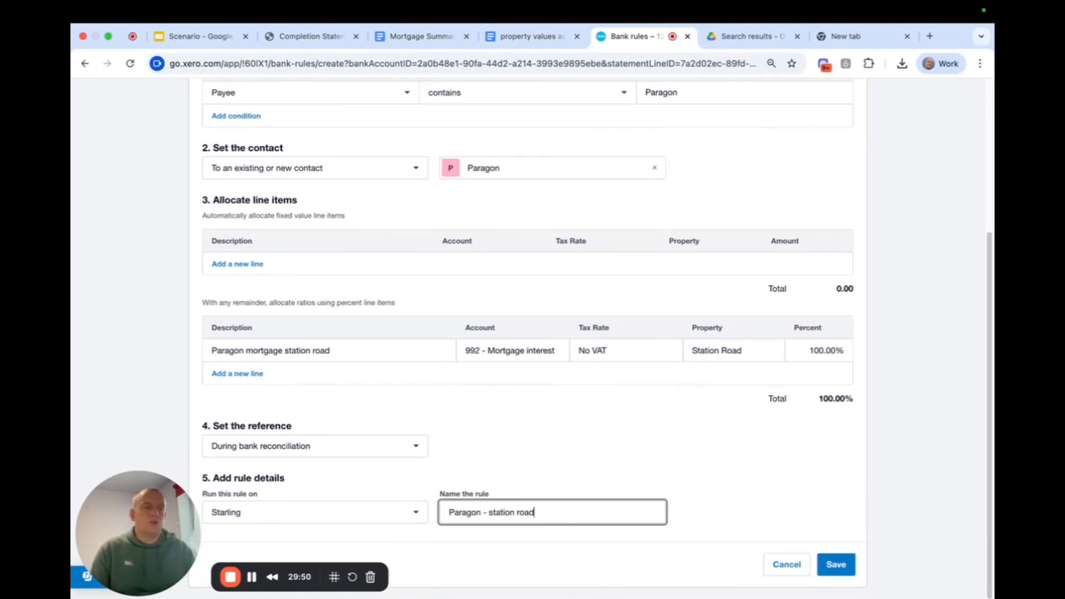
pyautogui.write('mortgage')
pyautogui.click(848, 555)
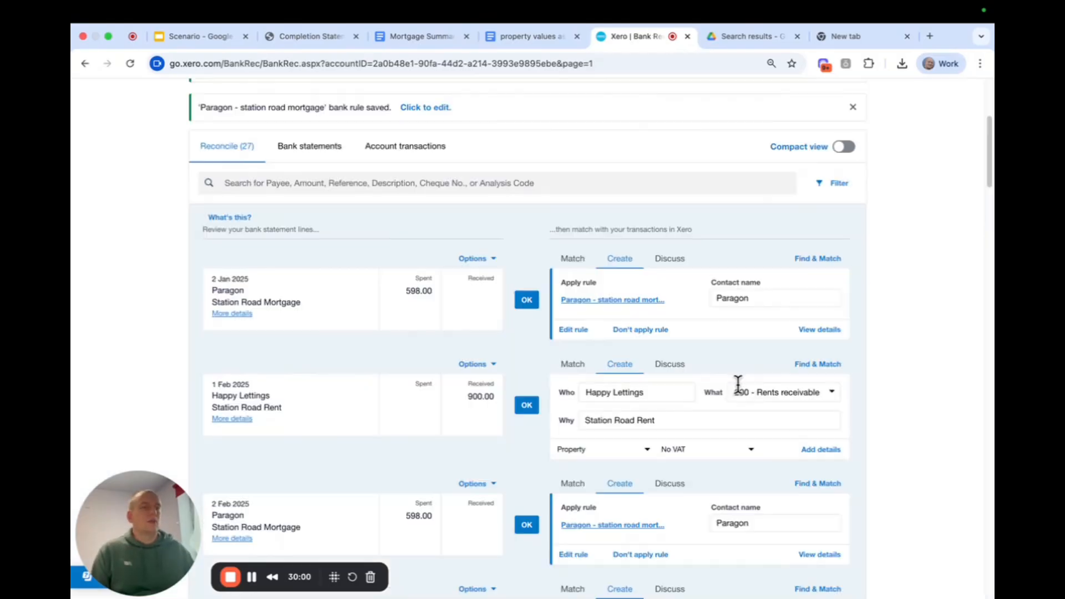
# Check the rule's matches among the statement lines and reconcile the 2 Jan 2025 Paragon payment with it.
pyautogui.scroll(-3, 475, 397)
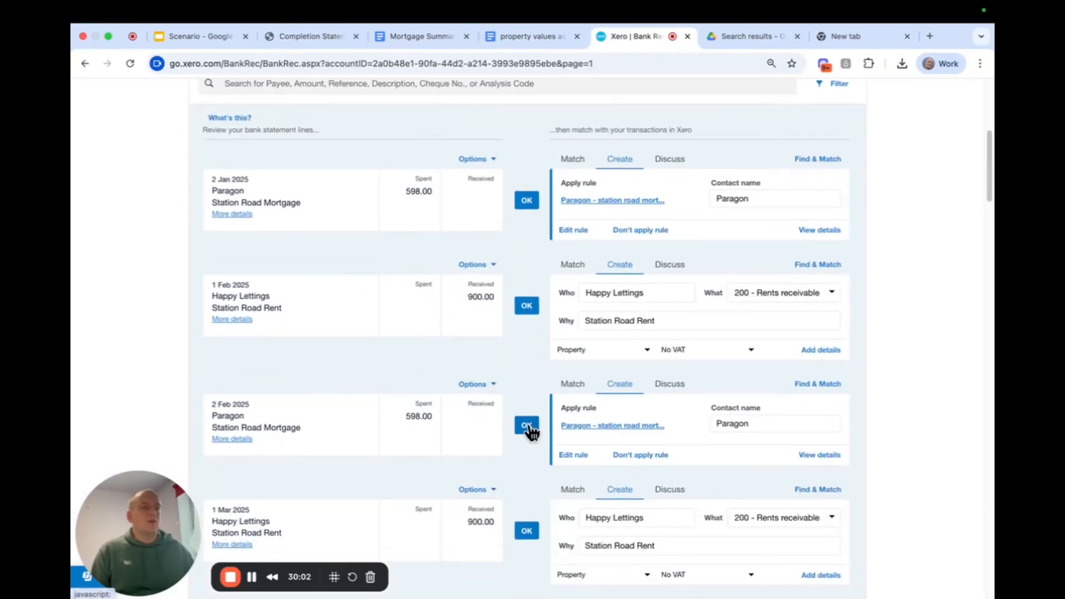
pyautogui.scroll(-9, 404, 418)
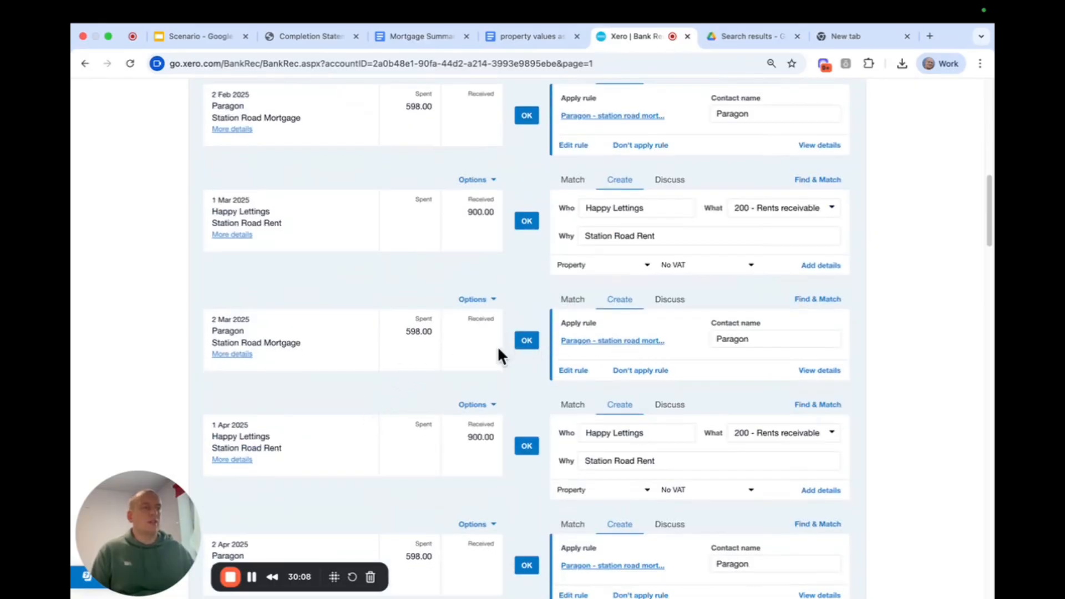
pyautogui.scroll(13, 514, 351)
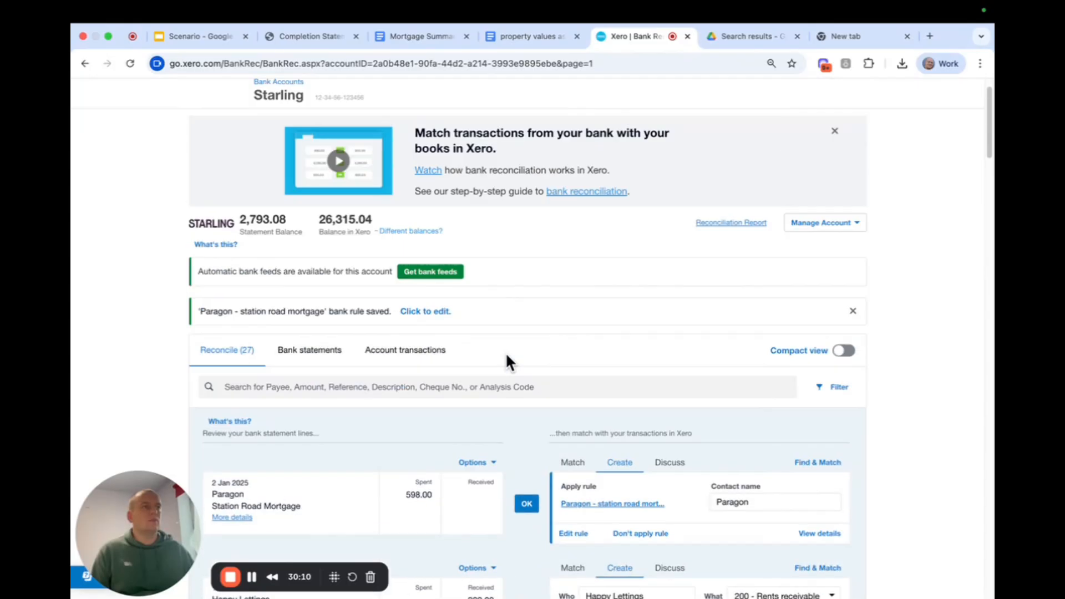
pyautogui.scroll(-5, 507, 355)
pyautogui.scroll(-2, 457, 349)
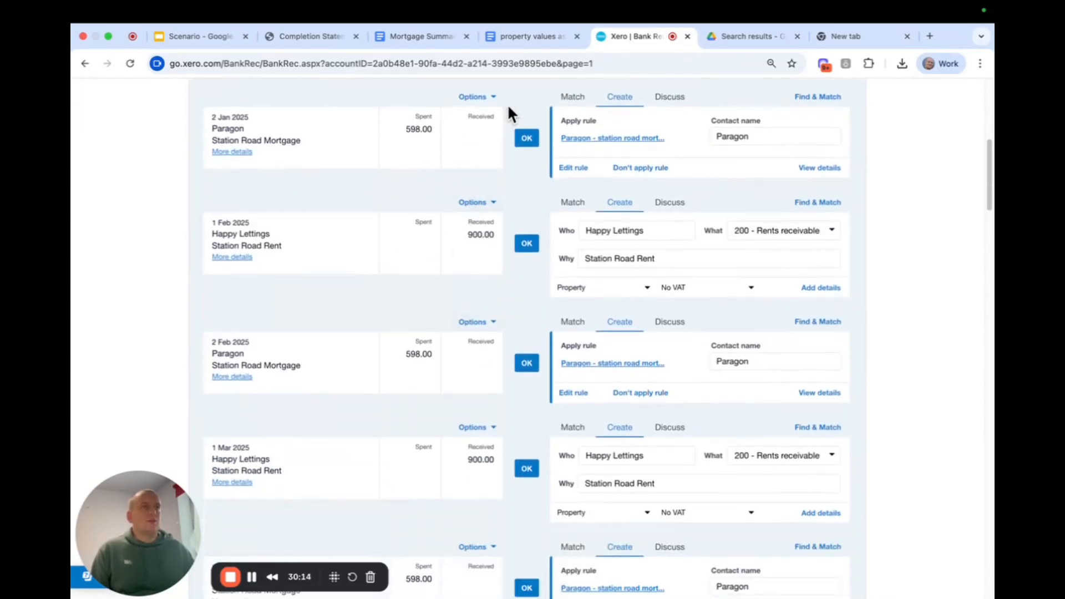
pyautogui.click(528, 140)
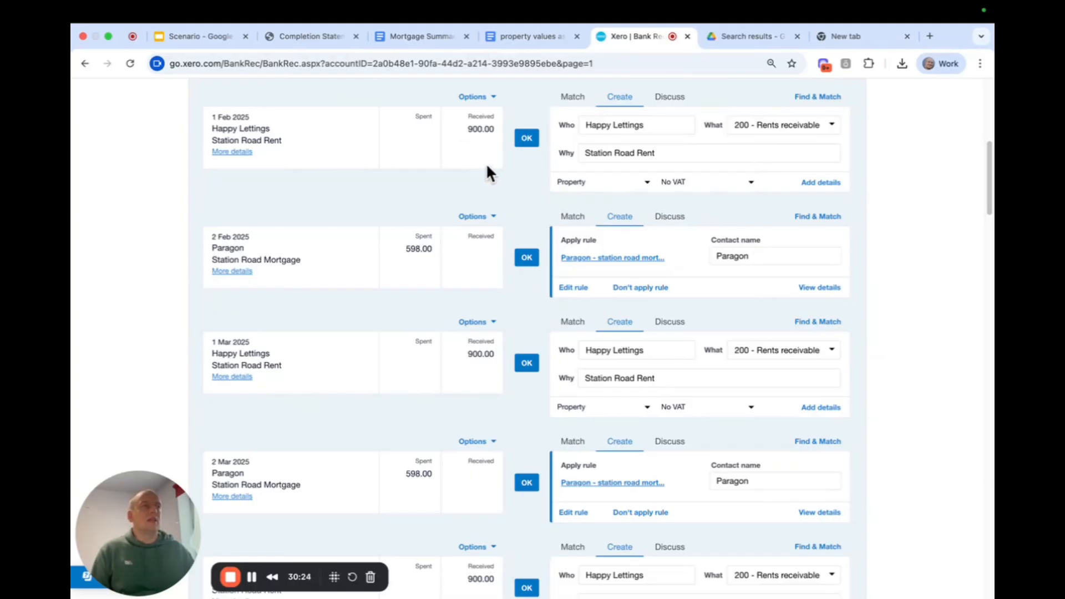
# Start a bank rule from the 1 Feb 2025 Happy Lettings receipt, with payee contains "Happy Lettings" as its only condition.
pyautogui.click(477, 101)
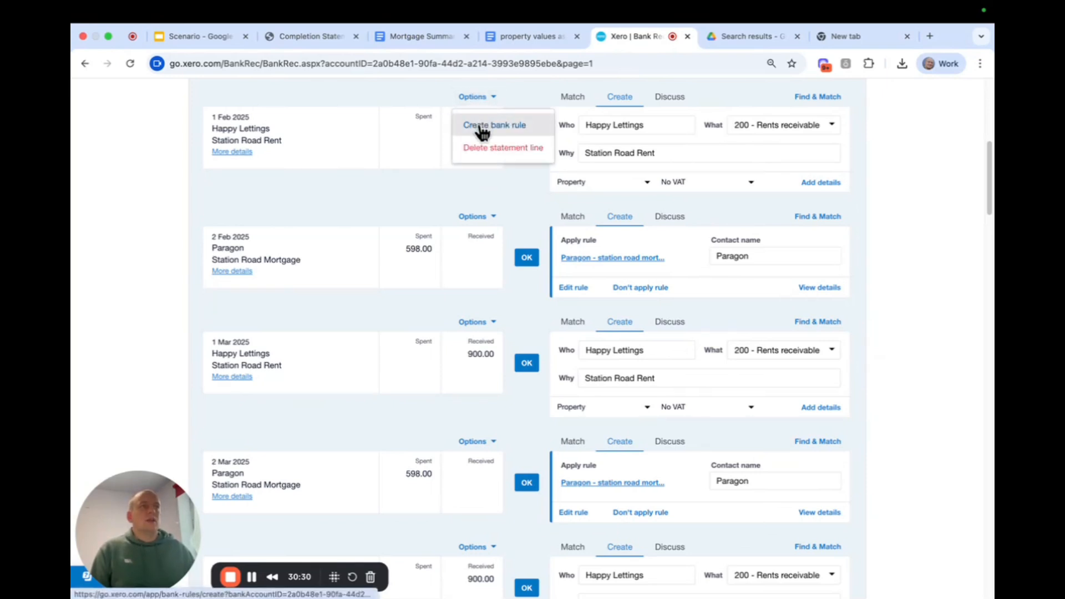
pyautogui.click(483, 127)
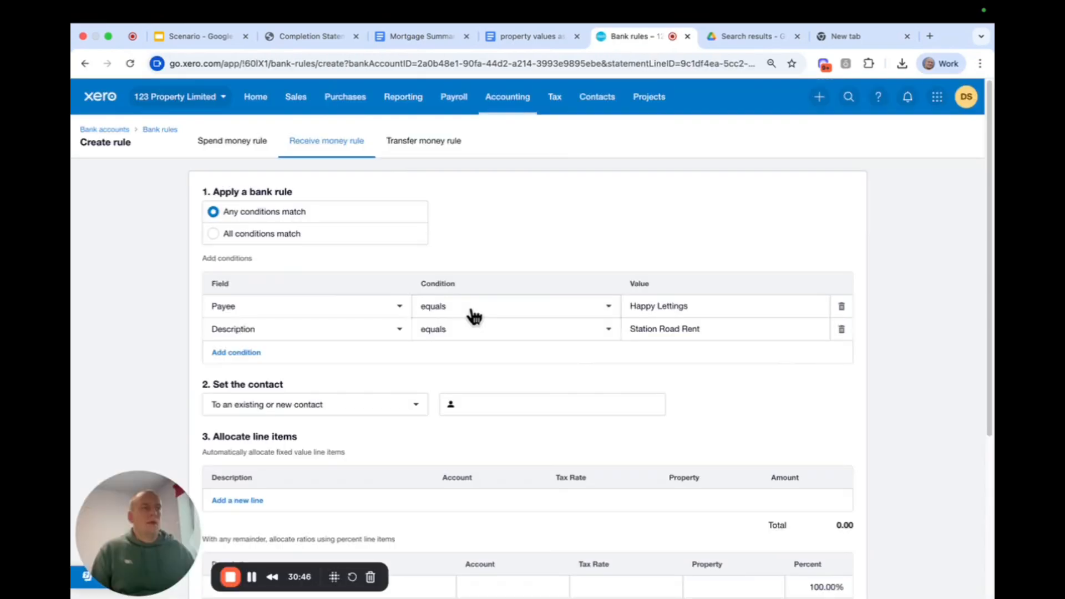
pyautogui.click(474, 316)
pyautogui.click(478, 362)
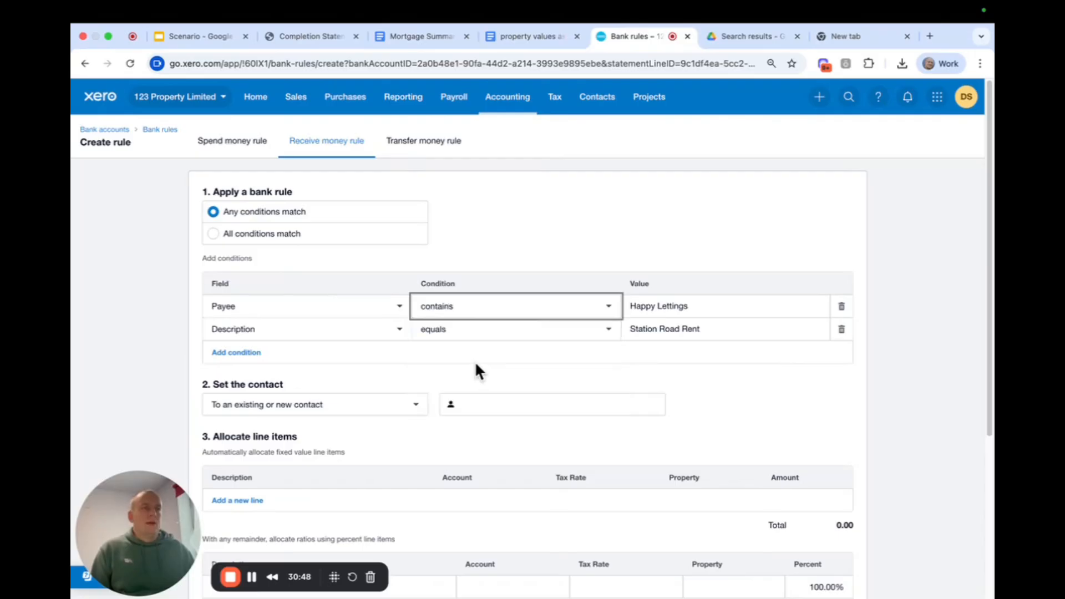
pyautogui.click(841, 331)
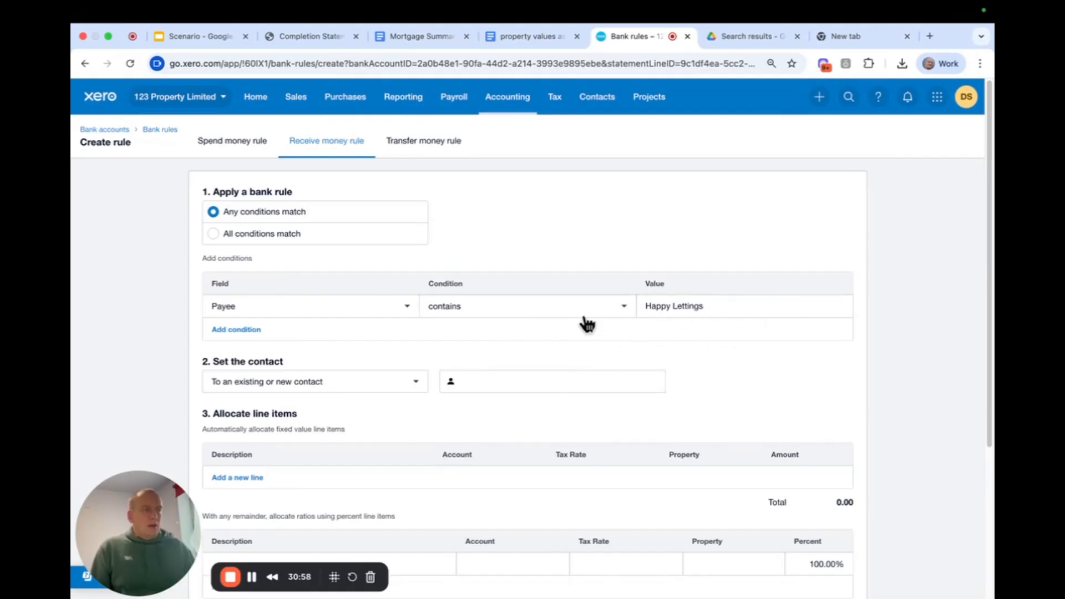
# Set the rule's contact to "Happy Lettings", copied from the payee condition's value.
pyautogui.scroll(-3, 579, 321)
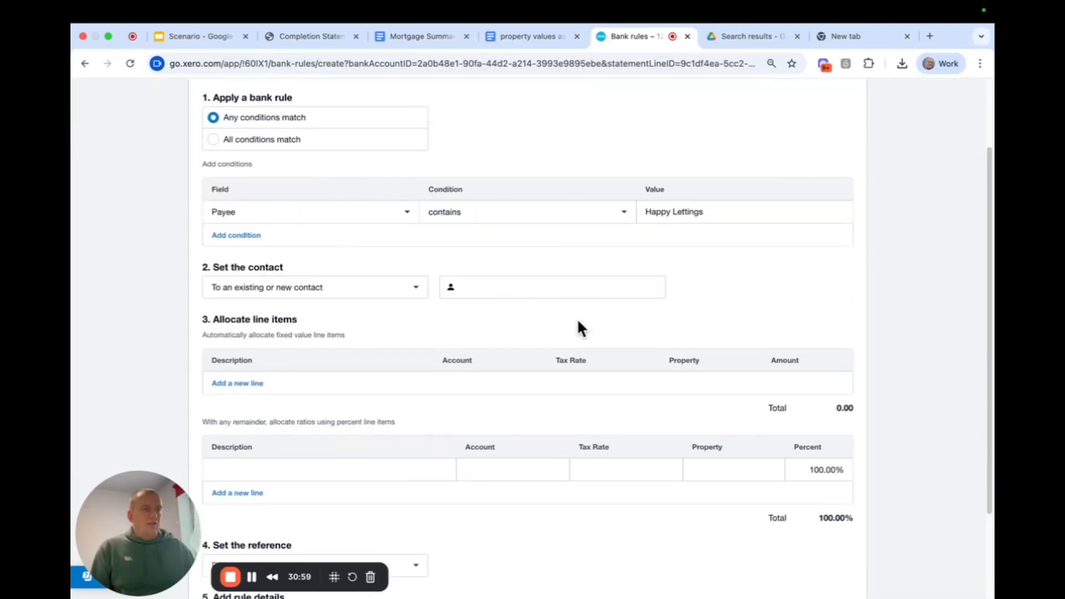
pyautogui.click(715, 205)
pyautogui.press('super+c')
pyautogui.click(497, 281)
pyautogui.press('super+v')
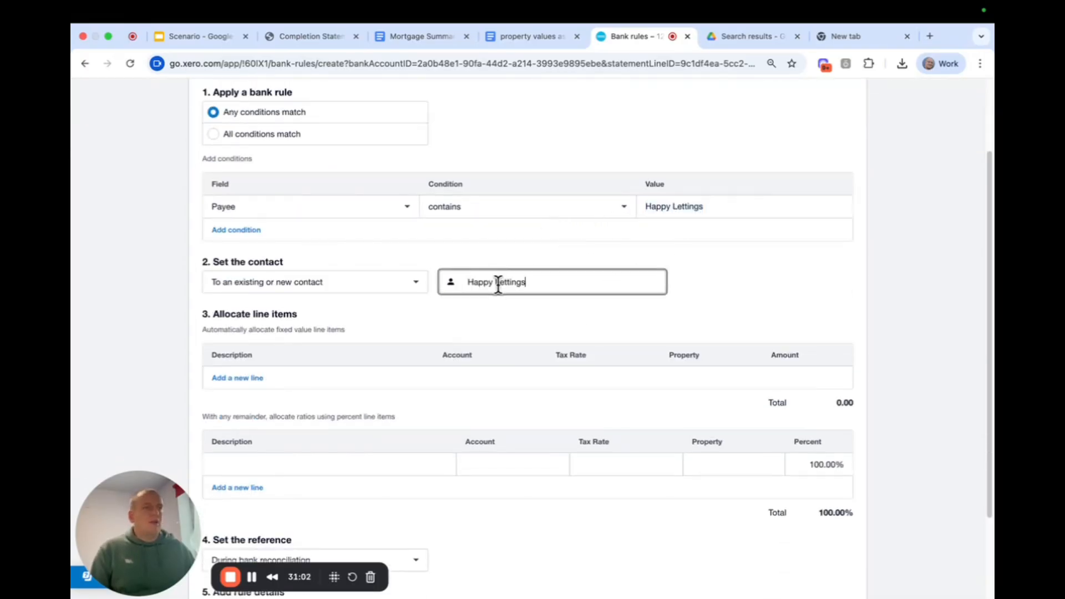
pyautogui.click(543, 322)
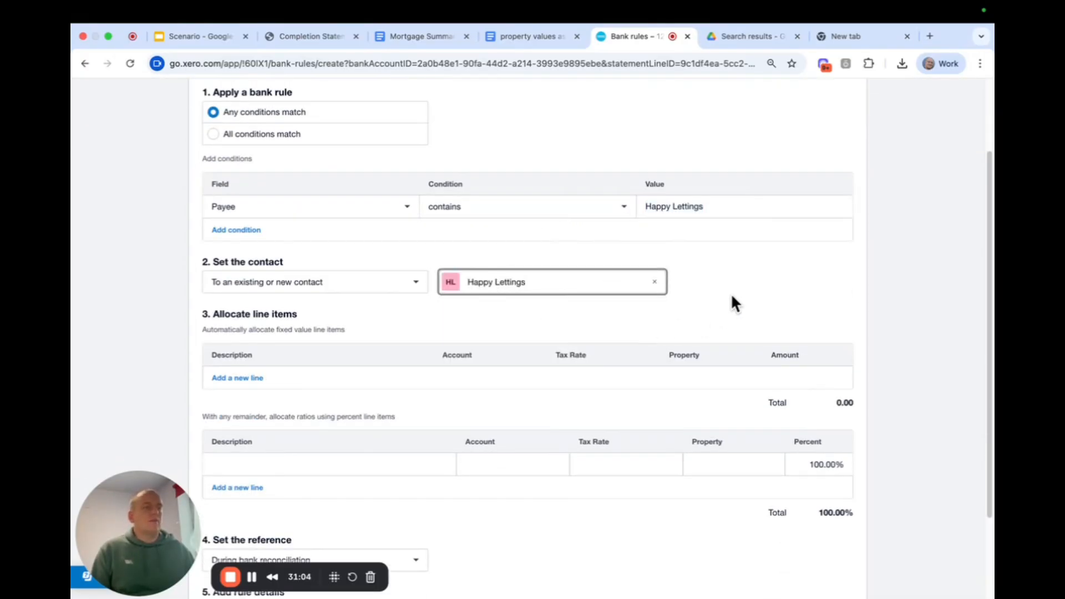
# Describe the rule's 100% percent line item as "Happy Lettings rent station road".
pyautogui.scroll(-3, 538, 323)
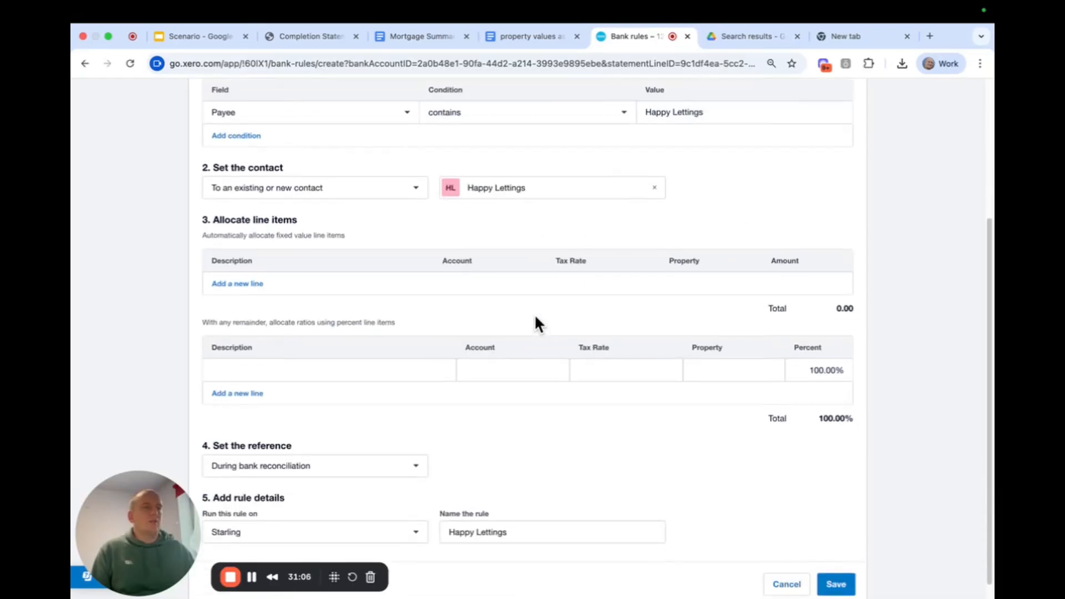
pyautogui.click(318, 367)
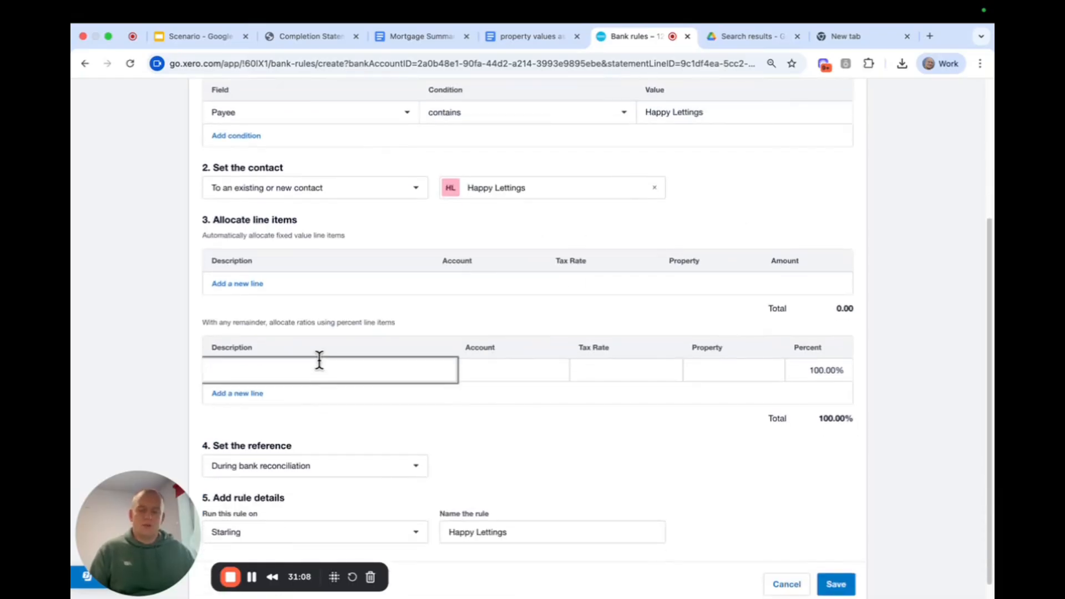
pyautogui.press('super+v')
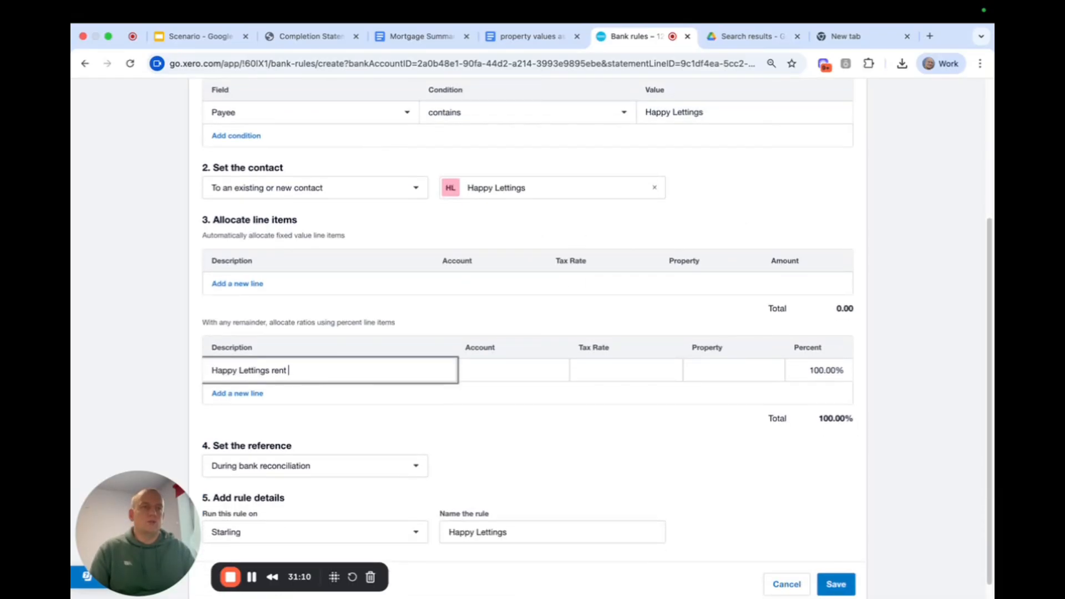
pyautogui.write('rent station roa')
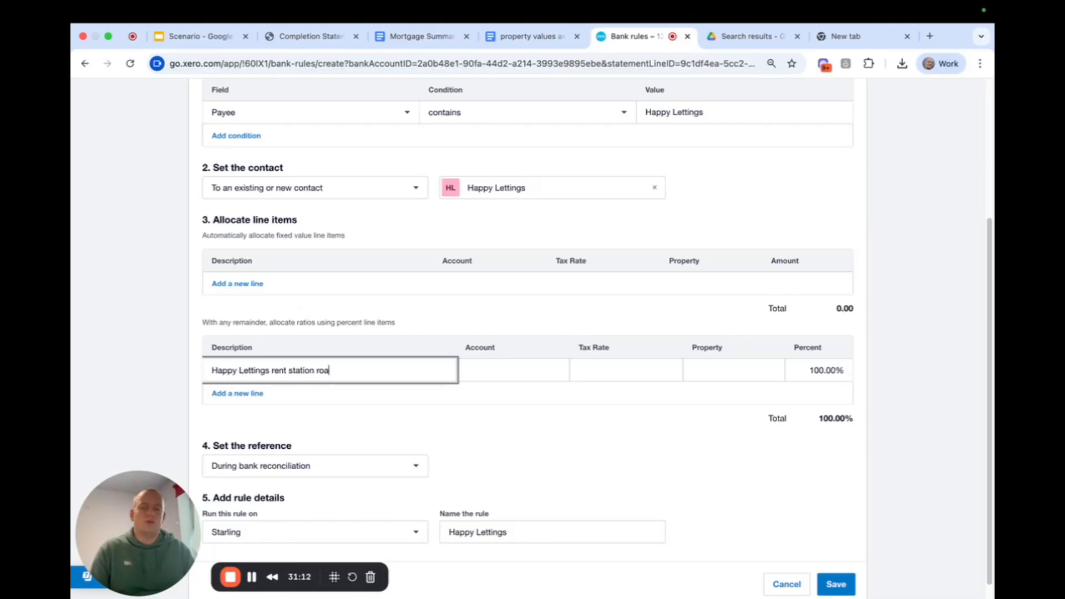
pyautogui.write('d')
# Allocate the rent line to account 200 - Rents receivable and the Station Road property.
pyautogui.click(480, 369)
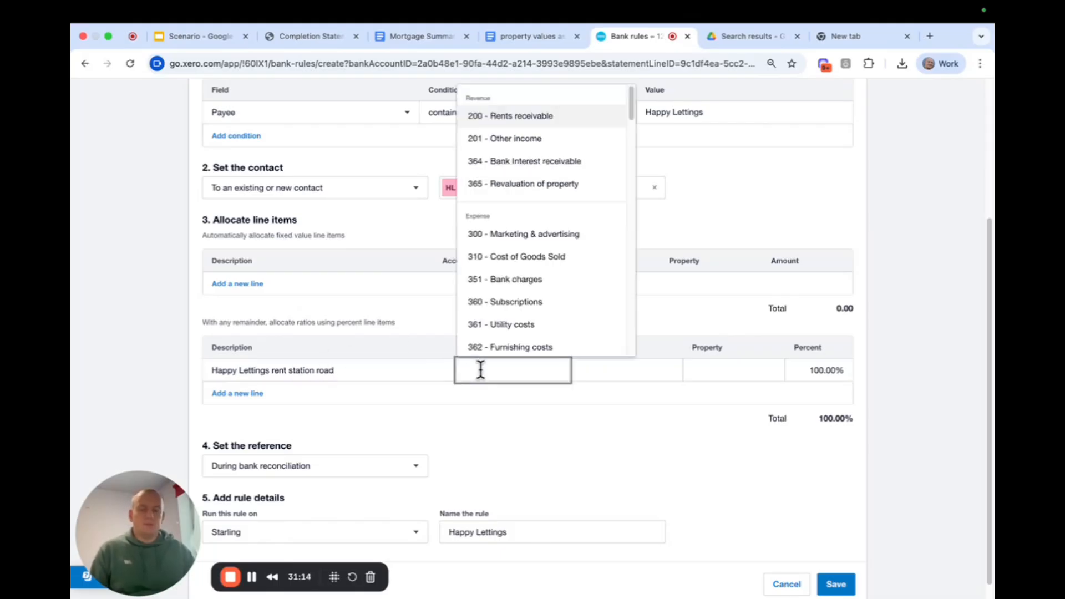
pyautogui.write('rent')
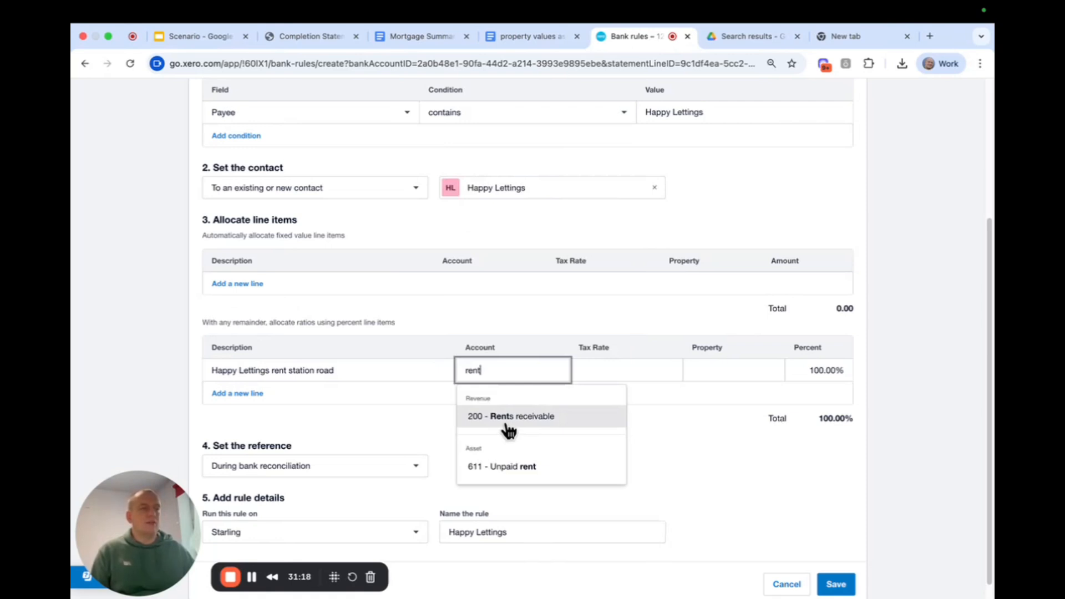
pyautogui.click(507, 427)
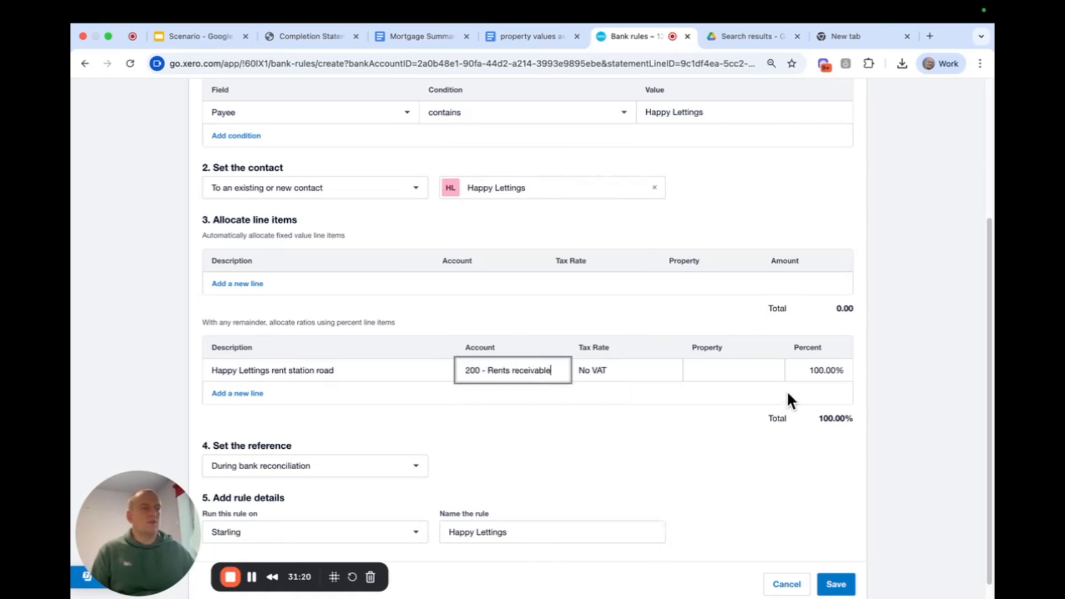
pyautogui.click(727, 364)
pyautogui.write('station')
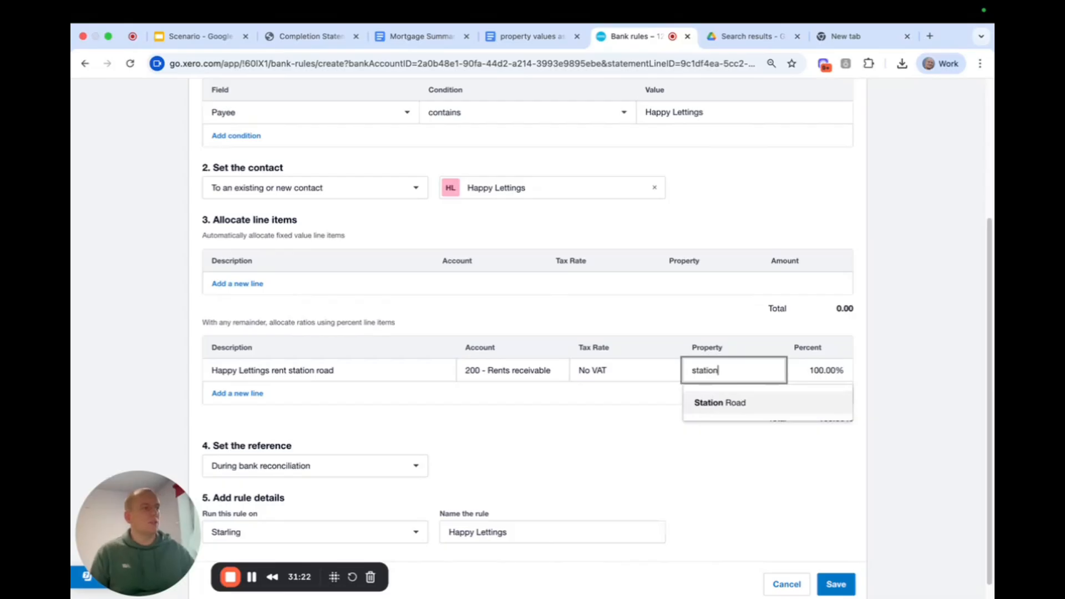
pyautogui.click(771, 409)
# Name the rent rule "Happy Lettings station road".
pyautogui.scroll(-1, 550, 491)
pyautogui.click(527, 508)
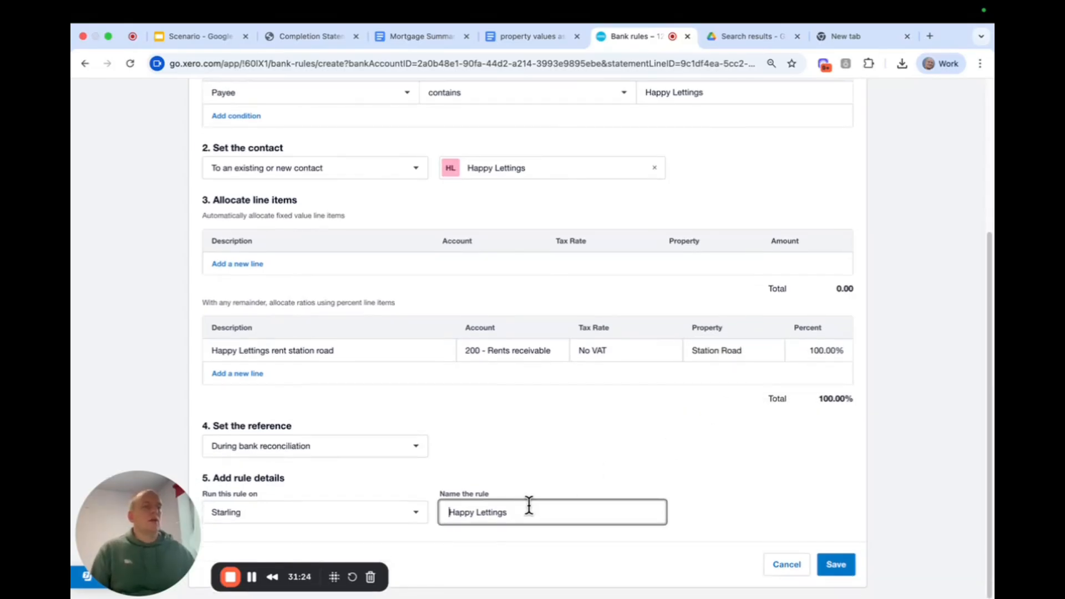
pyautogui.write('s')
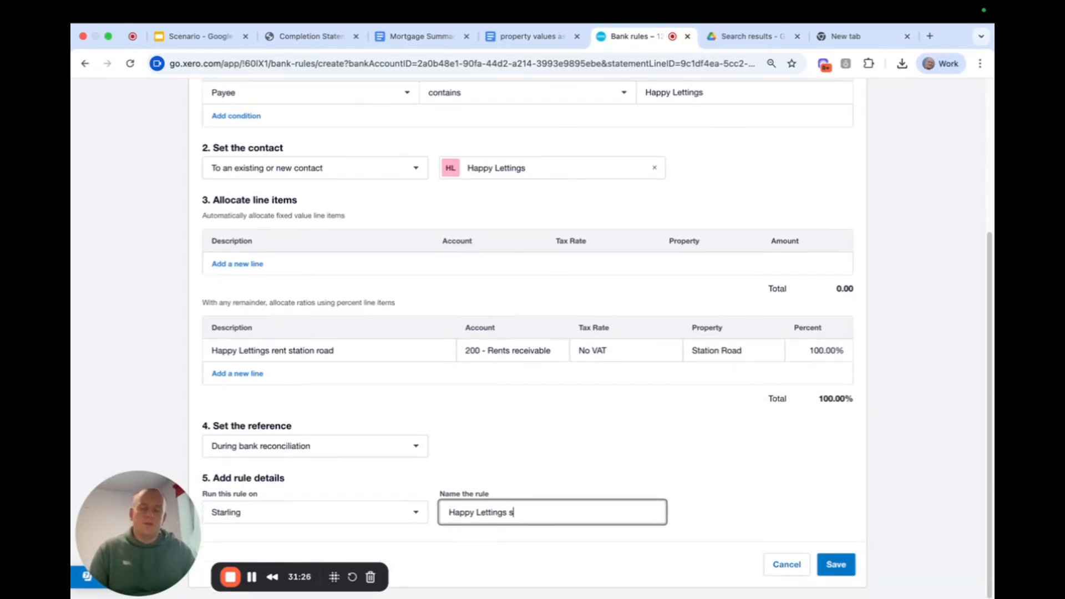
pyautogui.write('tation road')
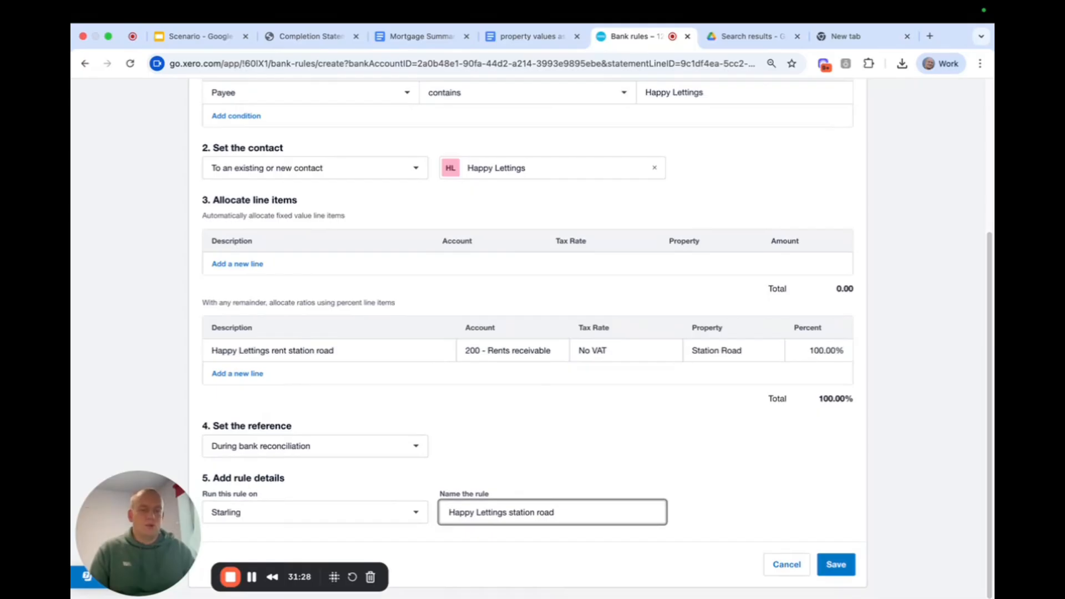
pyautogui.write(' rent')
# Complete the rule name as "Happy Lettings station road rent" and save the bank rule.
pyautogui.click(785, 481)
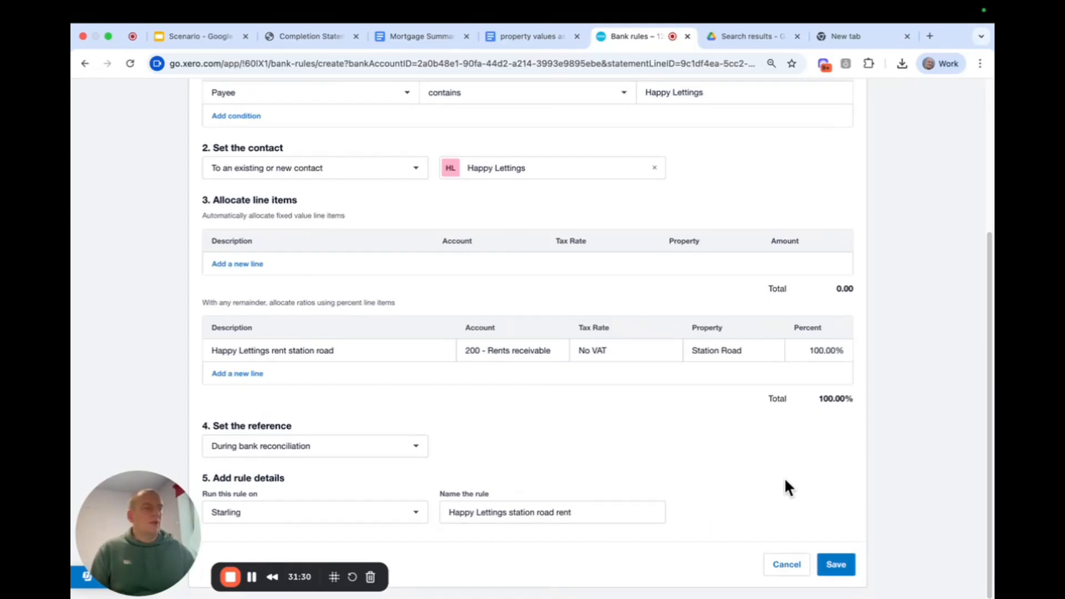
pyautogui.click(836, 564)
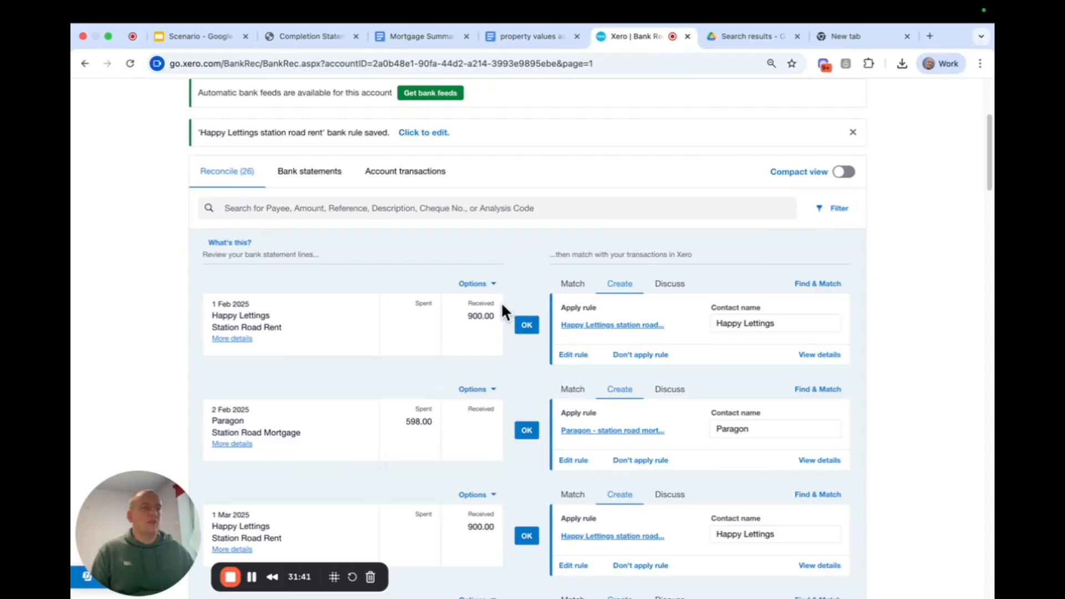
# Reconcile the Happy Lettings rent and Paragon mortgage lines from 1 Feb to 1 Jul 2025 by accepting their suggested bank rules.
pyautogui.scroll(-2, 501, 305)
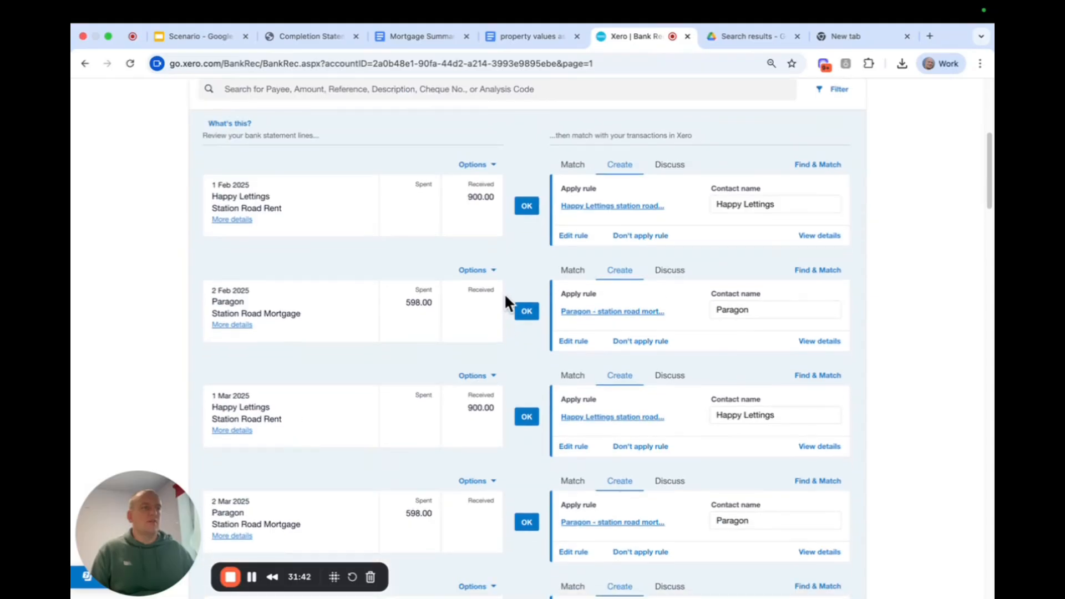
pyautogui.click(527, 206)
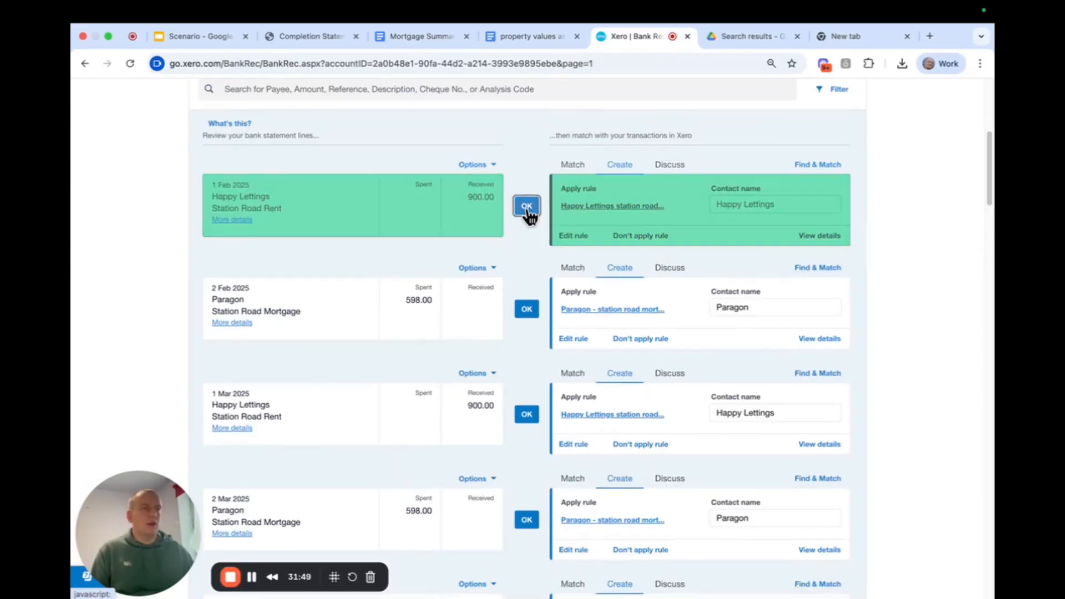
pyautogui.click(527, 206)
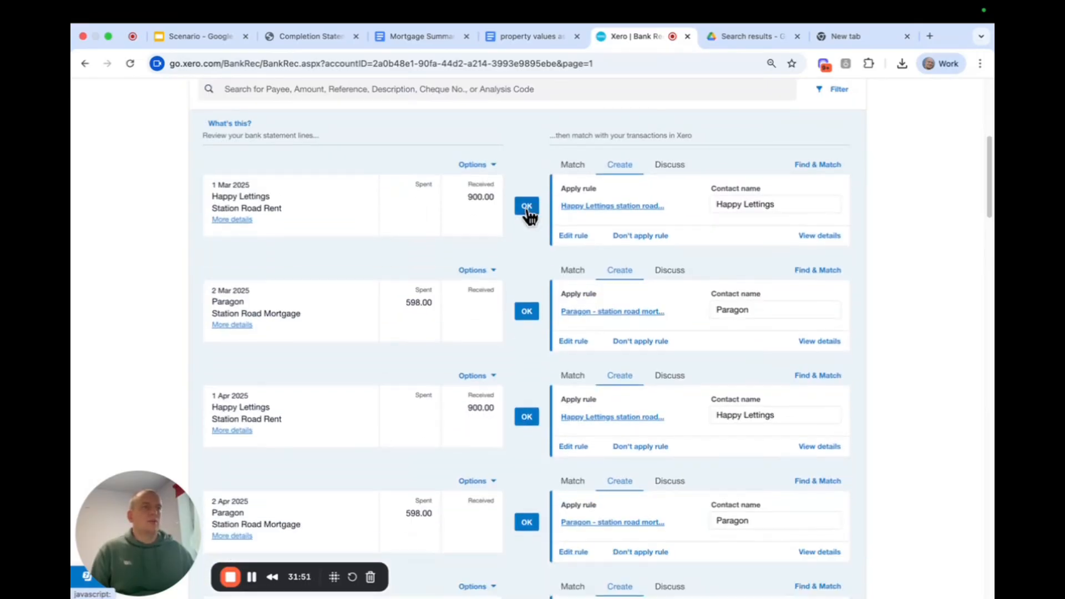
pyautogui.click(527, 206)
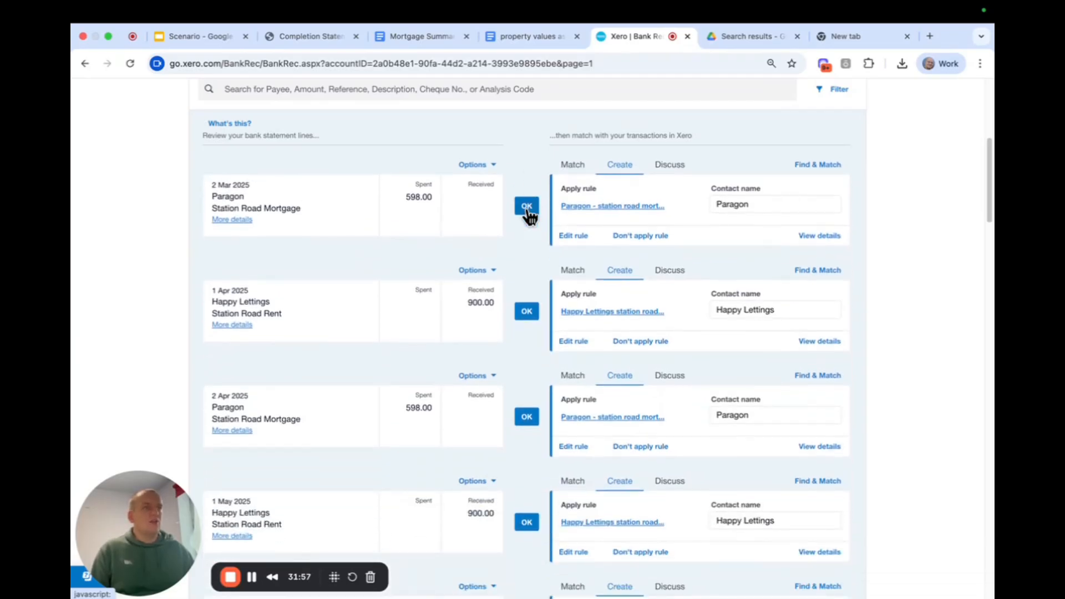
pyautogui.click(527, 208)
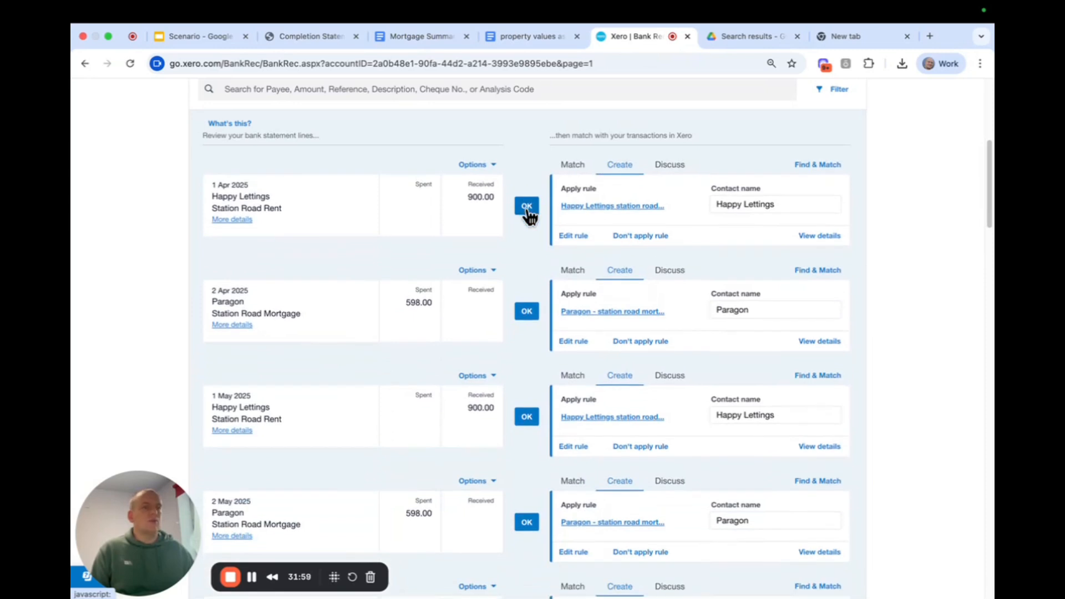
pyautogui.click(527, 207)
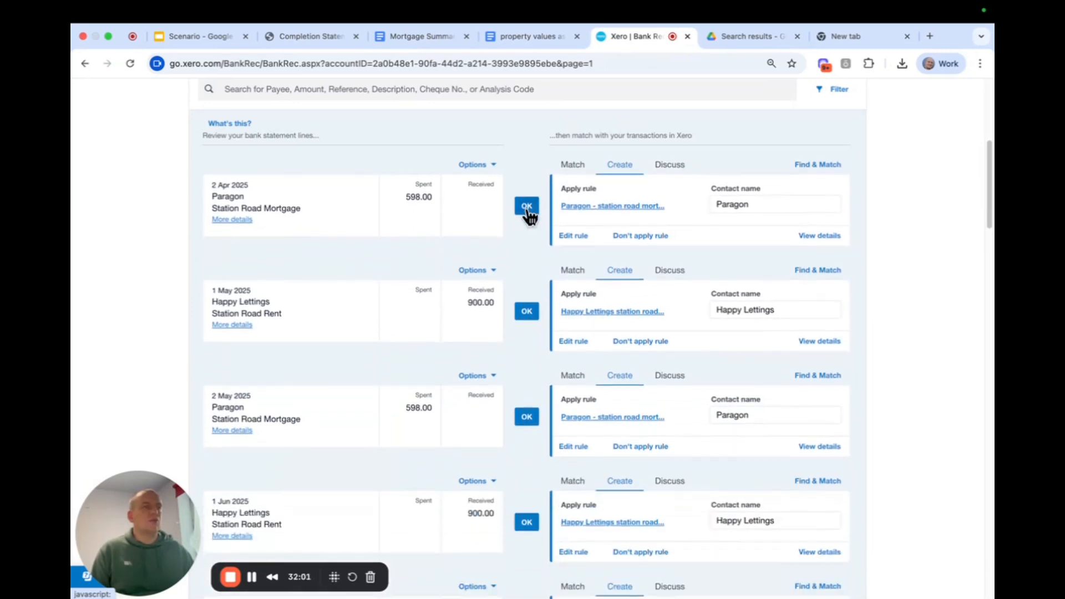
pyautogui.click(527, 206)
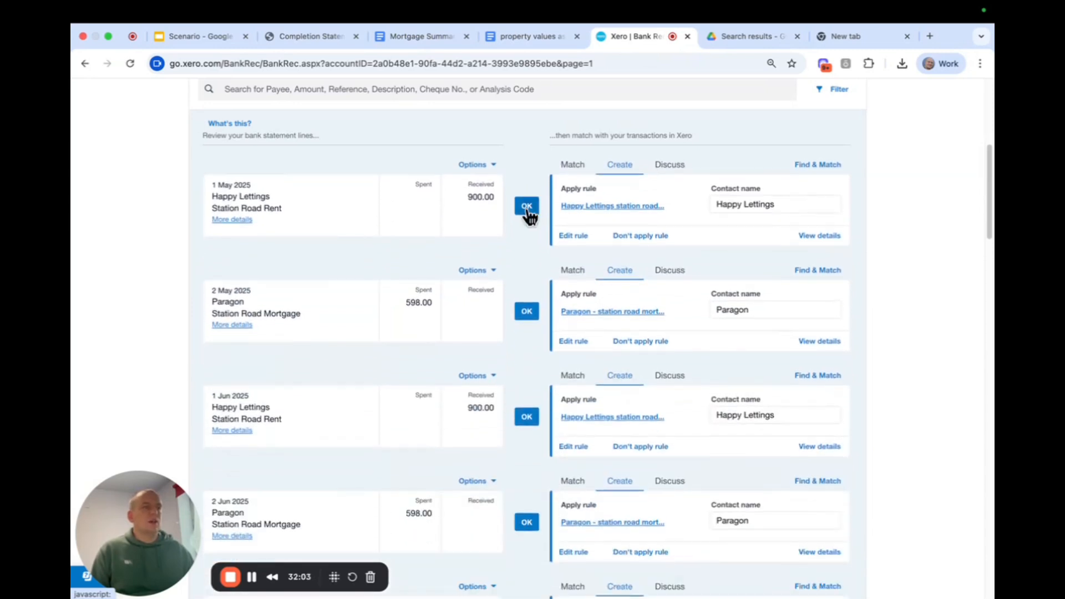
pyautogui.click(527, 206)
pyautogui.click(527, 206)
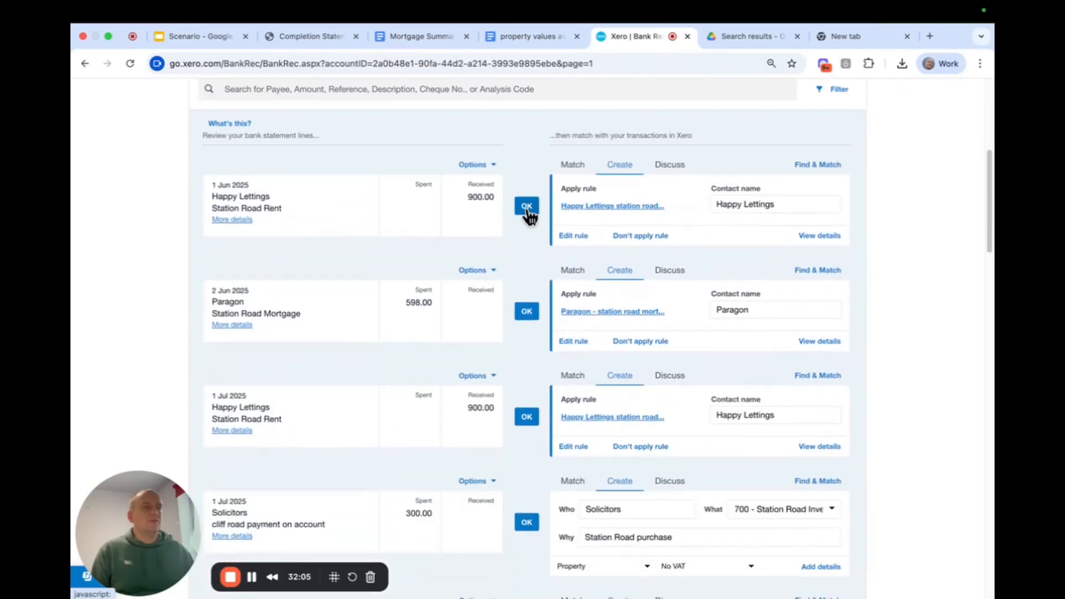
pyautogui.click(527, 207)
pyautogui.click(527, 206)
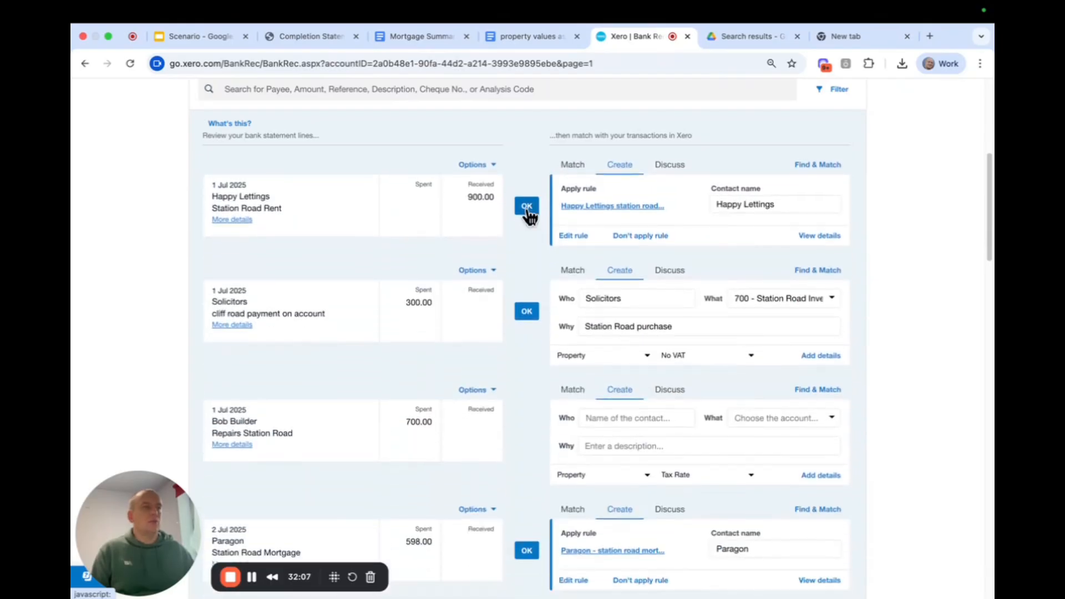
pyautogui.click(527, 206)
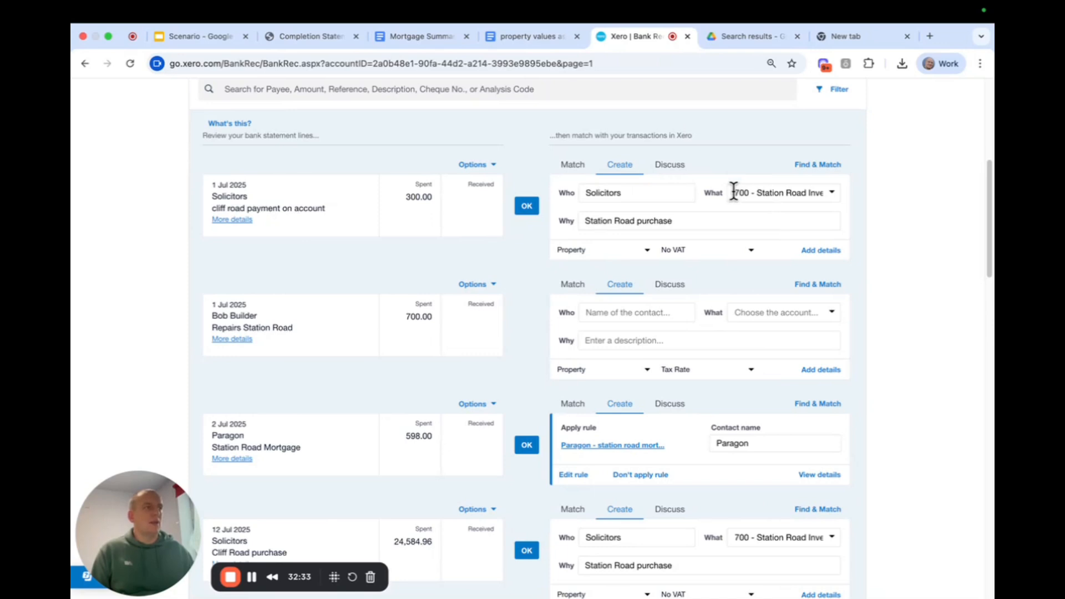
# Change the account of the 1 Jul 2025 Solicitors 300.00 payment to 702 - Cliff Road Investment Property.
pyautogui.moveTo(734, 191); pyautogui.dragTo(823, 192)
pyautogui.click(822, 192)
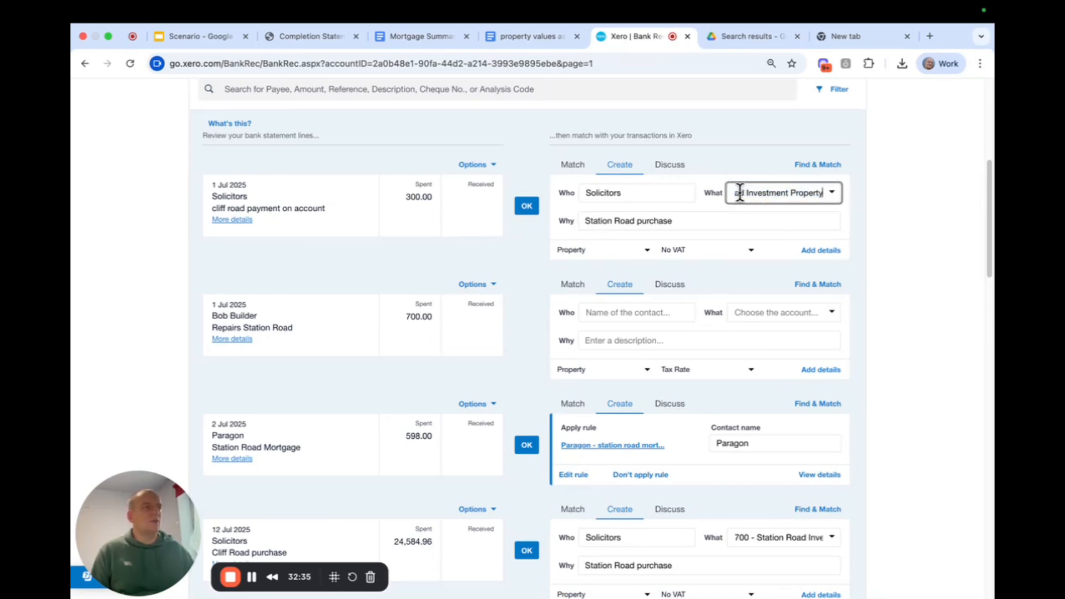
pyautogui.moveTo(737, 192); pyautogui.dragTo(896, 197)
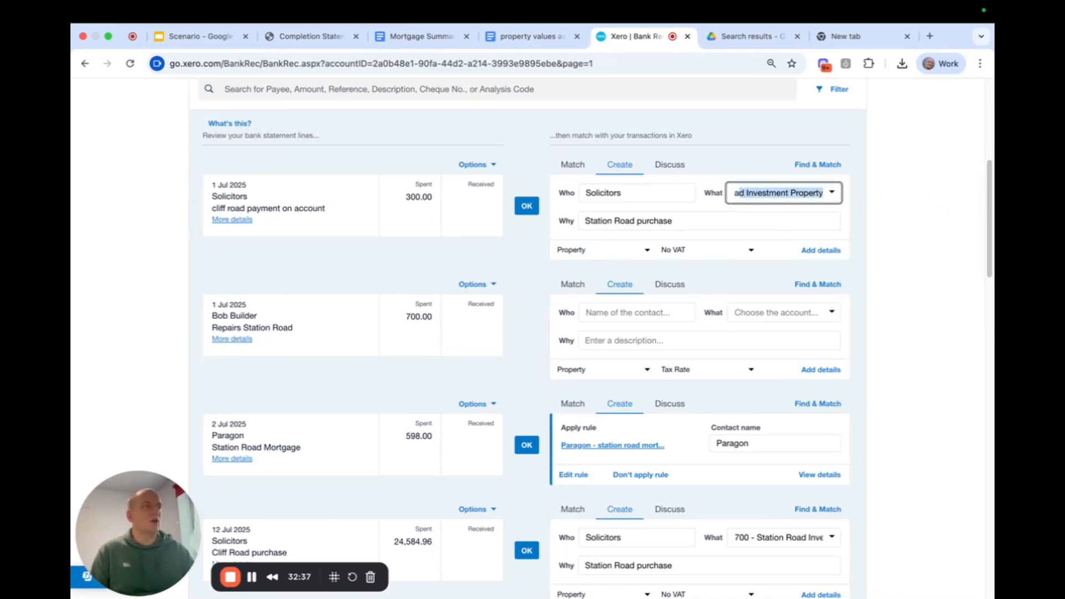
pyautogui.press('BackSpace')
pyautogui.press('BackSpace')
pyautogui.press('BackSpace')
pyautogui.press('BackSpace')
pyautogui.press('BackSpace')
pyautogui.press('BackSpace')
pyautogui.press('BackSpace')
pyautogui.press('BackSpace')
pyautogui.press('BackSpace')
pyautogui.press('BackSpace')
pyautogui.press('BackSpace')
pyautogui.press('BackSpace')
pyautogui.press('BackSpace')
pyautogui.press('BackSpace')
pyautogui.press('BackSpace')
pyautogui.press('BackSpace')
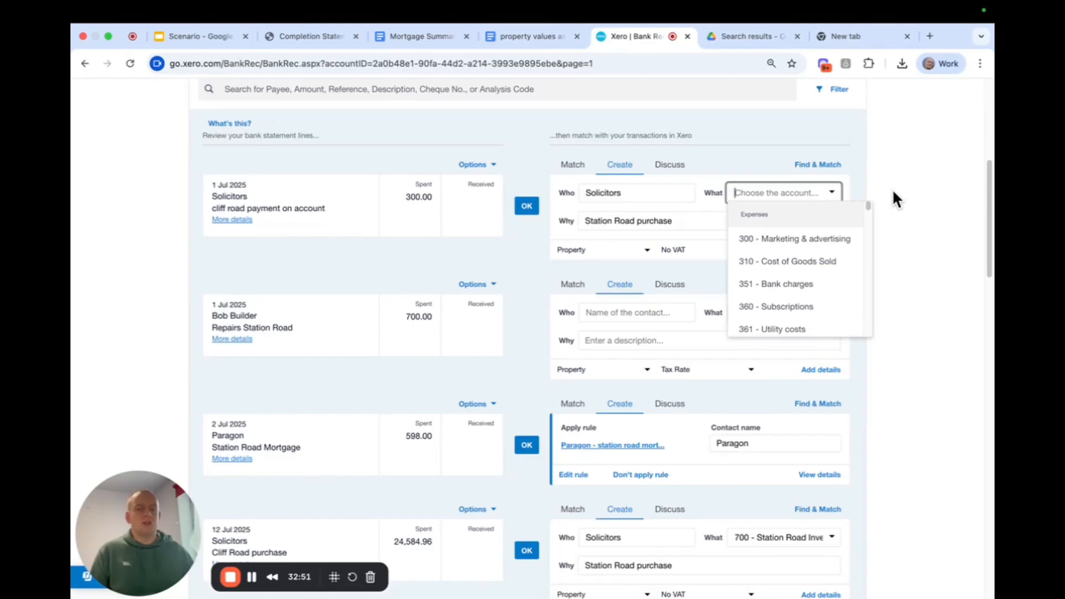
pyautogui.write('clif')
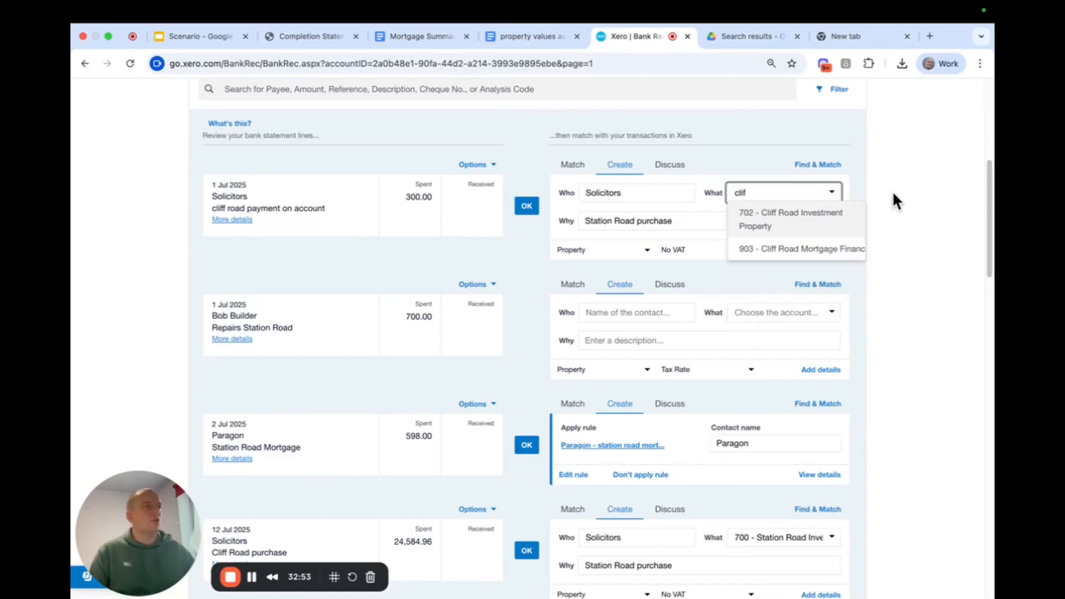
pyautogui.click(779, 216)
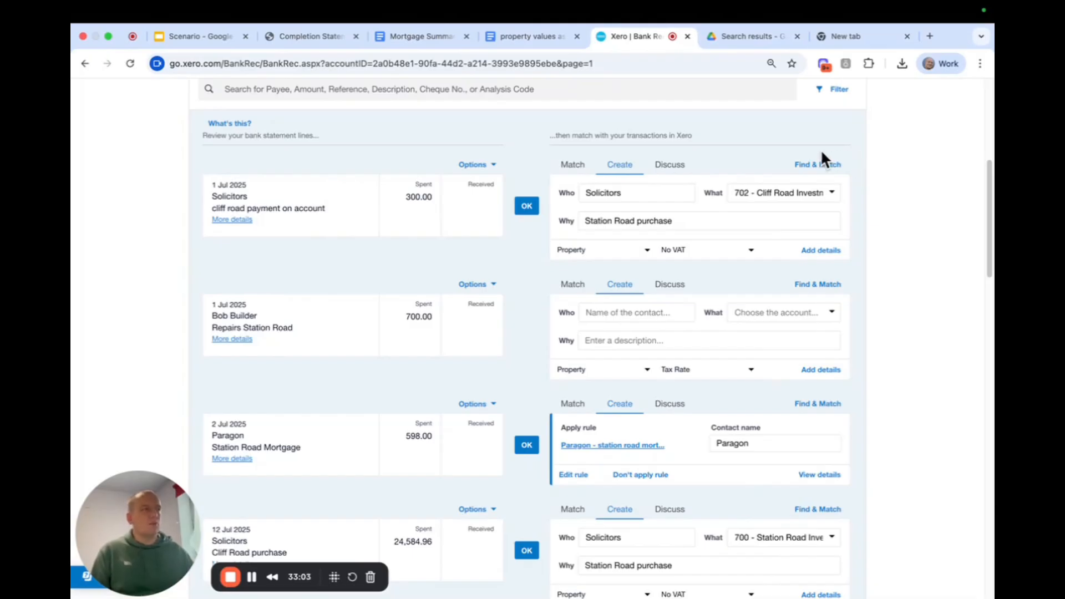
# Assign the Solicitors 300.00 payment to the Cliff Road property and reconcile it.
pyautogui.click(620, 254)
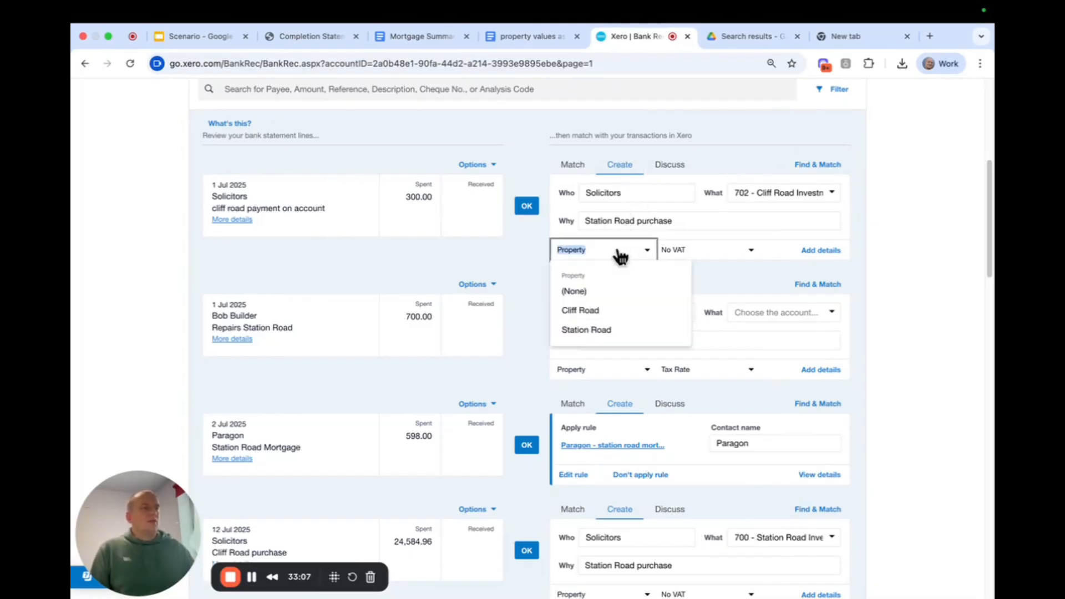
pyautogui.click(614, 314)
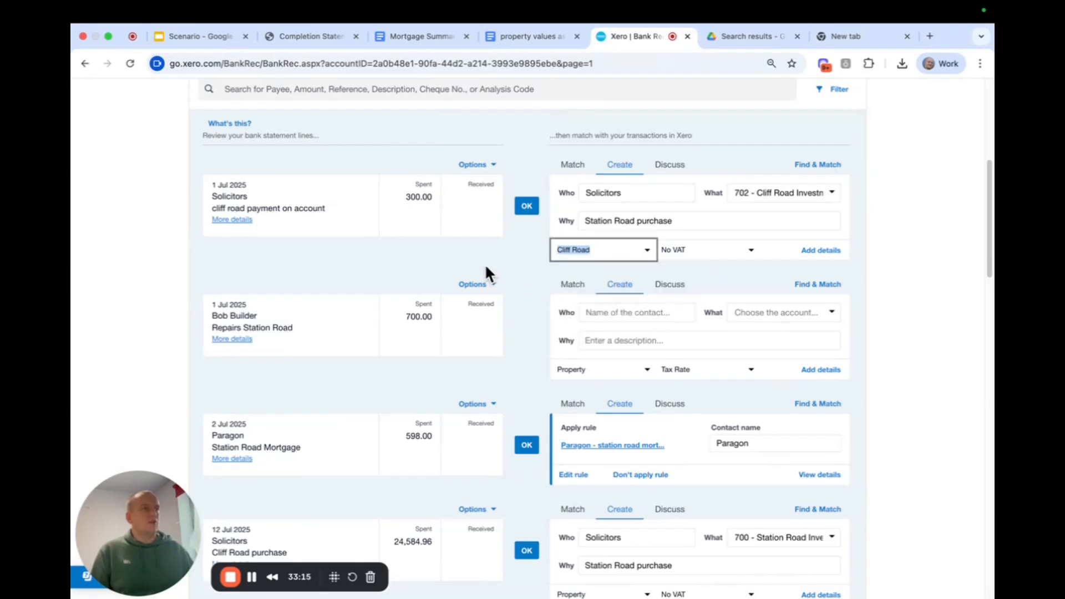
pyautogui.click(527, 206)
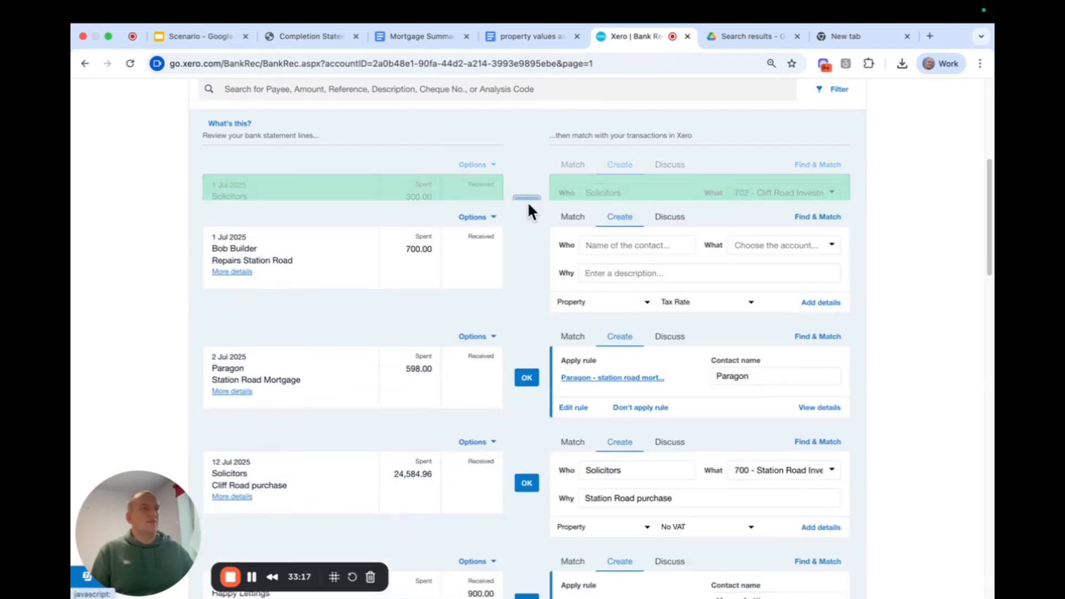
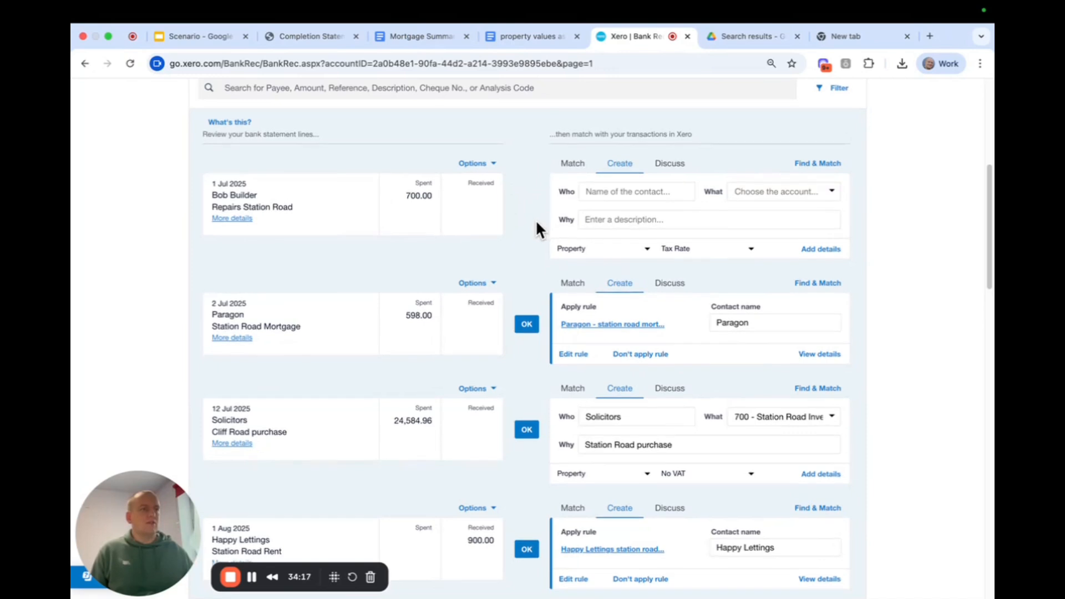
# Reconcile the 2 Jul 2025 Paragon Station Road mortgage payment by accepting its suggested bank rule.
pyautogui.scroll(-3, 535, 218)
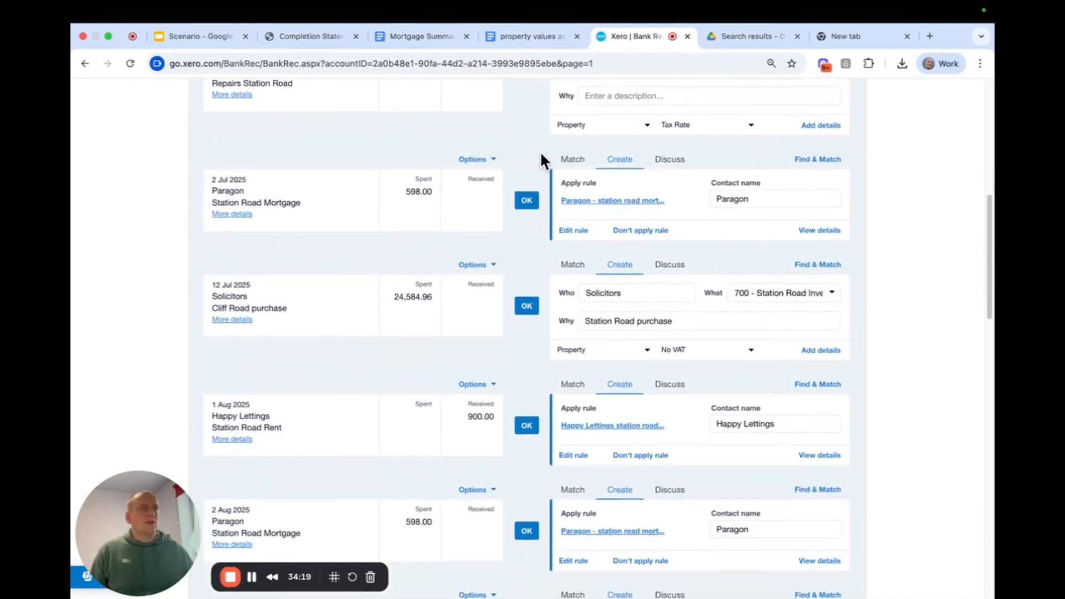
pyautogui.scroll(-1, 533, 148)
pyautogui.scroll(-1, 333, 185)
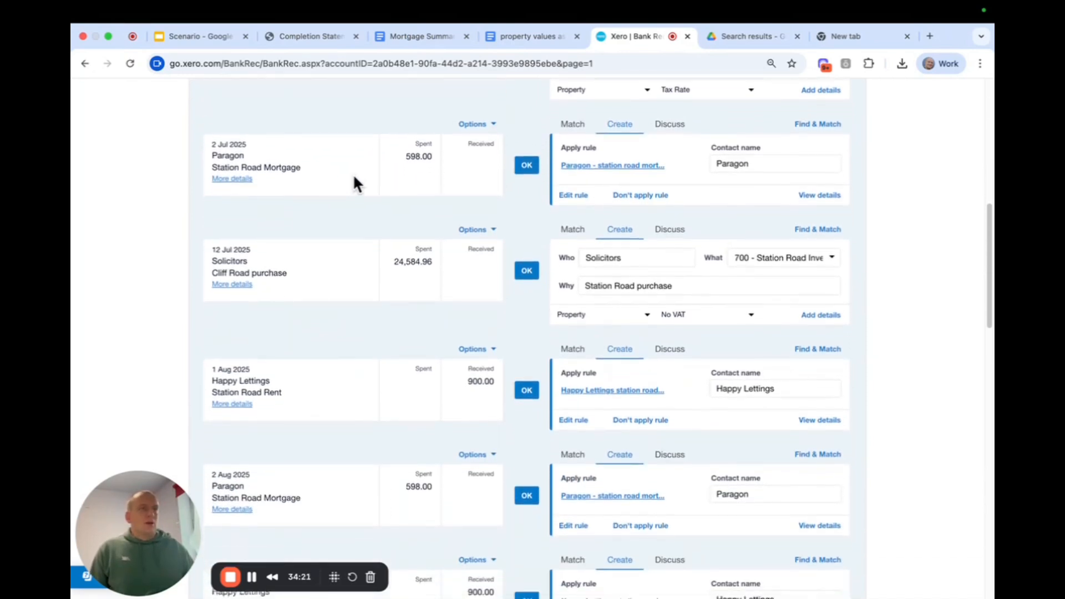
pyautogui.click(526, 166)
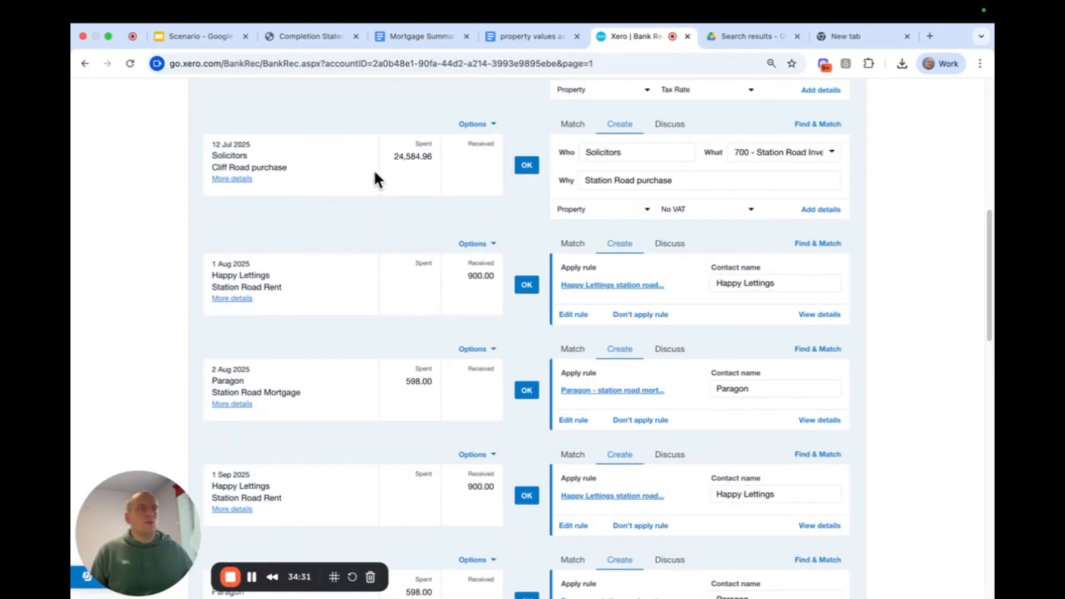
# Code the 12 Jul 2025 Solicitors payment to 702 - Cliff Road Investment Property and the Cliff Road property, and reconcile it.
pyautogui.click(738, 152)
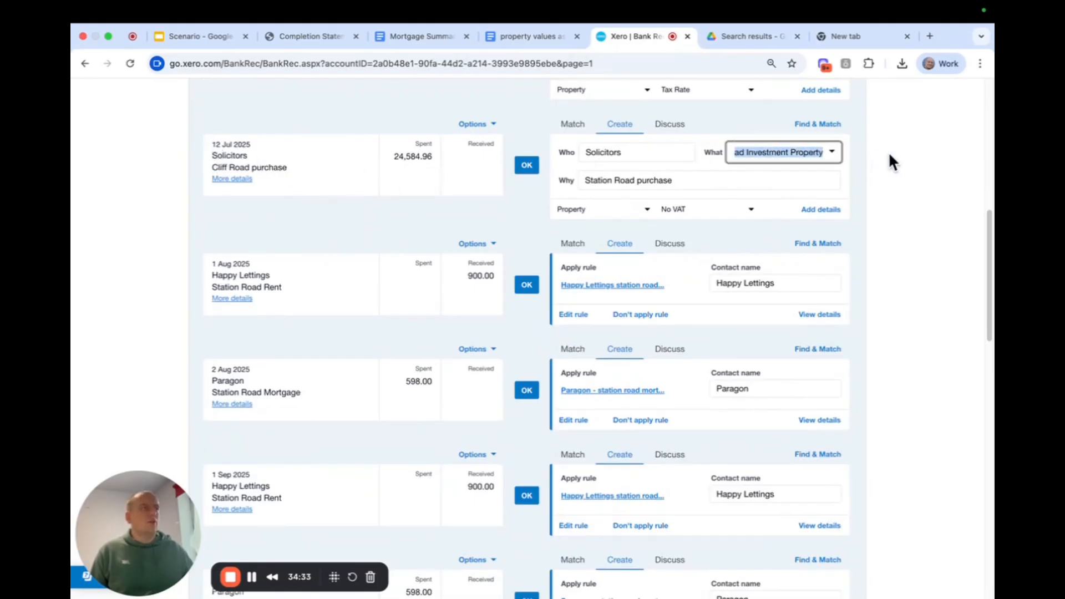
pyautogui.press('BackSpace')
pyautogui.write('c')
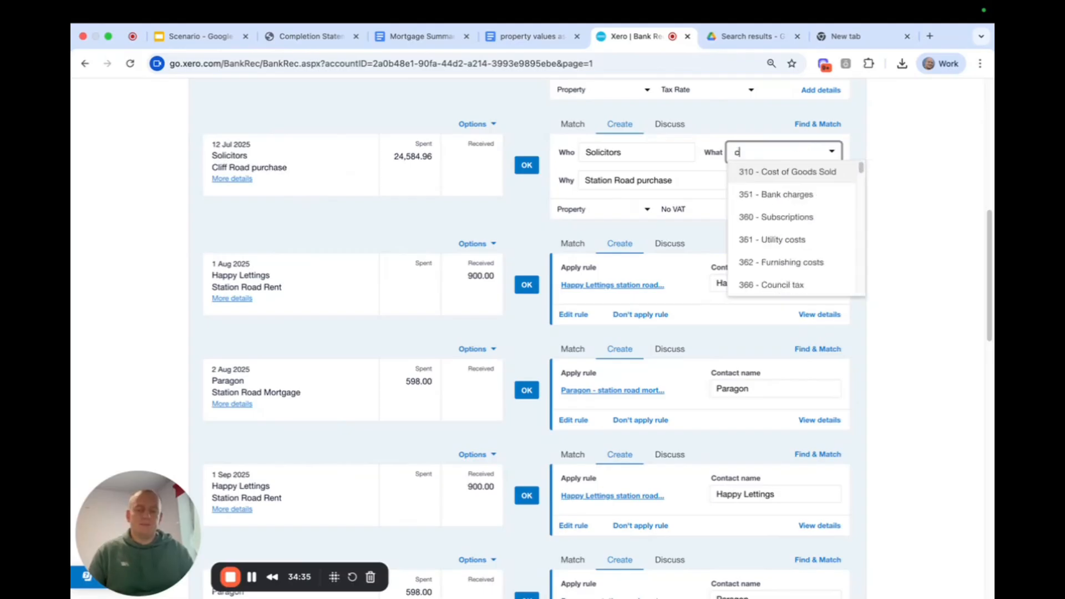
pyautogui.write('liff')
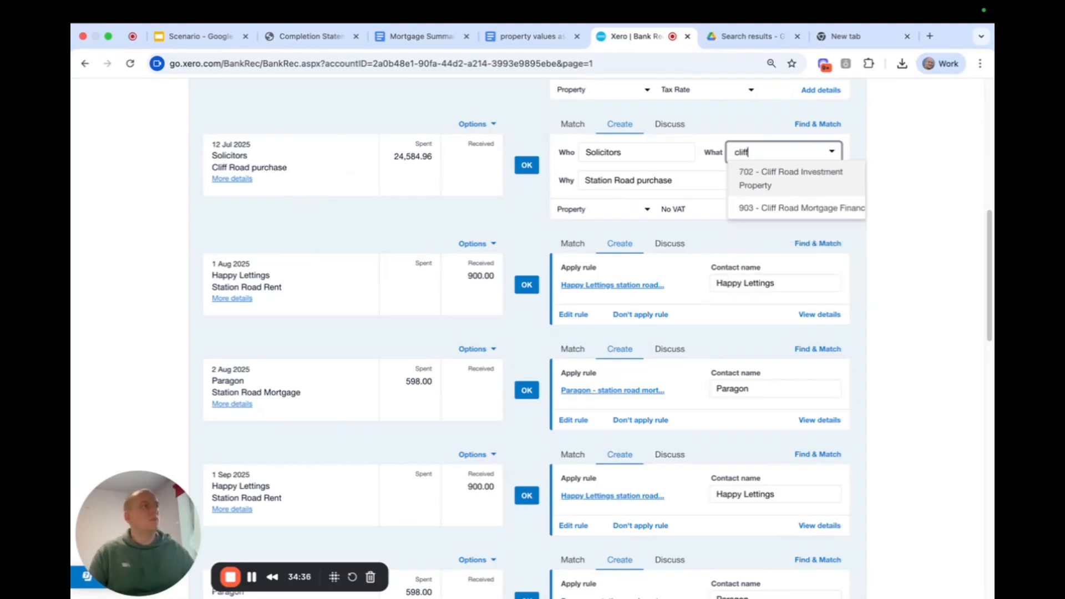
pyautogui.click(777, 175)
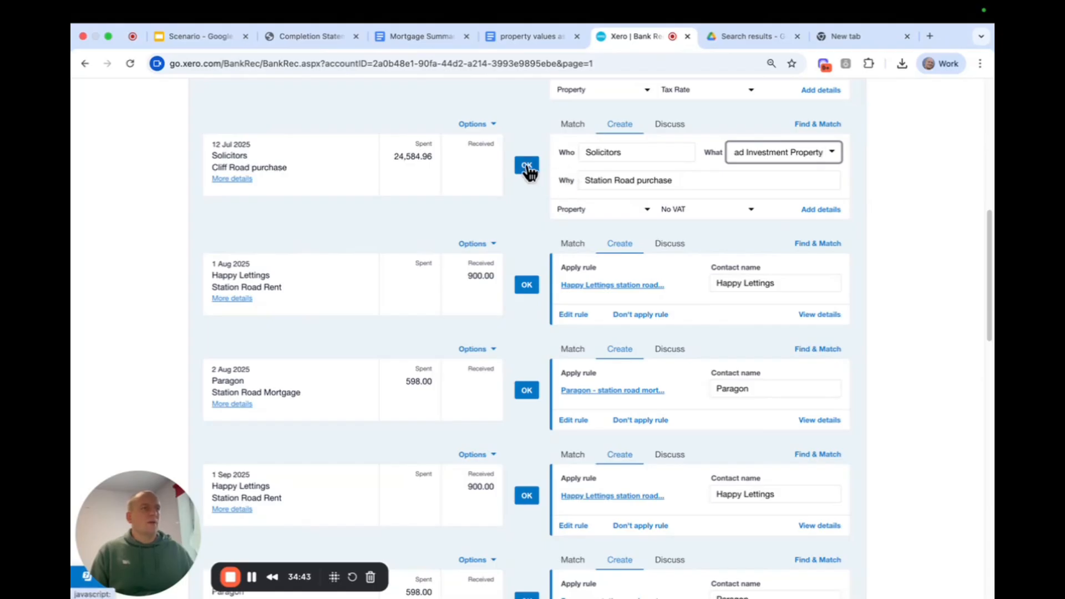
pyautogui.click(601, 209)
pyautogui.click(588, 271)
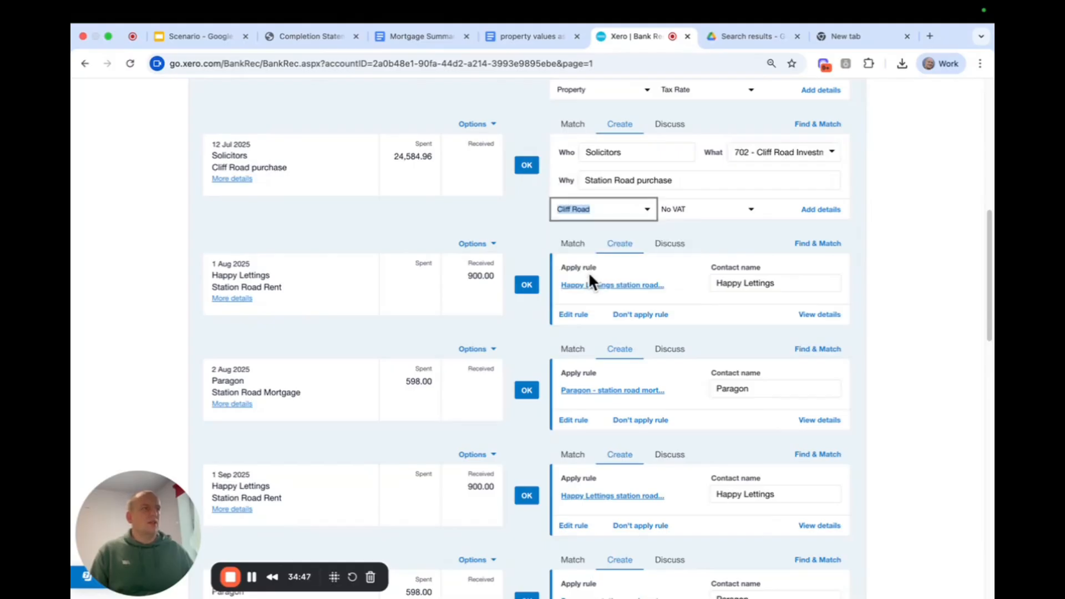
pyautogui.click(530, 173)
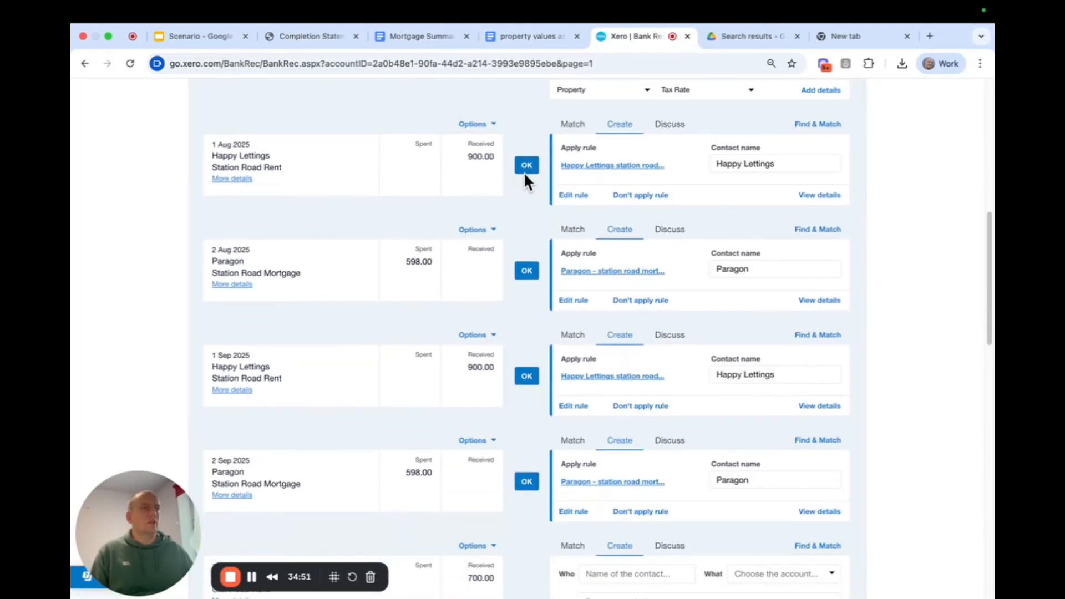
# Reconcile the August and September 2025 Happy Lettings rent and Paragon mortgage lines by accepting their suggested bank rules.
pyautogui.click(530, 168)
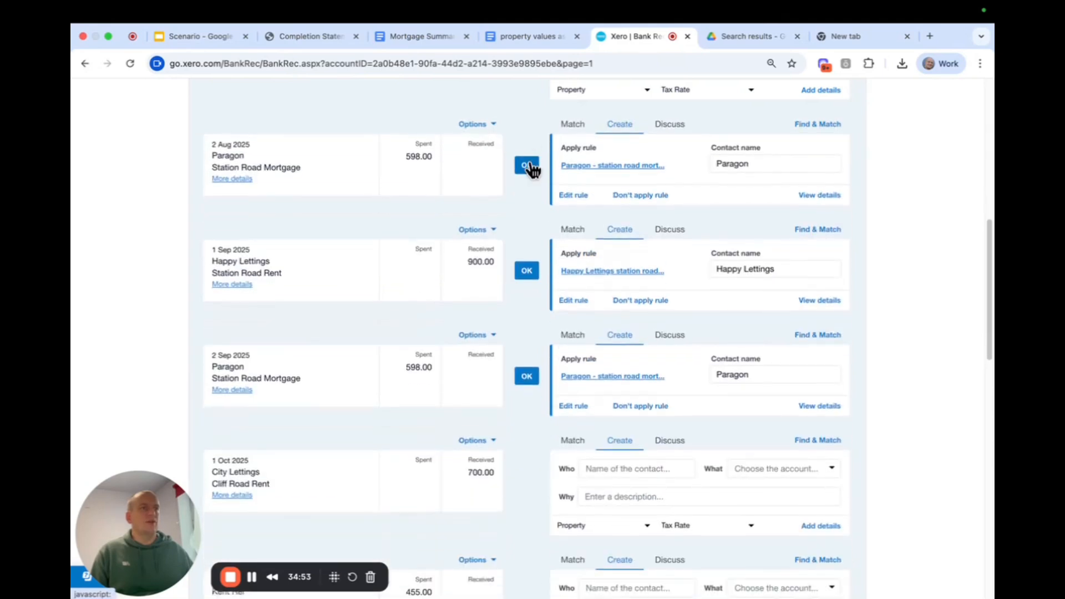
pyautogui.click(530, 168)
pyautogui.click(529, 168)
pyautogui.click(529, 168)
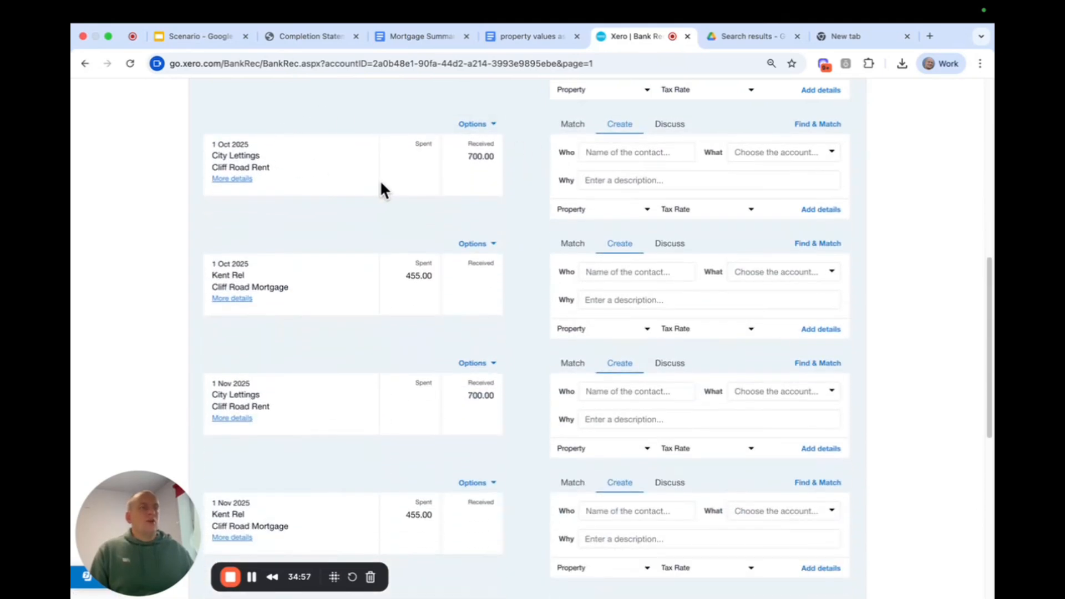
# Start a bank rule from the 1 Oct 2025 City Lettings receipt, matching only when the payee contains City Lettings, without the description condition.
pyautogui.click(485, 127)
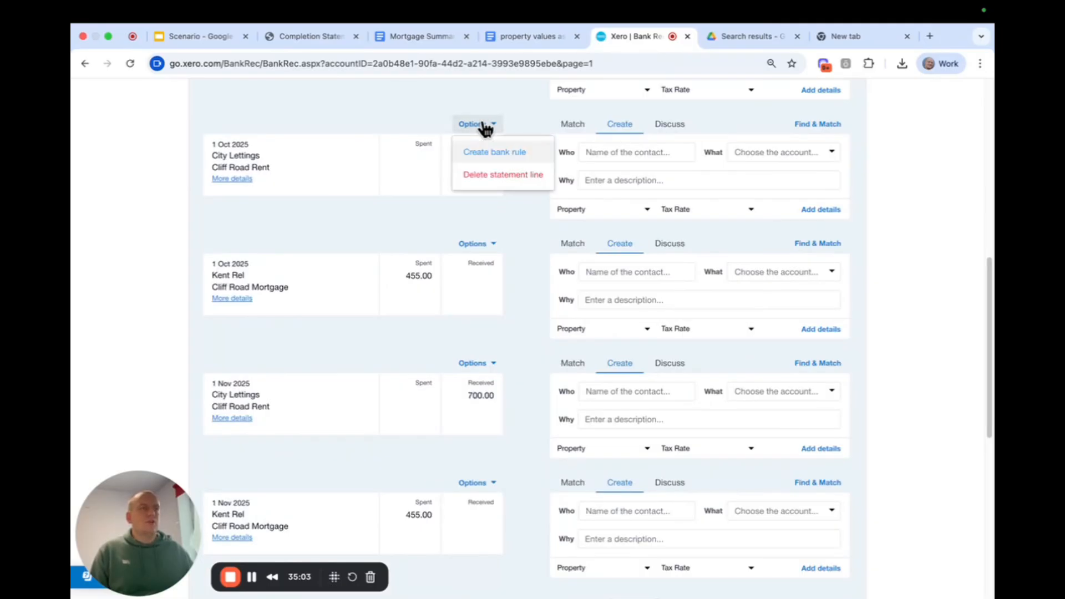
pyautogui.click(491, 150)
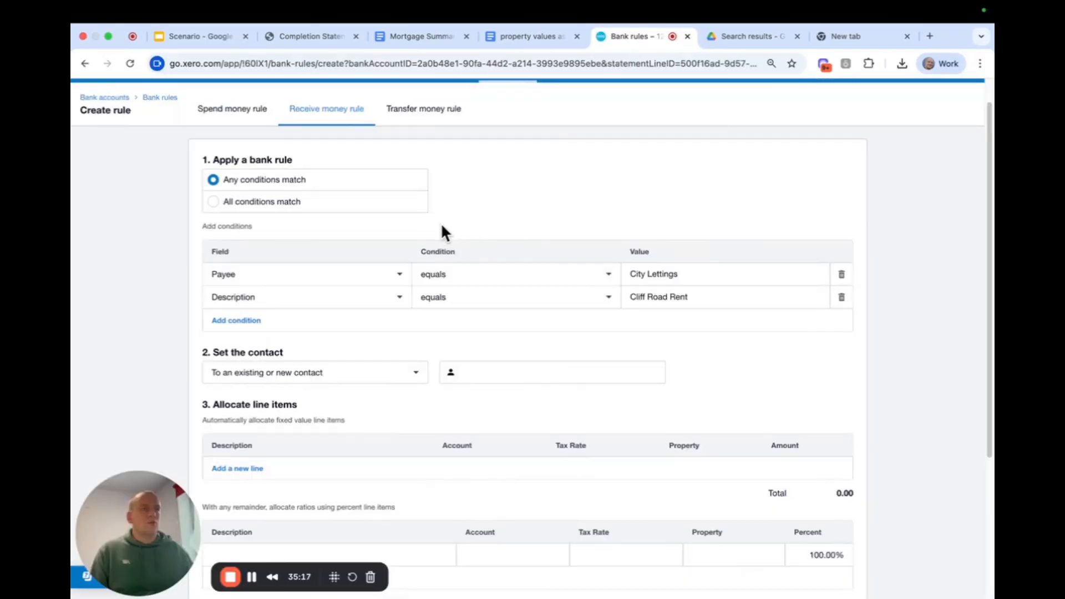
pyautogui.click(443, 274)
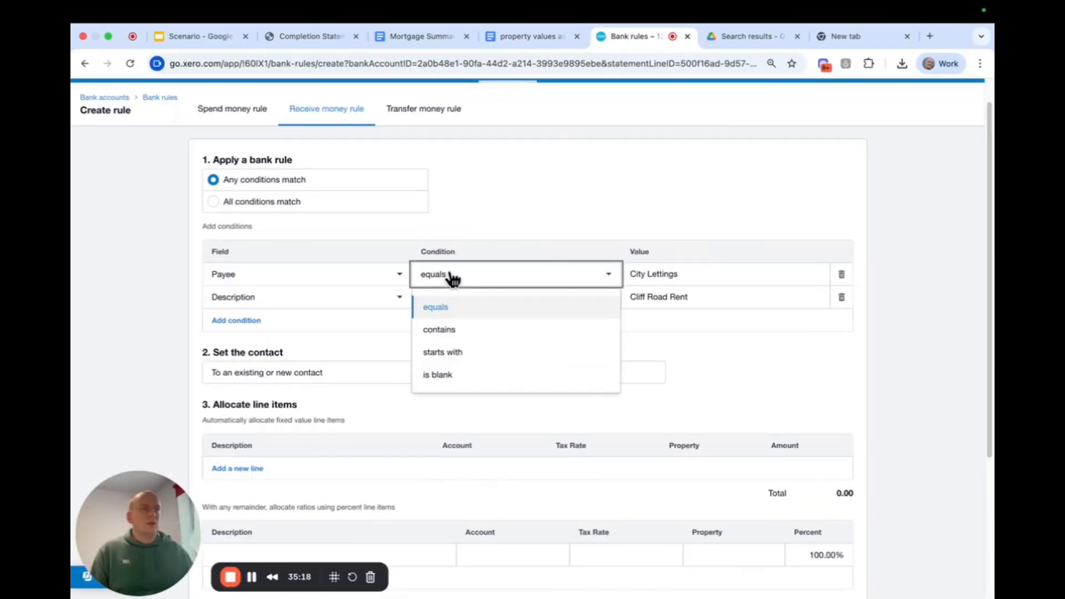
pyautogui.click(458, 330)
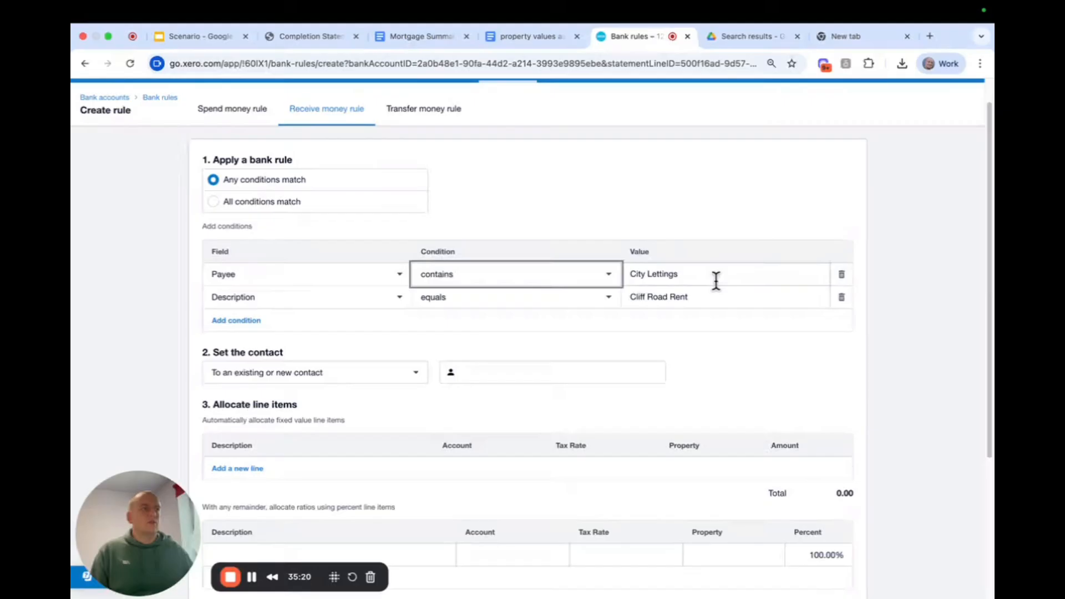
pyautogui.click(841, 299)
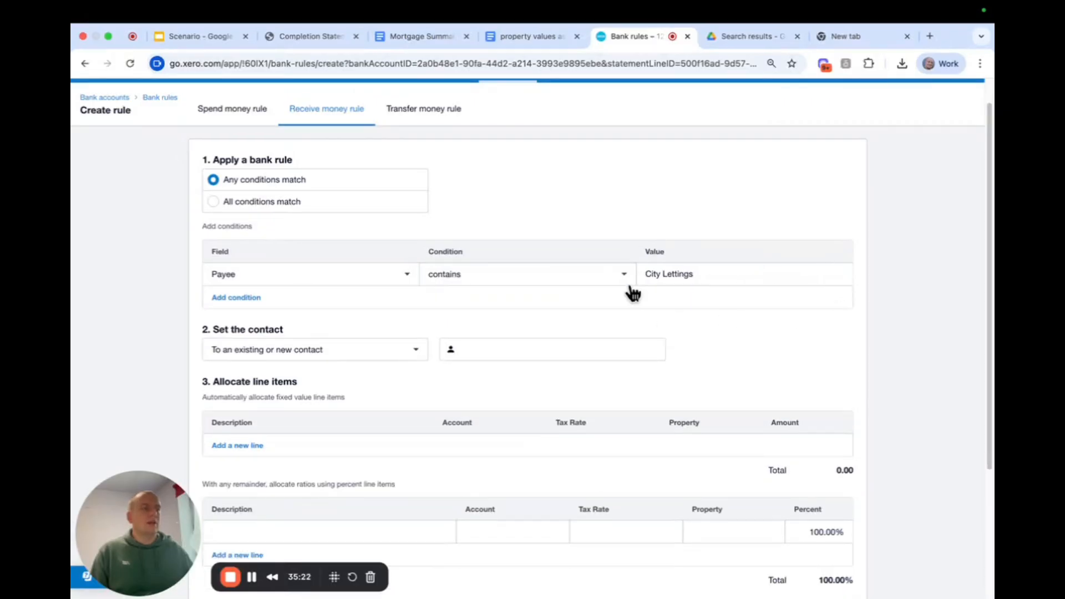
# Set the rule's contact to City Lettings, created as a new contact.
pyautogui.scroll(-2, 551, 304)
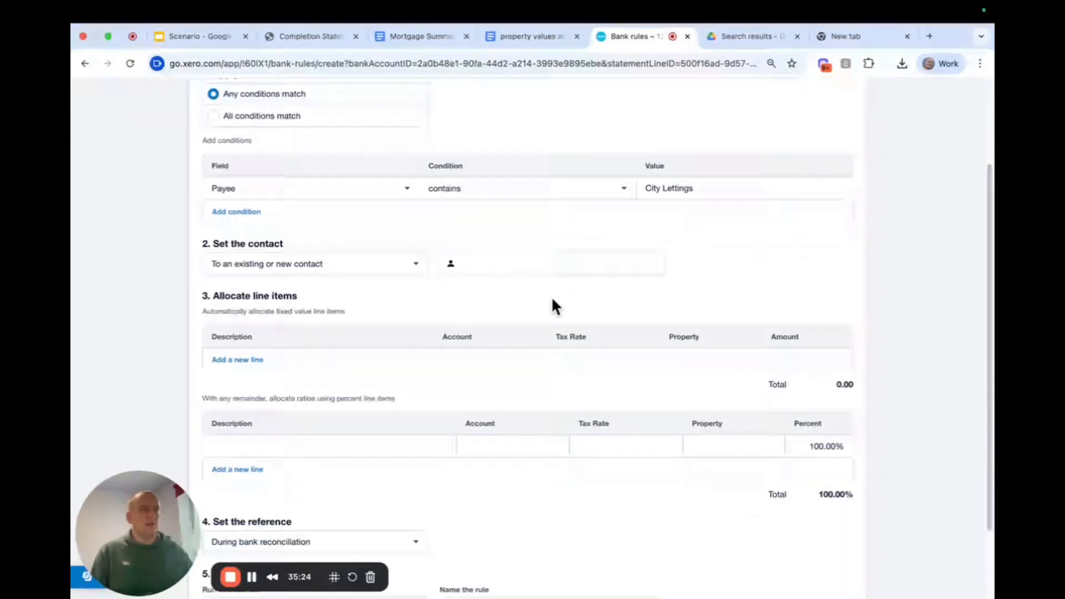
pyautogui.moveTo(701, 188); pyautogui.dragTo(594, 194)
pyautogui.press('super+c')
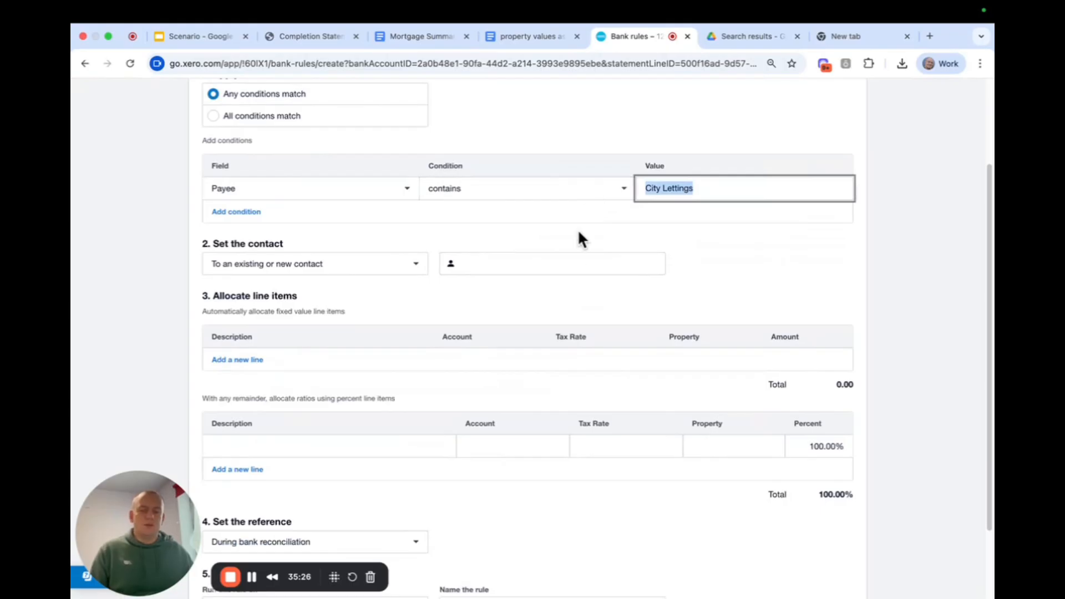
pyautogui.click(516, 261)
pyautogui.press('super+v')
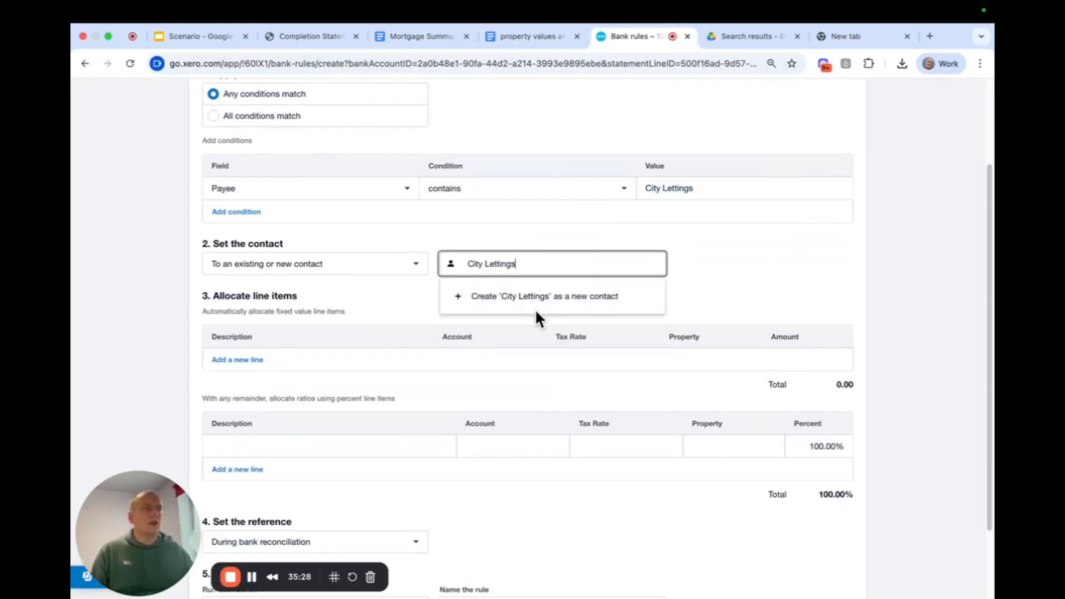
pyautogui.click(536, 307)
# Fill the rule's percentage line with description "City Lettings rent for cliff road", account 200 - Rents receivable and property Cliff Road.
pyautogui.scroll(-2, 372, 332)
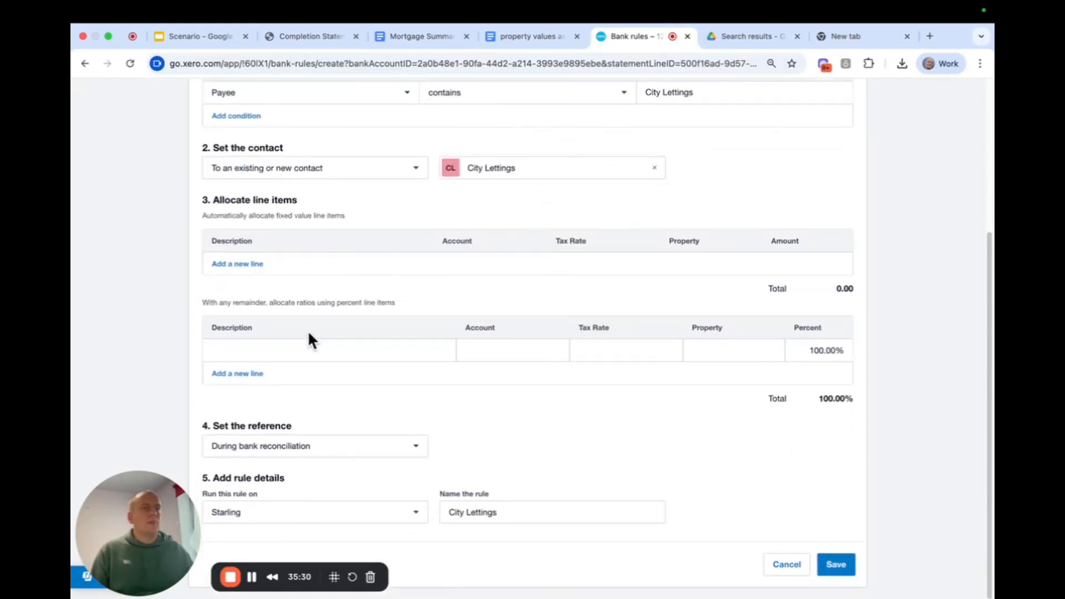
pyautogui.click(302, 340)
pyautogui.press('super+v')
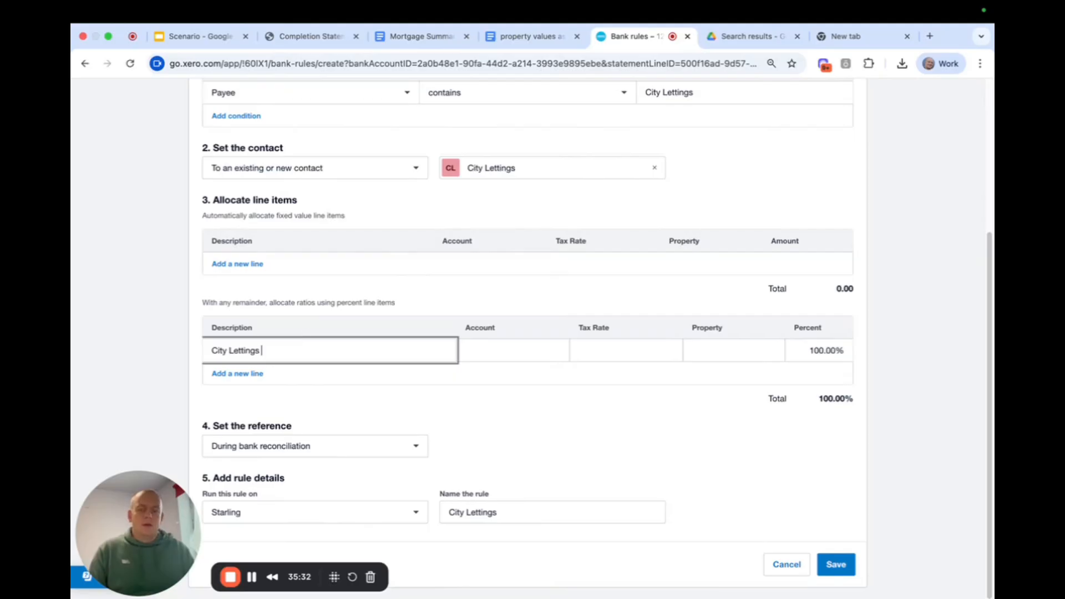
pyautogui.write('rent for cliff road')
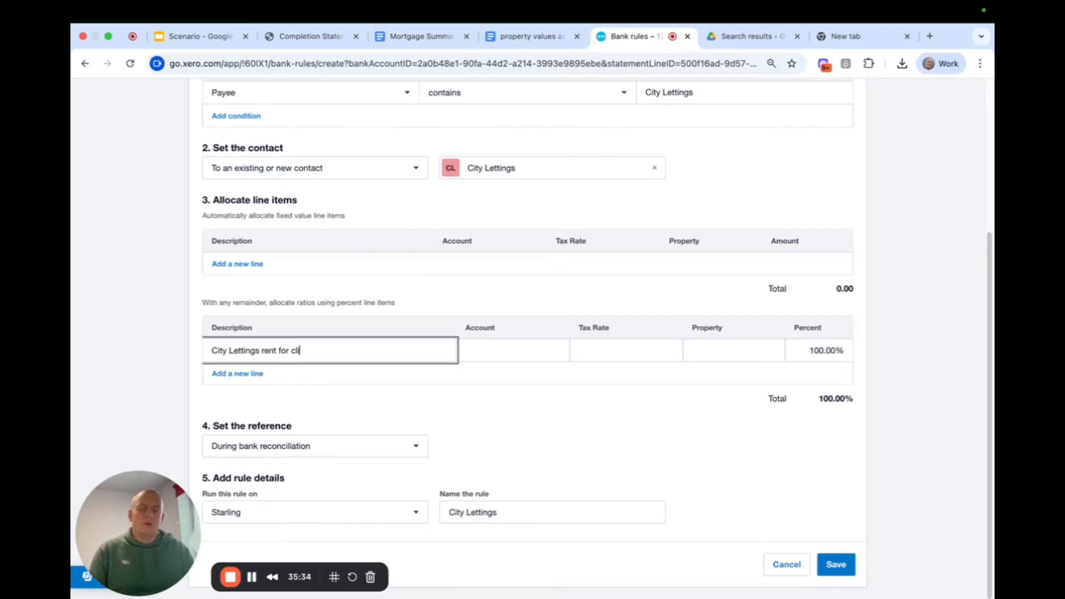
pyautogui.click(482, 349)
pyautogui.write('rent')
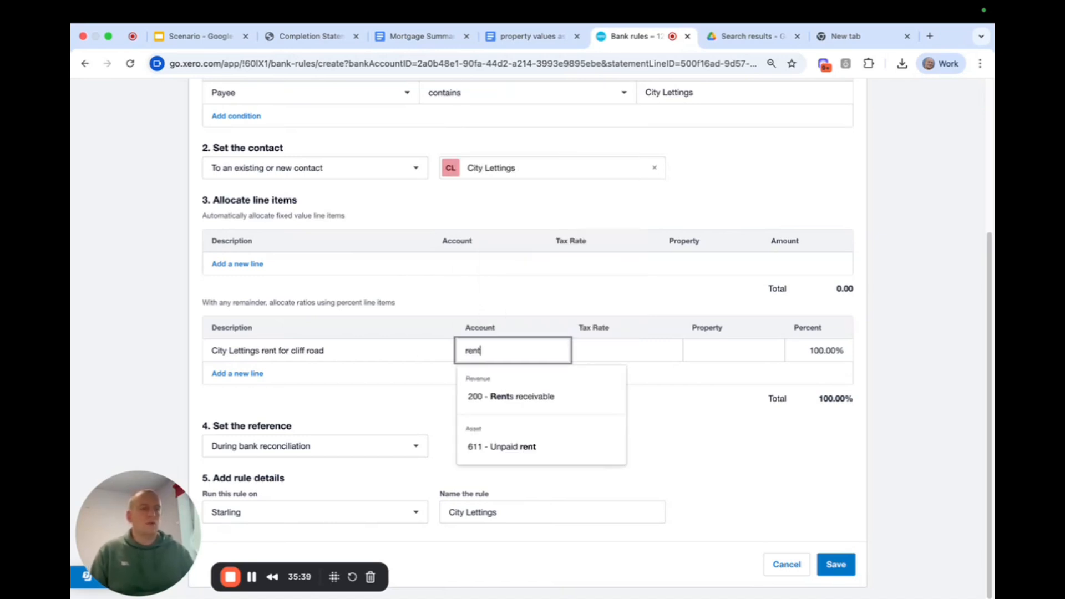
pyautogui.click(498, 399)
pyautogui.click(743, 350)
pyautogui.write('cliff')
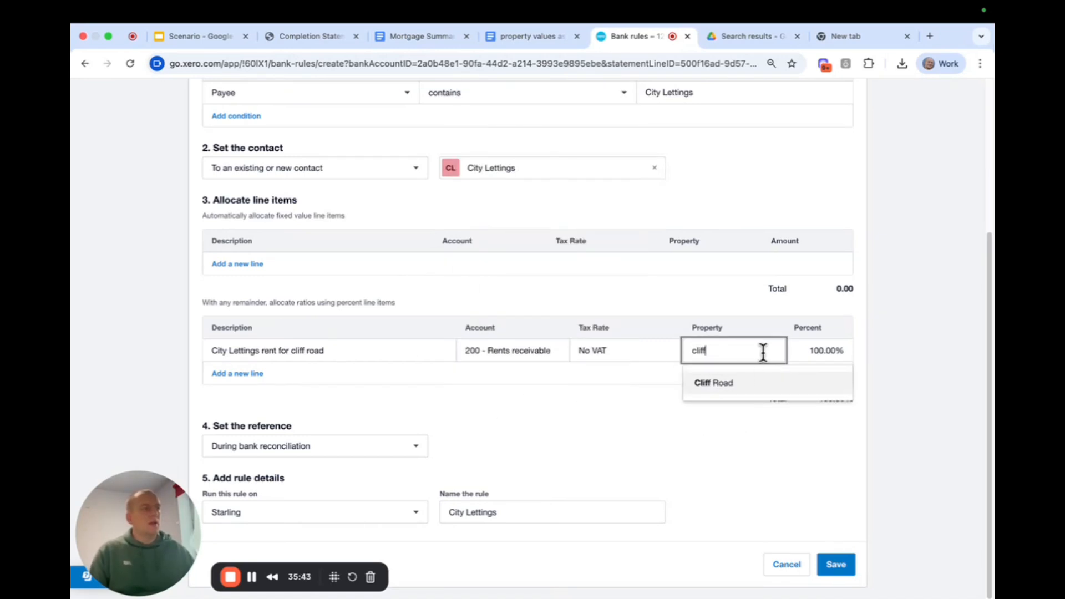
pyautogui.click(744, 381)
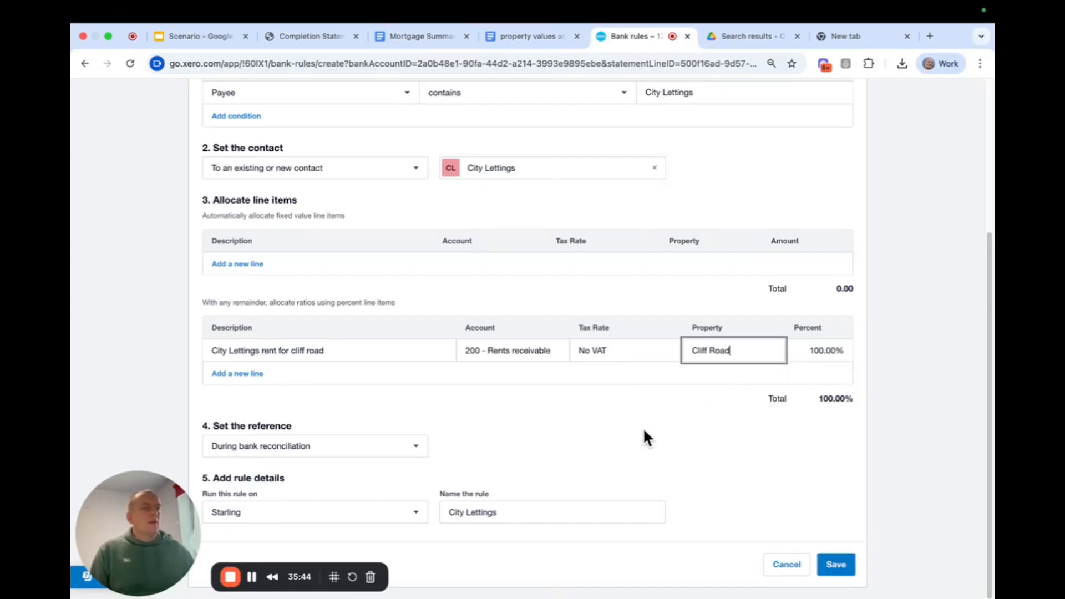
# Save the rule as "City Lettings - cliff road rent" and reconcile the 1 Oct 2025 City Lettings receipt with it.
pyautogui.click(530, 512)
pyautogui.write('- ')
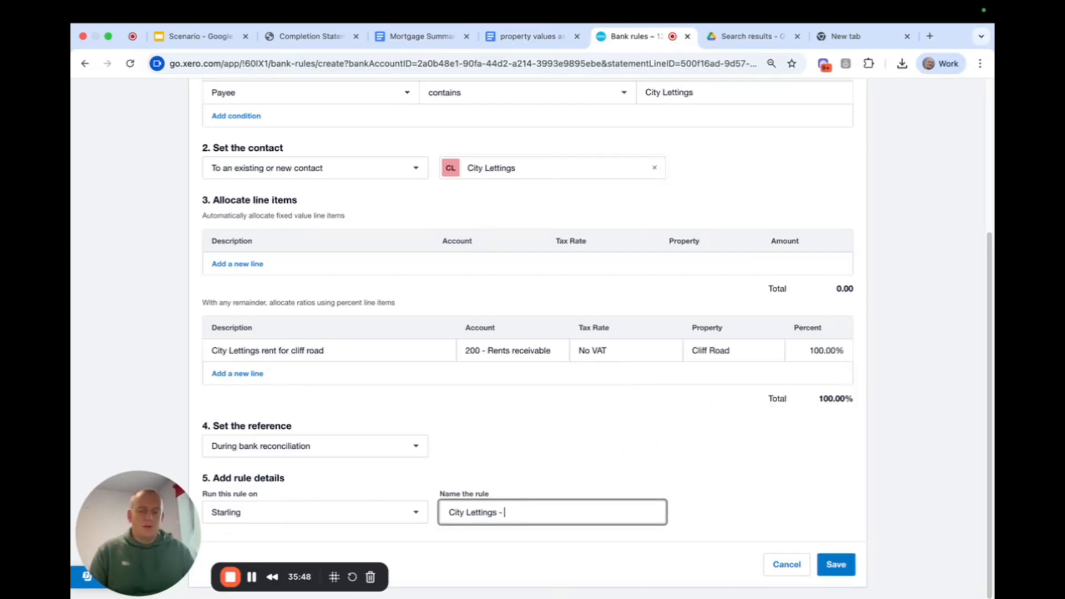
pyautogui.write('cliff road ')
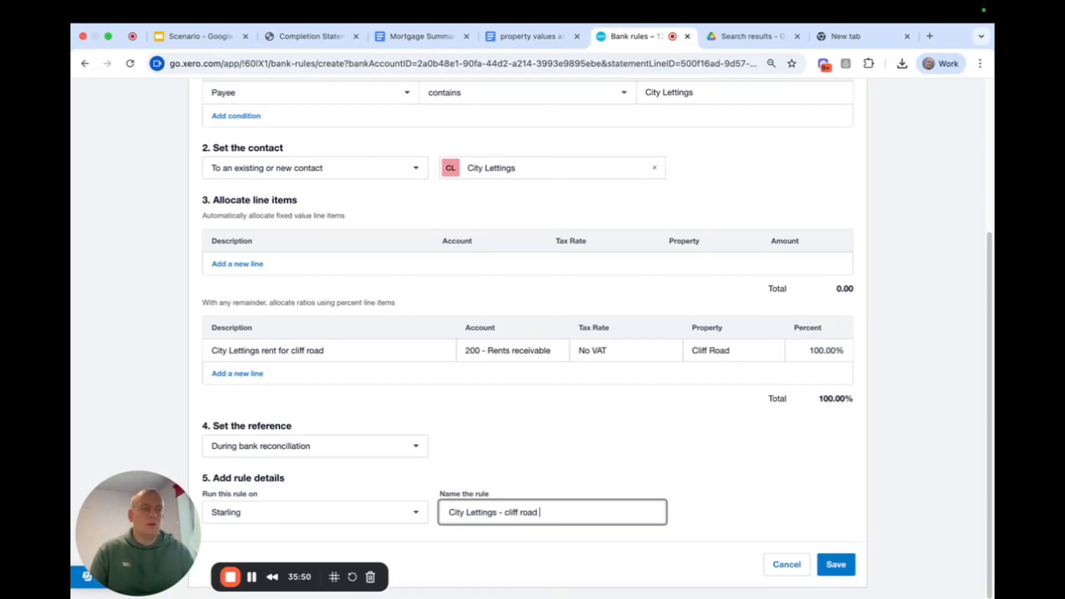
pyautogui.write('rent')
pyautogui.click(822, 522)
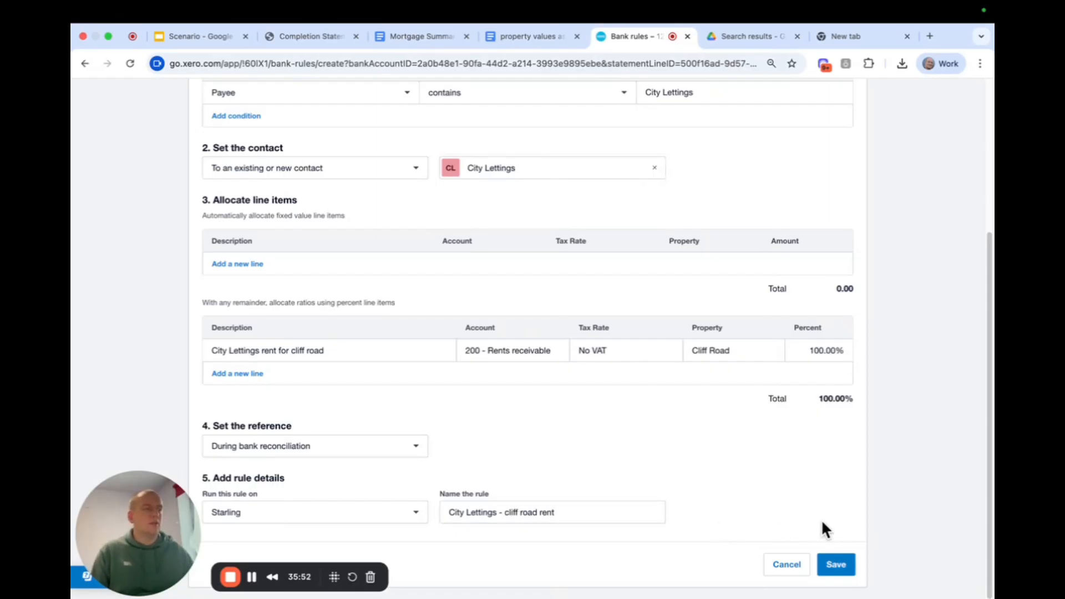
pyautogui.click(835, 564)
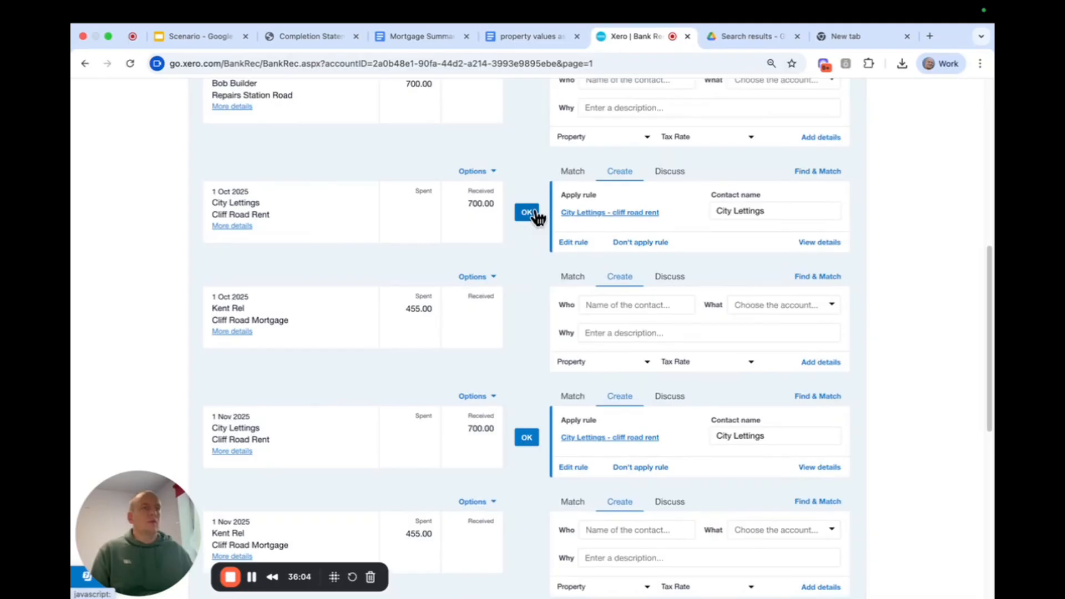
pyautogui.click(530, 213)
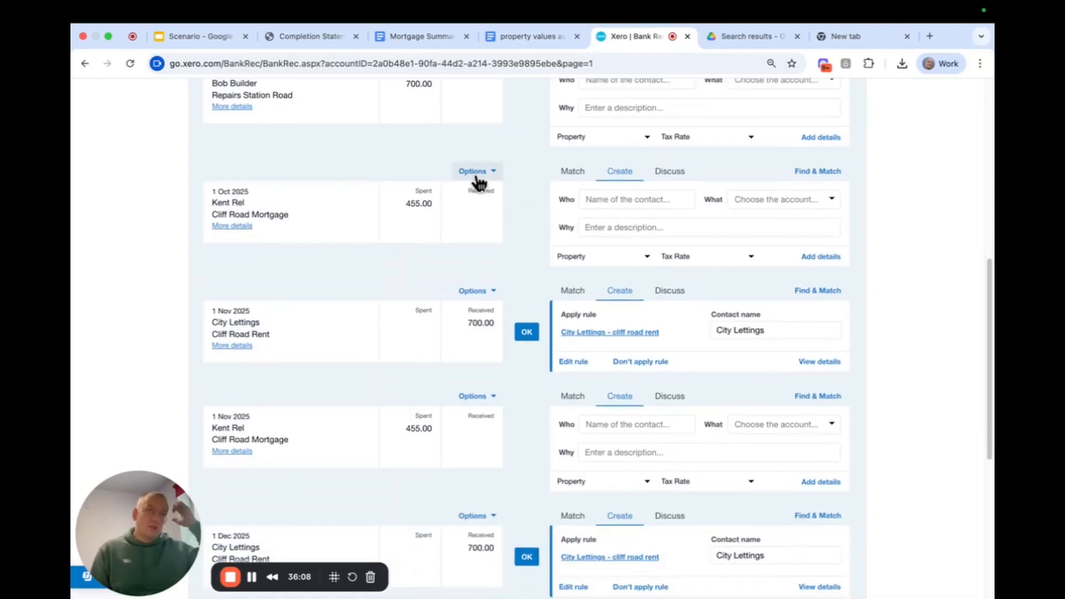
# Start a bank rule from the 1 Oct 2025 Kent Rel payment, matching only when the payee contains Kent Rel, without the description condition.
pyautogui.click(477, 177)
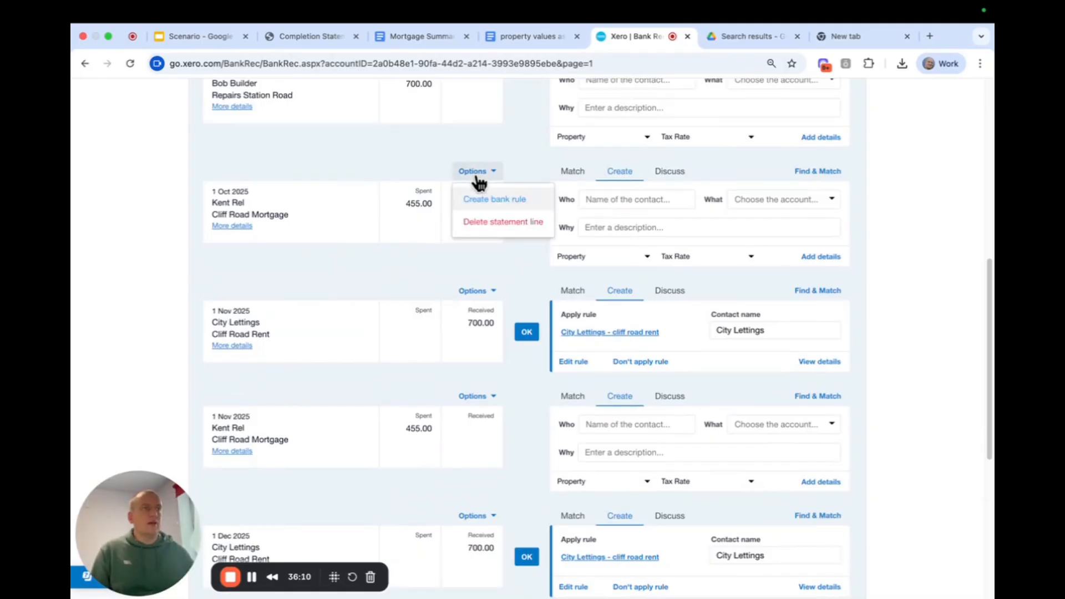
pyautogui.click(493, 199)
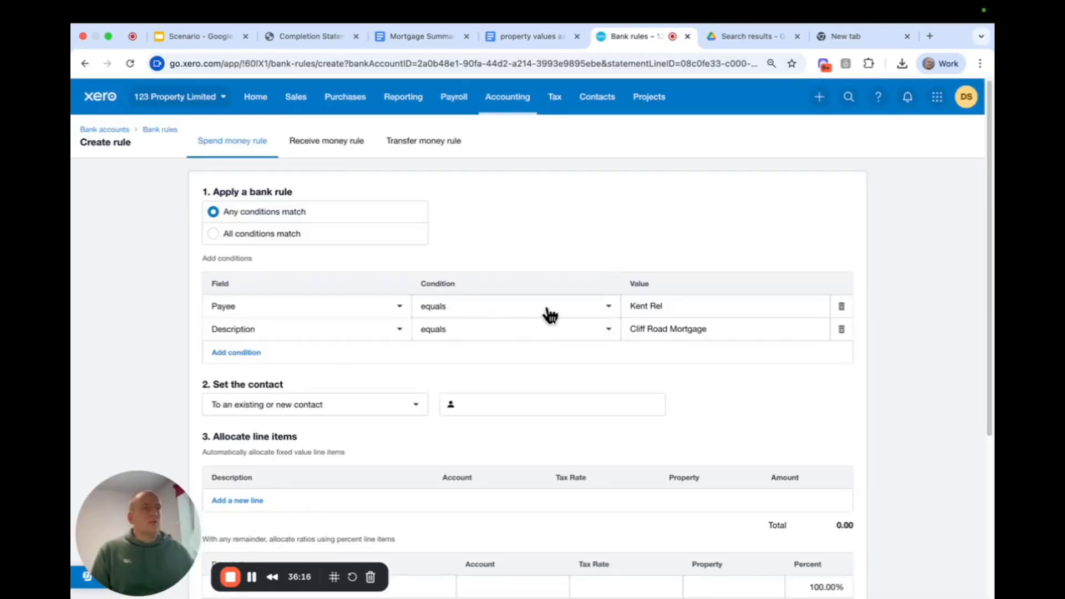
pyautogui.click(550, 313)
pyautogui.click(505, 361)
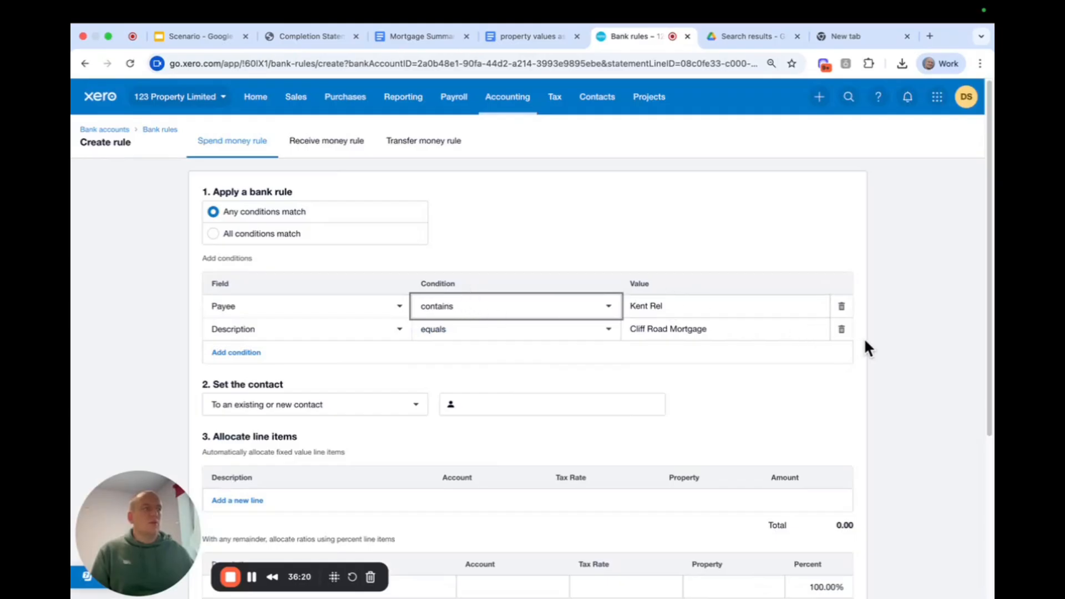
pyautogui.click(716, 331)
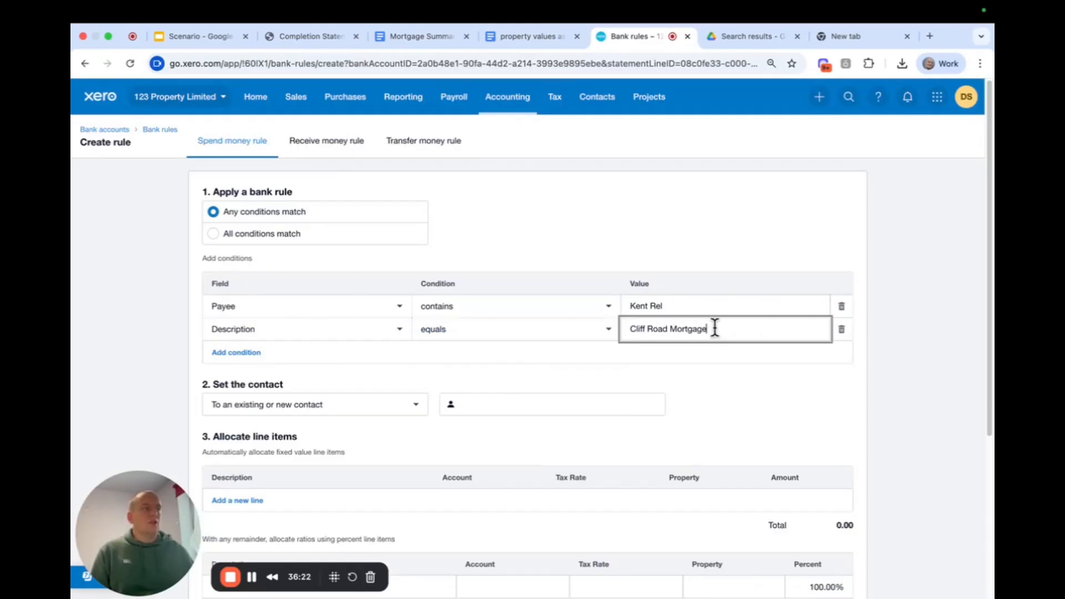
pyautogui.moveTo(716, 331); pyautogui.dragTo(599, 335)
pyautogui.click(841, 330)
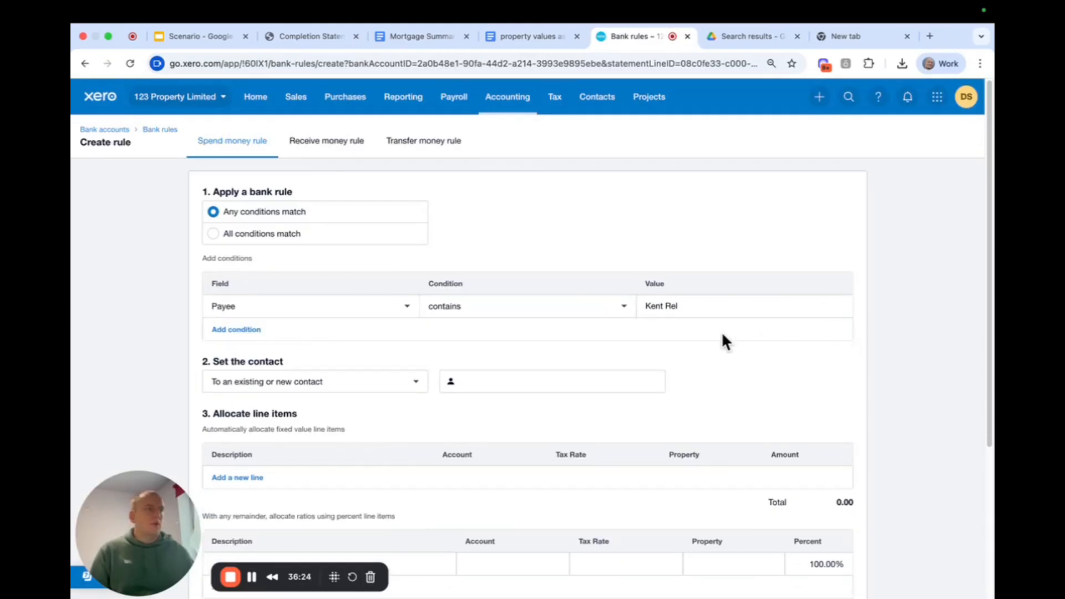
# Set the Kent Rel rule's contact to Cliff Road, created as a new contact.
pyautogui.click(530, 371)
pyautogui.press('super+v')
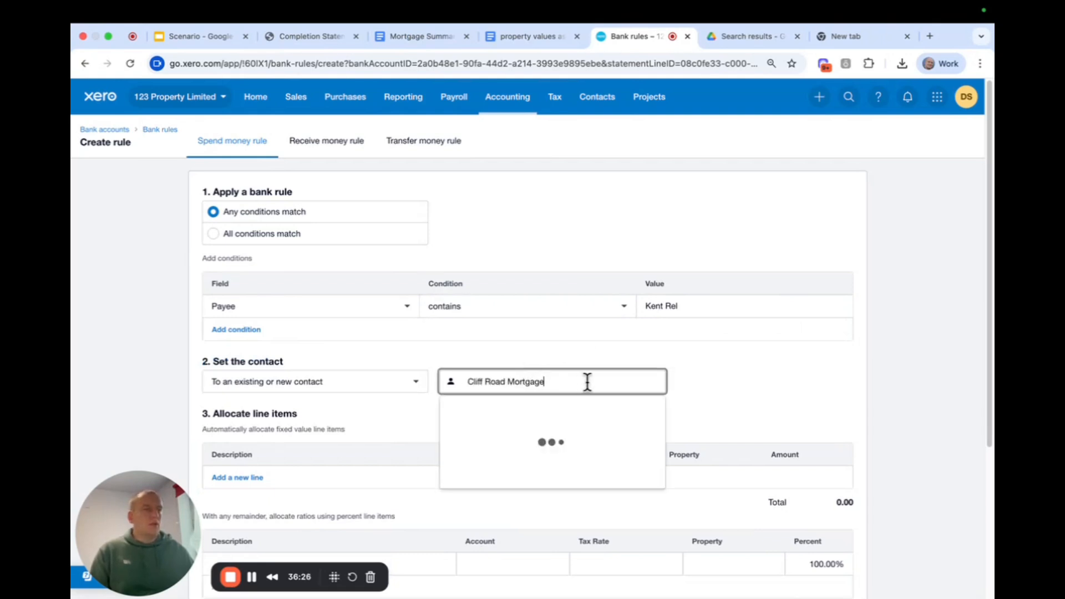
pyautogui.moveTo(586, 380); pyautogui.dragTo(509, 382)
pyautogui.press('BackSpace')
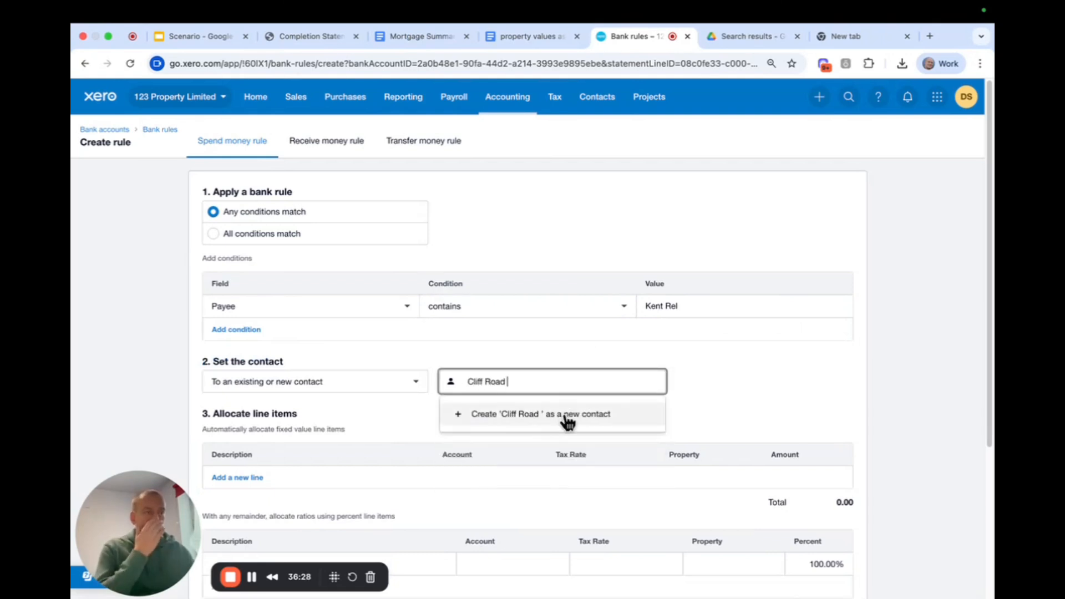
pyautogui.click(564, 414)
# Fill the rule's percentage line with description "Cliff Road Mortgage", account 992 - Mortgage interest and property Cliff Road.
pyautogui.scroll(-2, 411, 418)
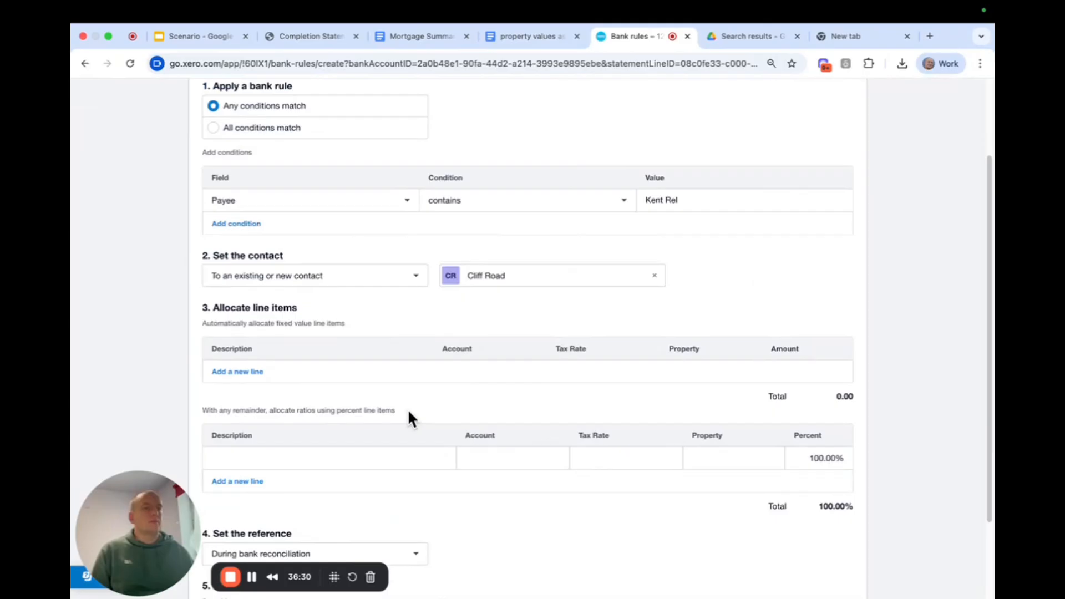
pyautogui.click(320, 465)
pyautogui.press('super+v')
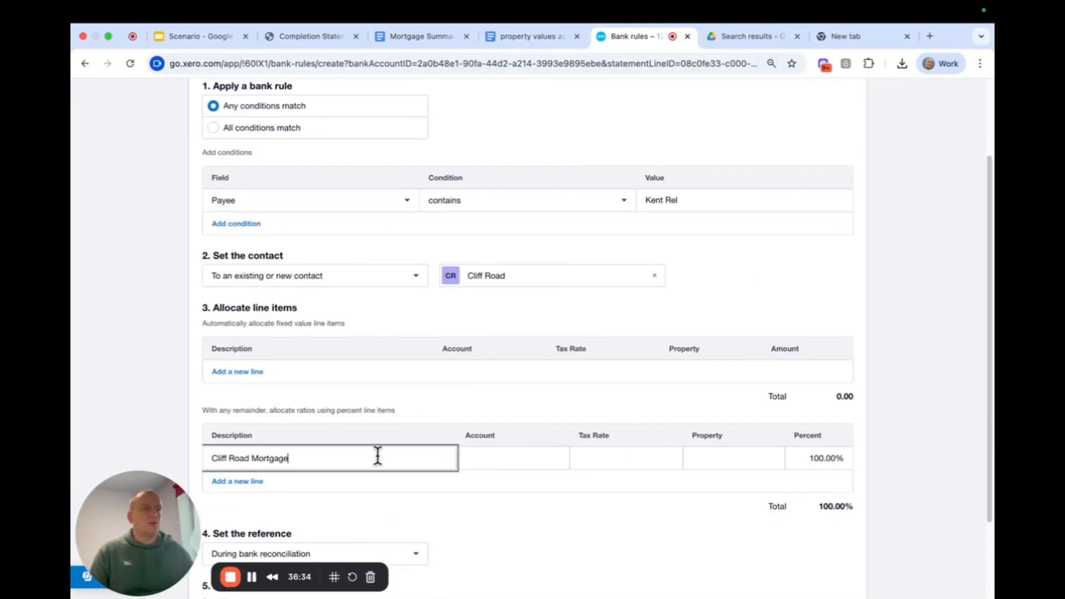
pyautogui.click(527, 459)
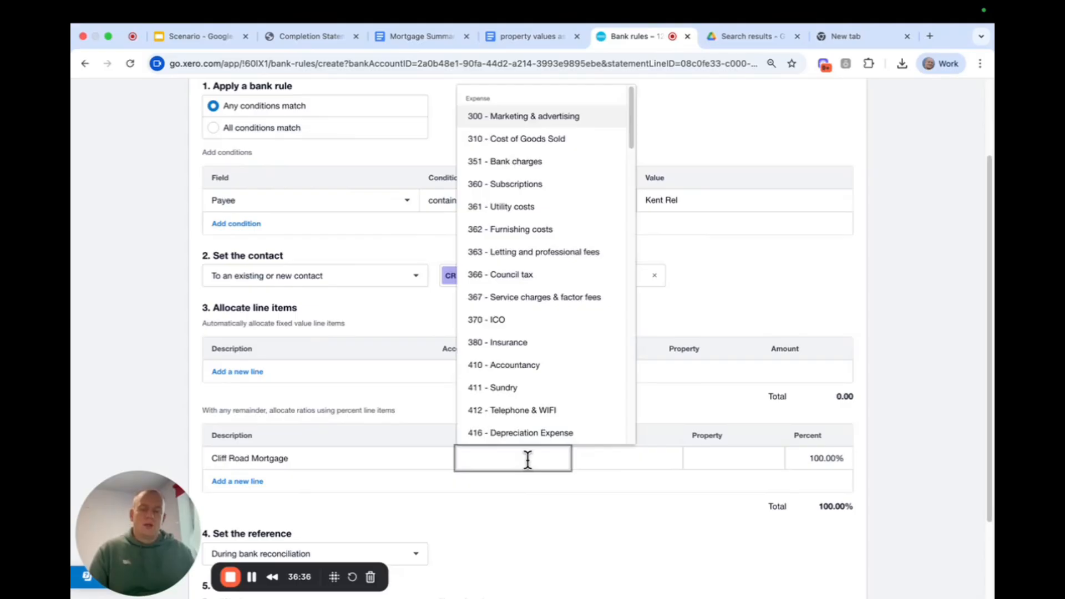
pyautogui.write('mor')
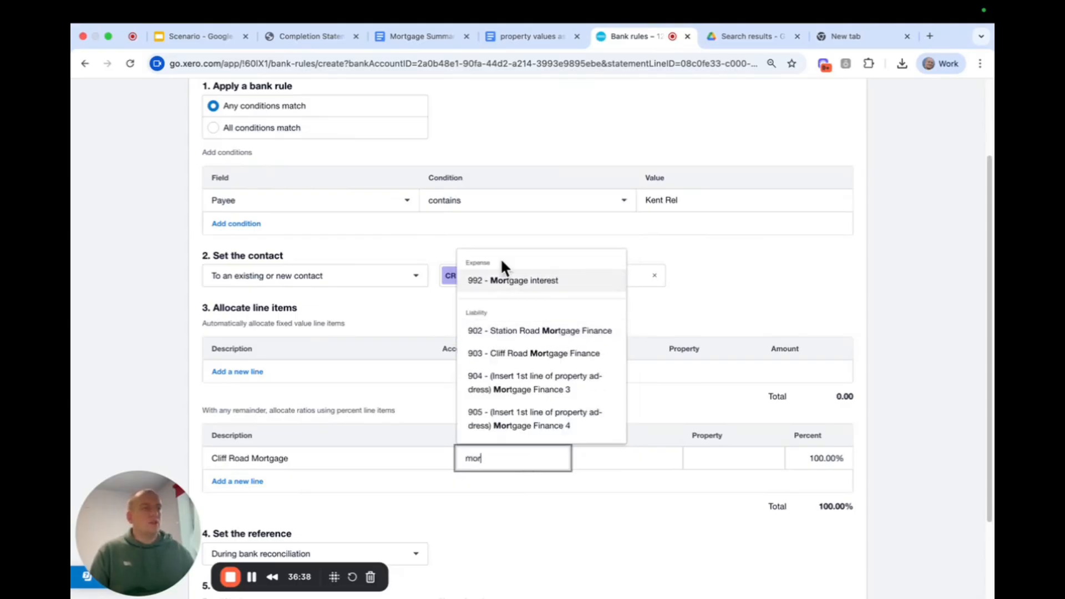
pyautogui.click(504, 280)
pyautogui.click(717, 455)
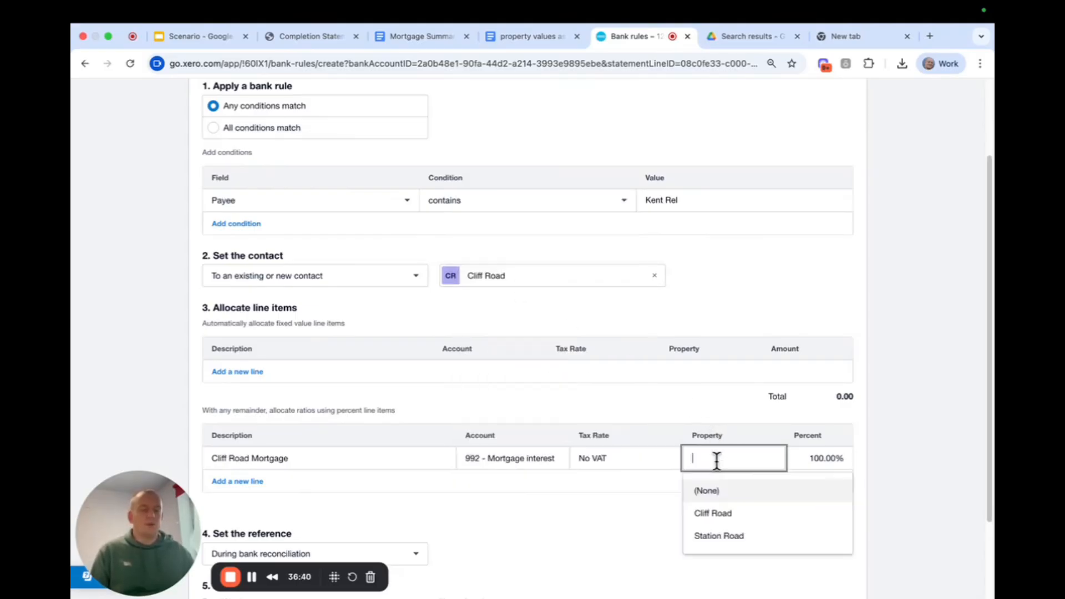
pyautogui.write('cliff')
pyautogui.click(721, 490)
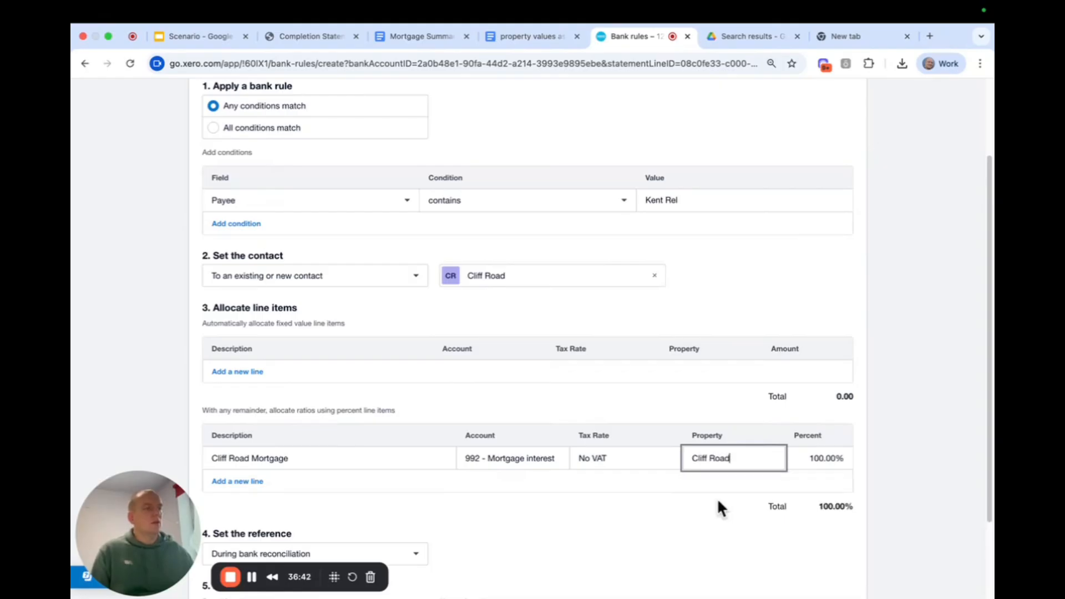
# Save the Kent Rel rule and reconcile the October to December 2025 Kent Rel payments and remaining City Lettings receipts with their rules.
pyautogui.scroll(-2, 683, 511)
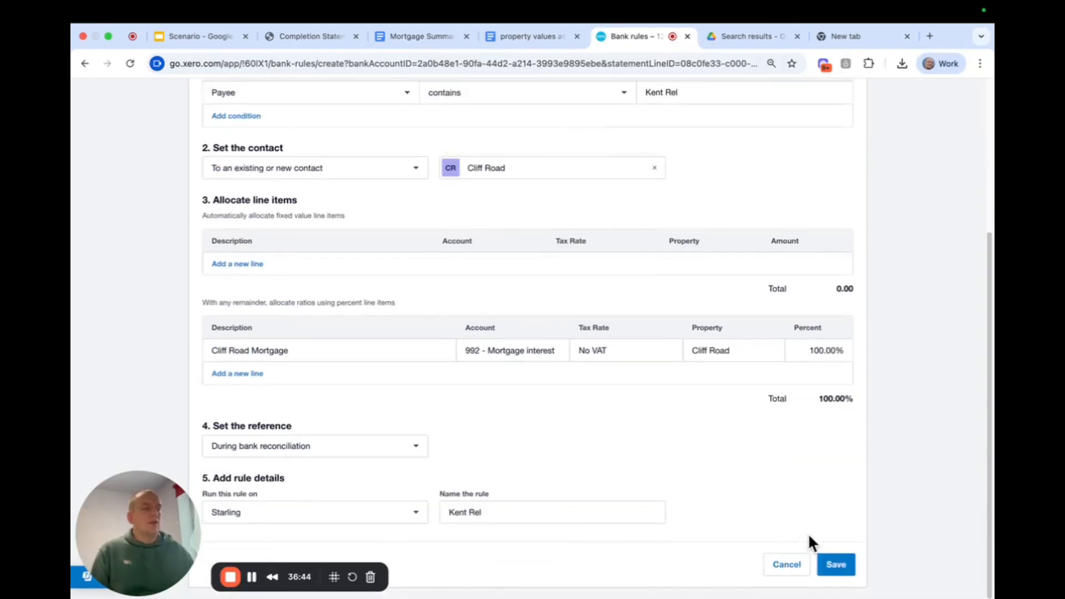
pyautogui.click(836, 565)
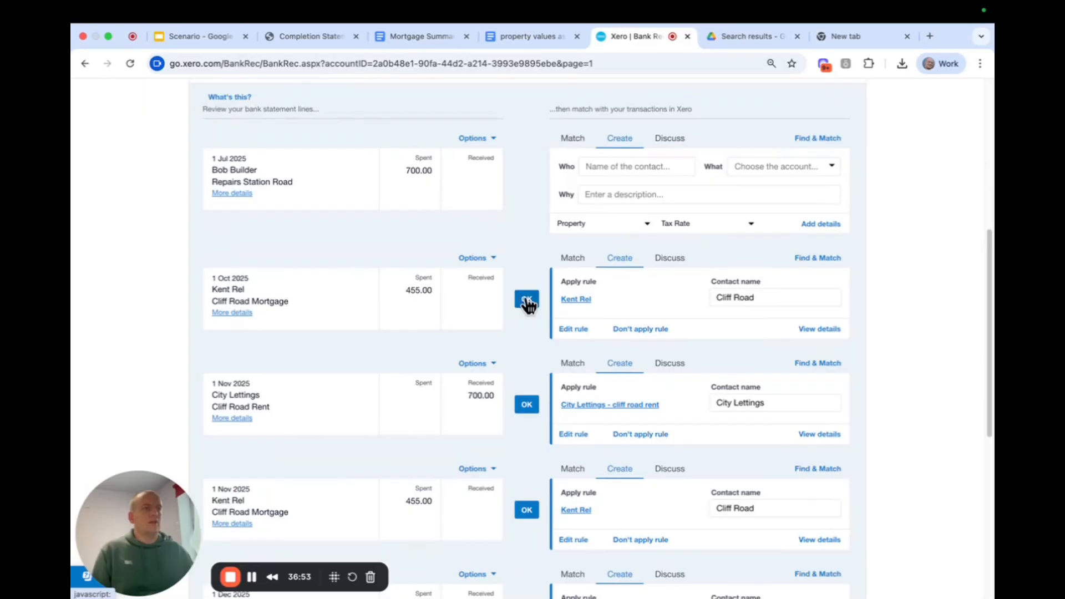
pyautogui.click(526, 302)
pyautogui.click(527, 302)
pyautogui.click(527, 302)
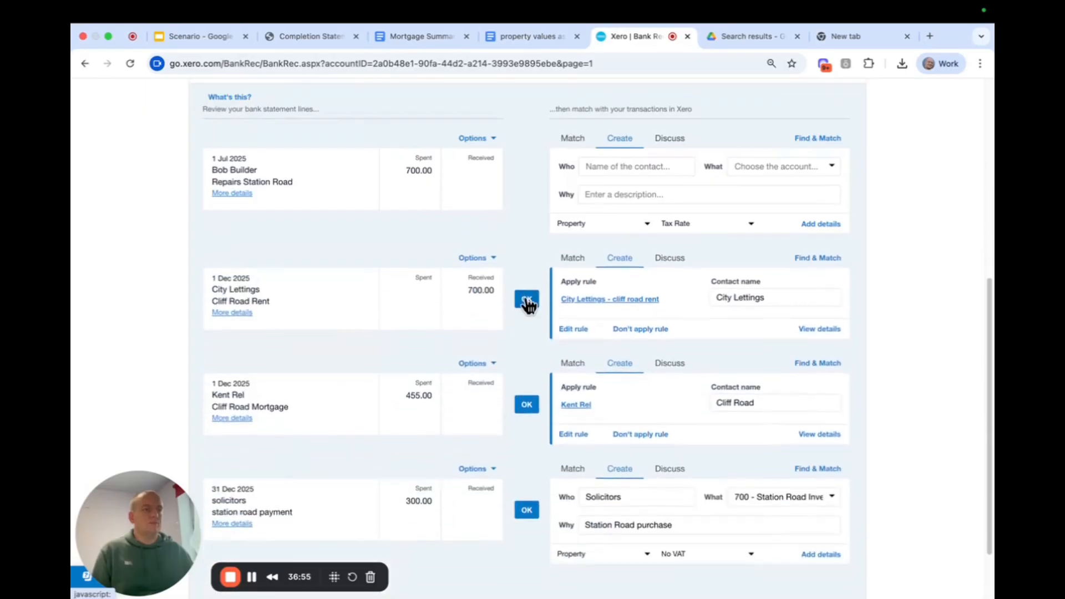
pyautogui.click(527, 302)
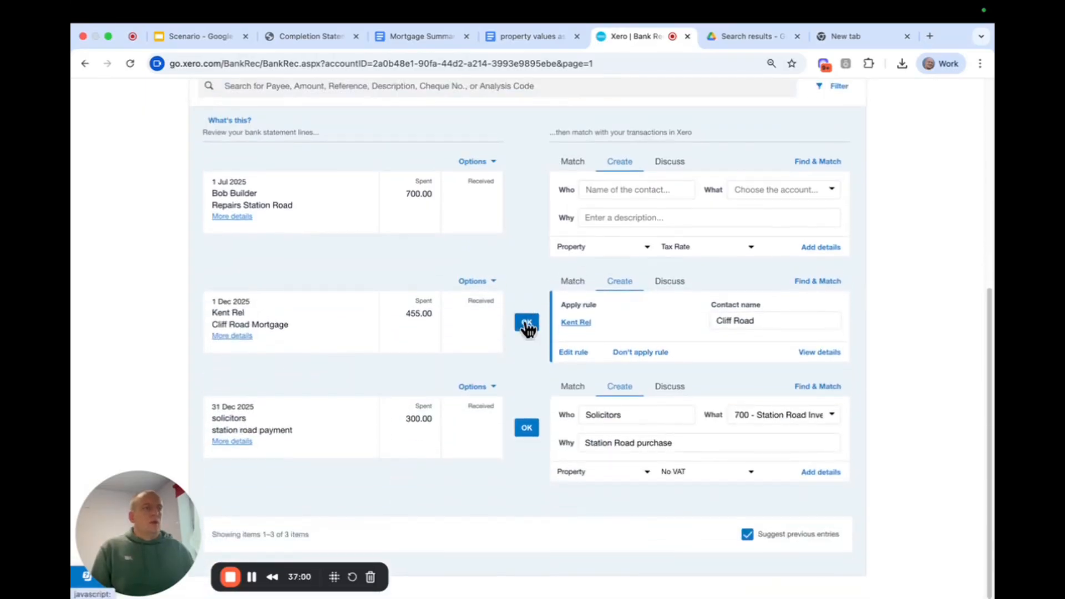
pyautogui.click(527, 323)
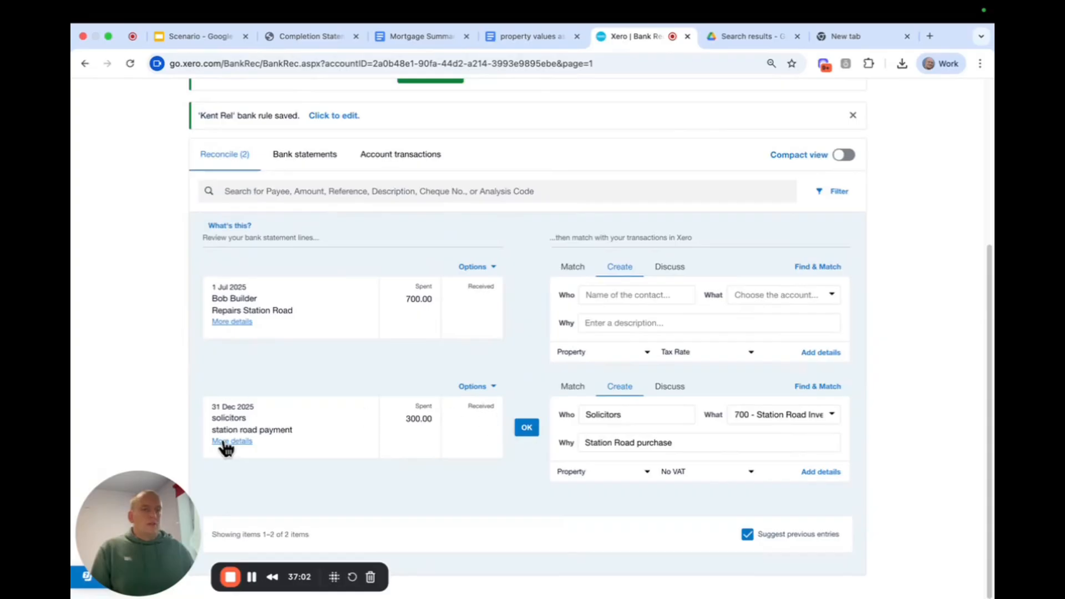
# Check the statement details of the 31 Dec 2025 solicitors payment and reconcile it with the suggested Station Road purchase entry.
pyautogui.click(223, 441)
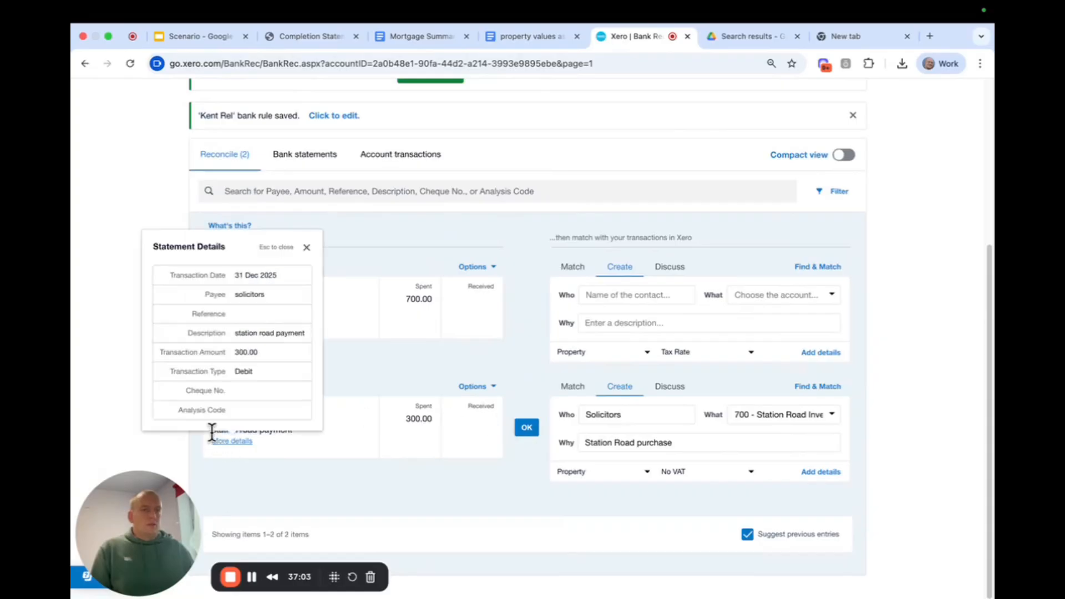
pyautogui.click(306, 248)
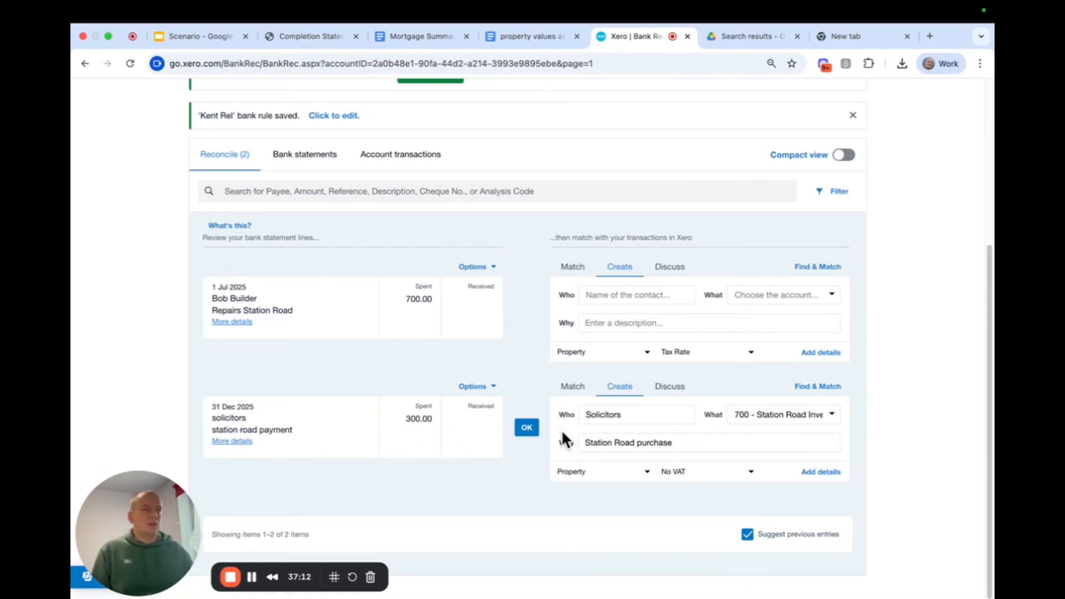
pyautogui.click(536, 430)
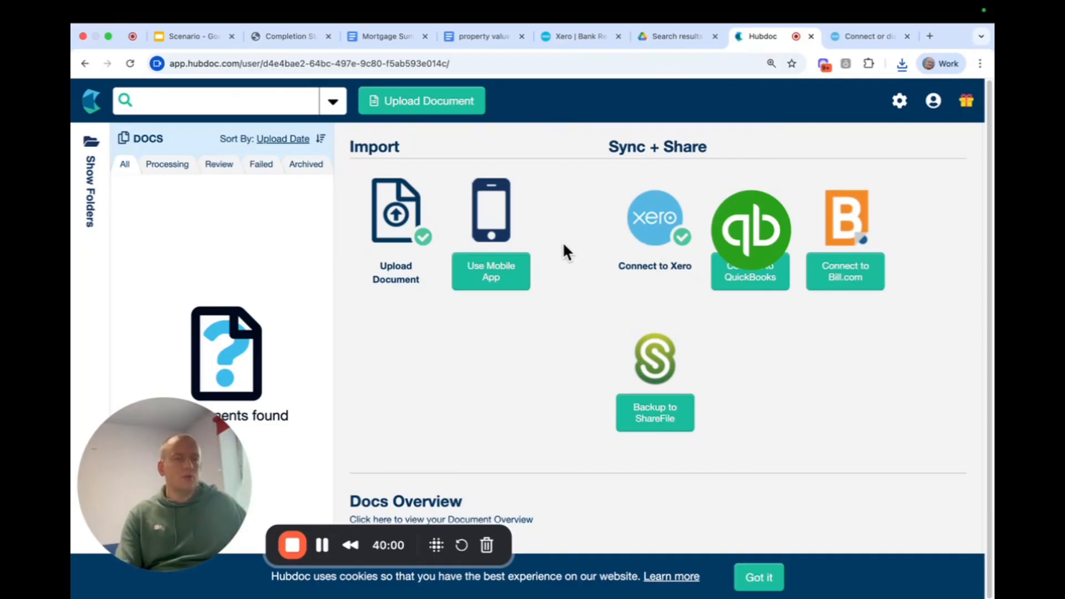
# In Hubdoc, examine the document upload options and the organization's general, email upload and data extraction settings.
pyautogui.click(460, 109)
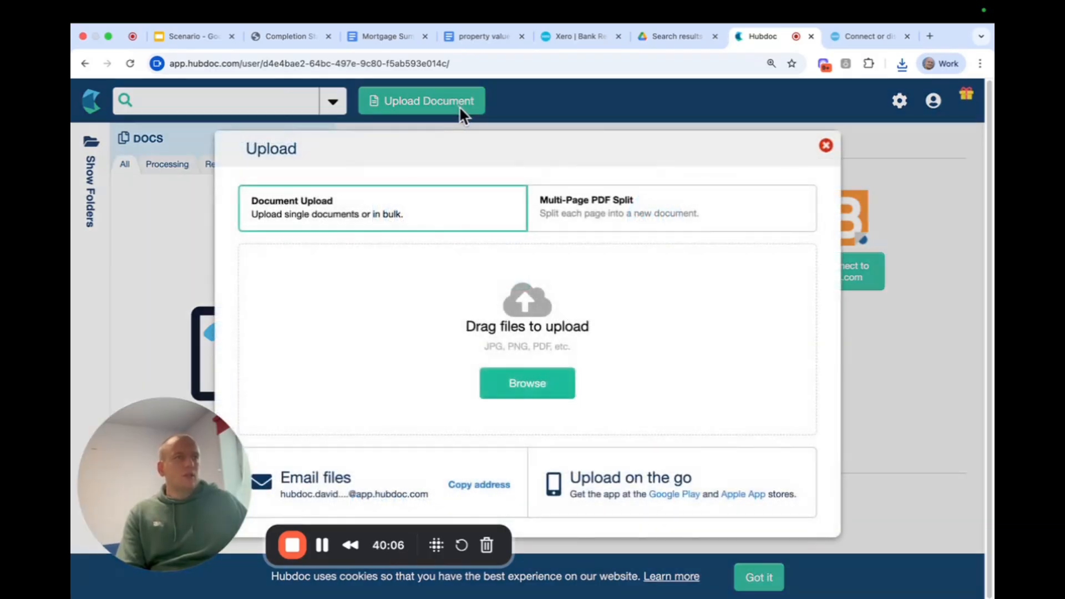
pyautogui.click(827, 146)
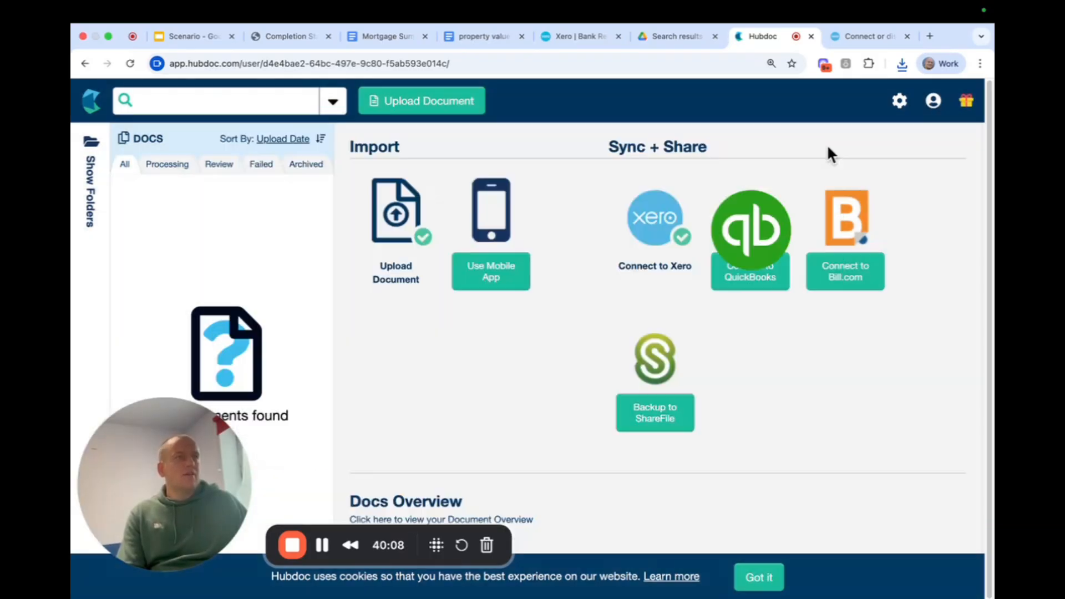
pyautogui.click(899, 102)
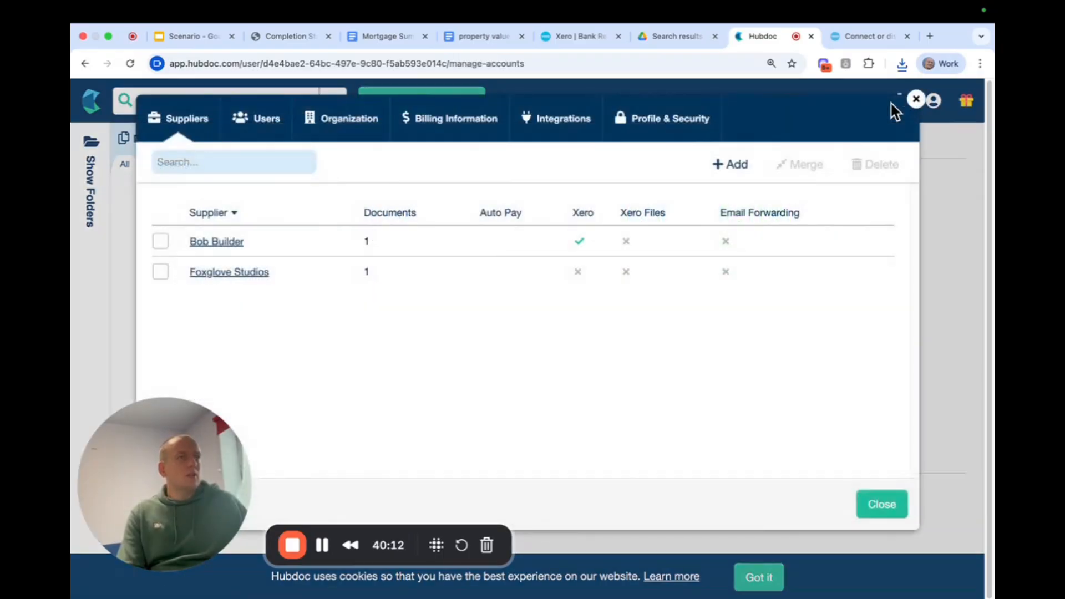
pyautogui.click(371, 122)
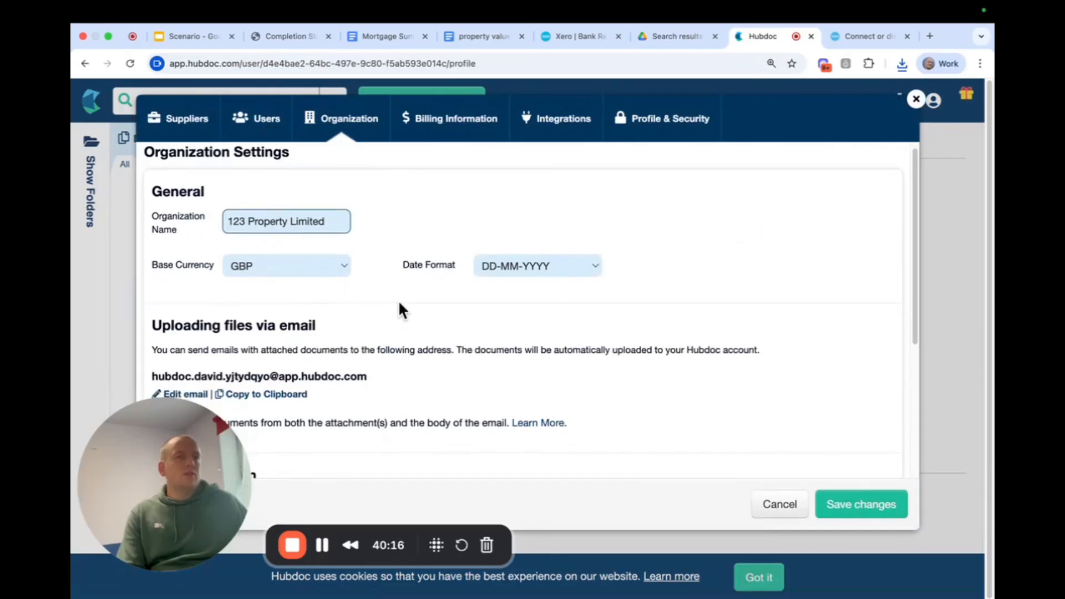
pyautogui.scroll(-5, 398, 300)
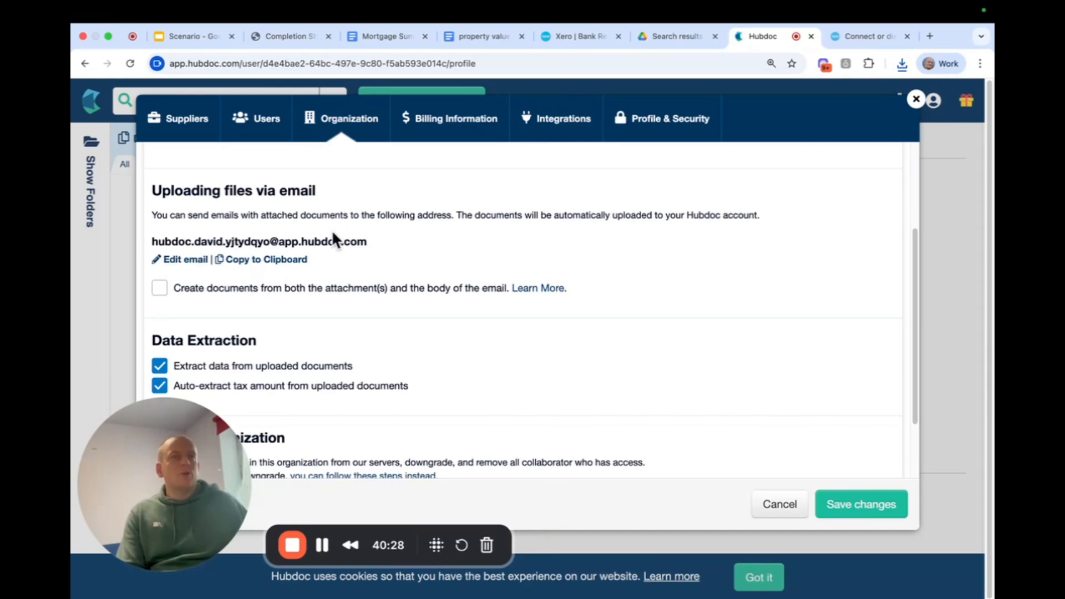
pyautogui.click(917, 100)
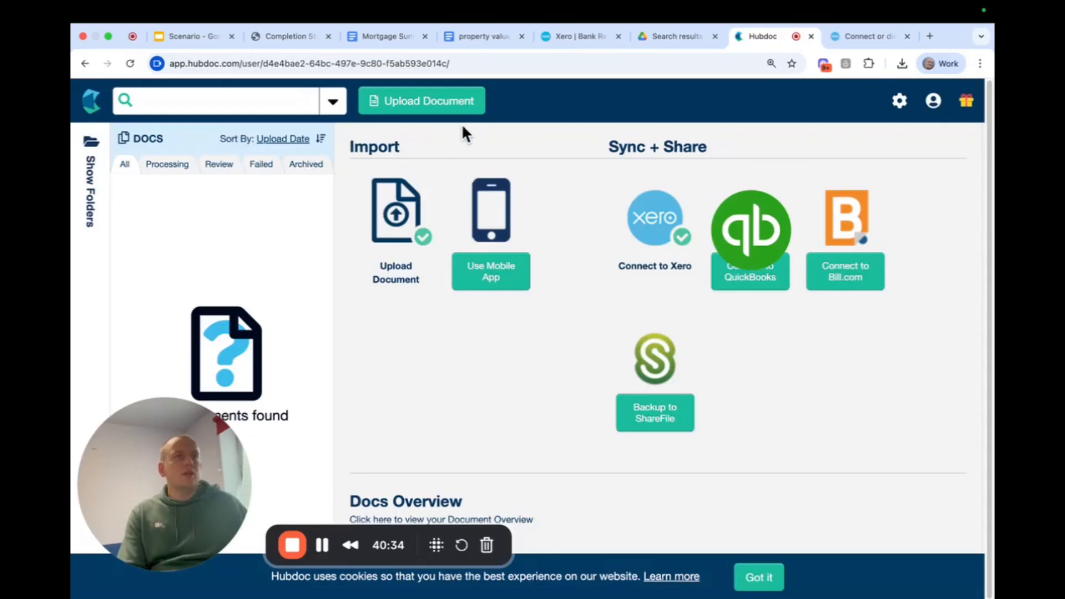
# Upload the invoice Bob Builder_2025-07-01_700.00.pdf to Hubdoc and open the resulting document.
pyautogui.click(458, 107)
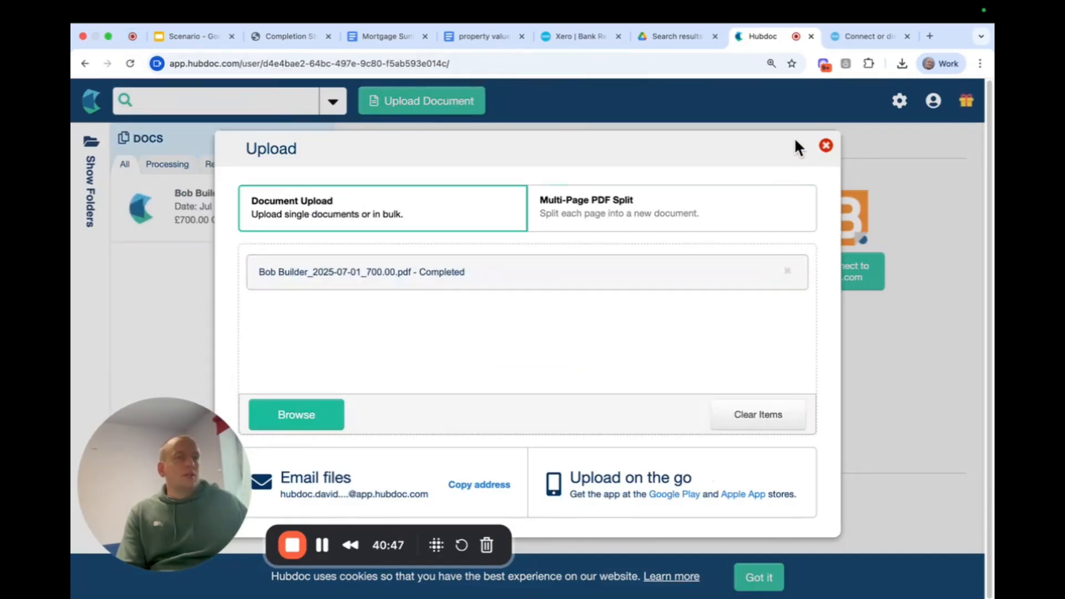
pyautogui.click(826, 145)
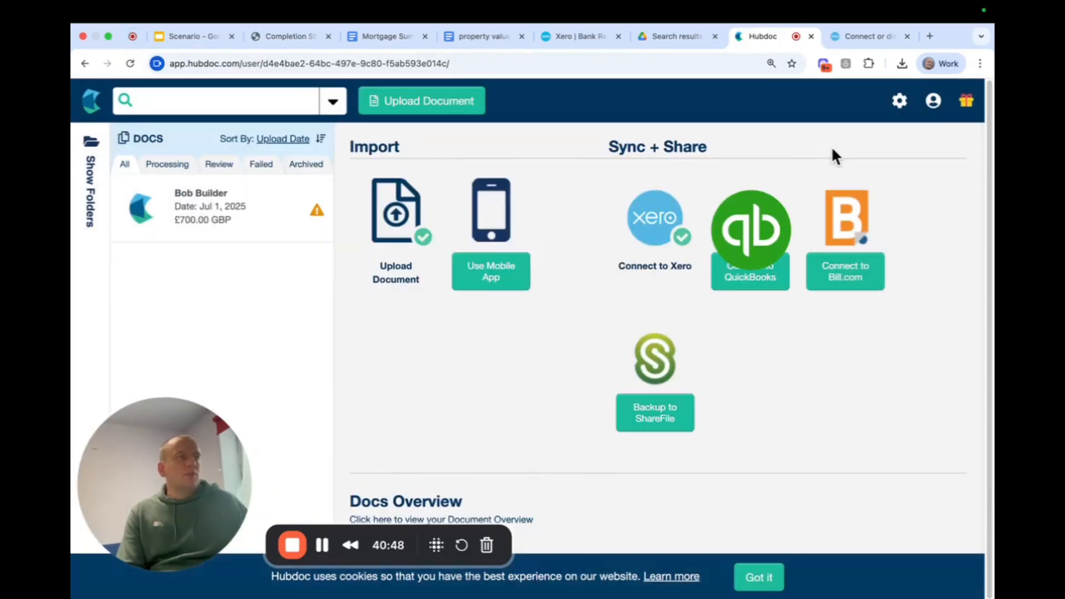
pyautogui.click(231, 234)
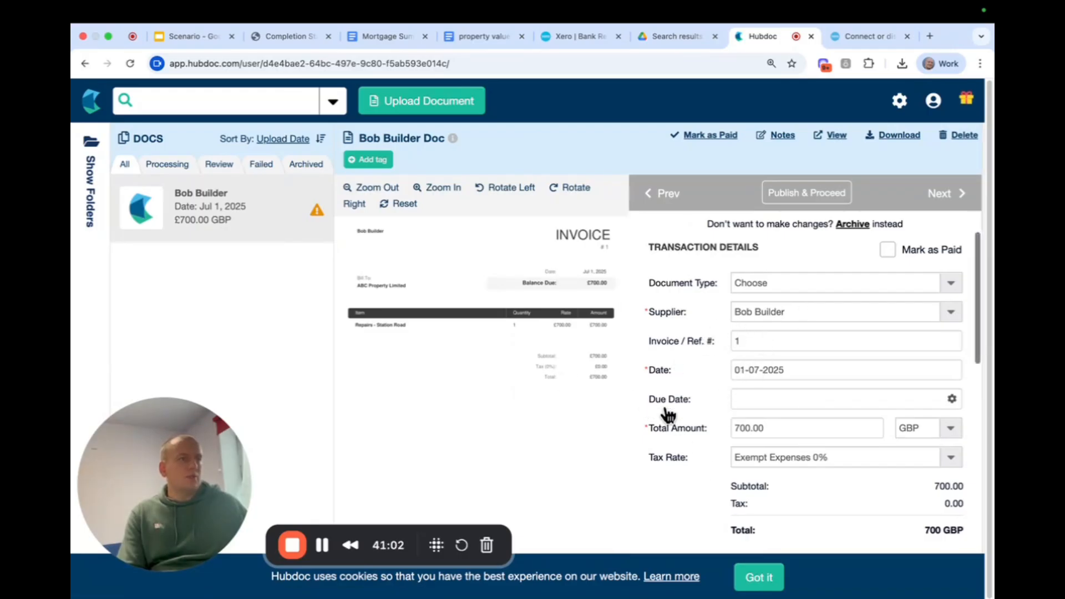
# Set the invoice's tax rate to No VAT 0%.
pyautogui.scroll(-2, 696, 435)
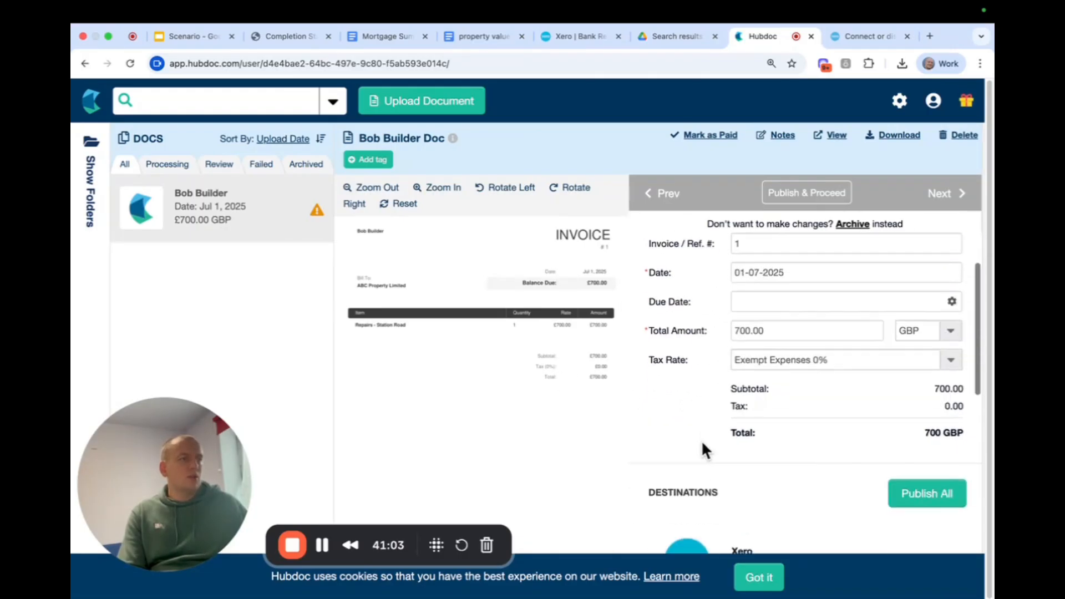
pyautogui.click(848, 353)
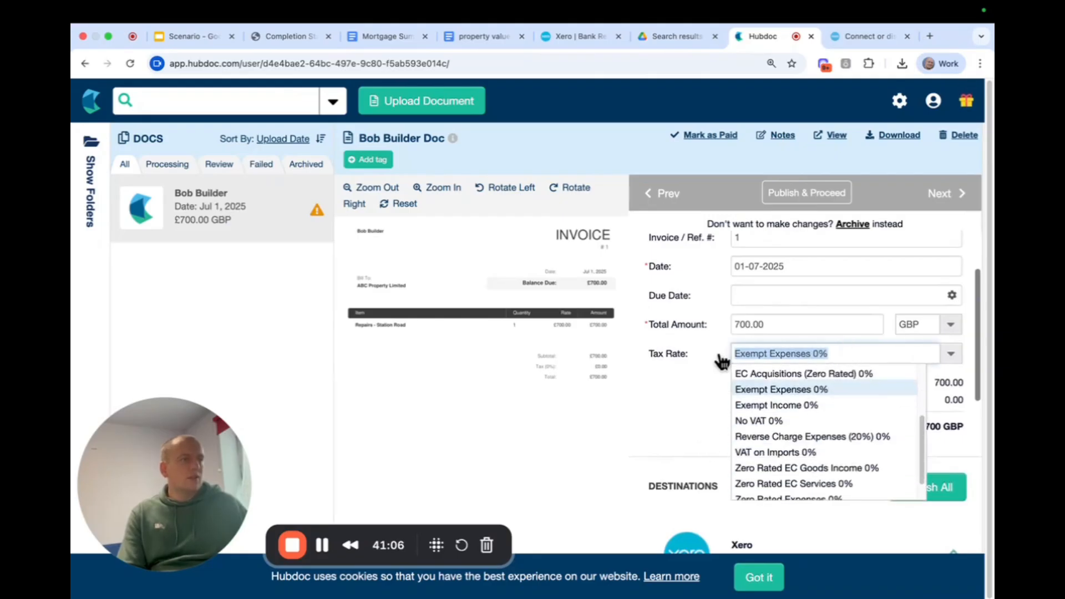
pyautogui.write('no')
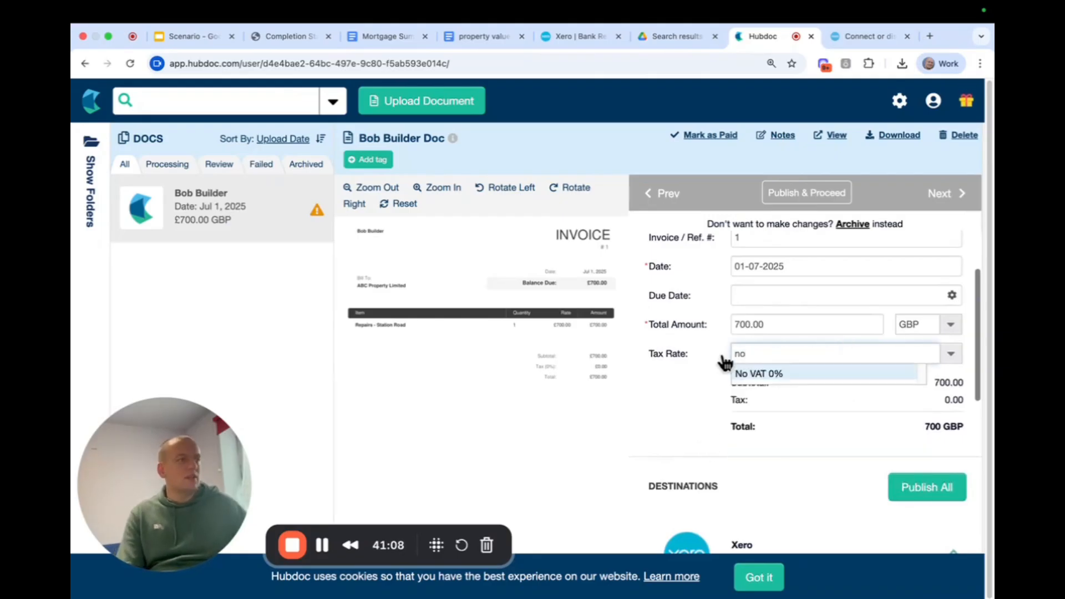
pyautogui.click(767, 376)
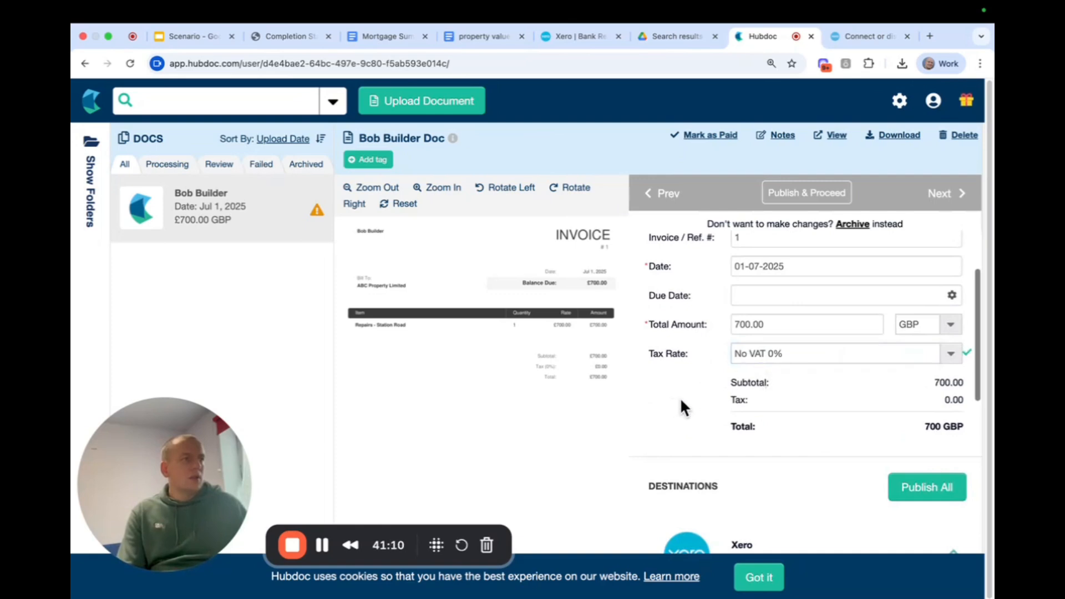
# Check the Xero publishing options for the invoice and keep its status as Awaiting Payment.
pyautogui.scroll(-5, 699, 402)
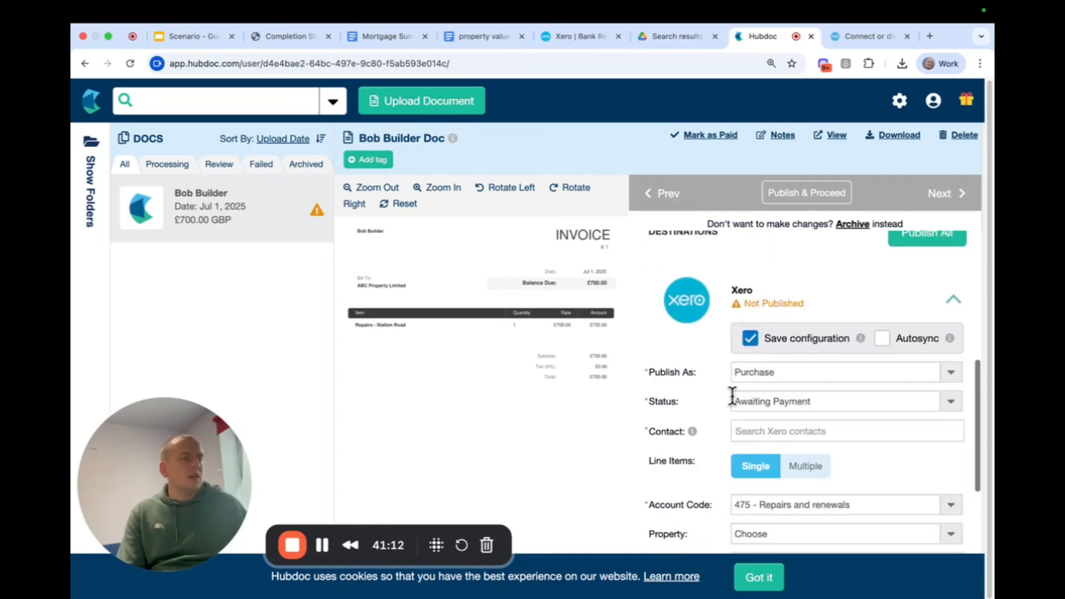
pyautogui.scroll(-1, 733, 389)
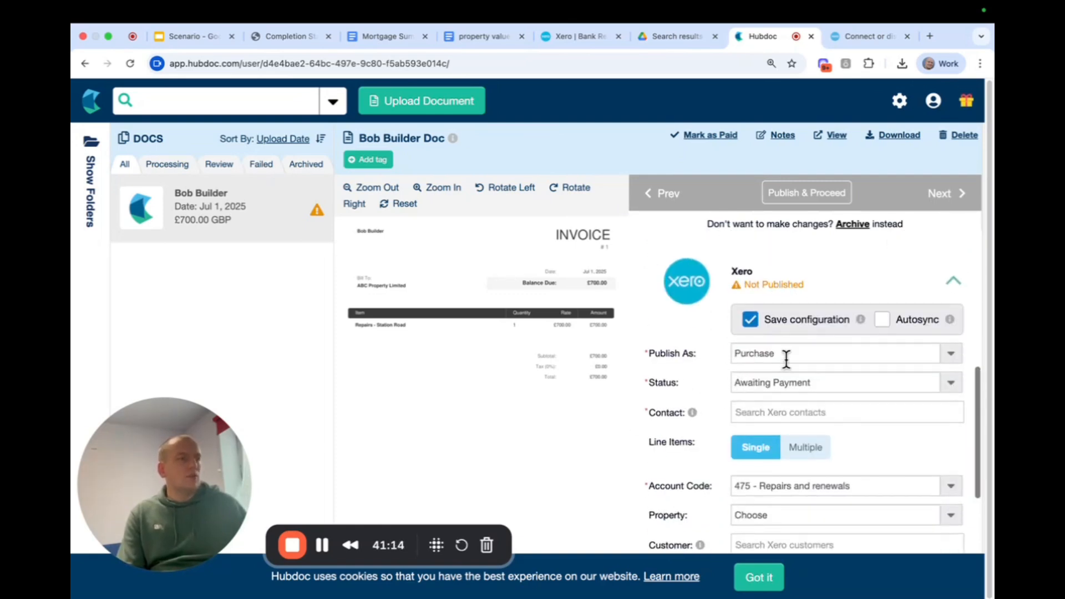
pyautogui.click(821, 382)
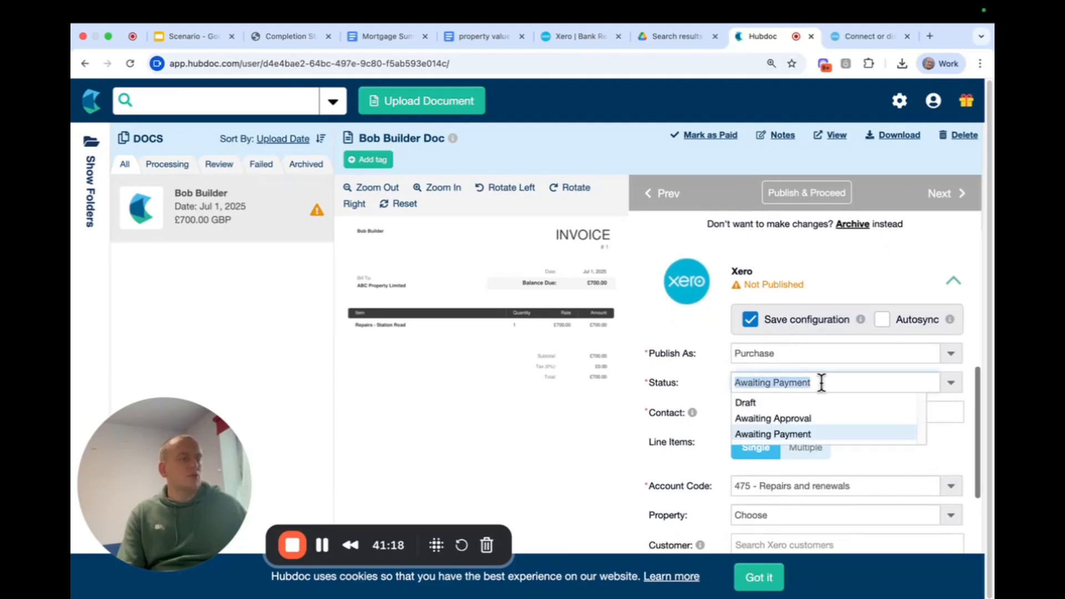
pyautogui.click(949, 386)
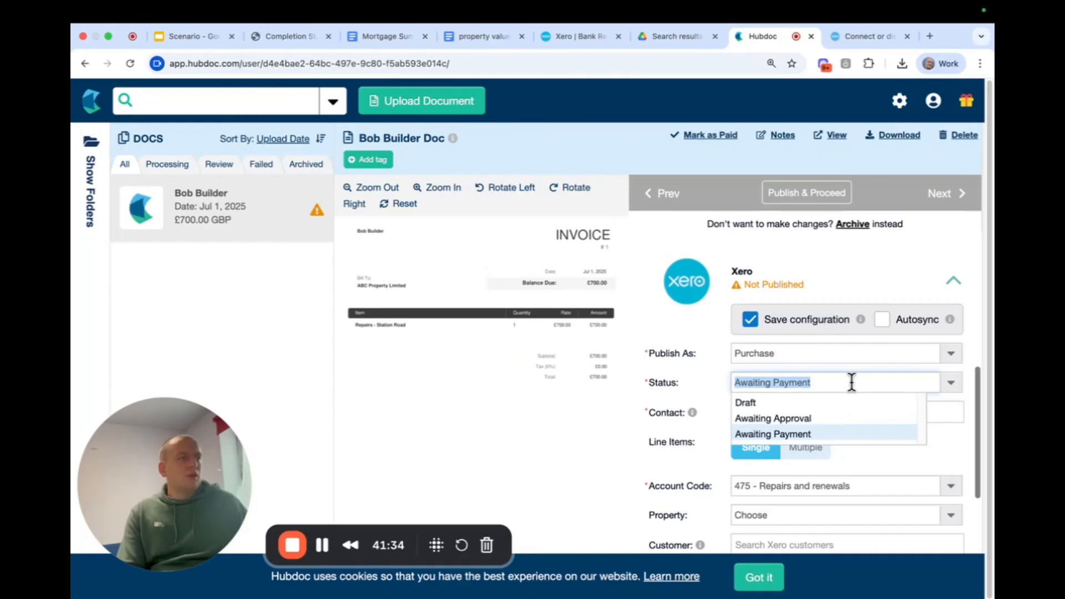
pyautogui.click(721, 388)
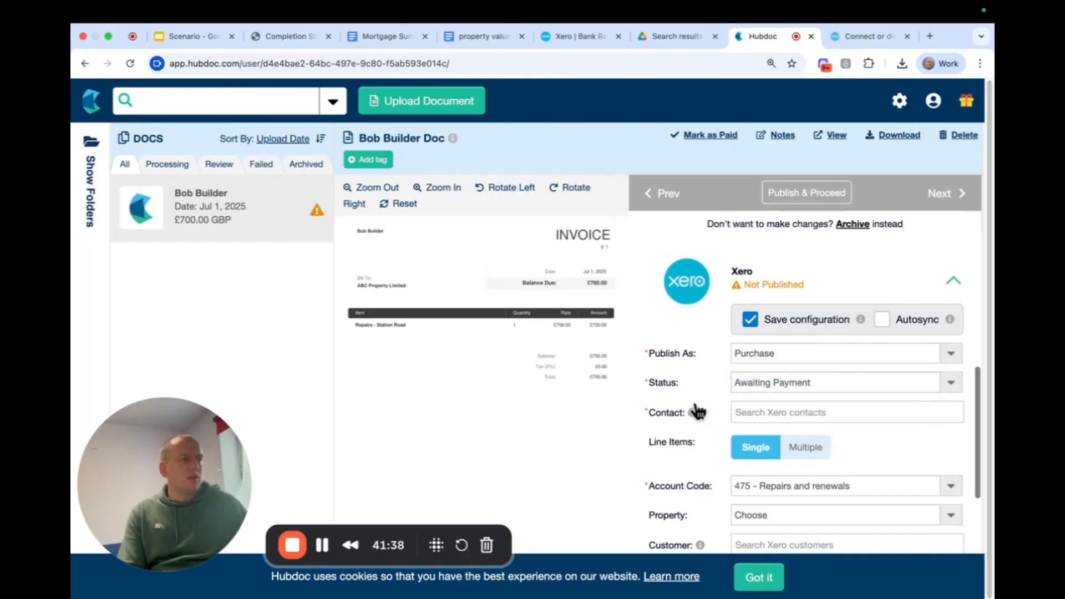
# Add the invoice's supplier as a new Xero contact and assign it to the purchase.
pyautogui.click(780, 416)
pyautogui.write('bo')
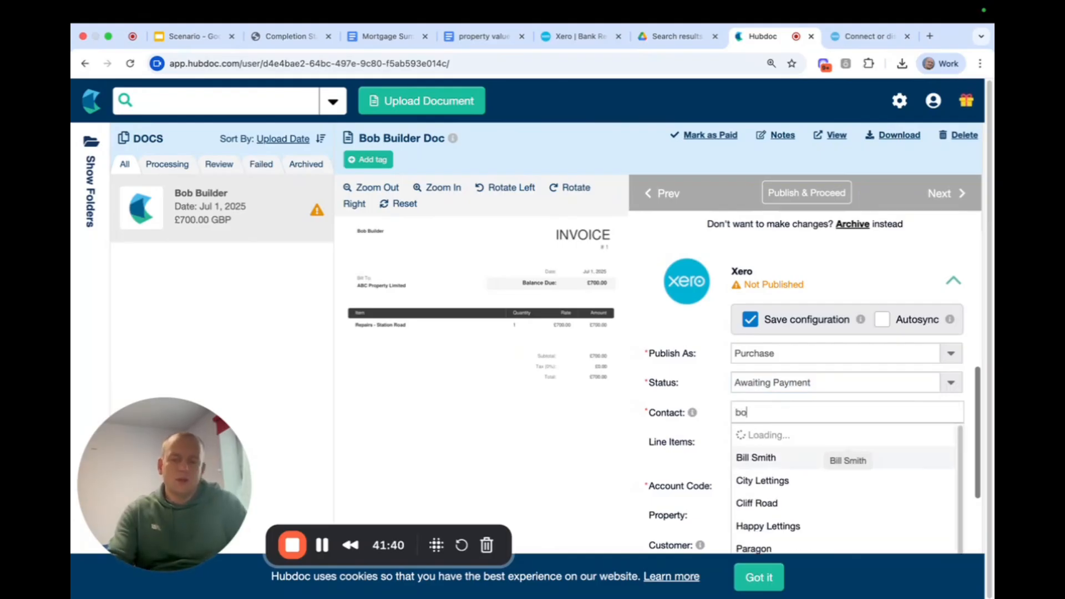
pyautogui.write('bo')
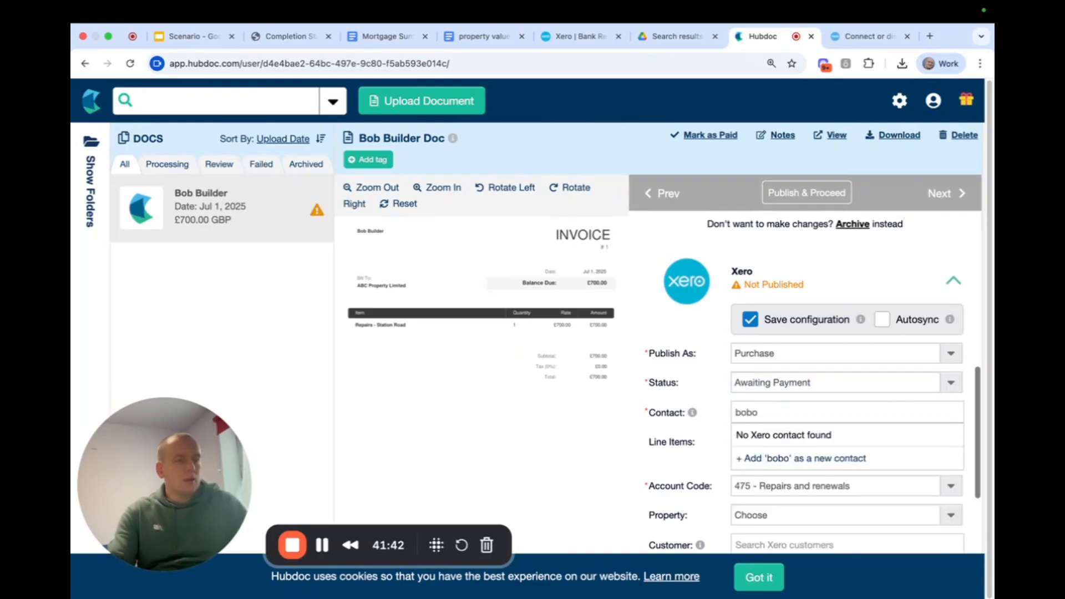
pyautogui.press('BackSpace')
pyautogui.write('bu')
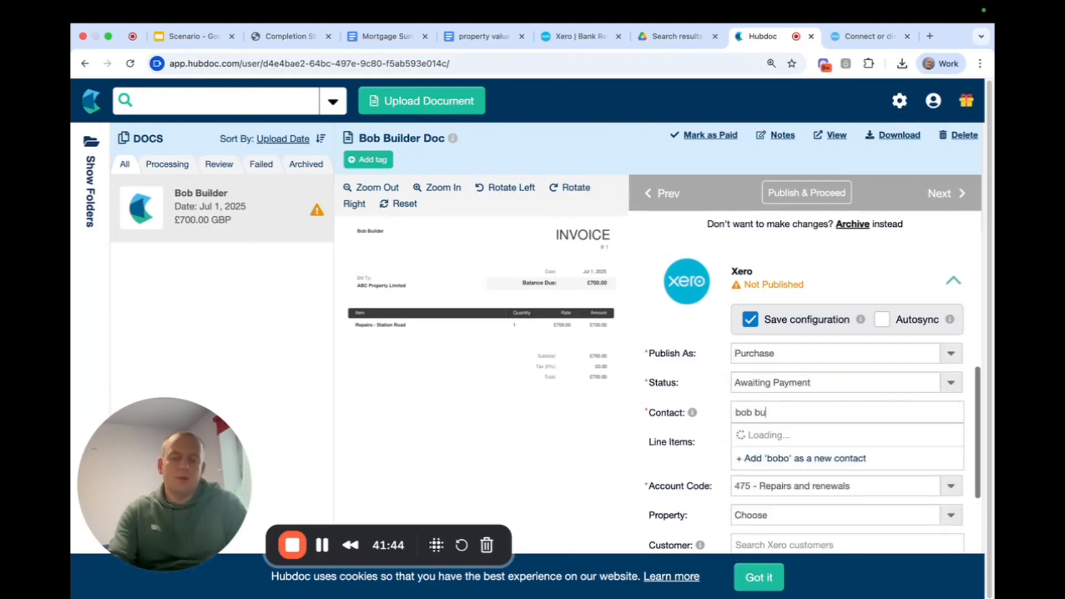
pyautogui.write('ilder')
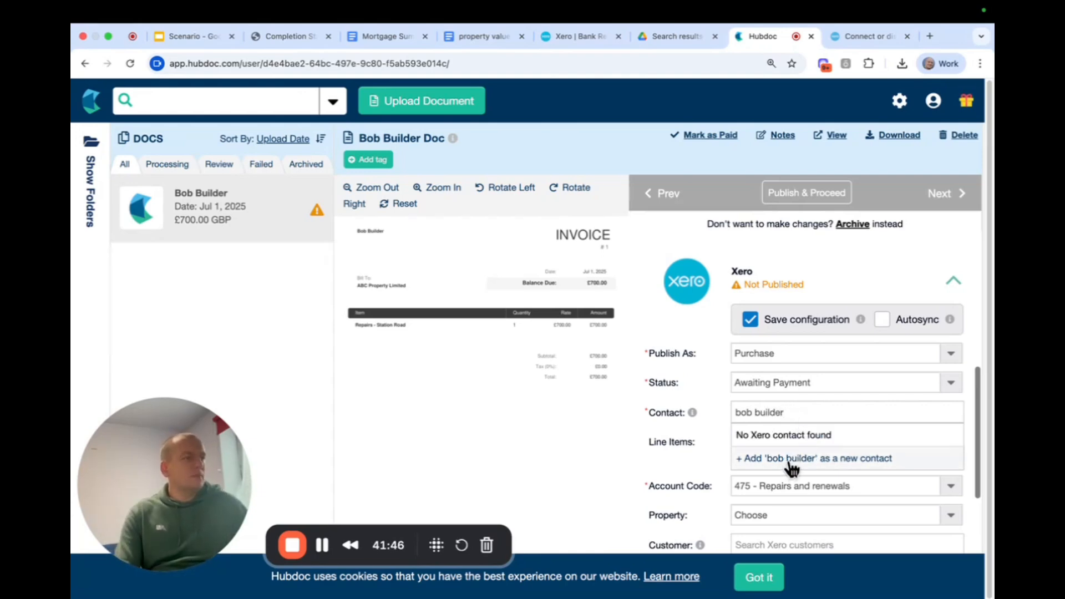
pyautogui.click(792, 458)
pyautogui.click(832, 443)
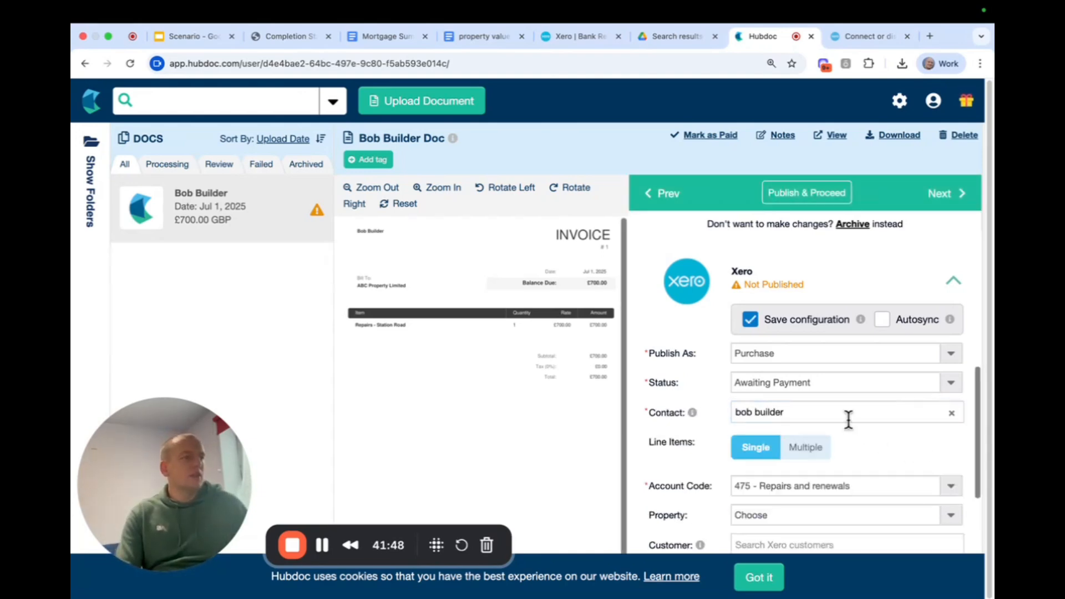
# Code the invoice to 475 - Repairs and renewals with property Station Road, and publish it to Xero.
pyautogui.scroll(-1, 826, 433)
pyautogui.click(857, 469)
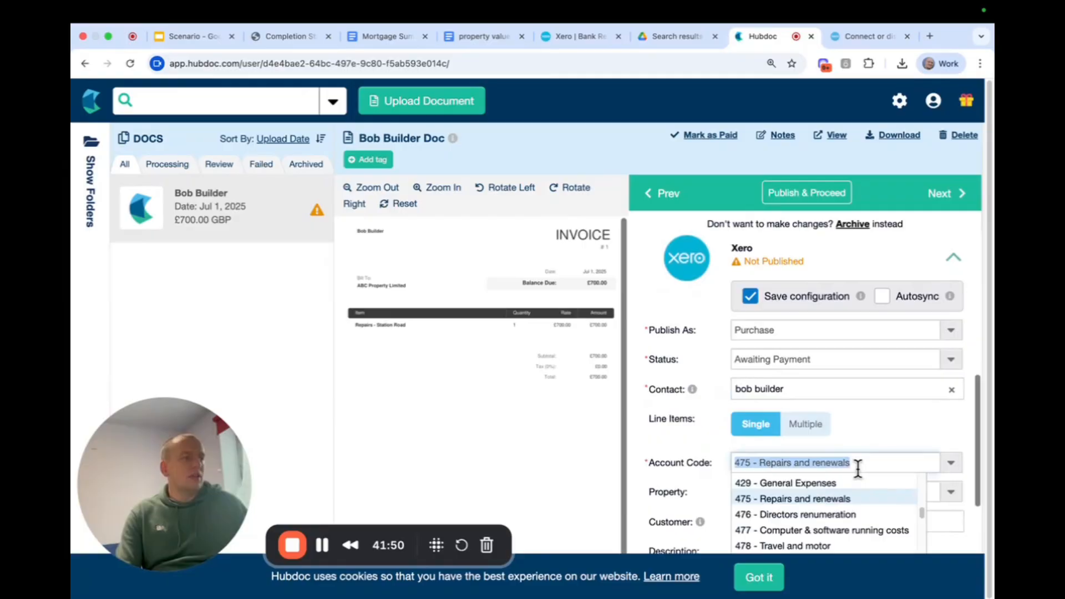
pyautogui.click(817, 499)
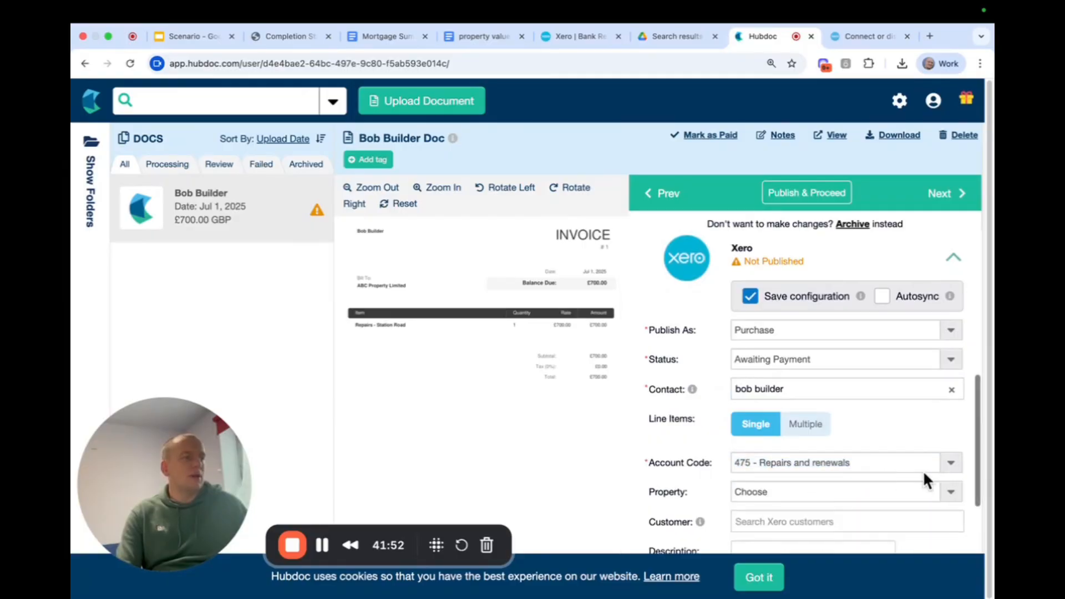
pyautogui.scroll(-1, 838, 436)
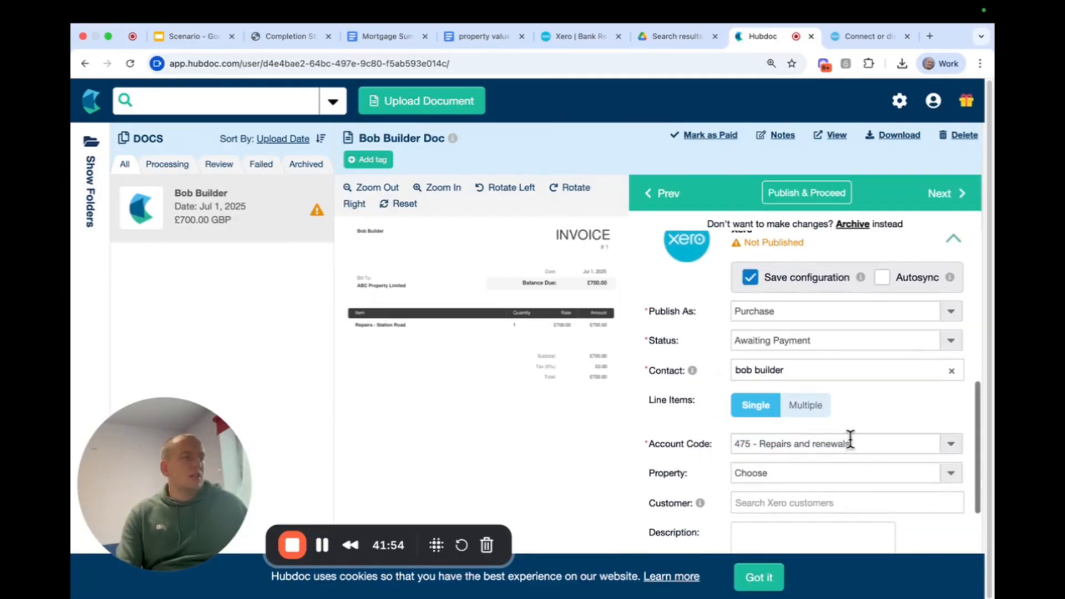
pyautogui.click(944, 476)
pyautogui.click(829, 524)
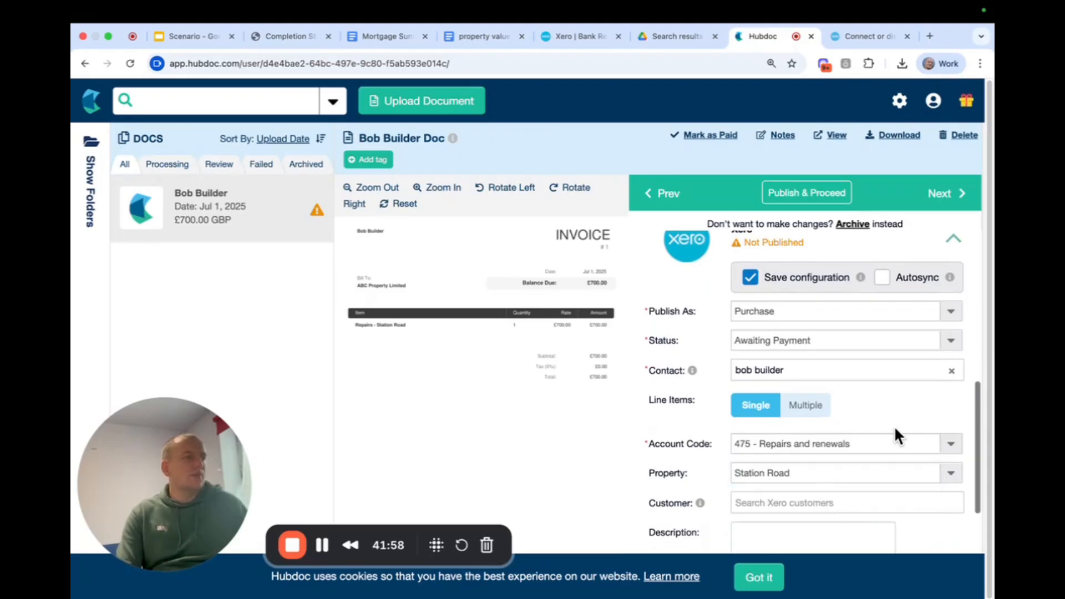
pyautogui.scroll(-3, 856, 412)
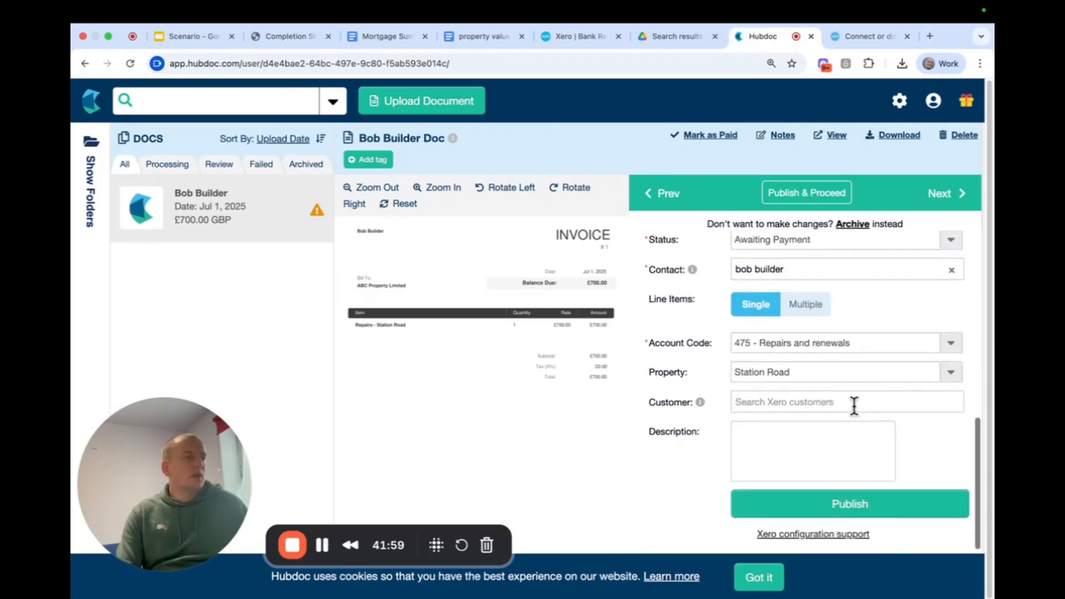
pyautogui.click(864, 489)
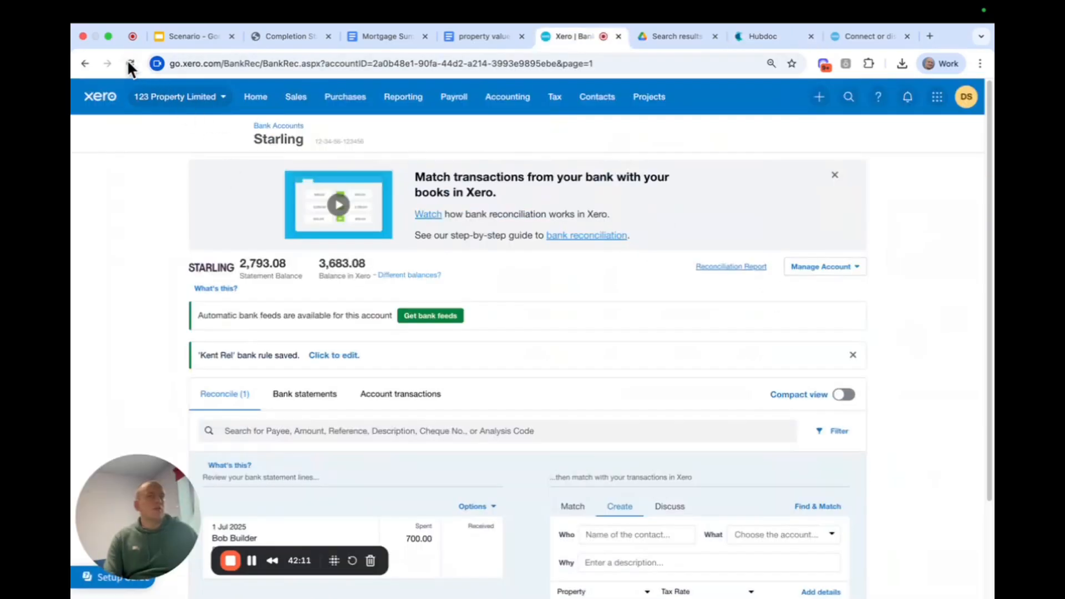
# In Xero, refresh the Starling reconciliation page and reconcile the 1 Jul 2025 Station Road repairs payment with the matching bill.
pyautogui.click(129, 64)
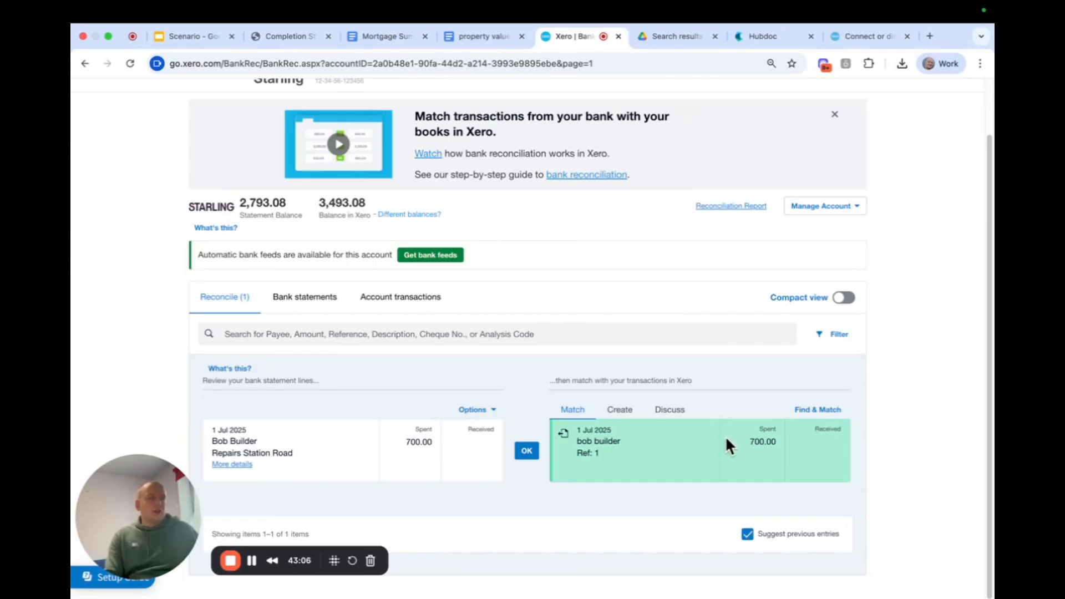
pyautogui.click(528, 453)
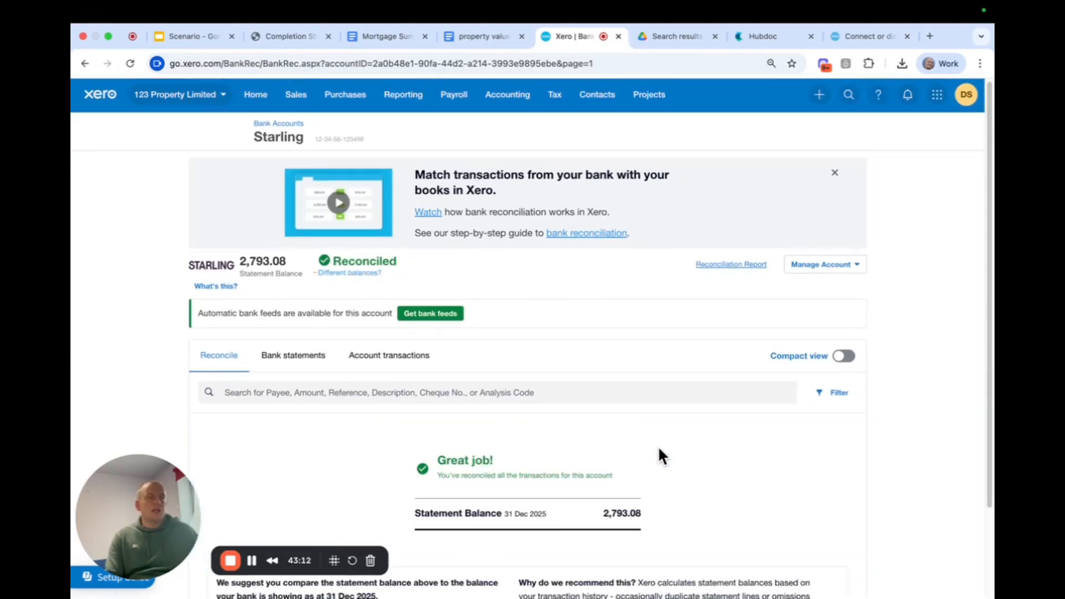
pyautogui.scroll(-2, 658, 447)
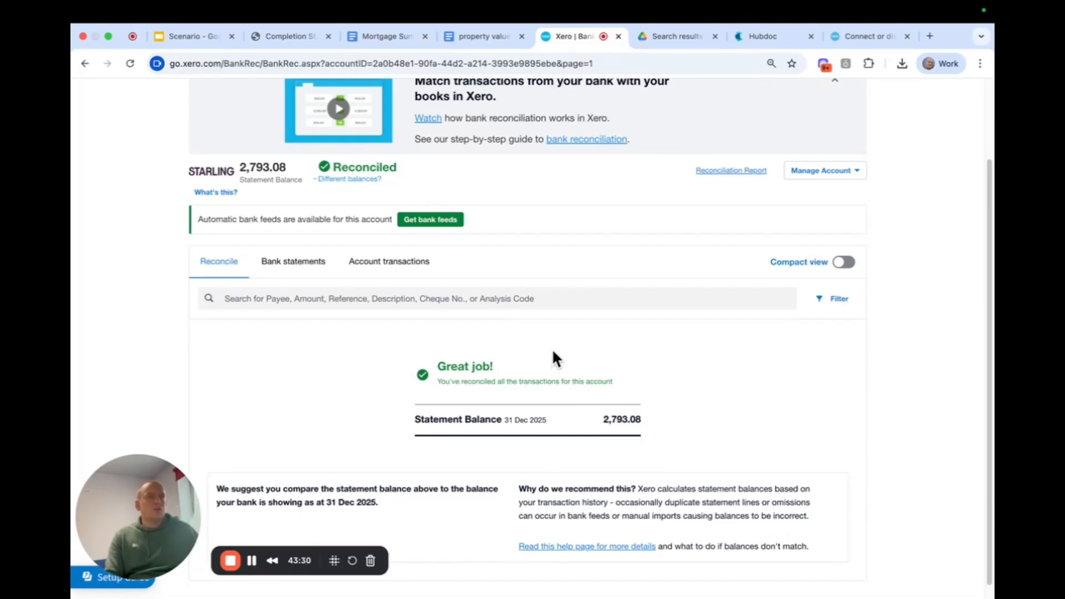
pyautogui.scroll(2, 553, 352)
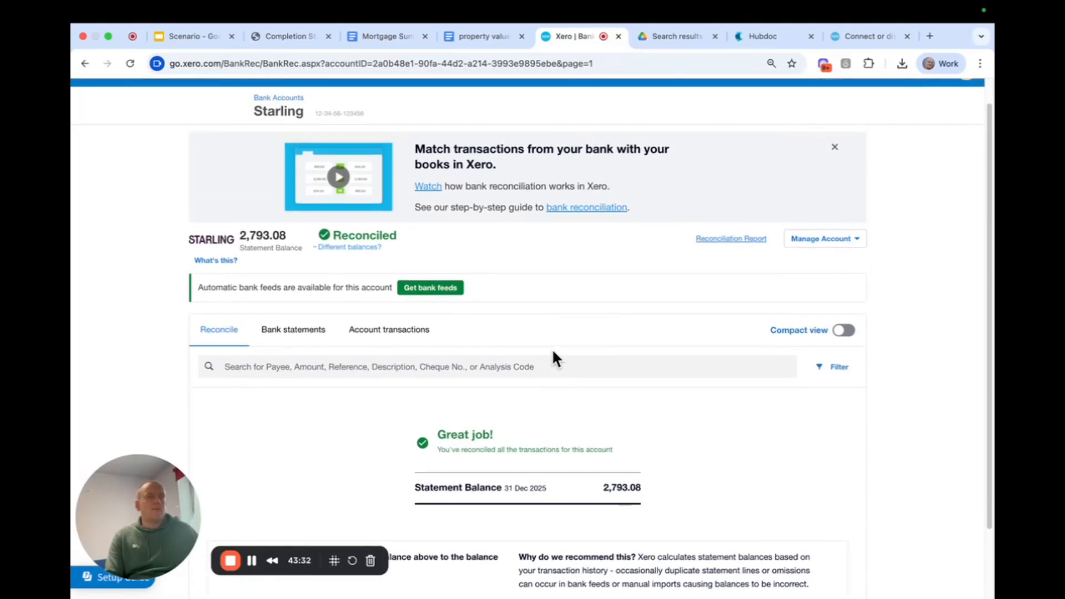
pyautogui.scroll(1, 551, 348)
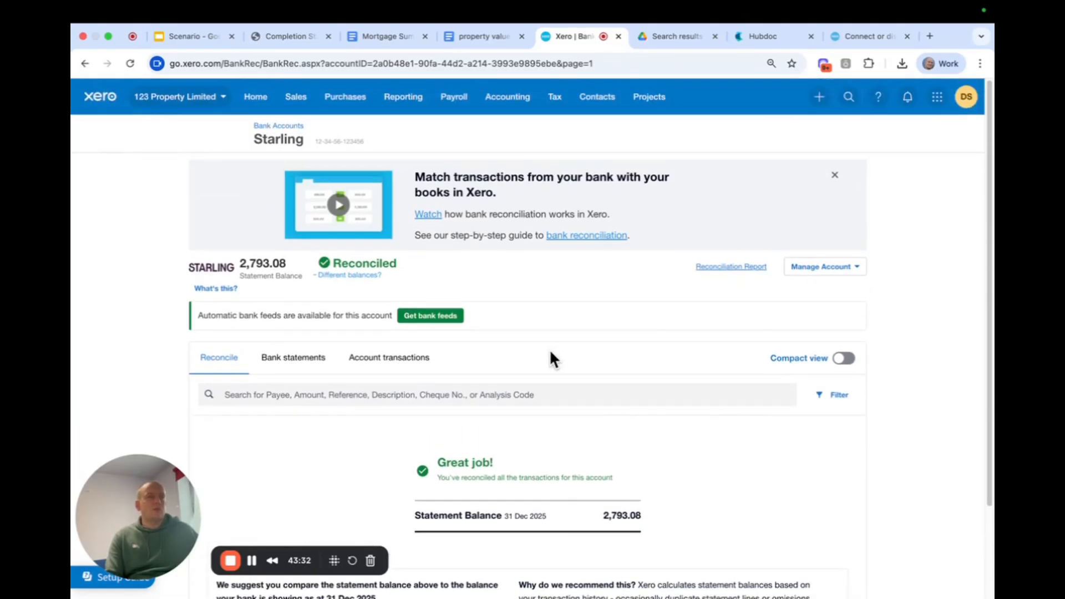
# Run the Balance Sheet report as at today, 18 Oct 2025, and review its assets, creditors and reserves.
pyautogui.click(409, 108)
pyautogui.click(447, 222)
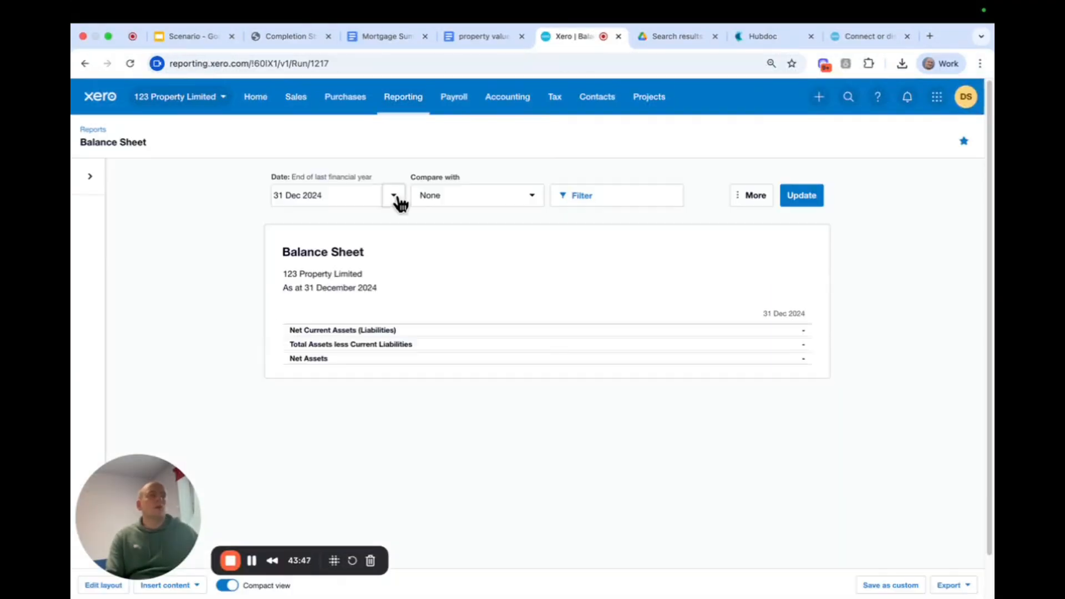
pyautogui.click(394, 197)
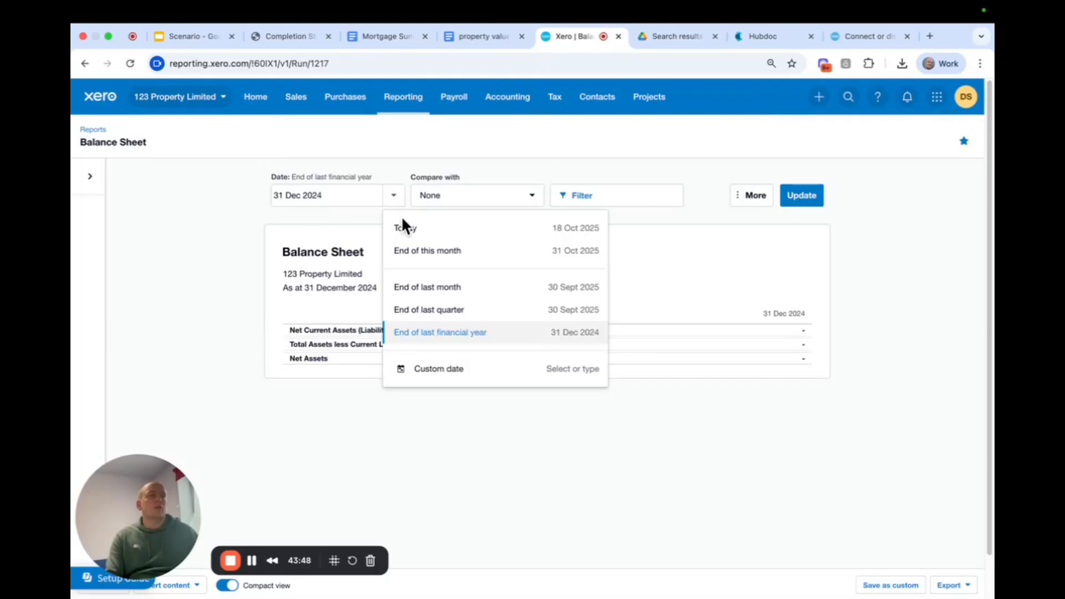
pyautogui.click(437, 235)
pyautogui.click(799, 199)
pyautogui.scroll(-1, 859, 292)
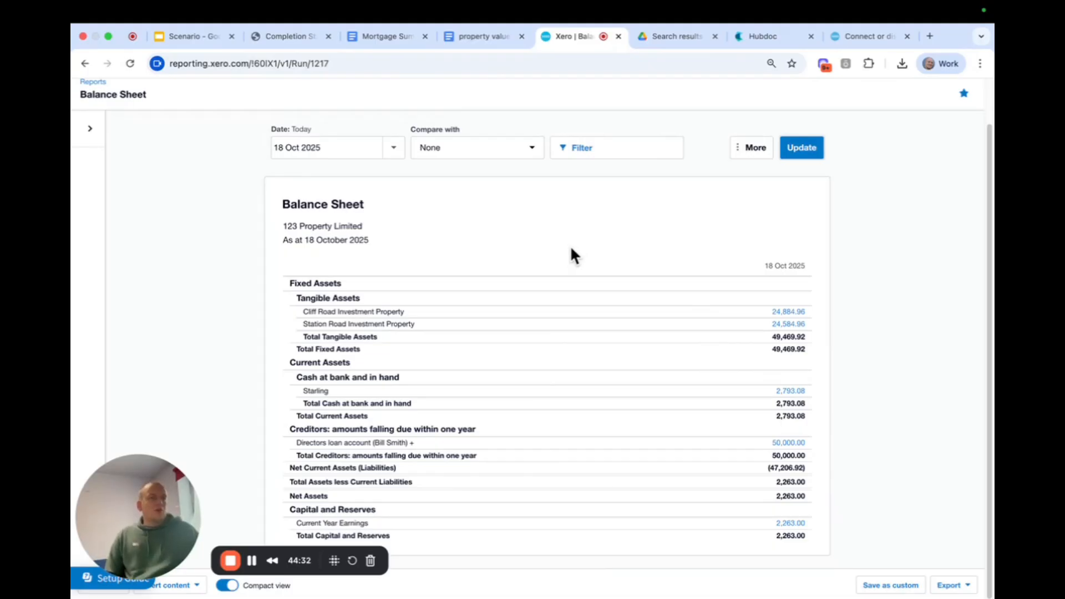
pyautogui.scroll(2, 570, 245)
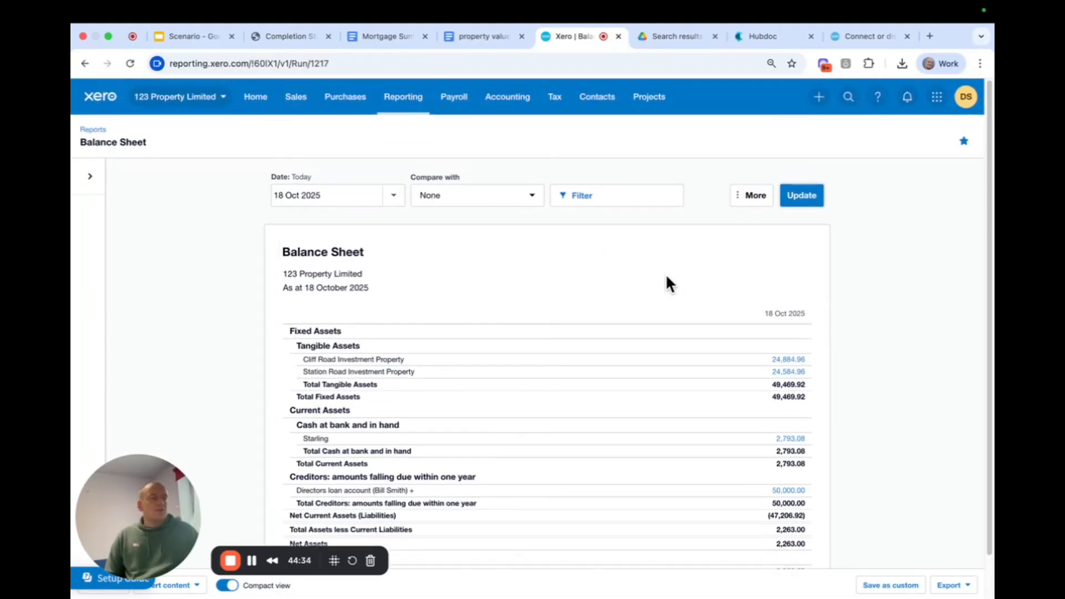
# Open the subscriber's permissions for editing in the organisation's user settings.
pyautogui.click(515, 102)
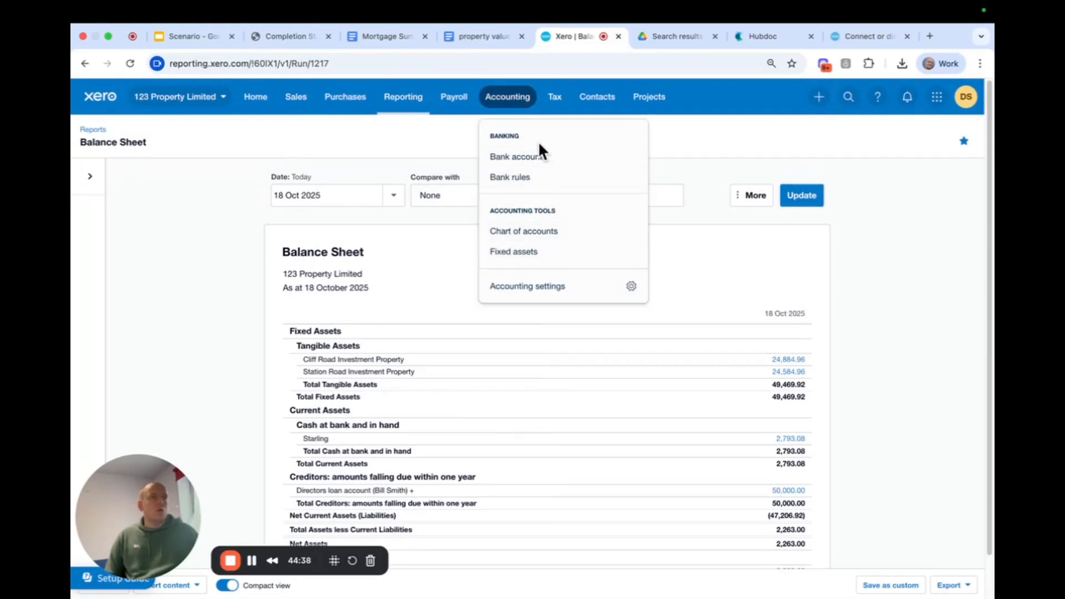
pyautogui.click(713, 161)
pyautogui.click(214, 99)
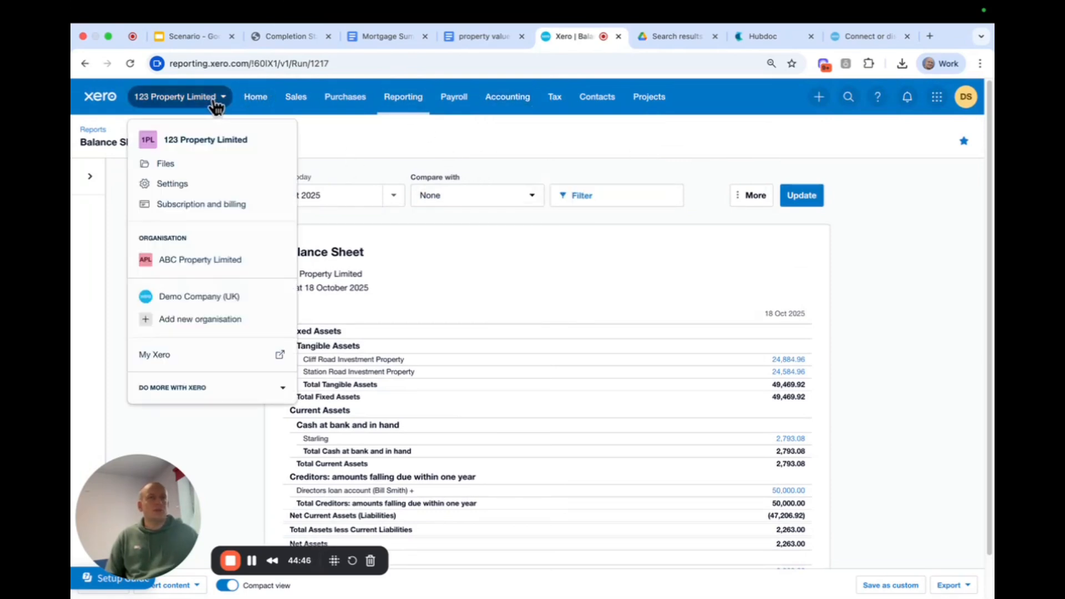
pyautogui.click(208, 191)
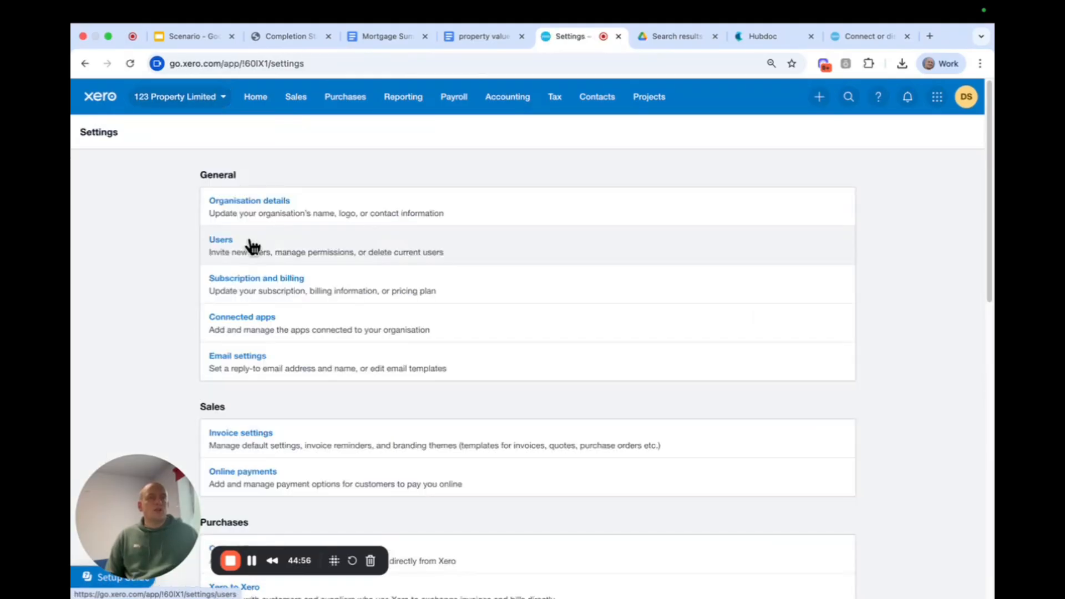
pyautogui.click(253, 246)
pyautogui.click(839, 273)
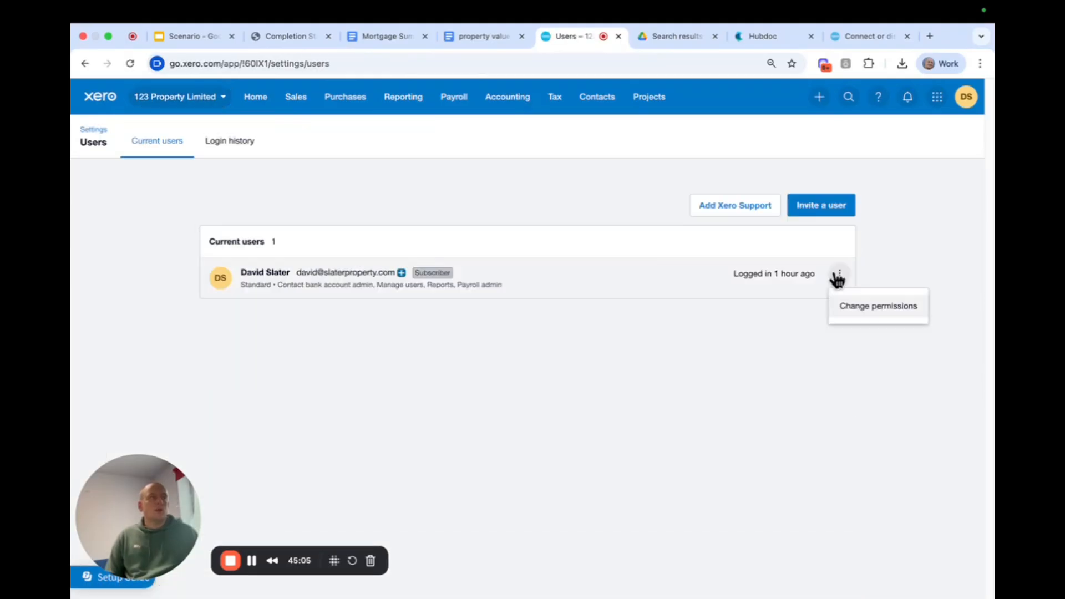
pyautogui.click(875, 315)
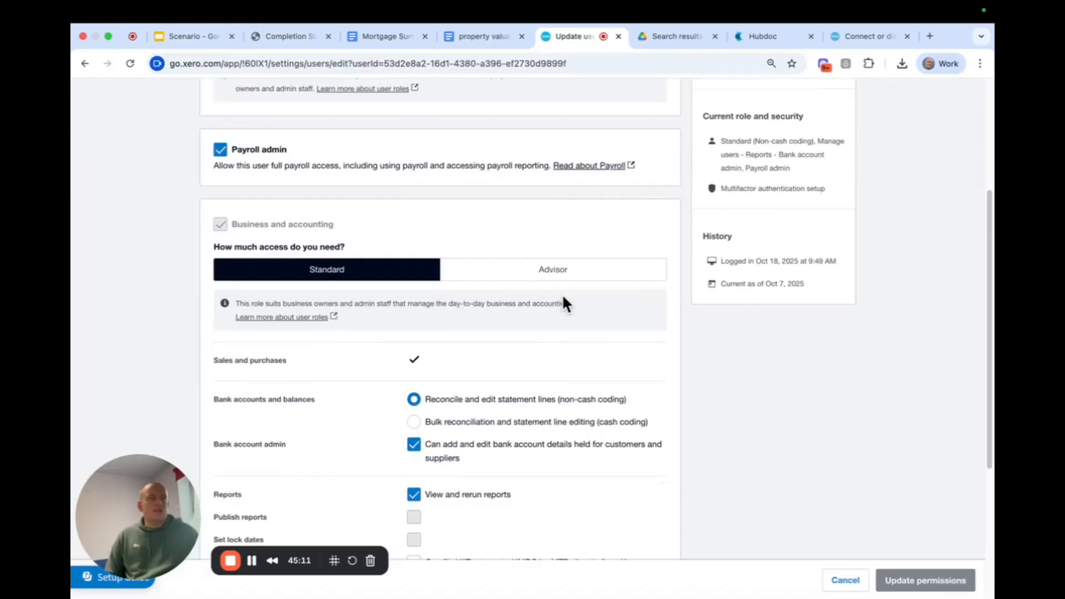
# Change the subscriber's business and accounting access to Advisor and save the updated permissions.
pyautogui.click(564, 276)
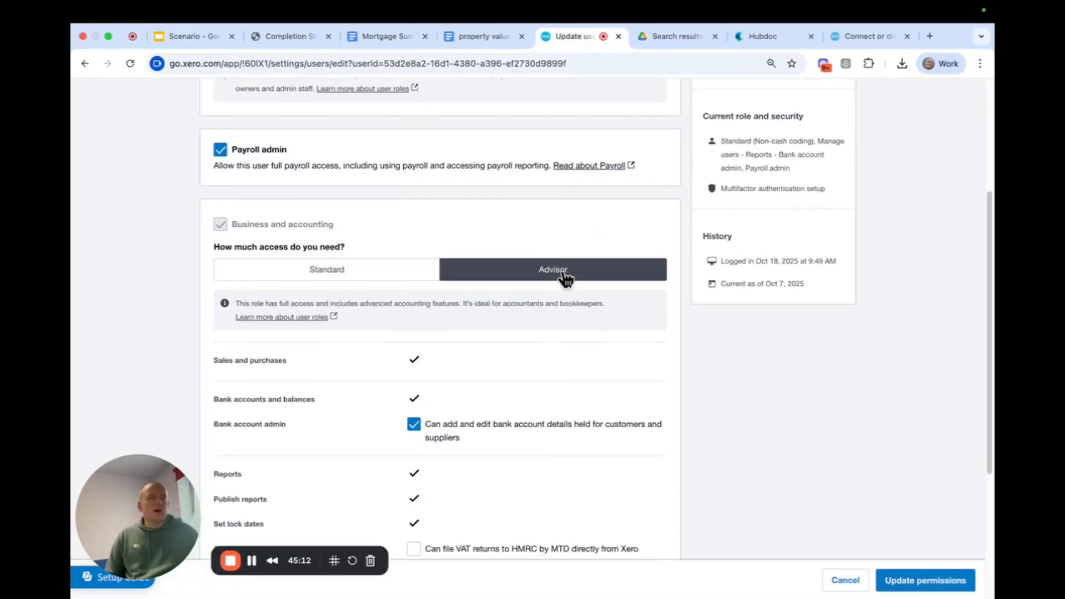
pyautogui.scroll(-3, 639, 410)
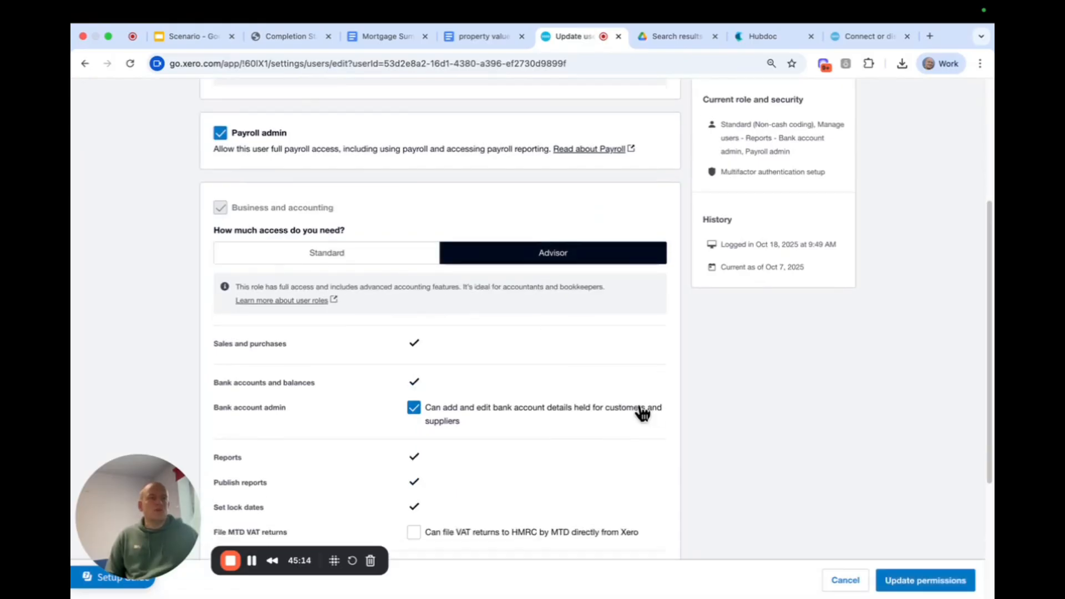
pyautogui.scroll(2, 638, 402)
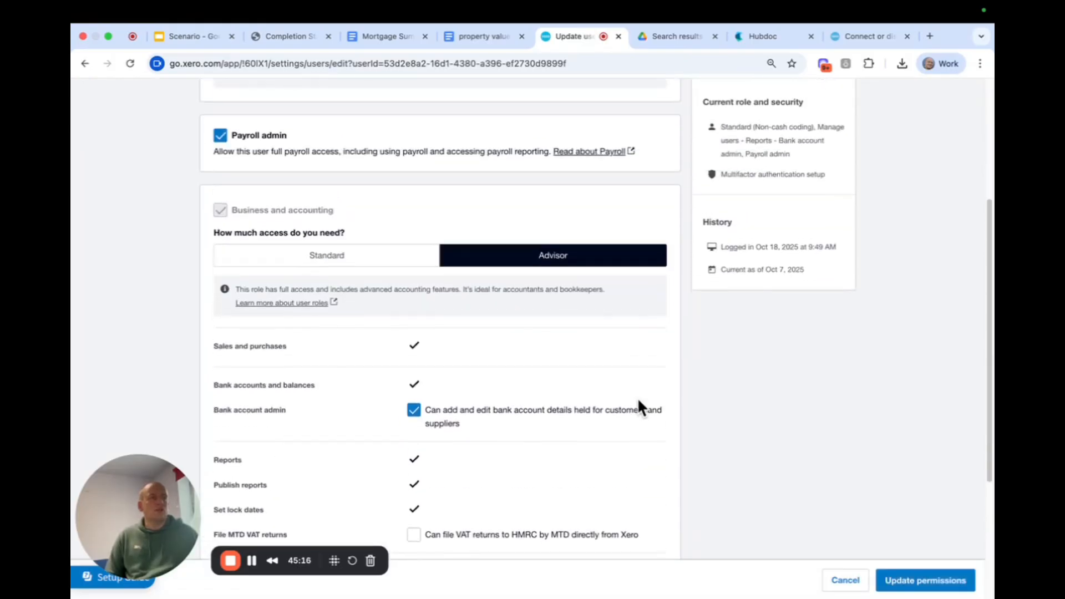
pyautogui.scroll(-4, 638, 400)
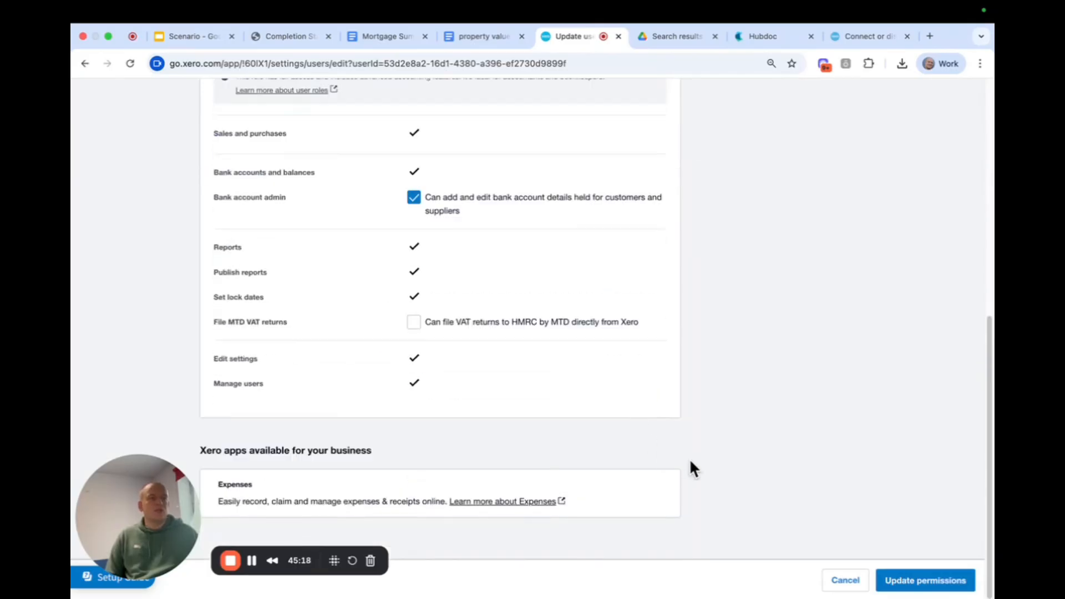
pyautogui.scroll(2, 660, 458)
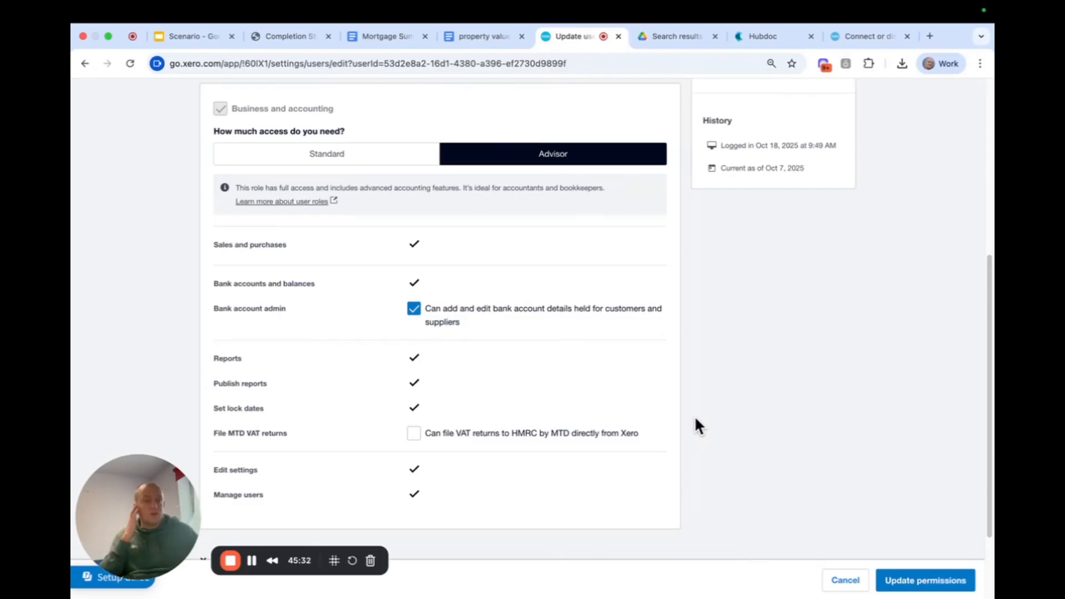
pyautogui.click(925, 580)
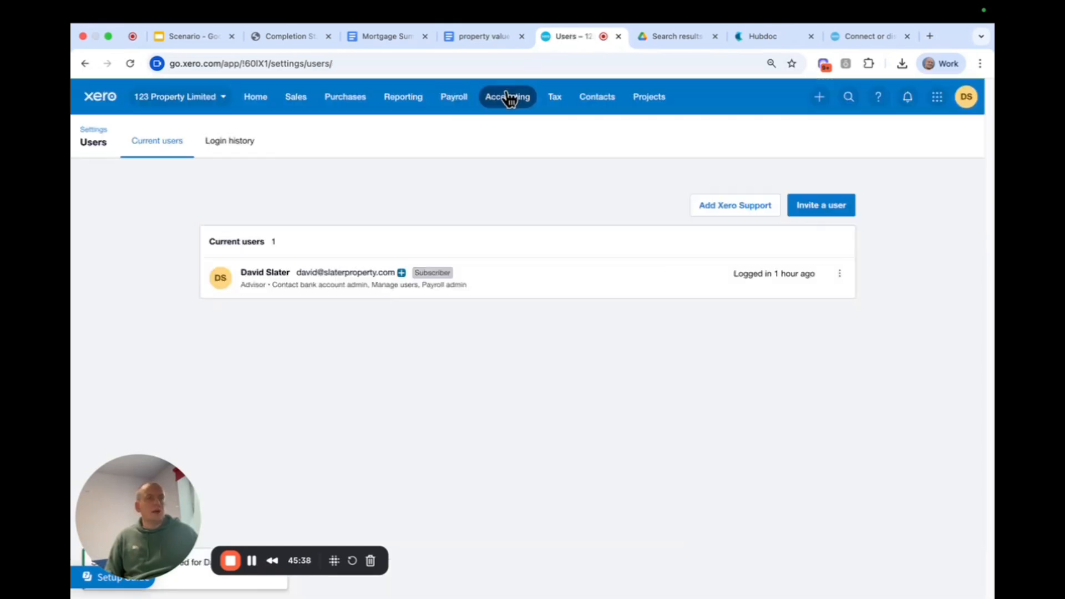
# Create a new manual journal with the narration "Station Purchase".
pyautogui.click(508, 98)
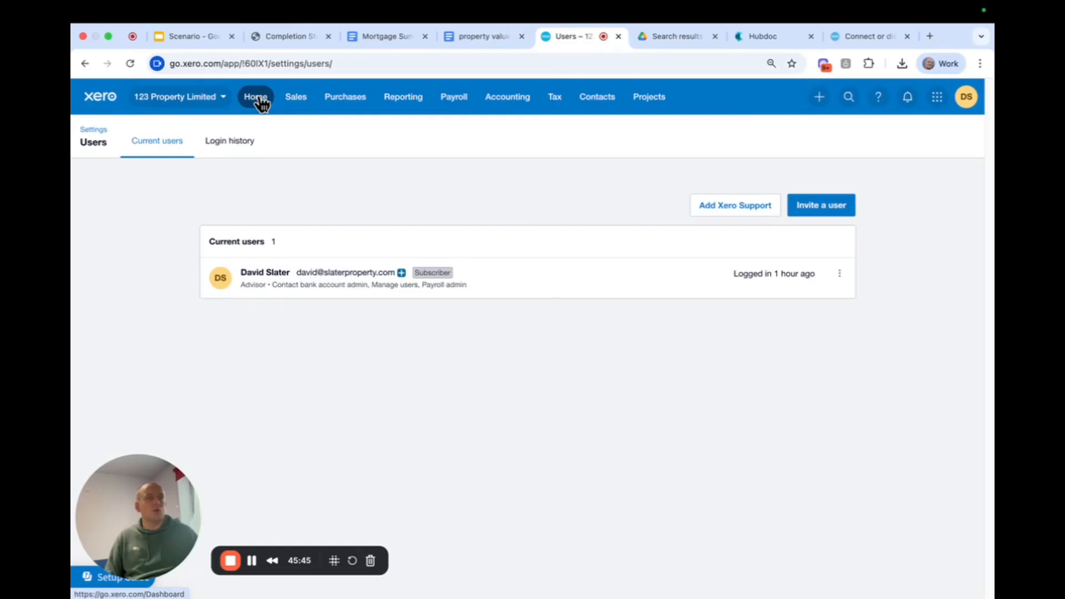
pyautogui.click(256, 98)
pyautogui.click(507, 97)
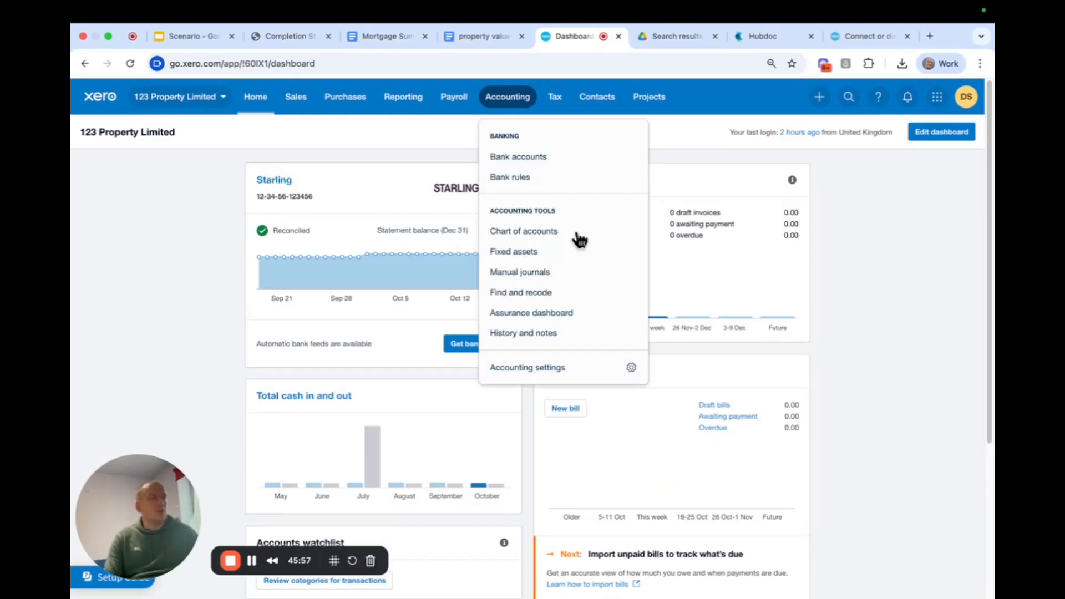
pyautogui.click(541, 280)
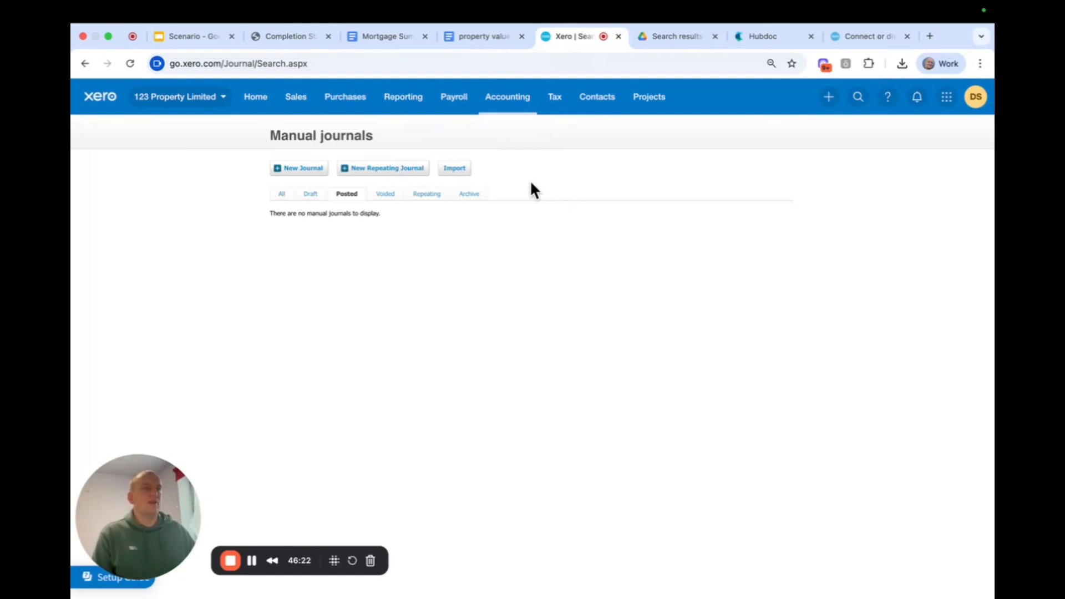
pyautogui.click(299, 172)
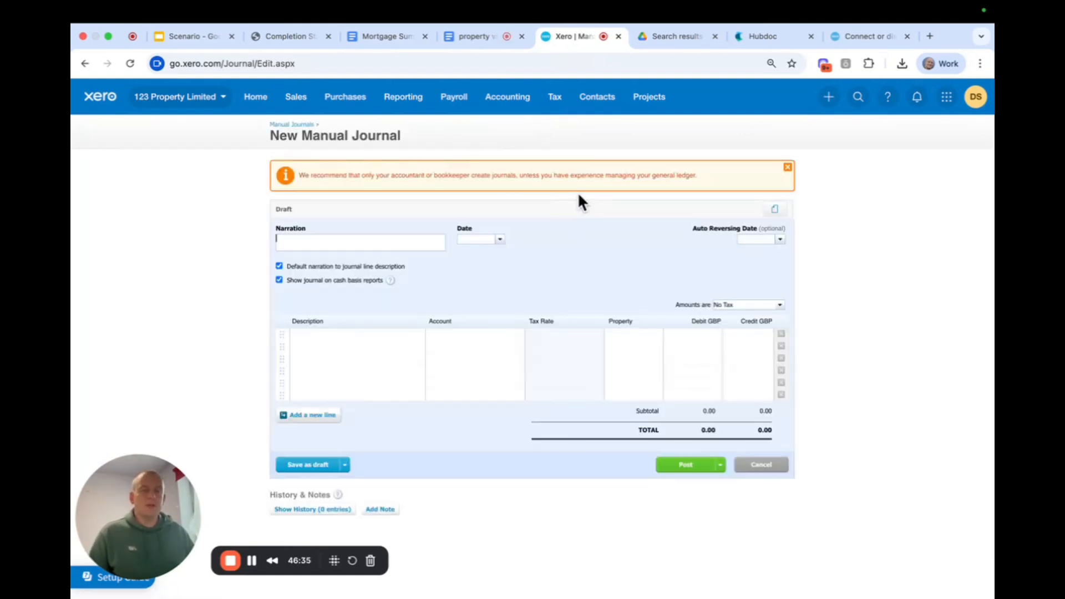
pyautogui.write('Station')
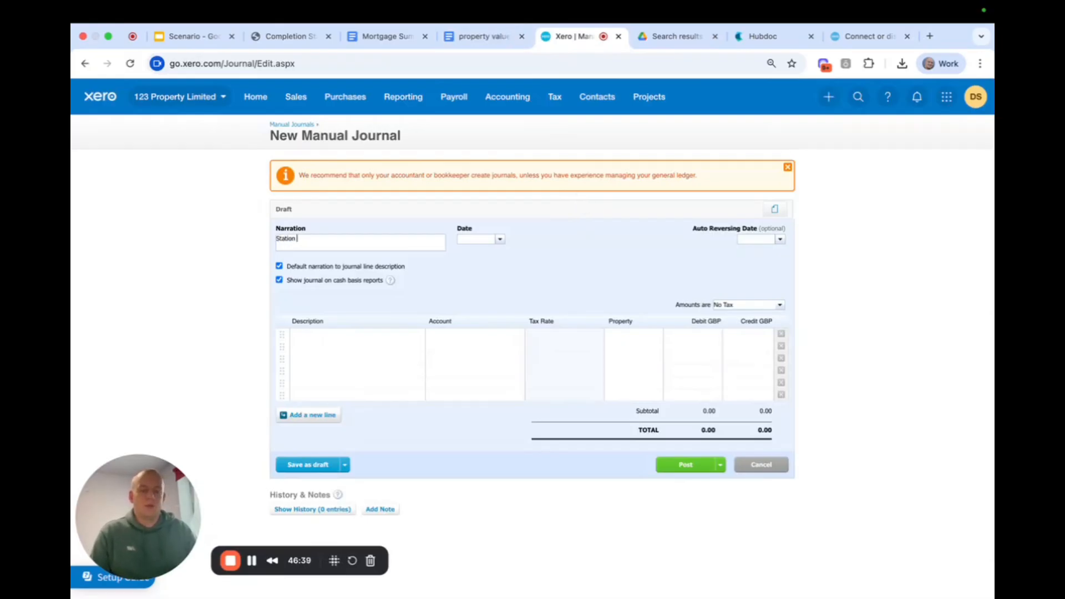
pyautogui.write(' Purchase')
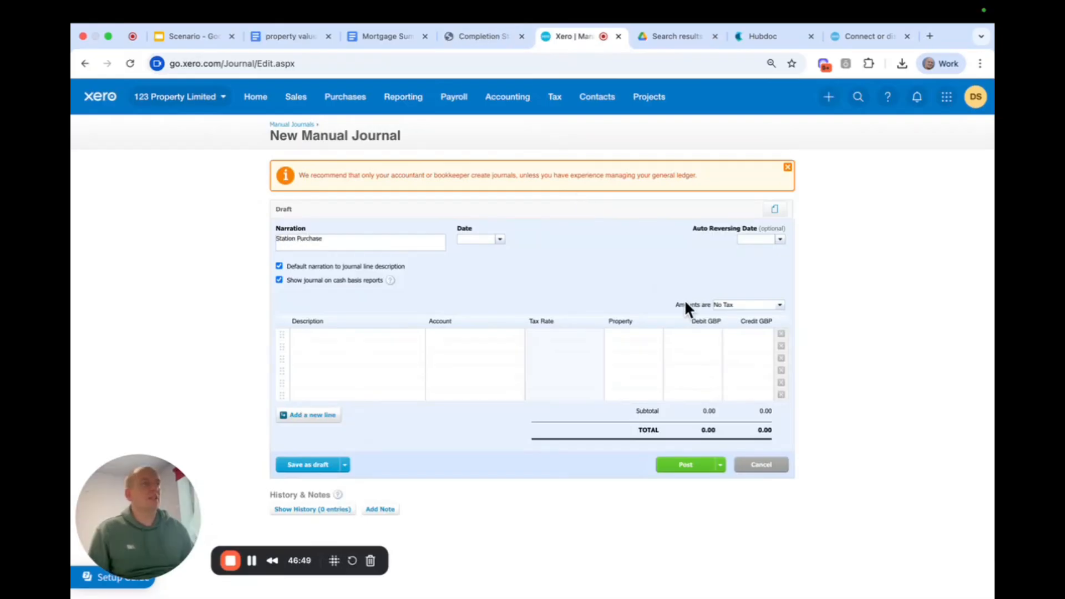
# Examine the purchase completion statement PDF for the purchase price, stamp duty, fees, searches, mortgage advance, money paid on account and balance required.
pyautogui.click(487, 36)
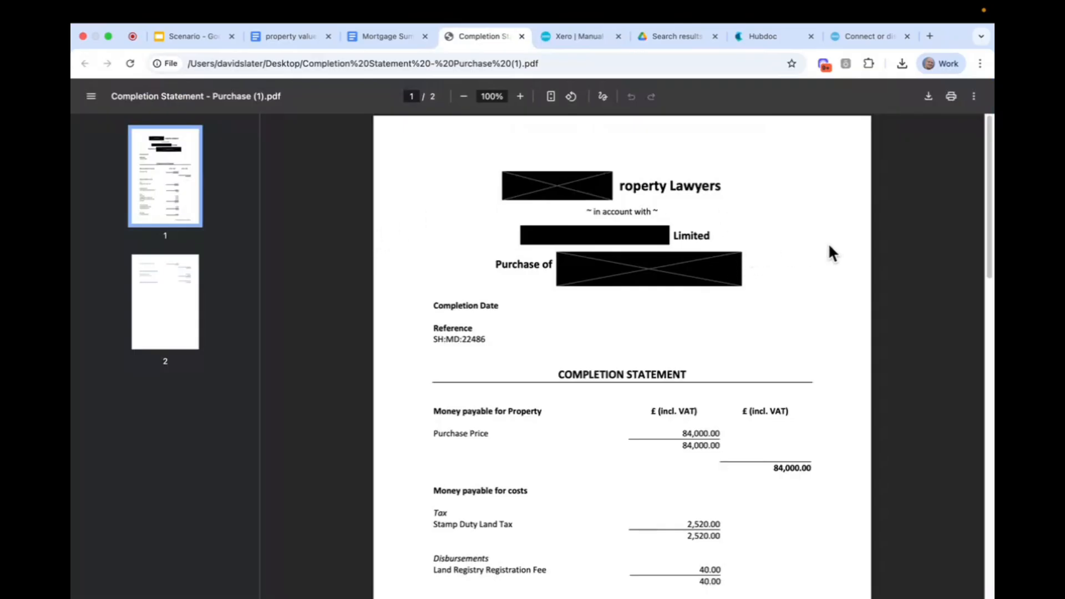
pyautogui.scroll(-5, 837, 247)
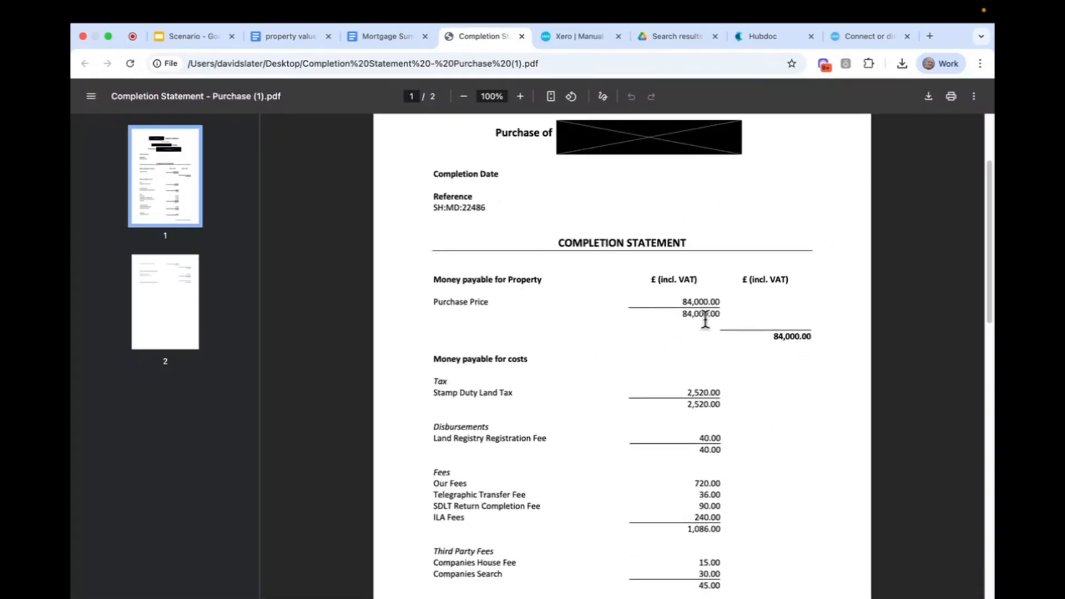
pyautogui.scroll(-4, 676, 285)
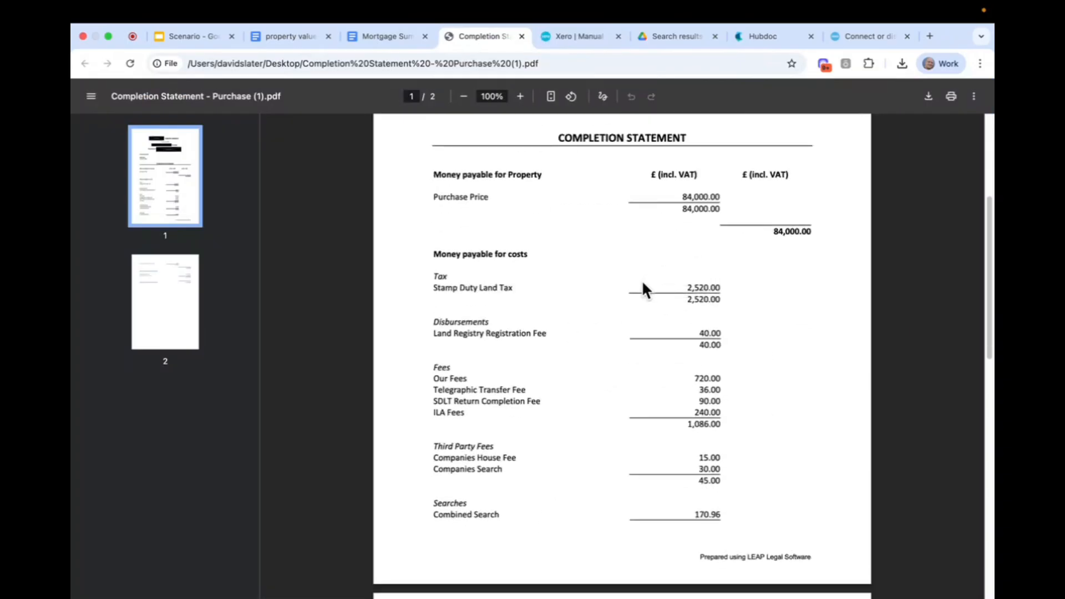
pyautogui.scroll(-5, 713, 322)
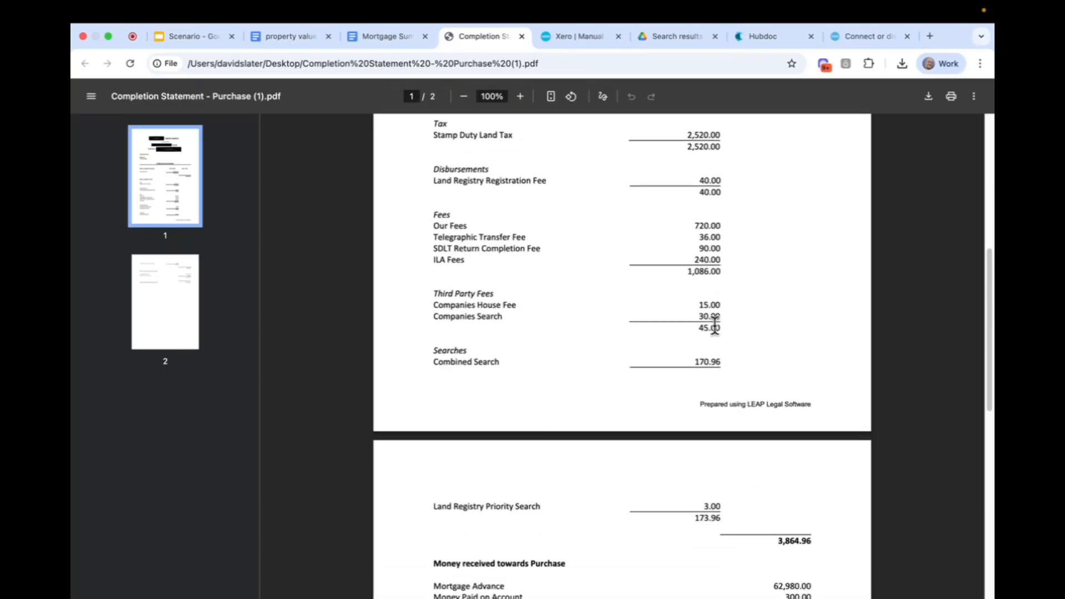
pyautogui.scroll(-4, 580, 321)
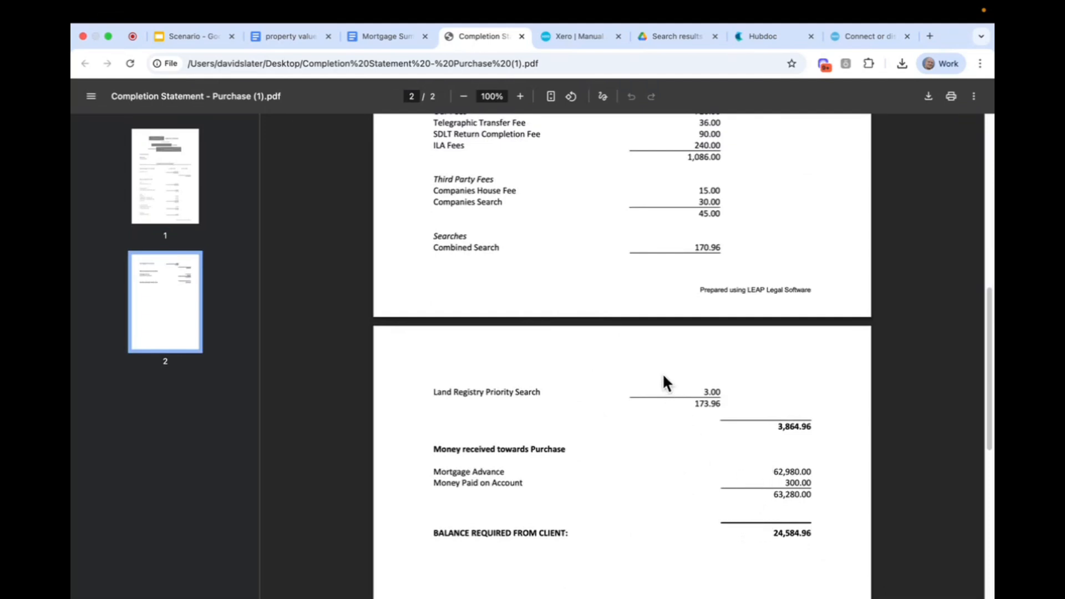
pyautogui.scroll(3, 664, 377)
pyautogui.scroll(15, 666, 380)
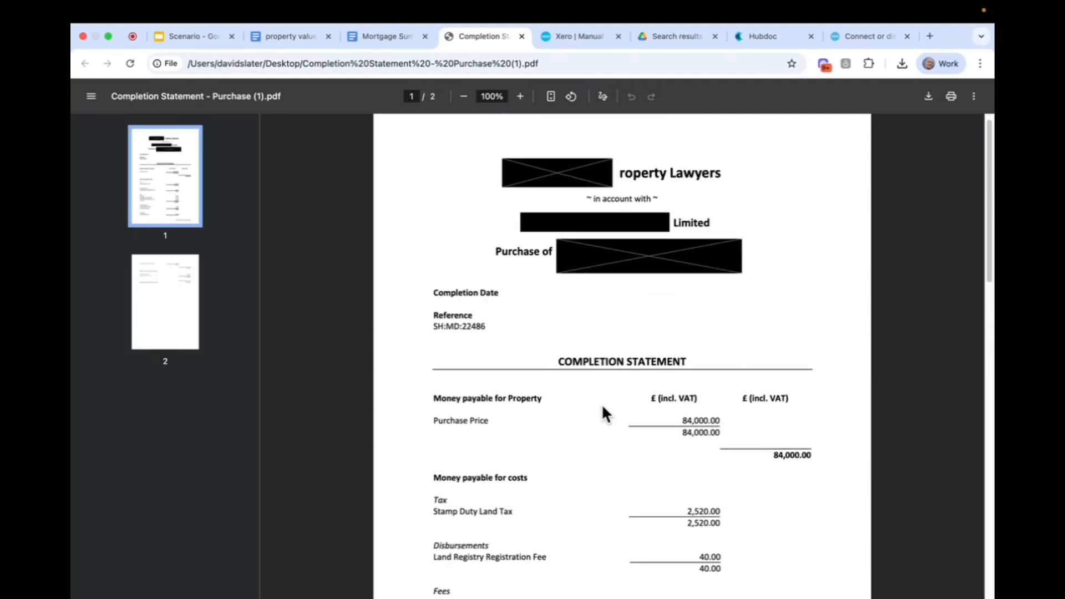
pyautogui.scroll(-2, 581, 401)
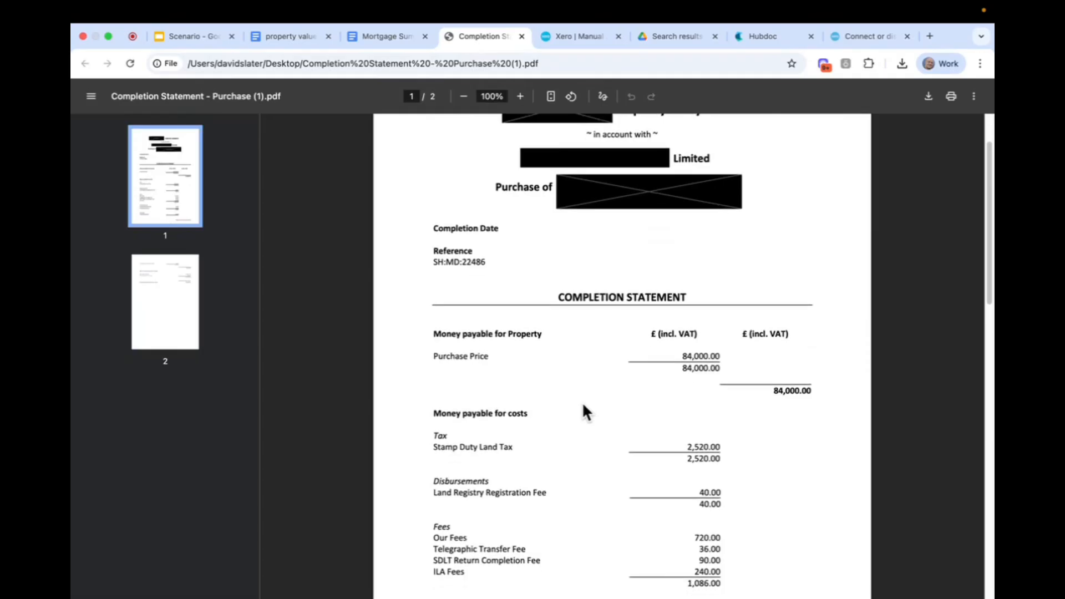
pyautogui.scroll(3, 532, 249)
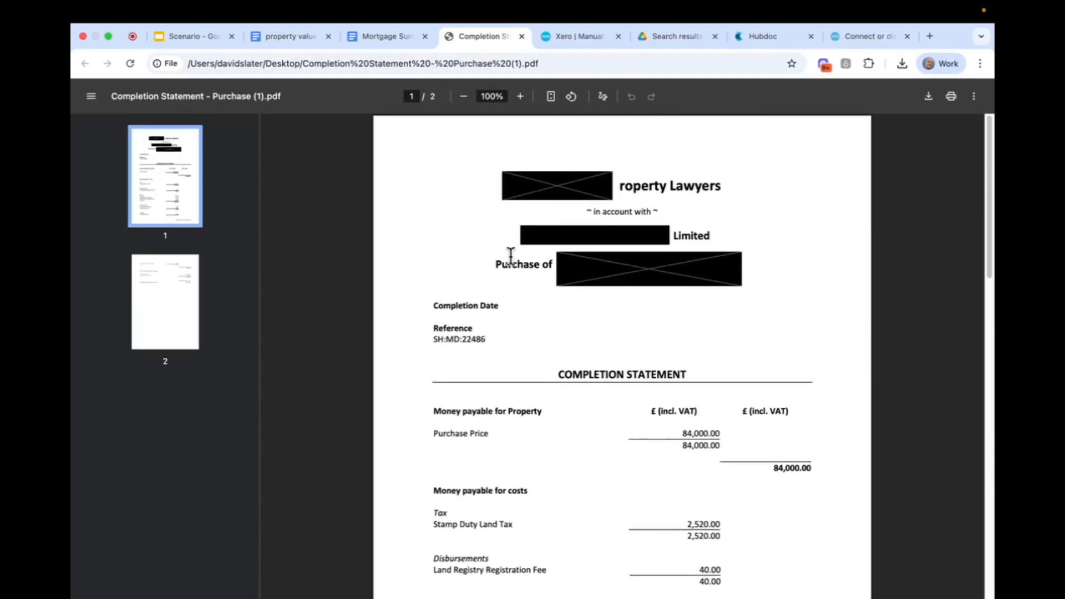
pyautogui.scroll(-2, 510, 354)
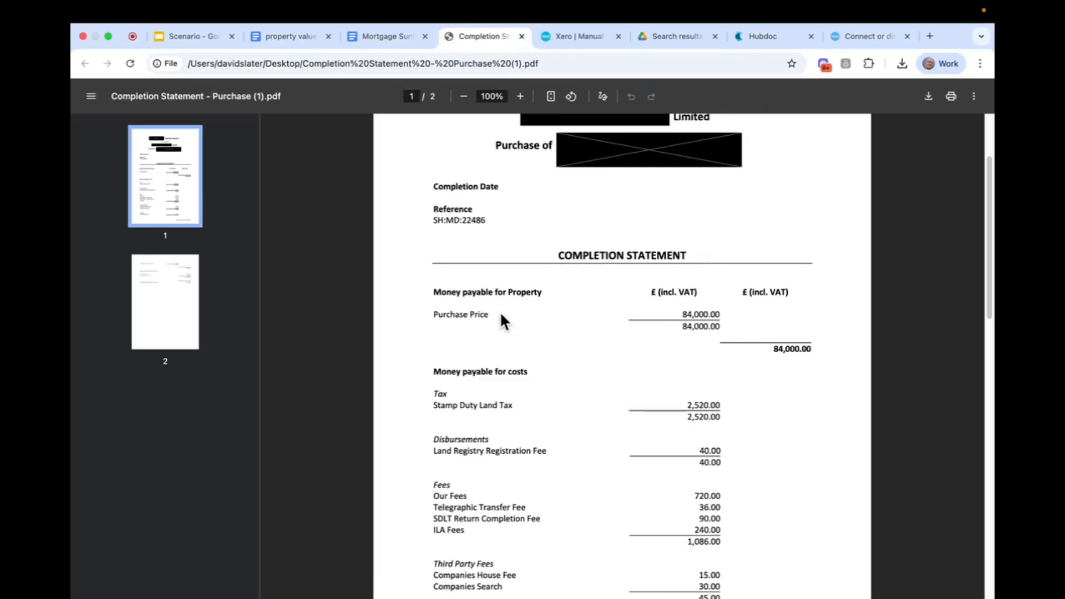
pyautogui.scroll(-4, 501, 314)
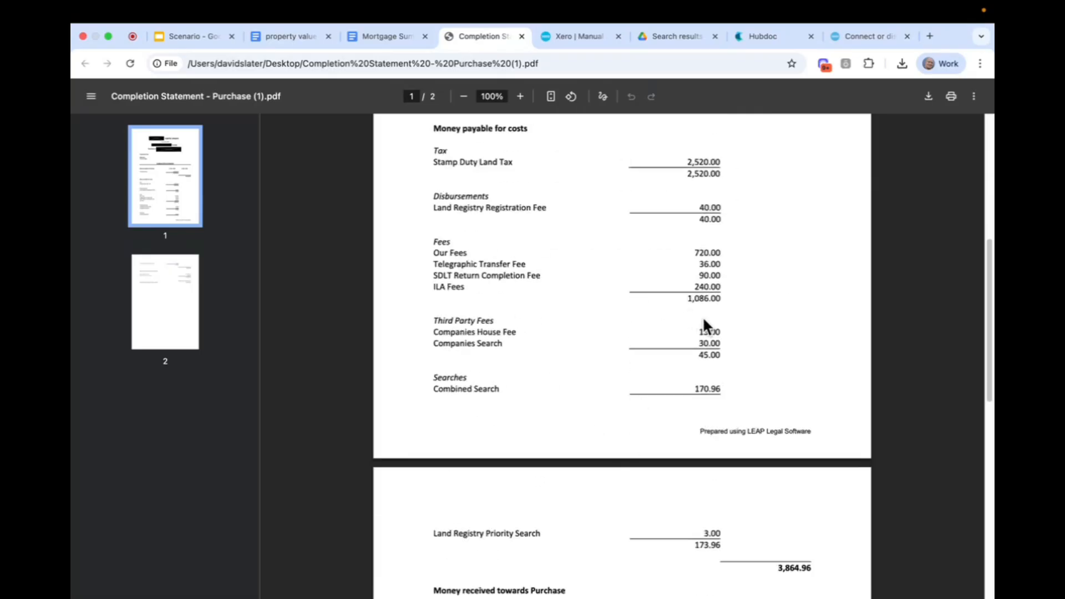
pyautogui.scroll(-3, 681, 327)
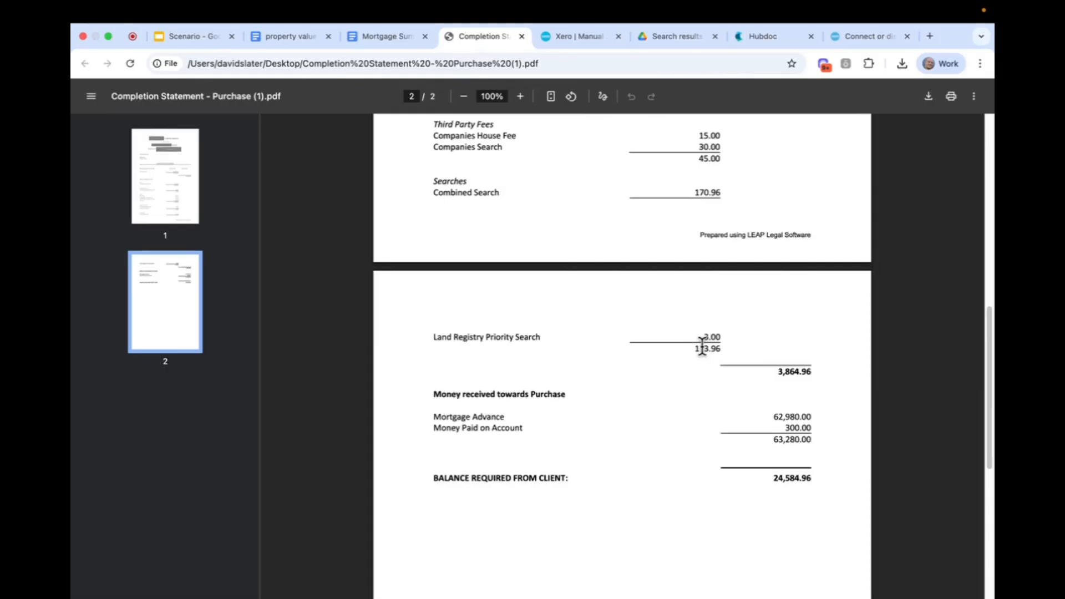
# Check the TT fee and arrangement fee for Station Road in the mortgage summary document.
pyautogui.click(396, 36)
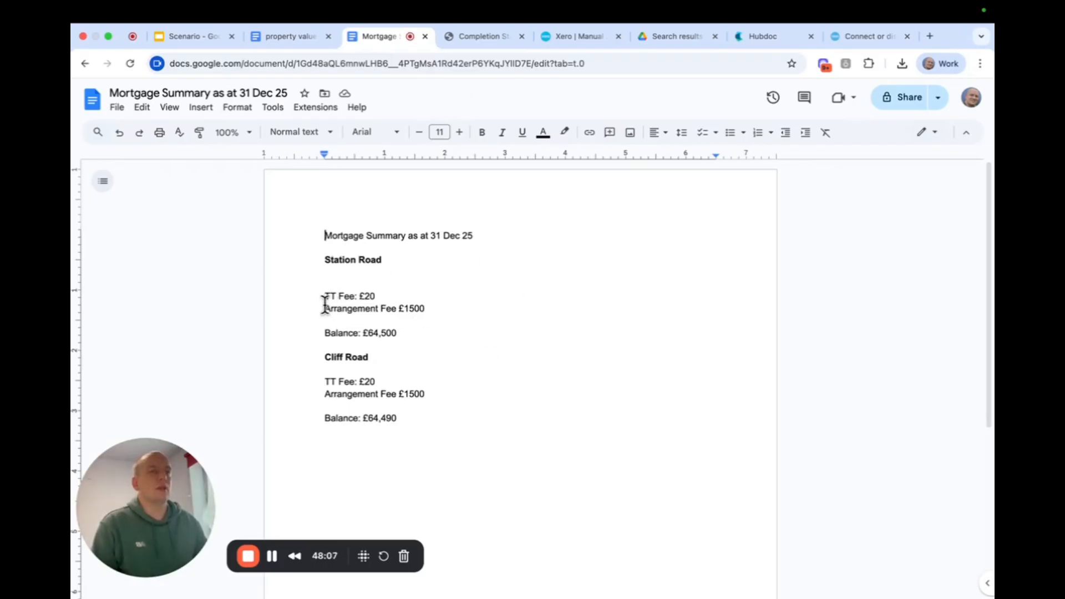
pyautogui.moveTo(325, 304); pyautogui.dragTo(409, 302)
pyautogui.moveTo(307, 292); pyautogui.dragTo(422, 297)
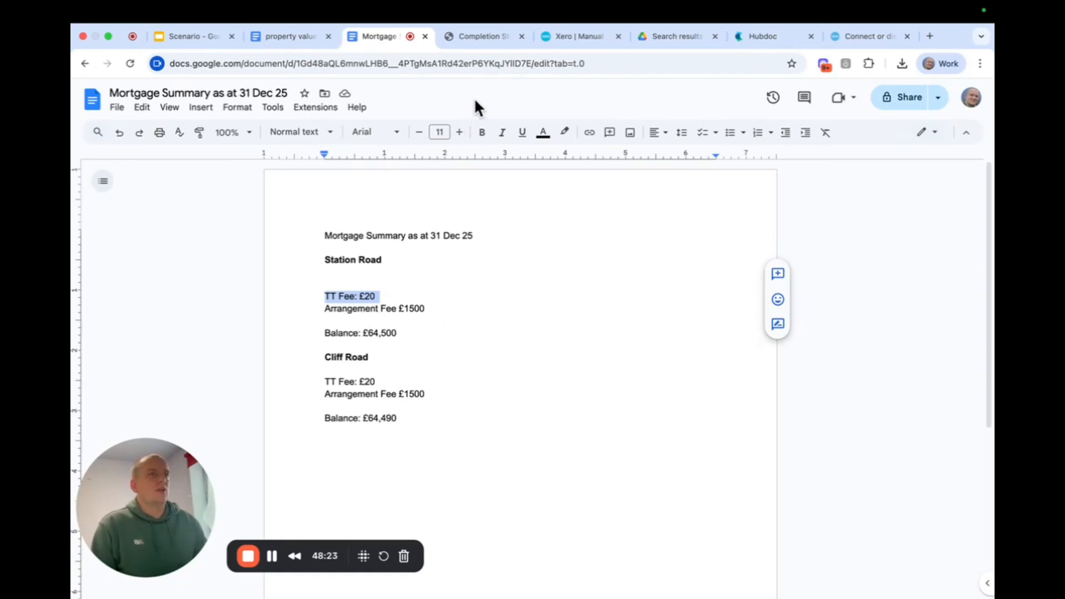
# From the draft journal in Xero, open the Balance Sheet in a separate browser tab and run it as at today, 18 Oct 2025.
pyautogui.click(574, 34)
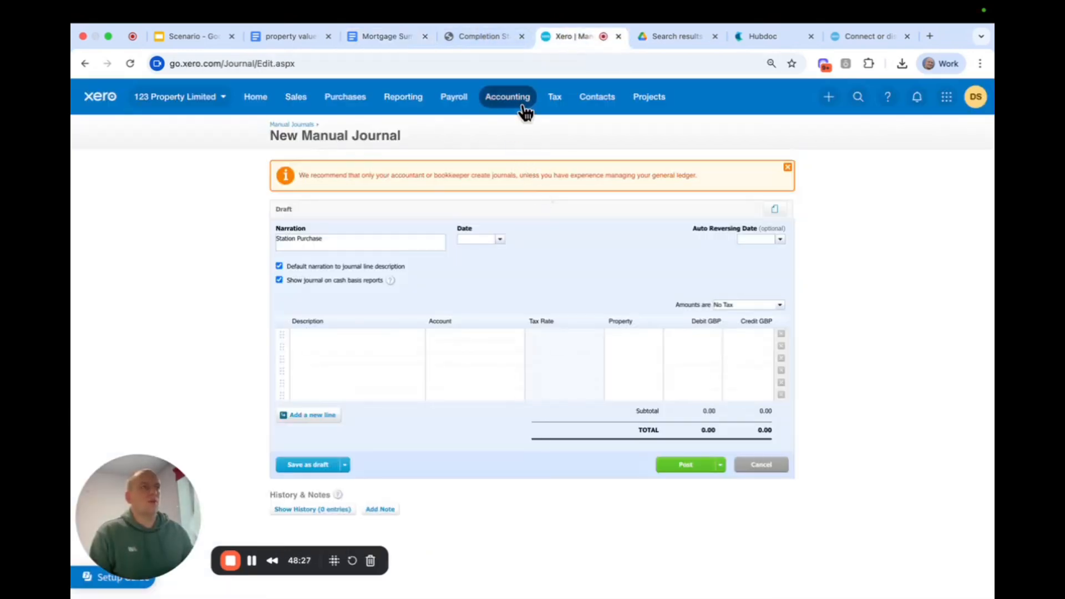
pyautogui.click(405, 99)
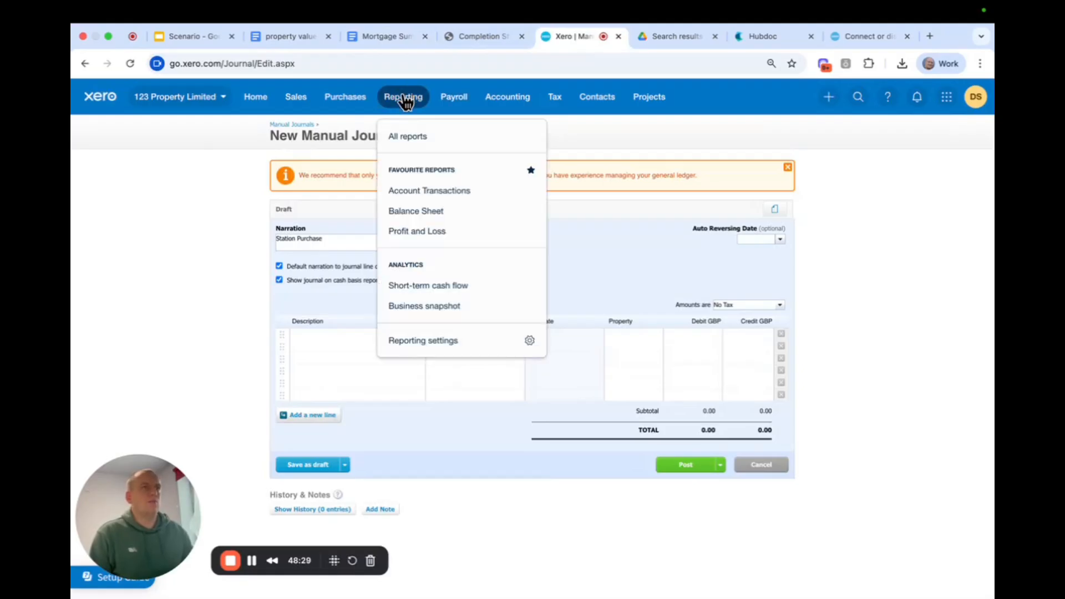
pyautogui.rightClick(403, 210)
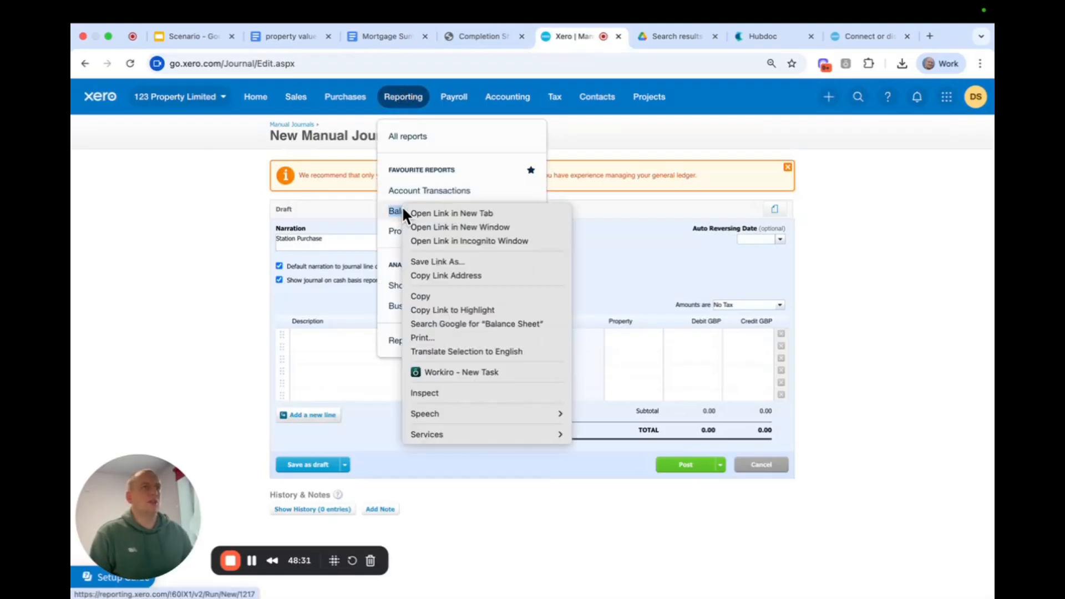
pyautogui.click(434, 214)
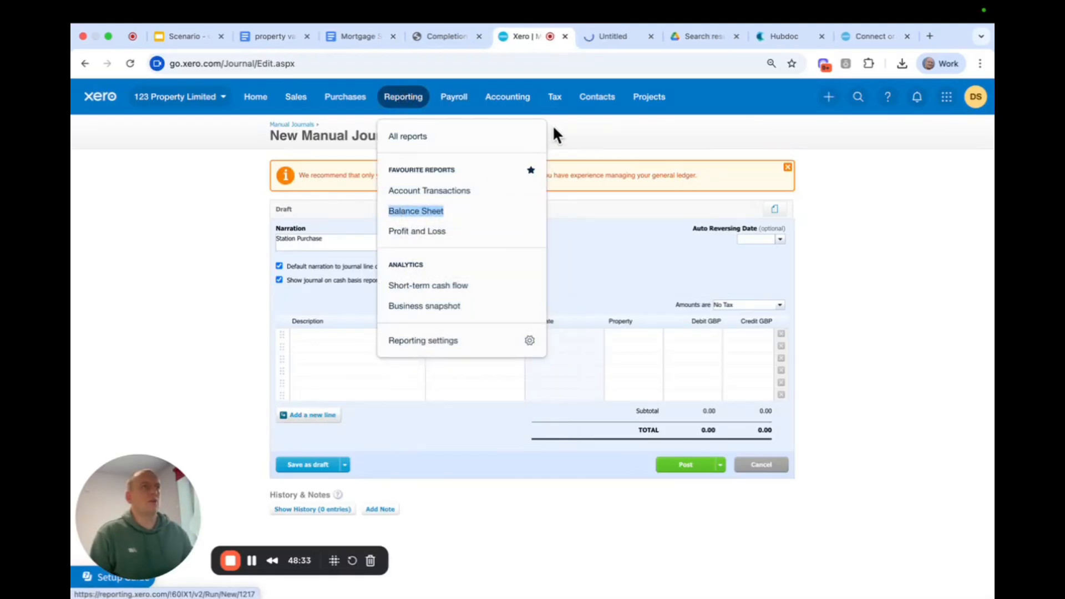
pyautogui.click(619, 35)
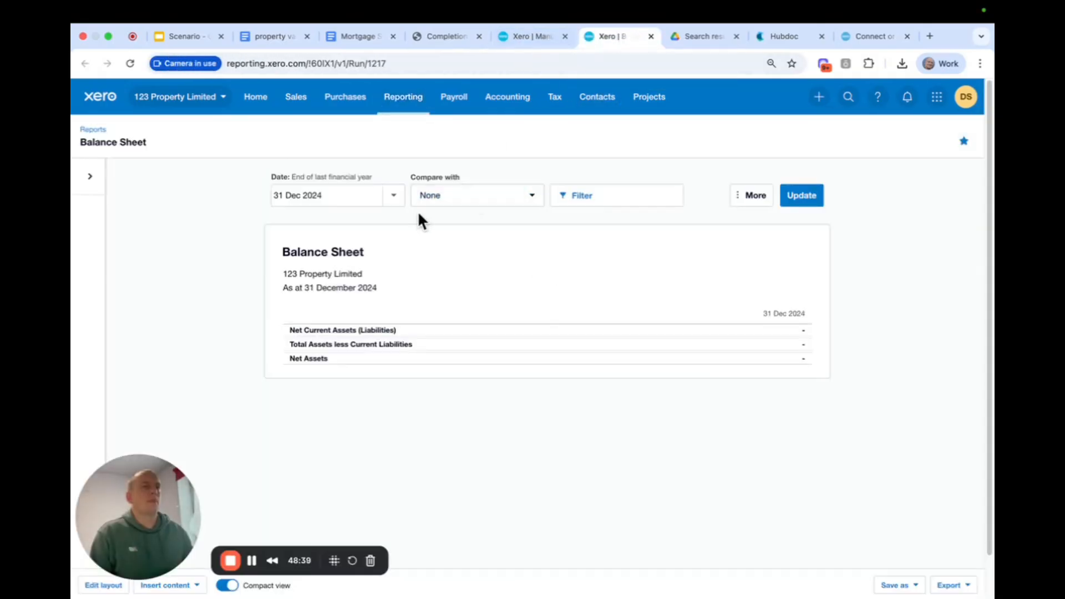
pyautogui.click(395, 196)
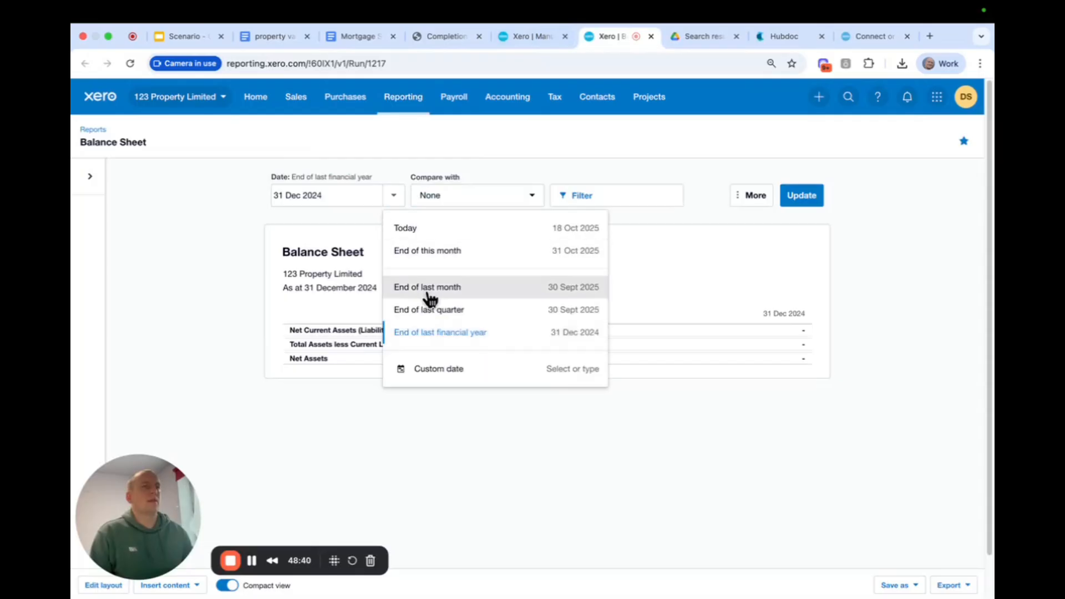
pyautogui.click(443, 230)
pyautogui.click(799, 203)
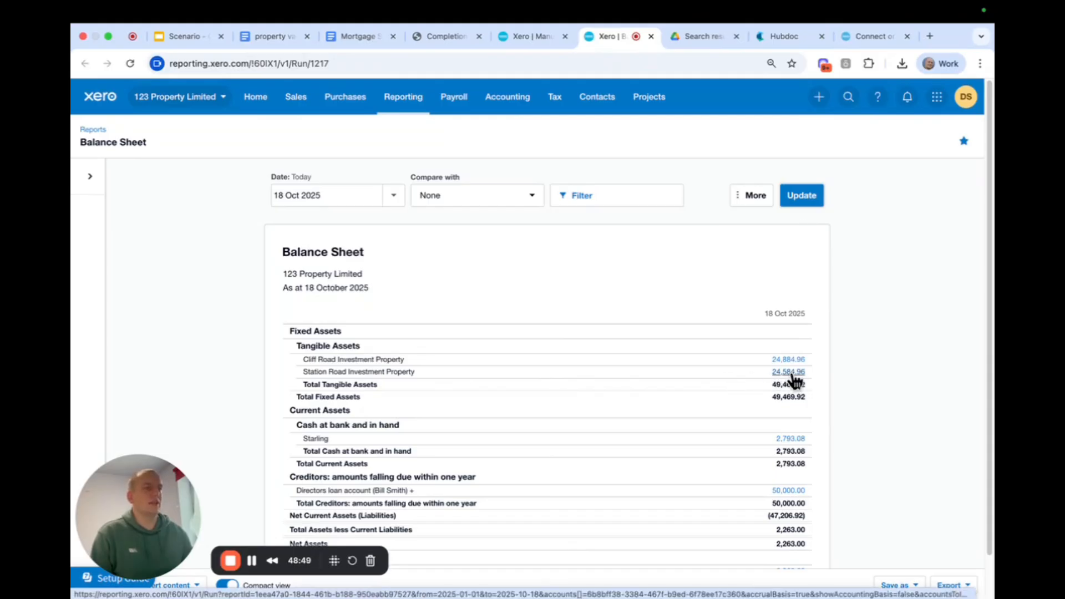
# Run the Station Road Investment Property transactions for 31 Dec 2024 to 31 Dec 2025 and compare them with the completion statement PDF.
pyautogui.click(790, 372)
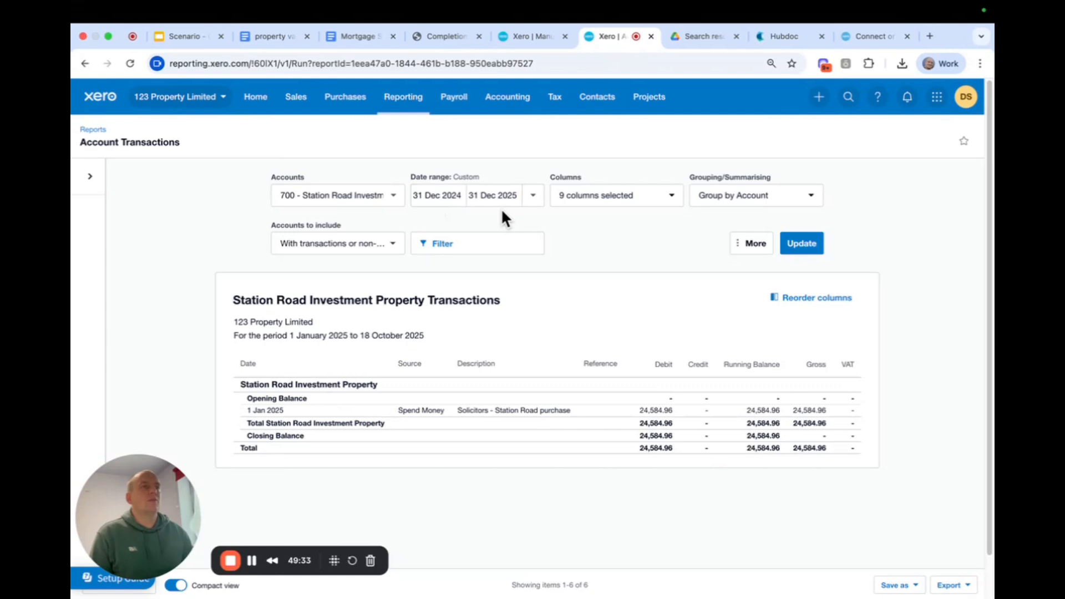
pyautogui.click(801, 245)
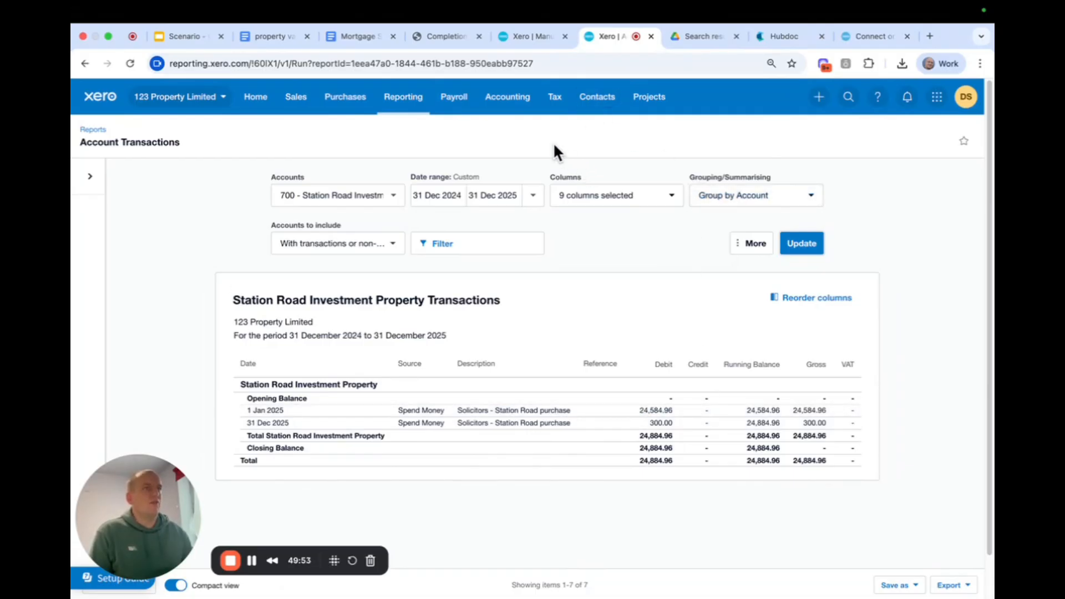
pyautogui.click(439, 36)
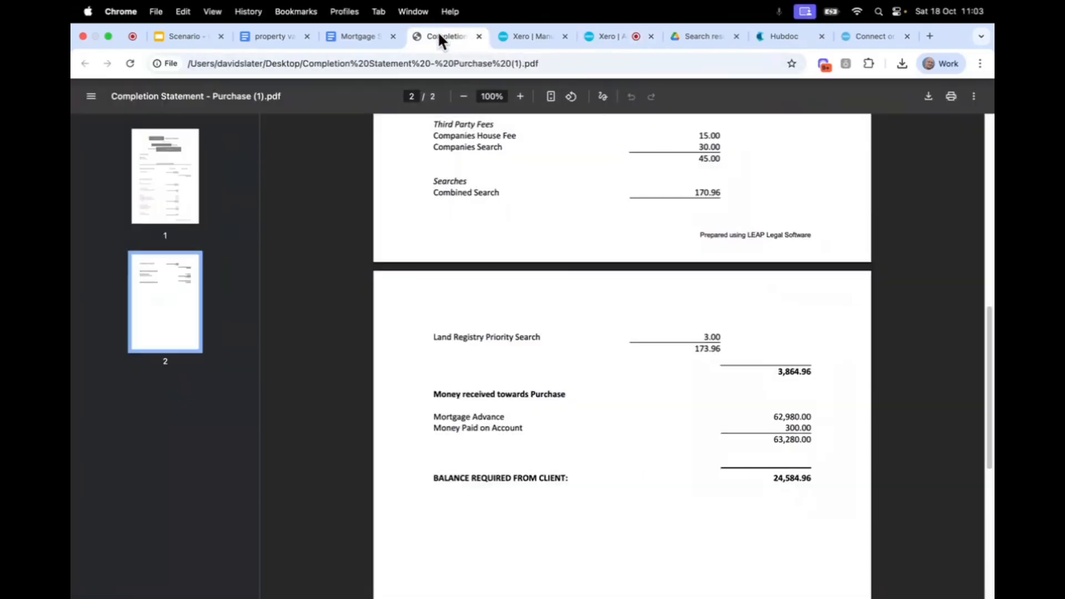
pyautogui.scroll(1, 660, 322)
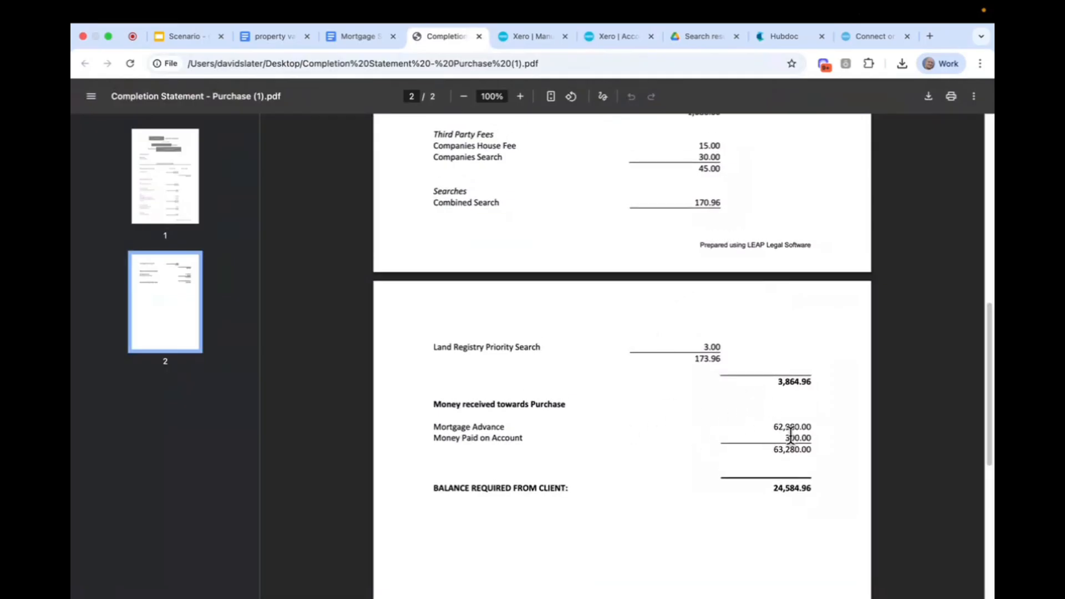
# Compare the money paid on account and balance required in the completion statement with the Station Road Investment Property transactions.
pyautogui.moveTo(783, 438); pyautogui.dragTo(830, 438)
pyautogui.moveTo(772, 487); pyautogui.dragTo(821, 490)
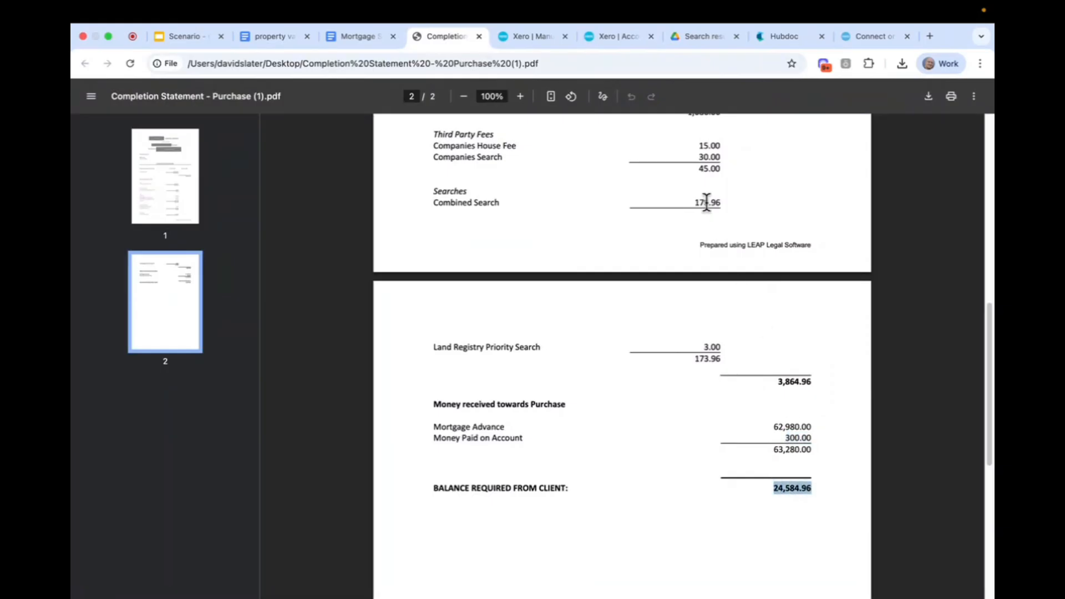
pyautogui.click(606, 38)
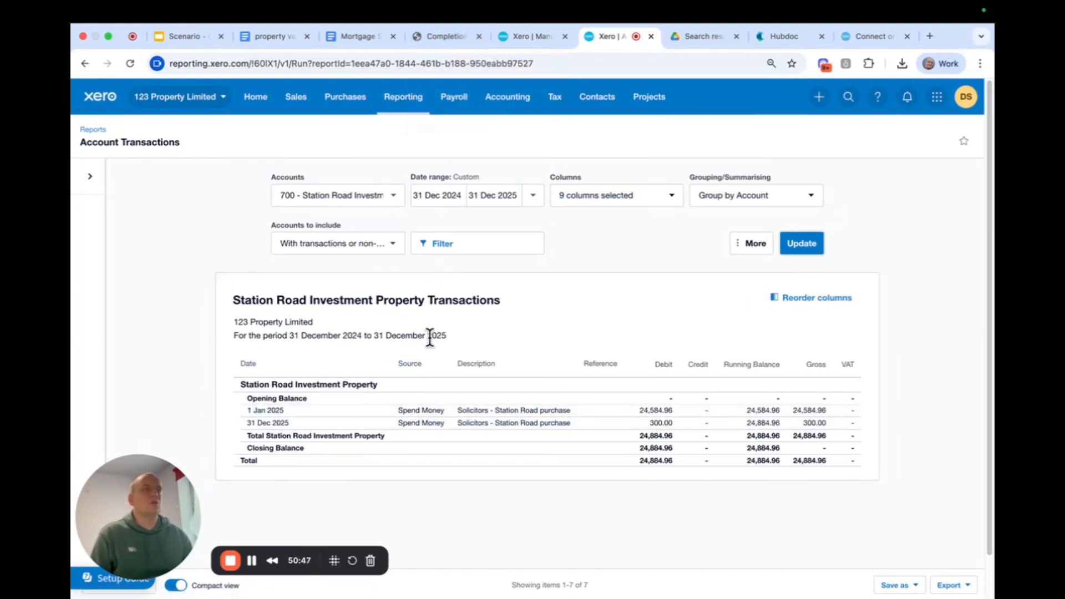
# In the draft manual journal, change the narration to "Station road Purchase" and set the date to 1 Jan 2025.
pyautogui.click(539, 35)
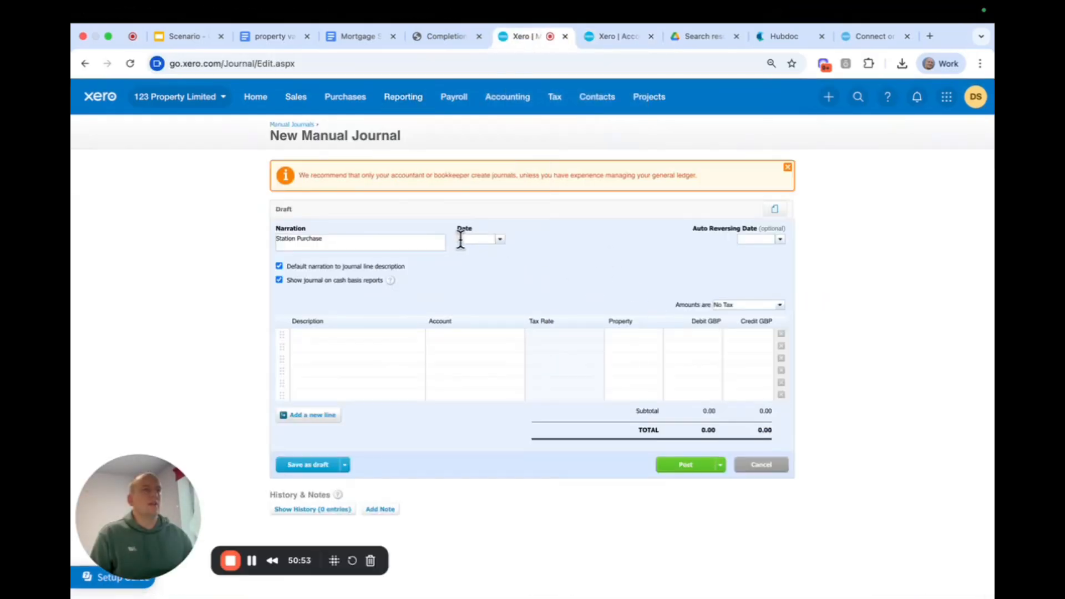
pyautogui.click(297, 238)
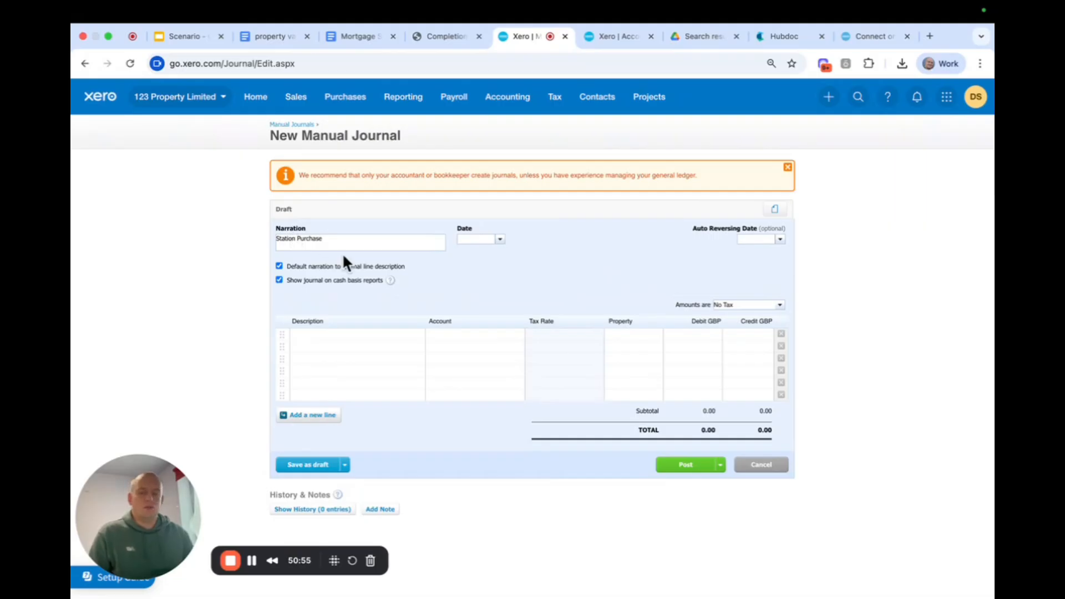
pyautogui.write('road')
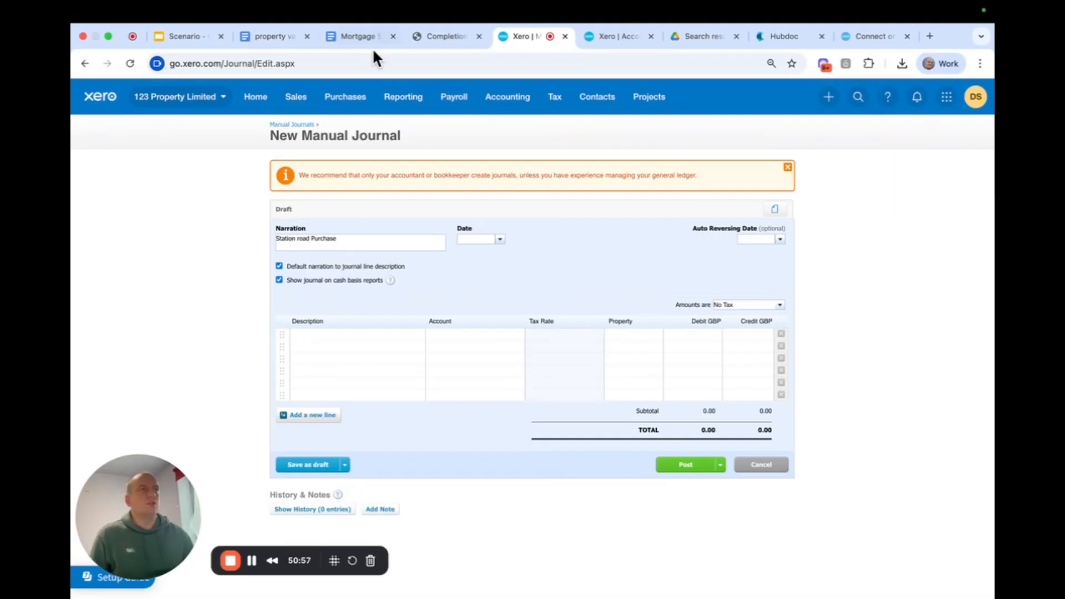
pyautogui.click(614, 35)
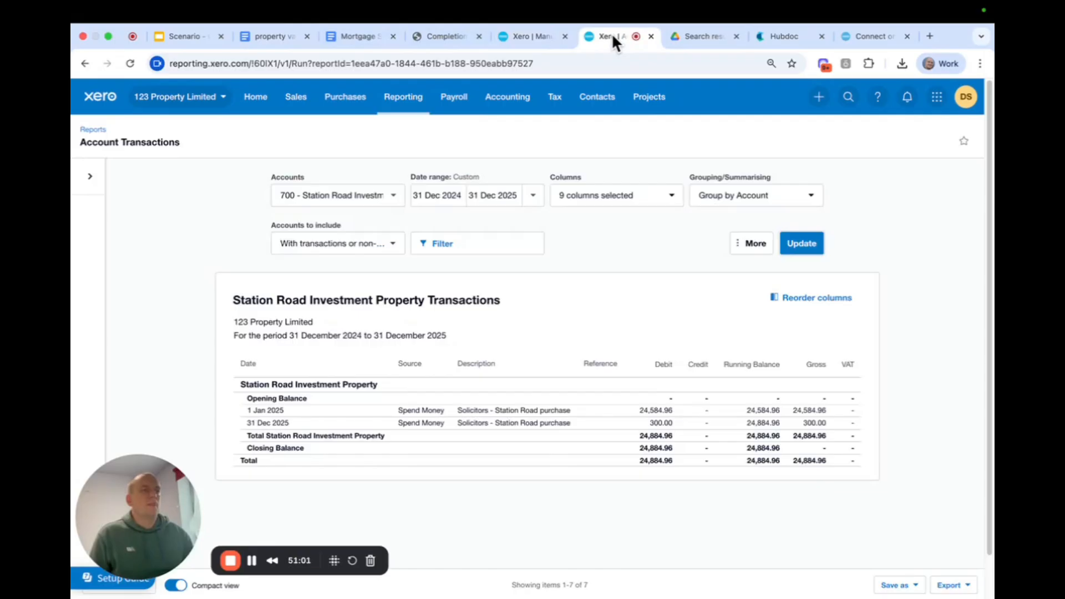
pyautogui.click(535, 34)
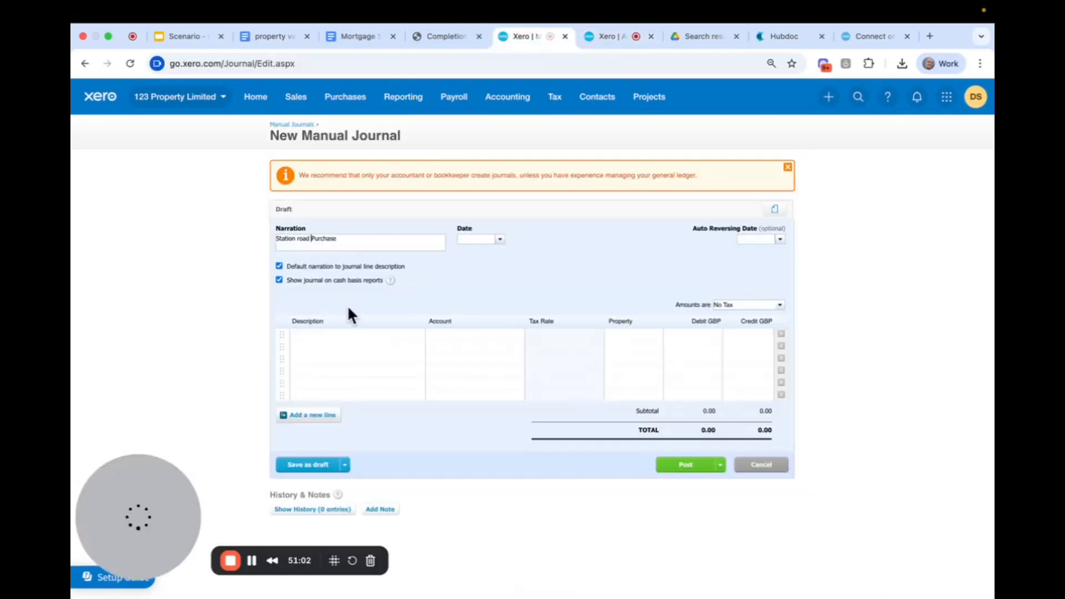
pyautogui.click(475, 239)
pyautogui.write('1 j')
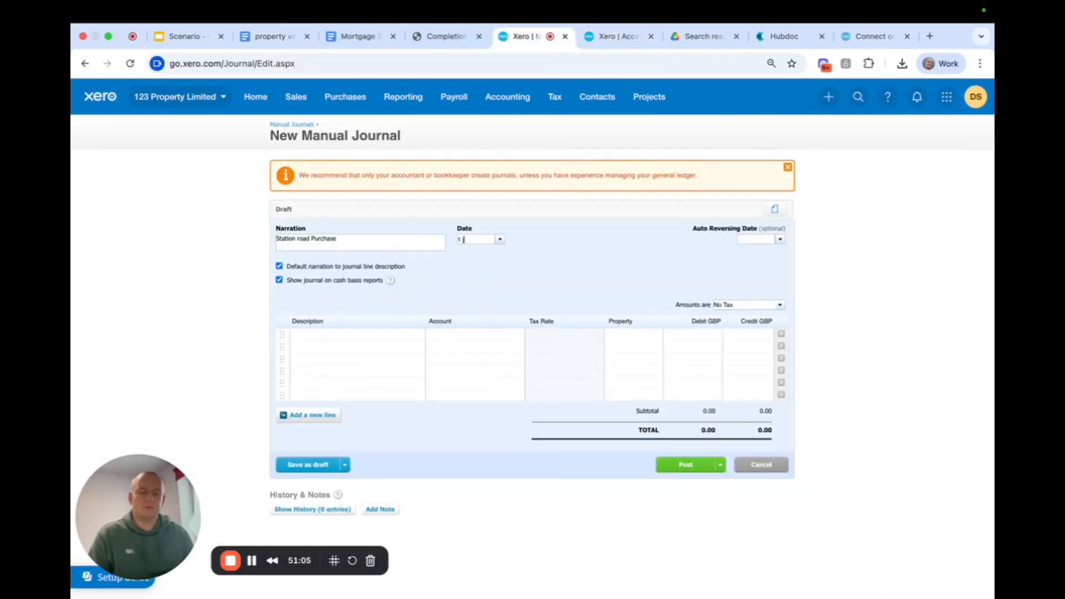
pyautogui.write('an 25')
pyautogui.click(525, 331)
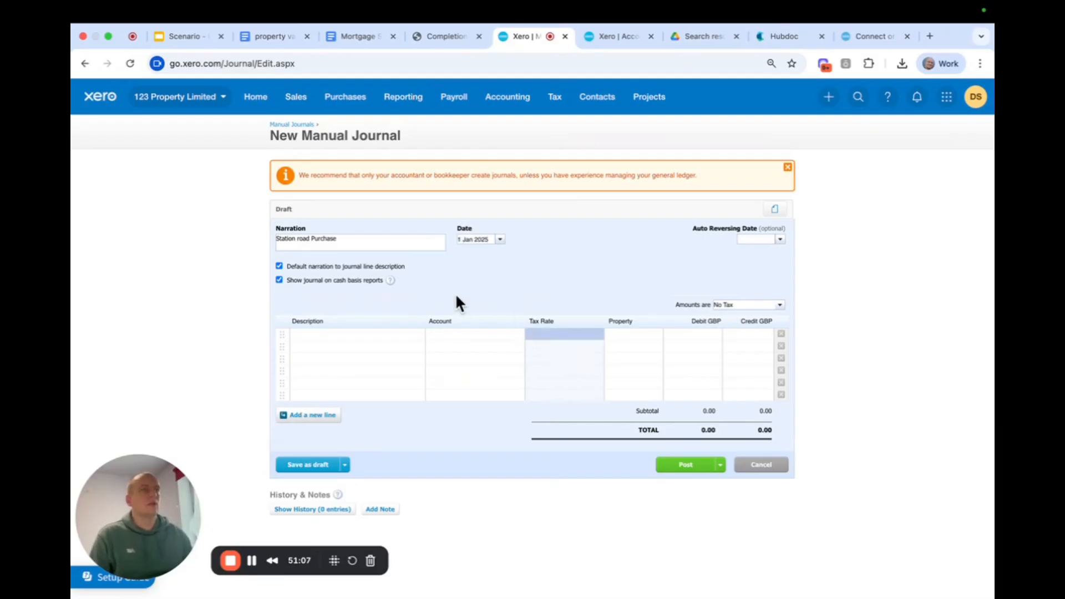
# Start the first journal line with the default description and extend the narration to "Station road Purchase as per completion statement".
pyautogui.click(340, 333)
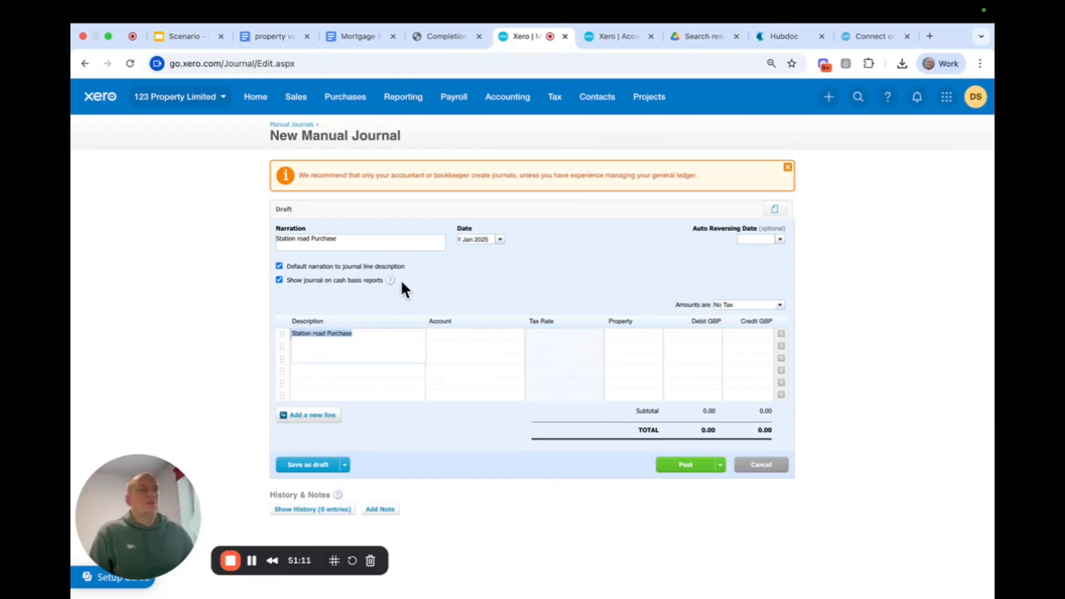
pyautogui.click(369, 241)
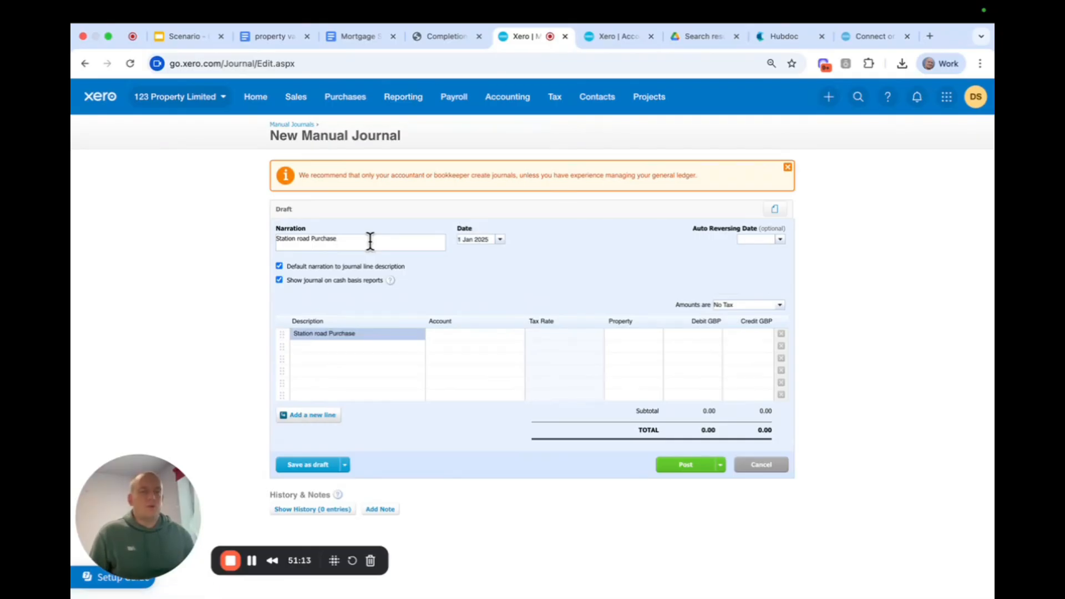
pyautogui.write('as per com')
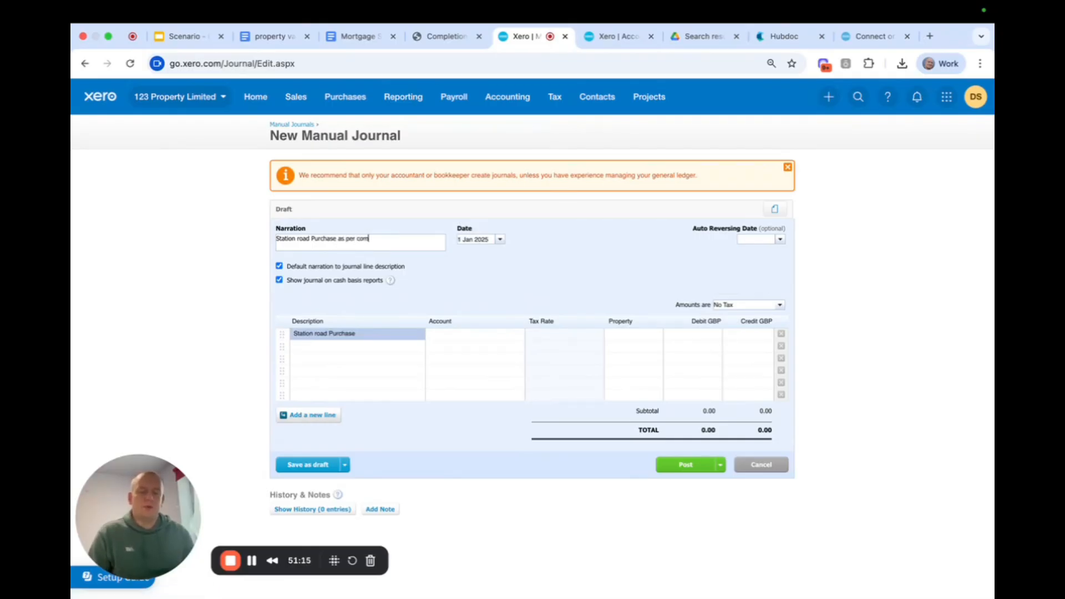
pyautogui.write('pletion statement')
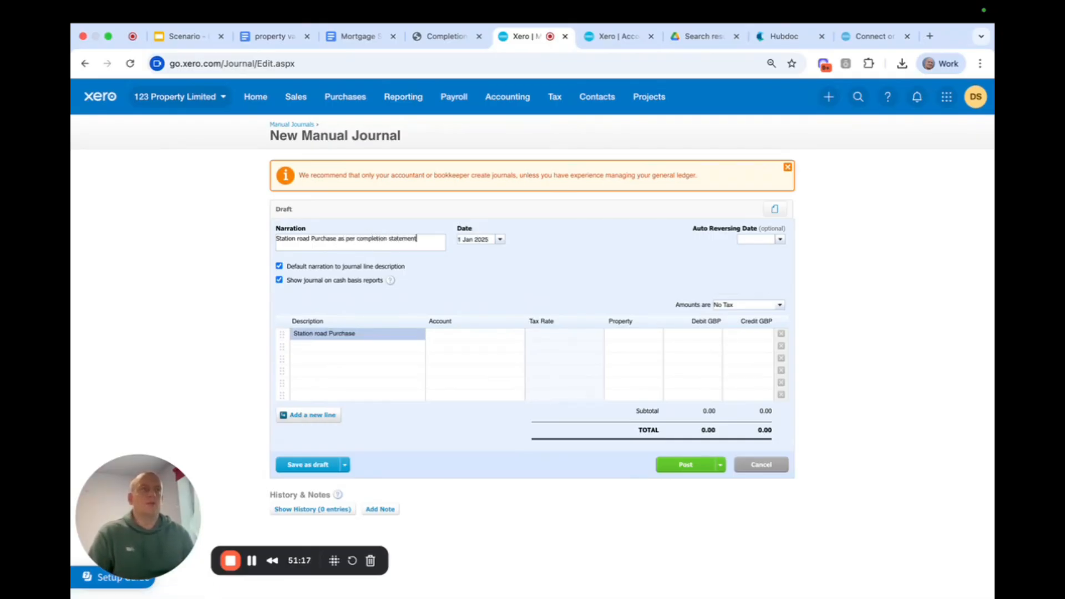
# Copy the full narration "Station road Purchase as per completion statement" into the descriptions of the first four journal lines.
pyautogui.click(355, 342)
pyautogui.moveTo(423, 239); pyautogui.dragTo(252, 233)
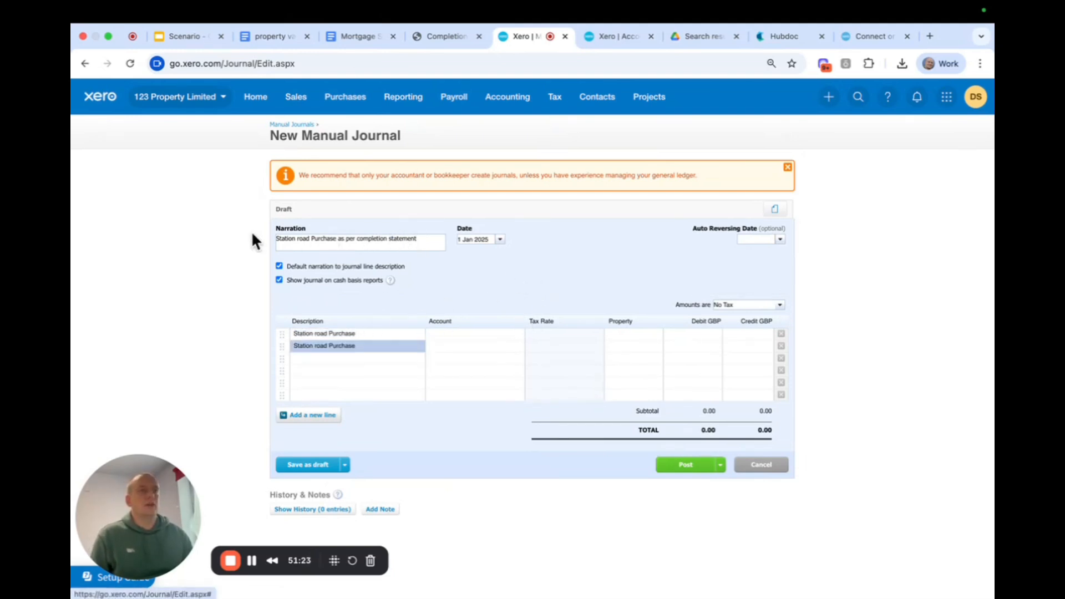
pyautogui.moveTo(427, 238); pyautogui.dragTo(238, 243)
pyautogui.hotkey('ctrl', 'c')
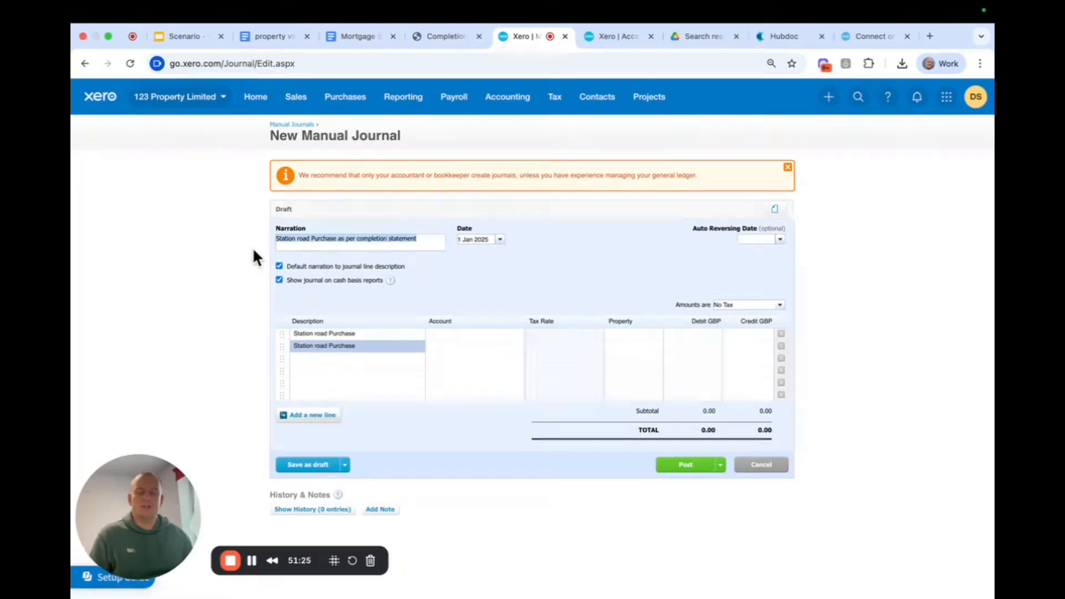
pyautogui.click(366, 333)
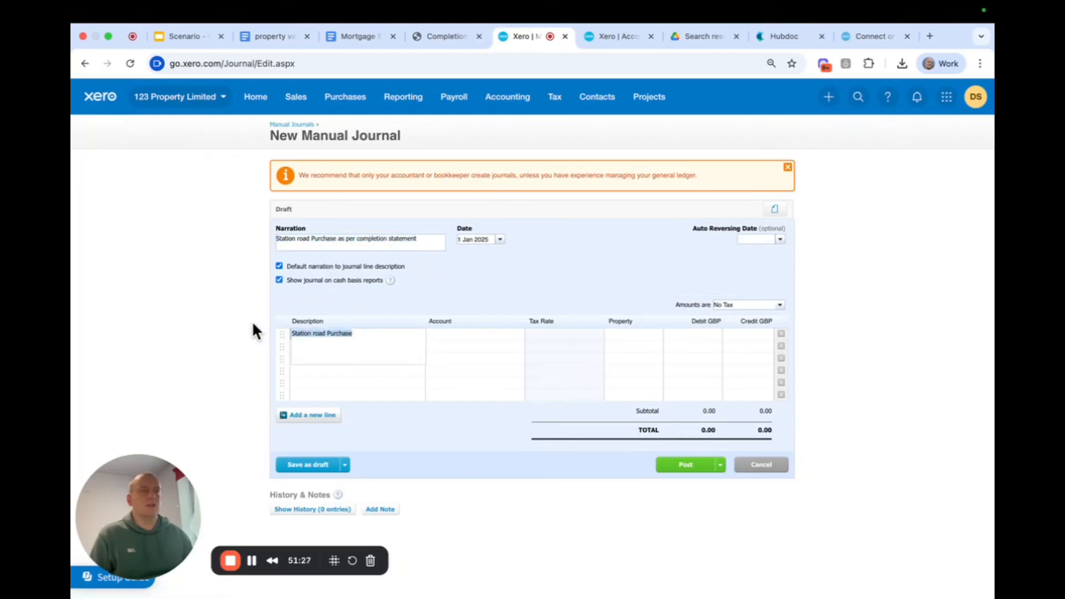
pyautogui.hotkey('ctrl', 'v')
pyautogui.click(440, 314)
pyautogui.click(367, 345)
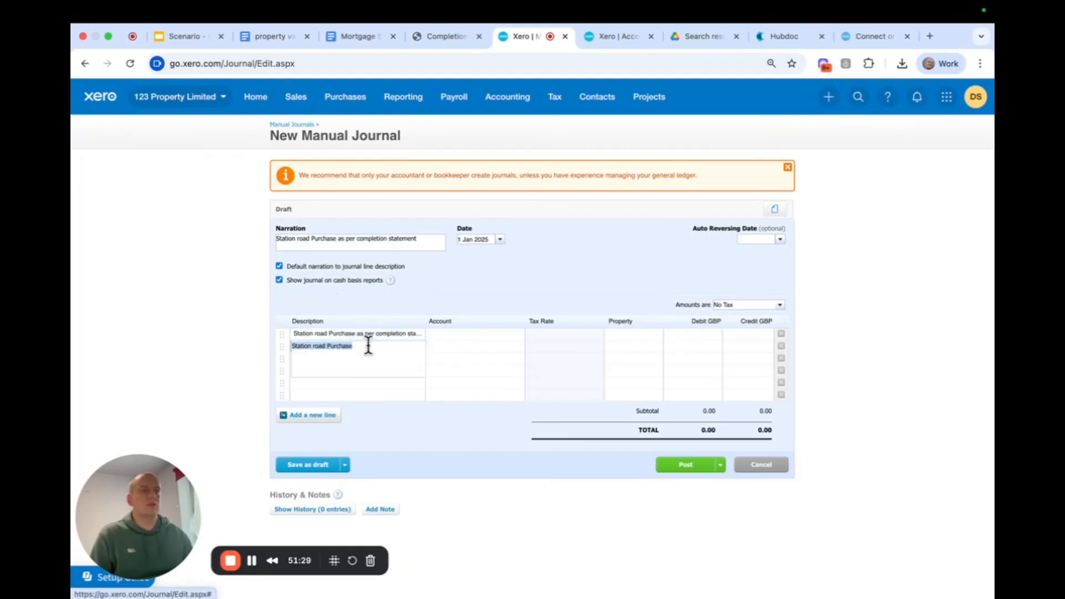
pyautogui.press('super+v')
pyautogui.click(383, 320)
pyautogui.click(325, 356)
pyautogui.press('super+v')
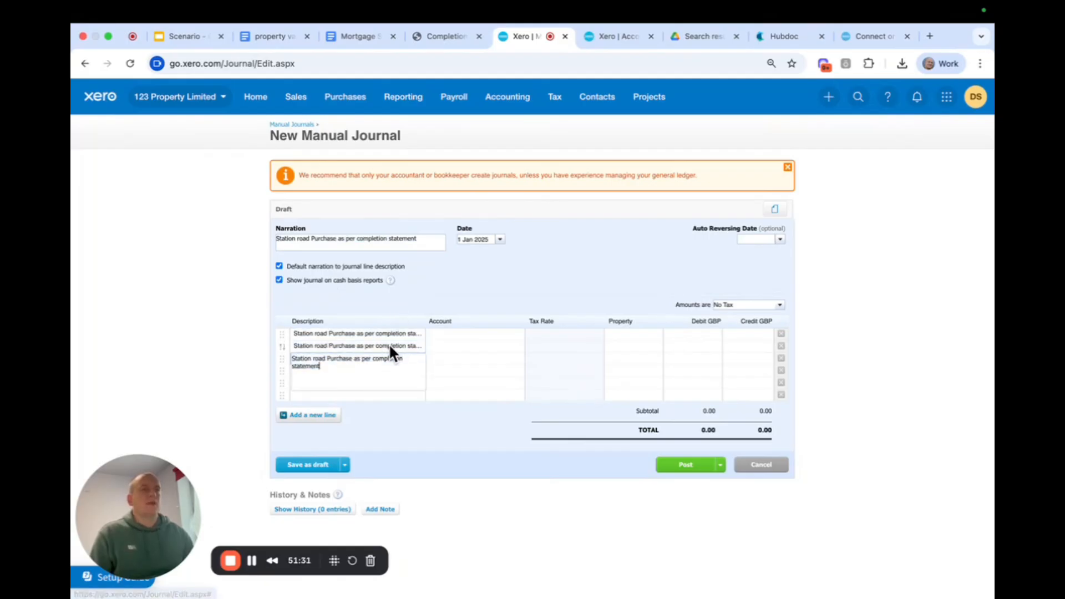
pyautogui.click(420, 282)
pyautogui.click(353, 370)
pyautogui.press('super+v')
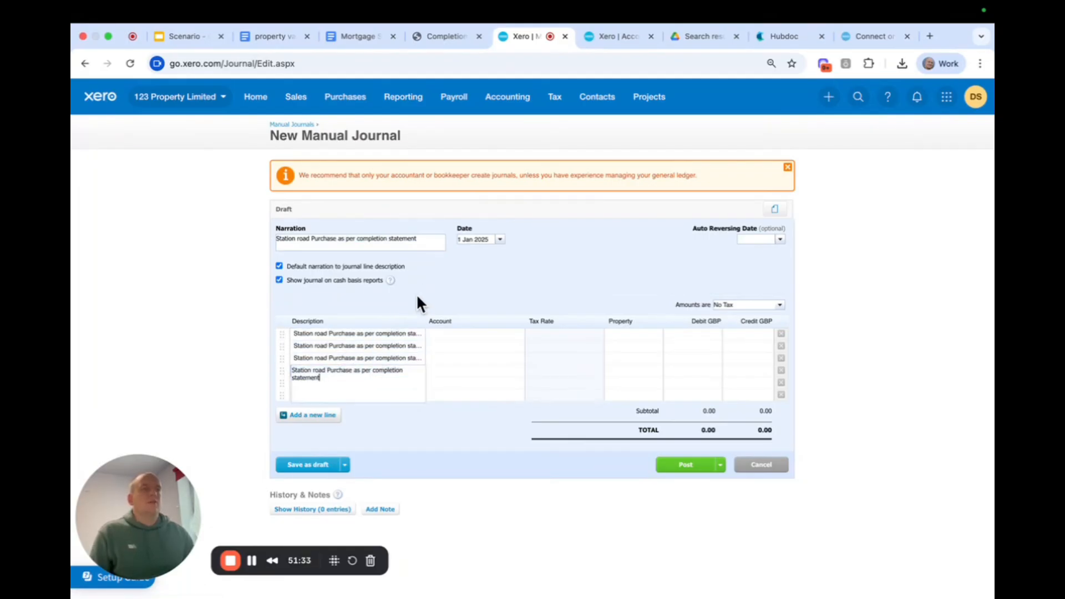
pyautogui.click(416, 294)
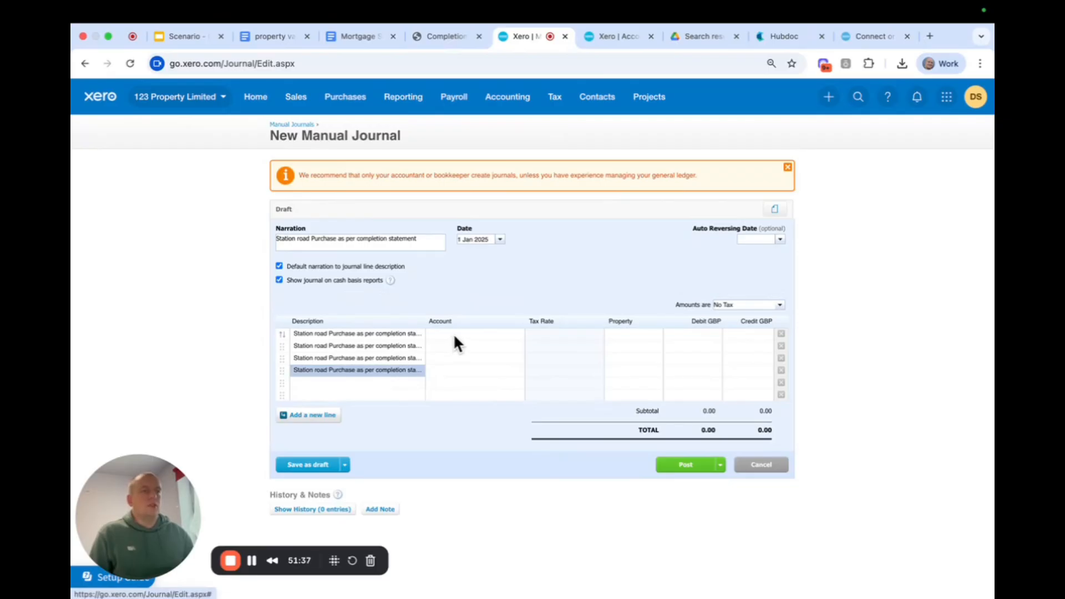
# Append "- purchase price less what we have paid the solicitor" to the first journal line's description.
pyautogui.click(368, 334)
pyautogui.click(329, 344)
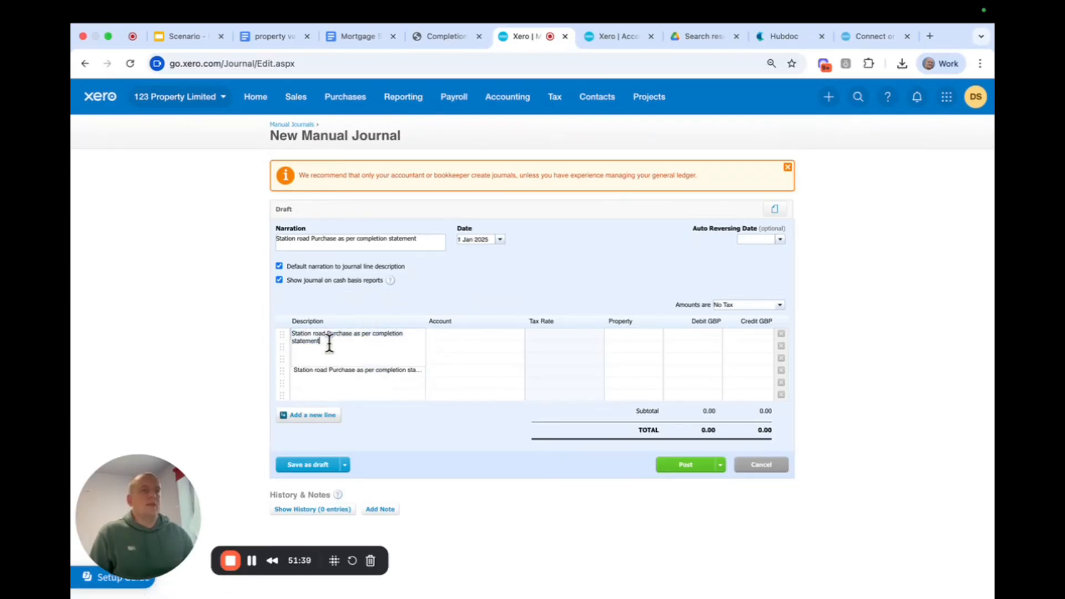
pyautogui.write('-')
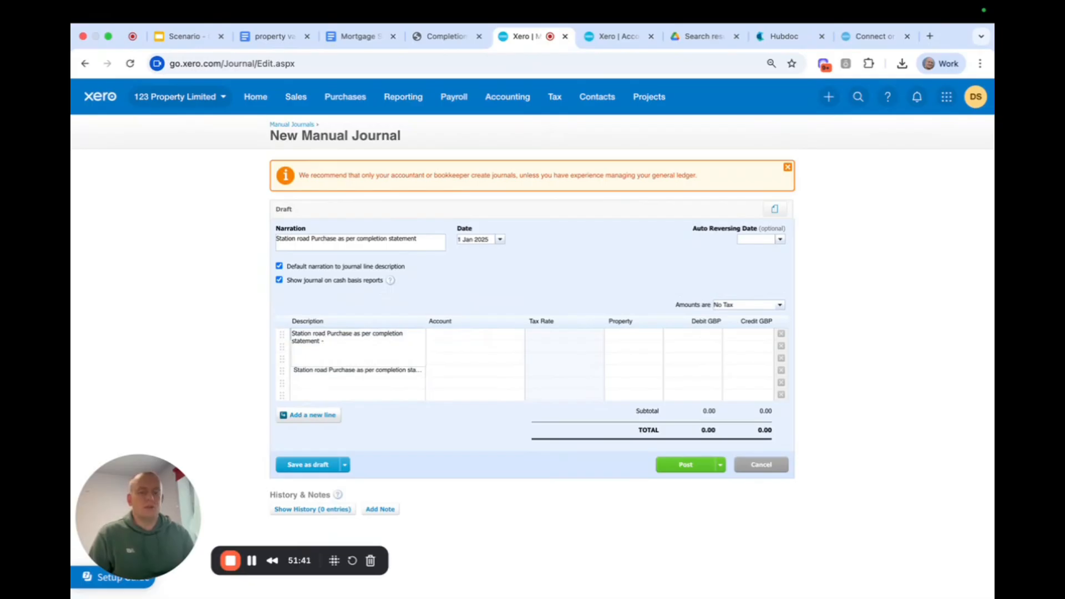
pyautogui.write(' p')
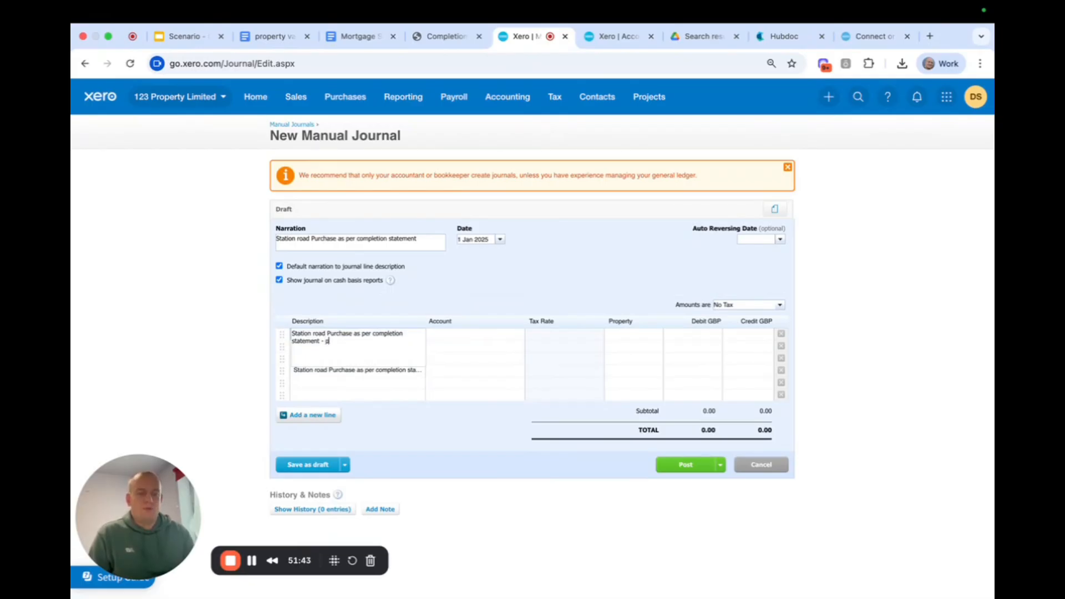
pyautogui.write('urchase pric')
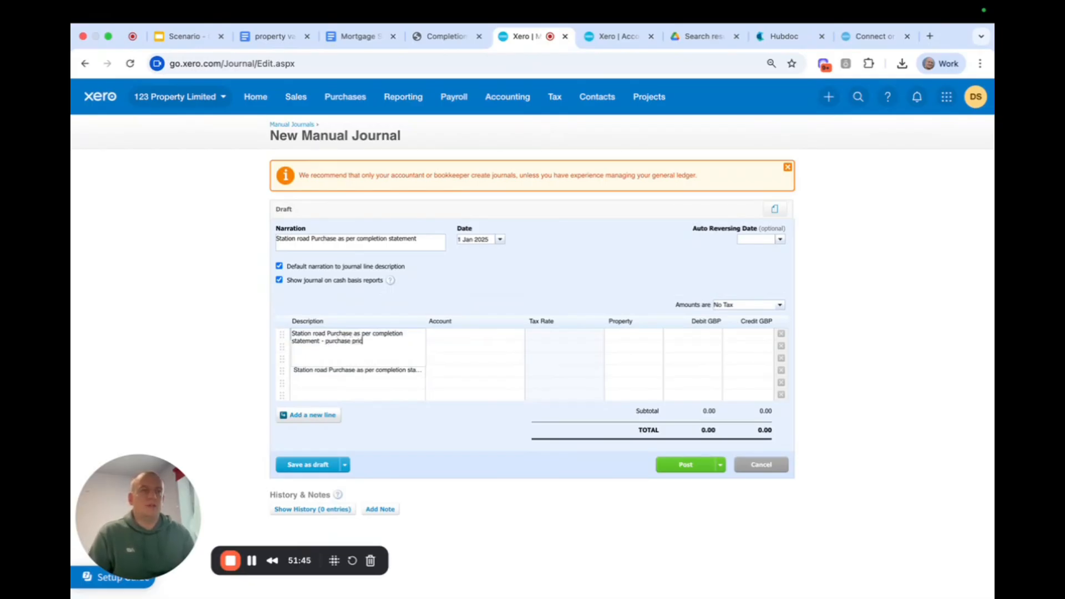
pyautogui.write('e less wha')
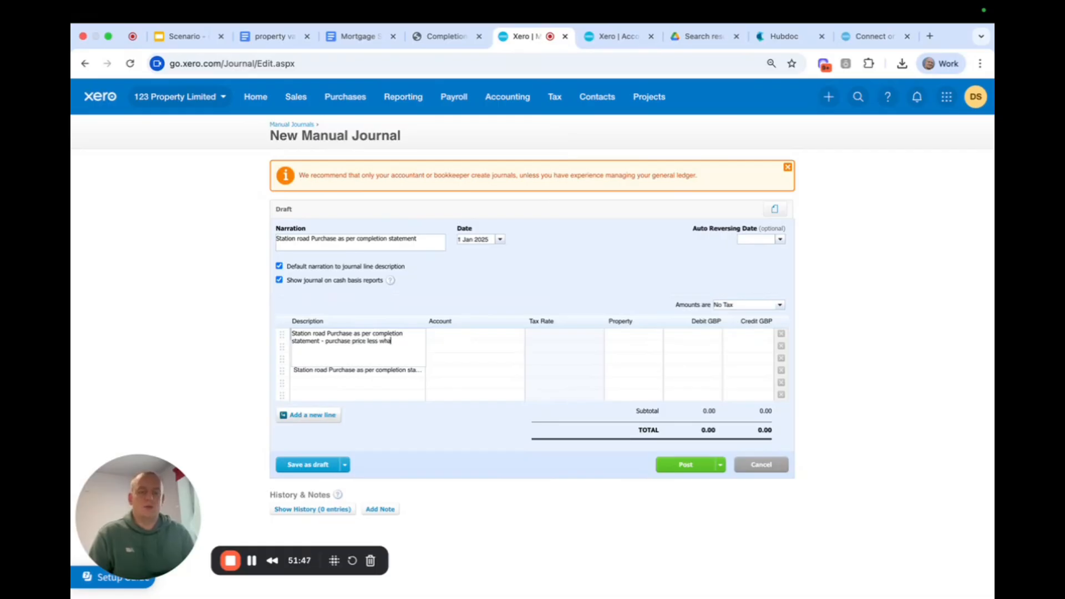
pyautogui.write('t we have paid the so')
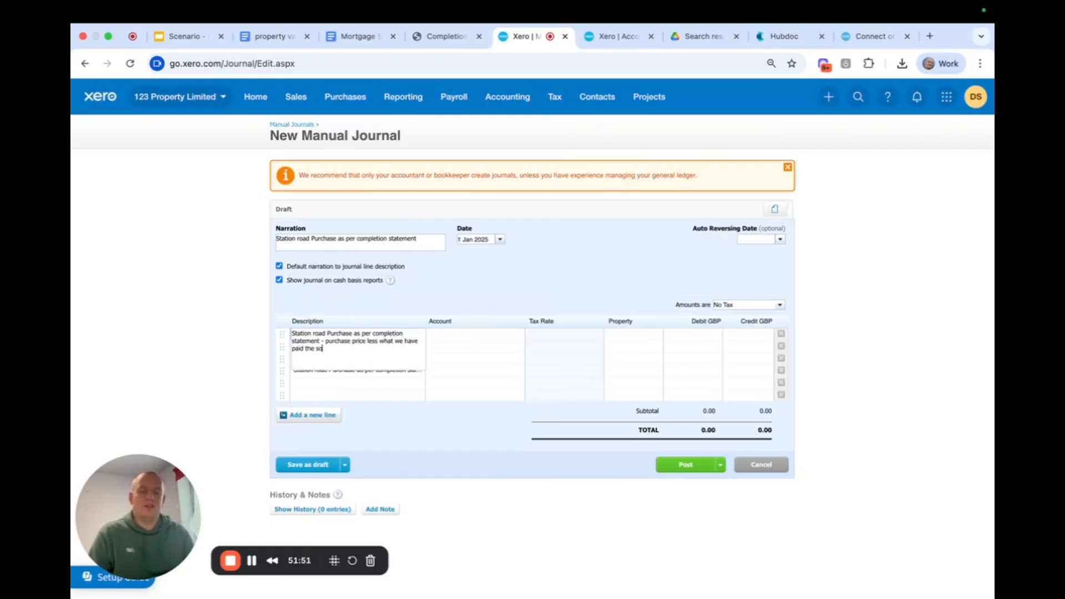
pyautogui.write('licitor')
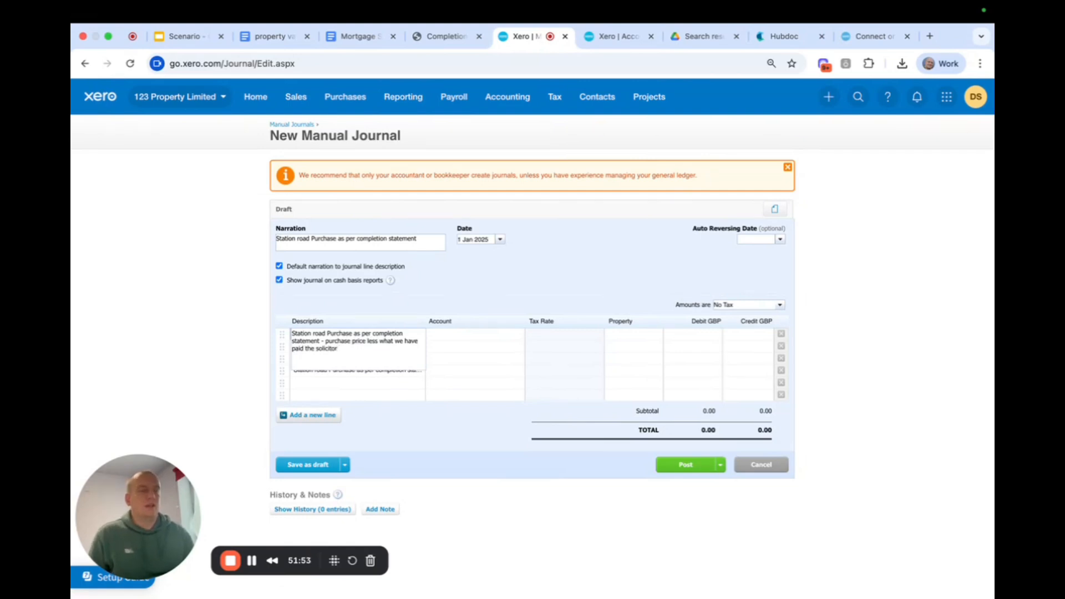
pyautogui.click(417, 302)
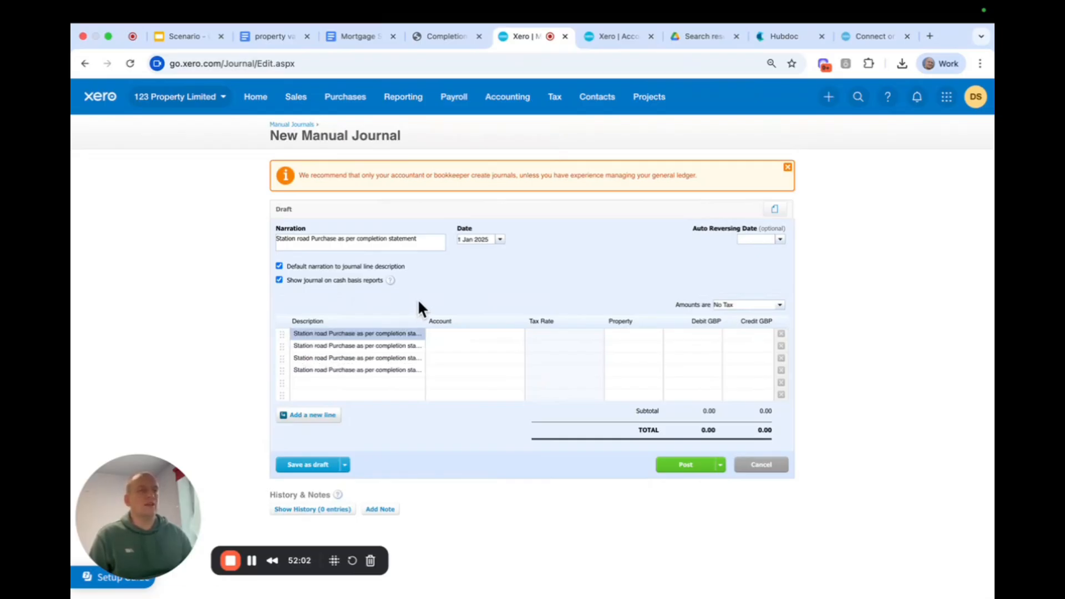
# Assign the first journal line to account 700 - Station Road Investment Property and the property Station Road.
pyautogui.click(441, 333)
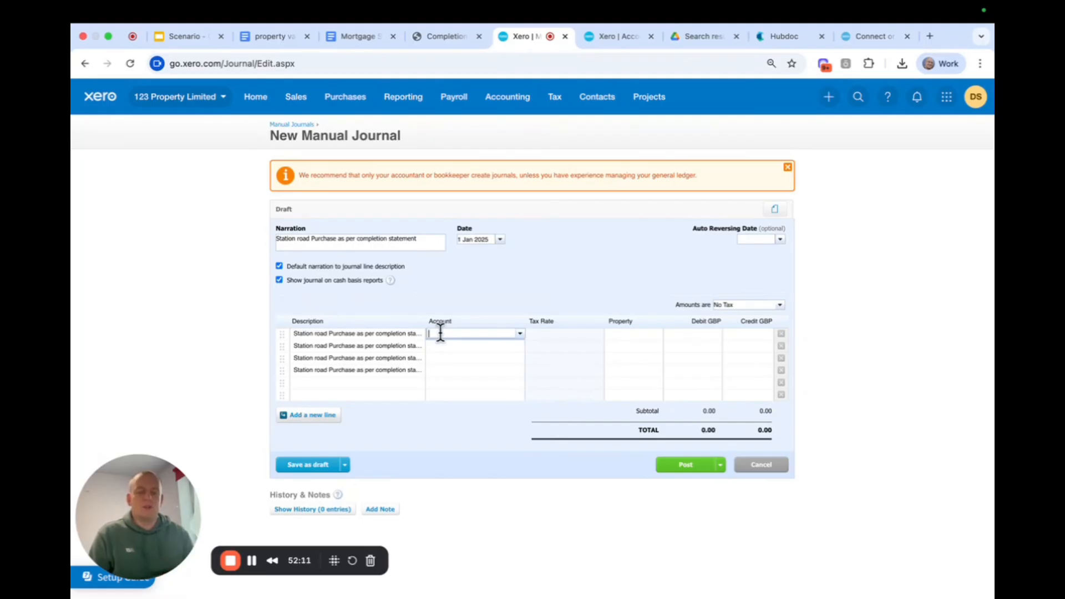
pyautogui.click(441, 333)
pyautogui.write('station')
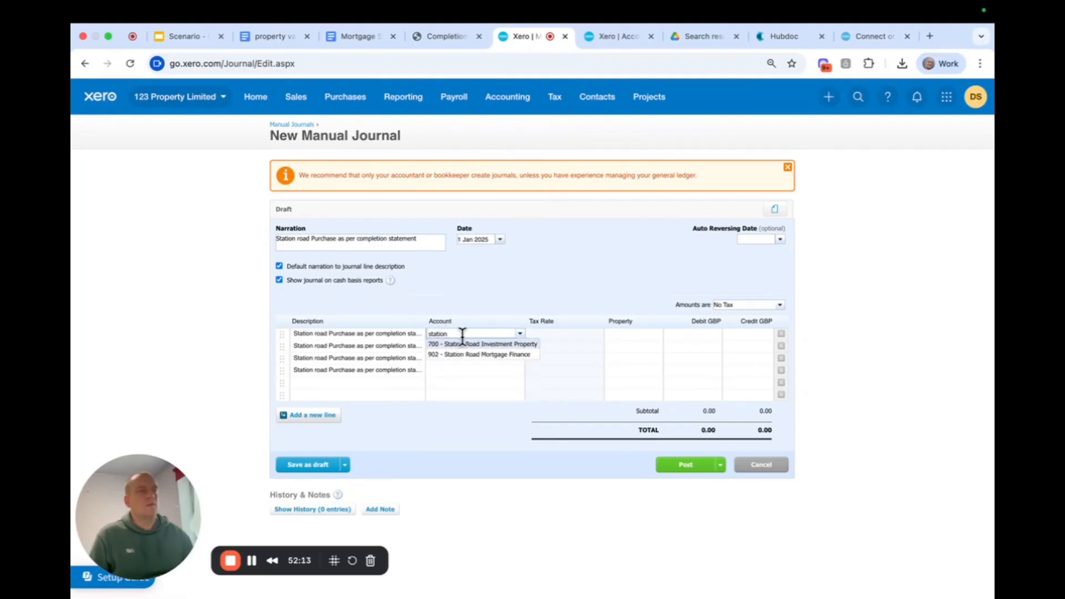
pyautogui.click(474, 345)
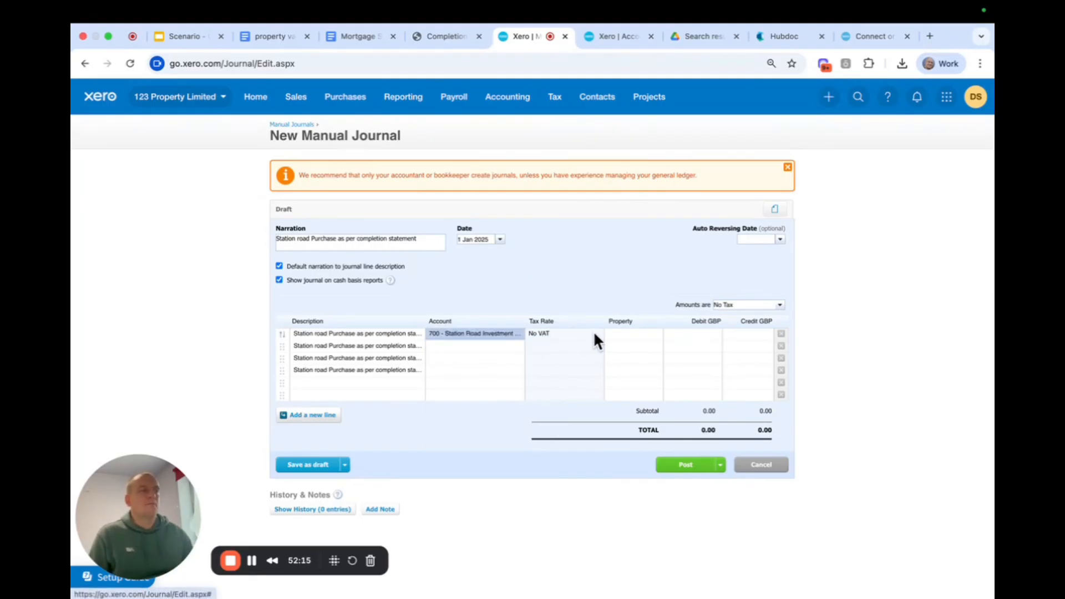
pyautogui.click(612, 333)
pyautogui.write('stat')
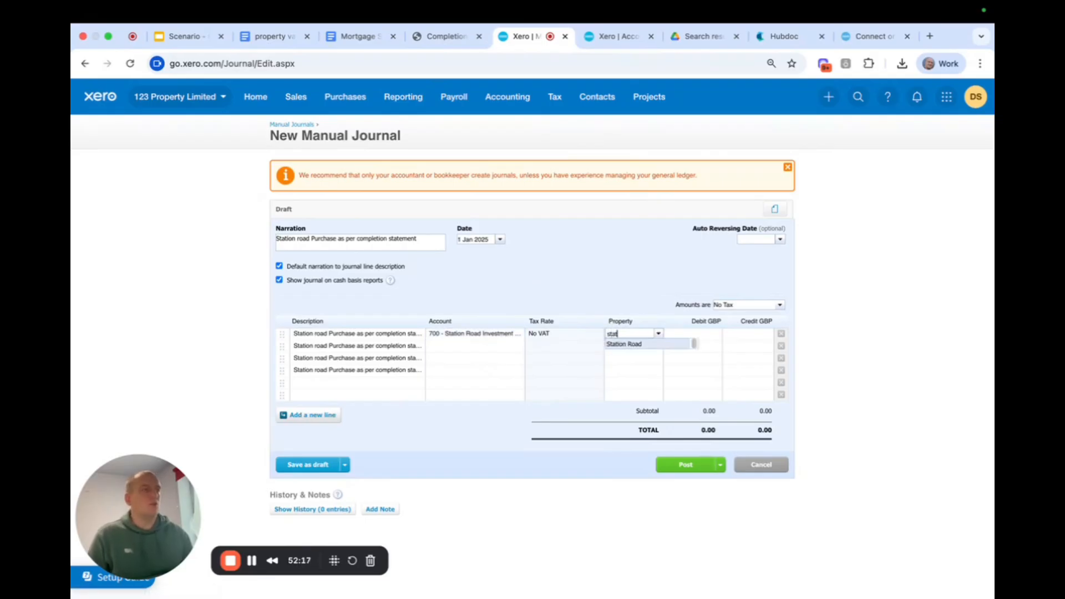
pyautogui.press('Return')
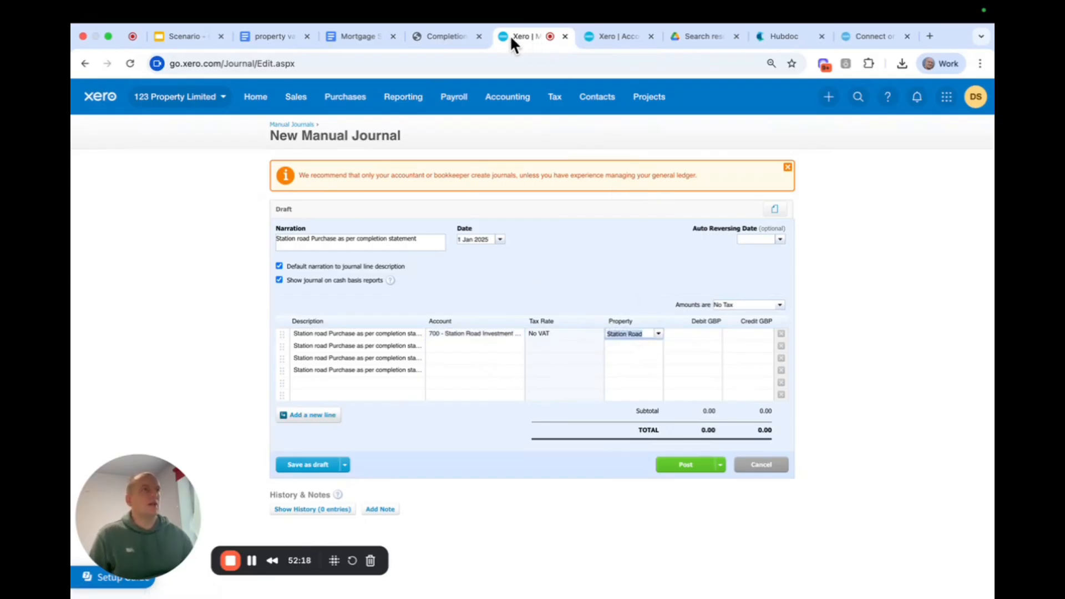
# Compare the completion statement's purchase price and money received with the solicitor payments in the Station Road Investment Property transactions report.
pyautogui.click(440, 40)
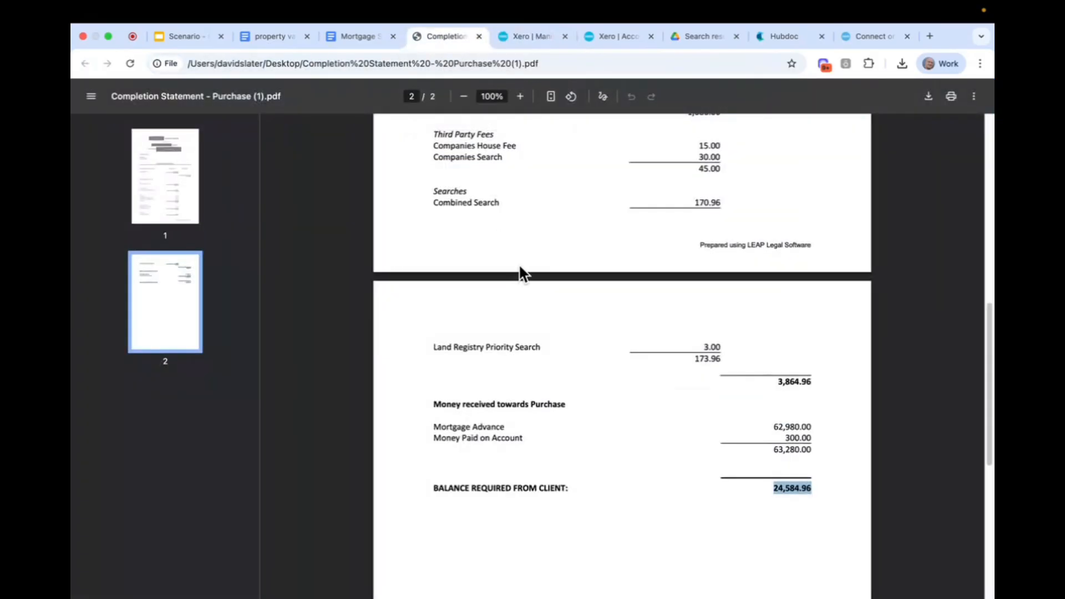
pyautogui.scroll(6, 524, 269)
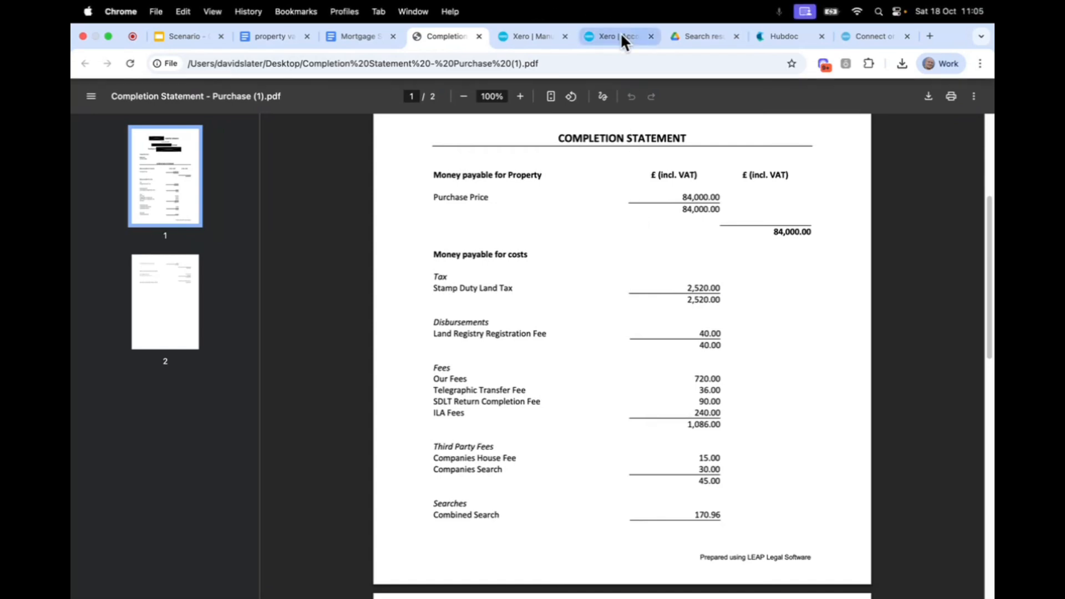
pyautogui.scroll(-5, 690, 399)
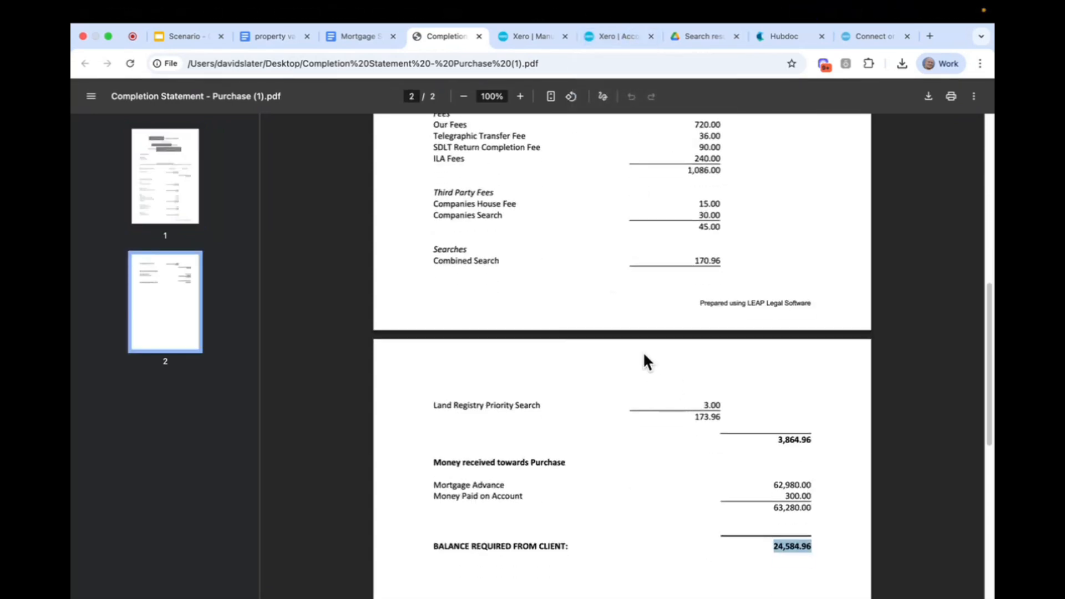
pyautogui.click(605, 38)
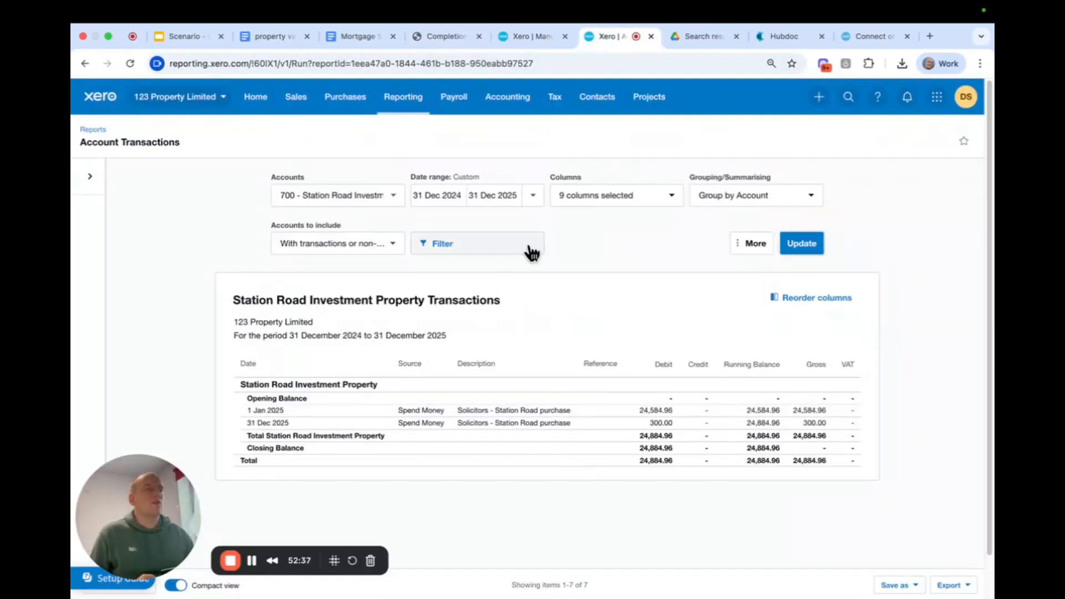
pyautogui.click(439, 36)
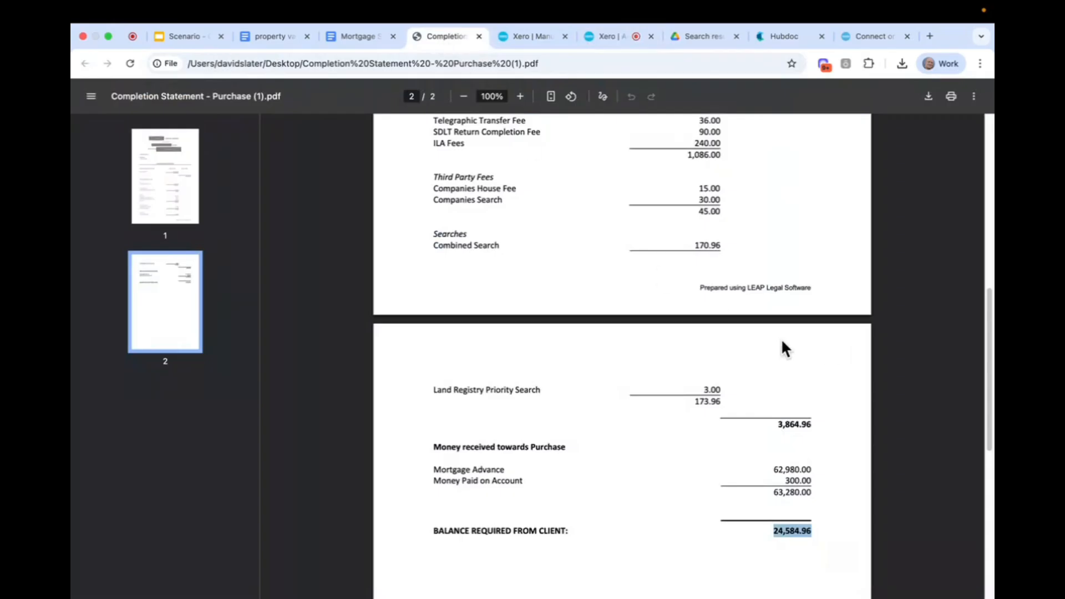
pyautogui.scroll(-2, 635, 339)
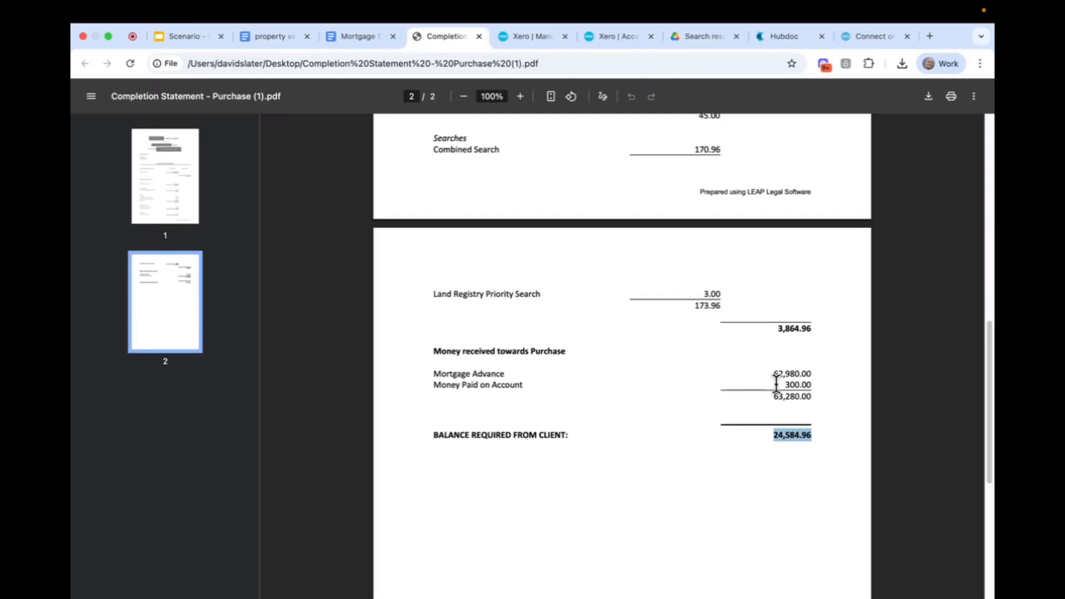
pyautogui.scroll(8, 776, 383)
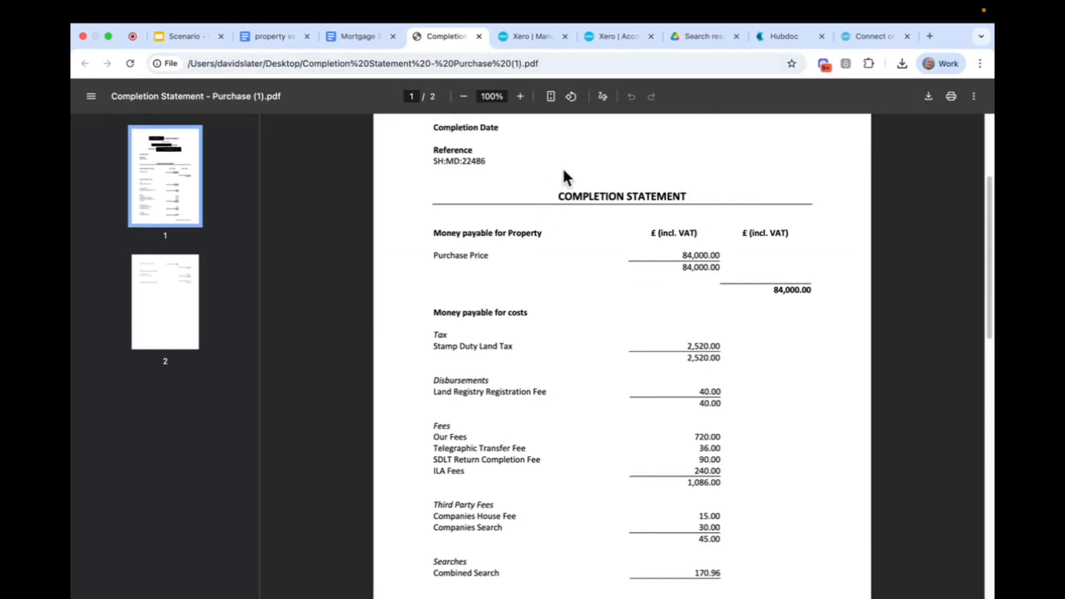
pyautogui.click(602, 35)
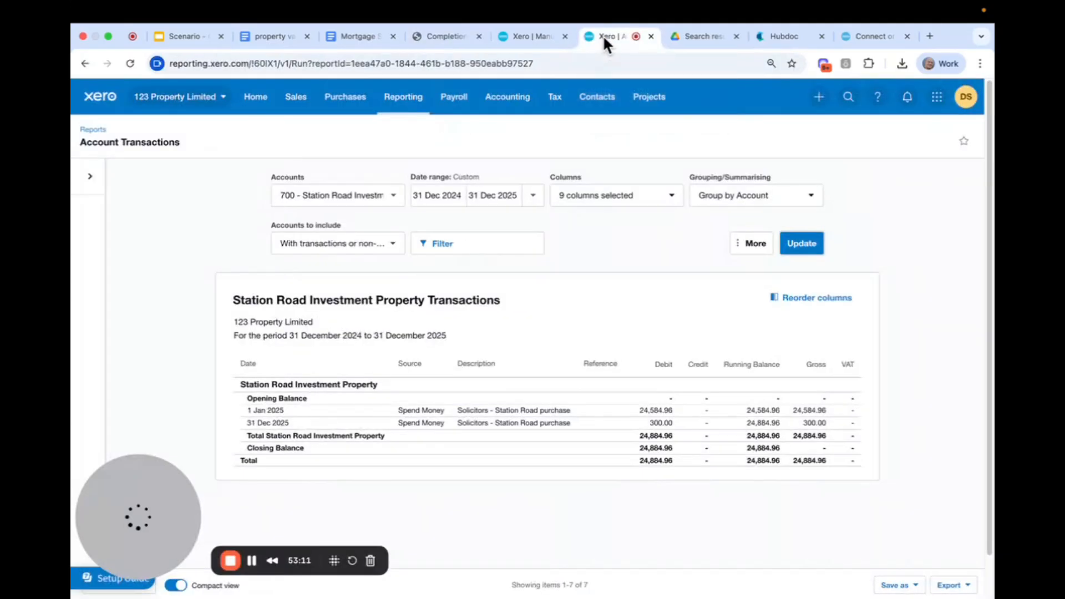
pyautogui.click(514, 36)
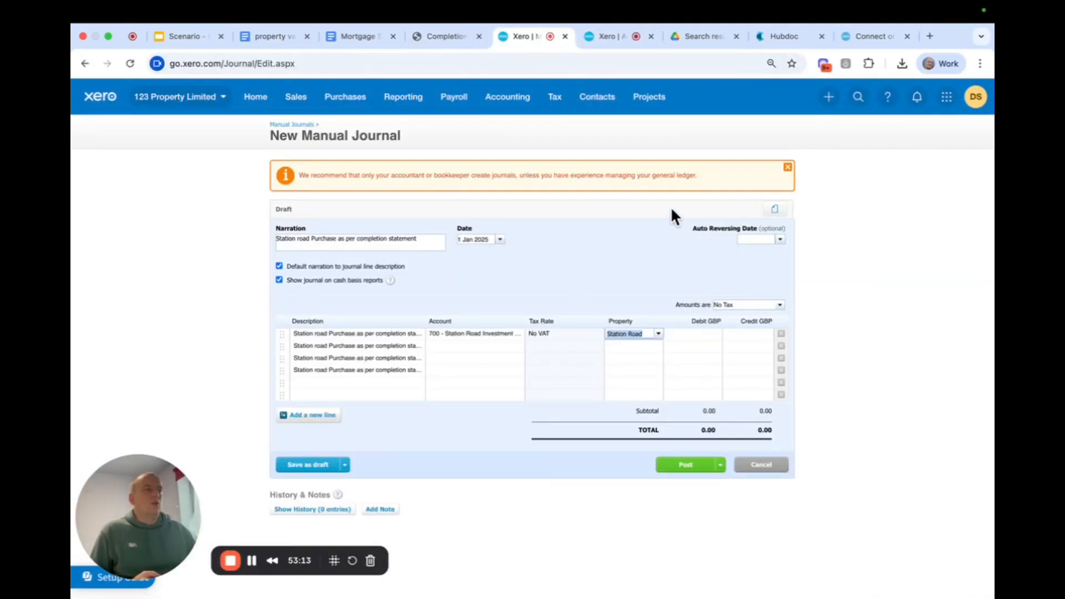
# Enter a debit of 59,115.04 on the first line of the manual journal.
pyautogui.click(682, 335)
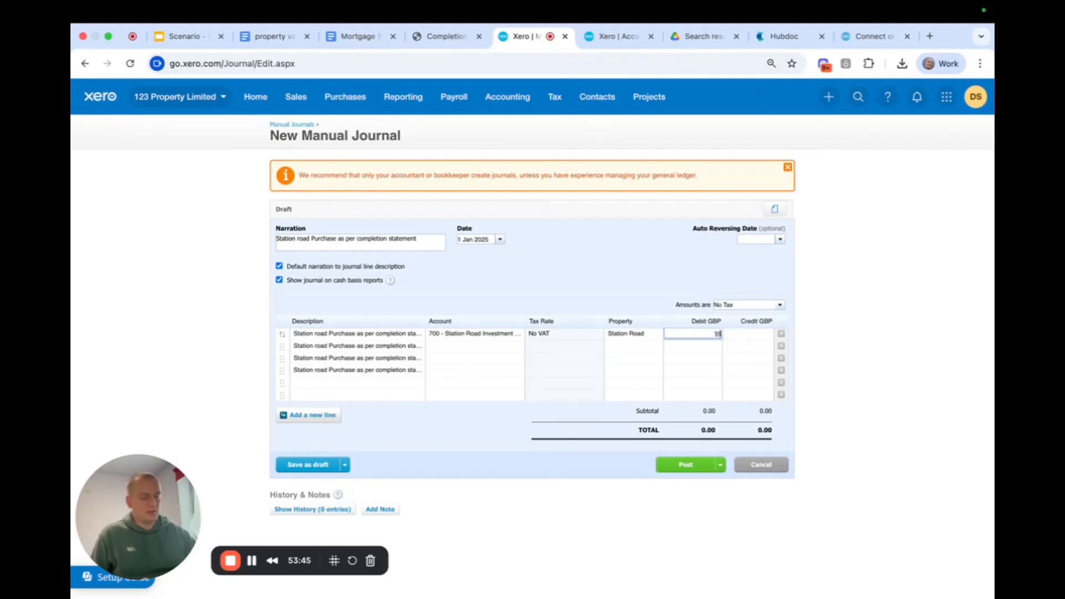
pyautogui.write('115.04')
pyautogui.click(609, 239)
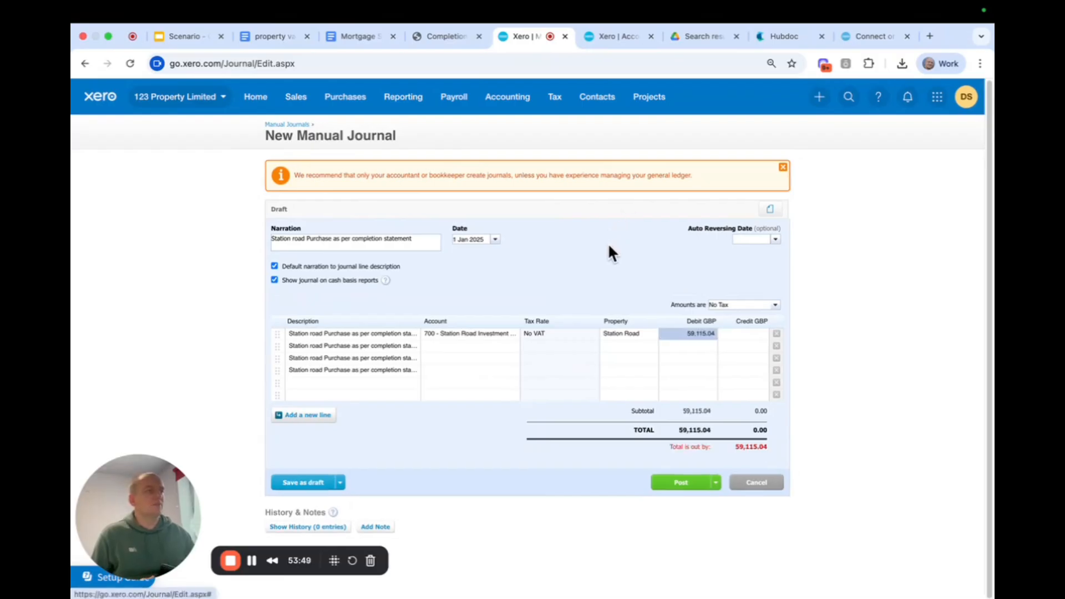
# Append "- captial purchase costs" to the second journal line's description.
pyautogui.click(408, 345)
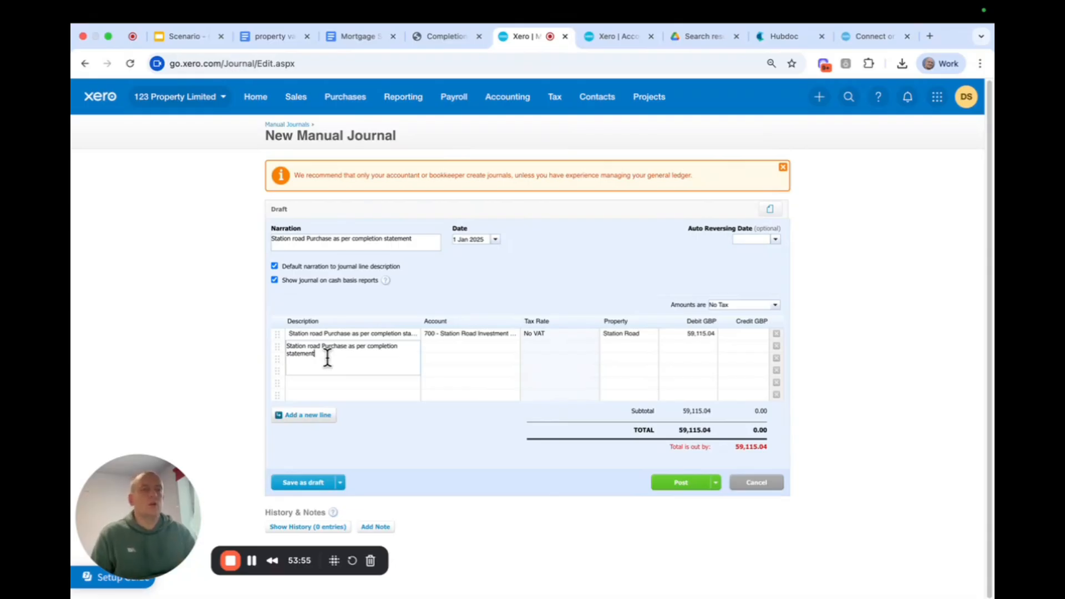
pyautogui.write('- p')
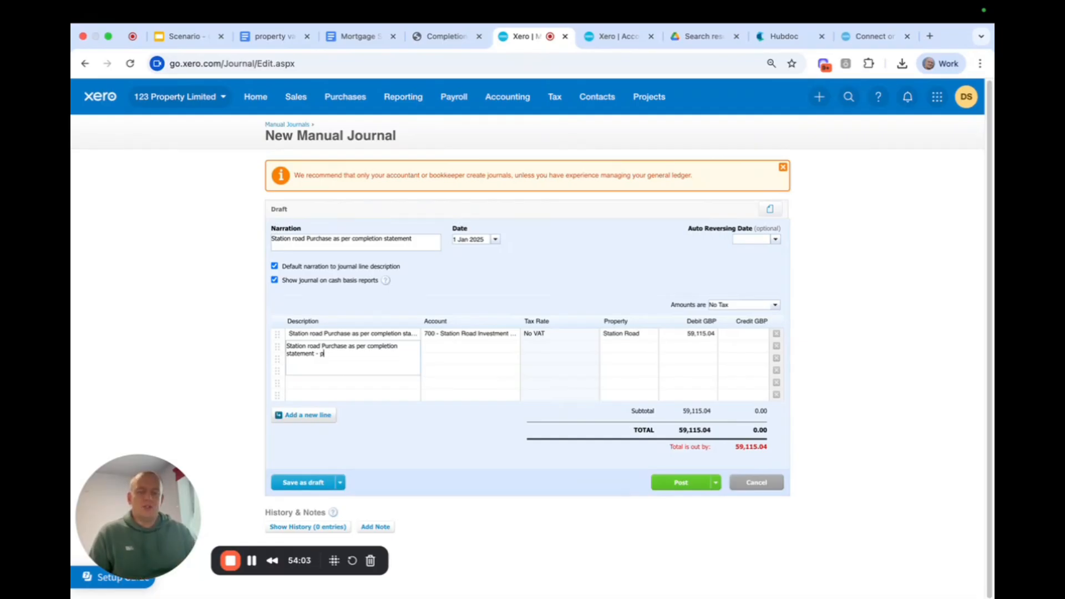
pyautogui.write('r')
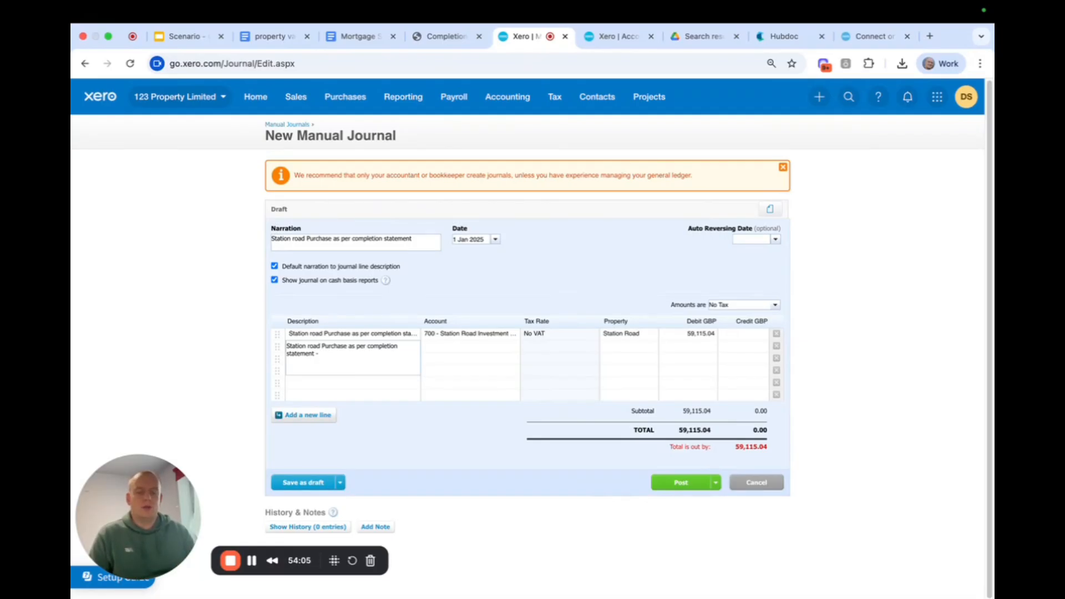
pyautogui.write('captial purchase ')
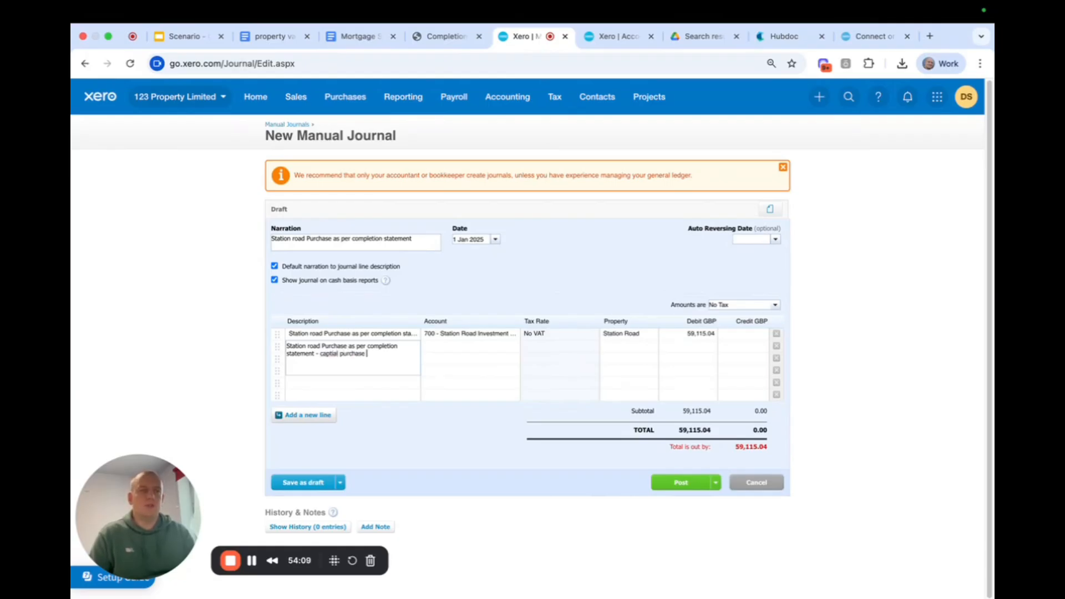
pyautogui.write('costs')
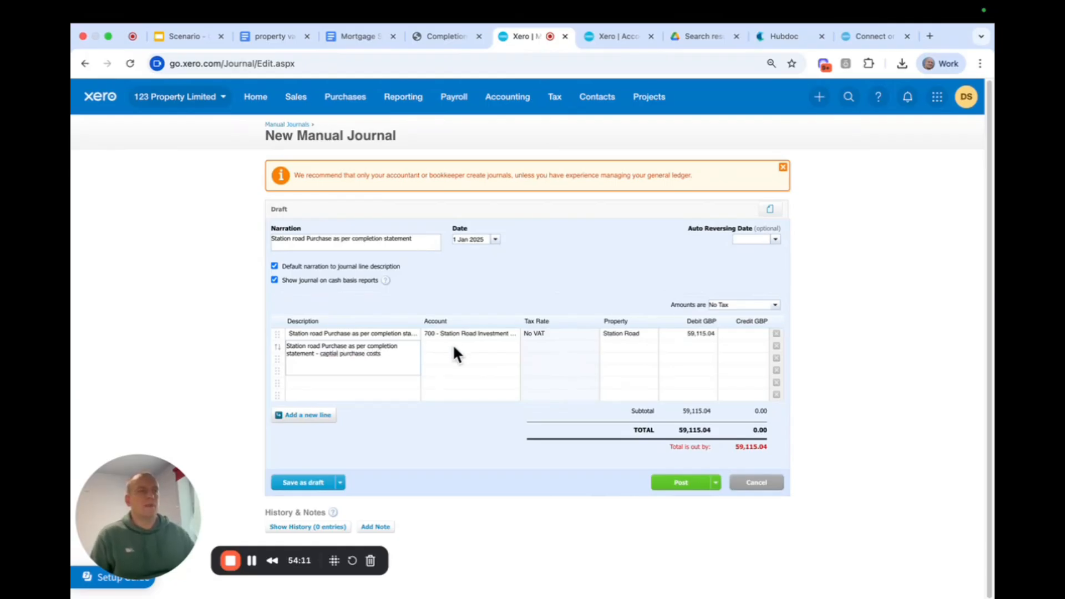
# Assign the second journal line to account 700 - Station Road Investment Property and clear its automatically filled credit amount.
pyautogui.click(454, 347)
pyautogui.write('700')
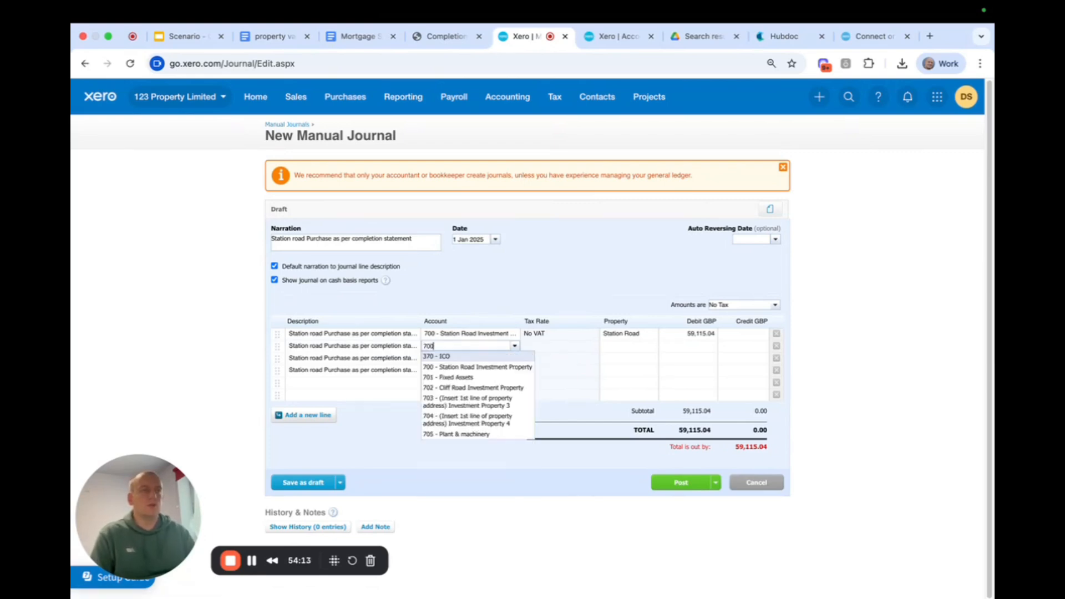
pyautogui.click(459, 357)
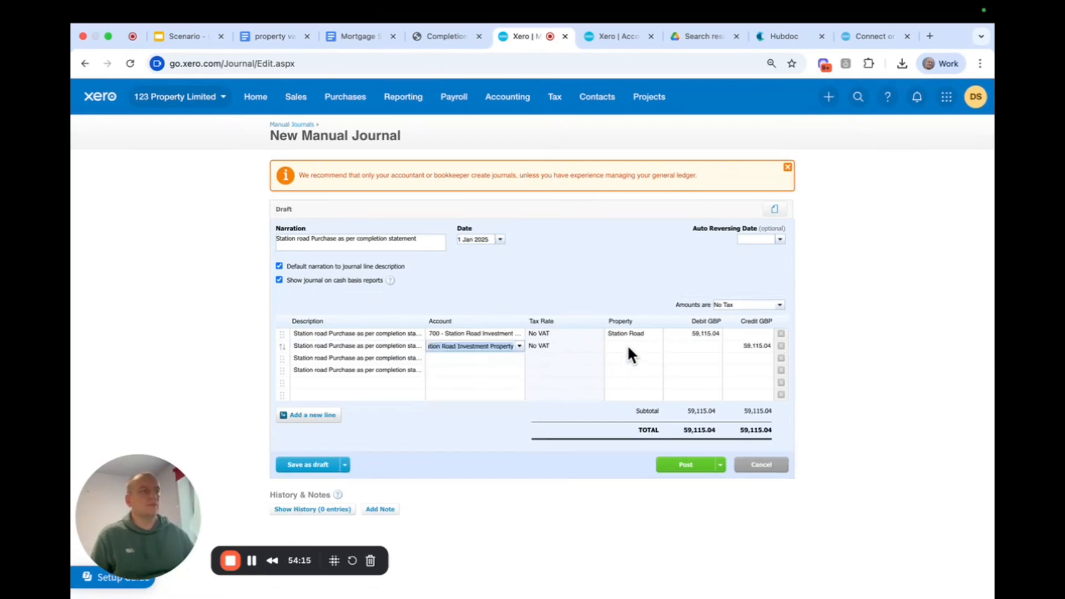
pyautogui.click(733, 345)
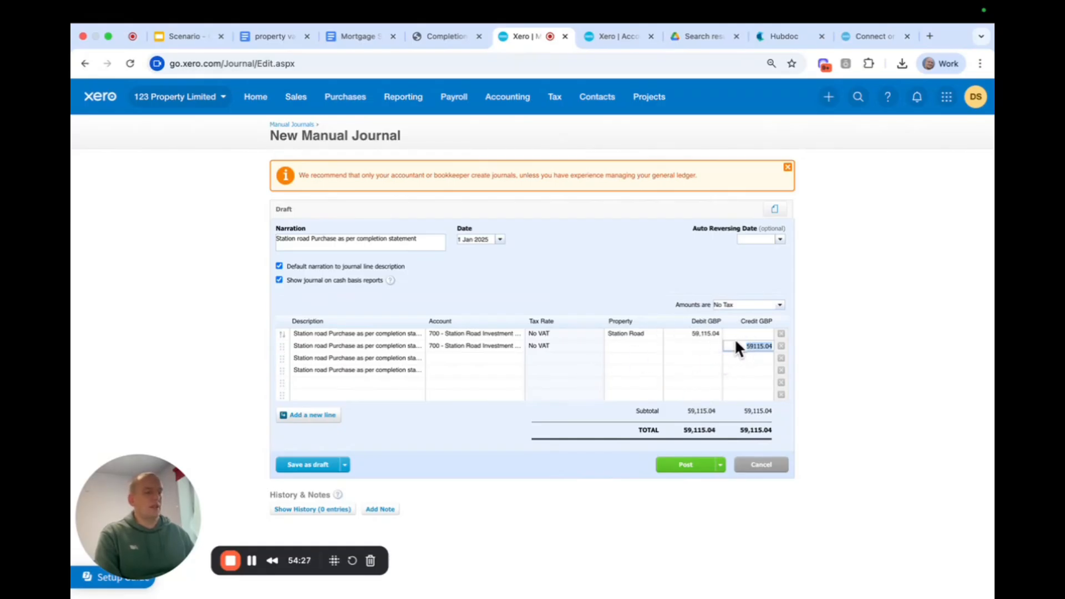
pyautogui.press('BackSpace')
pyautogui.click(713, 346)
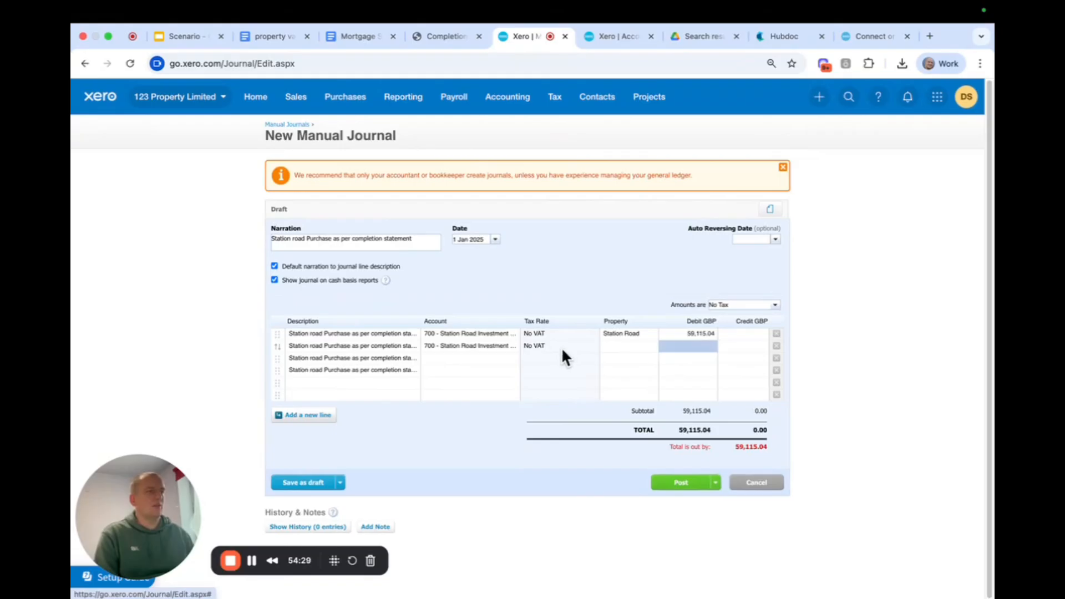
# Set the second journal line's property to Station Road.
pyautogui.click(632, 346)
pyautogui.write('station')
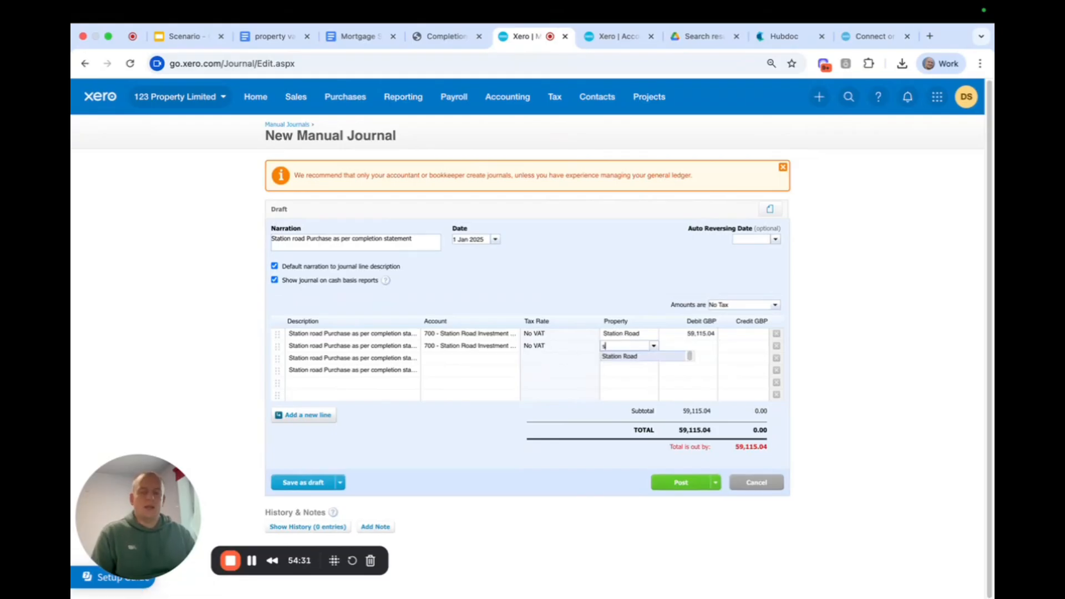
pyautogui.click(626, 357)
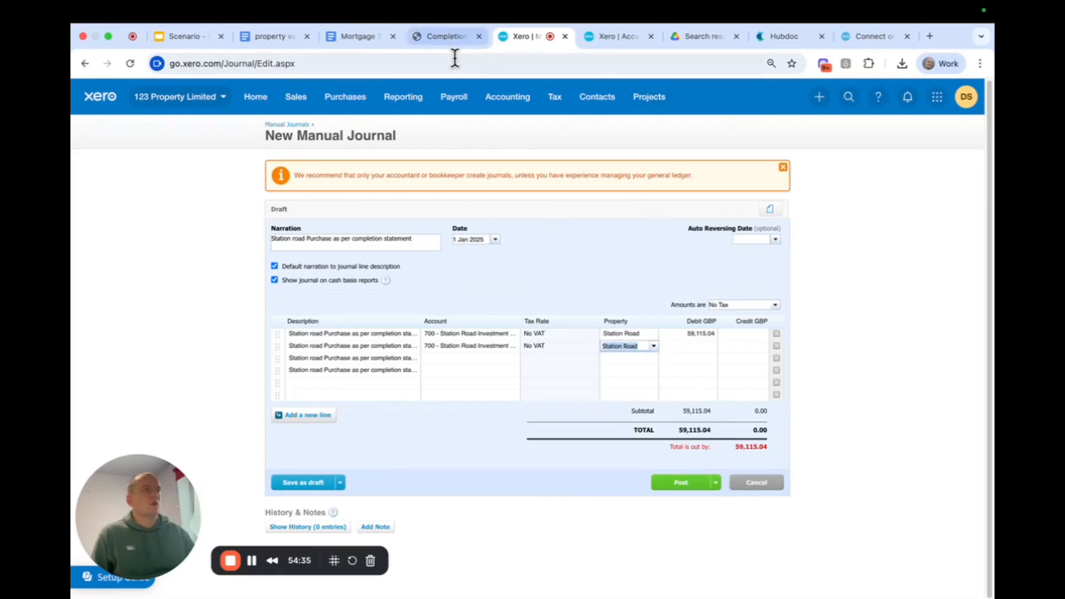
# Copy the total purchase costs of 3,864.96 from the completion statement into the second journal line's debit amount.
pyautogui.click(451, 39)
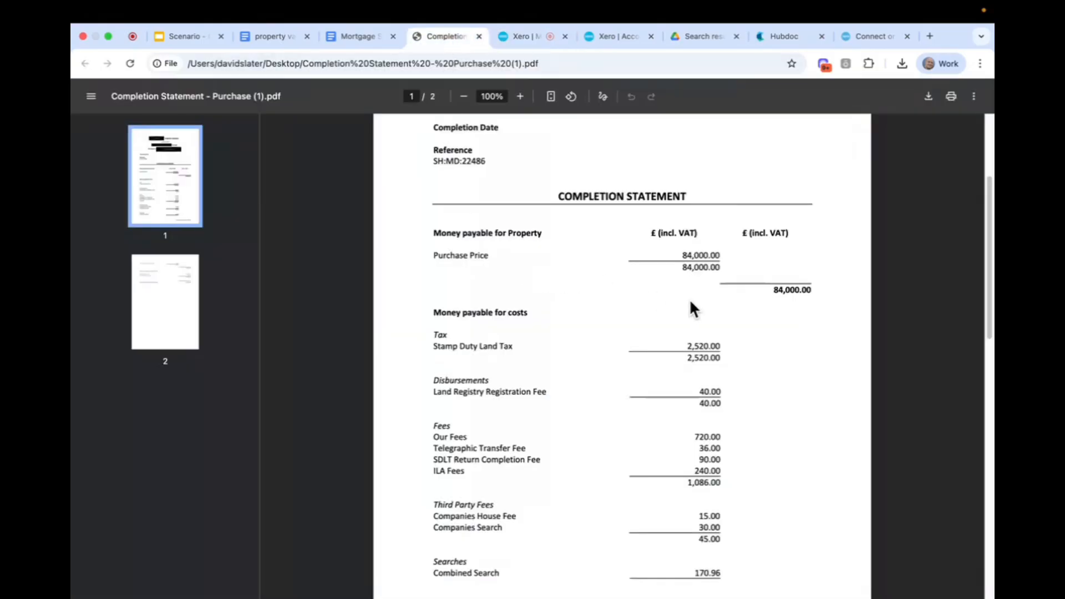
pyautogui.scroll(2, 688, 300)
pyautogui.scroll(-5, 743, 327)
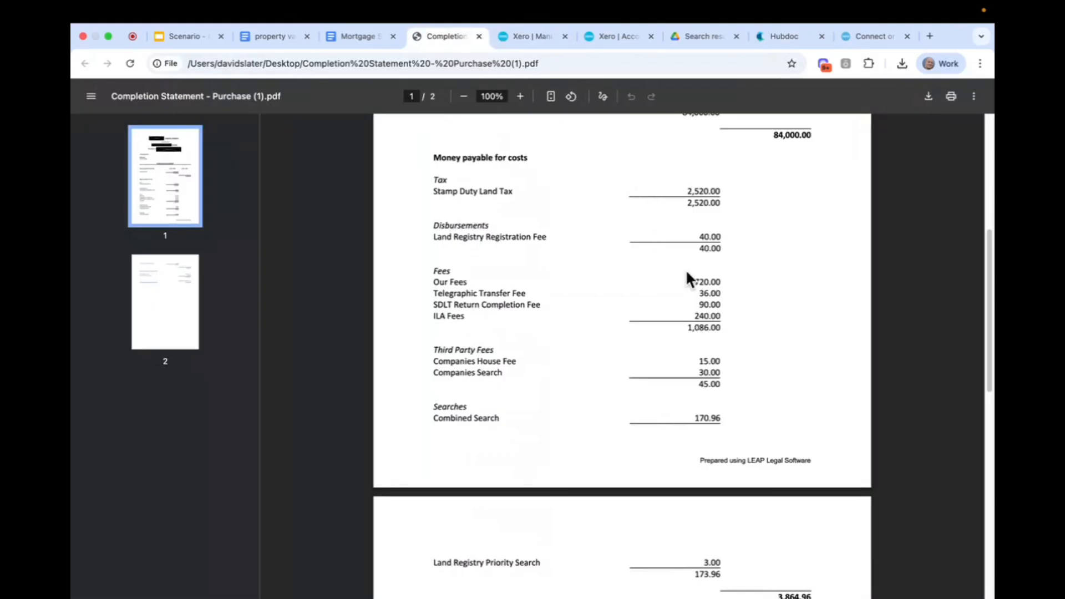
pyautogui.scroll(-3, 688, 276)
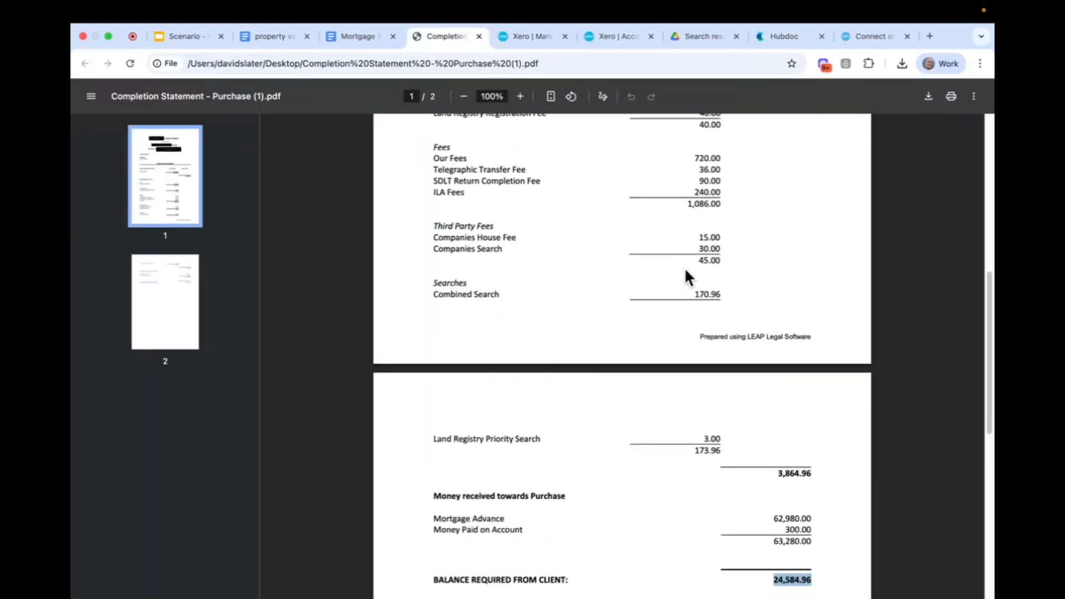
pyautogui.scroll(2, 686, 273)
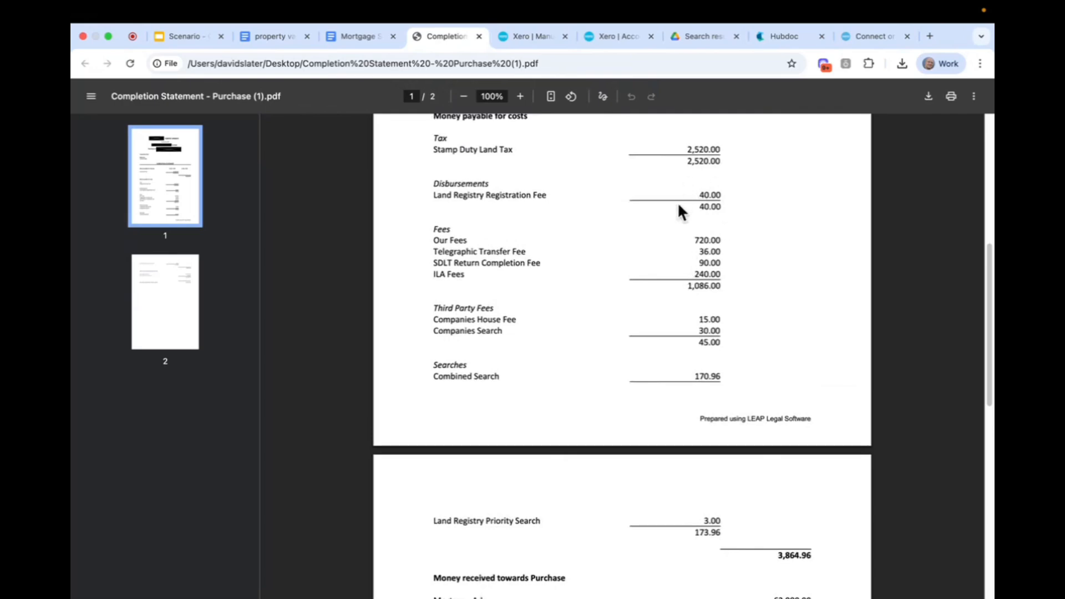
pyautogui.scroll(-2, 635, 246)
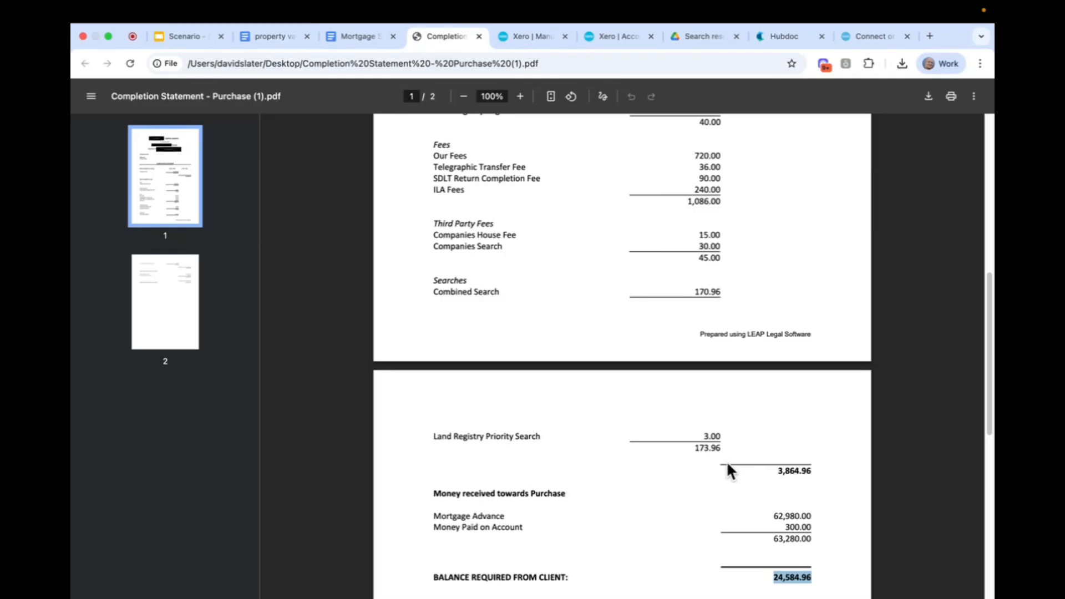
pyautogui.scroll(1, 727, 463)
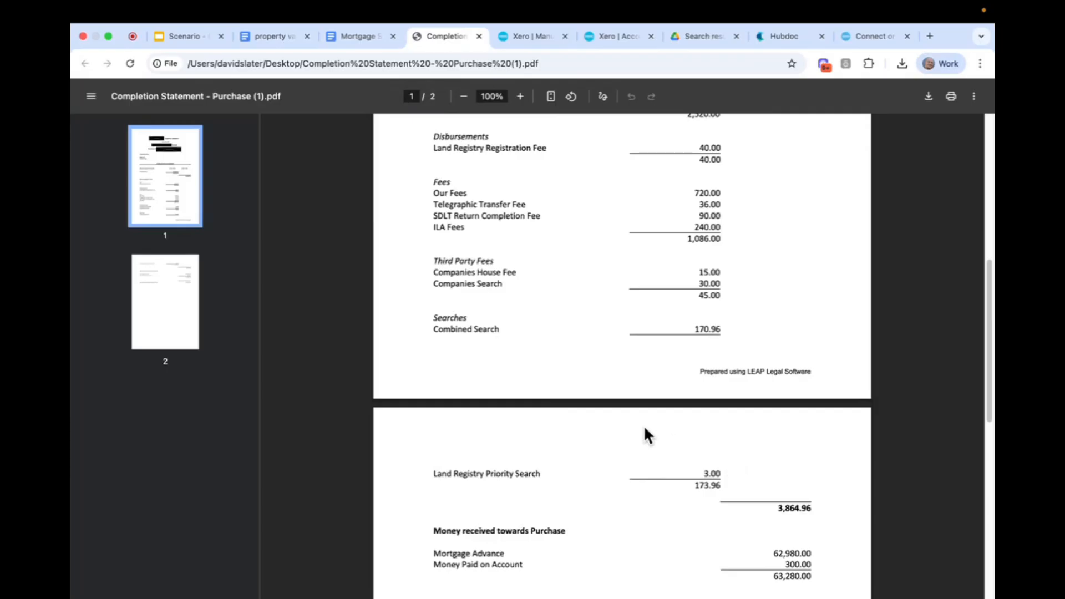
pyautogui.moveTo(776, 509); pyautogui.dragTo(817, 511)
pyautogui.press('super+c')
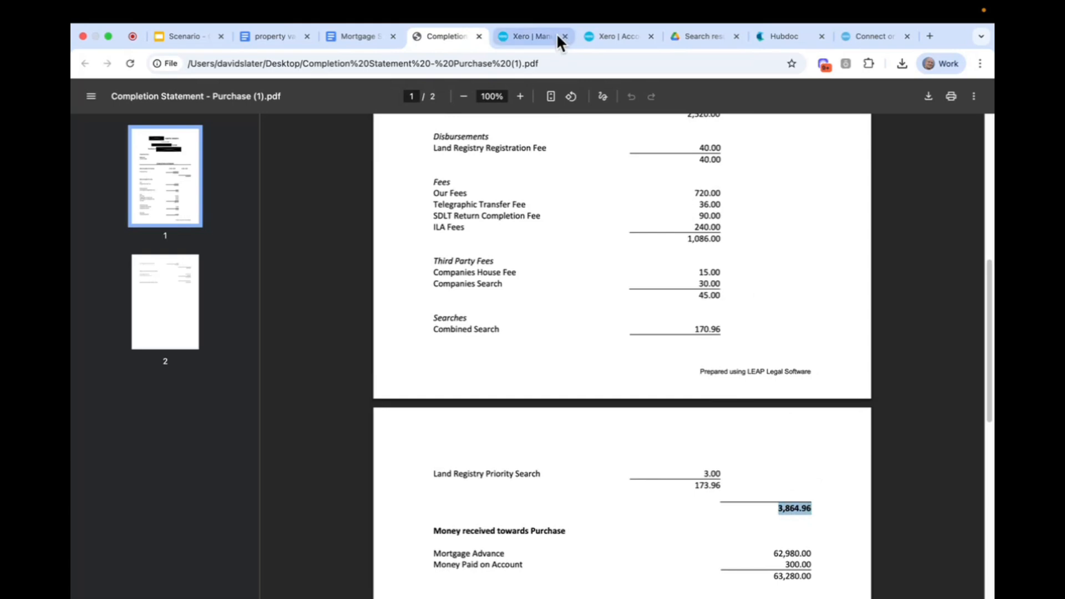
pyautogui.click(530, 35)
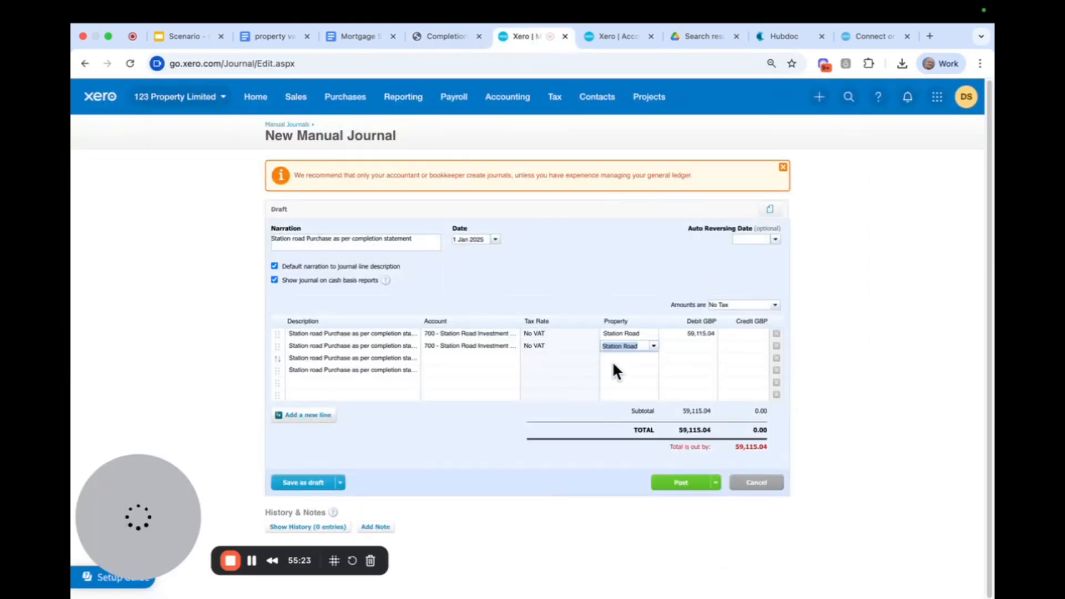
pyautogui.click(684, 346)
pyautogui.press('super+v')
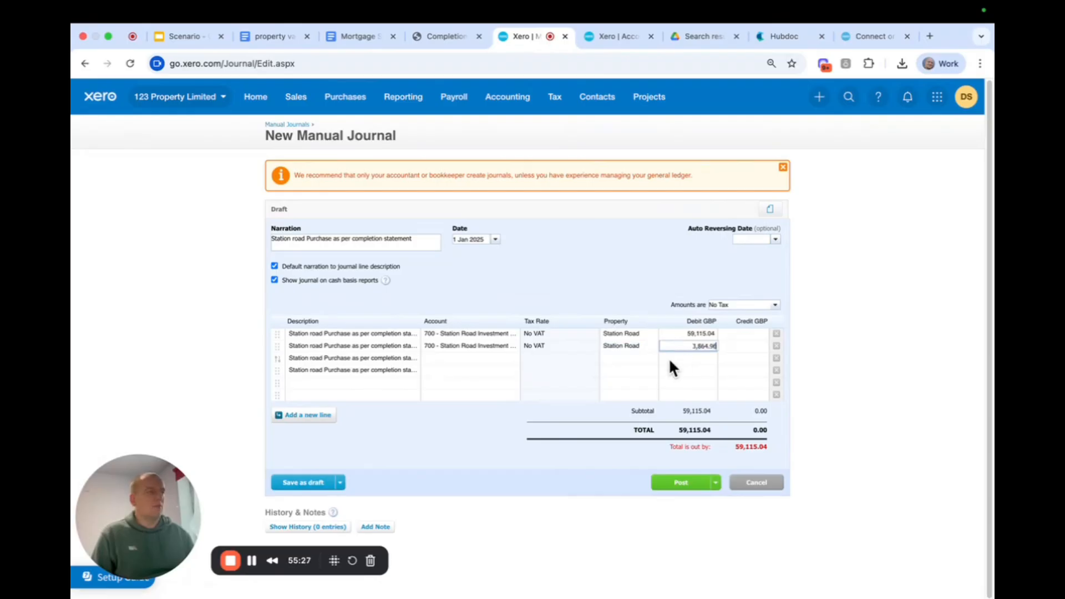
pyautogui.click(615, 267)
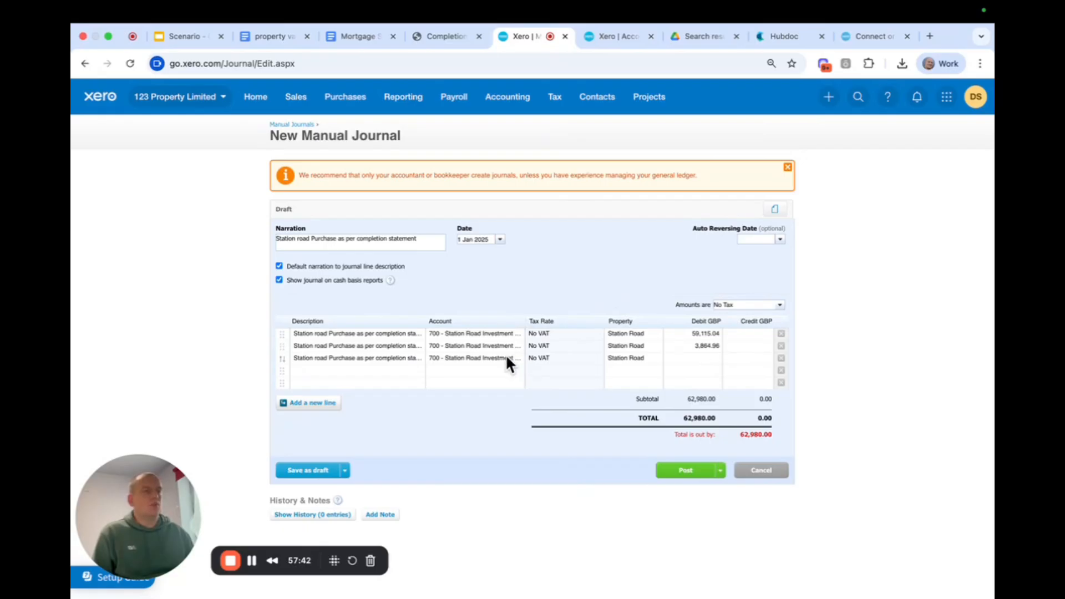
# Assign the third journal line to account 902 - Station Road Mortgage Finance and clear its automatically filled credit amount.
pyautogui.click(391, 358)
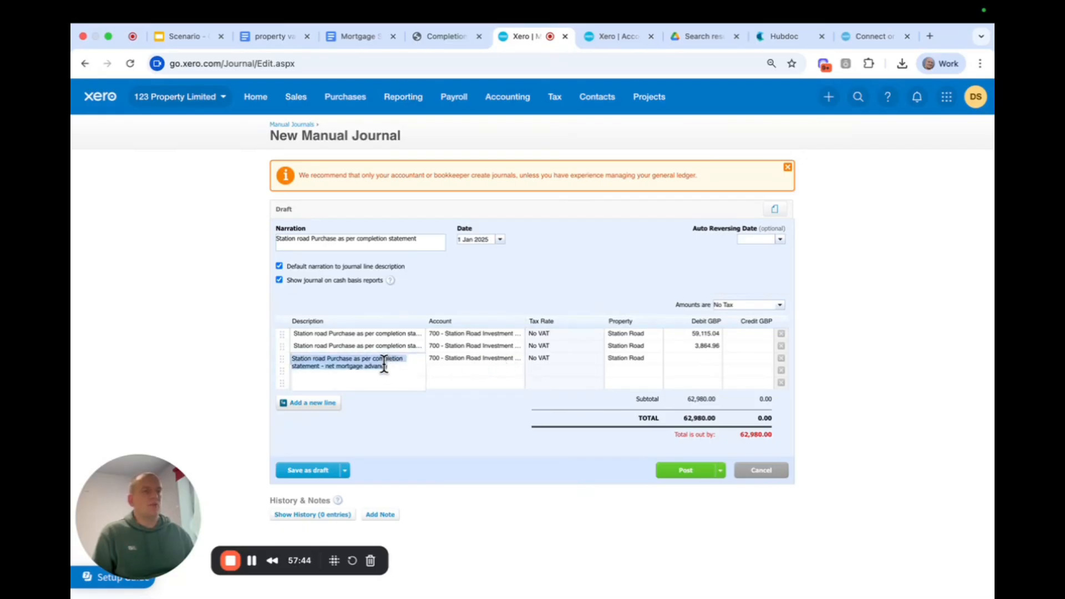
pyautogui.click(467, 359)
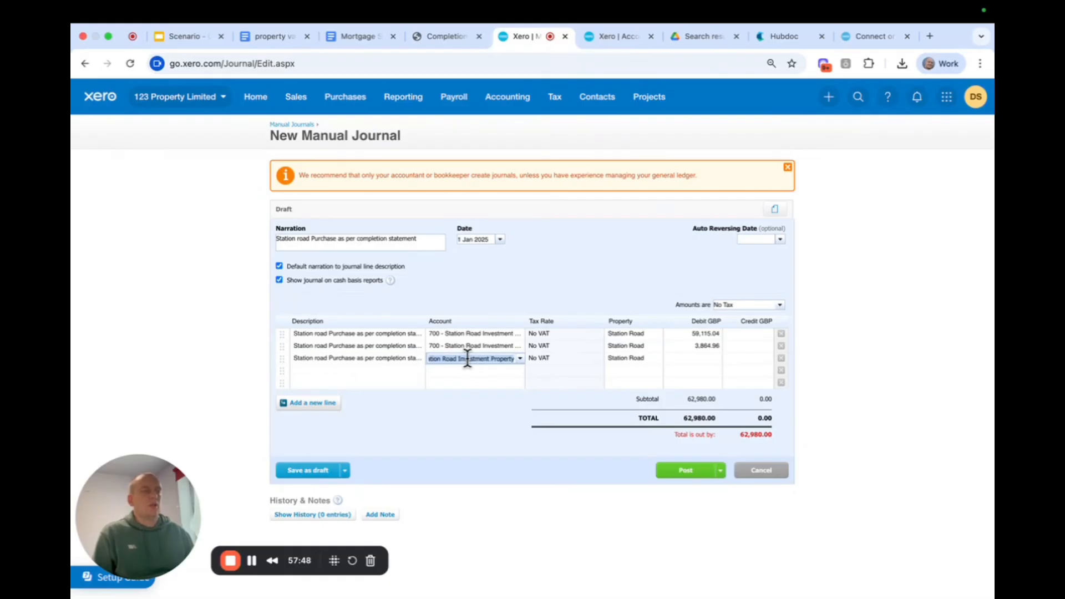
pyautogui.press('BackSpace')
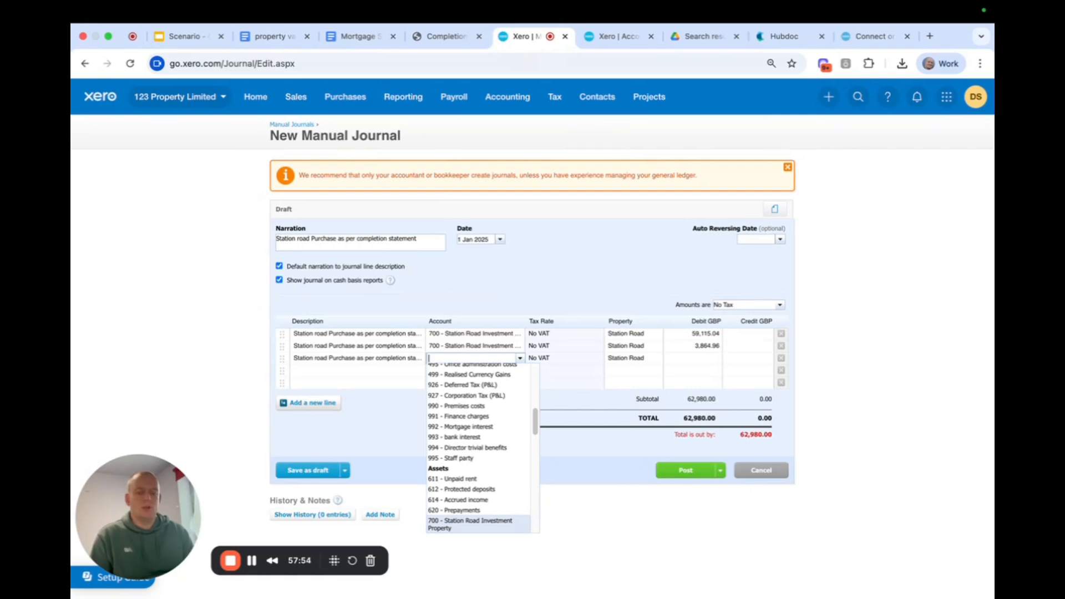
pyautogui.write('stat')
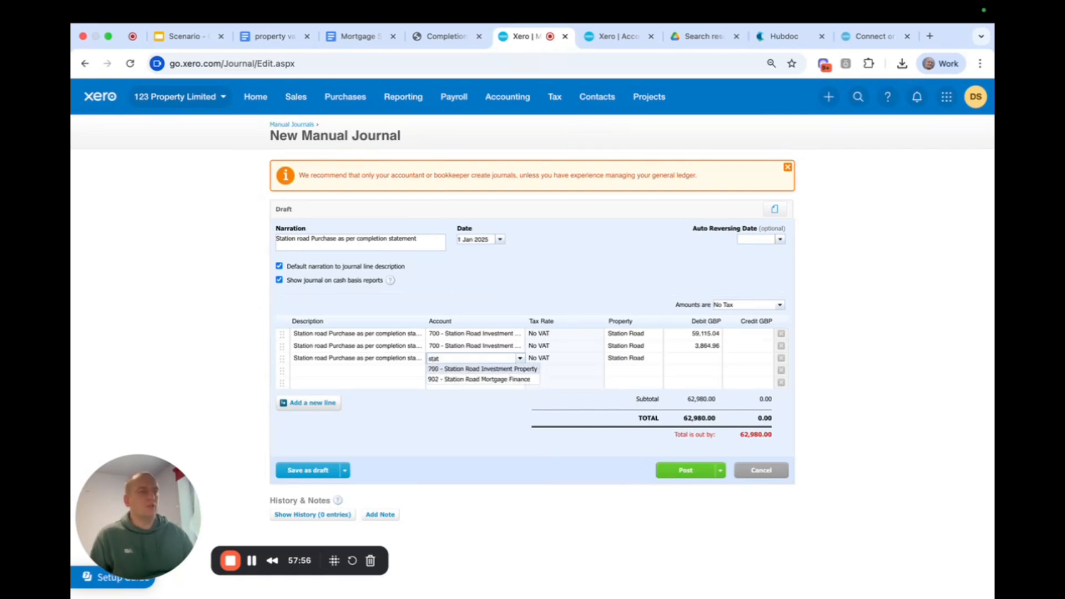
pyautogui.click(479, 379)
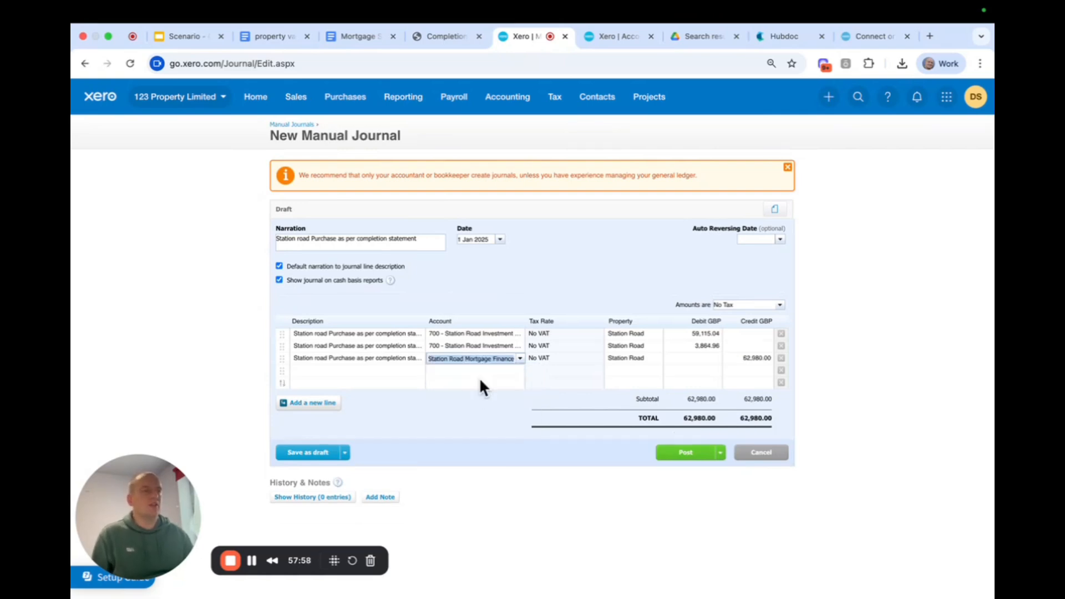
pyautogui.click(749, 357)
pyautogui.press('BackSpace')
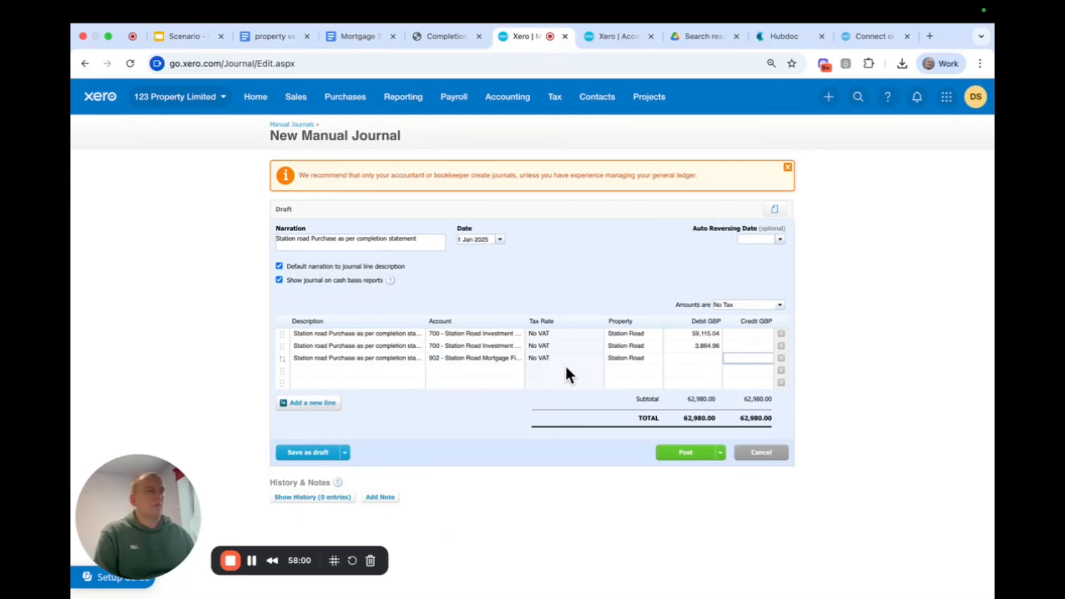
# Copy the mortgage advance of 62,980.00 from the completion statement into the third journal line's credit amount.
pyautogui.click(444, 38)
pyautogui.click(777, 442)
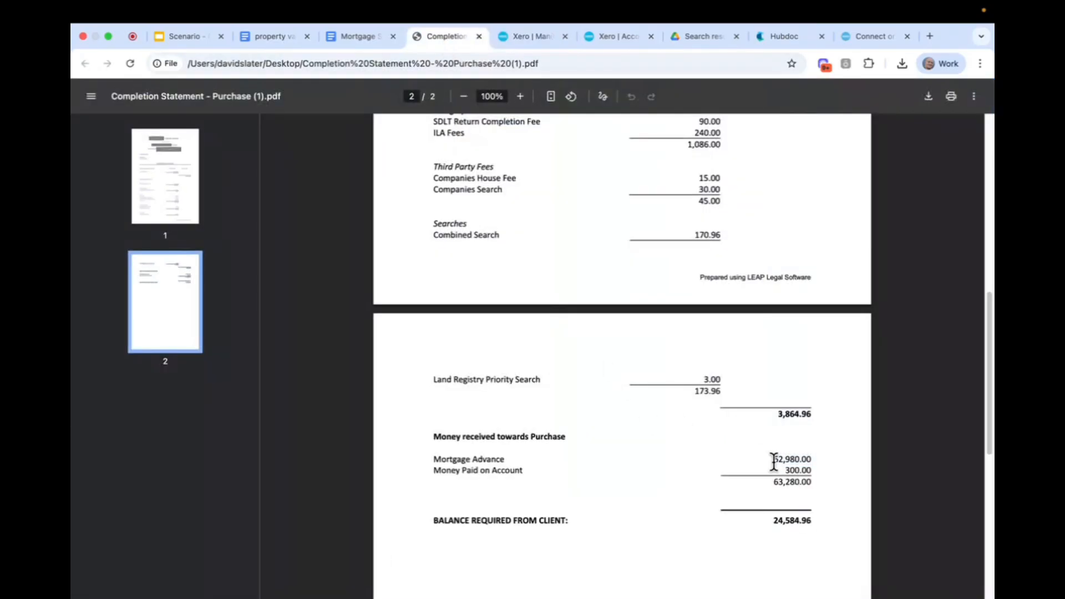
pyautogui.moveTo(774, 460); pyautogui.dragTo(814, 460)
pyautogui.hotkey('ctrl', 'c')
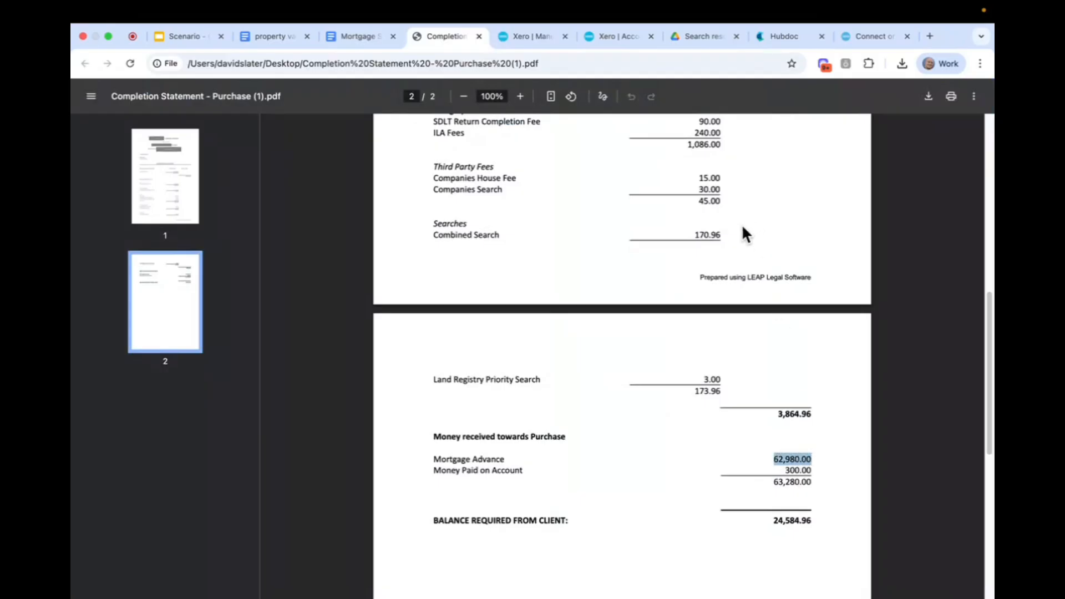
pyautogui.click(531, 37)
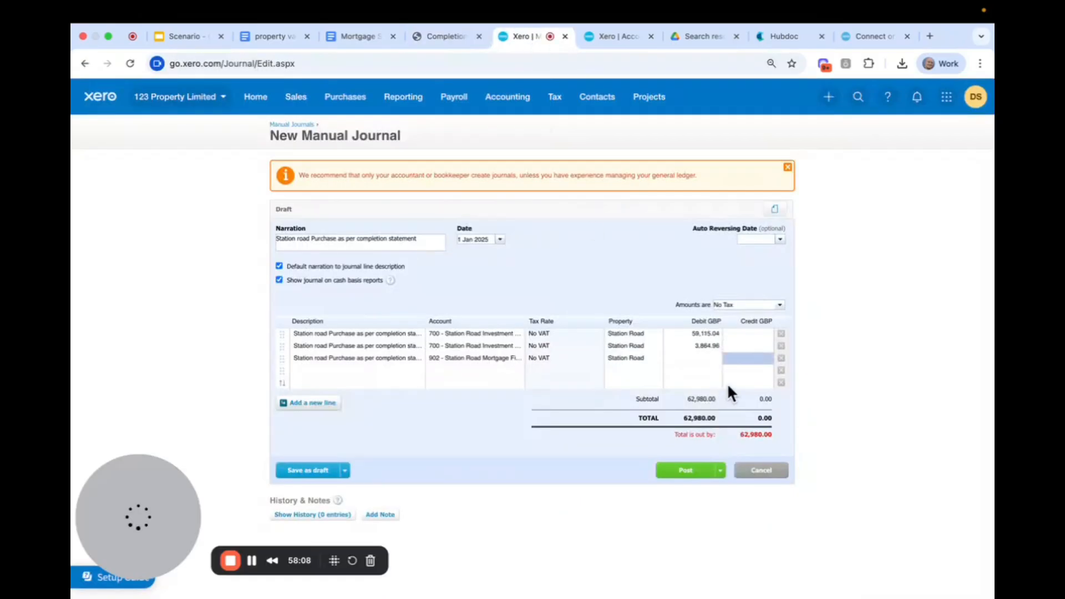
pyautogui.click(740, 357)
pyautogui.hotkey('ctrl', 'v')
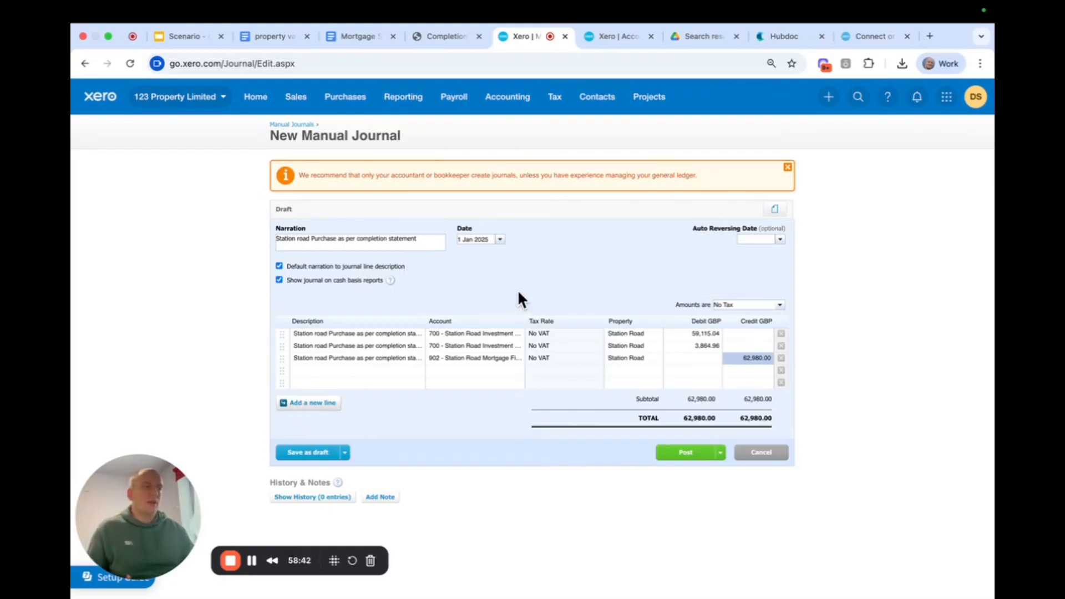
# After checking Station Road's fees in the mortgage summary, end the fourth journal line's description with "mortgage fees added to loan" and repeat it on the fifth.
pyautogui.click(357, 37)
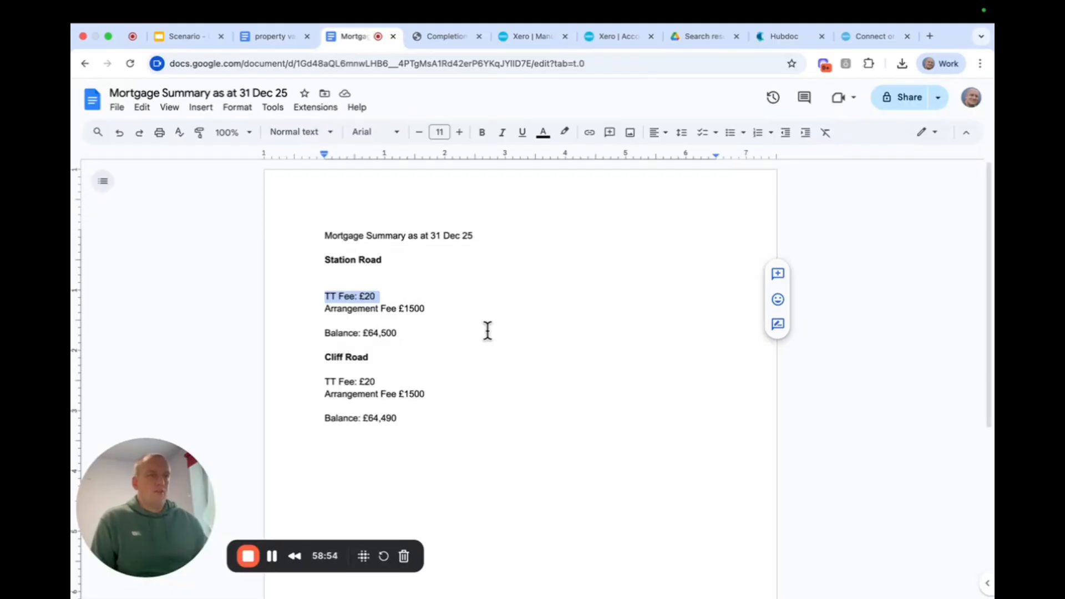
pyautogui.click(509, 36)
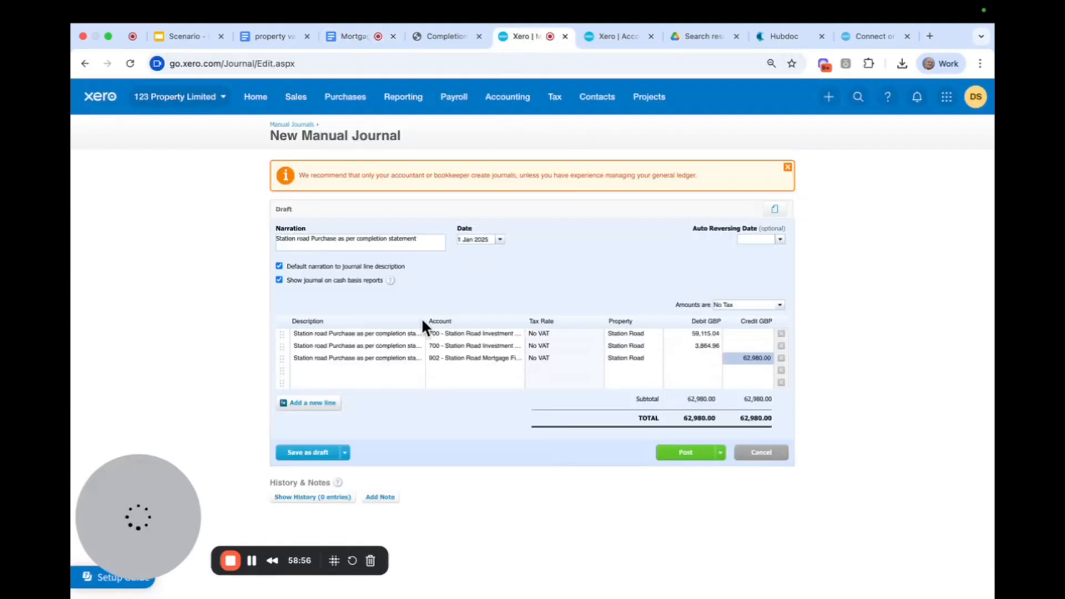
pyautogui.click(362, 369)
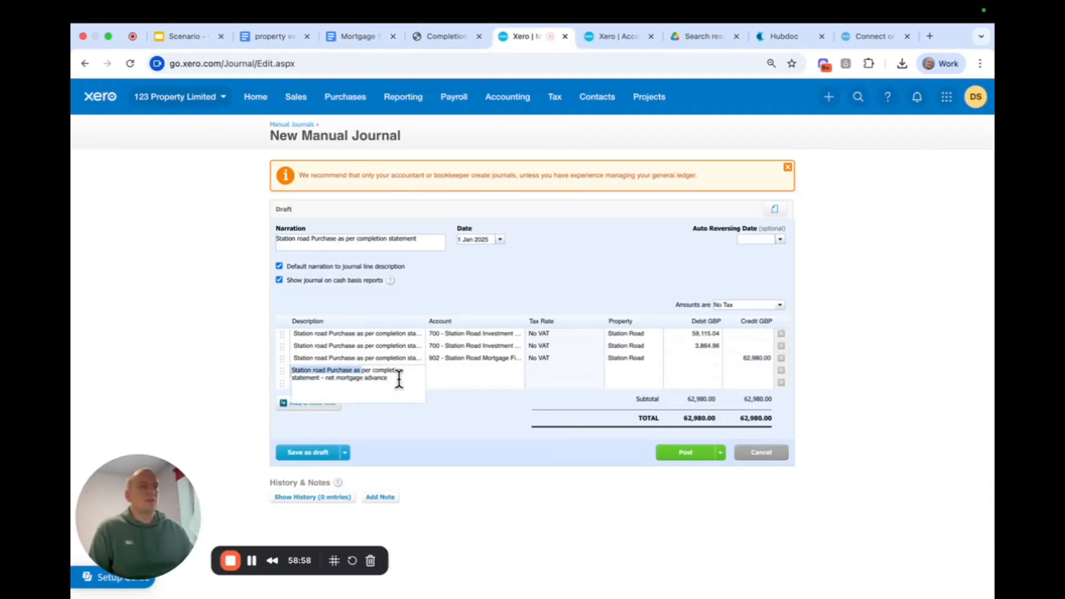
pyautogui.moveTo(398, 378); pyautogui.dragTo(329, 382)
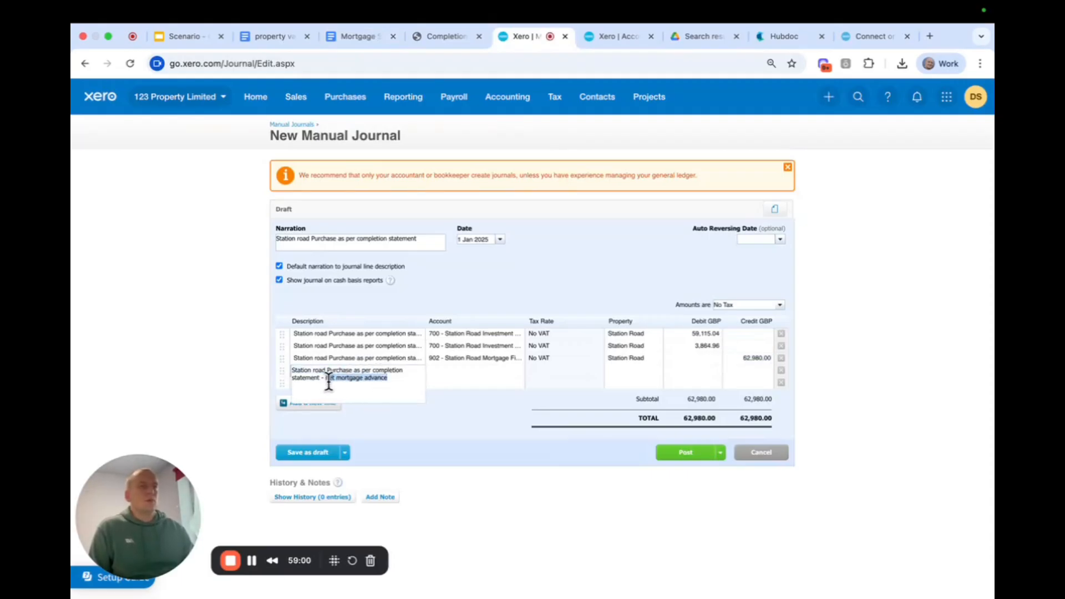
pyautogui.write('mortg')
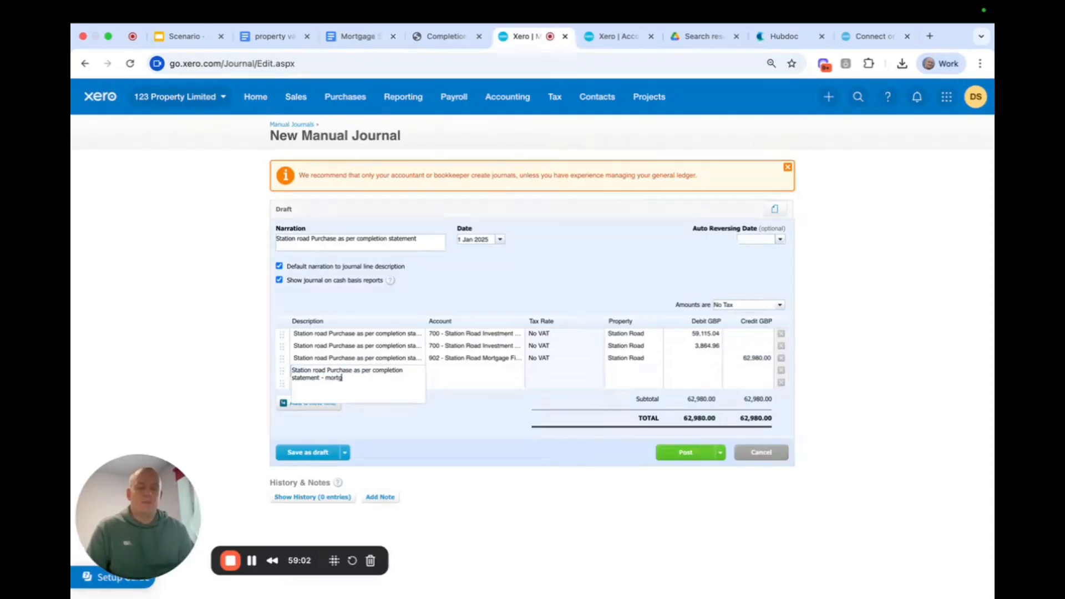
pyautogui.write('age fees')
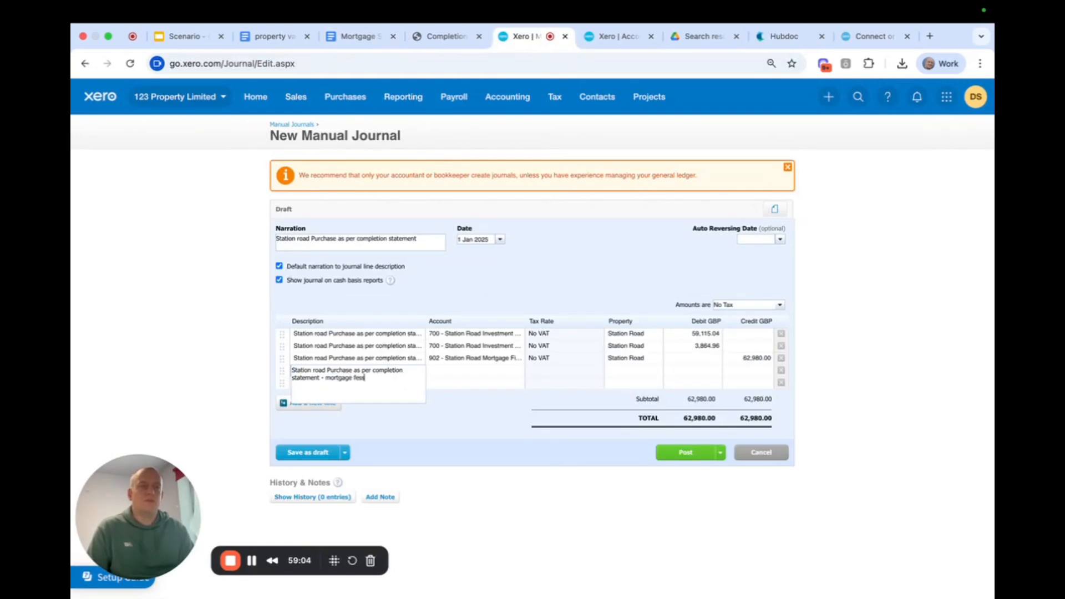
pyautogui.write(' aa')
pyautogui.press('BackSpace')
pyautogui.write('ded to loan')
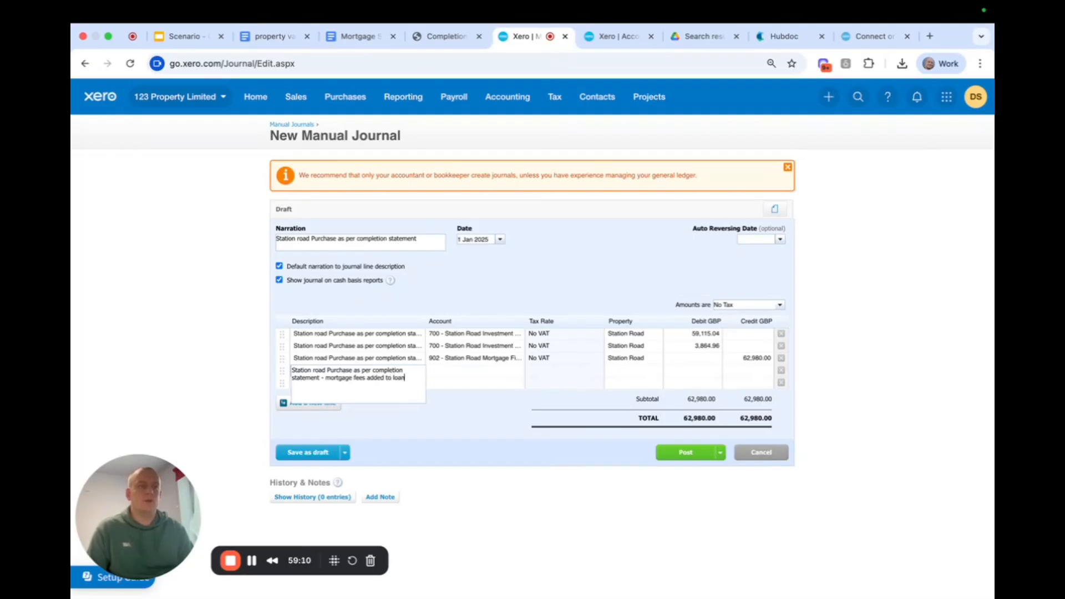
pyautogui.click(433, 281)
pyautogui.click(356, 383)
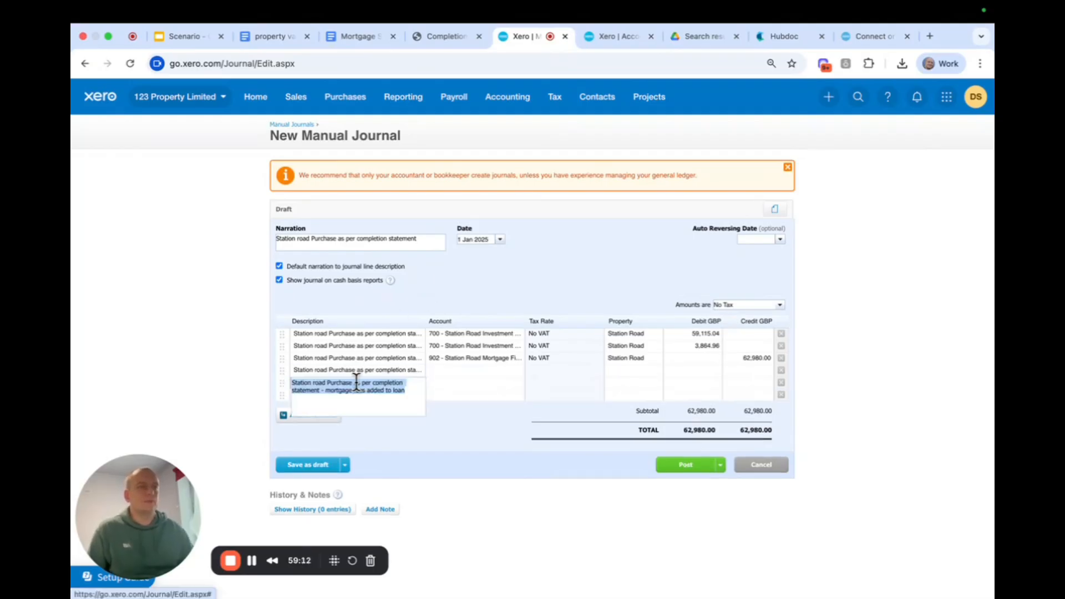
# Assign the fourth journal line to account 902 - Station Road Mortgage Finance and the fifth to 991 - Finance charges.
pyautogui.click(444, 370)
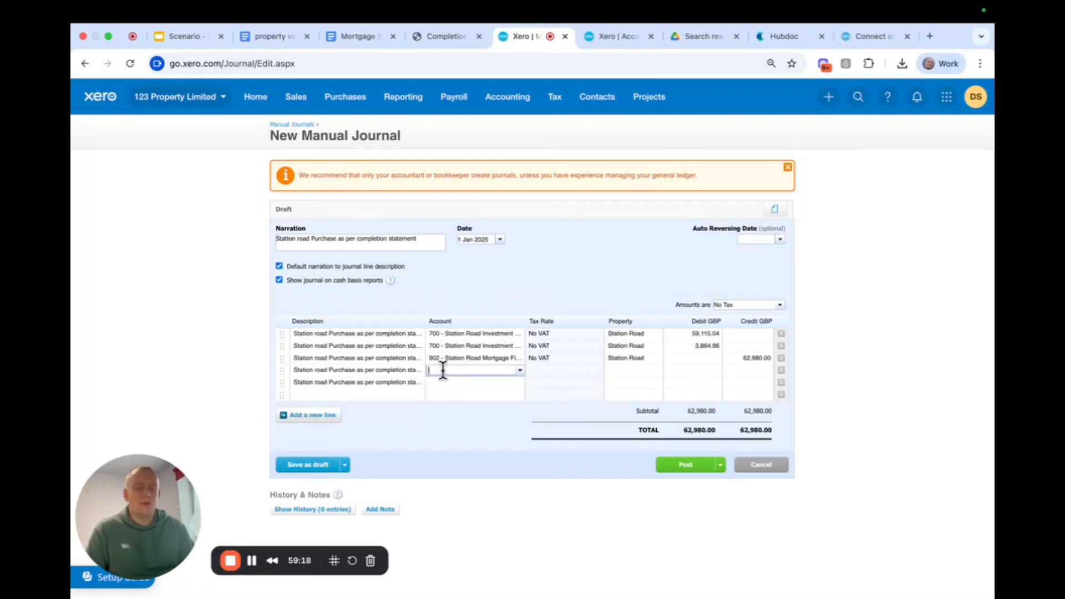
pyautogui.write('902')
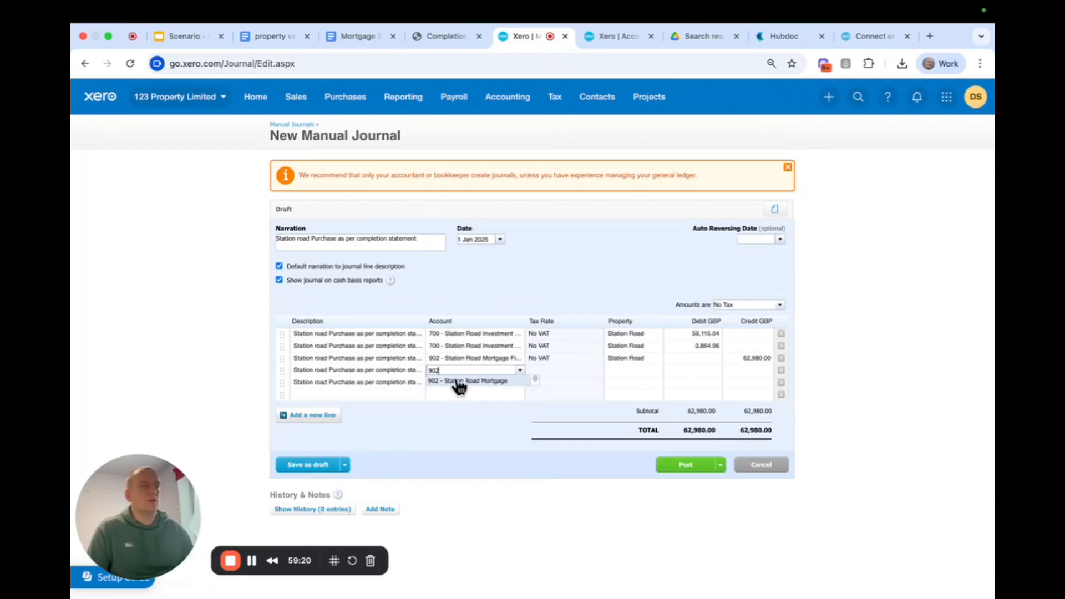
pyautogui.click(451, 381)
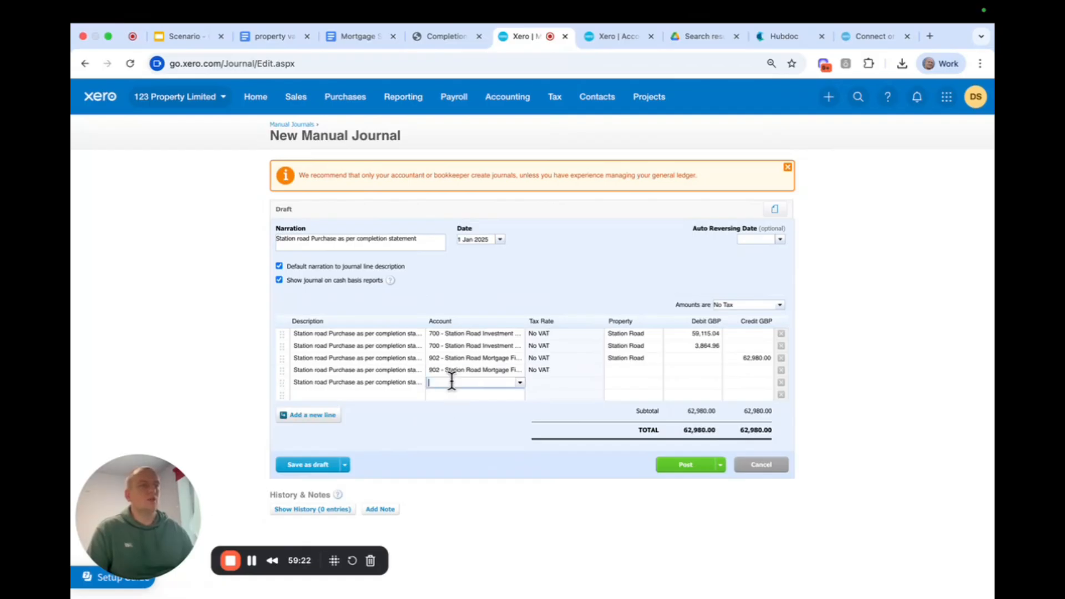
pyautogui.write('fin')
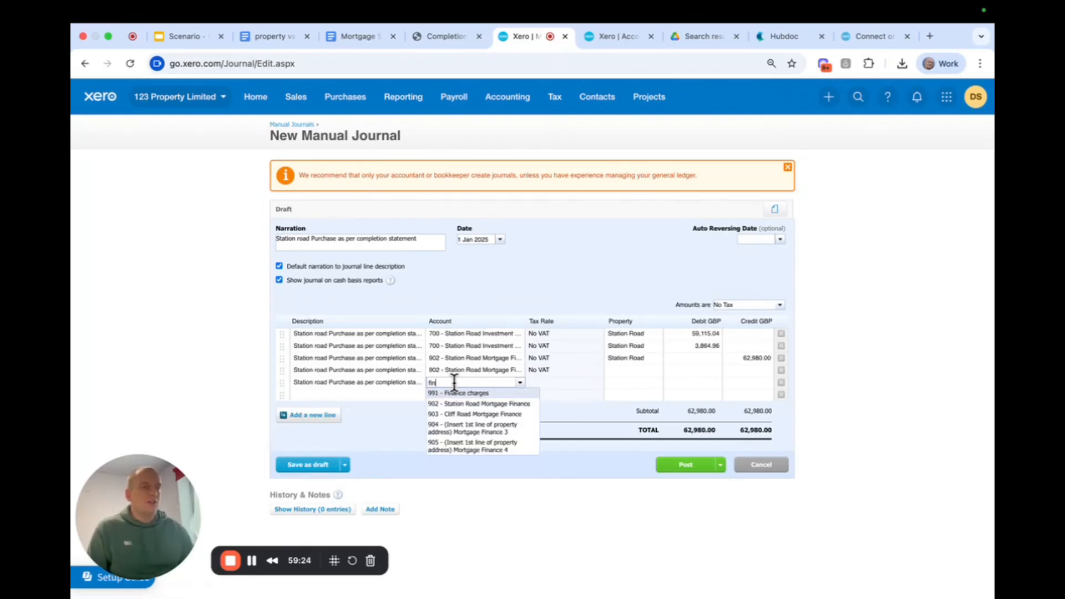
pyautogui.click(457, 393)
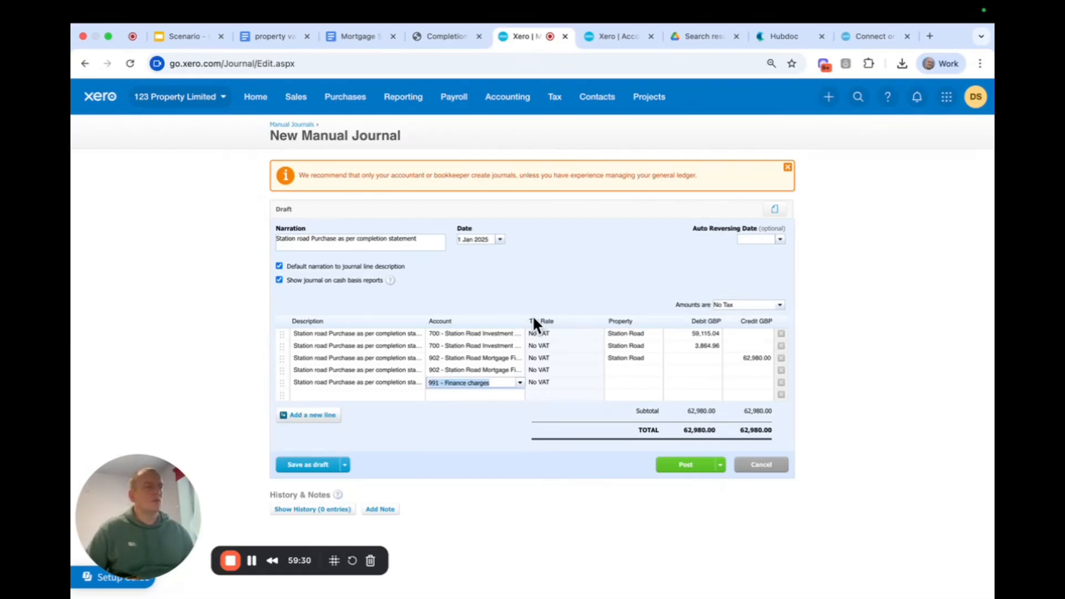
# Set the property of the fourth and fifth journal lines to Station Road.
pyautogui.click(619, 368)
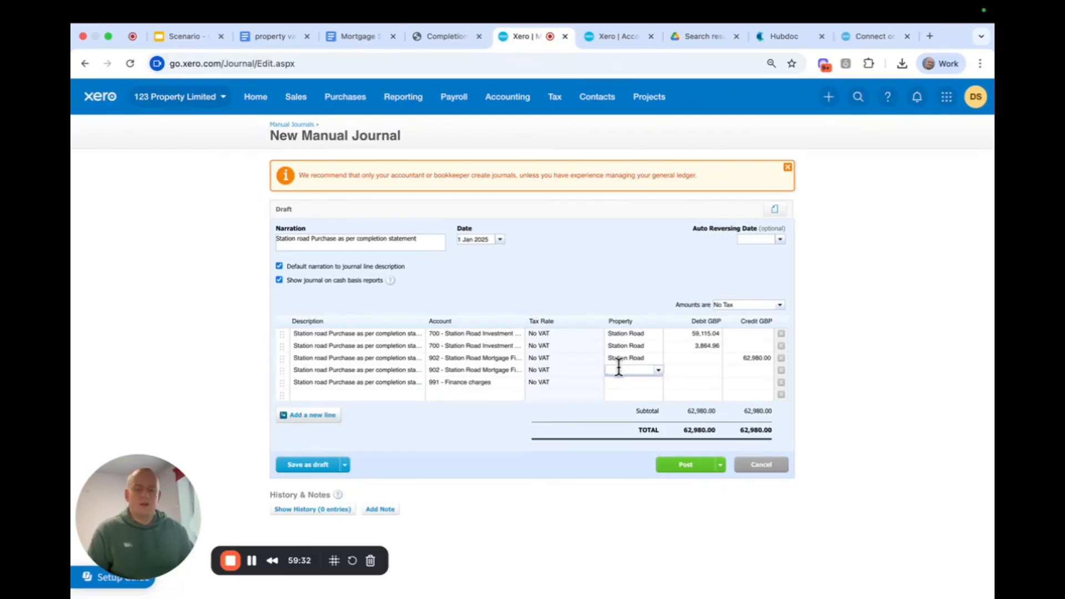
pyautogui.write('staion')
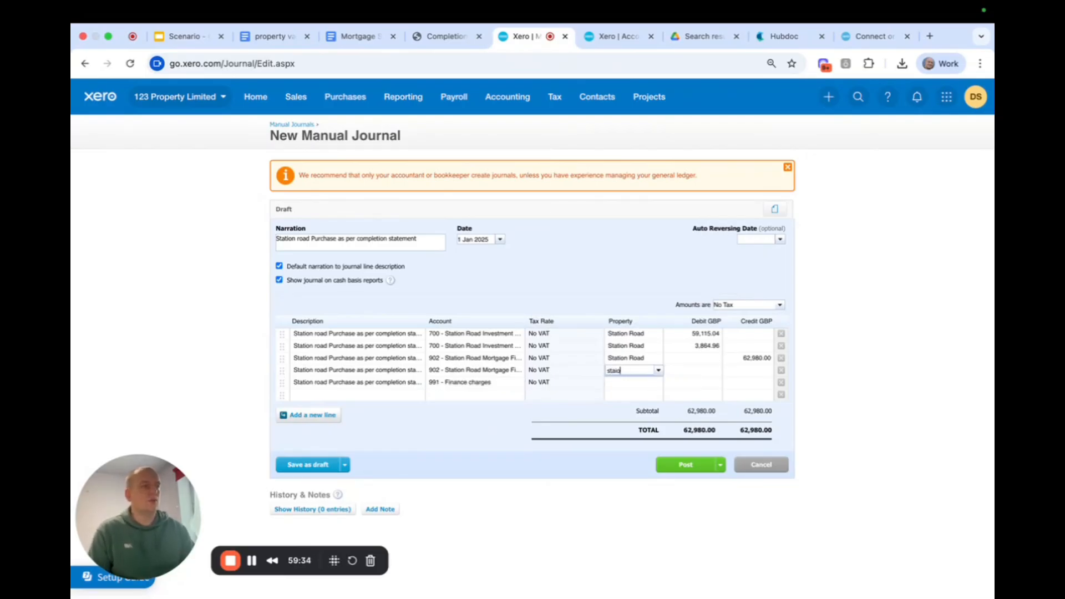
pyautogui.press('BackSpace')
pyautogui.press('BackSpace')
pyautogui.press('BackSpace')
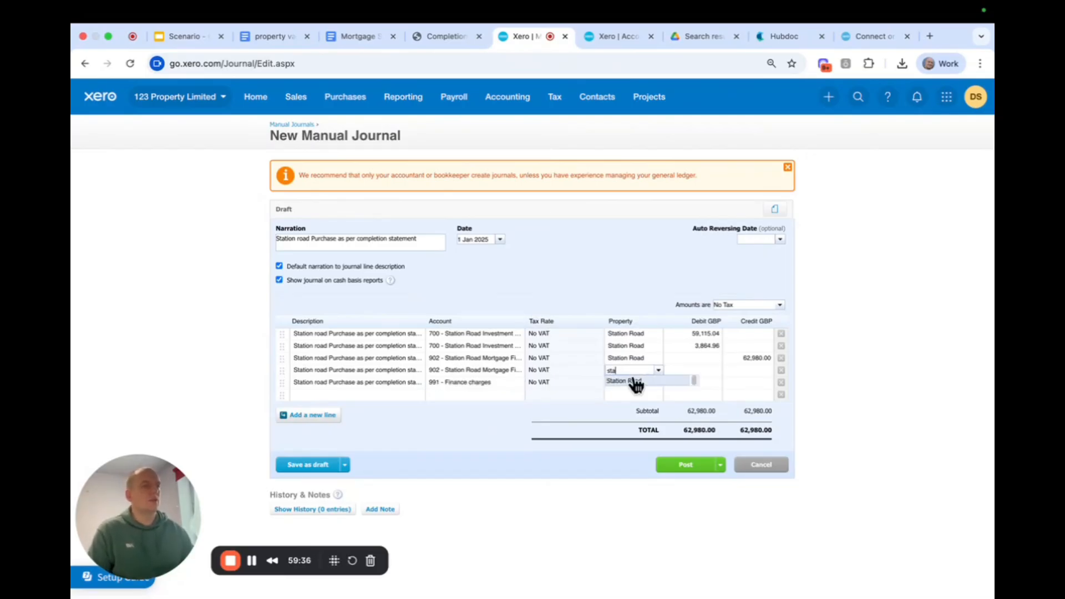
pyautogui.click(630, 381)
pyautogui.click(629, 382)
pyautogui.write('st')
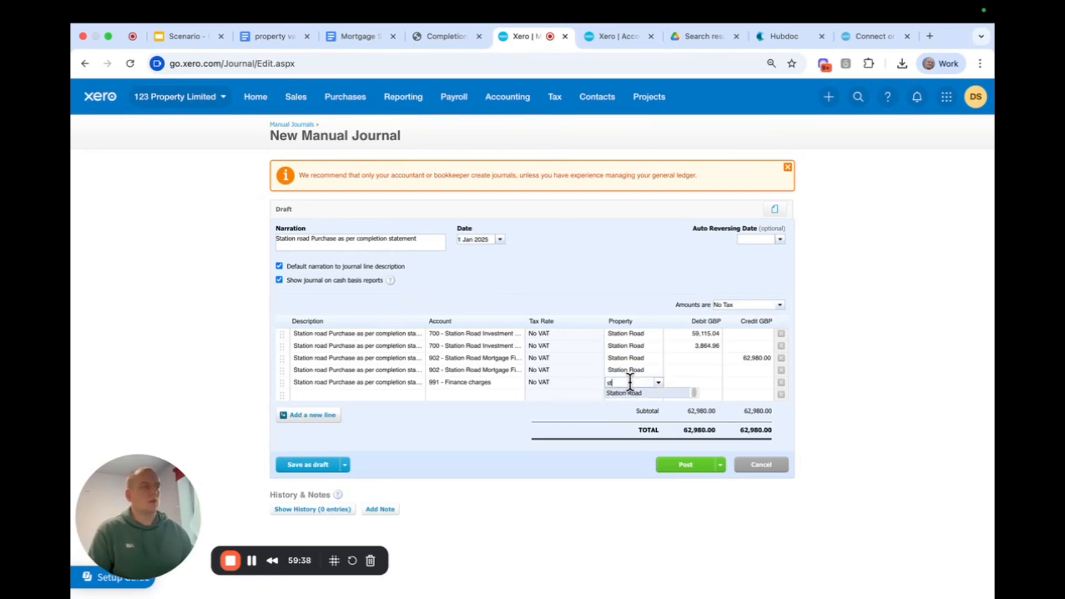
pyautogui.click(630, 396)
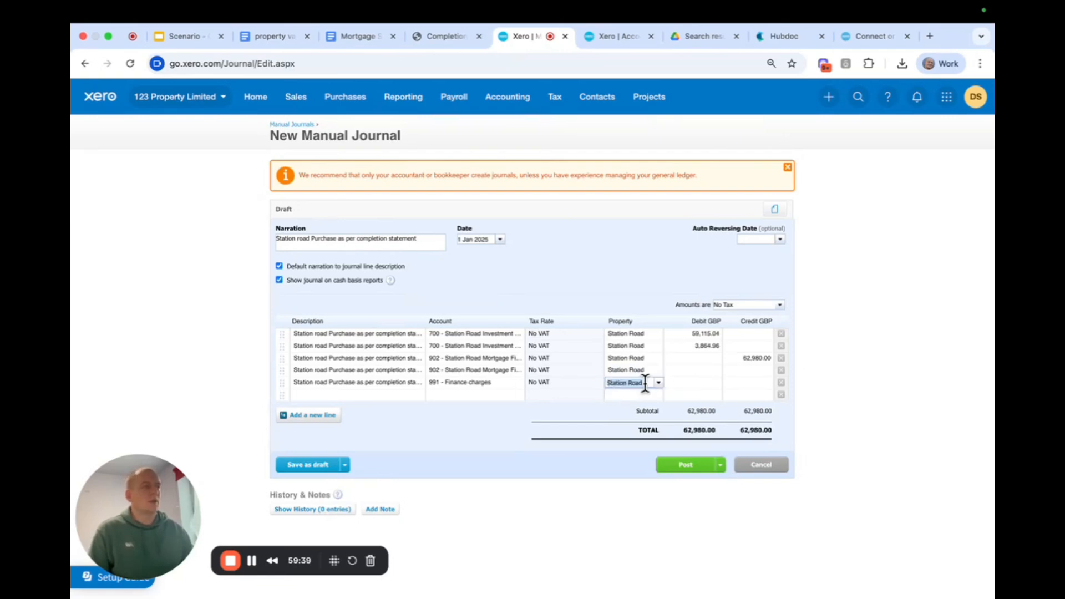
# Enter the 1520 mortgage fees as a debit on the Finance charges line and as a credit on the fourth journal line.
pyautogui.click(675, 382)
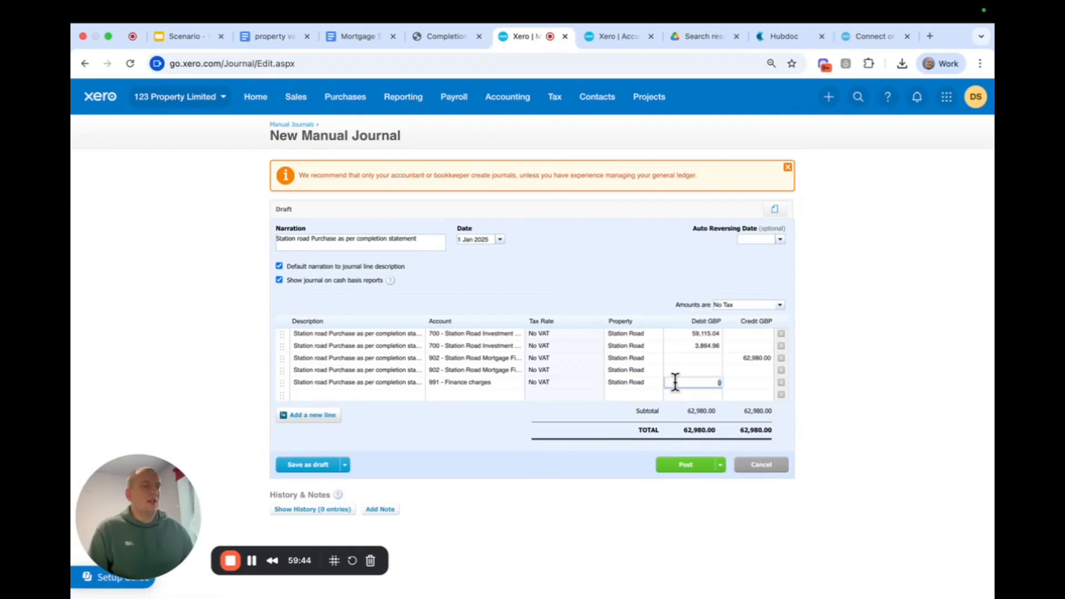
pyautogui.write('1520')
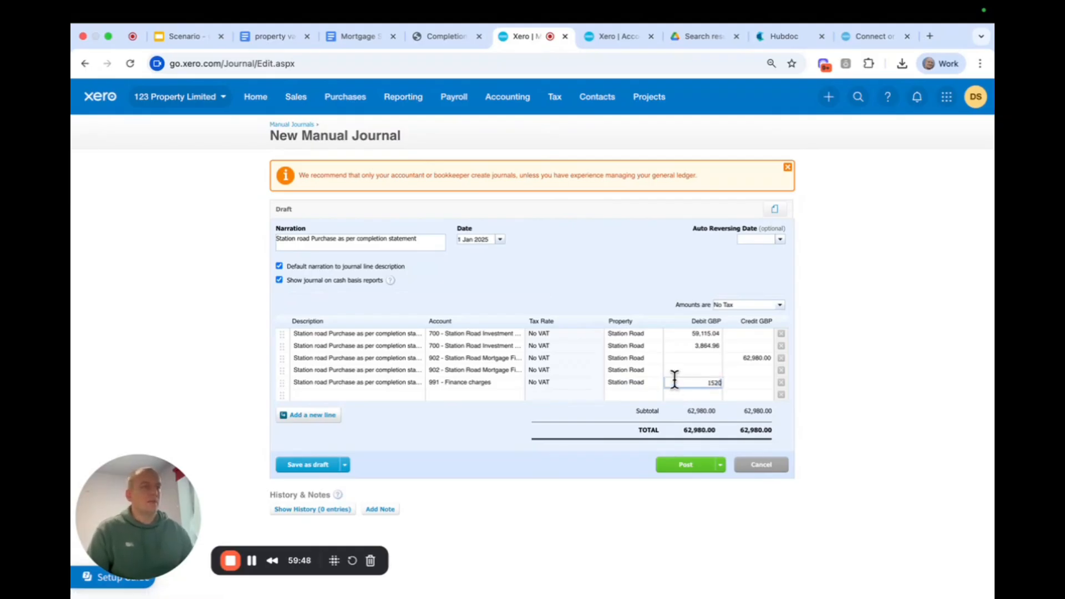
pyautogui.click(730, 370)
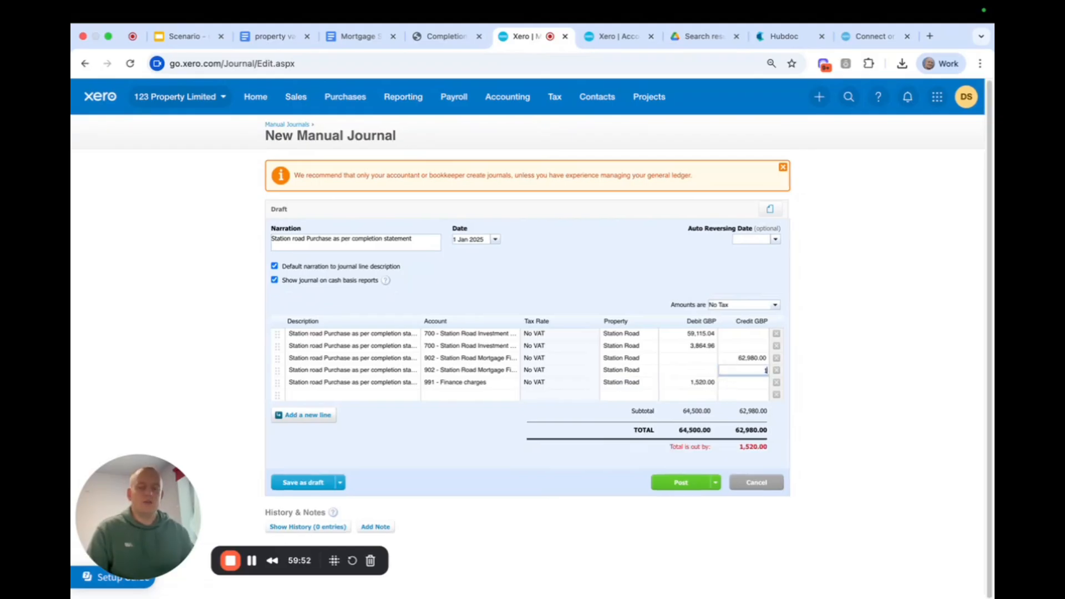
pyautogui.write('1520')
pyautogui.click(604, 291)
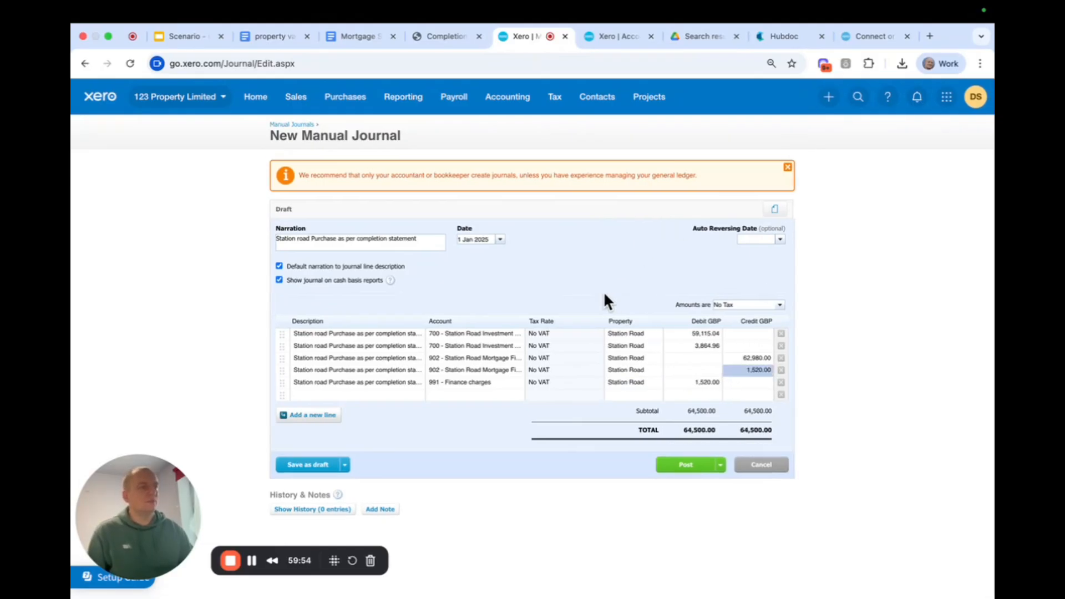
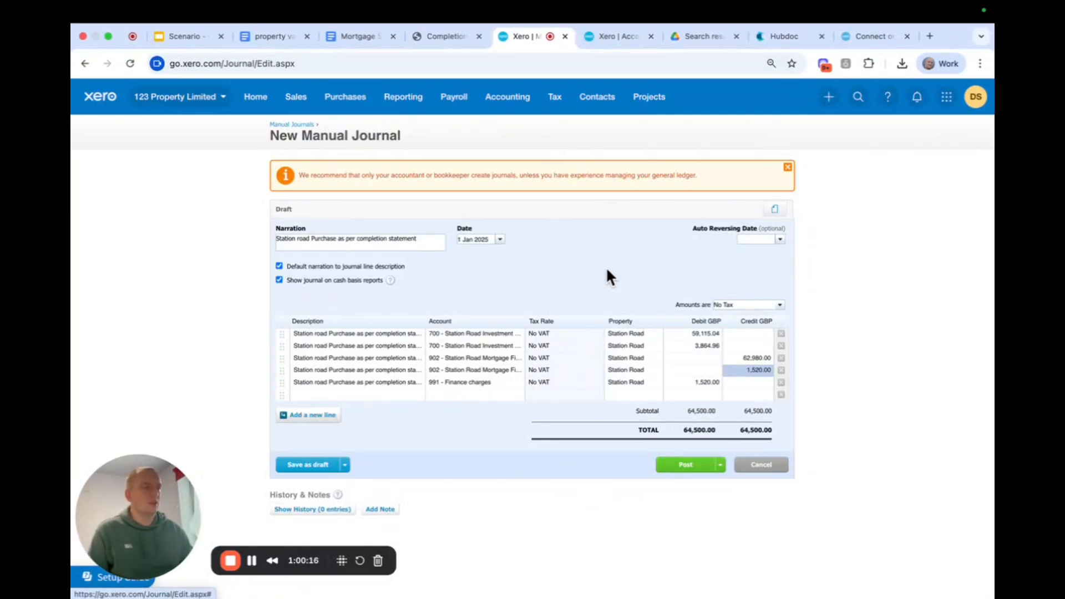
# Post the Station Road purchase journal and open the Balance Sheet report.
pyautogui.click(687, 466)
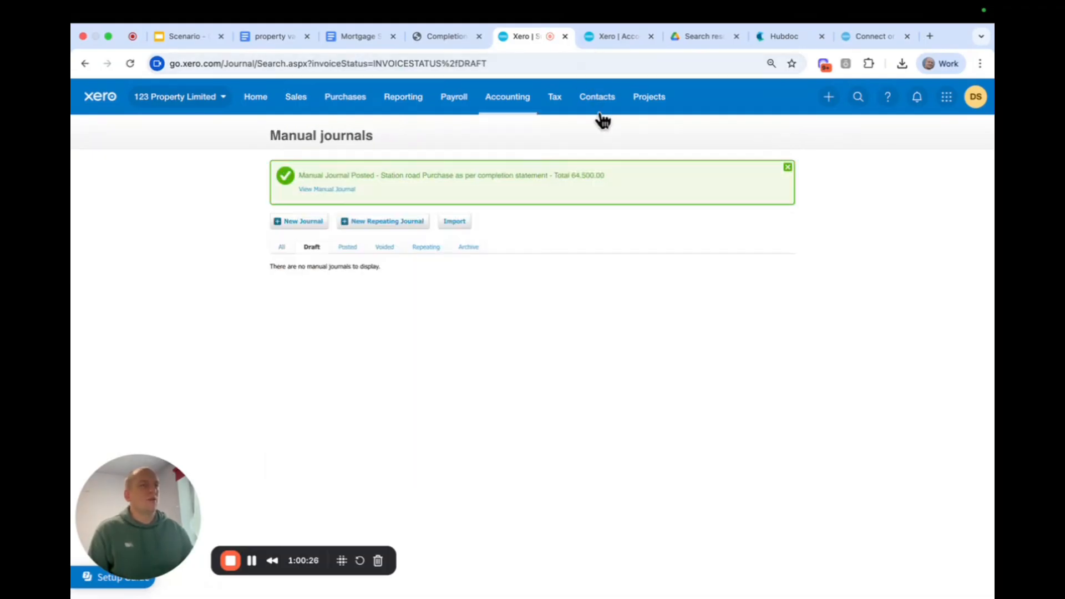
pyautogui.click(502, 101)
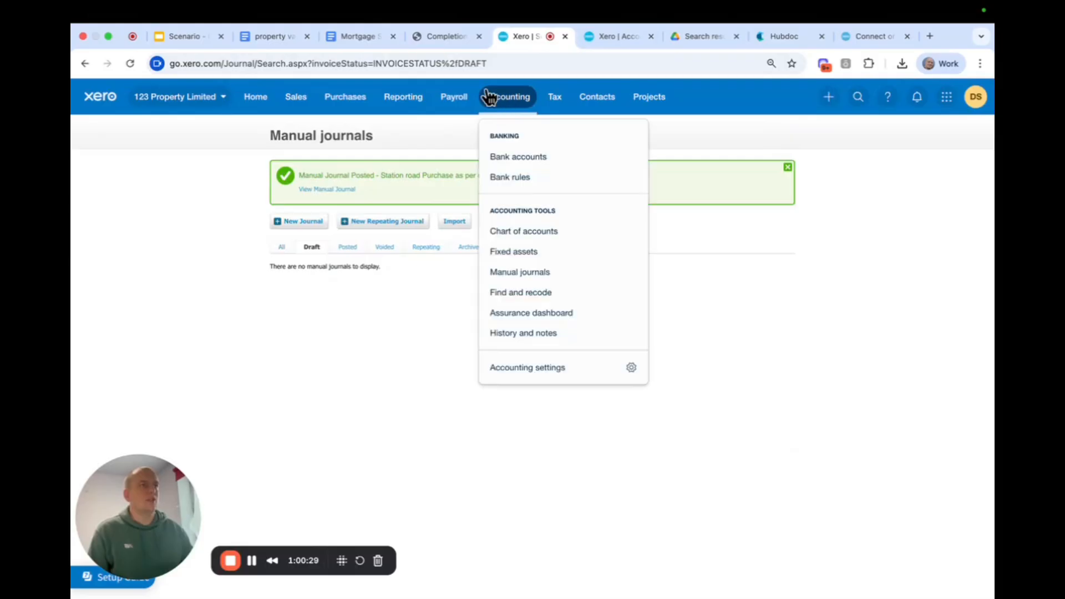
pyautogui.click(386, 95)
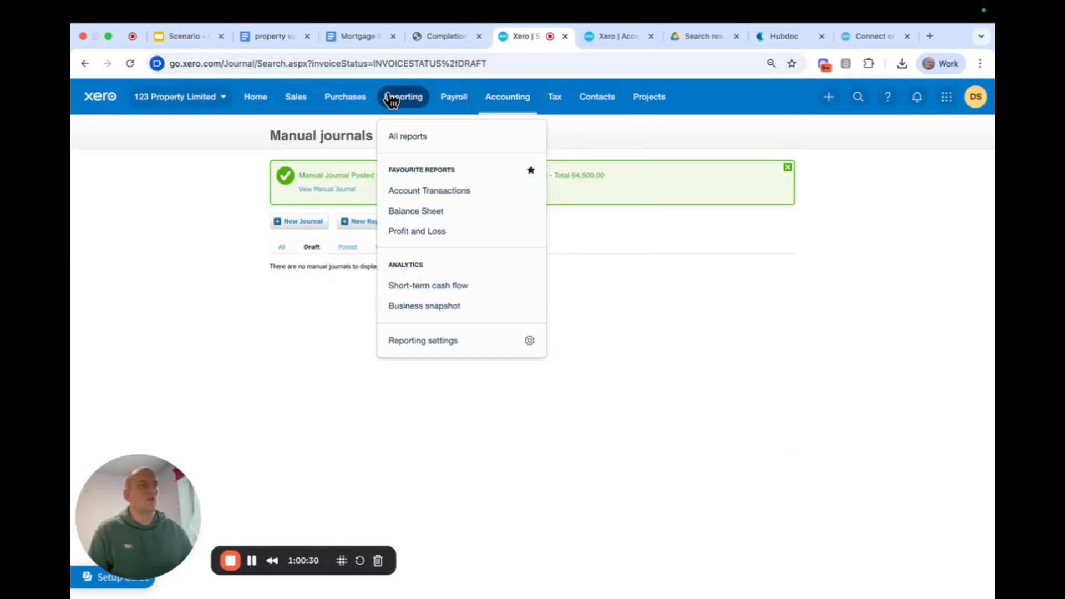
pyautogui.click(426, 211)
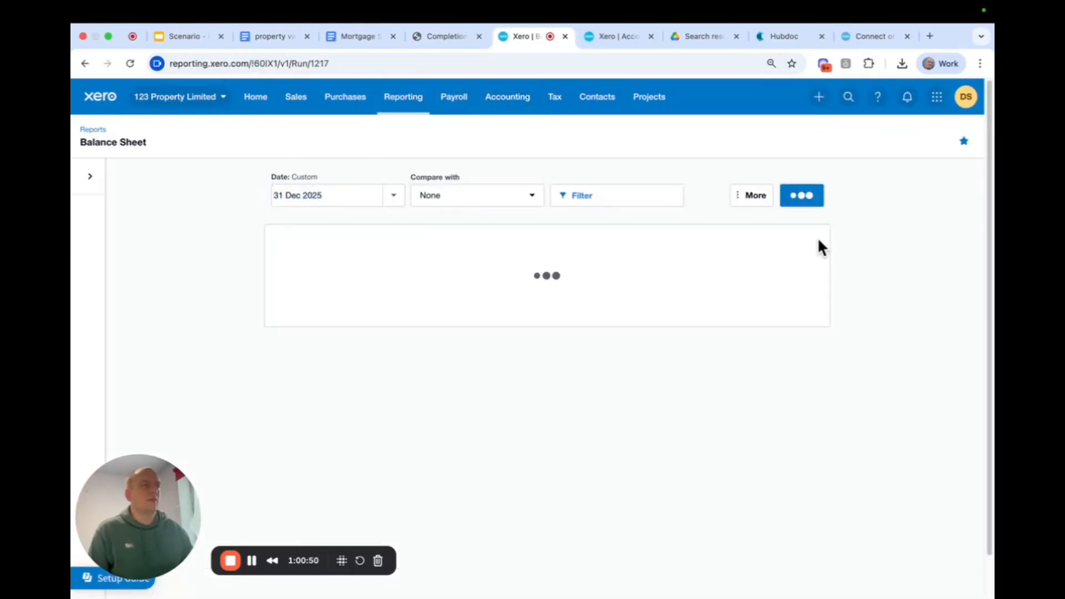
pyautogui.scroll(-3, 893, 353)
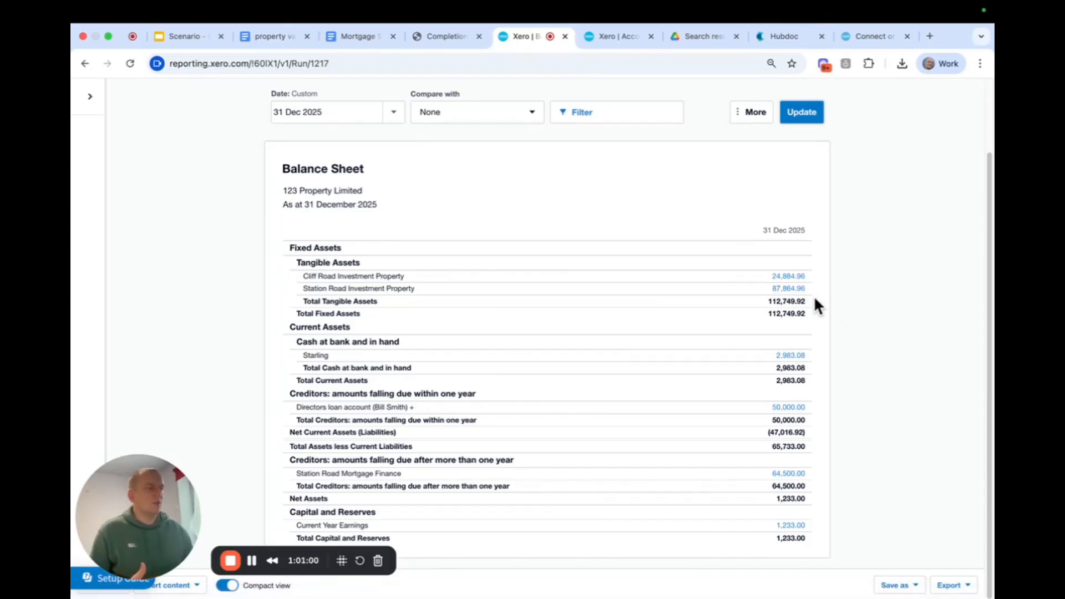
# Review the transactions behind the Station Road and Cliff Road Investment Property balances on the balance sheet.
pyautogui.click(787, 290)
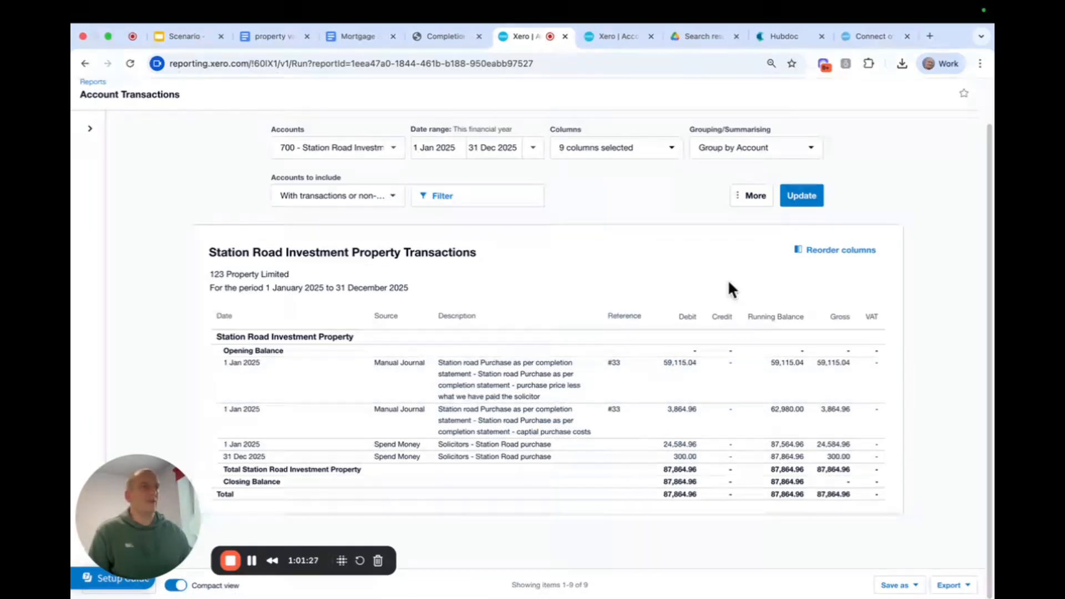
pyautogui.click(84, 64)
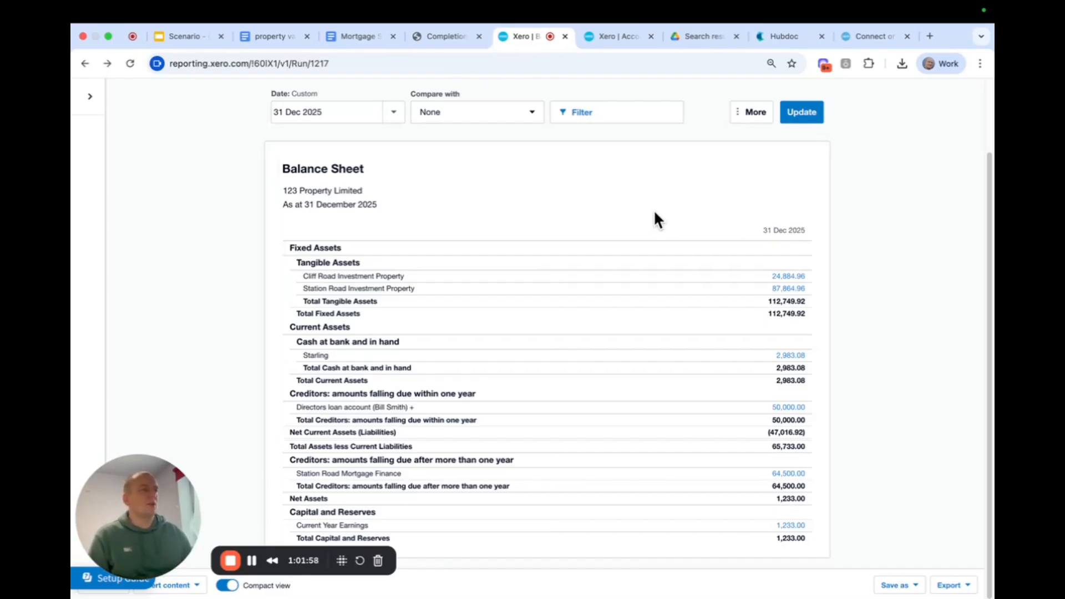
pyautogui.click(788, 283)
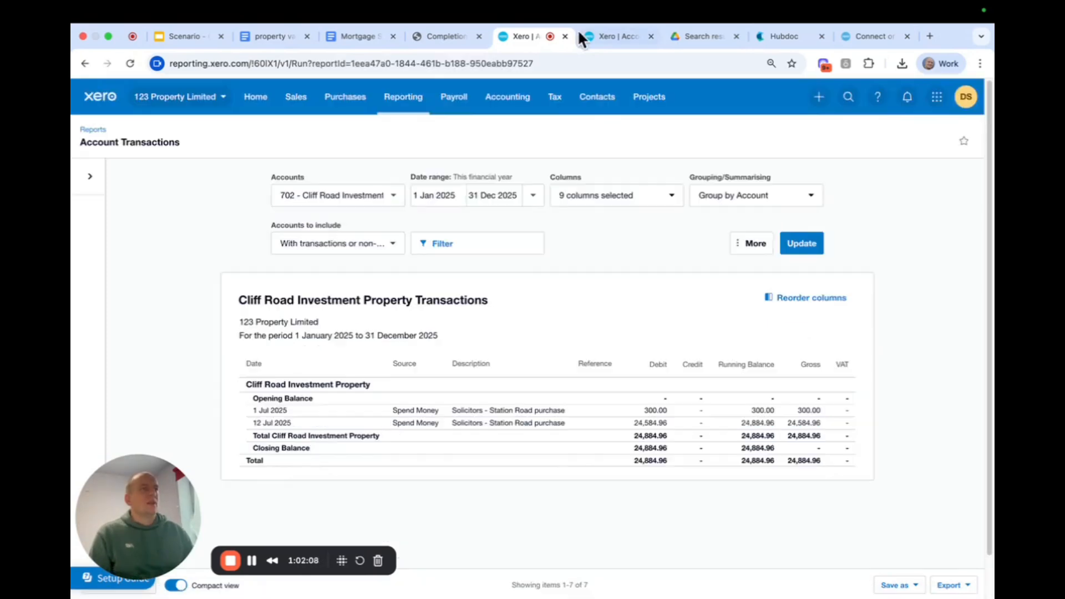
# Open the manual journals in a separate browser tab and start a new journal.
pyautogui.click(511, 97)
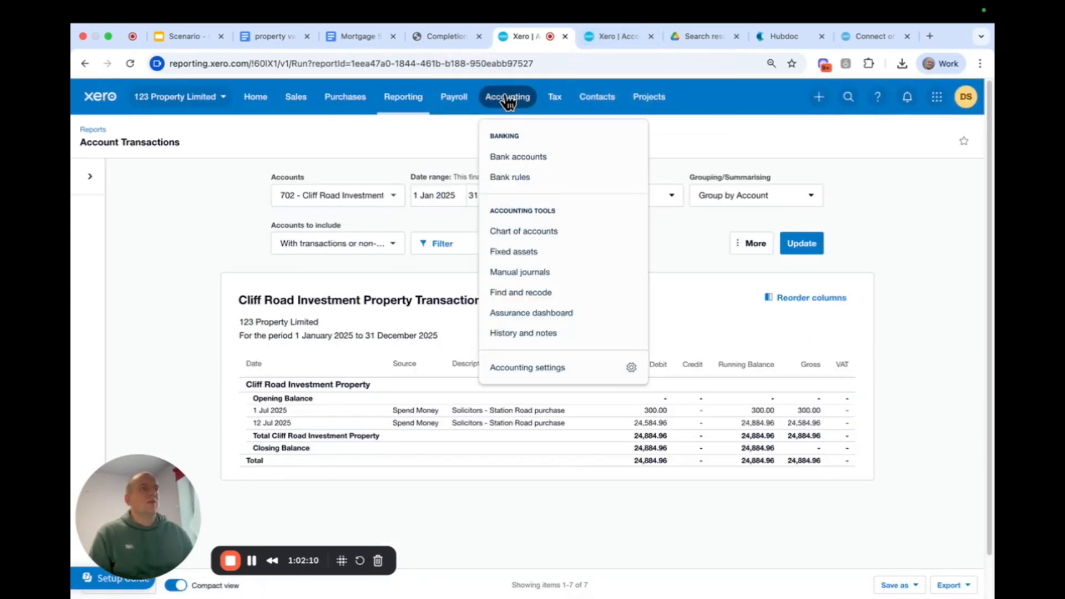
pyautogui.rightClick(527, 272)
pyautogui.click(549, 277)
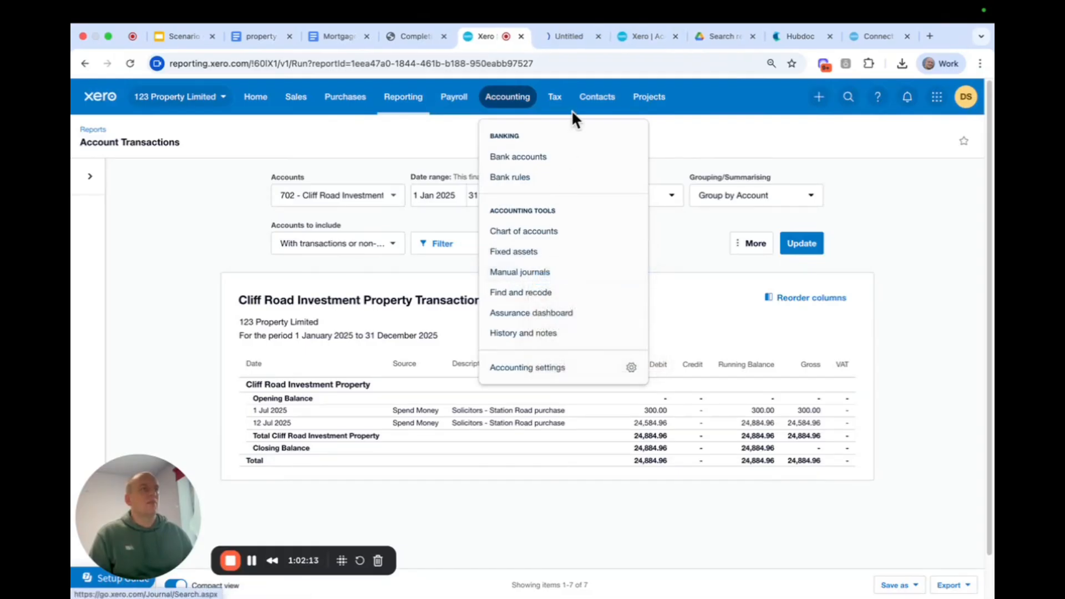
pyautogui.click(569, 36)
pyautogui.click(308, 169)
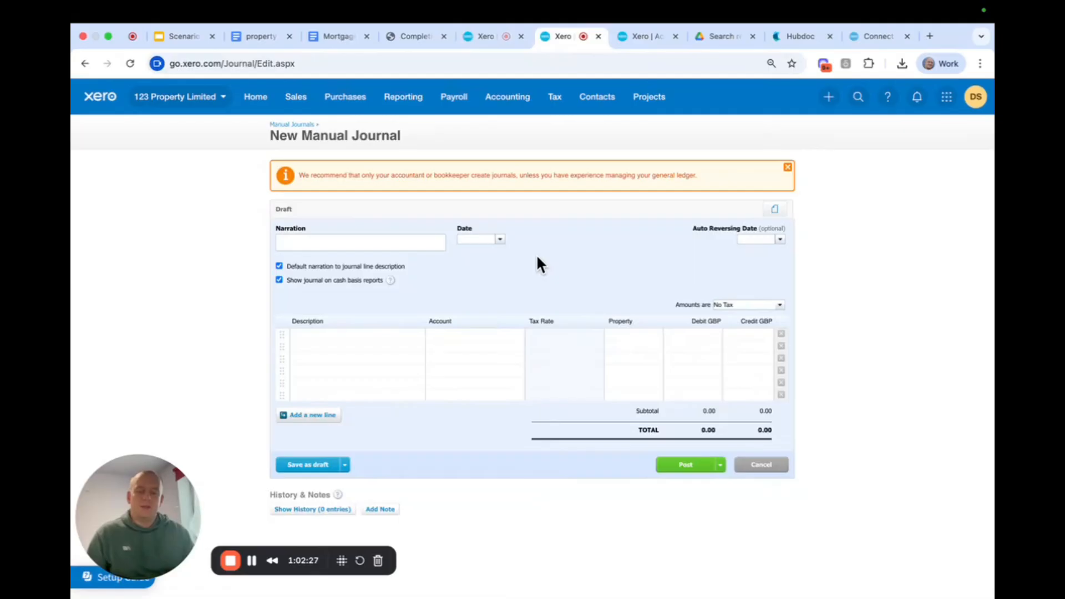
# Set the new journal's narration to "cliff road purchase as per completion statement".
pyautogui.write('cliff ')
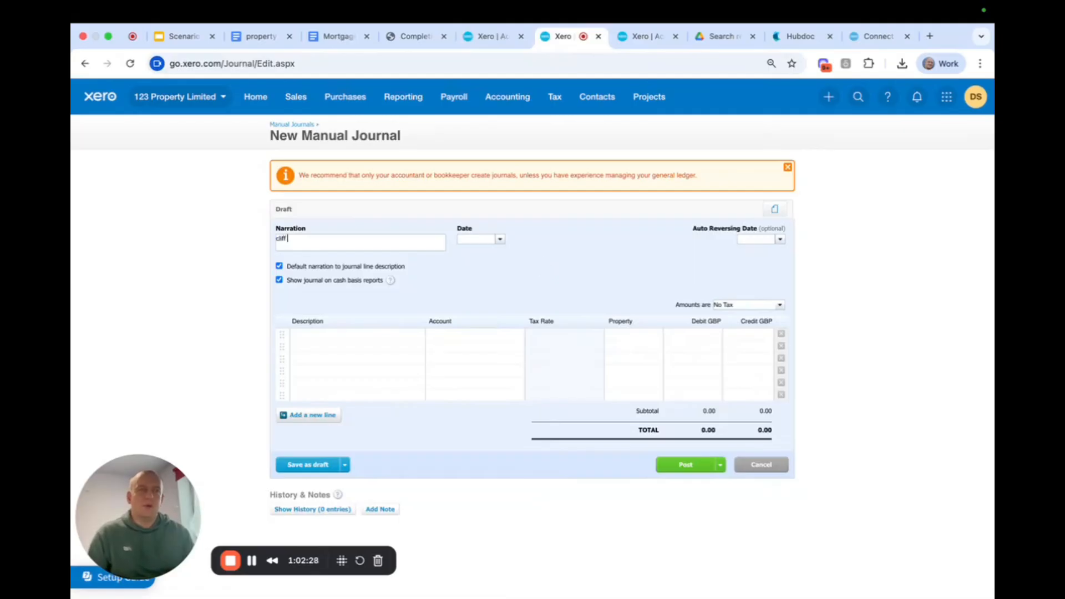
pyautogui.write('road purcahse')
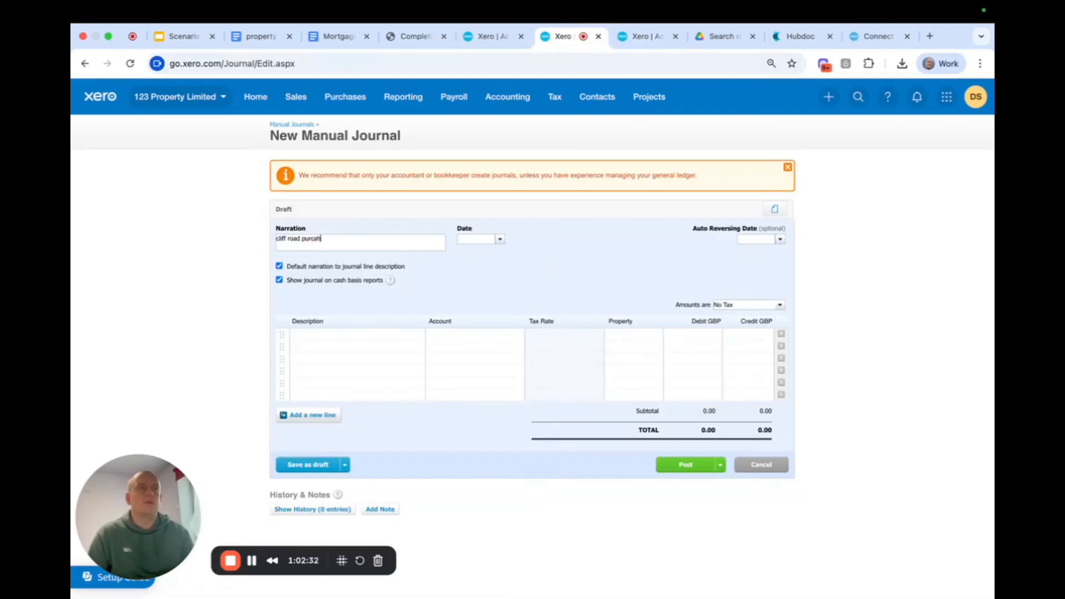
pyautogui.press('BackSpace')
pyautogui.press('BackSpace')
pyautogui.write('hase as per ')
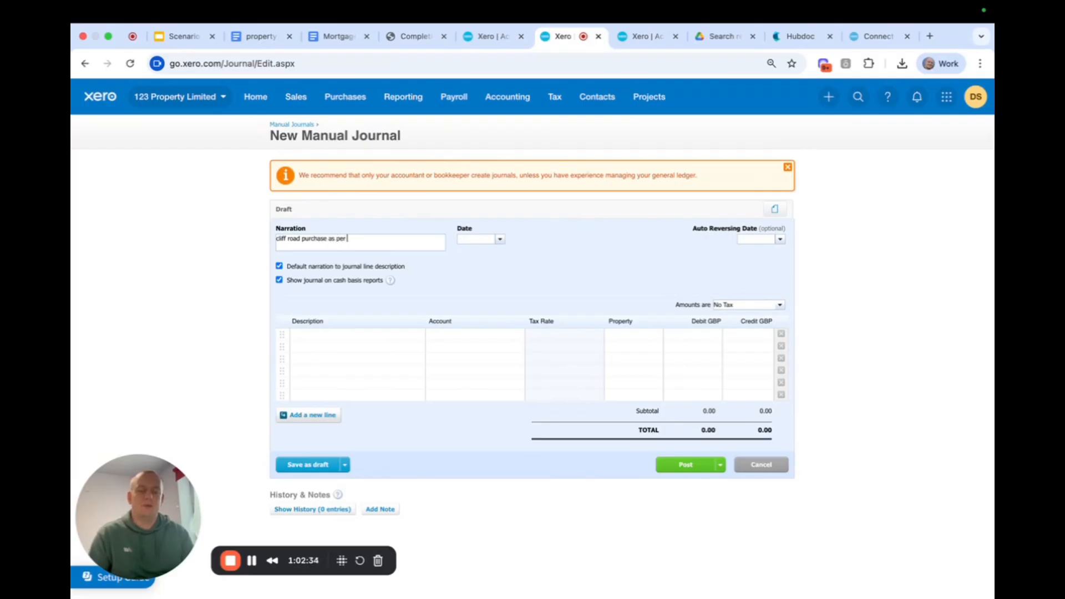
pyautogui.write('completion sta')
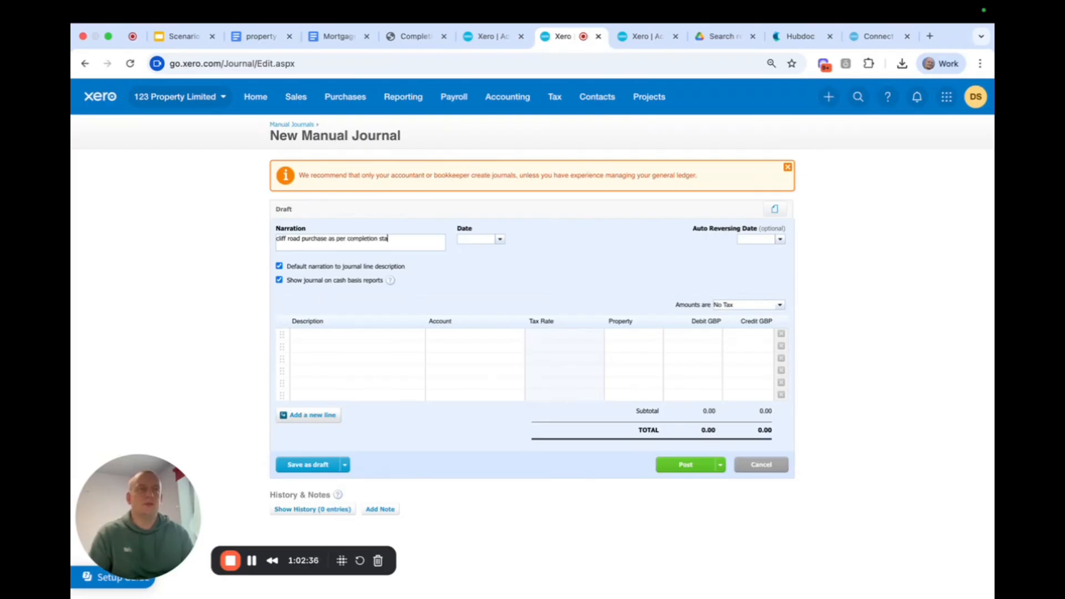
pyautogui.write('tement')
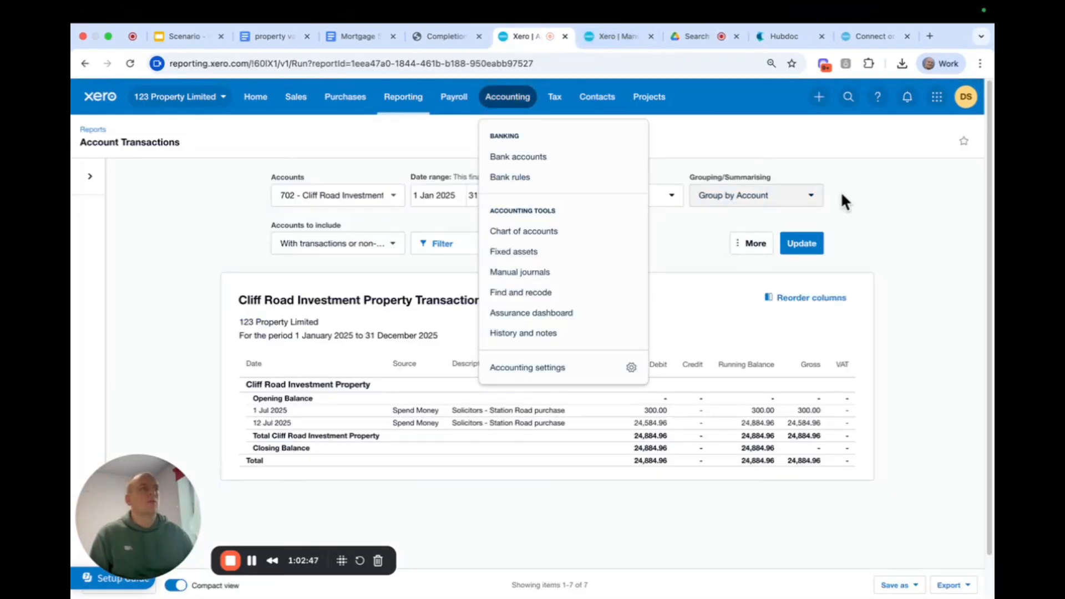
# Check the purchase date in the Cliff Road account transactions and date the journal 12 Jul 2025.
pyautogui.click(841, 193)
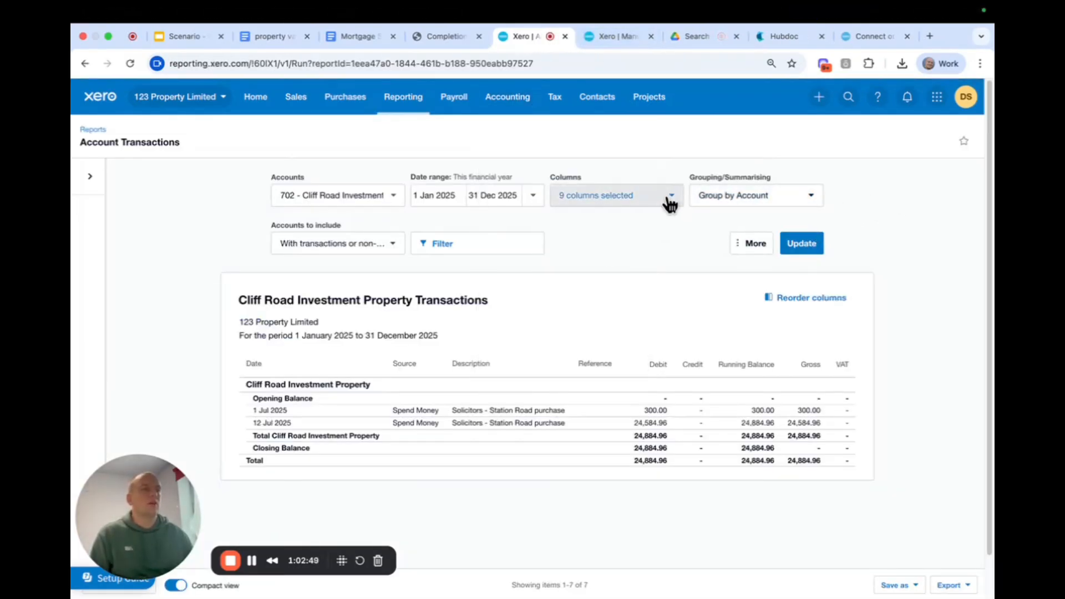
pyautogui.click(607, 38)
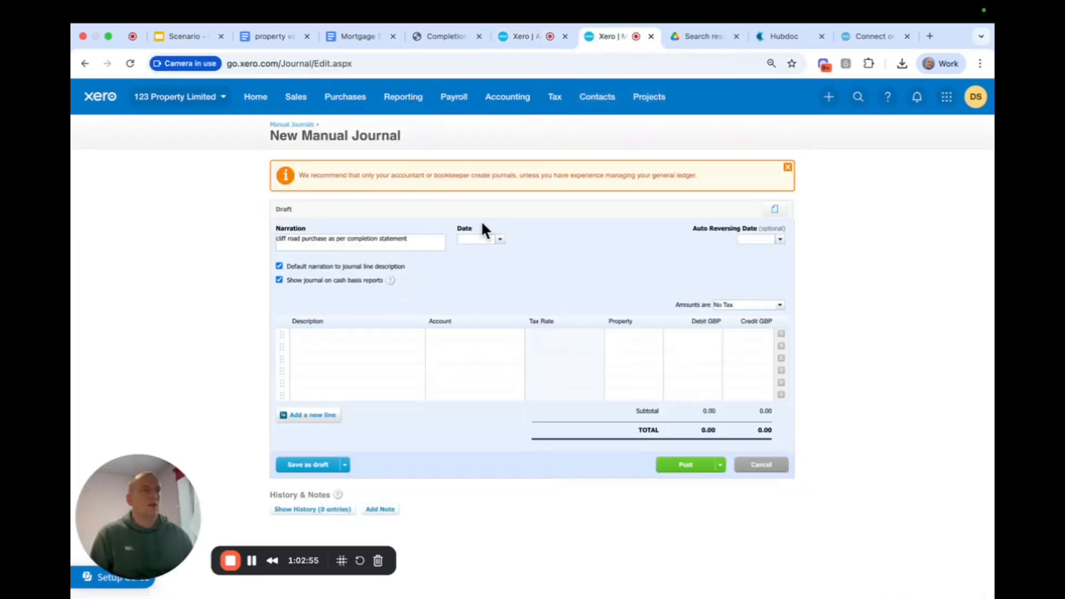
pyautogui.click(482, 239)
pyautogui.write('12')
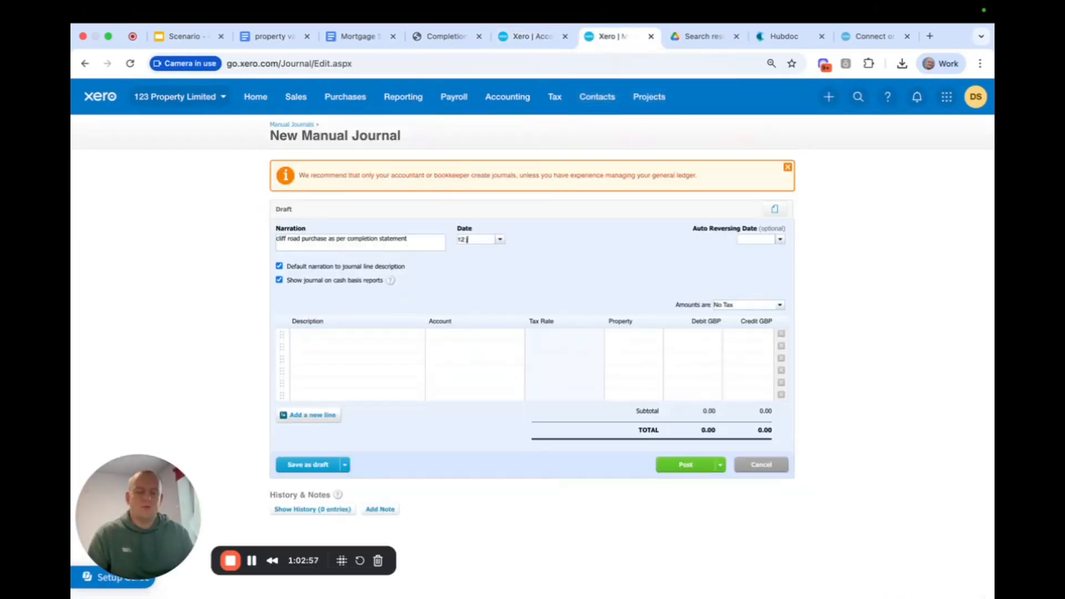
pyautogui.write(' jul 2025')
pyautogui.click(494, 322)
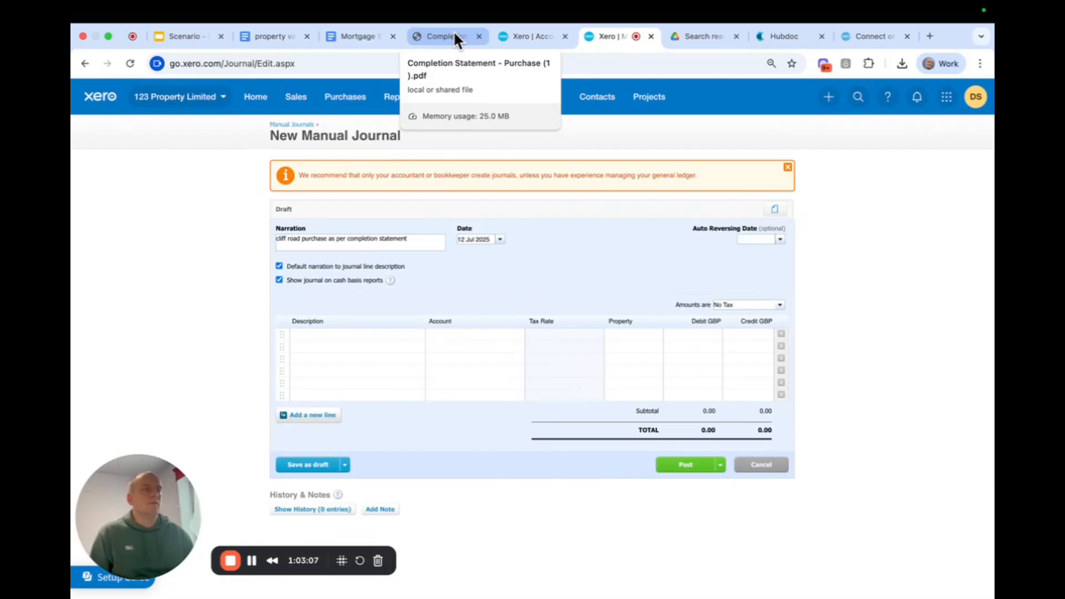
# Extend the first journal line's default description with "- purchase price less what we have paid solicitor".
pyautogui.click(361, 335)
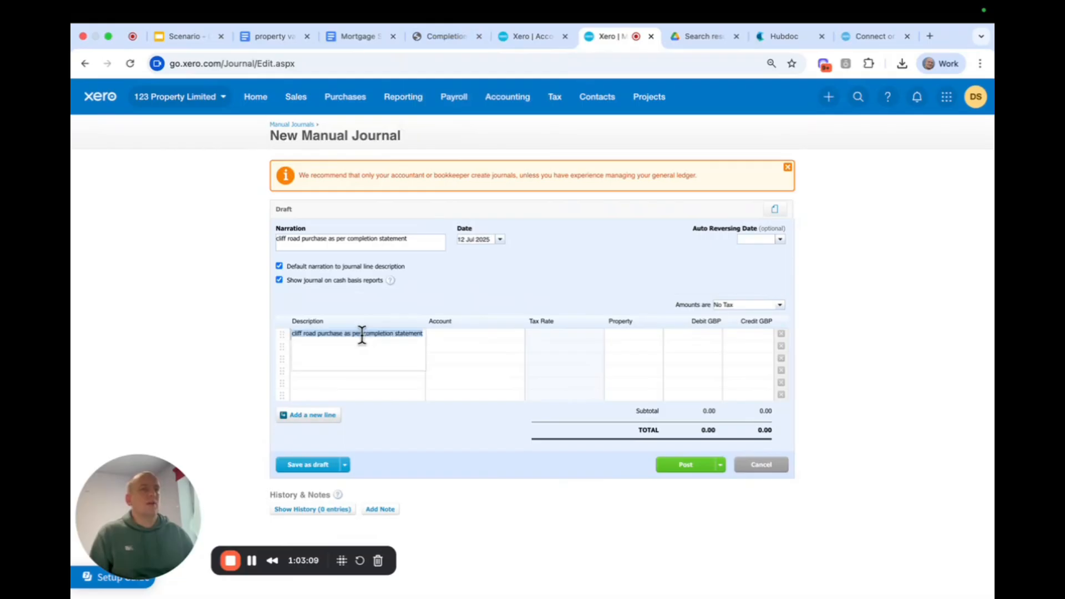
pyautogui.click(359, 337)
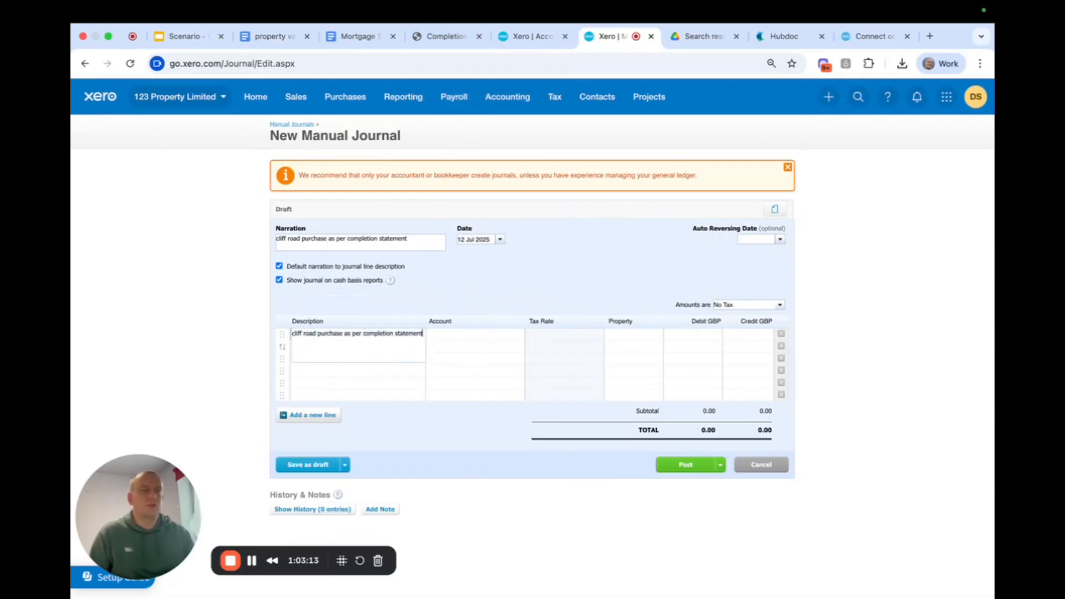
pyautogui.write('- pu')
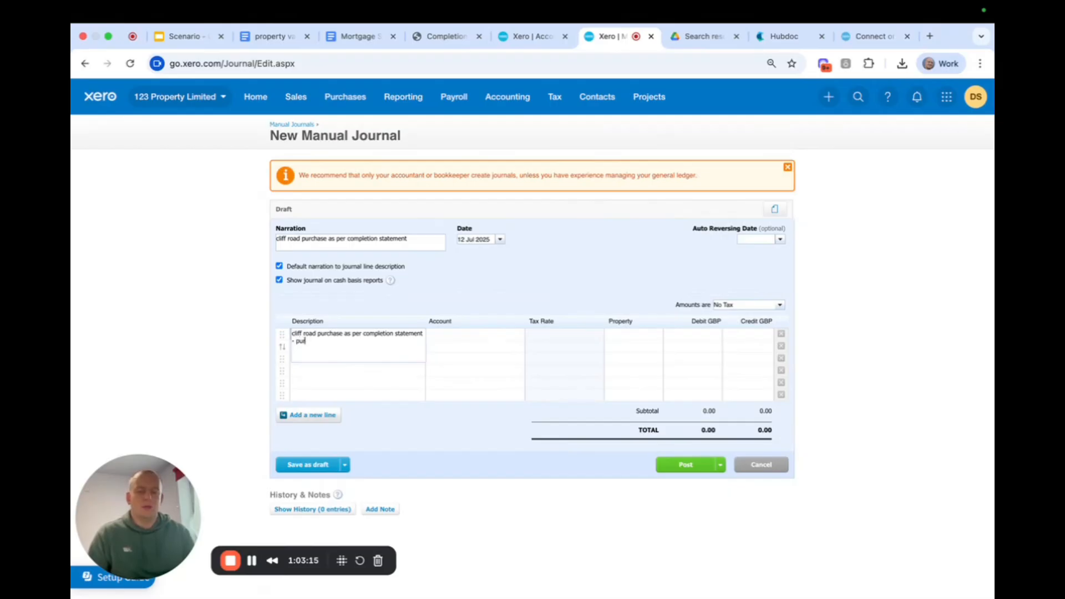
pyautogui.write('rchase price')
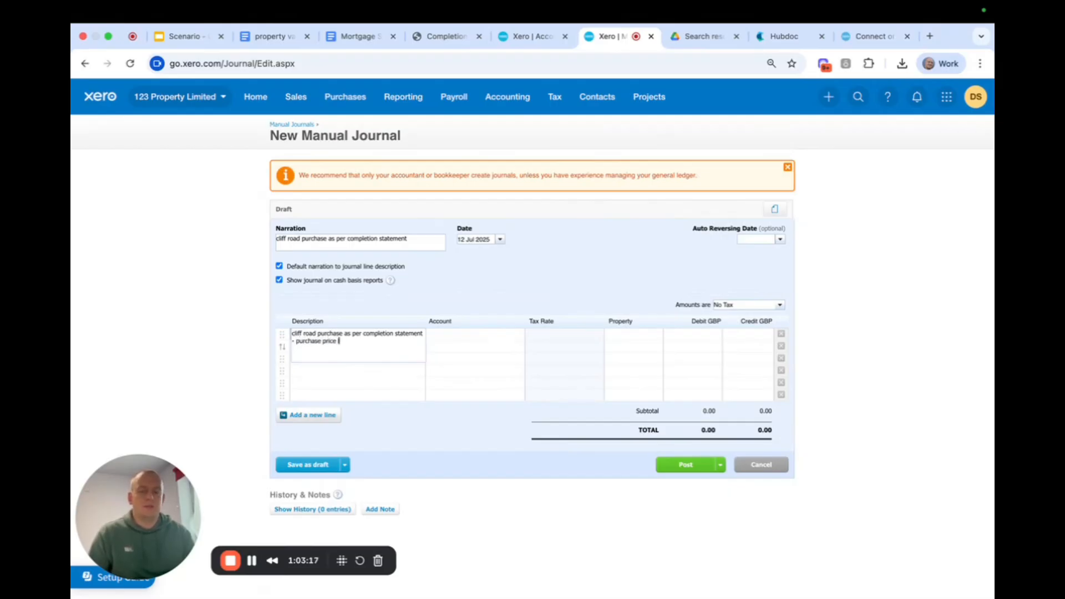
pyautogui.write(' less what we have p')
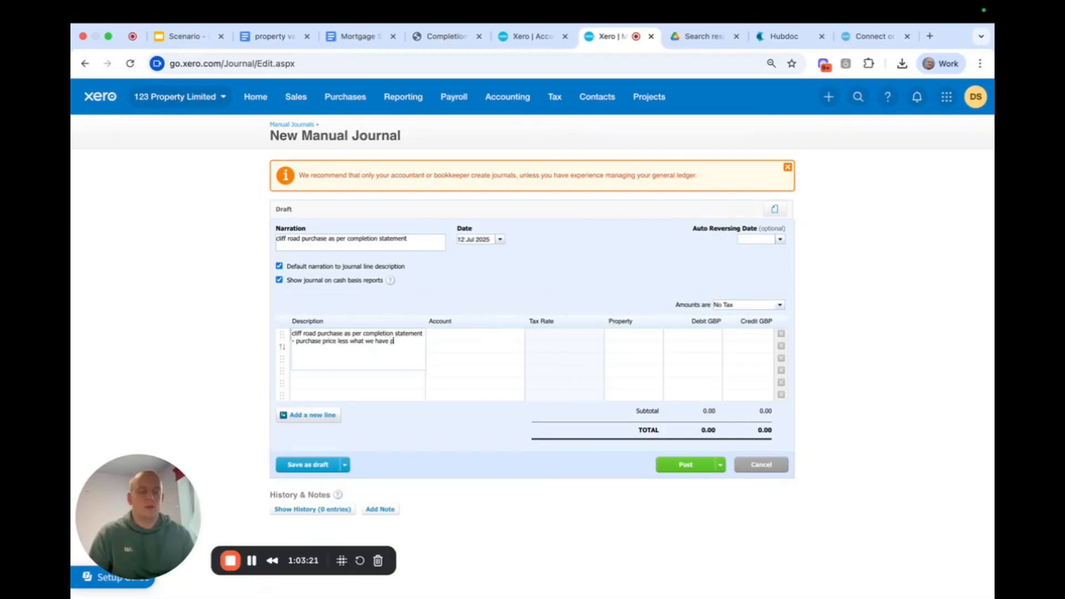
pyautogui.write('aid solicitor')
pyautogui.click(498, 289)
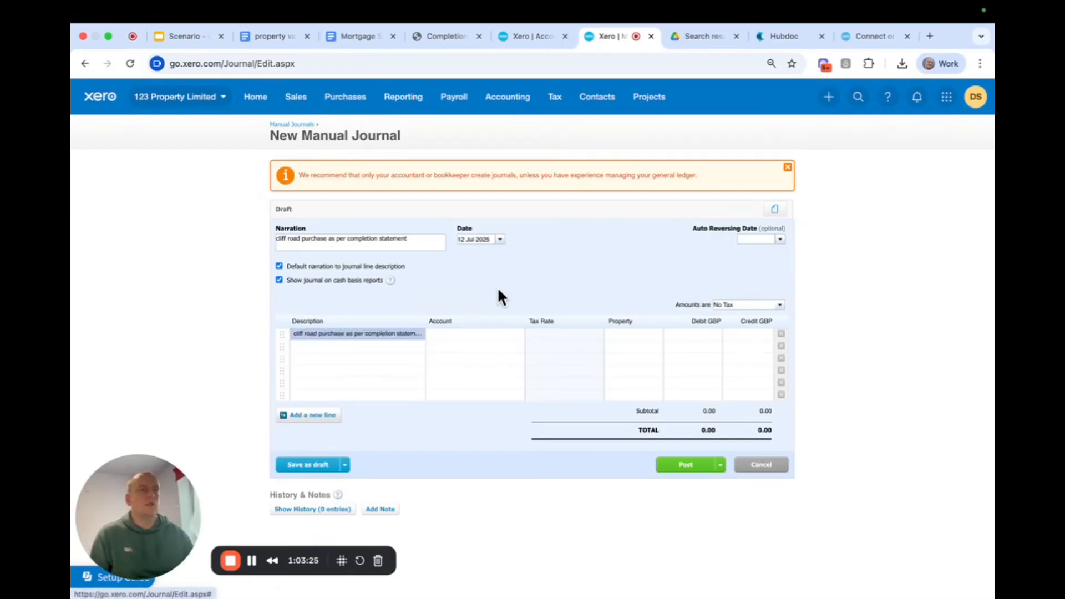
# Assign the first journal line to account 702 - Cliff Road Investment Property and set its property to Cliff Road.
pyautogui.click(447, 335)
pyautogui.write('cliff')
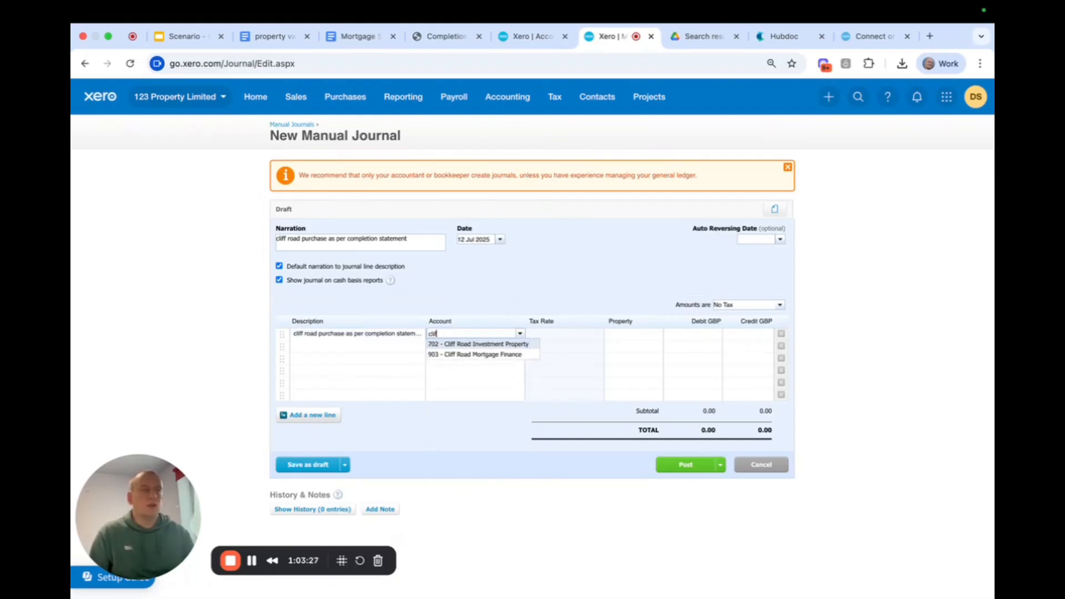
pyautogui.click(488, 345)
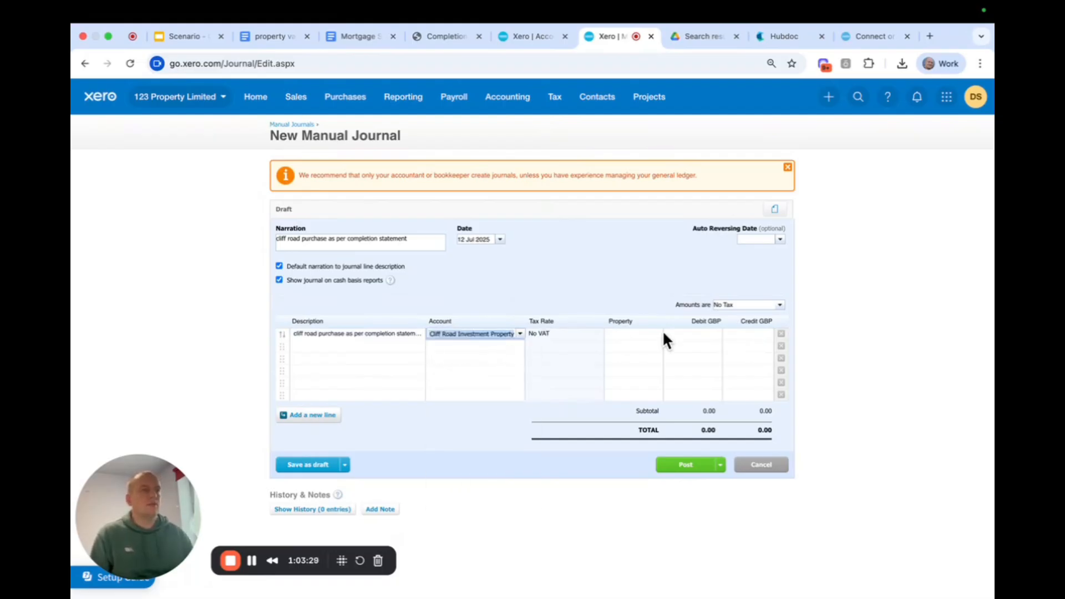
pyautogui.click(620, 337)
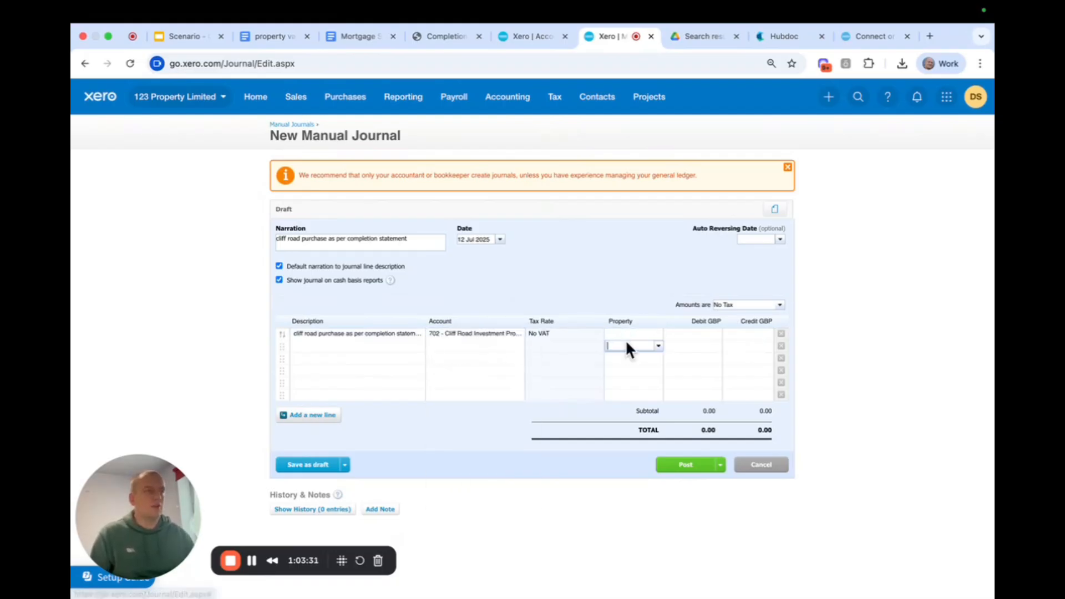
pyautogui.write('cliff')
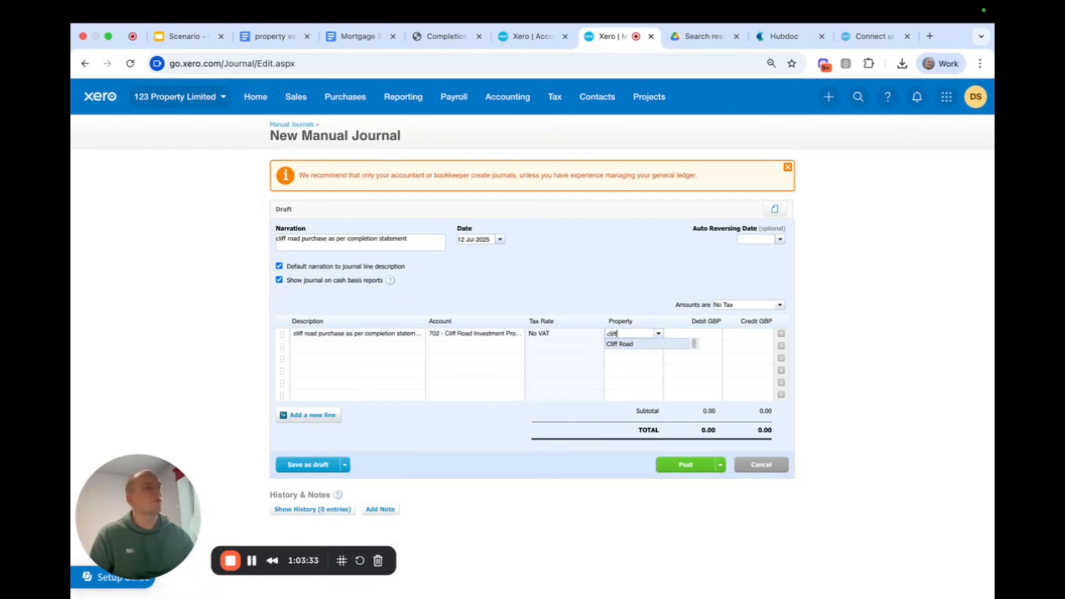
pyautogui.click(630, 345)
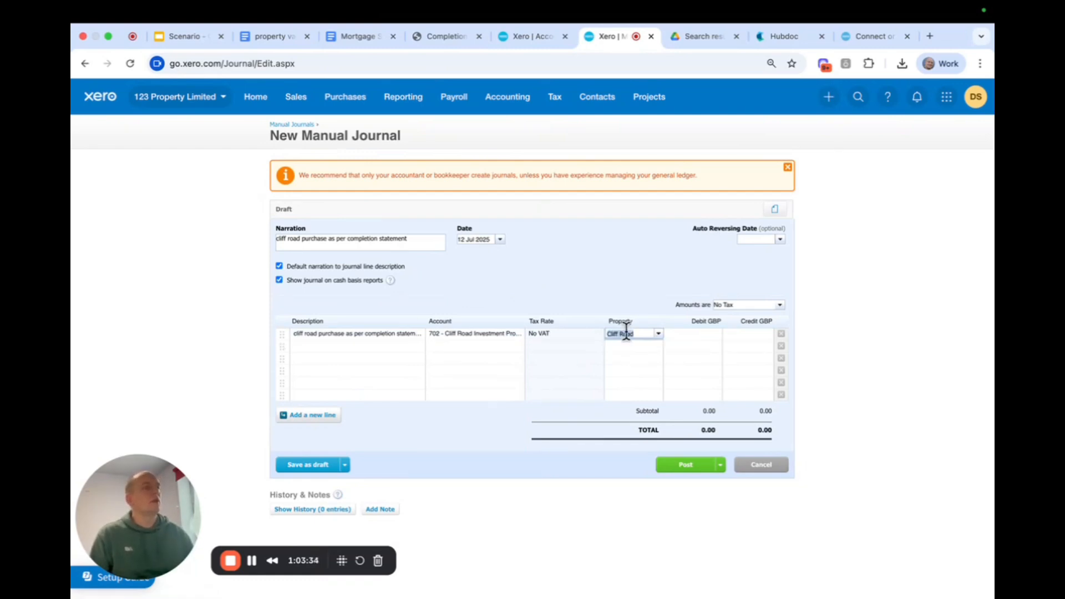
# Check the purchase price and costs in the completion statement against the solicitor payments in the Cliff Road account transactions.
pyautogui.click(452, 35)
pyautogui.scroll(4, 664, 260)
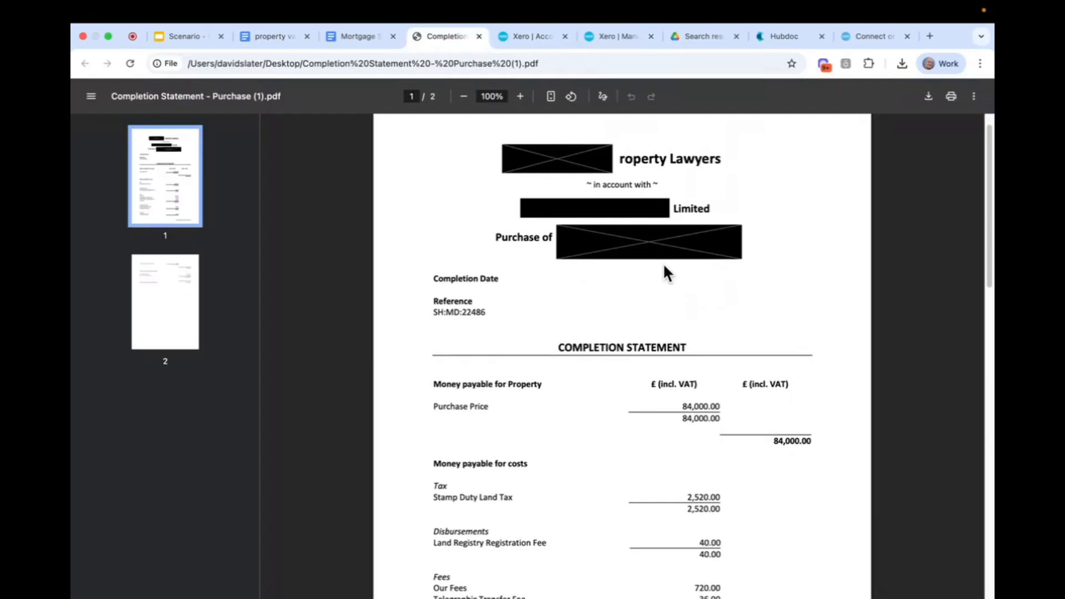
pyautogui.scroll(-15, 737, 335)
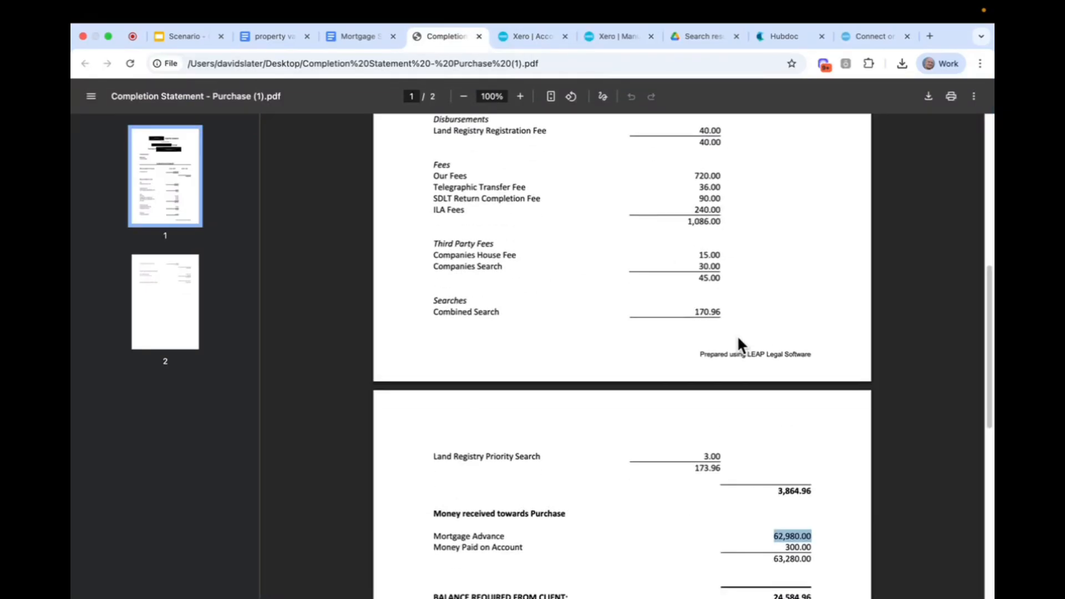
pyautogui.click(607, 34)
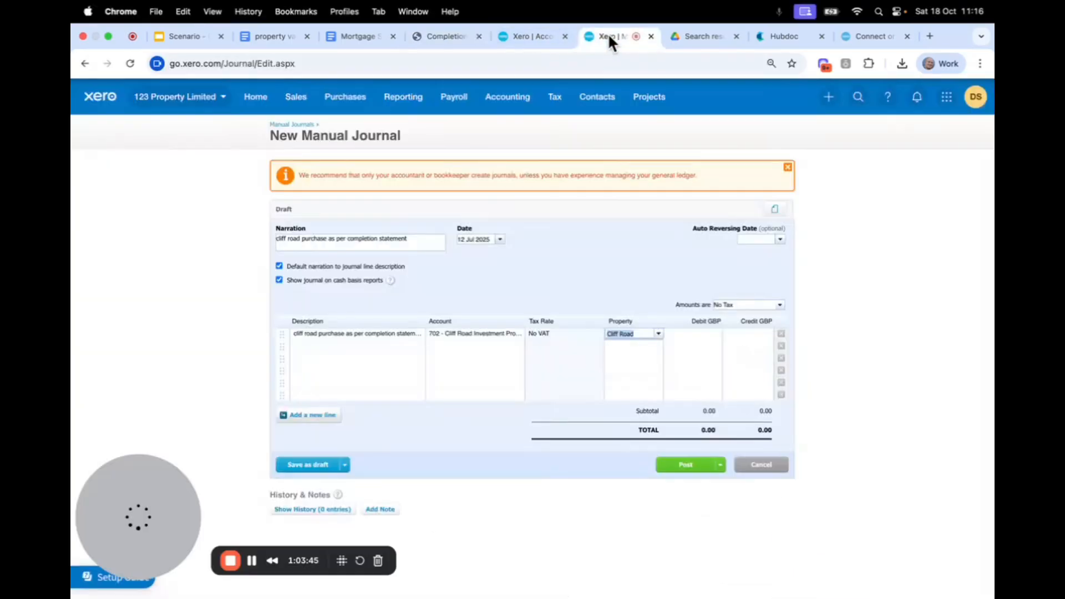
pyautogui.click(529, 37)
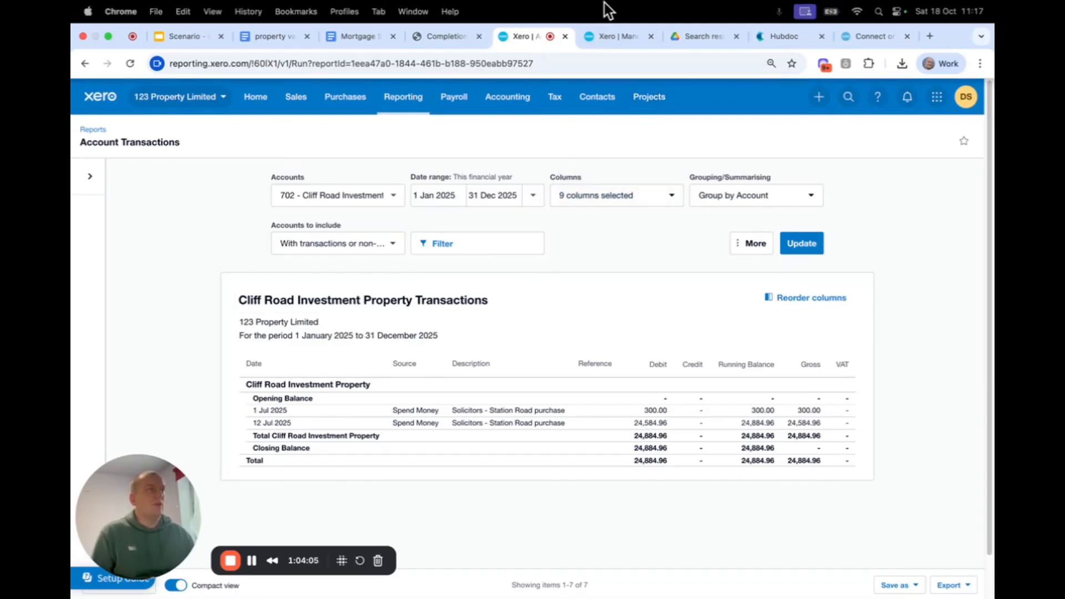
# Enter a debit of 59,115.04 on the first journal line.
pyautogui.click(604, 36)
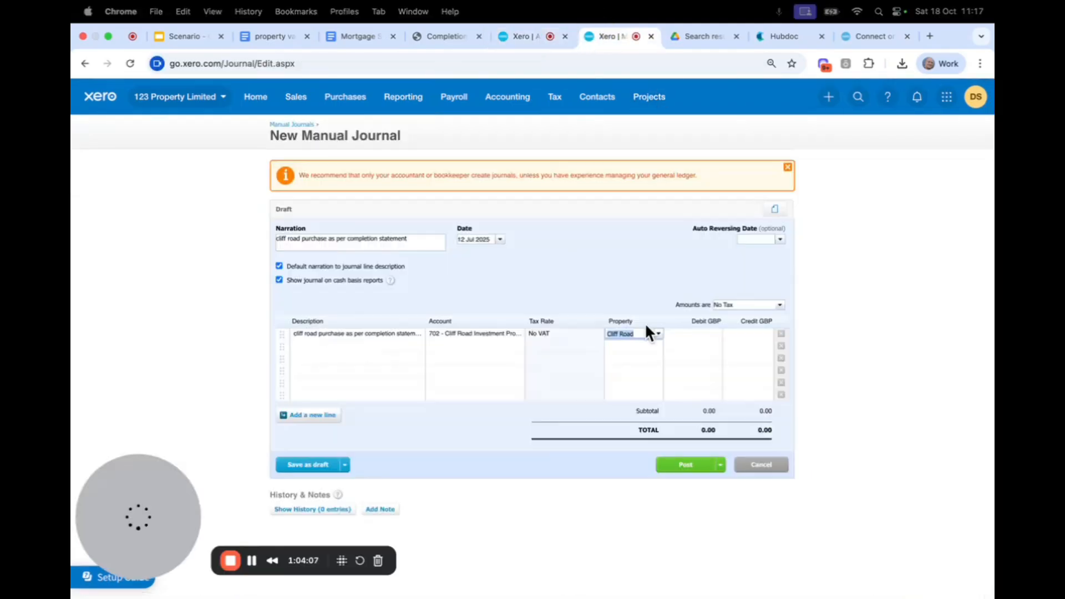
pyautogui.click(686, 332)
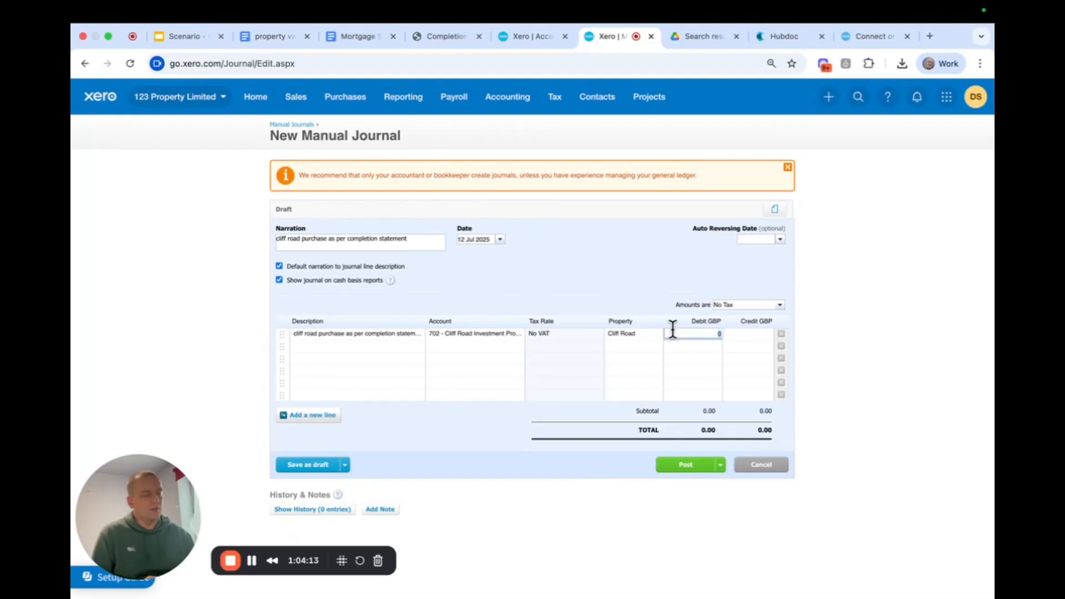
pyautogui.write('99')
pyautogui.write('115.04')
pyautogui.click(595, 279)
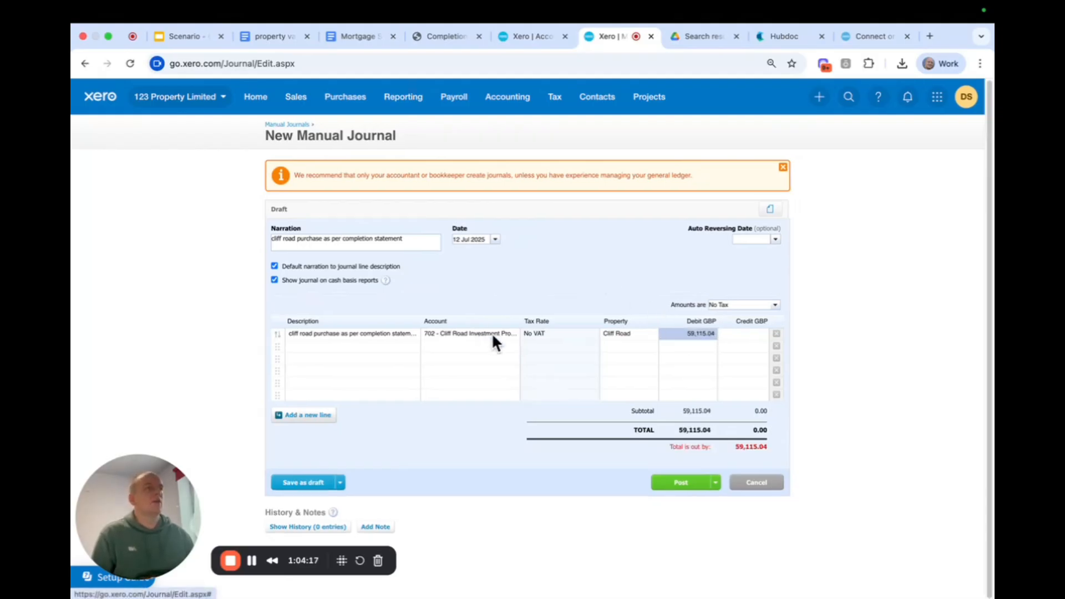
# Describe the second journal line as "cliff road purchase as per completion statement - captial purchase costs".
pyautogui.click(355, 345)
pyautogui.moveTo(322, 364); pyautogui.dragTo(292, 355)
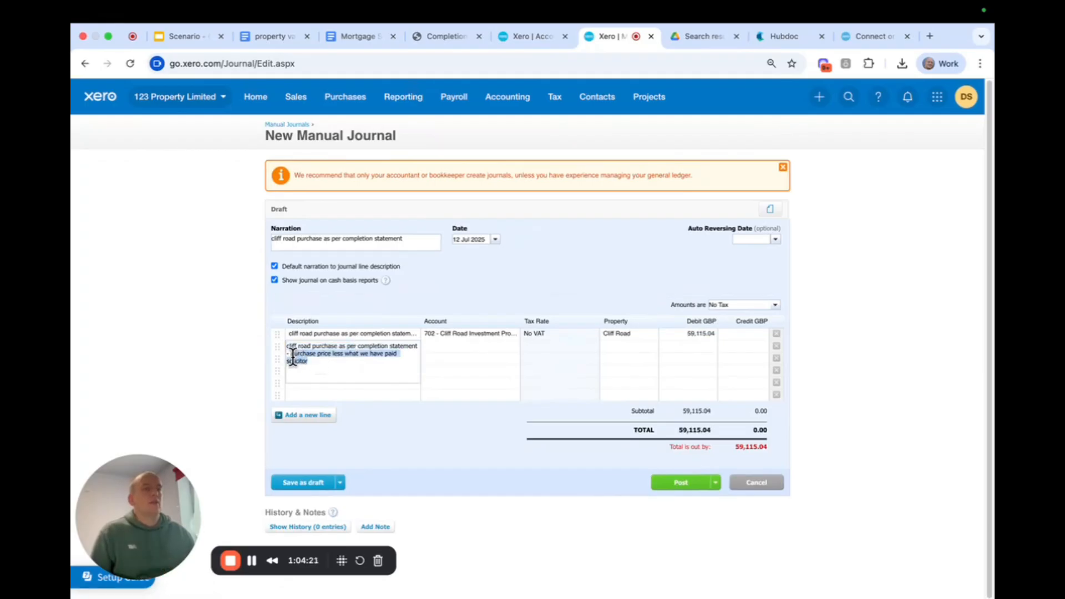
pyautogui.write('purc')
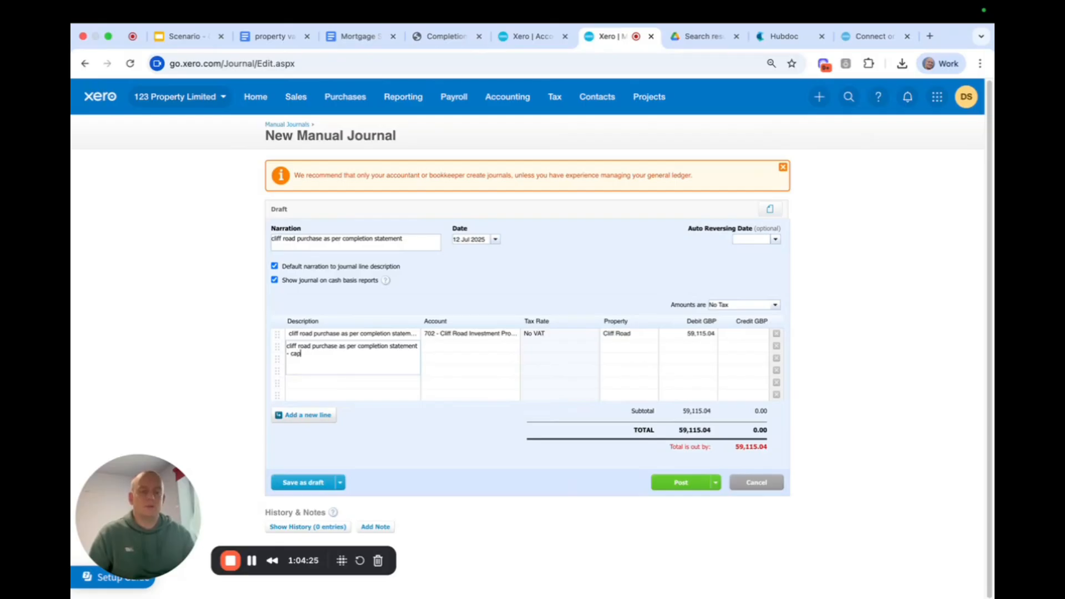
pyautogui.write('hase costs')
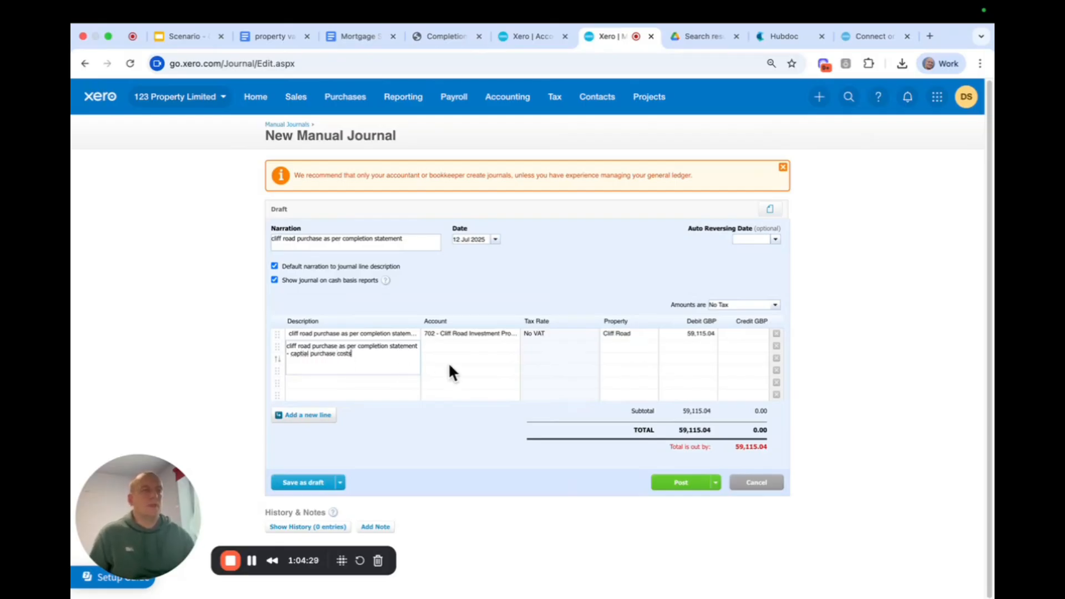
# Assign the second journal line to account 702 - Cliff Road Investment Property and property Cliff Road, clearing its auto-filled credit.
pyautogui.click(445, 340)
pyautogui.click(442, 345)
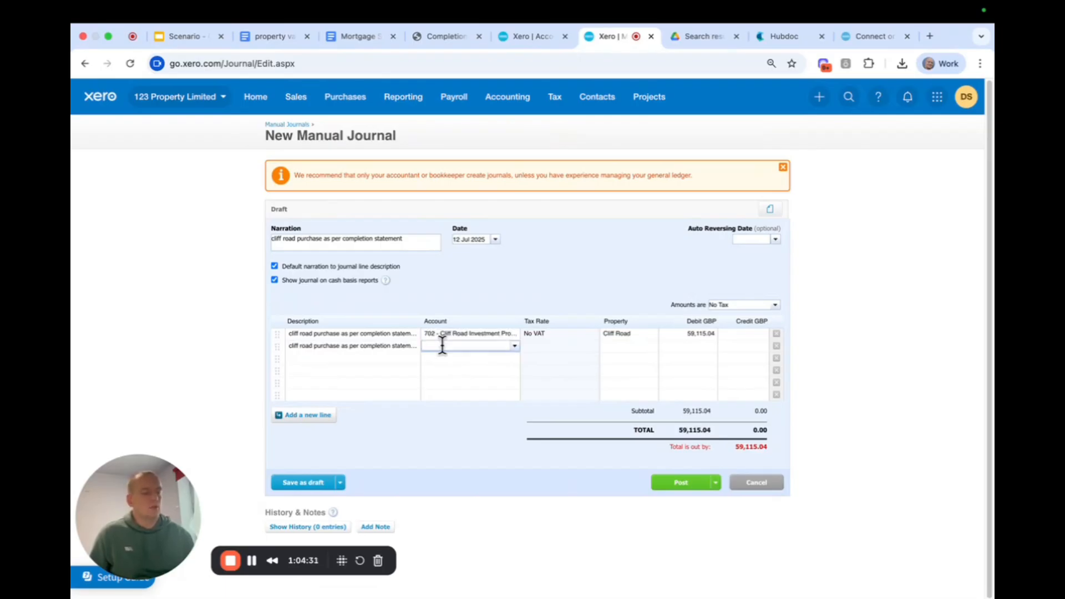
pyautogui.write('702')
pyautogui.click(461, 356)
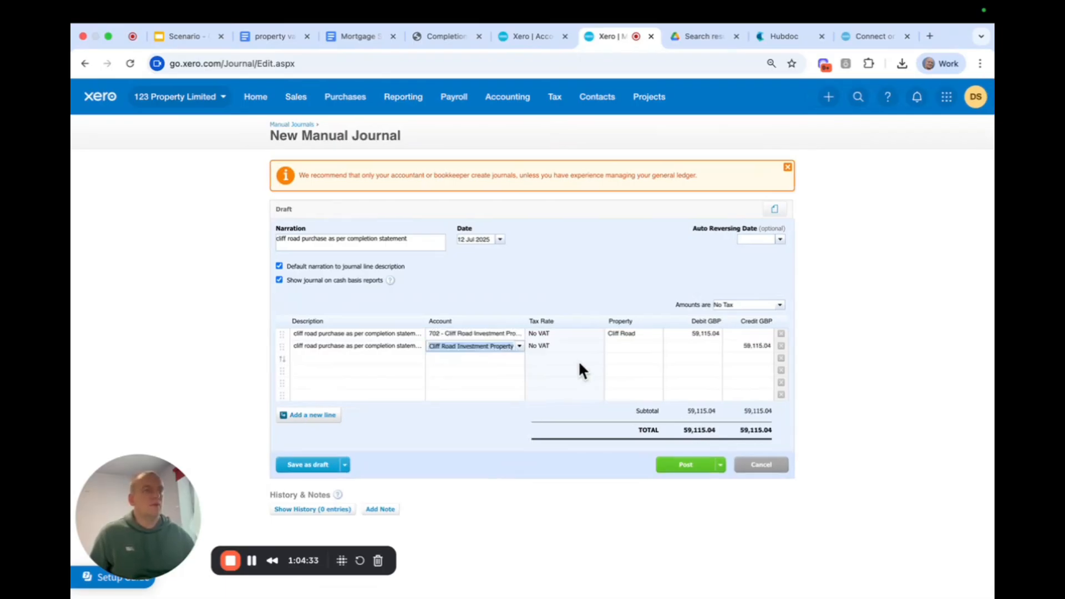
pyautogui.click(768, 345)
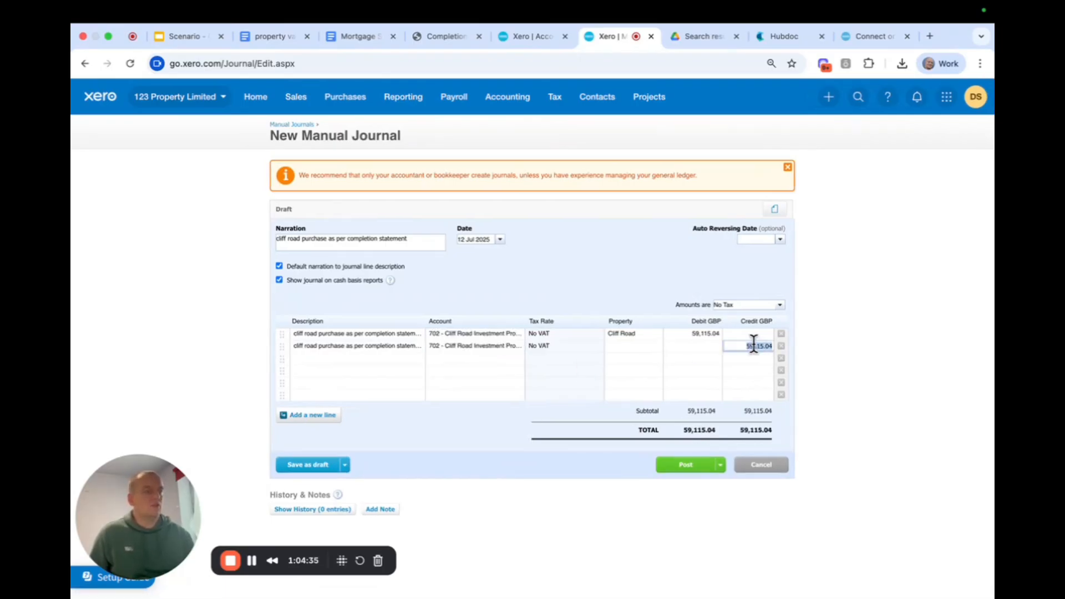
pyautogui.press('BackSpace')
pyautogui.click(611, 345)
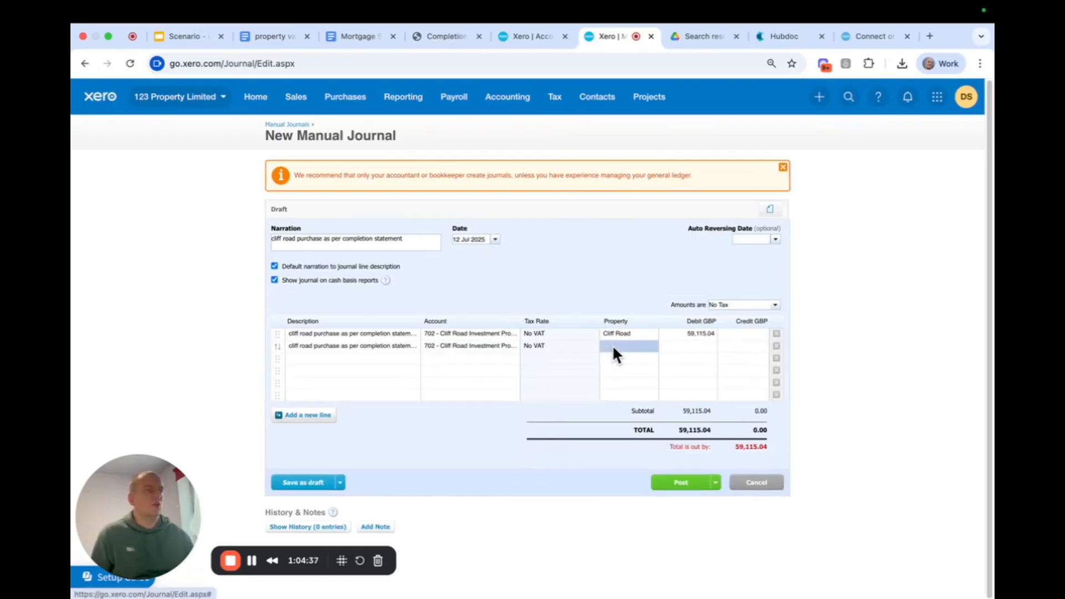
pyautogui.write('cliff')
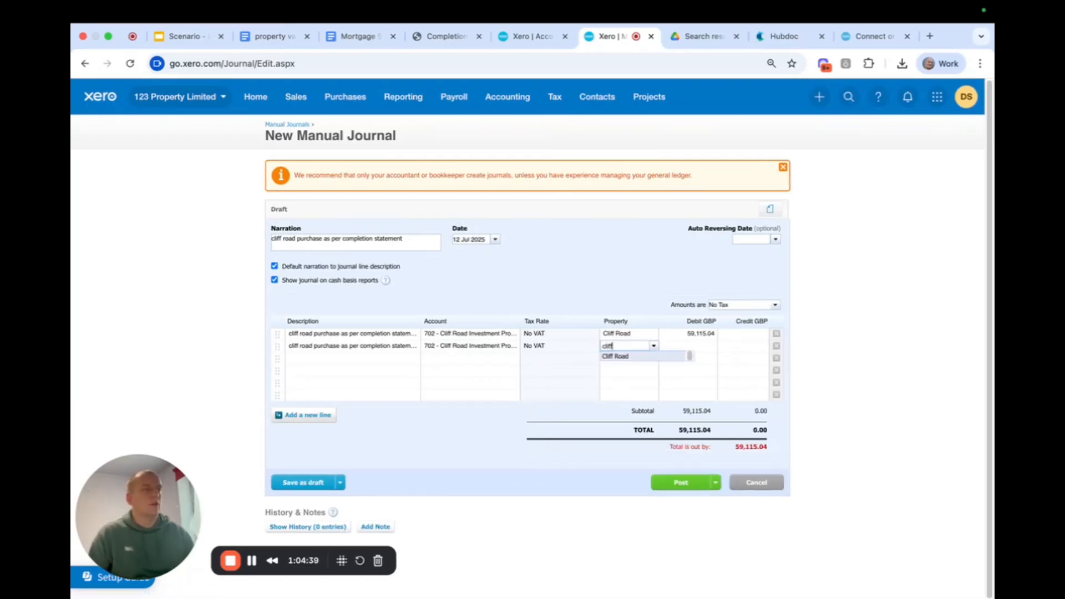
pyautogui.click(619, 356)
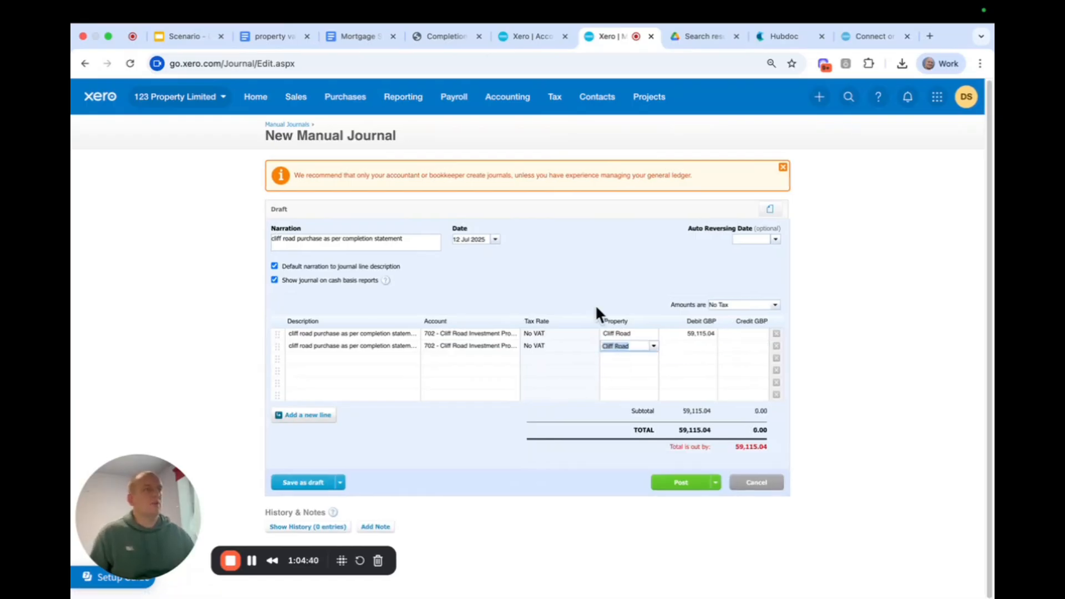
# Copy the total costs of 3,864.96 from the completion statement into the second journal line's debit.
pyautogui.click(436, 38)
pyautogui.scroll(5, 816, 311)
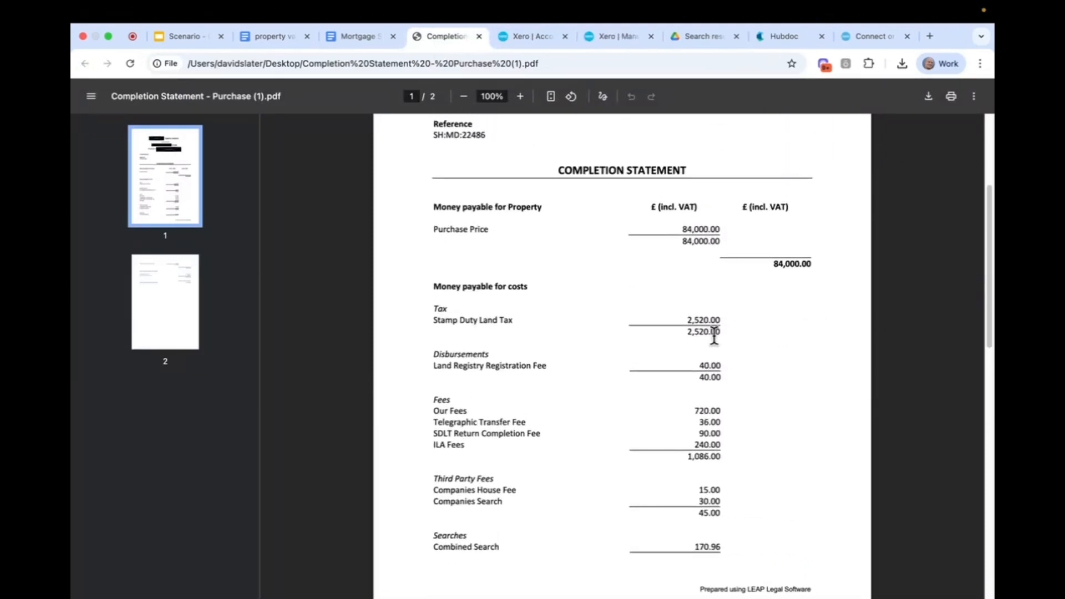
pyautogui.scroll(-6, 714, 335)
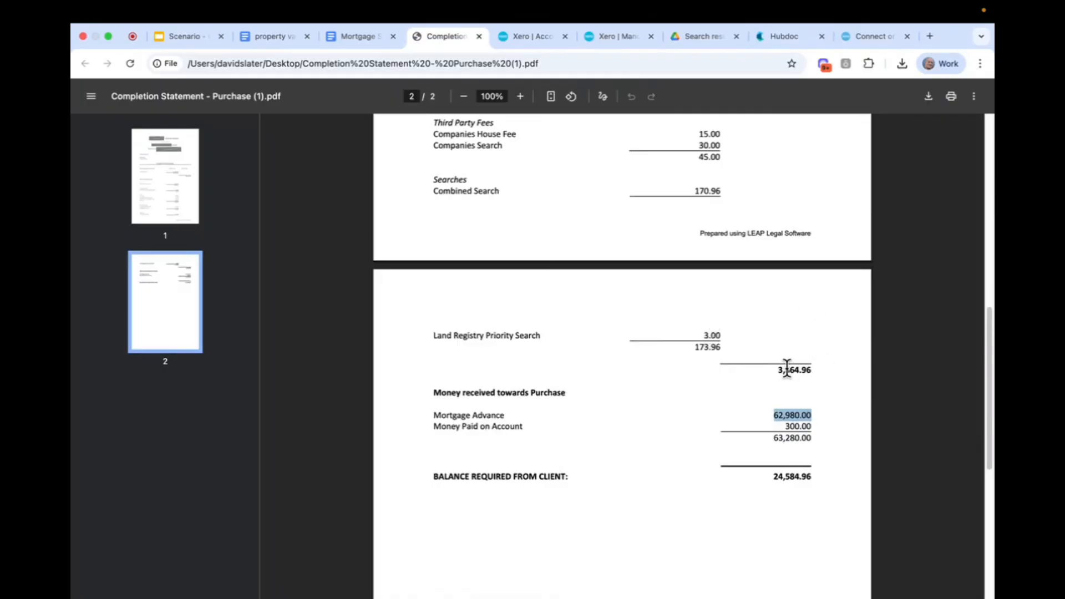
pyautogui.moveTo(775, 370); pyautogui.dragTo(813, 370)
pyautogui.press('super+c')
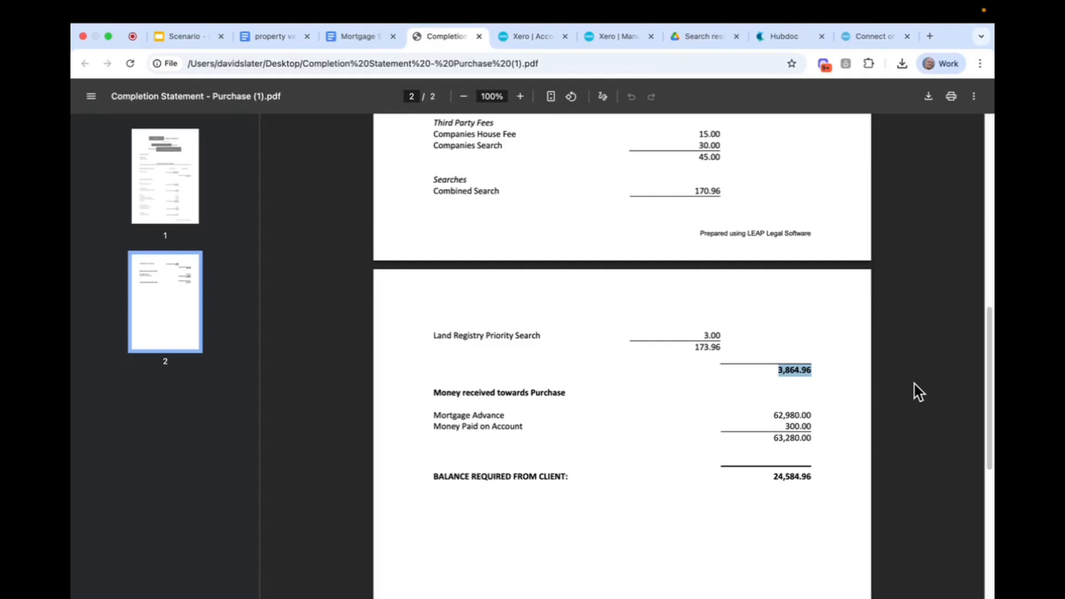
pyautogui.click(536, 35)
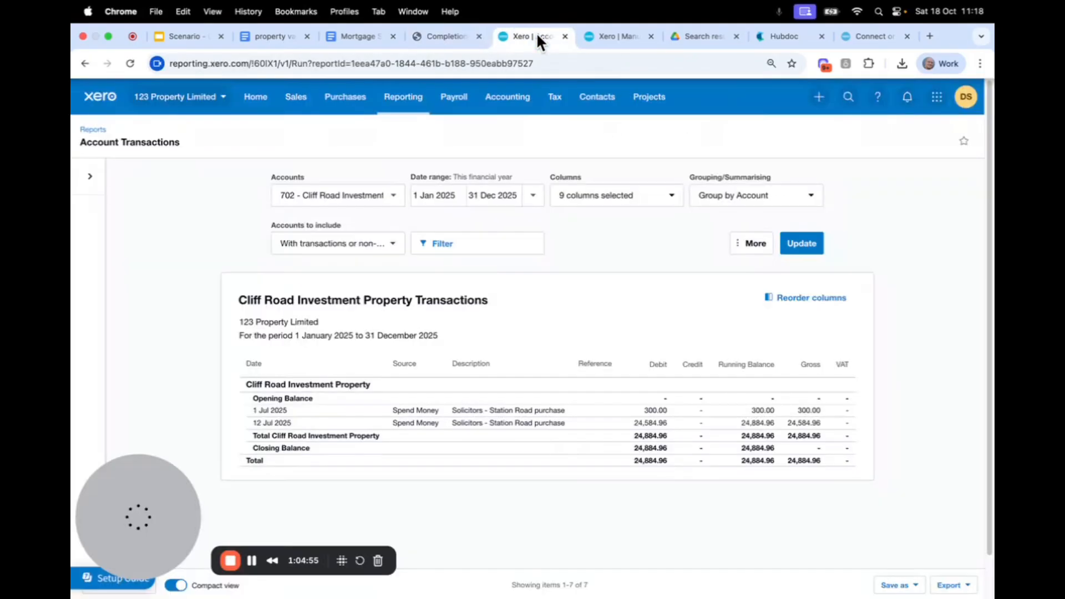
pyautogui.click(604, 34)
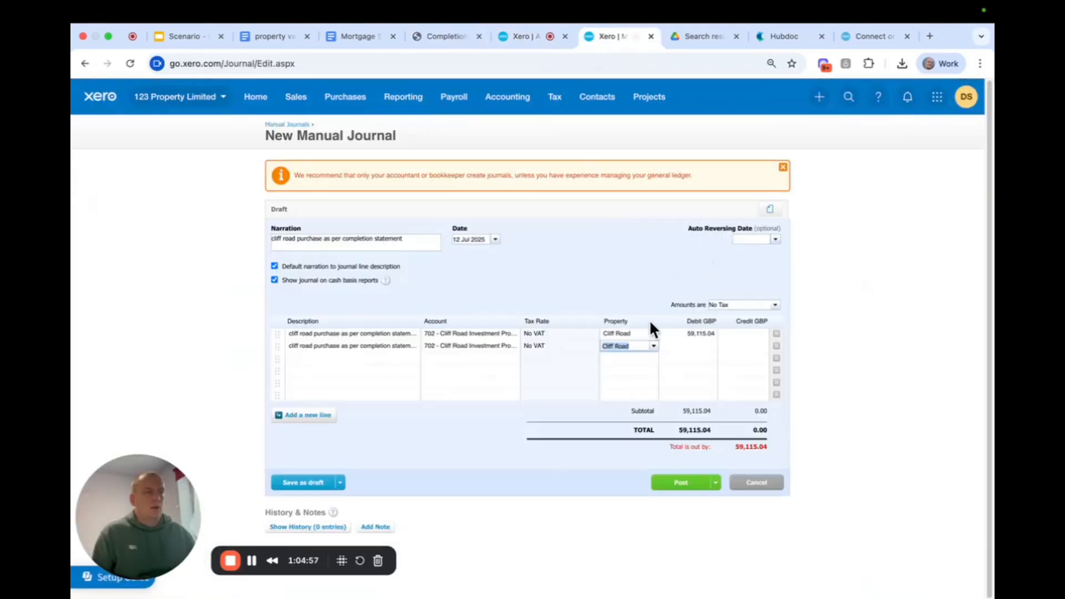
pyautogui.click(681, 347)
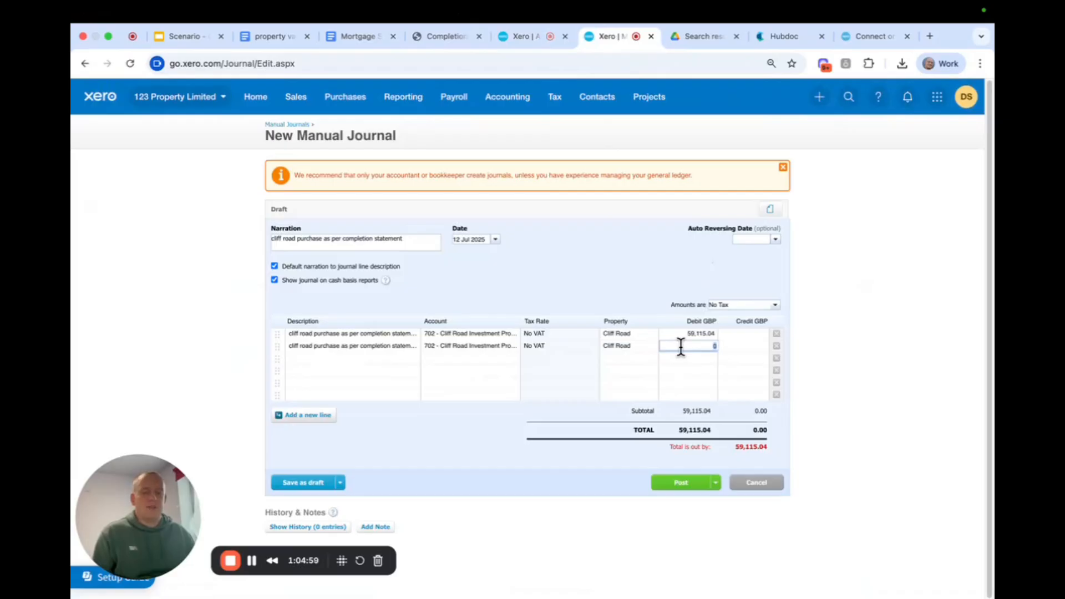
pyautogui.press('super+v')
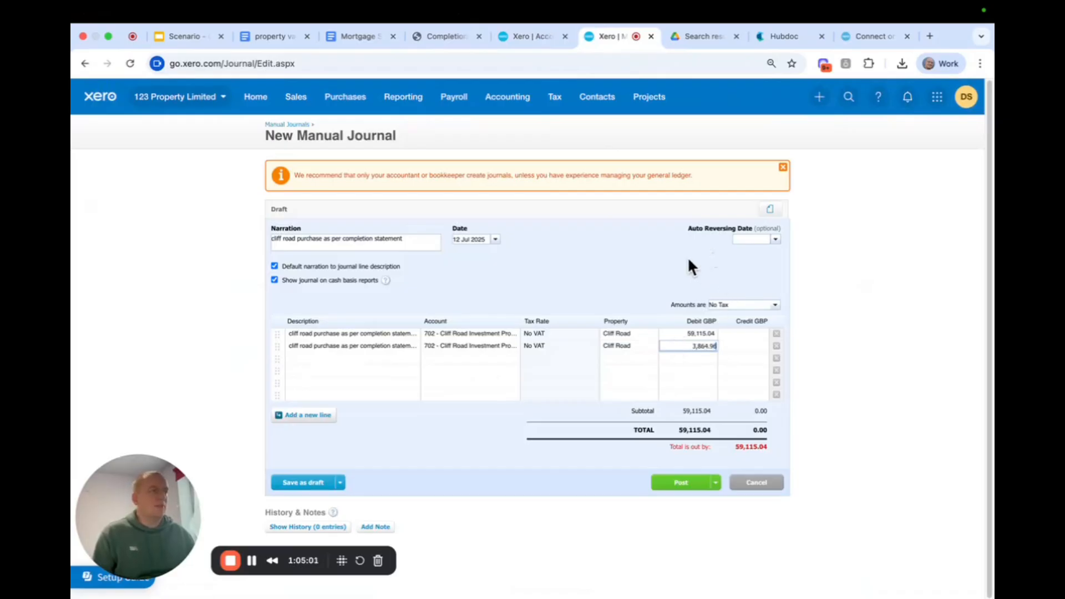
pyautogui.click(633, 258)
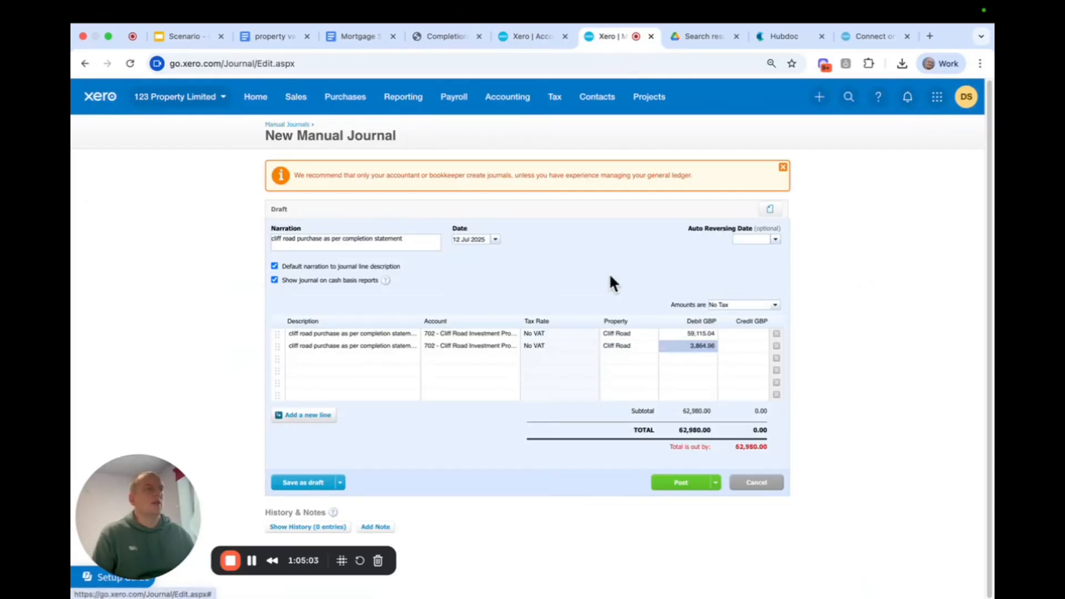
# Describe the third journal line as "cliff road purchase as per completion statement - net mortgage advance".
pyautogui.click(337, 362)
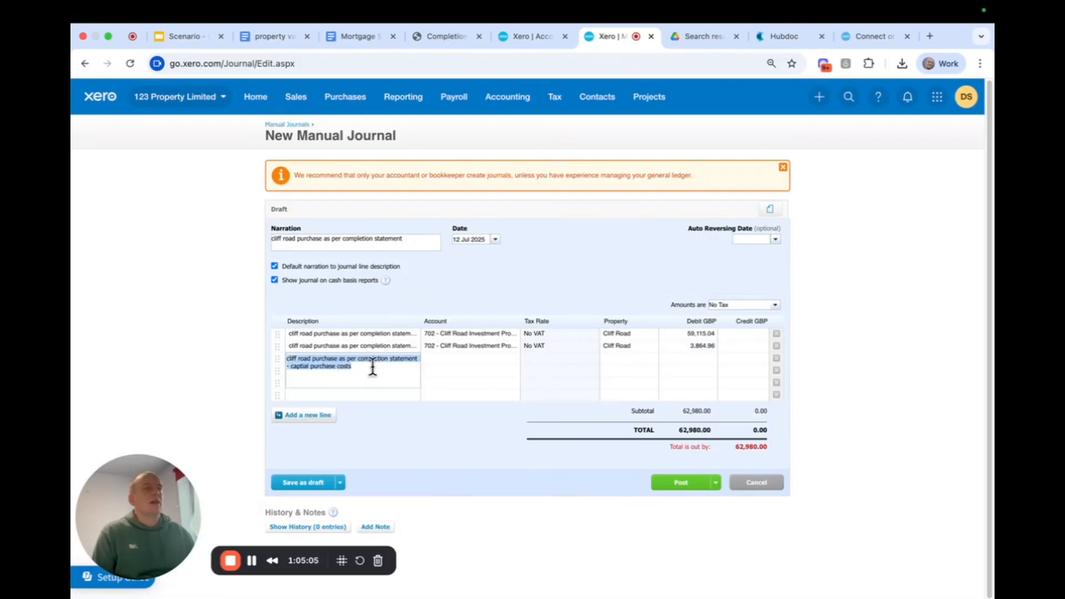
pyautogui.click(366, 368)
pyautogui.moveTo(366, 368); pyautogui.dragTo(291, 366)
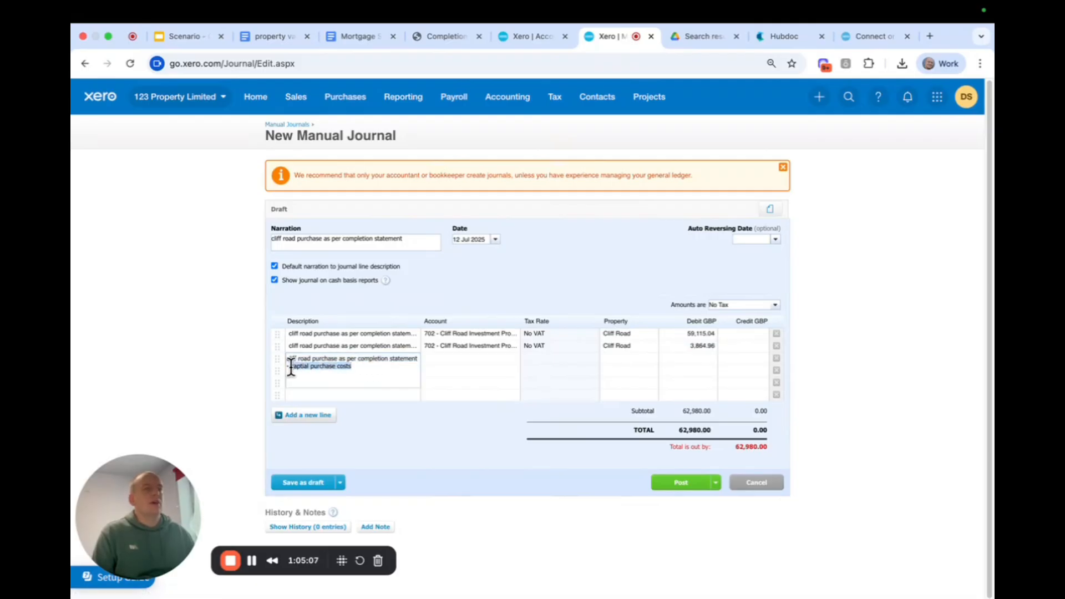
pyautogui.write('net')
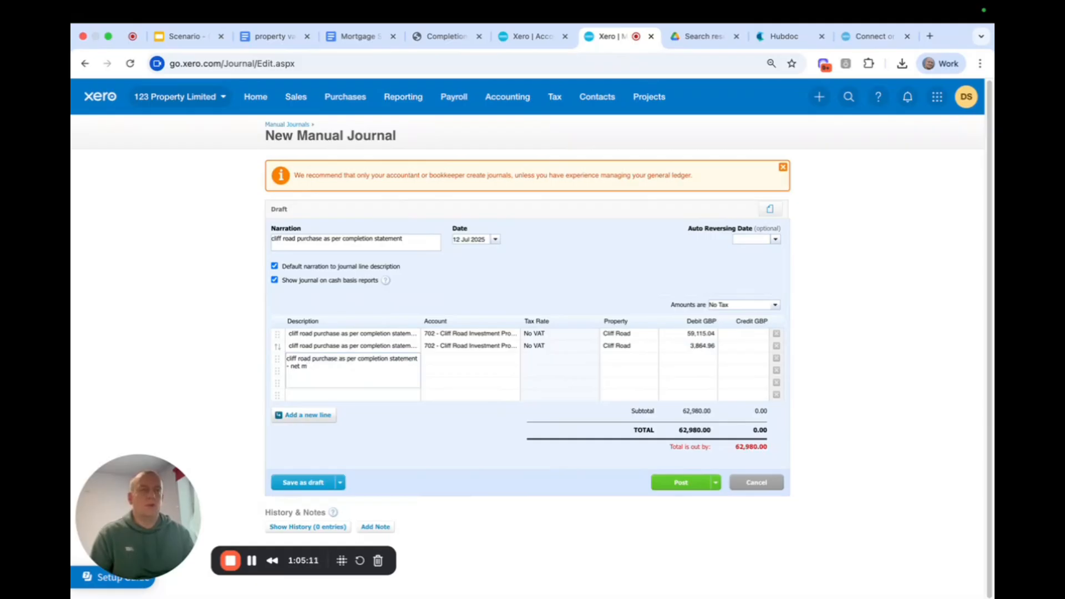
pyautogui.write(' mortgage advance')
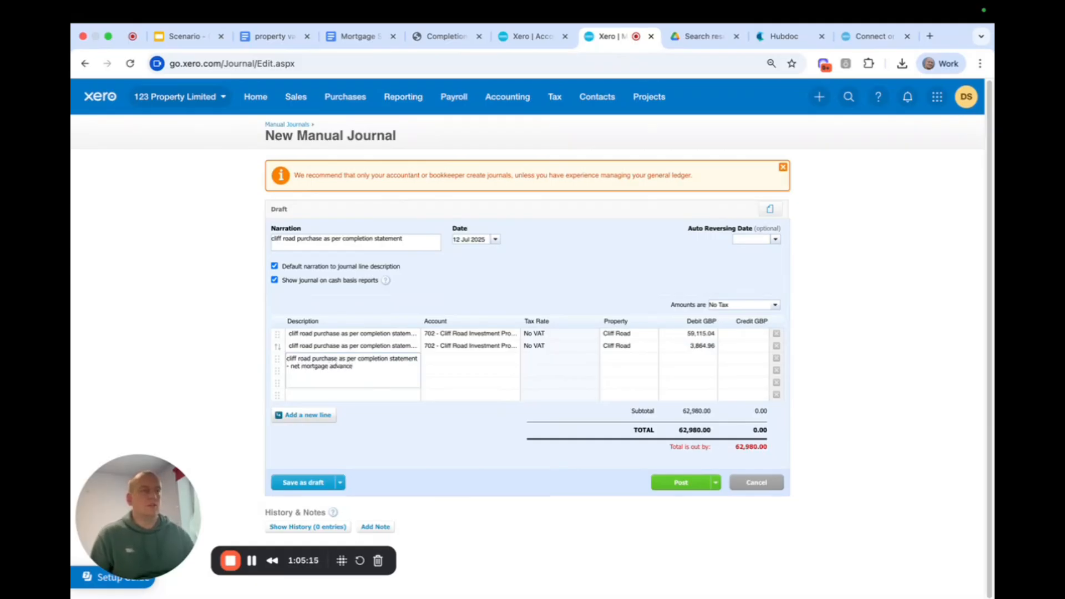
# Assign the third journal line to account 903 - Cliff Road Mortgage Finance and property Cliff Road, clearing its auto-filled credit.
pyautogui.click(434, 356)
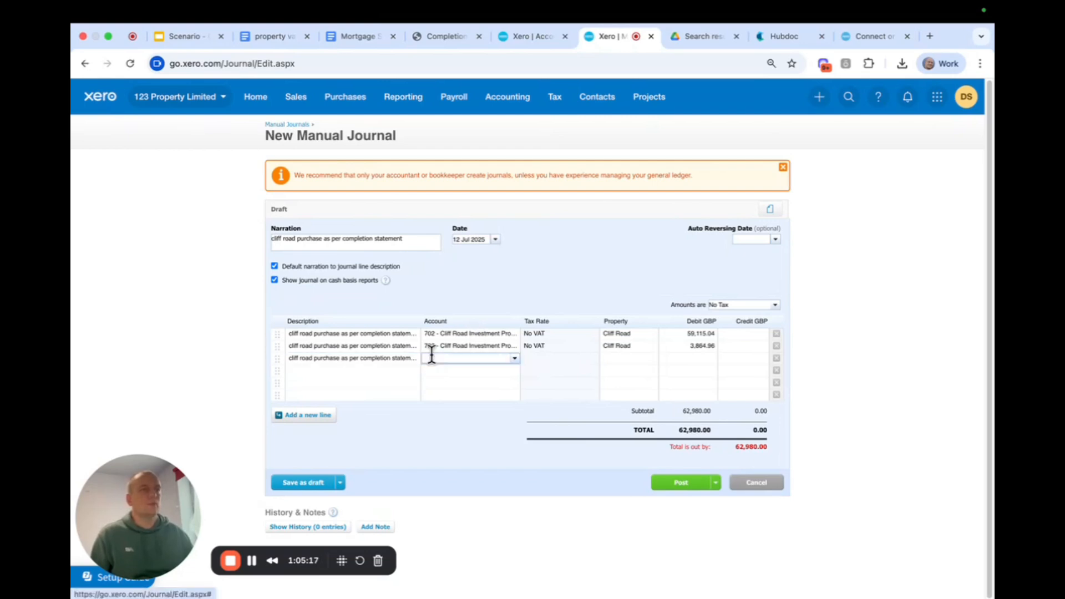
pyautogui.write('cliff')
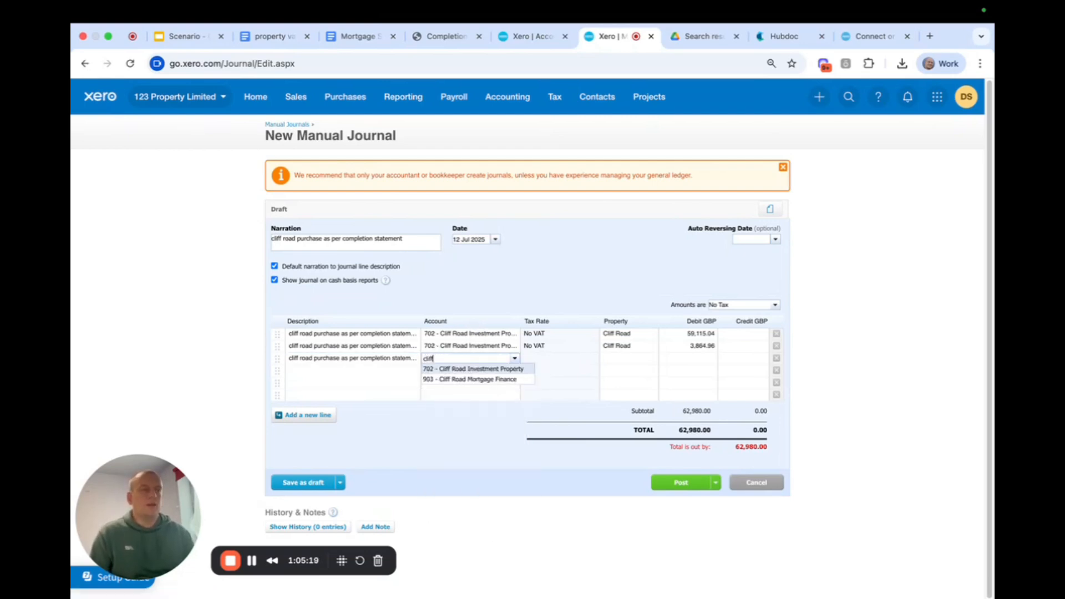
pyautogui.click(464, 379)
pyautogui.click(752, 359)
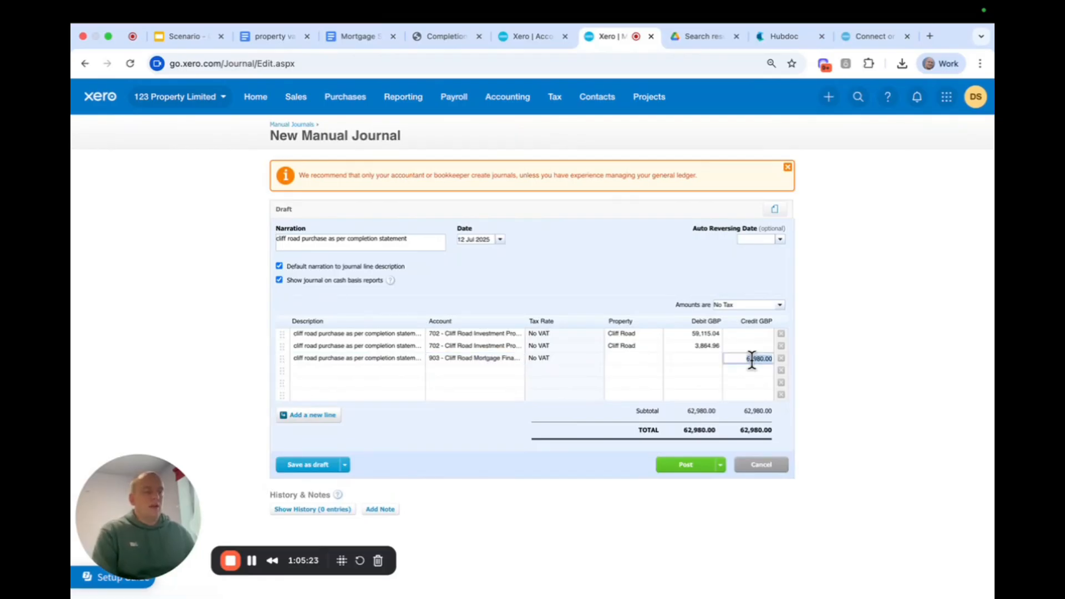
pyautogui.click(621, 358)
pyautogui.write('cliff')
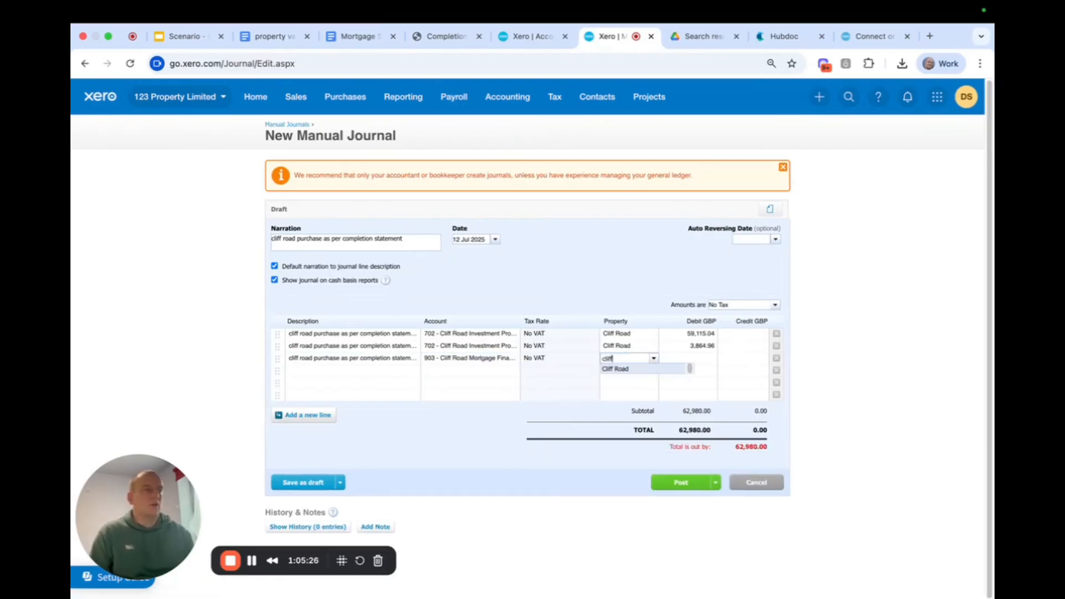
pyautogui.click(614, 369)
# Take the mortgage advance from the completion statement and enter it as a 62,980.00 credit on the third journal line.
pyautogui.click(433, 37)
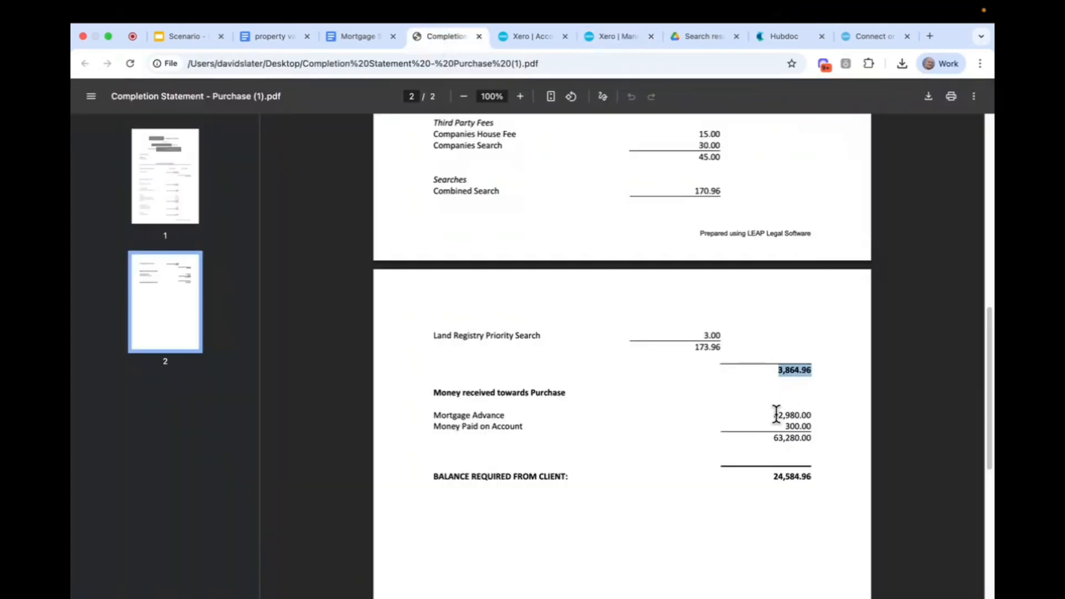
pyautogui.moveTo(773, 415); pyautogui.dragTo(812, 414)
pyautogui.click(521, 36)
pyautogui.click(631, 40)
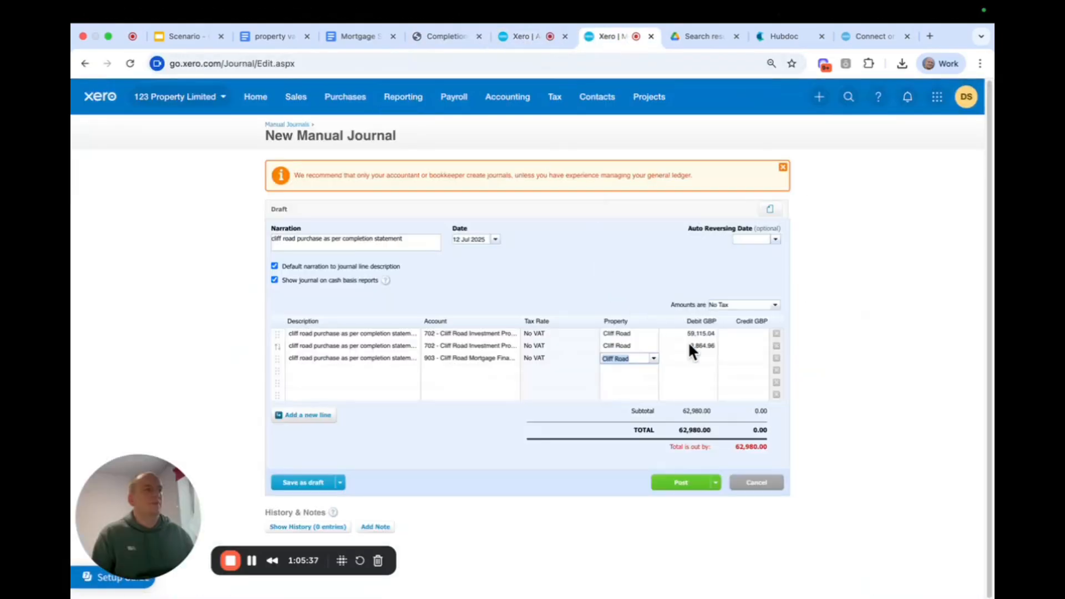
pyautogui.click(693, 358)
pyautogui.click(741, 358)
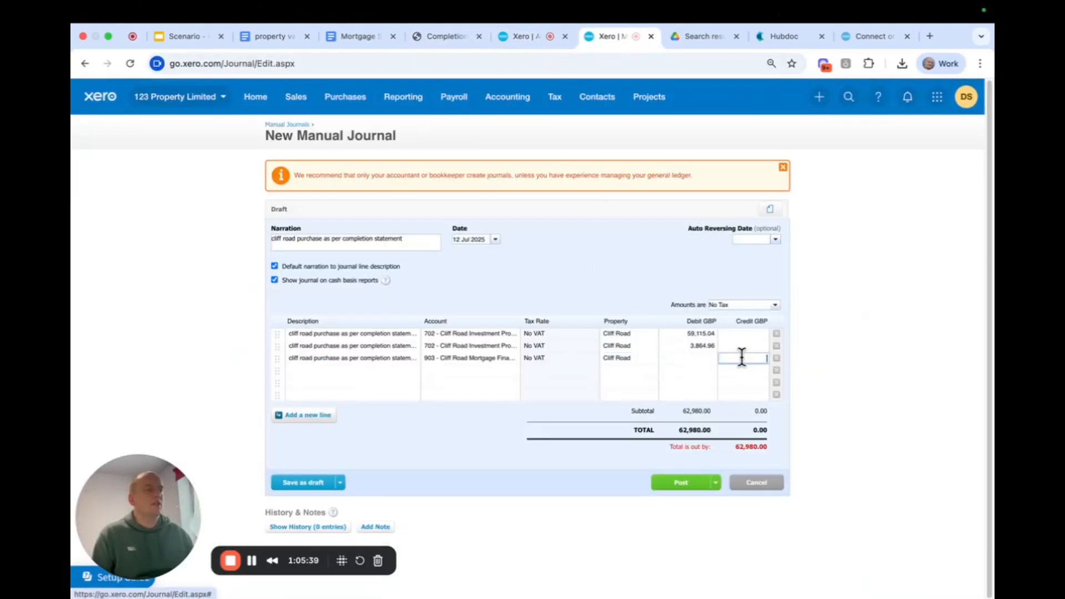
pyautogui.write('62980')
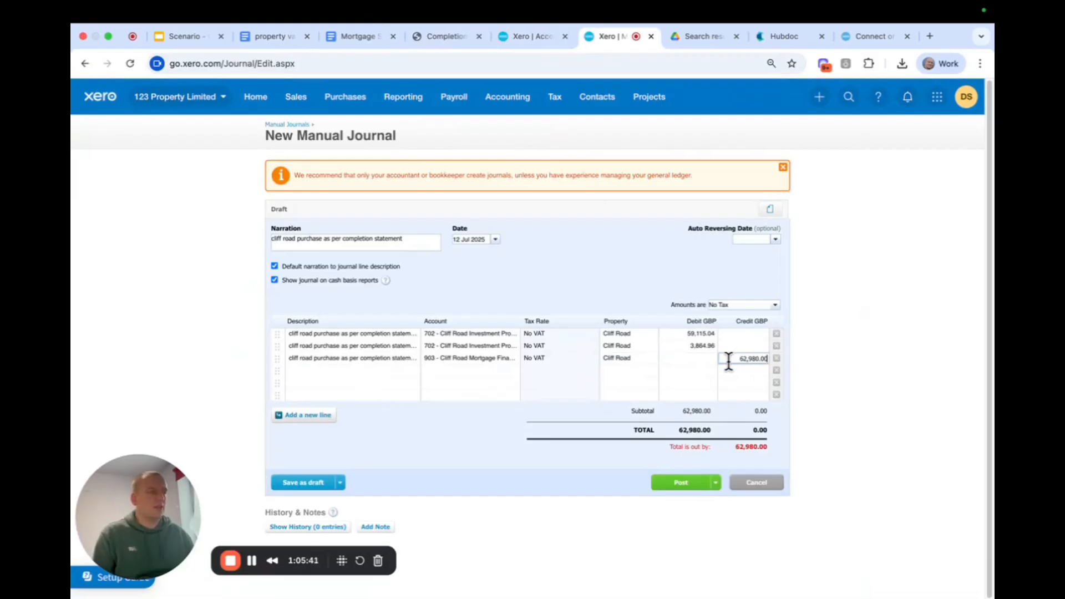
pyautogui.click(637, 258)
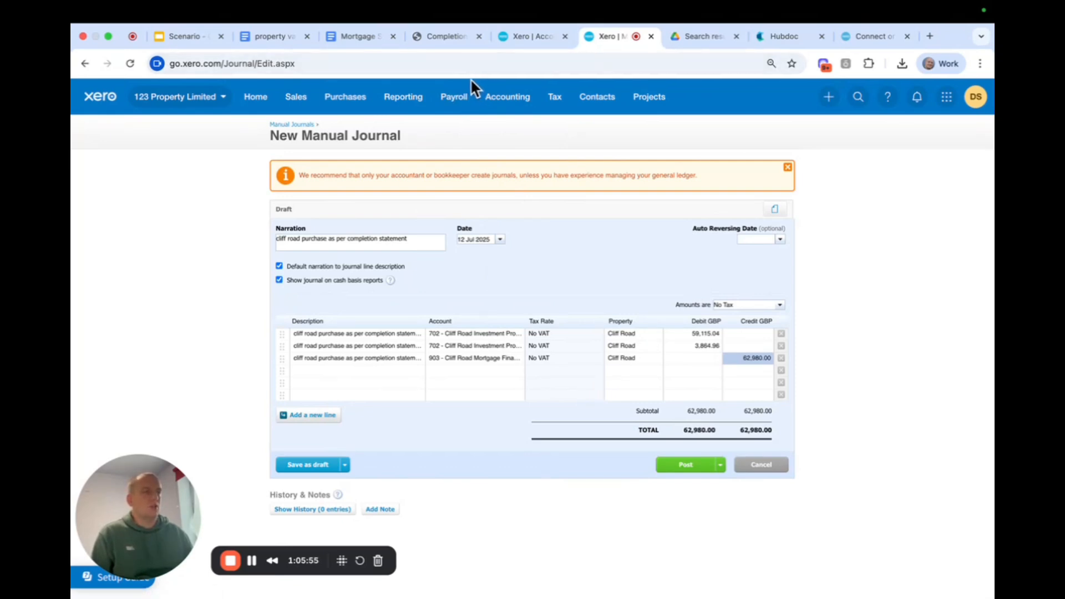
# Check Cliff Road's TT fee, arrangement fee and balance in the Mortgage Summary document, and return to the journal.
pyautogui.click(365, 39)
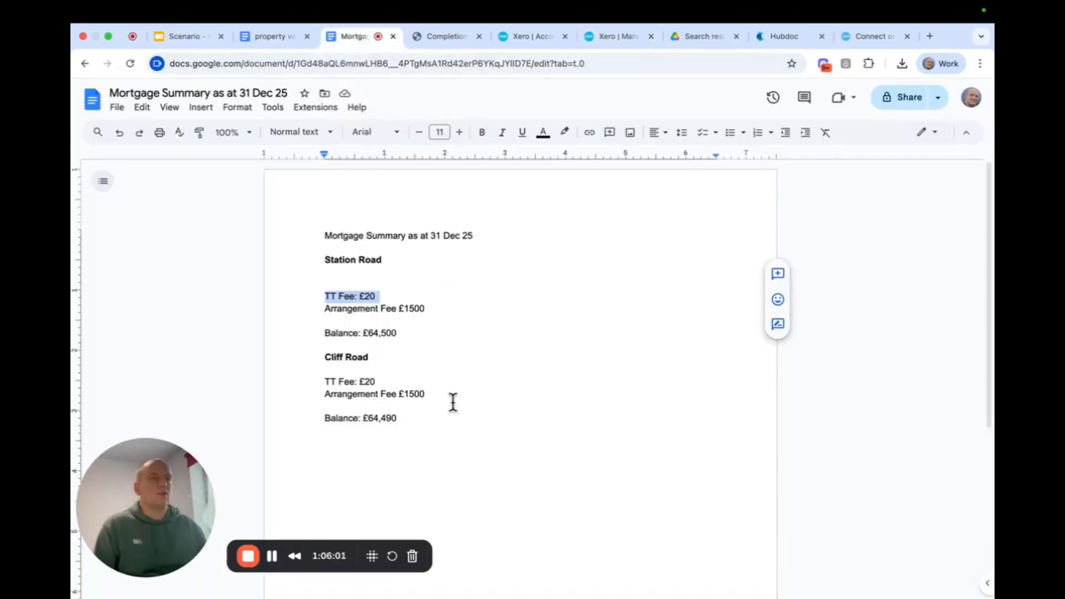
pyautogui.click(622, 42)
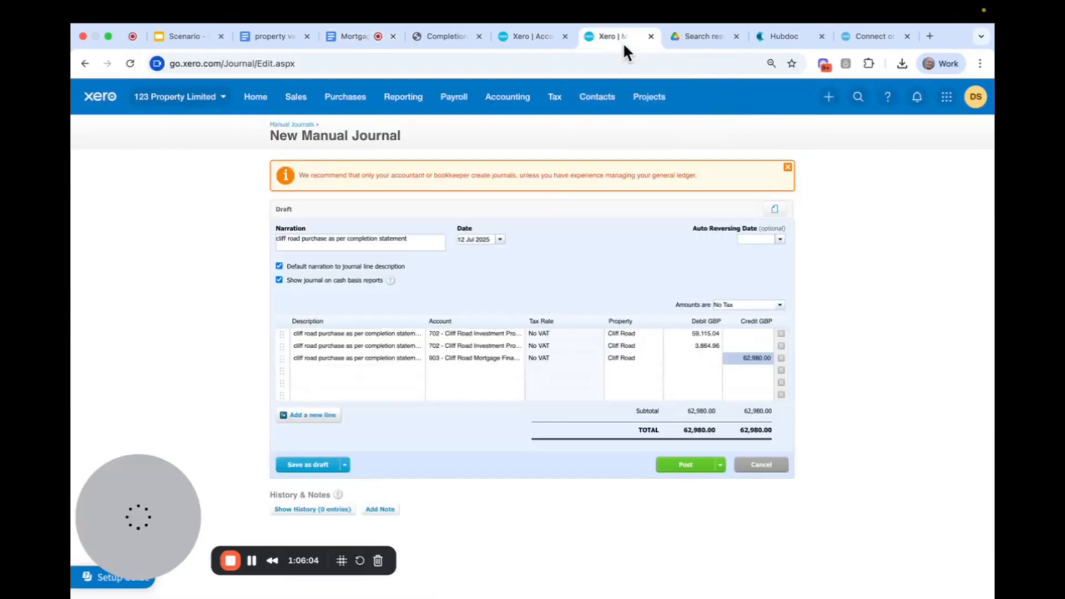
# Describe the fourth and fifth journal lines as "cliff road purchase as per completion statement - mortgage fees added to loan".
pyautogui.click(351, 372)
pyautogui.moveTo(374, 378); pyautogui.dragTo(295, 378)
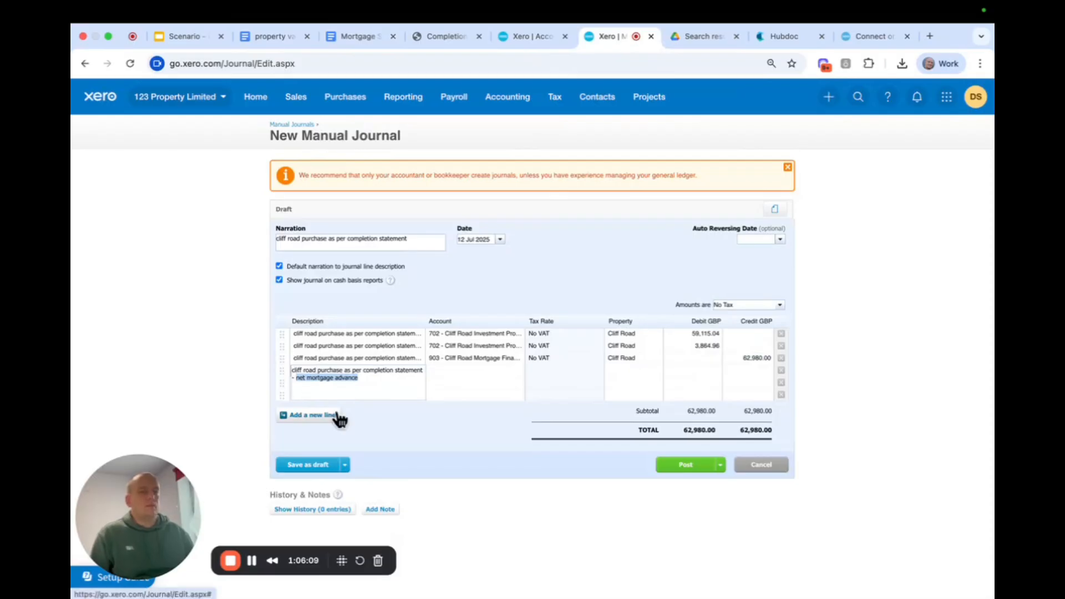
pyautogui.write('mortga')
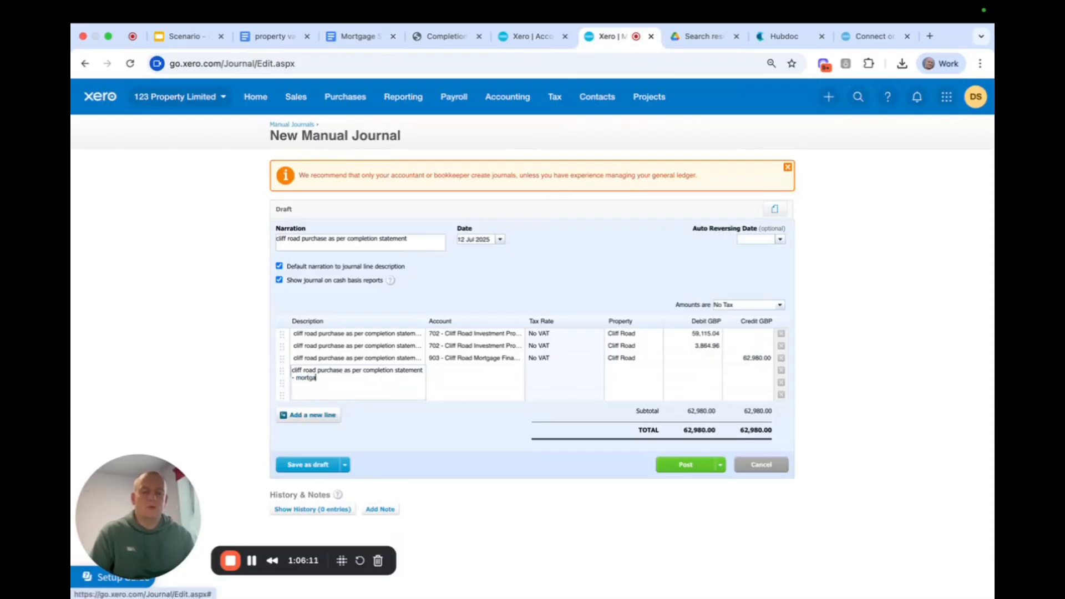
pyautogui.write('ge fees ad')
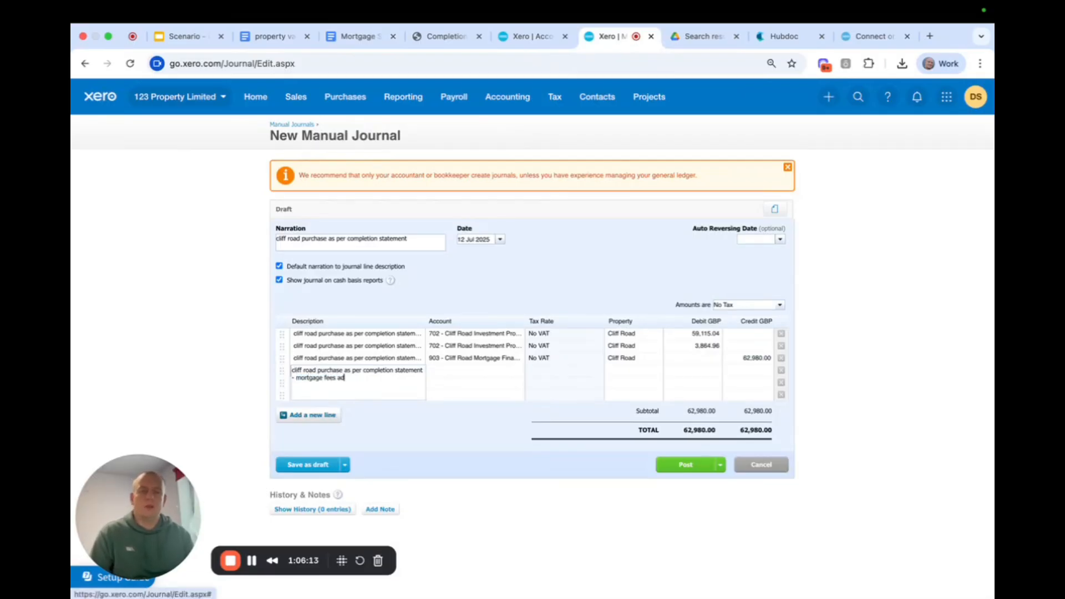
pyautogui.write('ded')
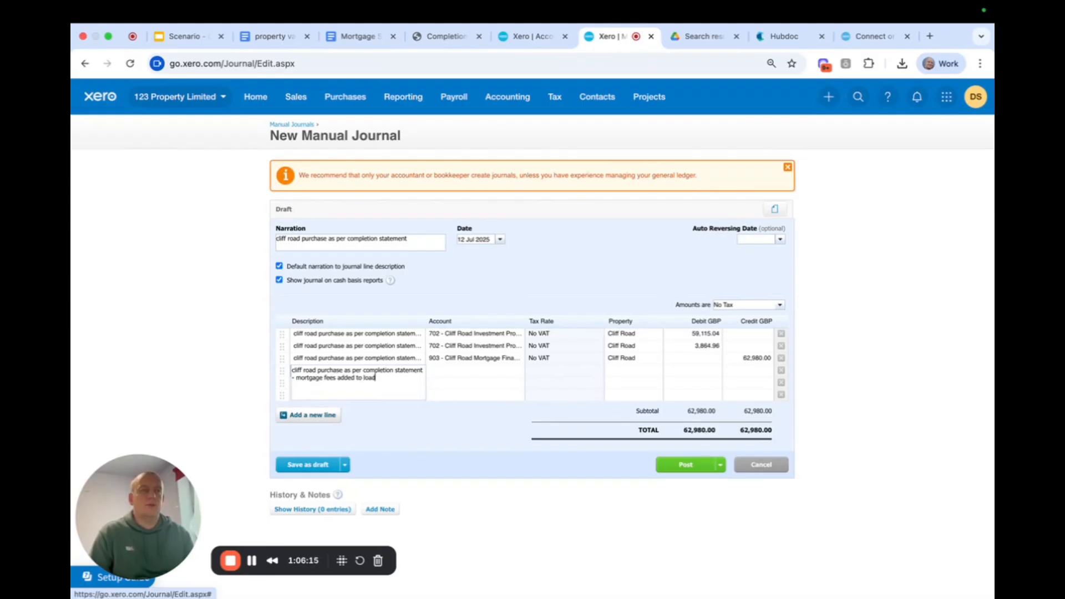
pyautogui.write(' to loan')
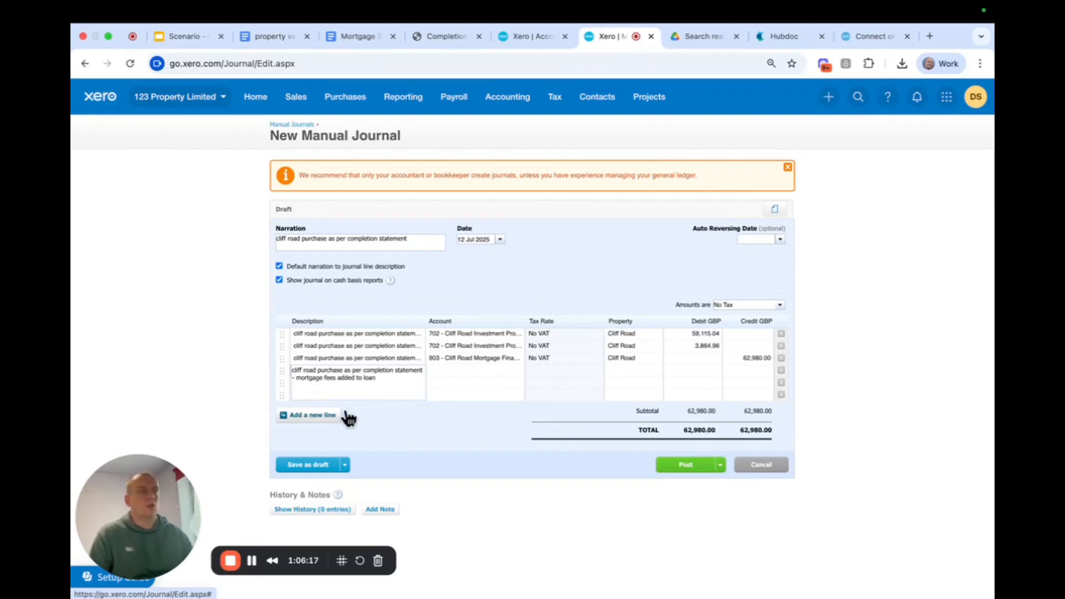
pyautogui.click(434, 278)
pyautogui.click(373, 383)
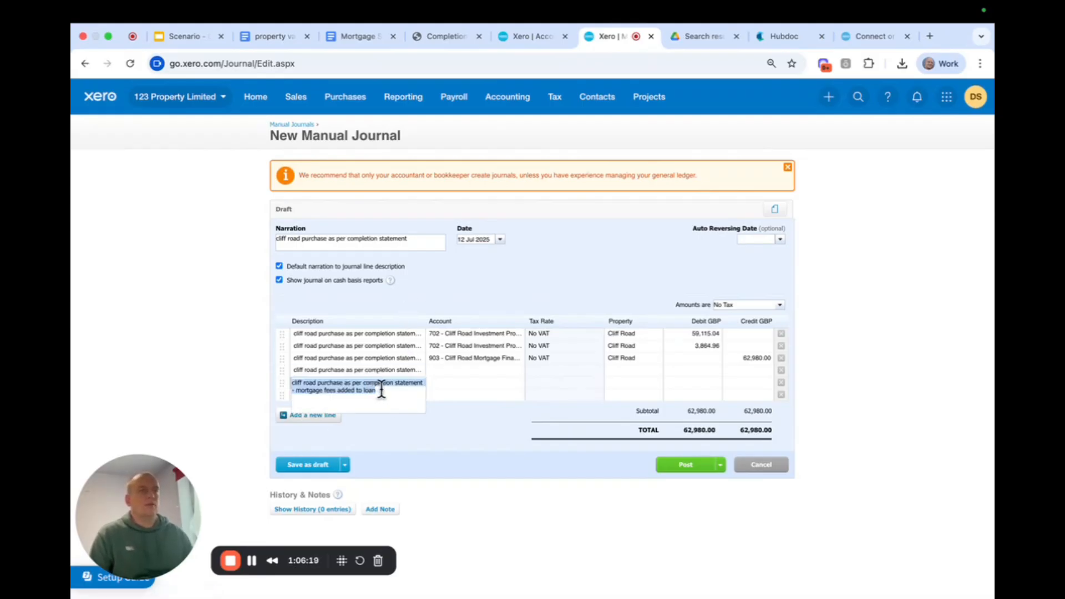
# Assign the fourth journal line to account 991 - Finance charges and the fifth to 903 - Cliff Road Mortgage Finance.
pyautogui.click(457, 370)
pyautogui.write('fin')
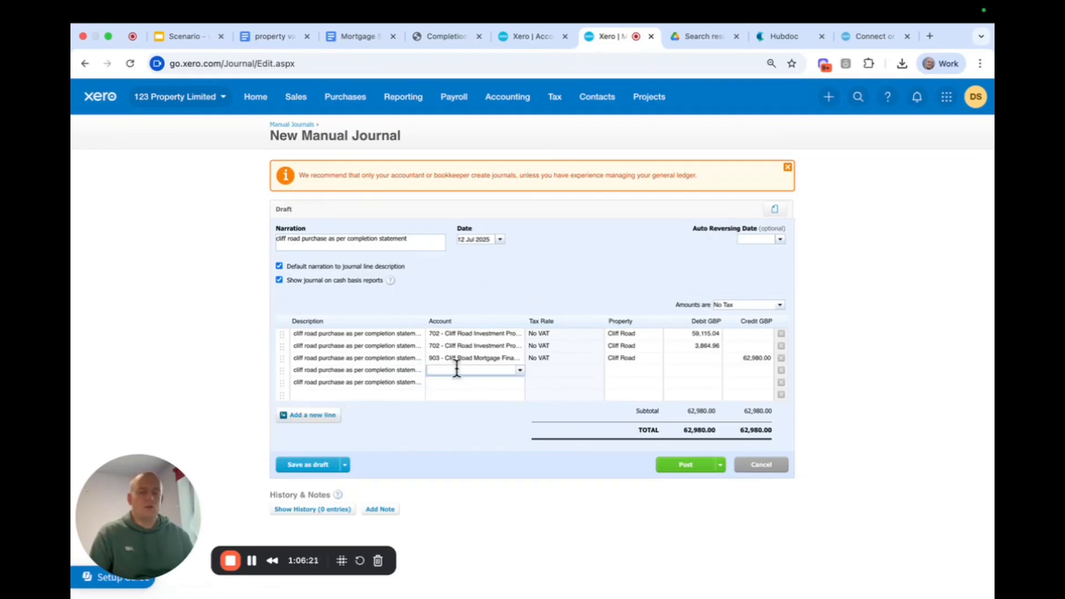
pyautogui.click(458, 381)
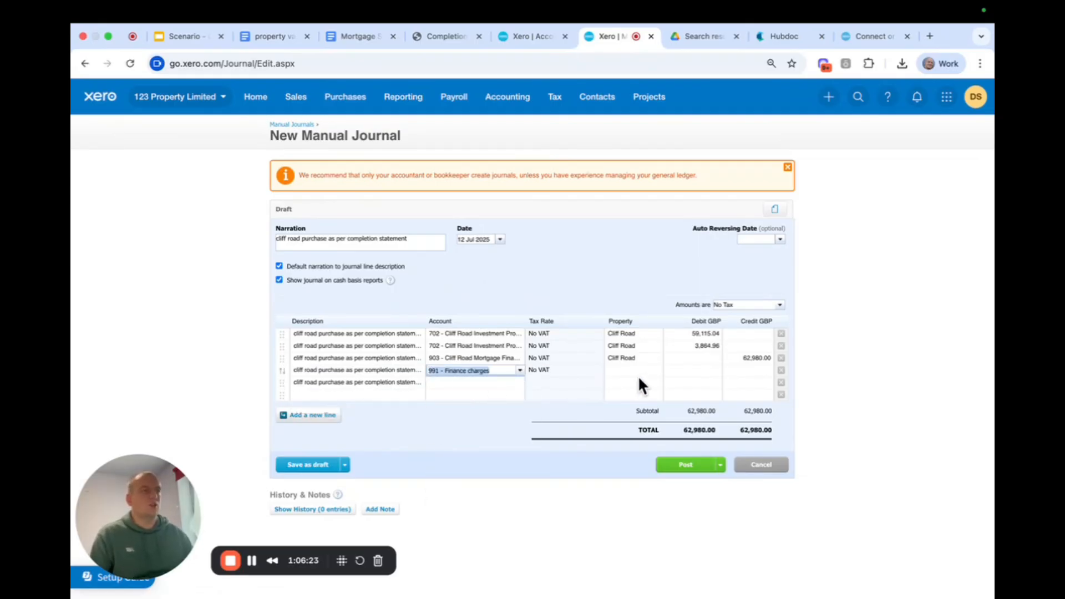
pyautogui.click(469, 383)
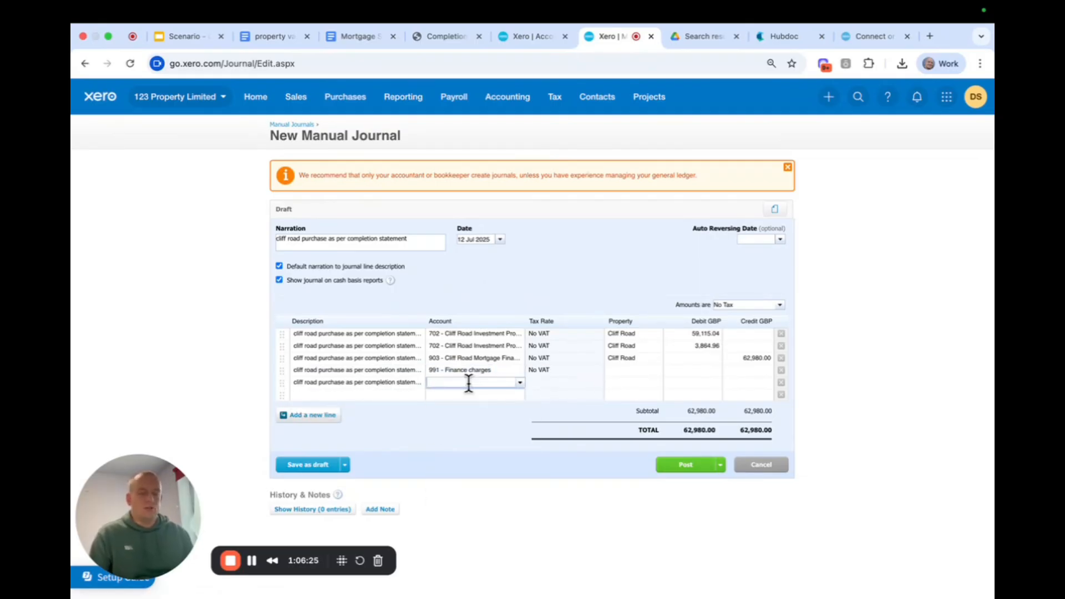
pyautogui.write('cliff')
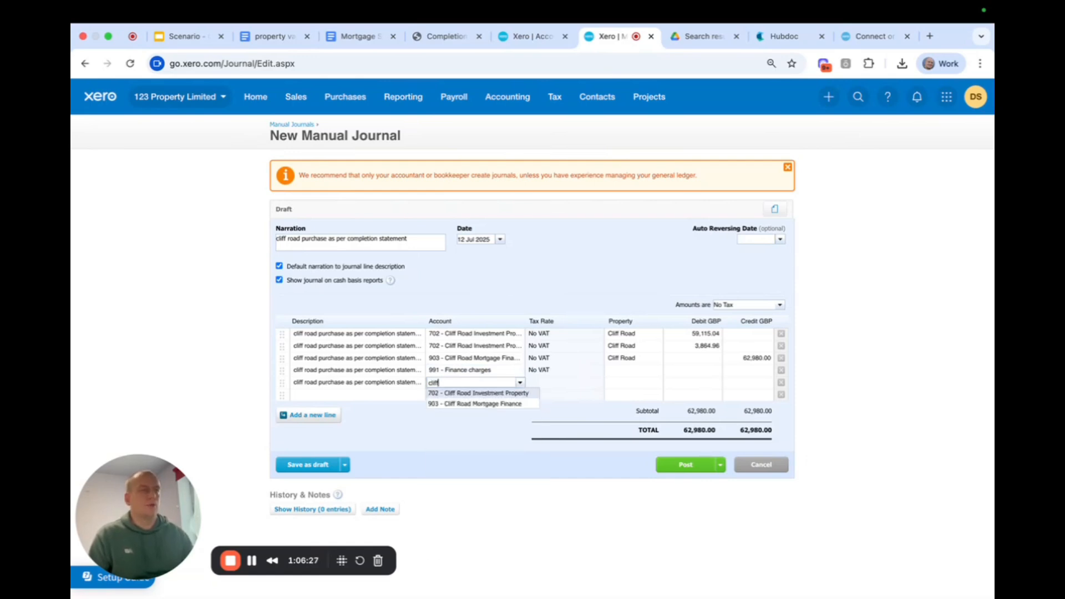
pyautogui.click(476, 404)
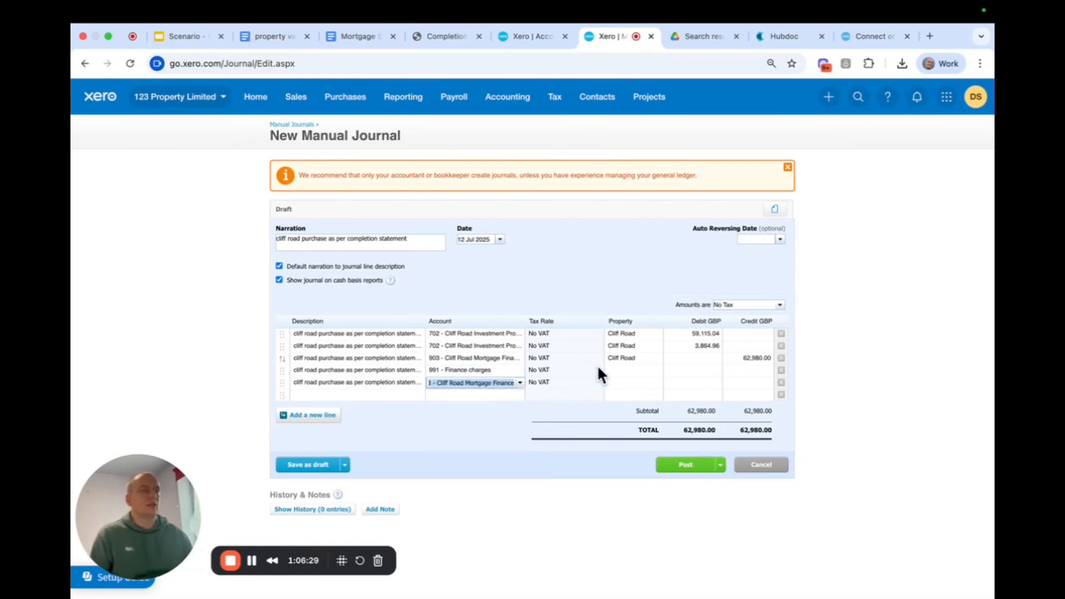
# Set the property to Cliff Road on the fourth and fifth journal lines.
pyautogui.click(621, 370)
pyautogui.write('cliff')
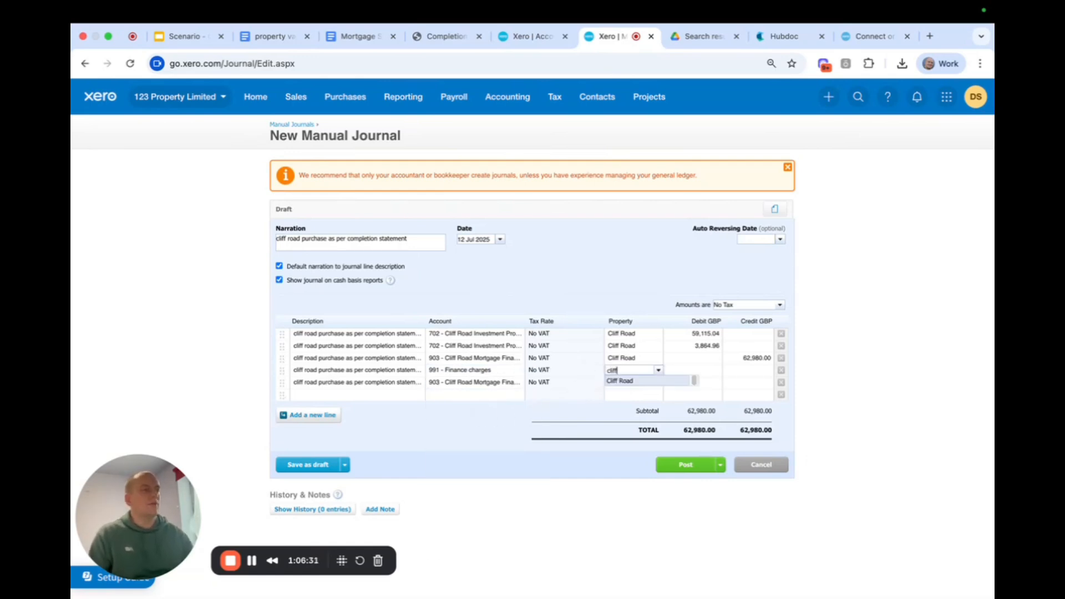
pyautogui.click(625, 381)
pyautogui.click(614, 383)
pyautogui.write('cliff')
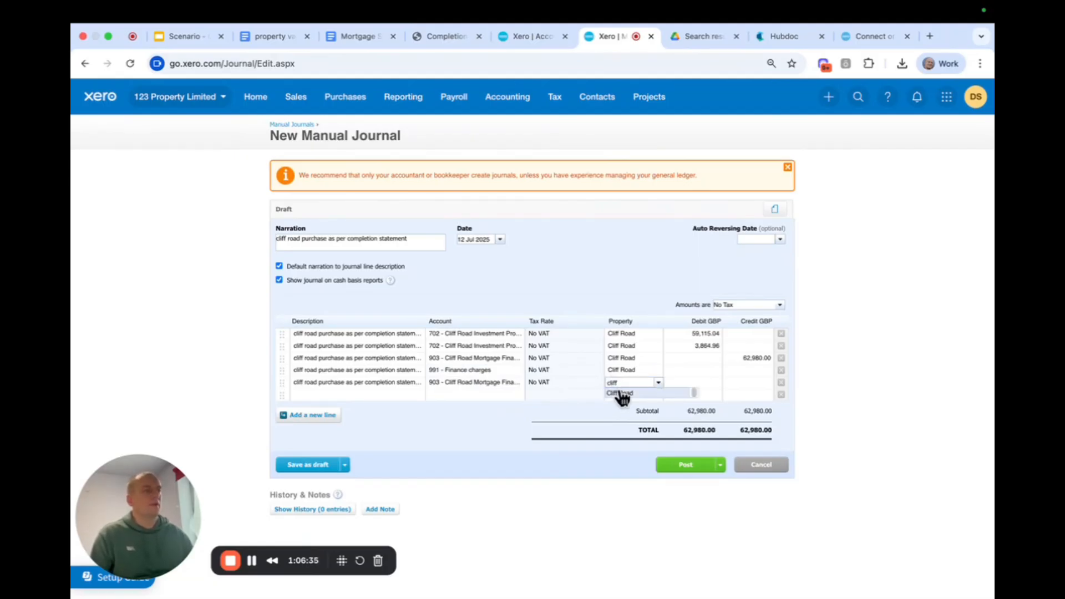
pyautogui.click(621, 394)
# Enter 1,520.00 as a debit on the finance charges line and a credit on the last mortgage line, and post the journal.
pyautogui.click(692, 370)
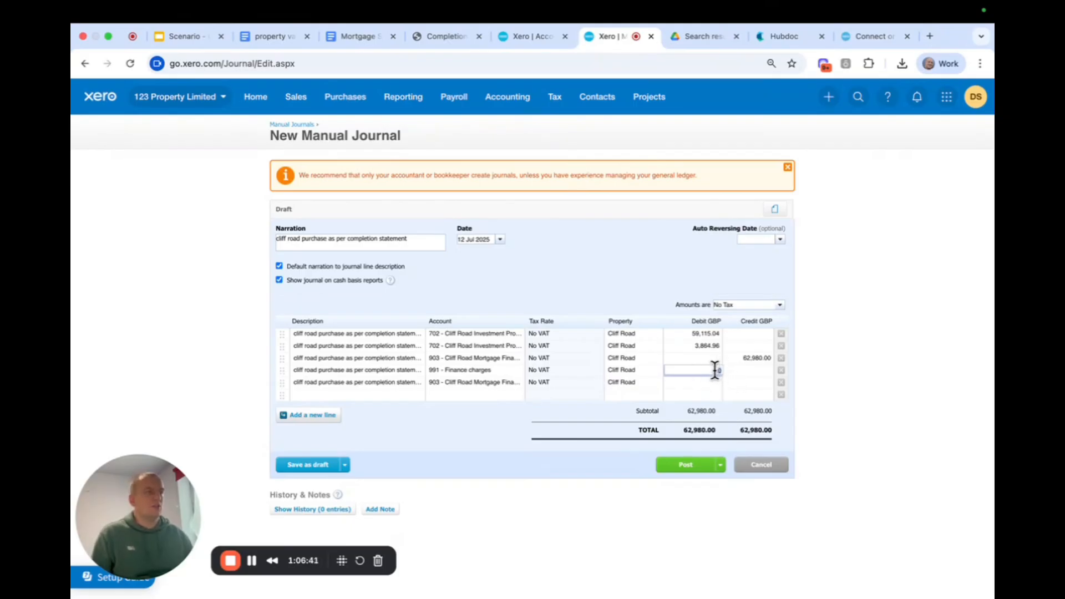
pyautogui.write('15')
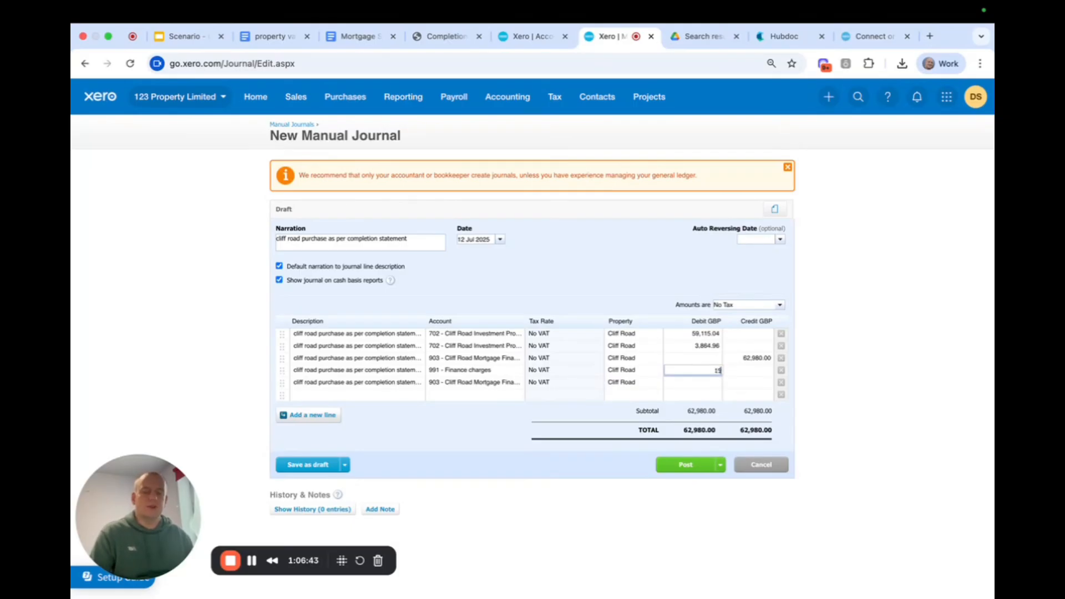
pyautogui.write('20')
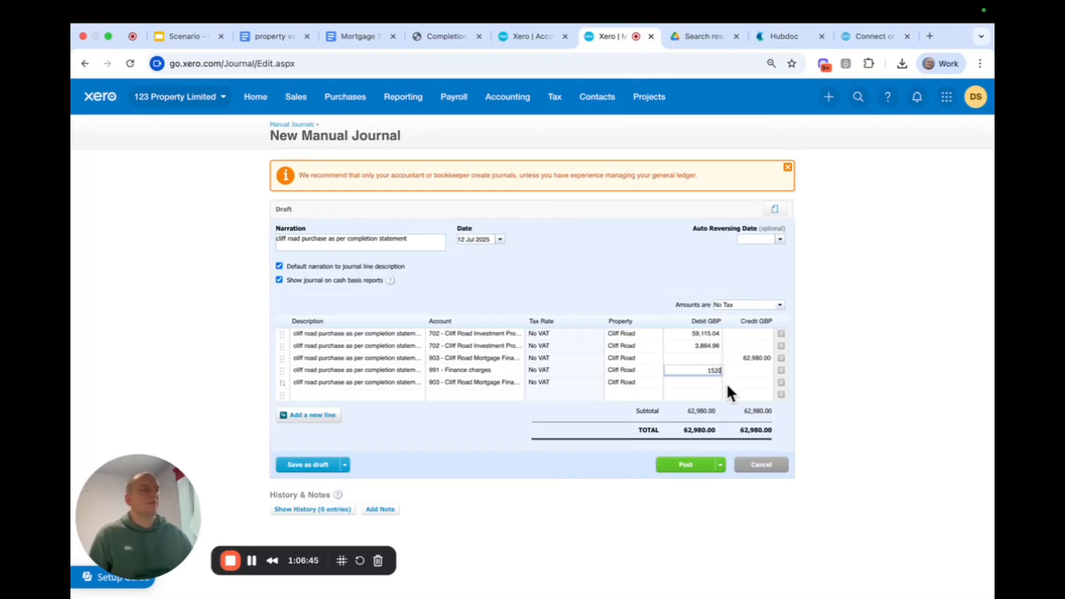
pyautogui.click(728, 386)
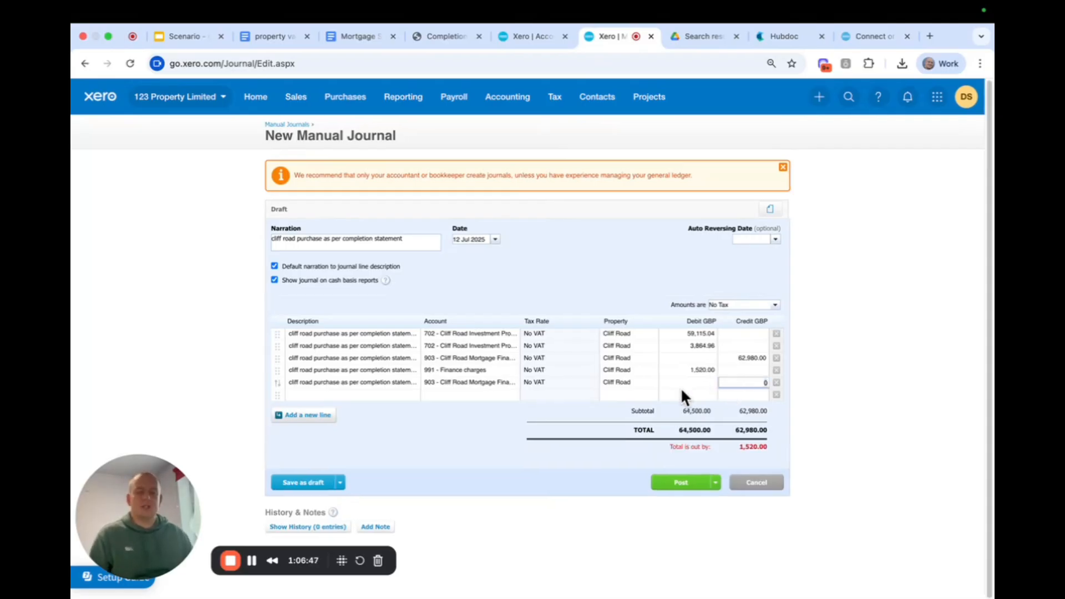
pyautogui.write('152')
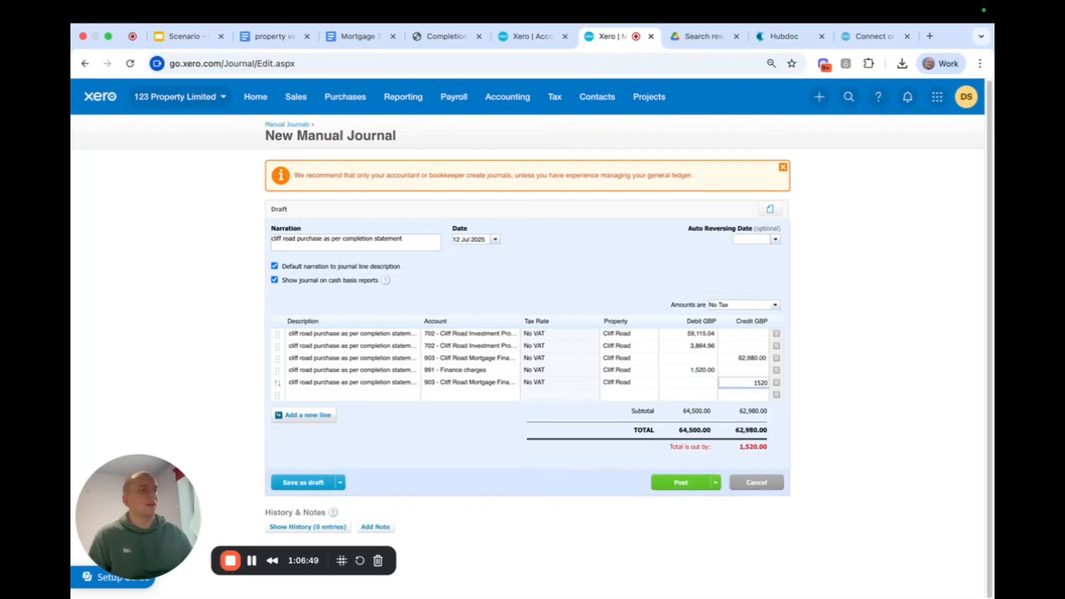
pyautogui.click(632, 288)
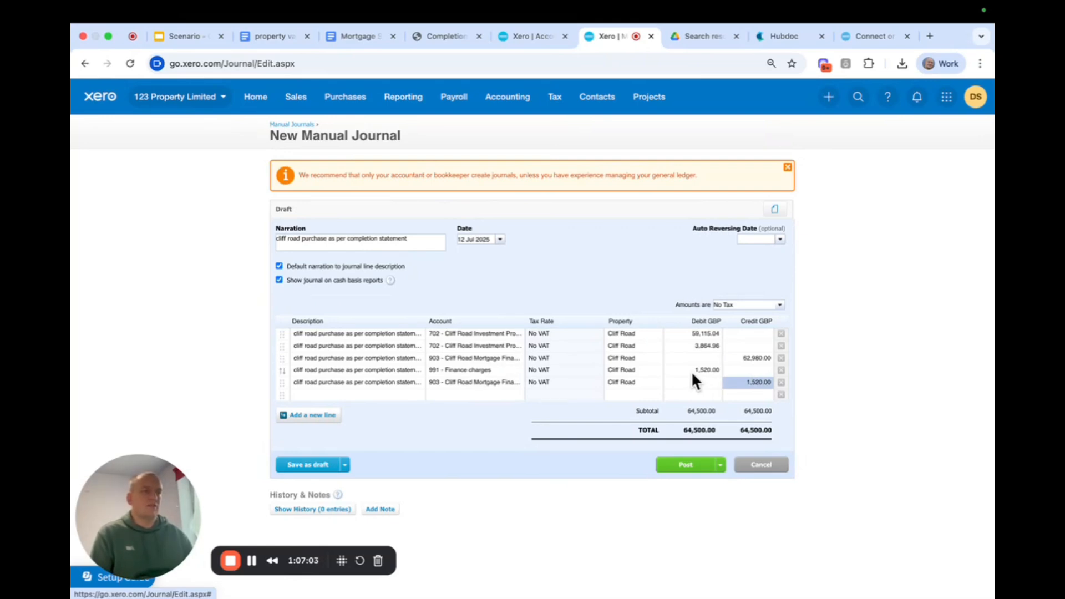
pyautogui.click(686, 464)
# Run the Balance Sheet as at 31 Dec 2025 and review the property, bank, loan, mortgage and capital balances.
pyautogui.click(400, 99)
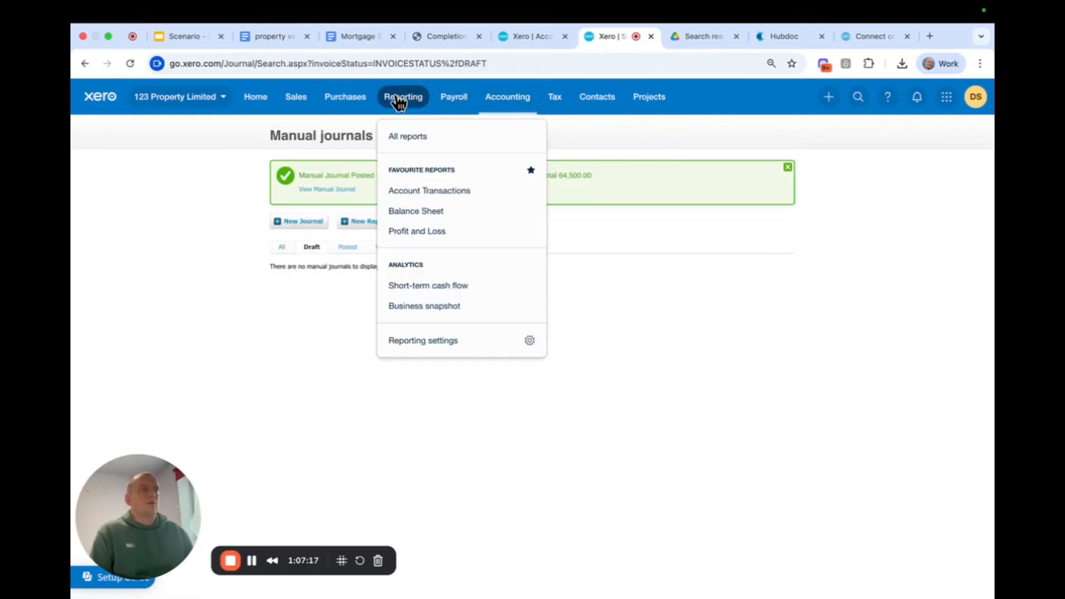
pyautogui.click(421, 217)
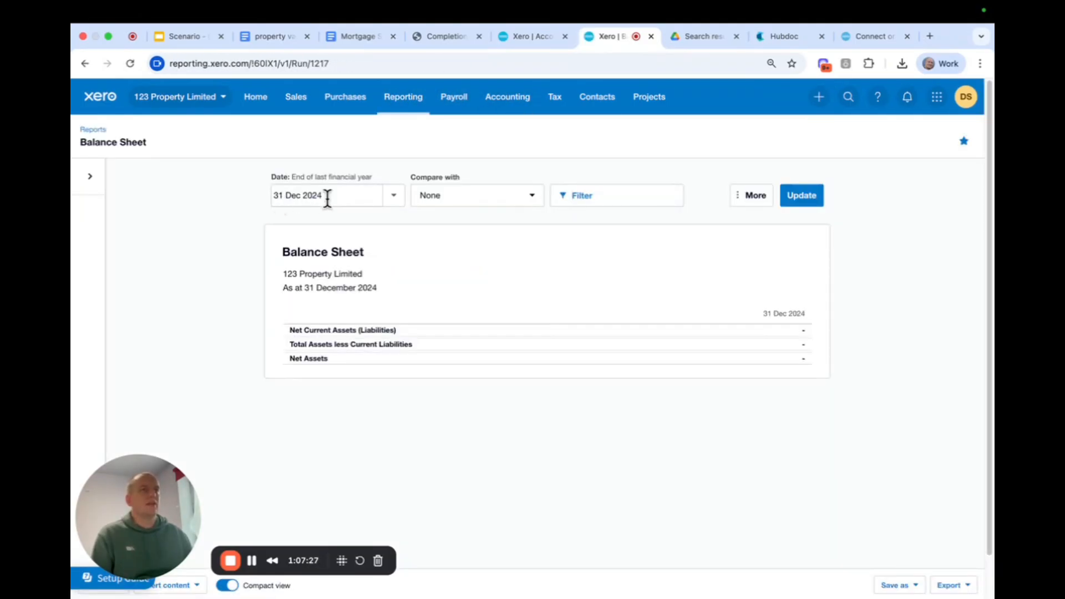
pyautogui.click(329, 197)
pyautogui.write('31 Dec 2025')
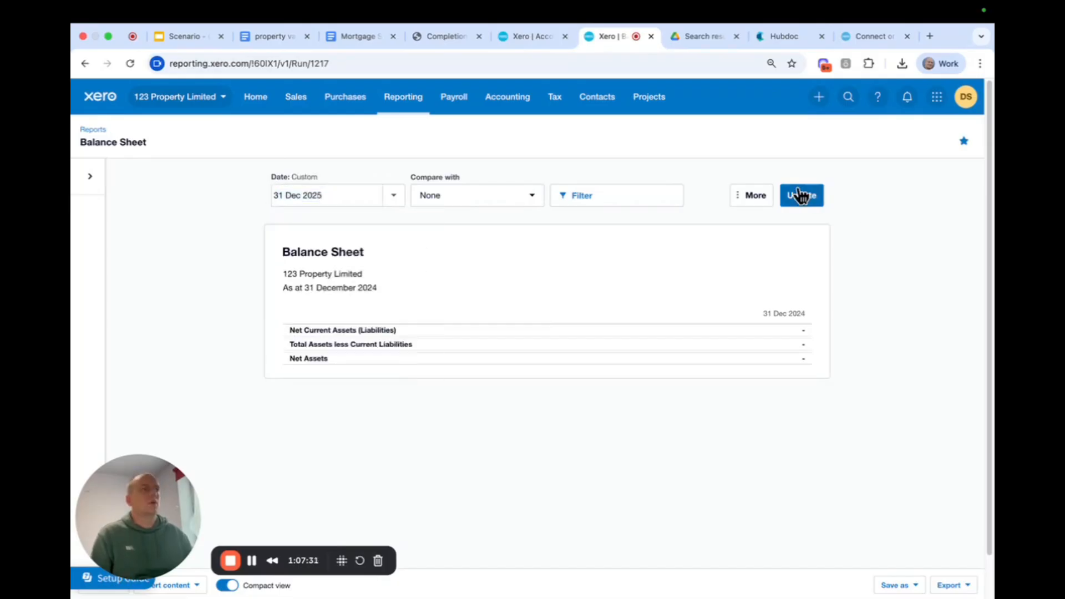
pyautogui.click(798, 195)
pyautogui.scroll(-2, 660, 267)
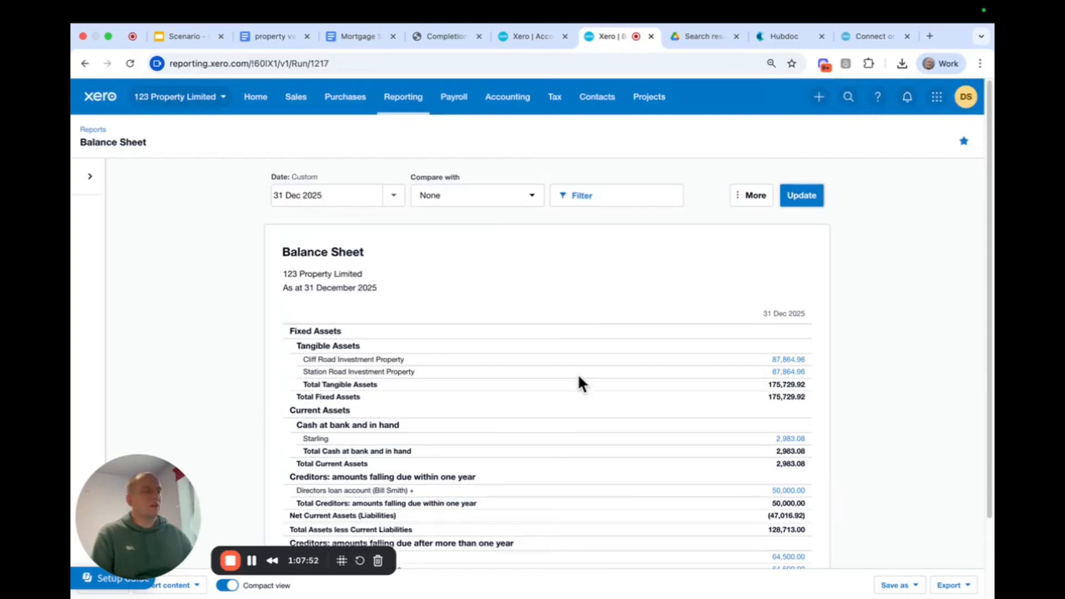
pyautogui.scroll(-2, 578, 383)
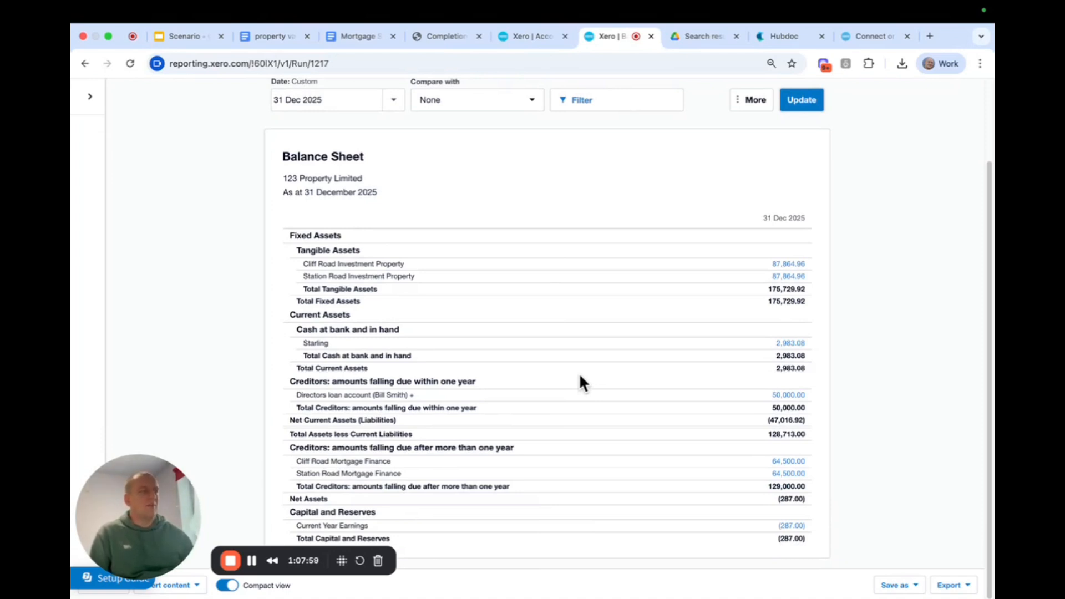
pyautogui.scroll(3, 554, 287)
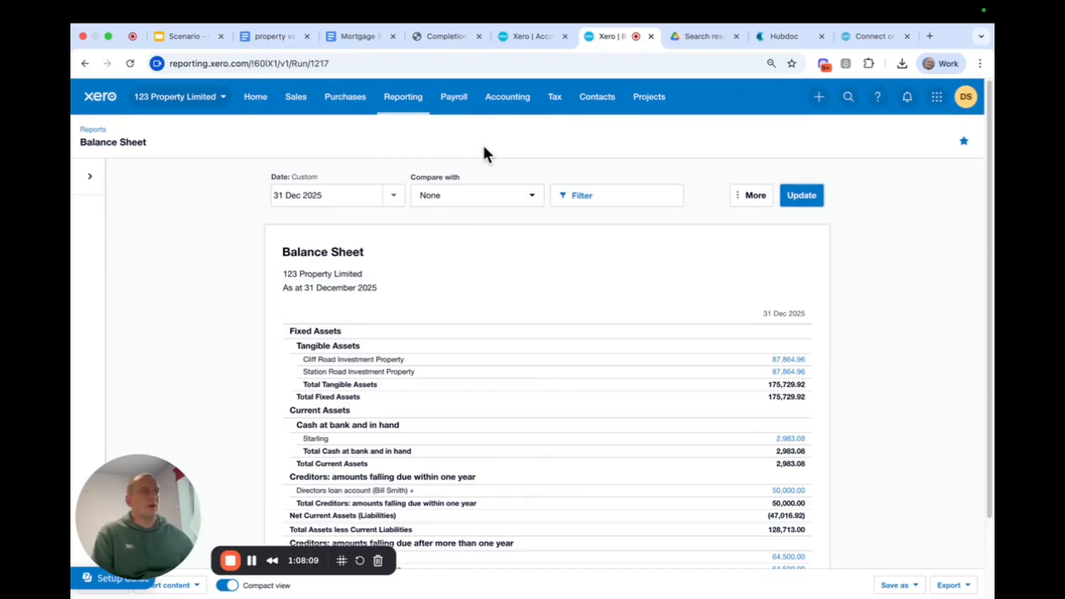
# Create a new manual journal with the narration "share capital on formation of company".
pyautogui.click(495, 103)
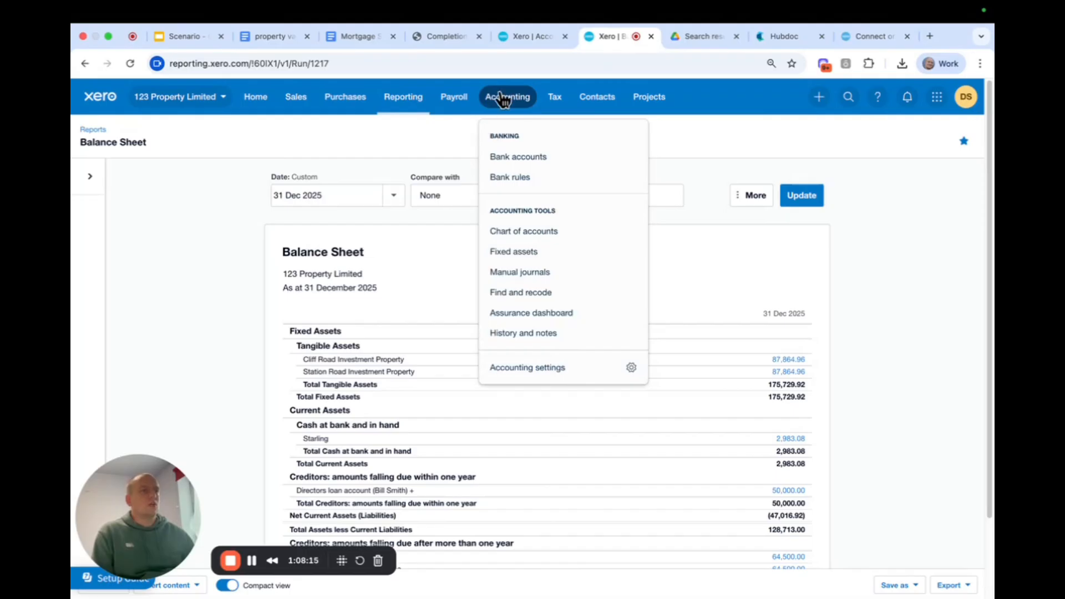
pyautogui.click(547, 278)
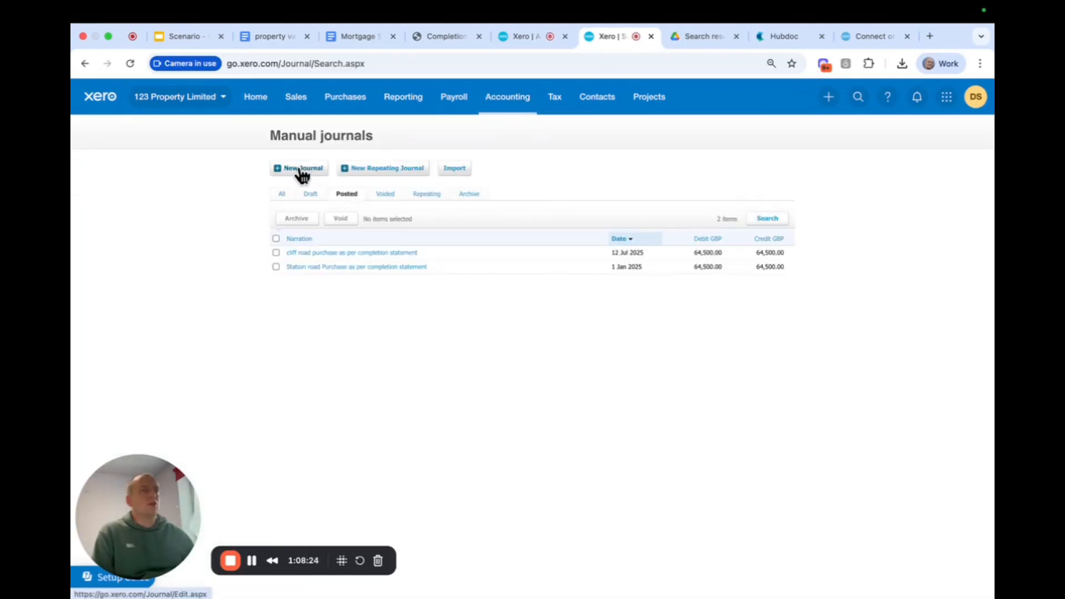
pyautogui.click(302, 169)
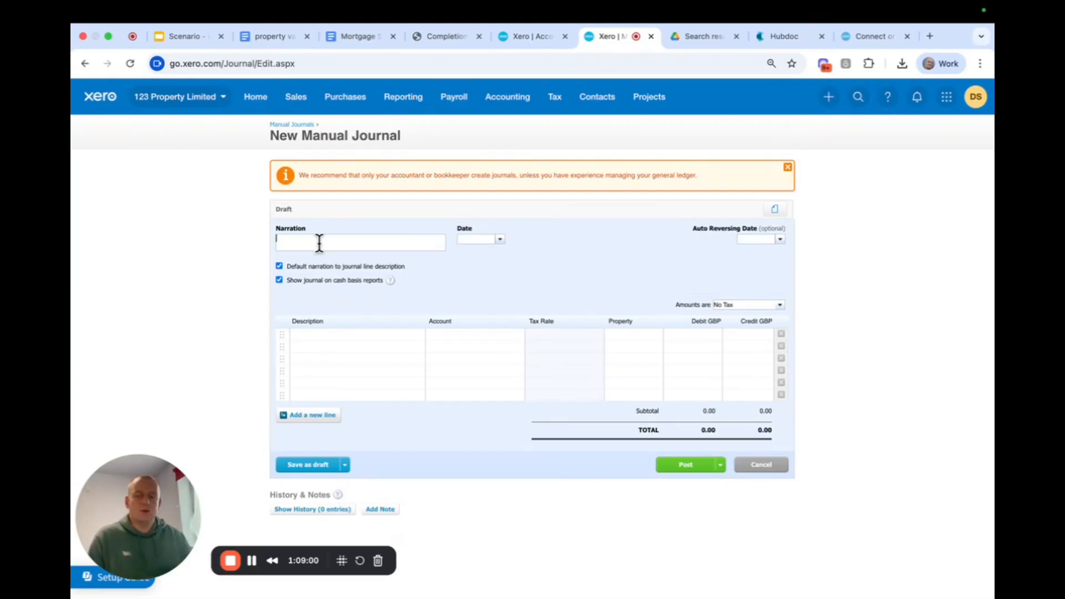
pyautogui.write('share capita')
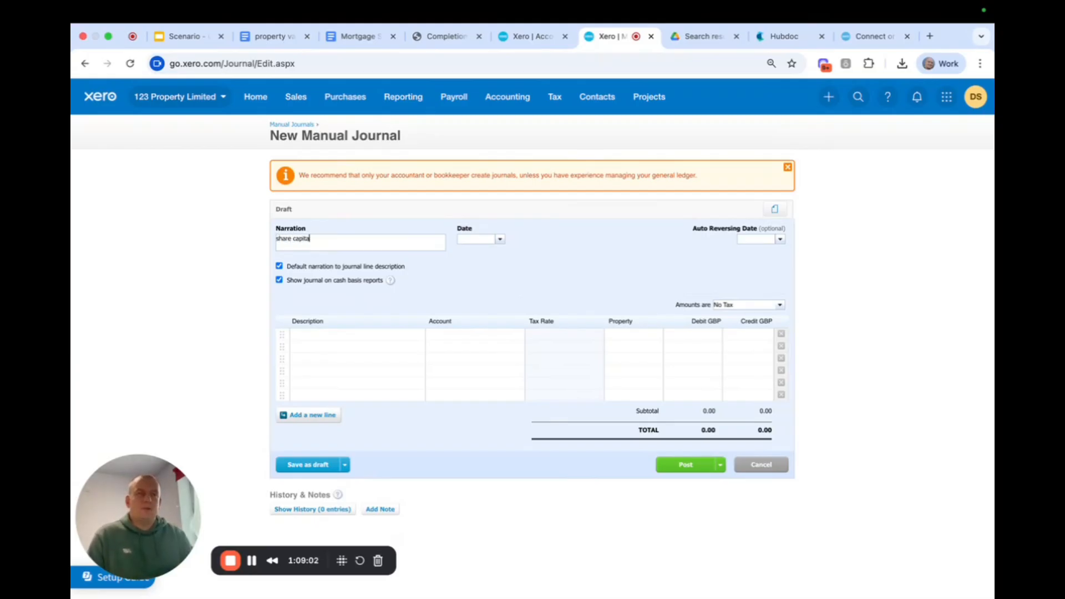
pyautogui.write('l on')
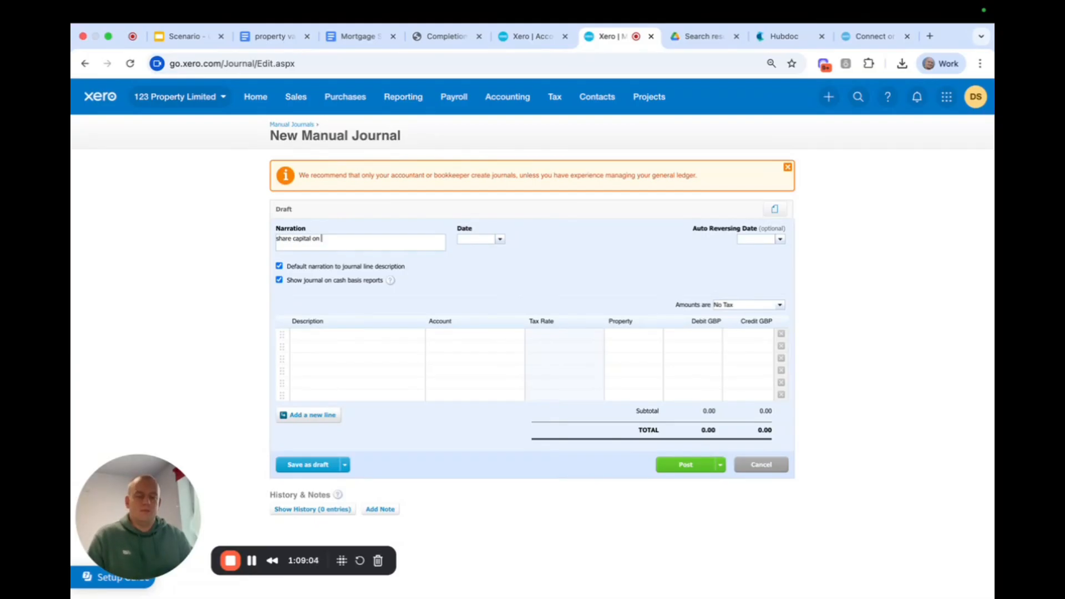
pyautogui.write(' formation of company')
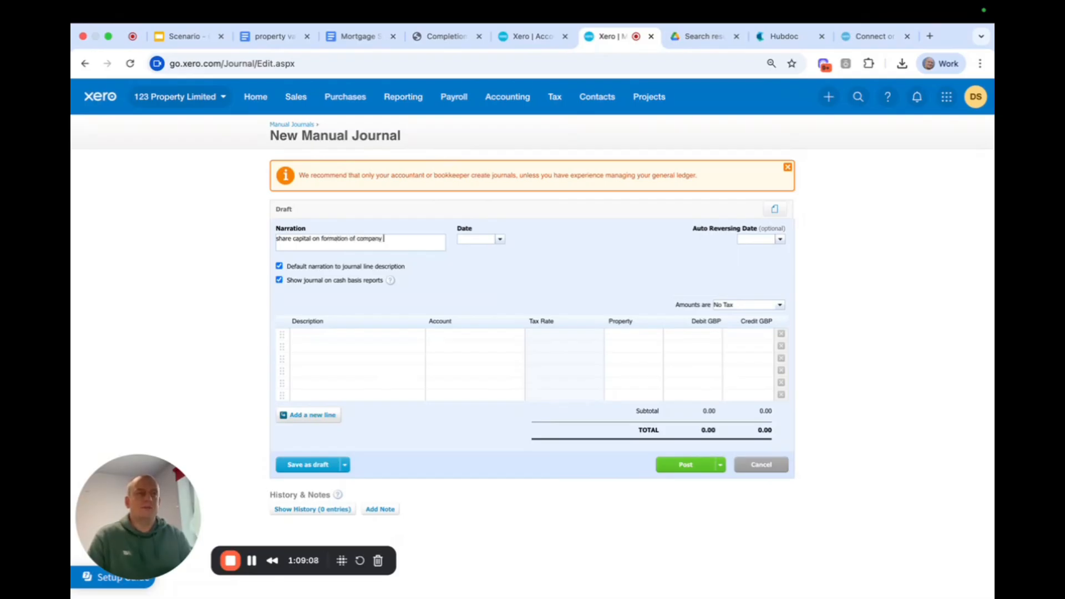
# Date the journal 31 Dec 2024 and fill the first line's description with the default narration.
pyautogui.click(486, 238)
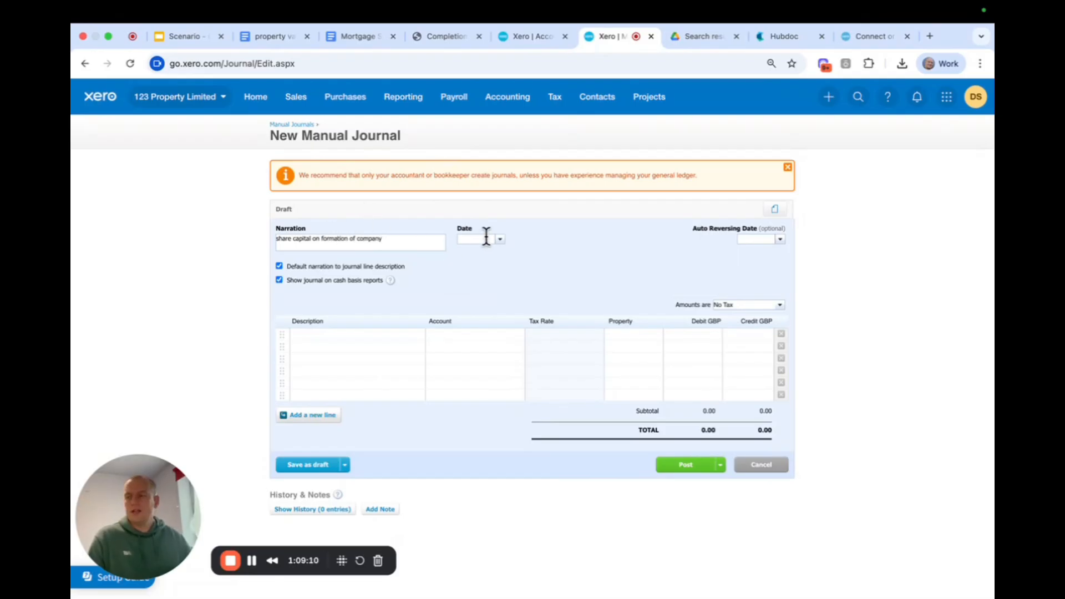
pyautogui.write('31 de')
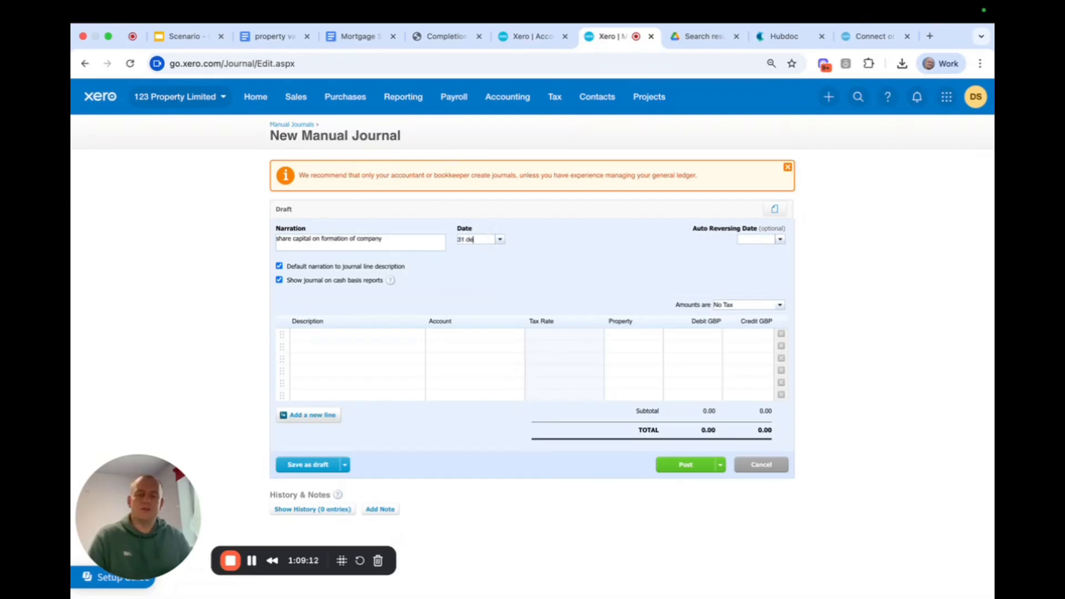
pyautogui.write('c 24')
pyautogui.doubleClick(517, 295)
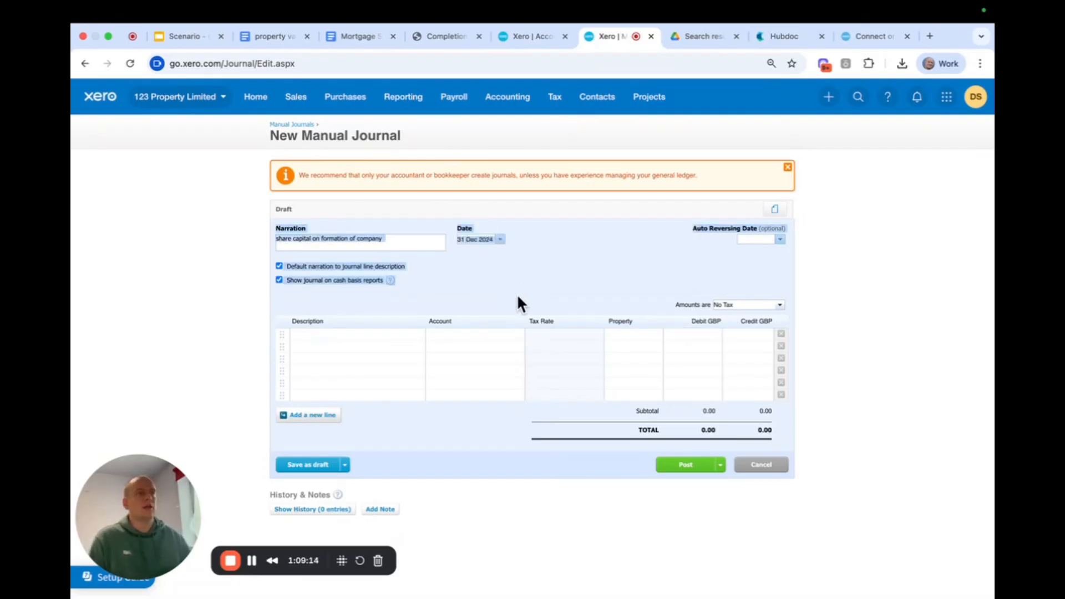
pyautogui.click(343, 336)
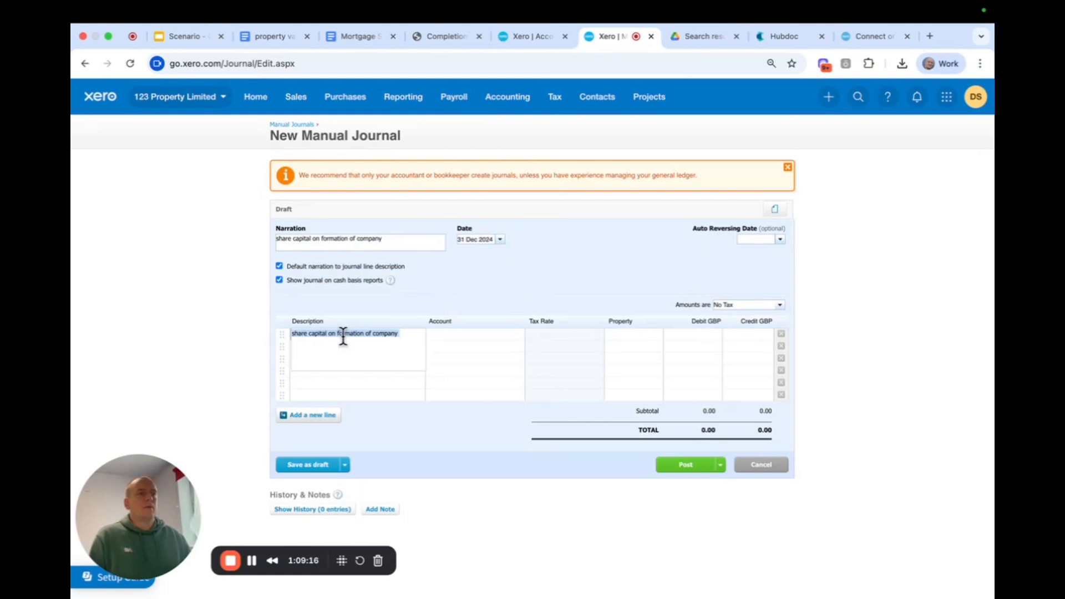
# Add a second line with the default narration, and assign accounts 950 - Share capital to the first line and 896 - Directors loan account to the second.
pyautogui.click(363, 345)
pyautogui.click(450, 333)
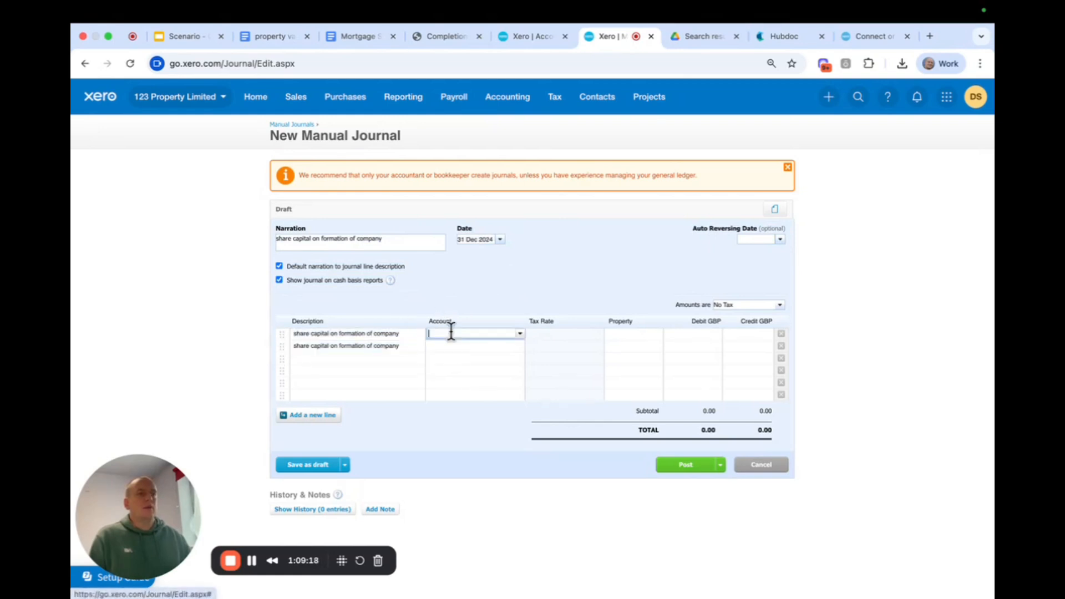
pyautogui.write('sha')
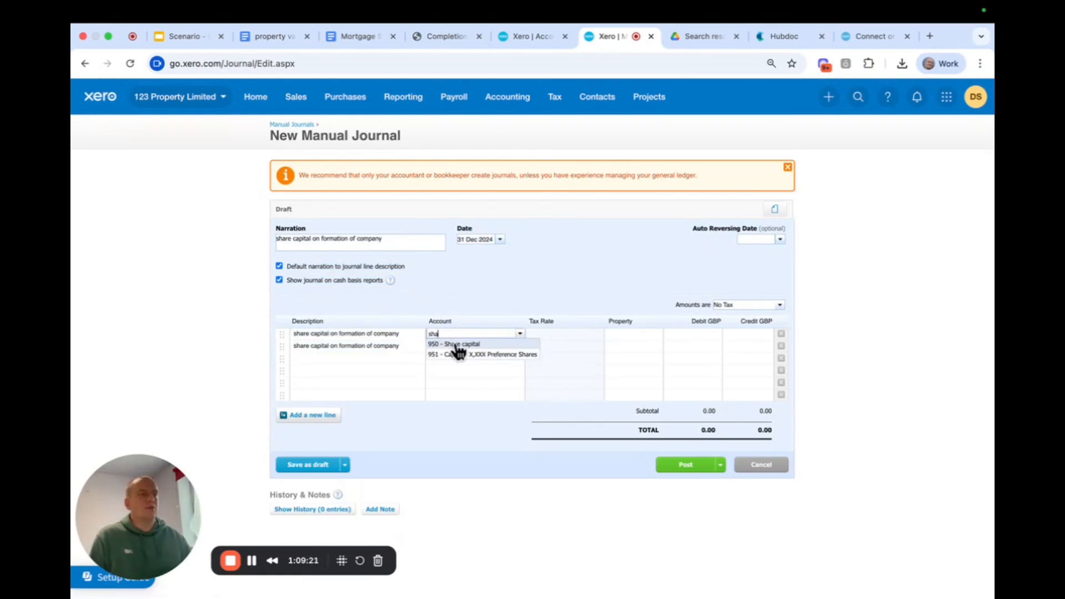
pyautogui.click(456, 344)
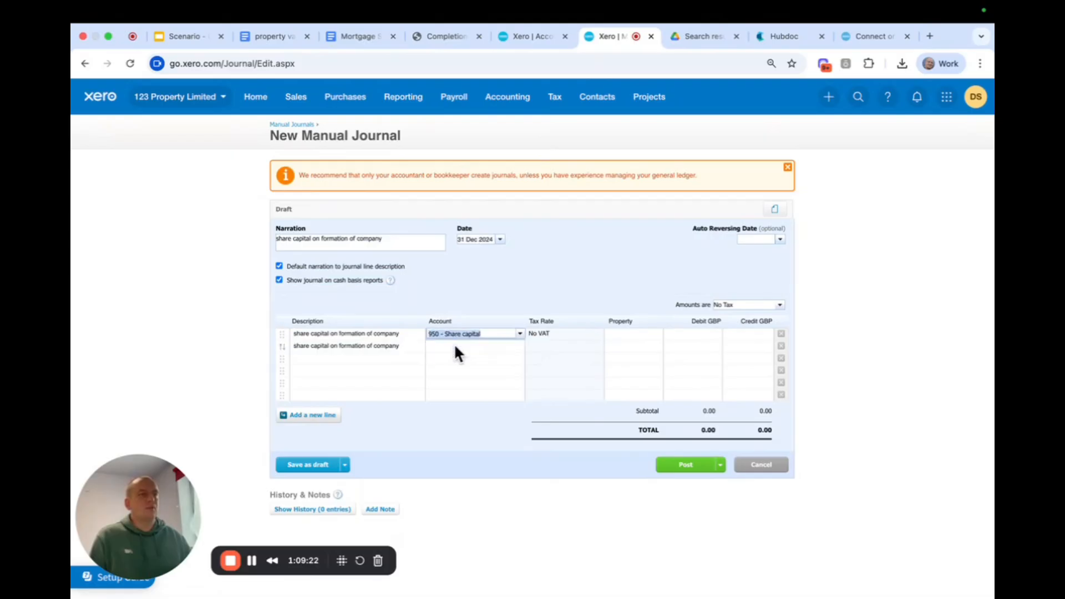
pyautogui.click(536, 297)
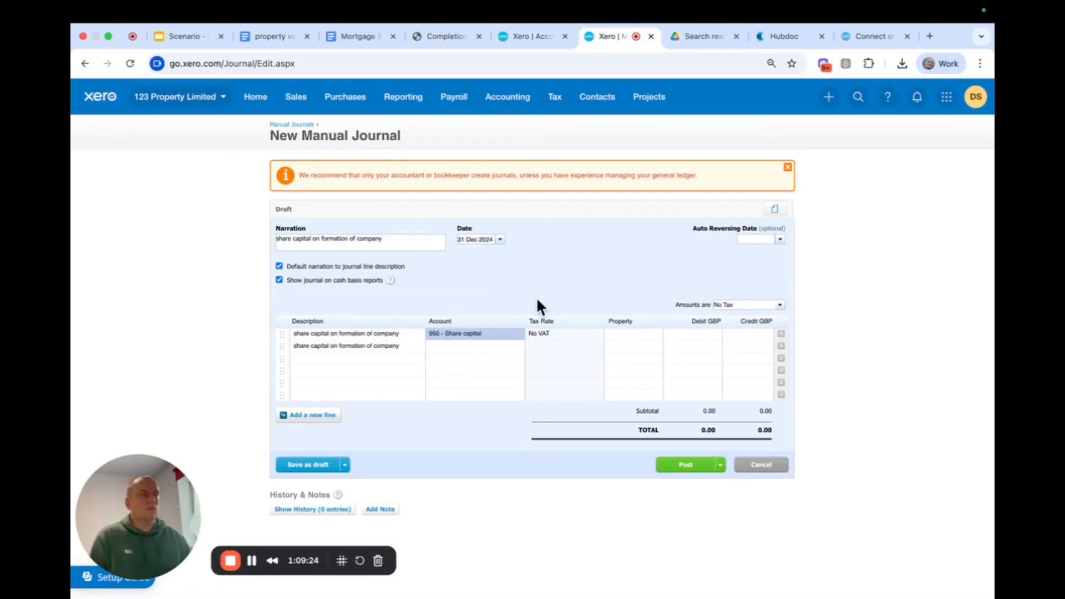
pyautogui.click(467, 346)
pyautogui.write('dir')
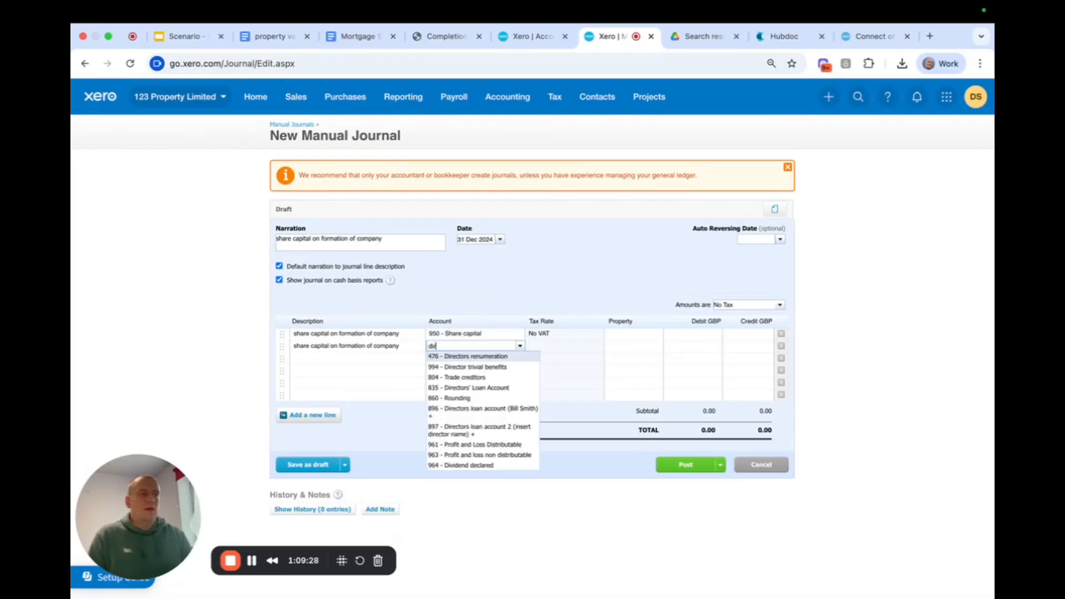
pyautogui.click(480, 391)
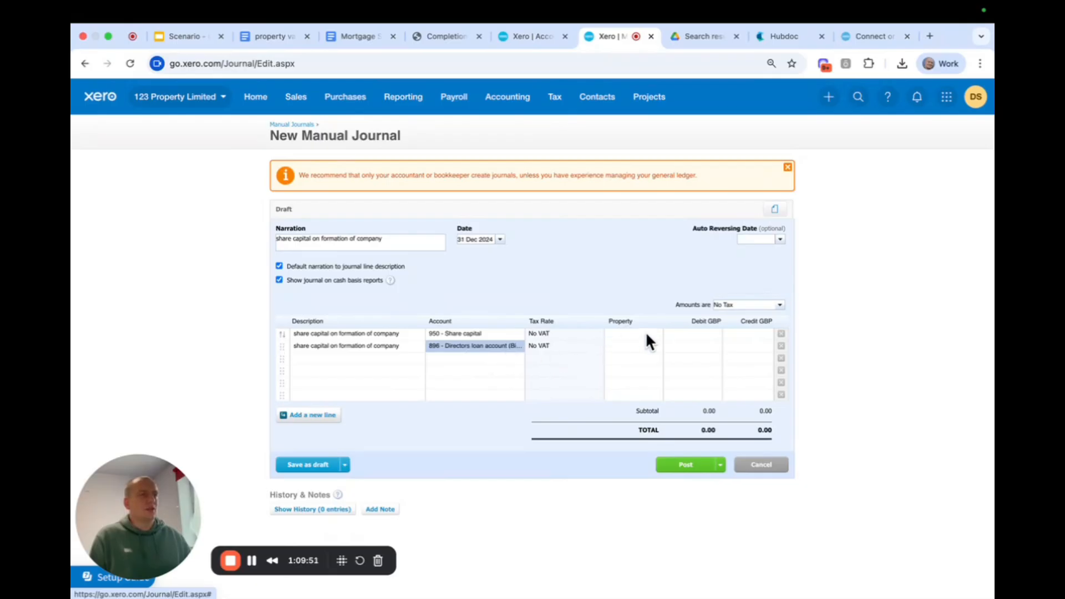
# Enter 10.00 as a credit on the share capital line and a debit on the directors loan account line, and post the journal.
pyautogui.click(743, 336)
pyautogui.write('10')
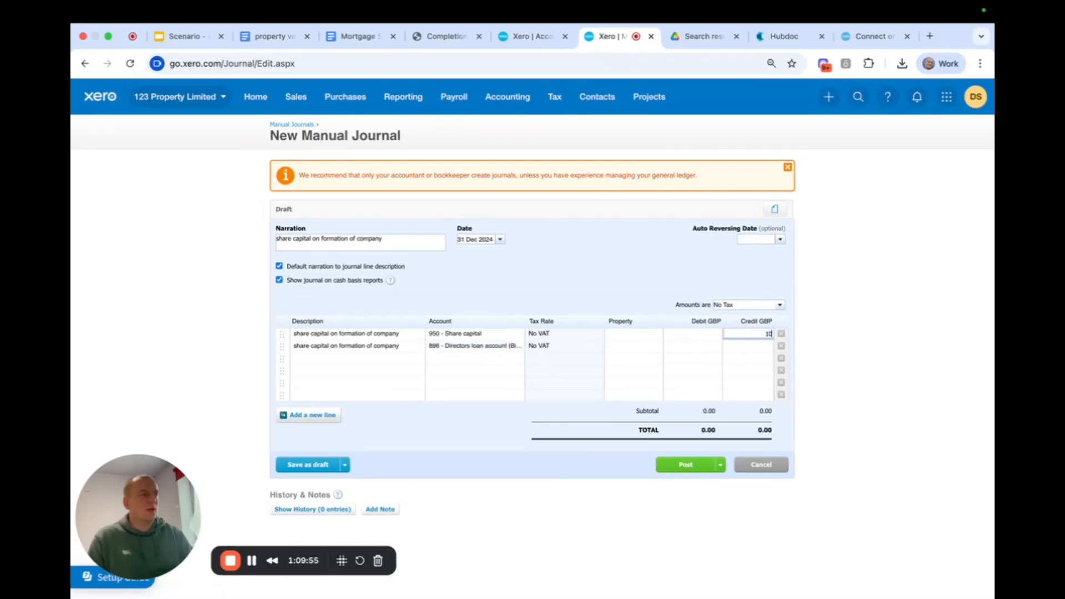
pyautogui.click(614, 280)
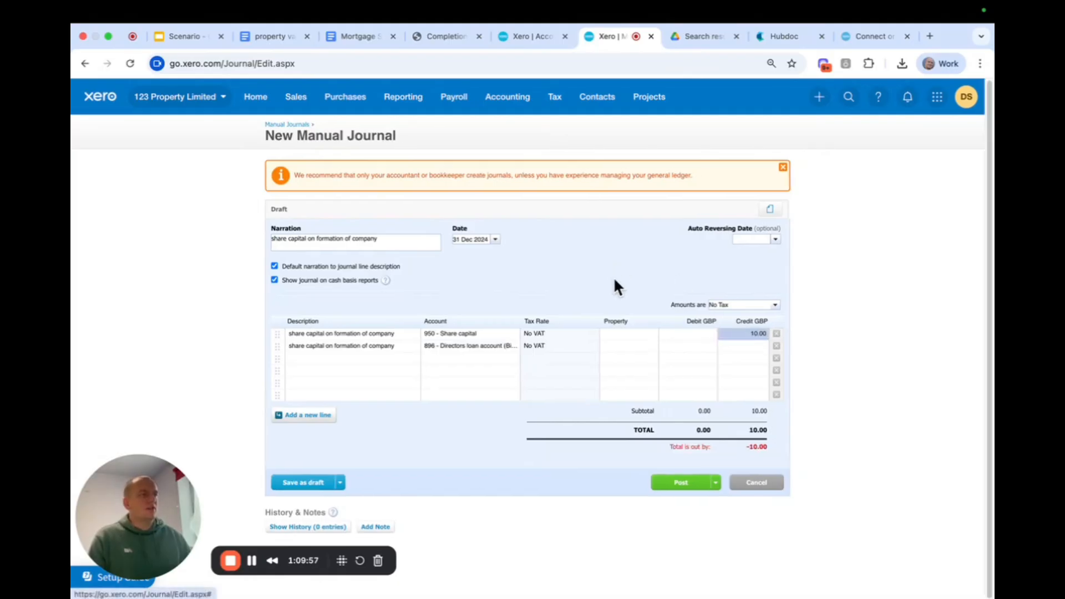
pyautogui.click(698, 347)
pyautogui.write('10')
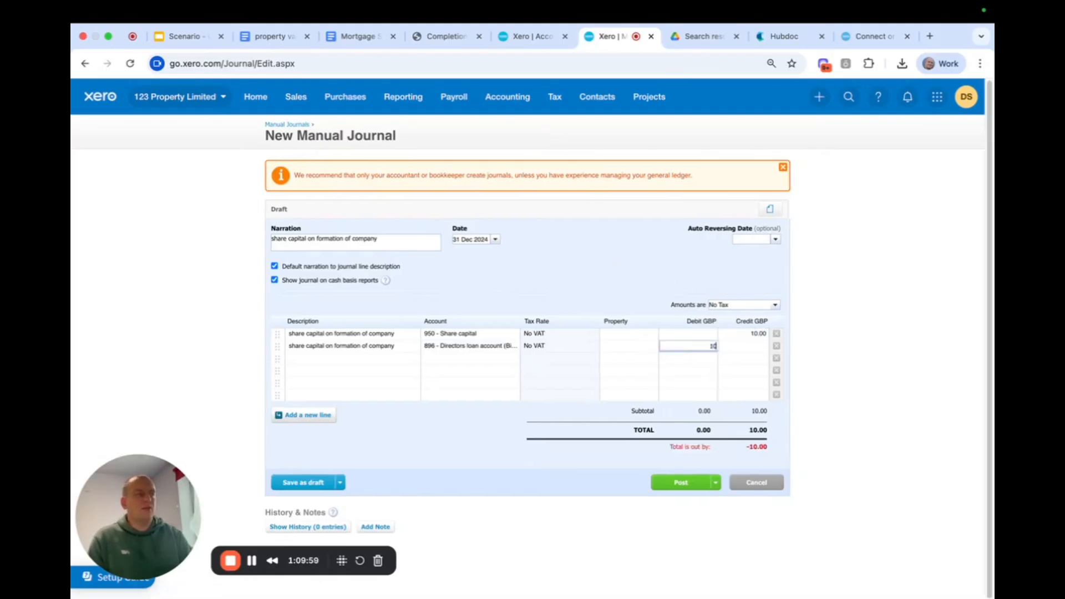
pyautogui.click(648, 274)
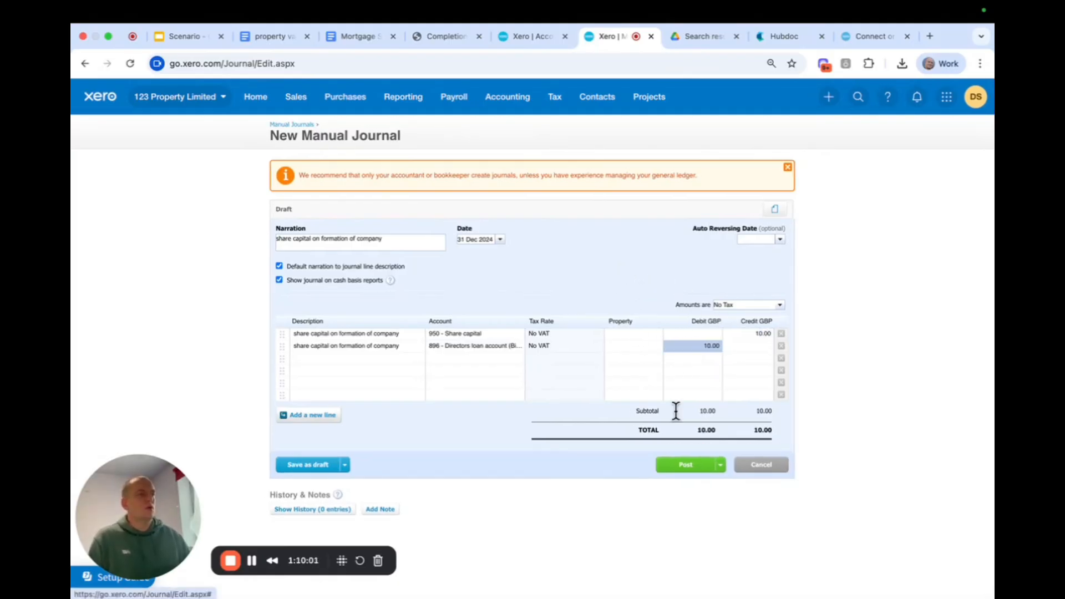
pyautogui.click(688, 466)
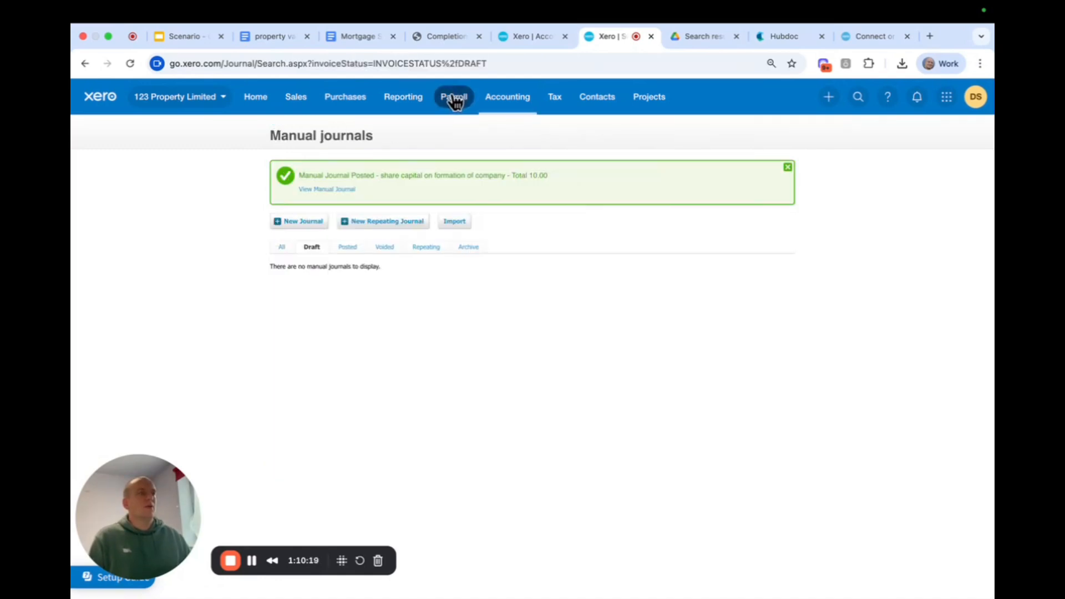
# Rerun the Balance Sheet as at 31 Dec 2025 and check the share capital and directors loan account balances against the posted journal.
pyautogui.click(400, 100)
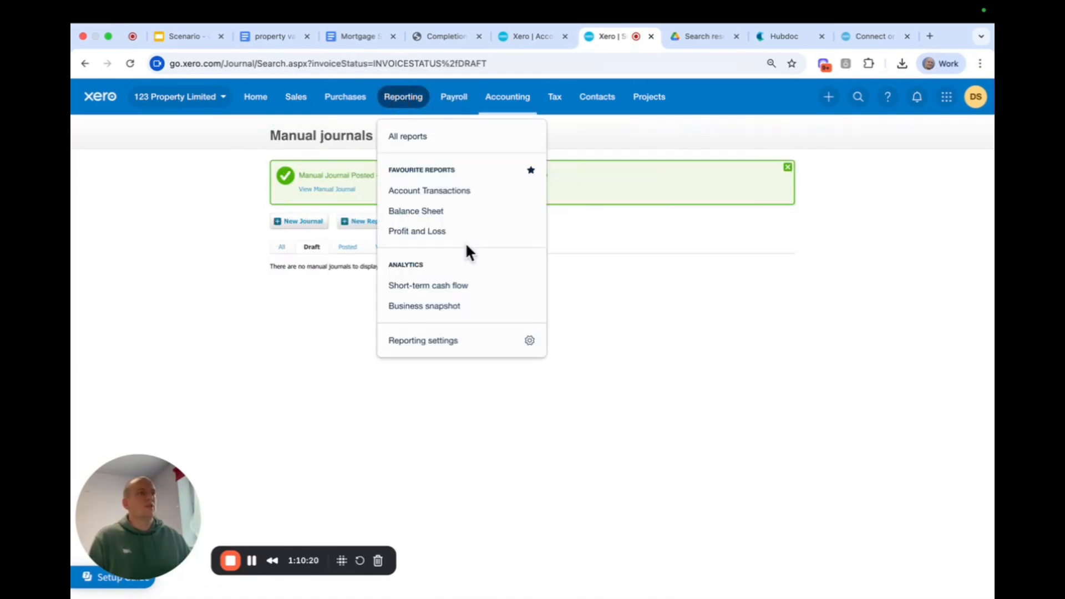
pyautogui.click(464, 211)
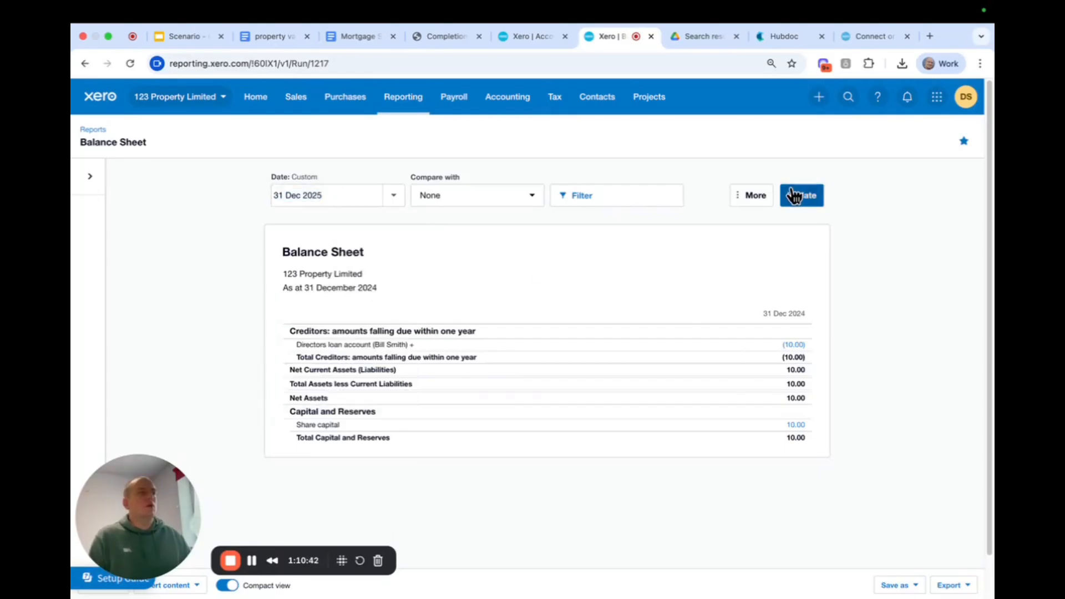
pyautogui.click(789, 195)
pyautogui.scroll(-2, 799, 366)
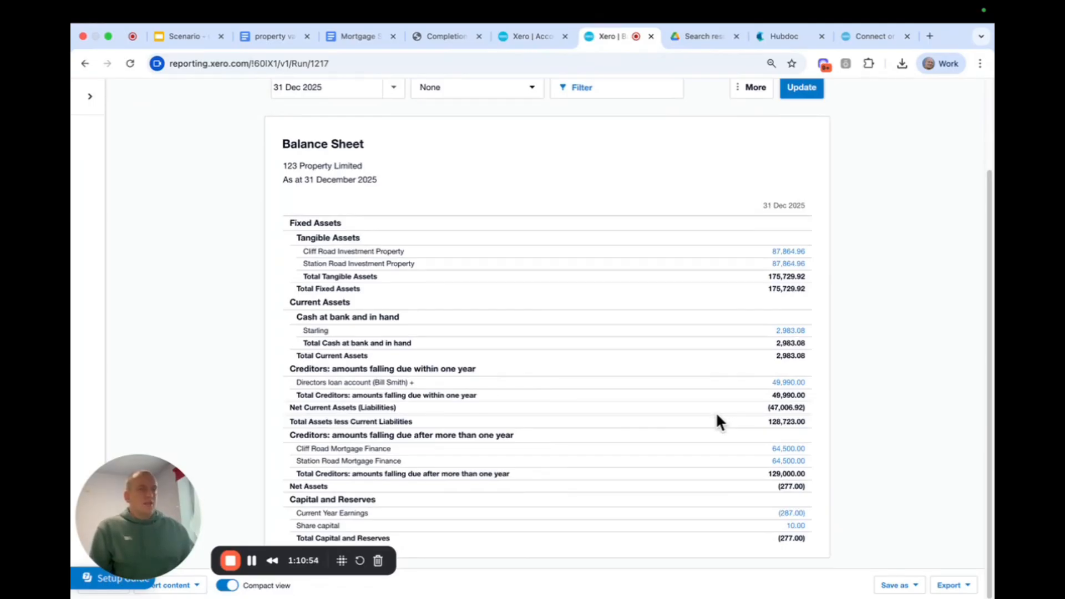
pyautogui.scroll(3, 716, 375)
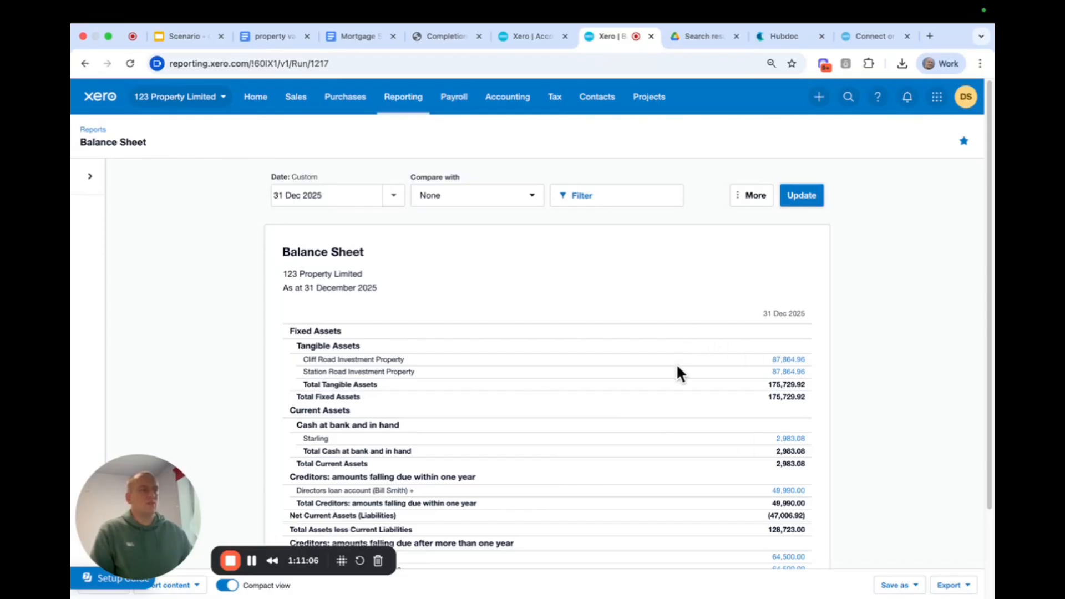
pyautogui.scroll(-2, 675, 416)
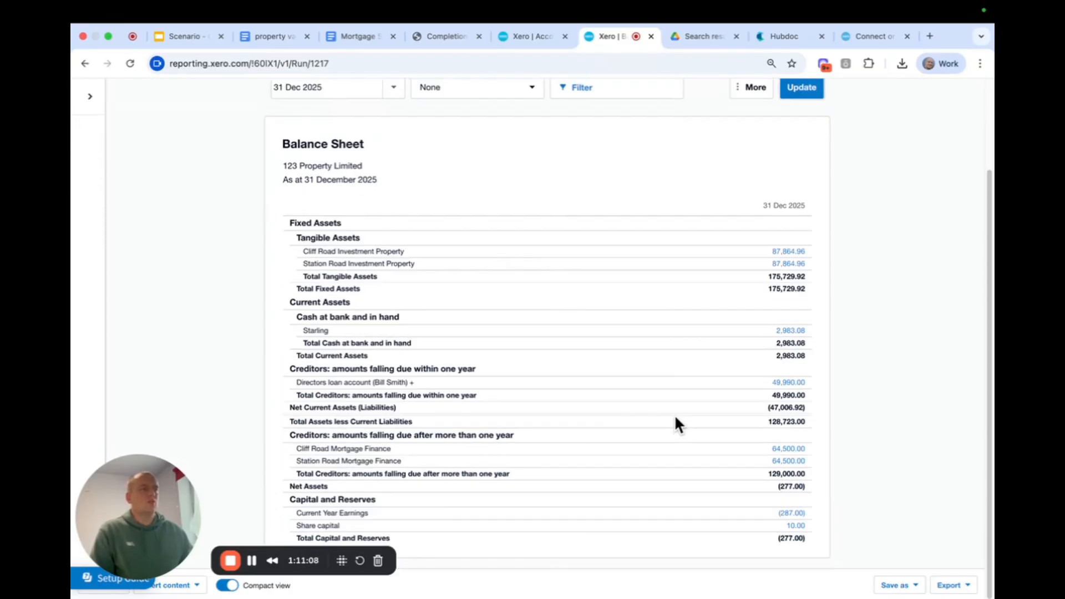